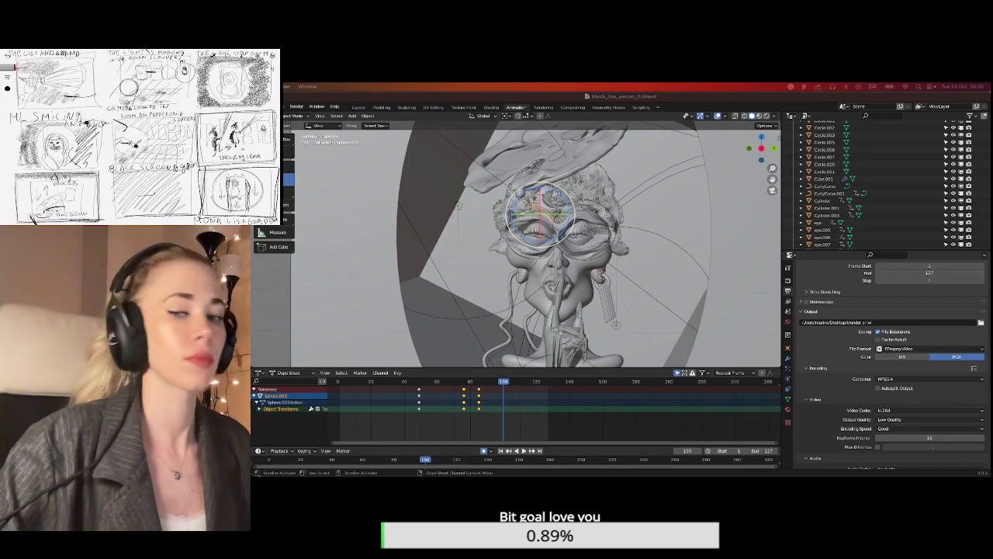
# Switch the 3D viewport to Material Preview so the woman and tunnel show their colours.
pyautogui.moveTo(466, 474)
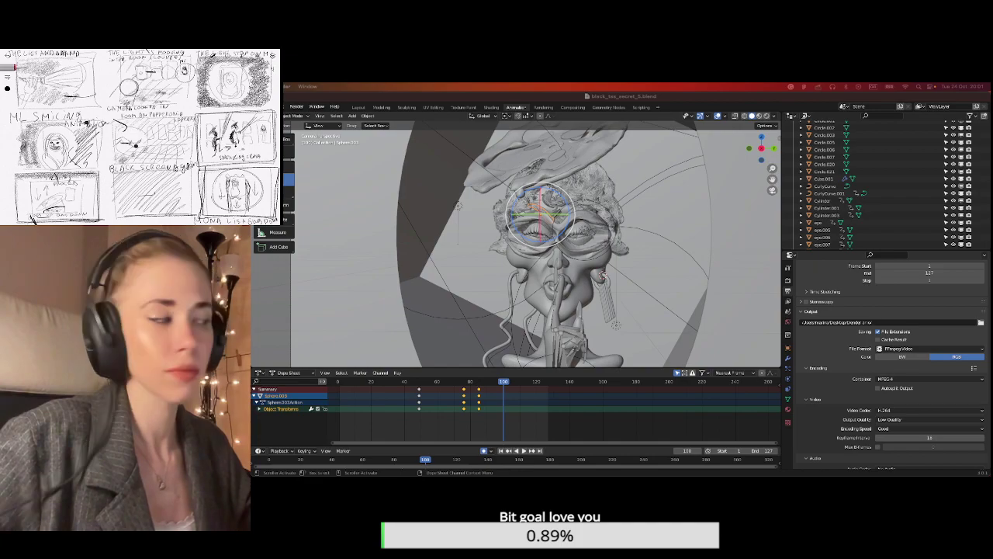
pyautogui.click(759, 115)
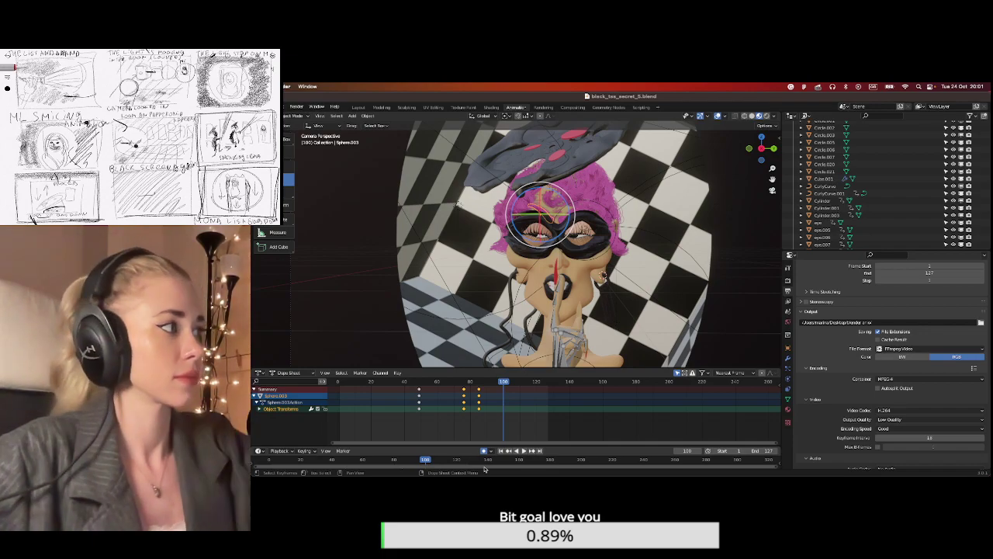
# Change the render engine from Cycles to Eevee and bring up File > Save As.
pyautogui.click(788, 280)
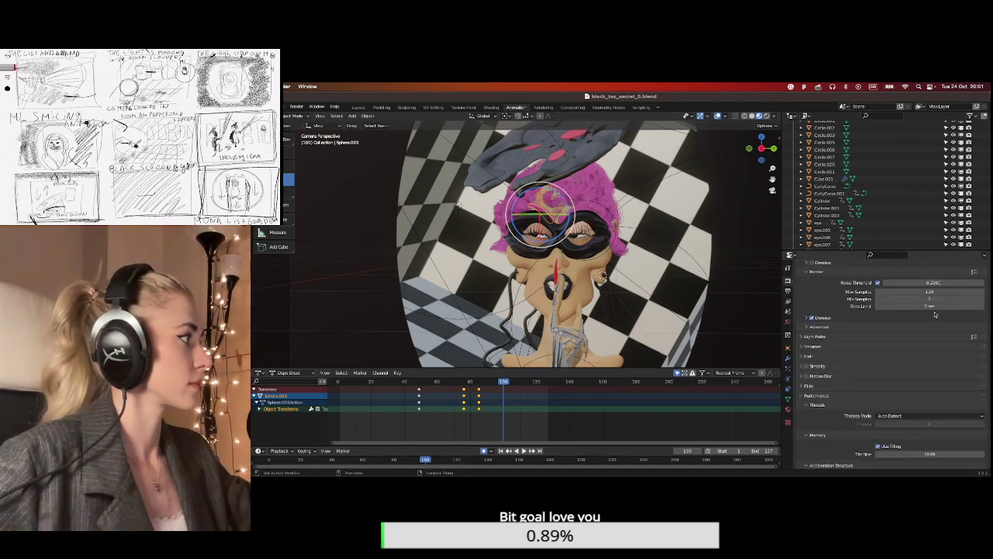
pyautogui.click(918, 283)
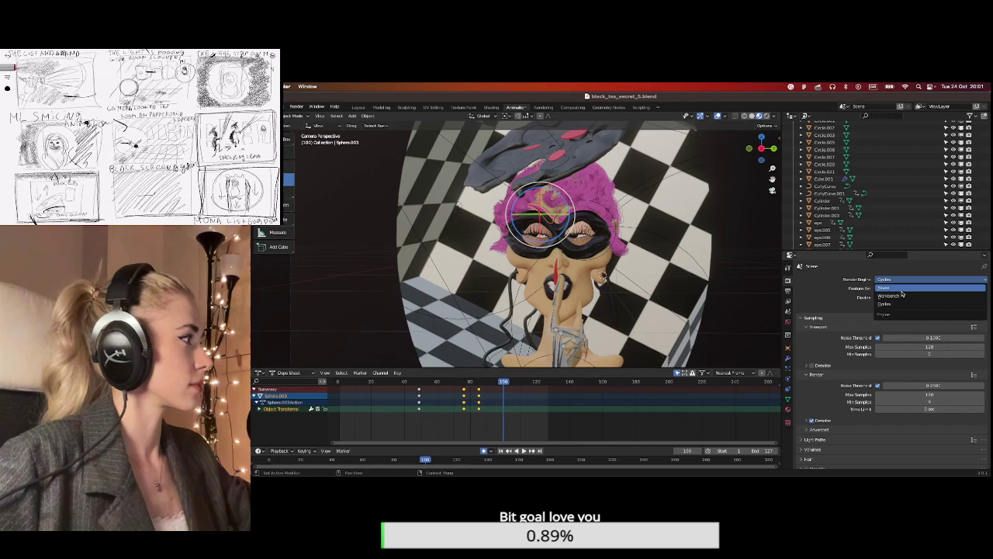
pyautogui.click(902, 293)
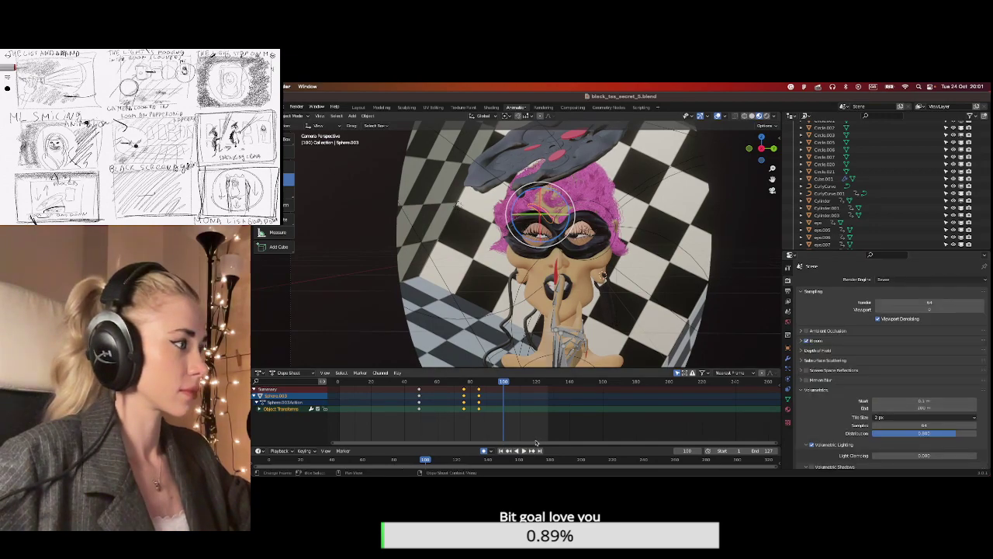
pyautogui.keyDown('ctrl'); pyautogui.hscroll(-4, 536, 443); pyautogui.keyUp('ctrl')
pyautogui.click(285, 106)
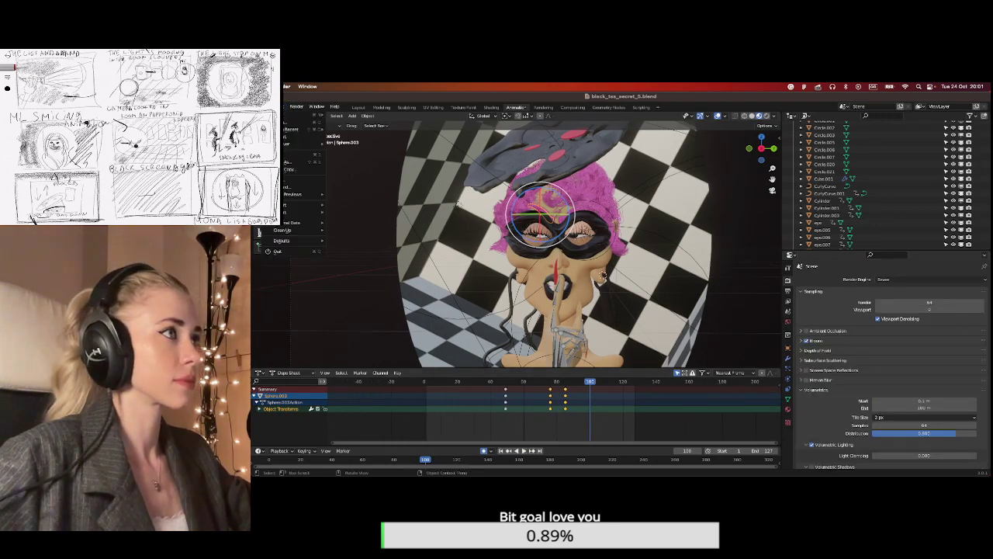
pyautogui.click(288, 169)
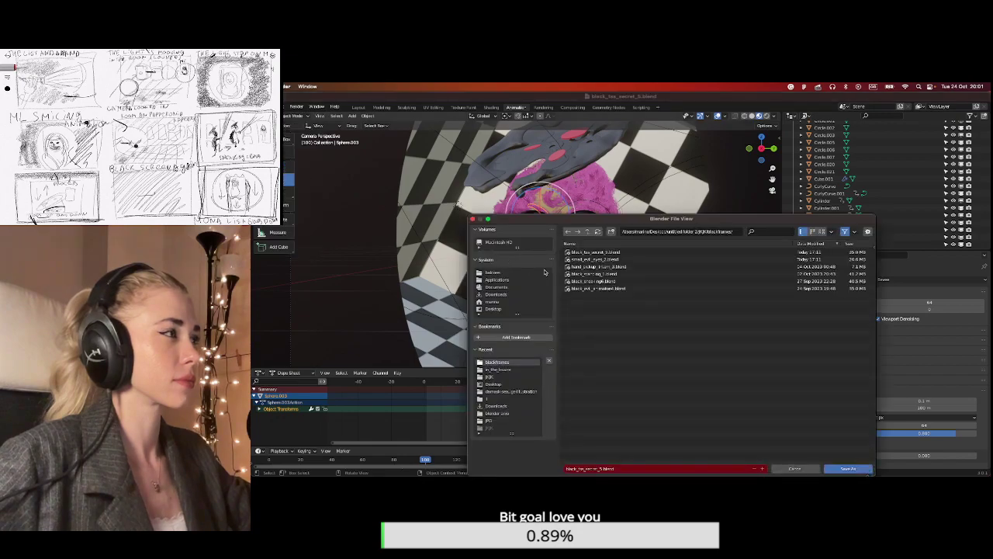
# Change the file name's trailing number to 6 and save the scene under that name.
pyautogui.click(600, 468)
pyautogui.click(600, 468)
pyautogui.press('BackSpace')
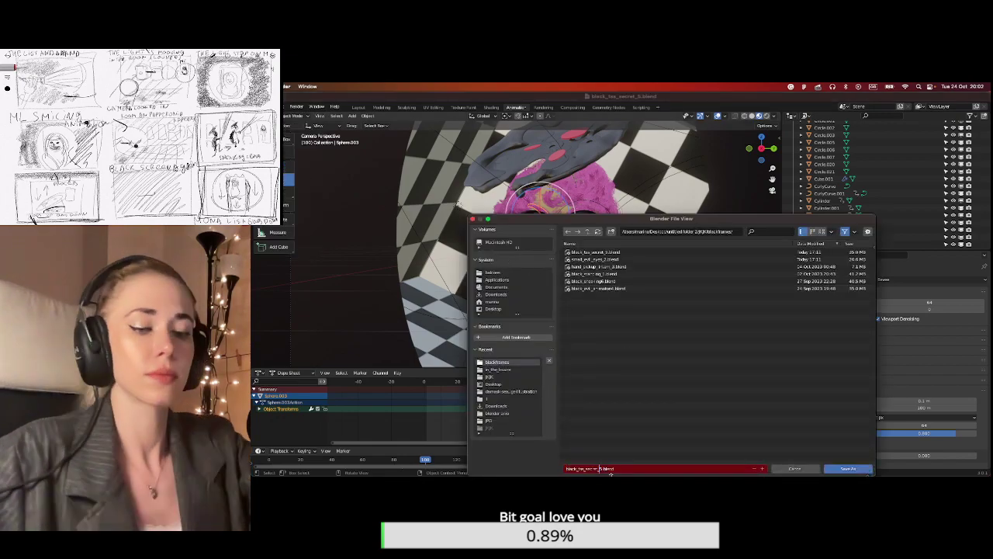
pyautogui.write('6')
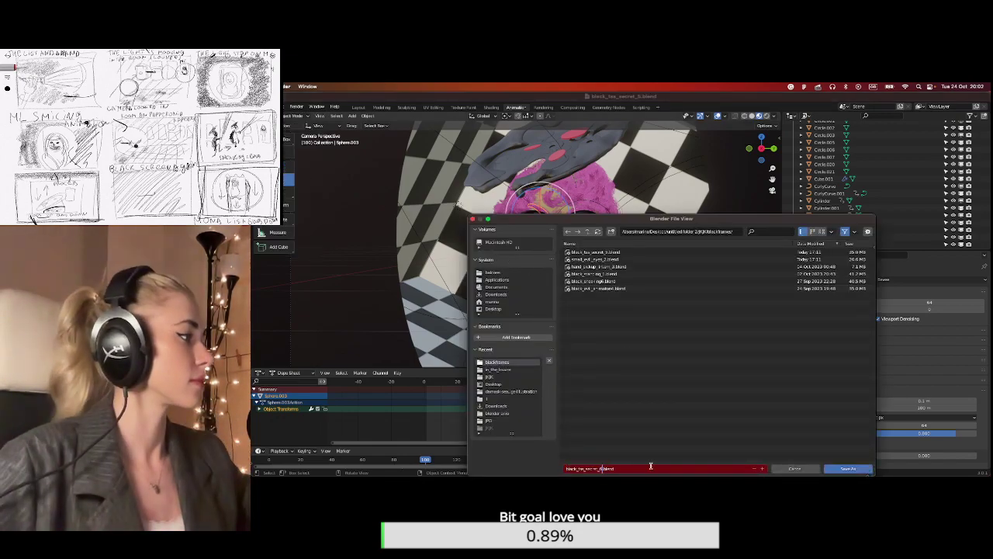
pyautogui.click(866, 468)
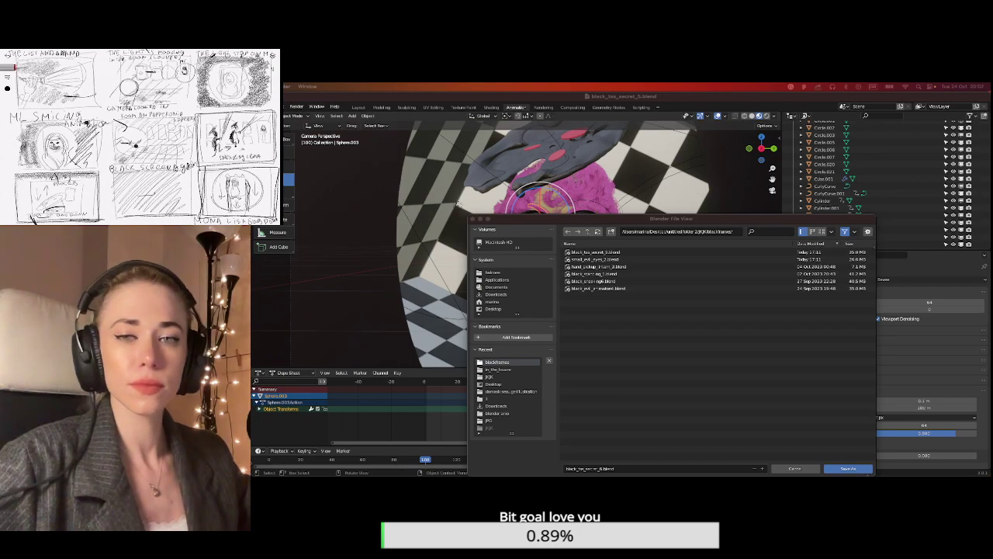
pyautogui.click(848, 469)
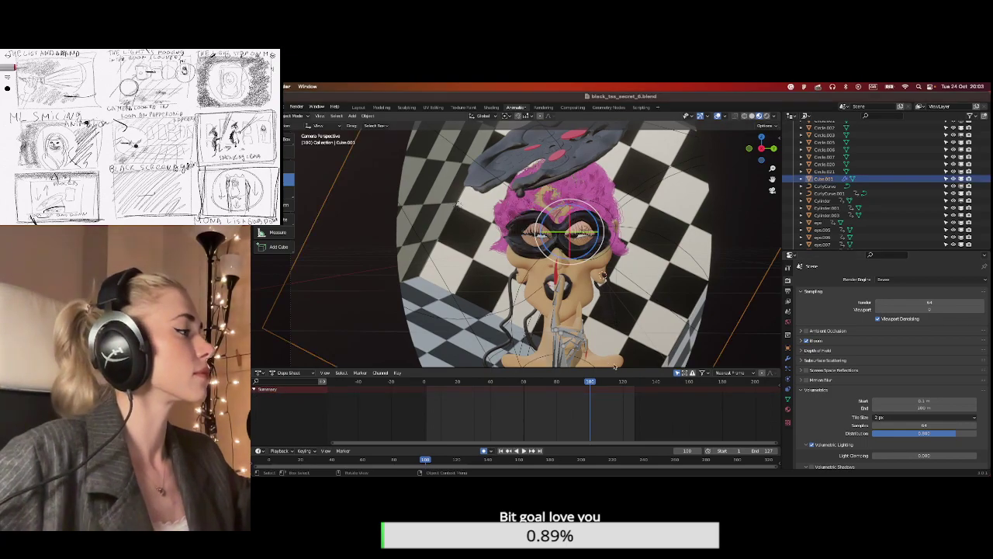
pyautogui.moveTo(613, 369); pyautogui.dragTo(619, 365)
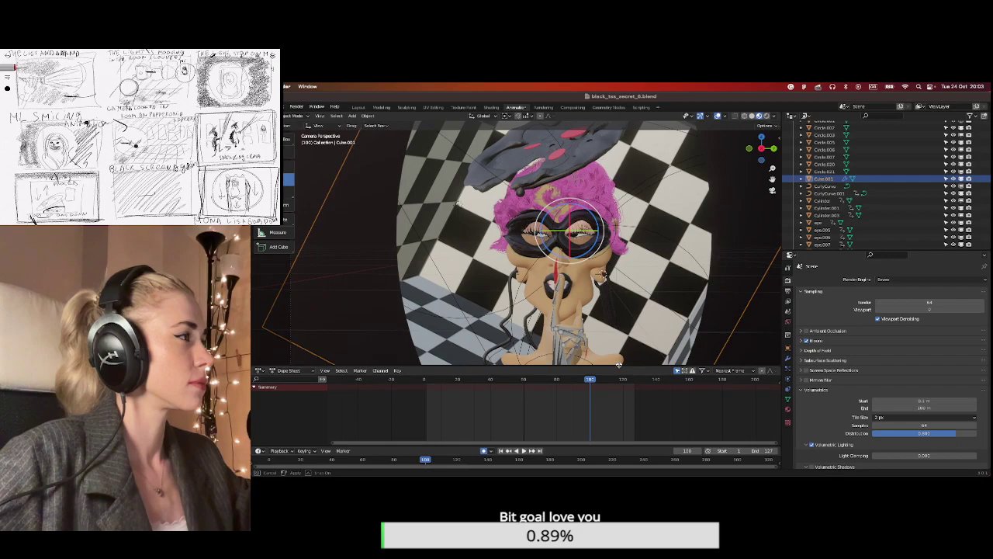
# Select the left eye to show its keyframes, jump to frame 3, then glance at the bookshop page.
pyautogui.click(535, 231)
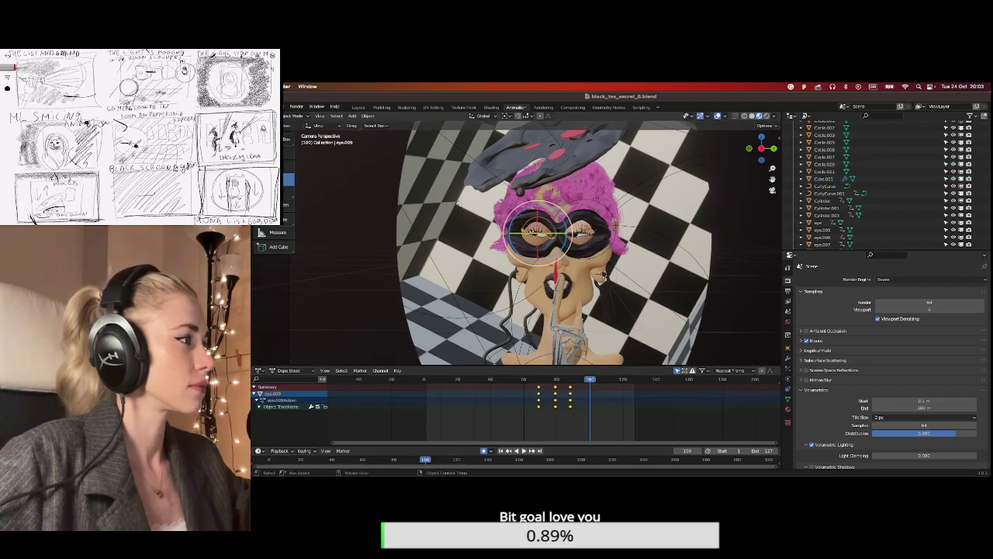
pyautogui.click(432, 379)
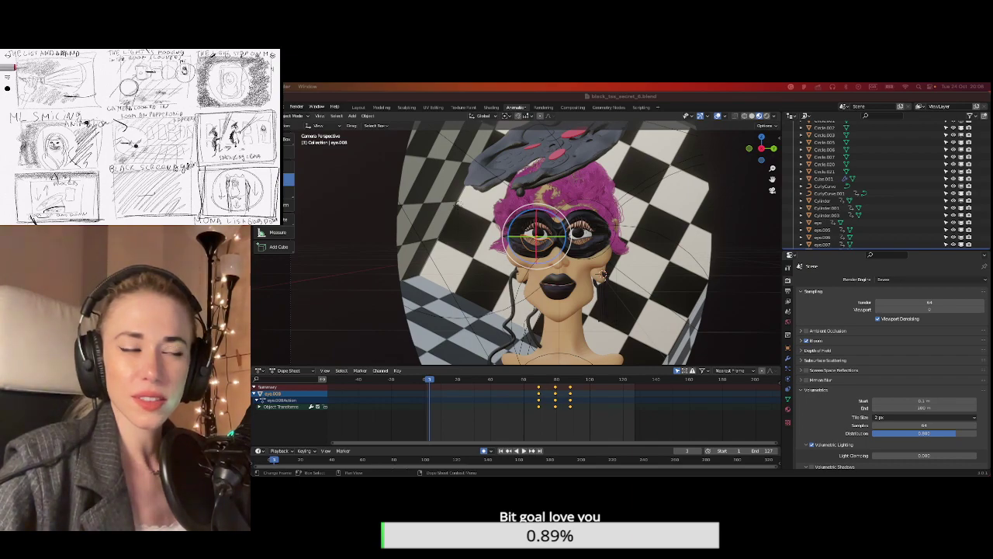
pyautogui.press('super+Tab')
pyautogui.scroll(-5, 594, 320)
pyautogui.scroll(5, 594, 320)
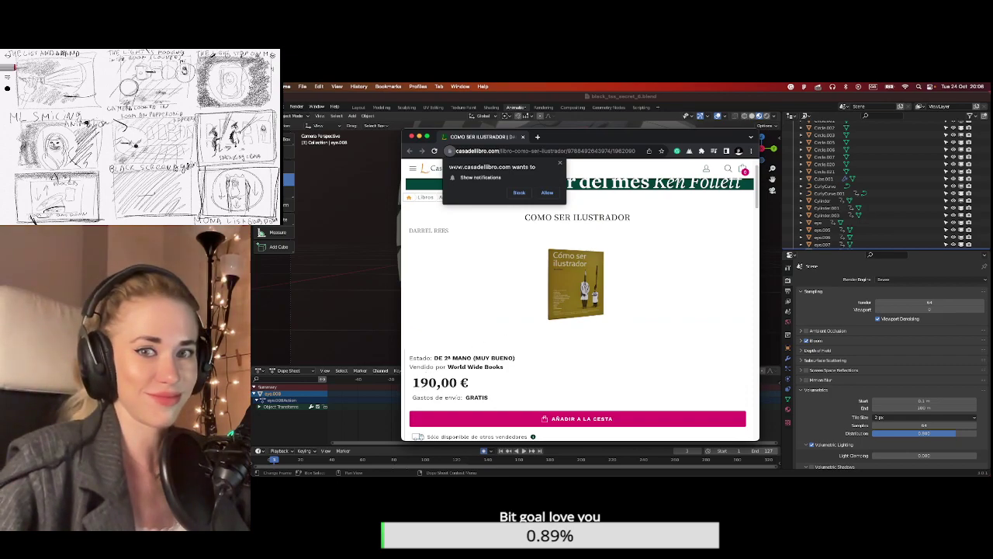
pyautogui.press('super+Tab')
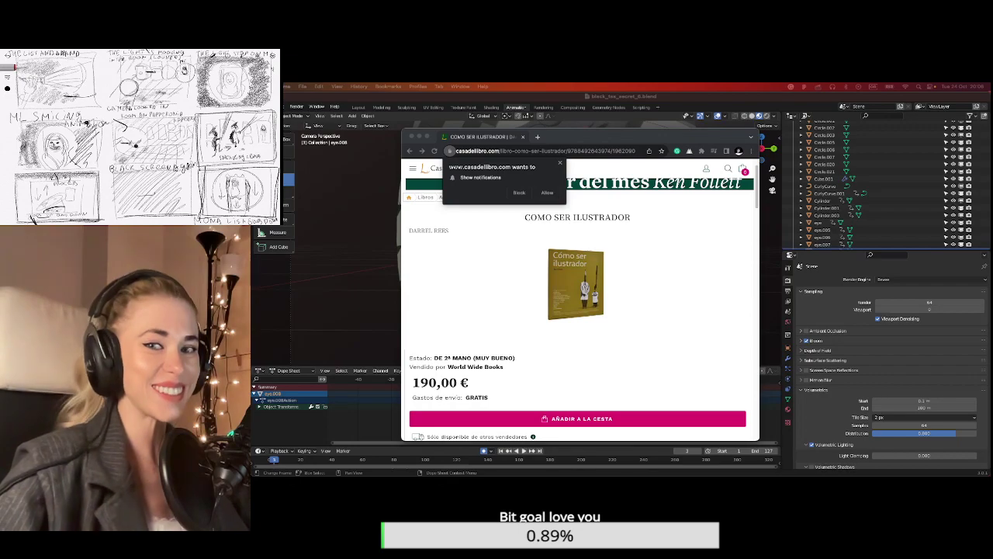
# Dismiss the notification prompt and view the enlarged 'Cómo ser ilustrador' cover image.
pyautogui.click(560, 166)
pyautogui.scroll(-5, 614, 345)
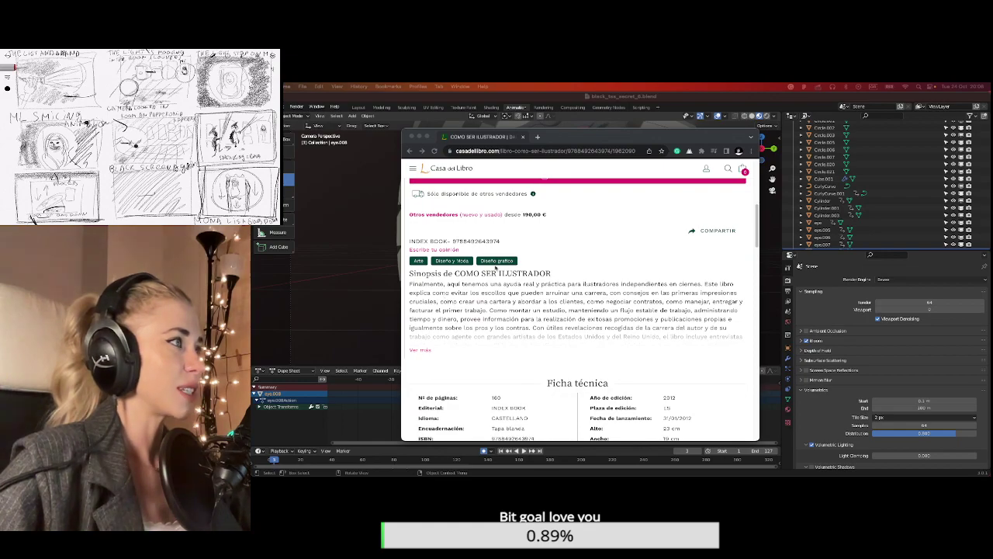
pyautogui.scroll(2, 587, 258)
pyautogui.click(576, 207)
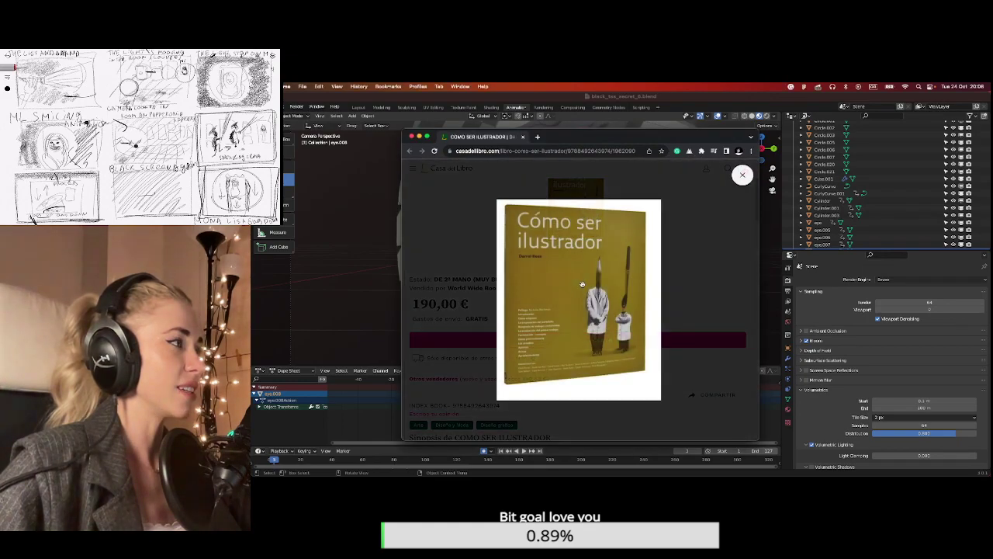
pyautogui.click(694, 277)
# Scroll through the 190,00 € listing details, then close the Casa del Libro page.
pyautogui.scroll(-5, 512, 377)
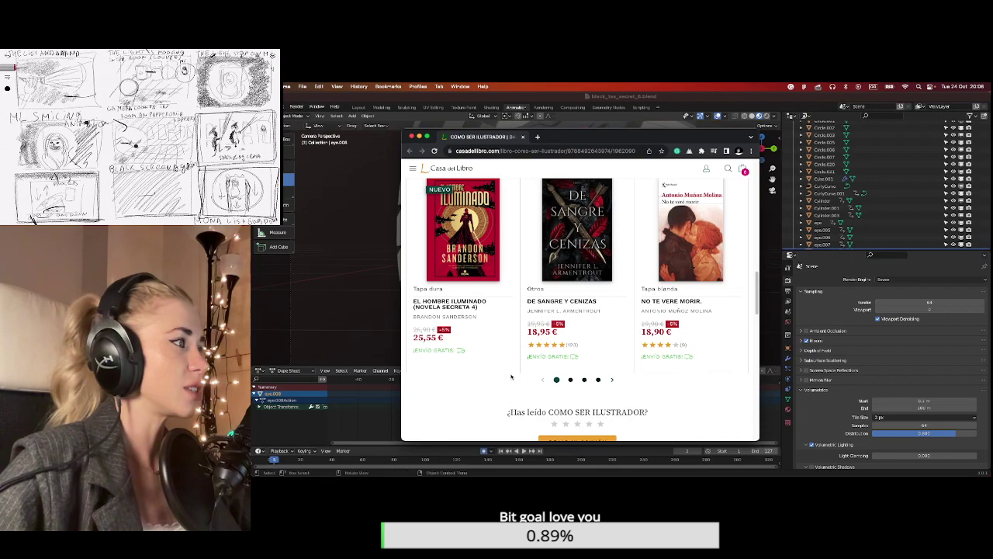
pyautogui.scroll(-3, 511, 377)
pyautogui.scroll(8, 511, 377)
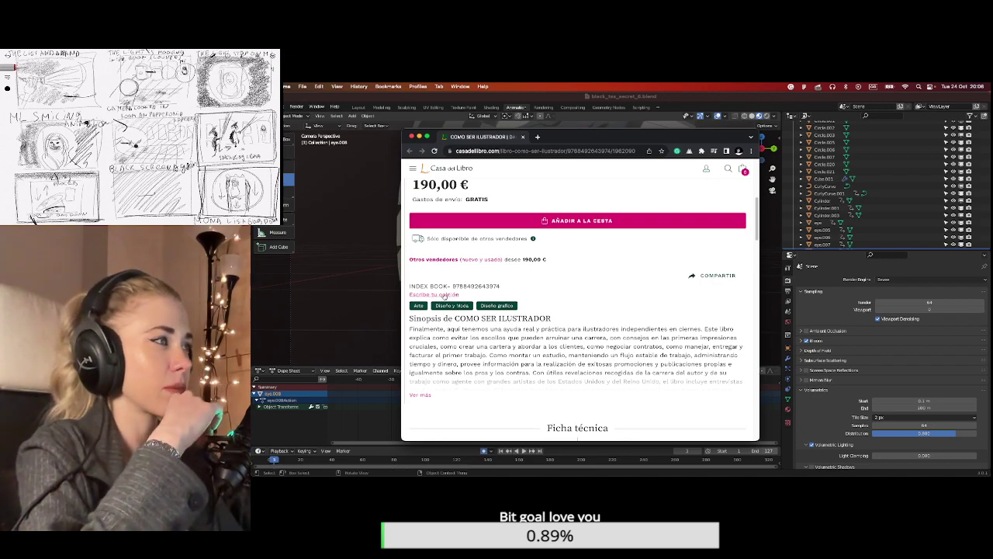
pyautogui.scroll(3, 557, 373)
pyautogui.scroll(1, 557, 374)
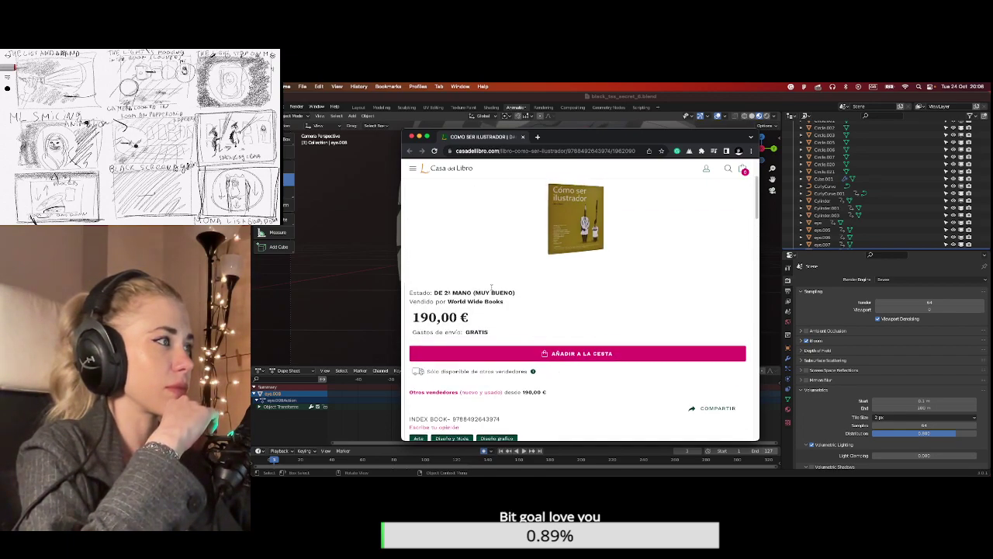
pyautogui.scroll(3, 489, 316)
pyautogui.scroll(-10, 490, 319)
pyautogui.scroll(10, 491, 323)
pyautogui.scroll(-4, 492, 326)
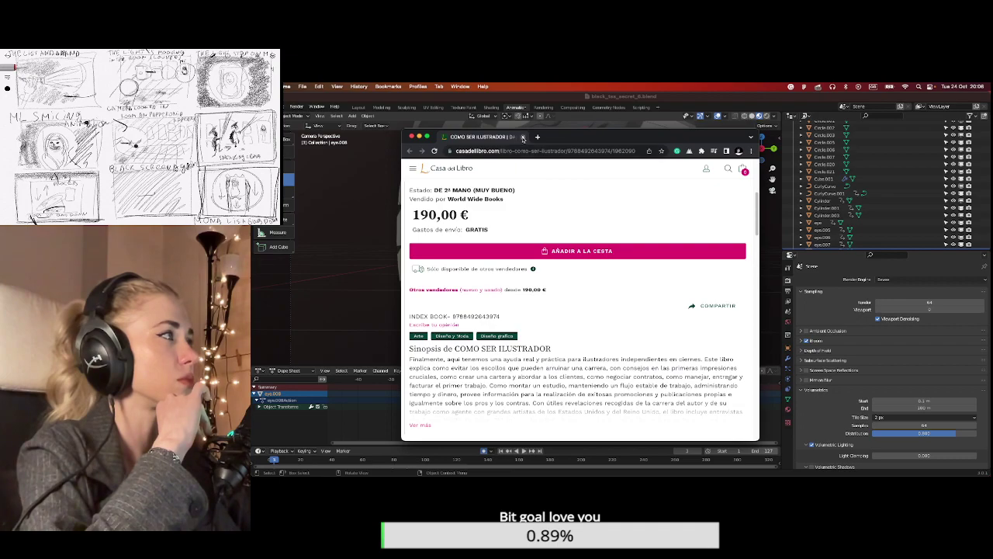
pyautogui.press('super+w')
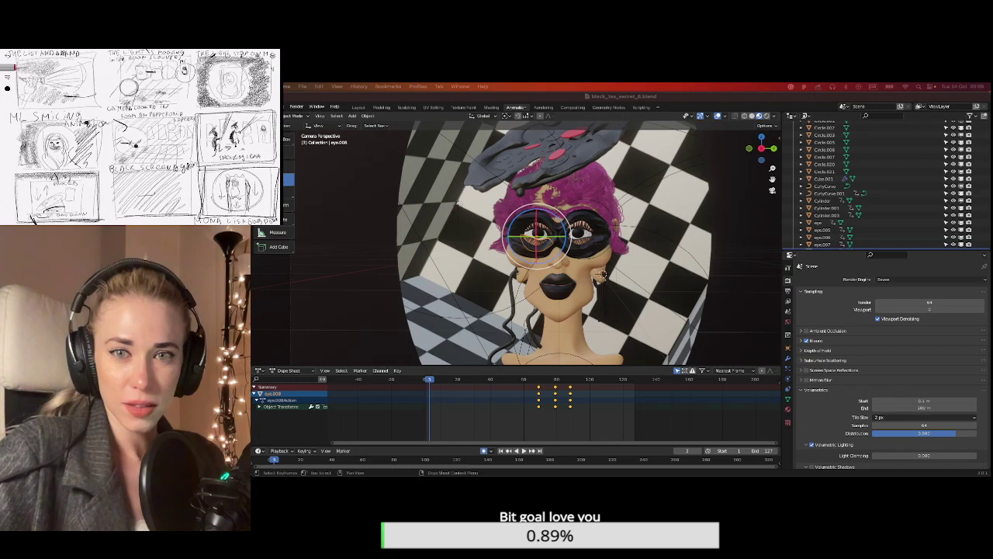
# Open the rendered 0001-0127.mp4 animation for preview.
pyautogui.hotkey('ctrl', 'F11')
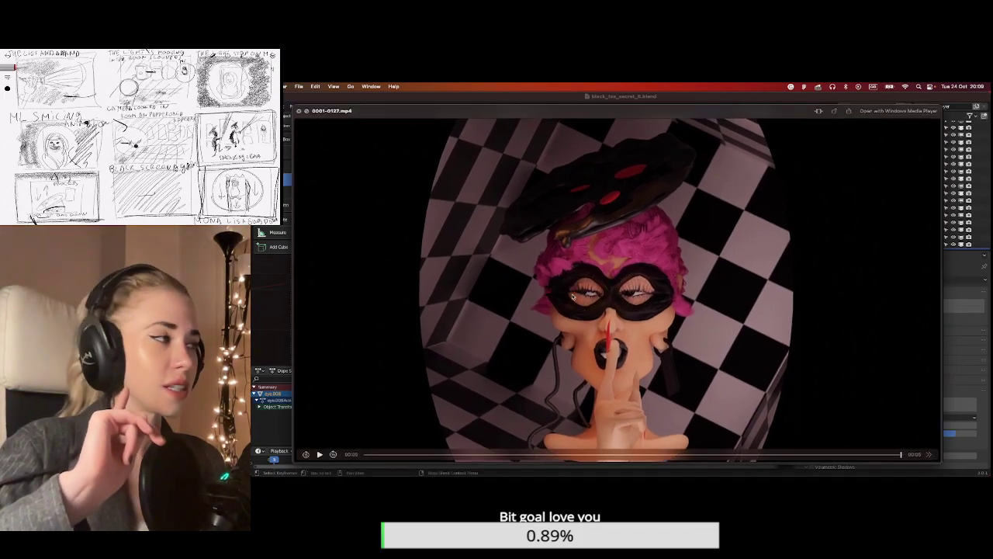
# Play, pause and resume the 0001-0127.mp4 preview, then close it.
pyautogui.click(319, 455)
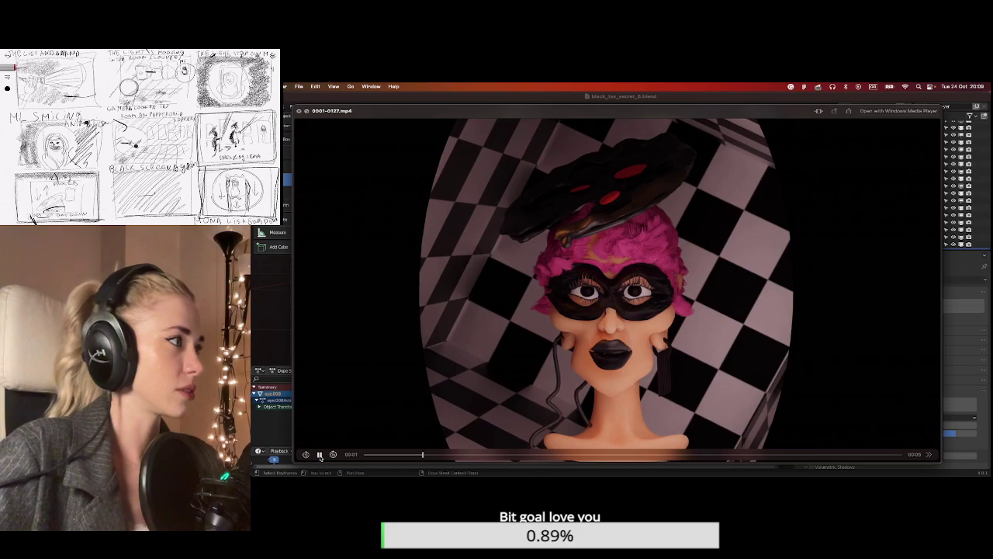
pyautogui.click(319, 455)
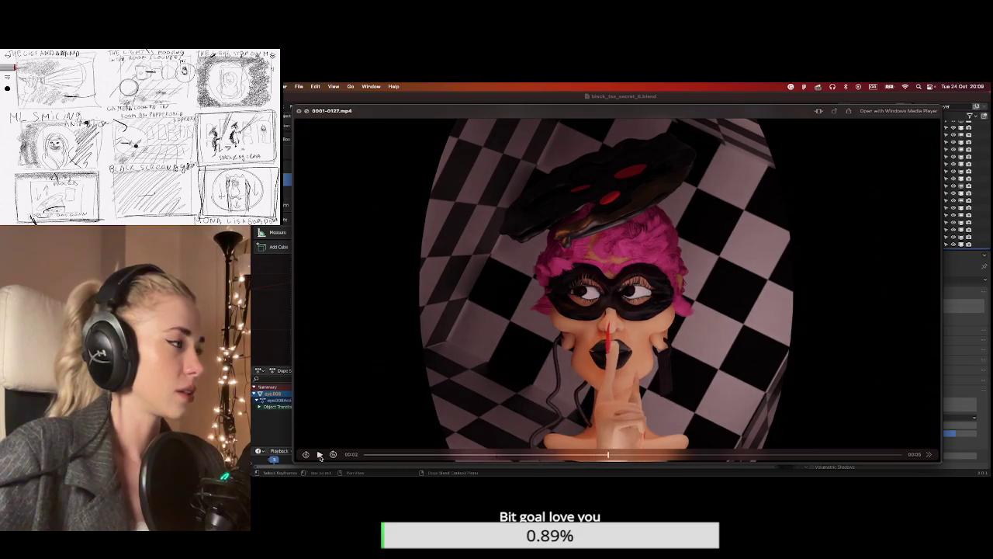
pyautogui.click(319, 455)
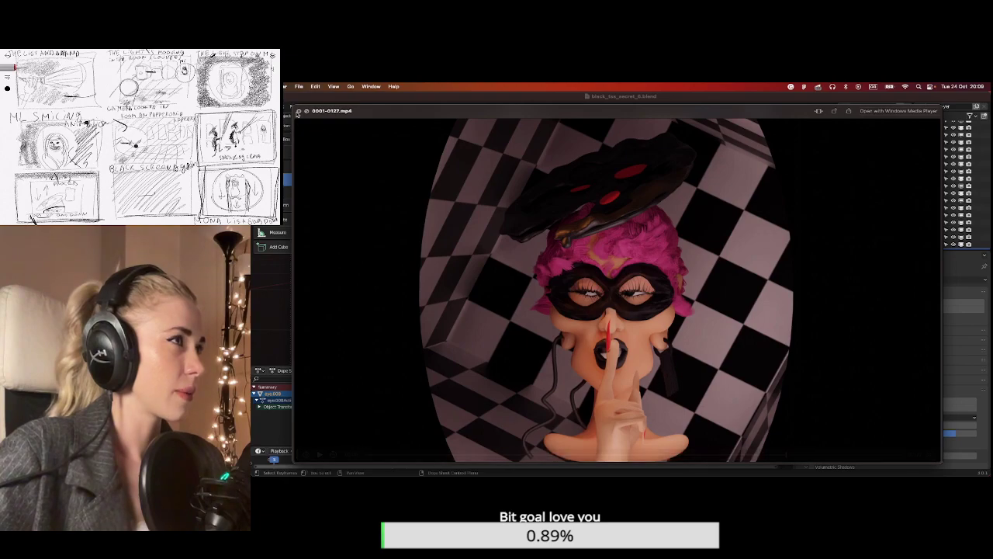
pyautogui.press('space')
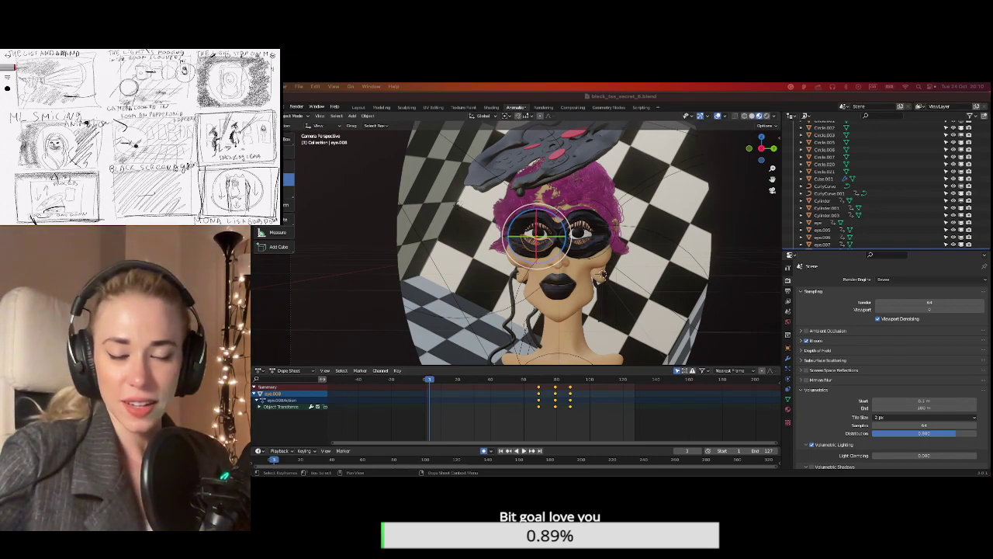
# Bring up the 0001-0127.mp4 animation preview again over the Blender scene.
pyautogui.hotkey('ctrl', 'F11')
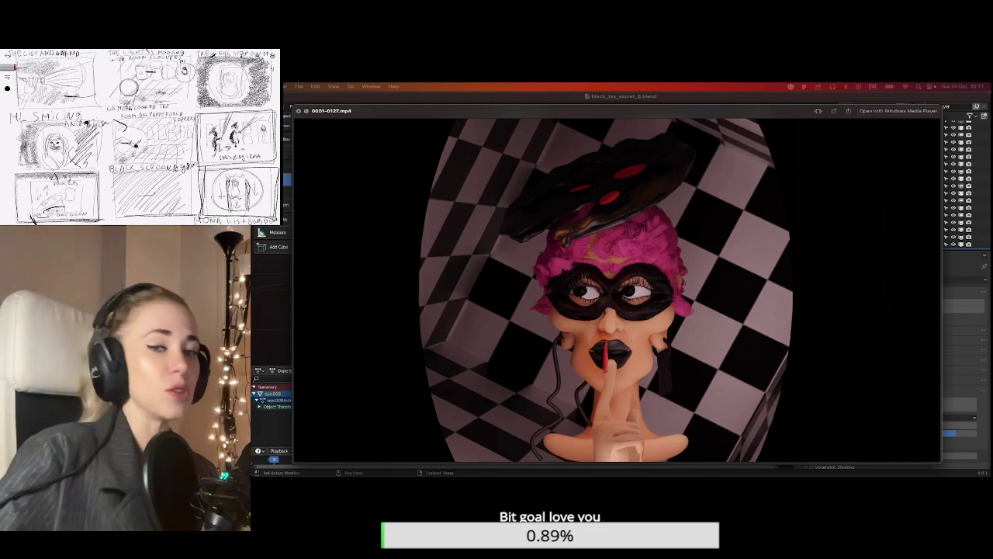
# Close the animation preview and switch to the browser showing the Instagram profile.
pyautogui.press('space')
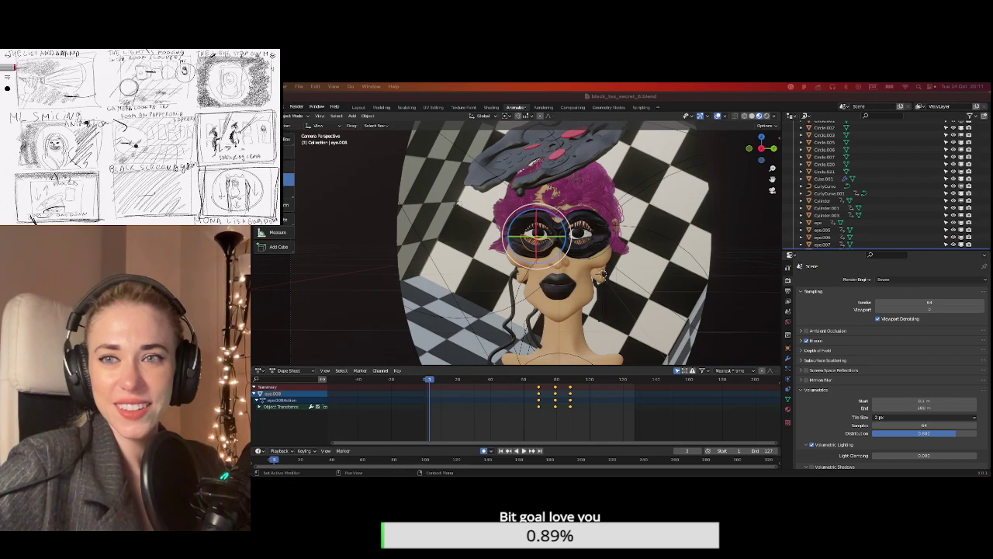
pyautogui.press('super+Tab')
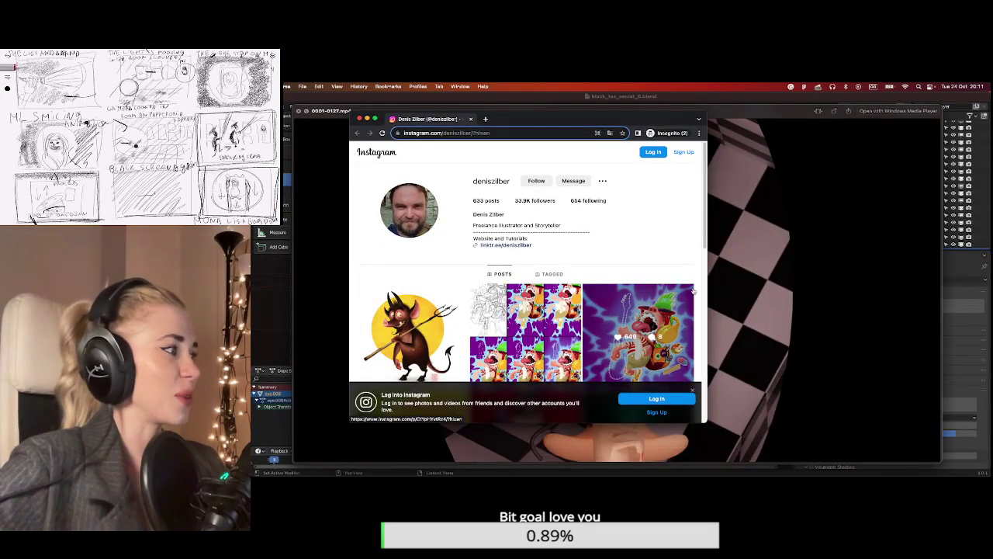
# Follow the bio's linktr.ee link to the illustrator's website and enlarge the browser window.
pyautogui.click(523, 246)
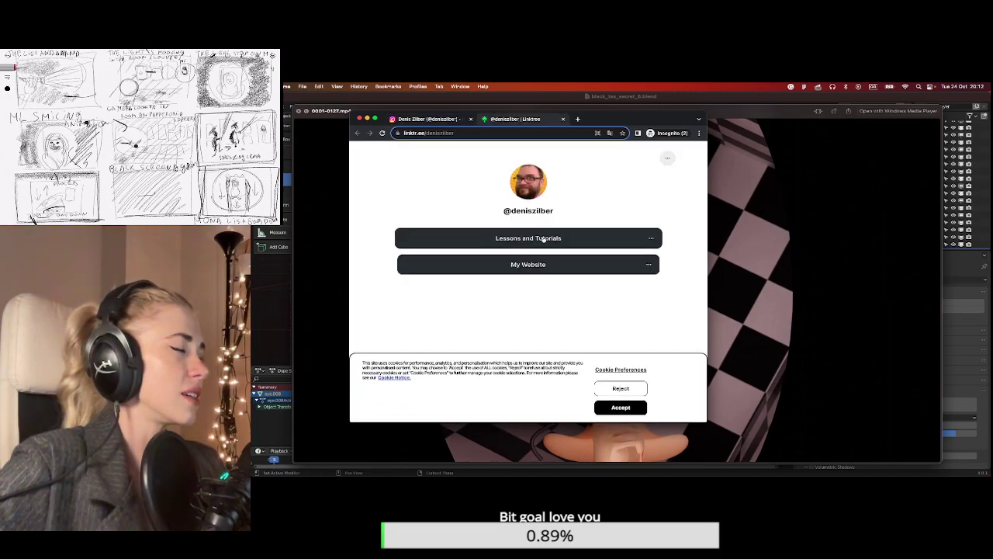
pyautogui.click(535, 263)
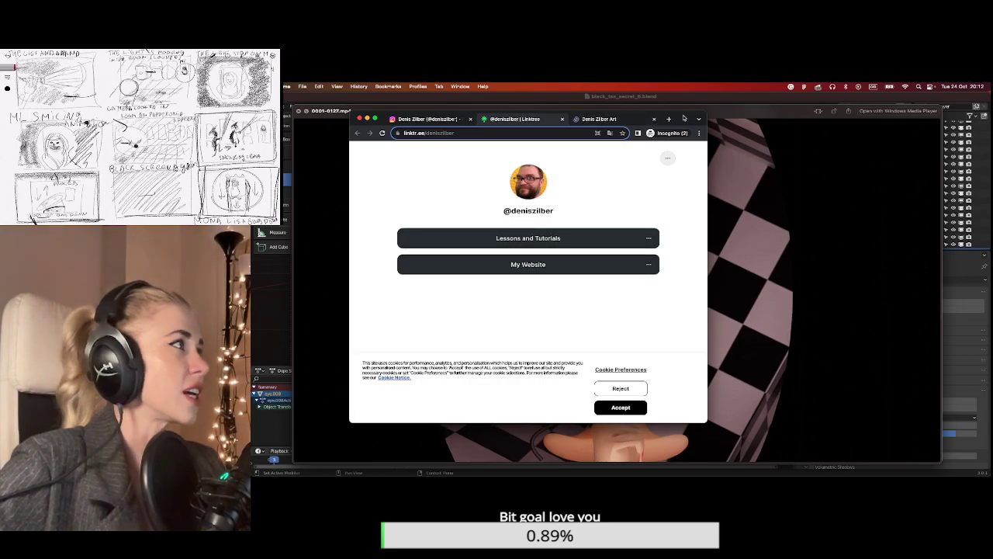
pyautogui.moveTo(707, 421); pyautogui.dragTo(765, 449)
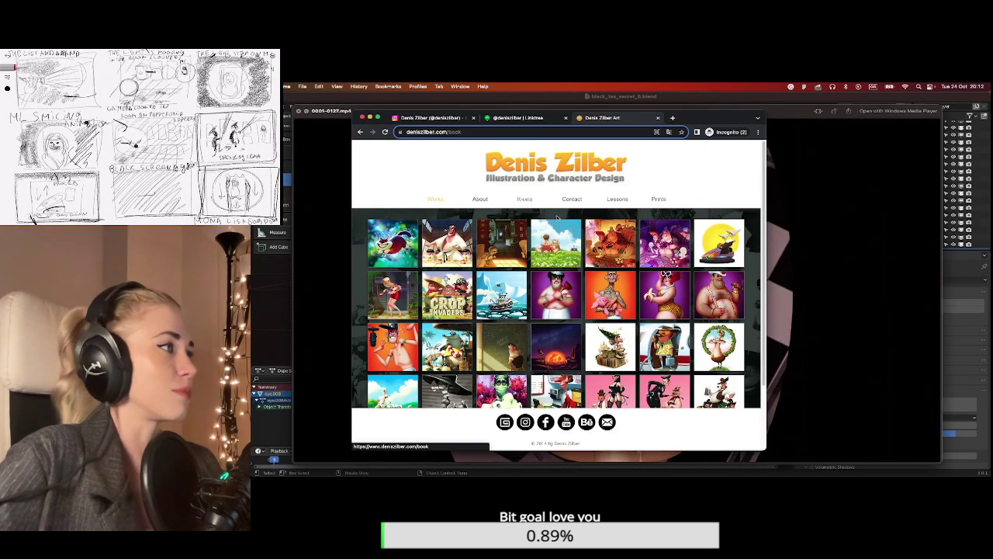
# Read the Art Book page description, open the Behance portfolio, then return to the Instagram profile.
pyautogui.scroll(-3, 559, 273)
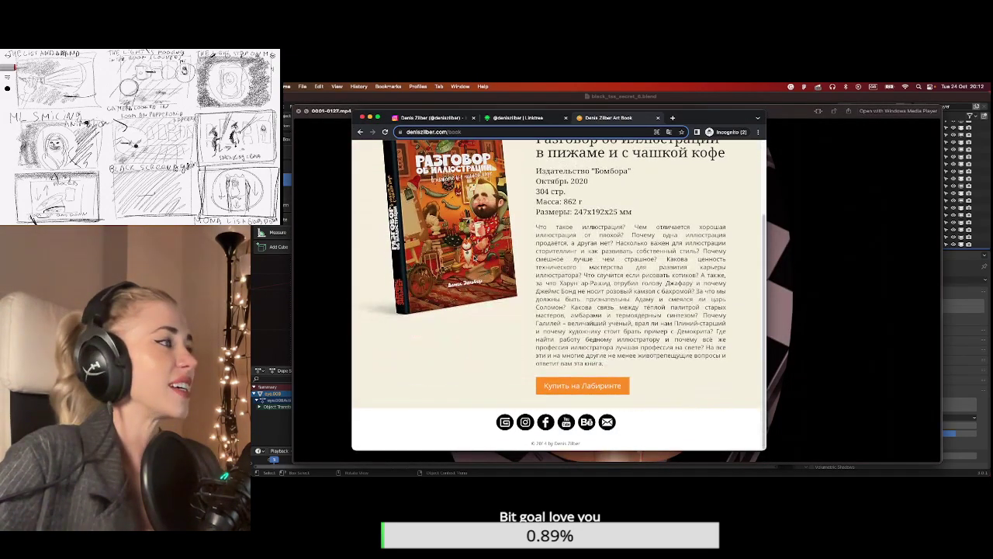
pyautogui.scroll(3, 559, 273)
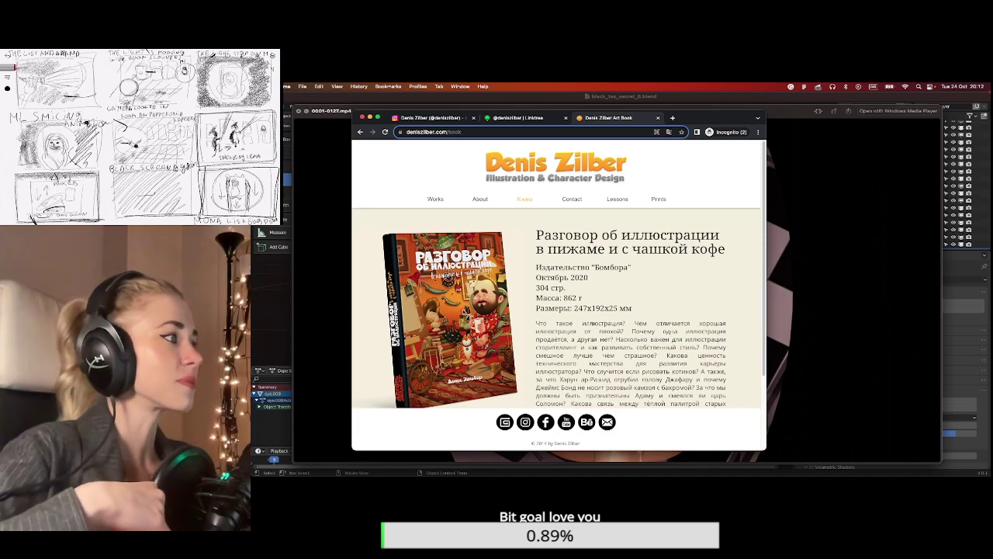
pyautogui.scroll(-3, 558, 273)
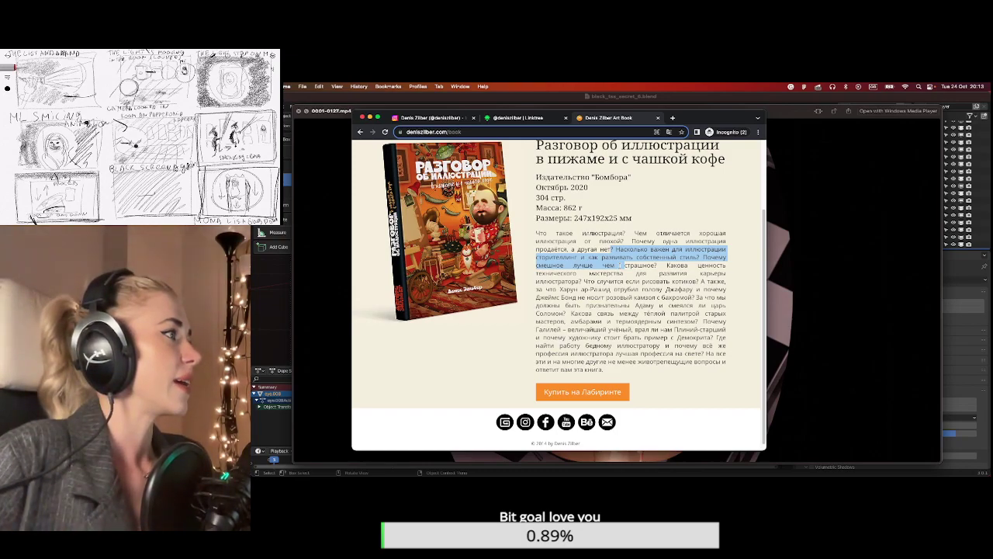
pyautogui.scroll(-1, 559, 295)
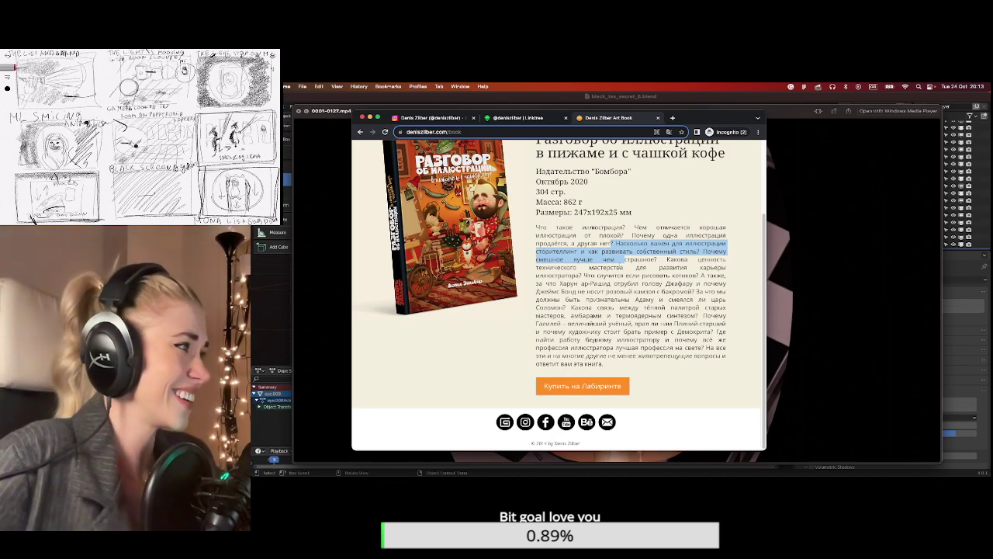
pyautogui.scroll(1, 568, 385)
pyautogui.scroll(-1, 568, 386)
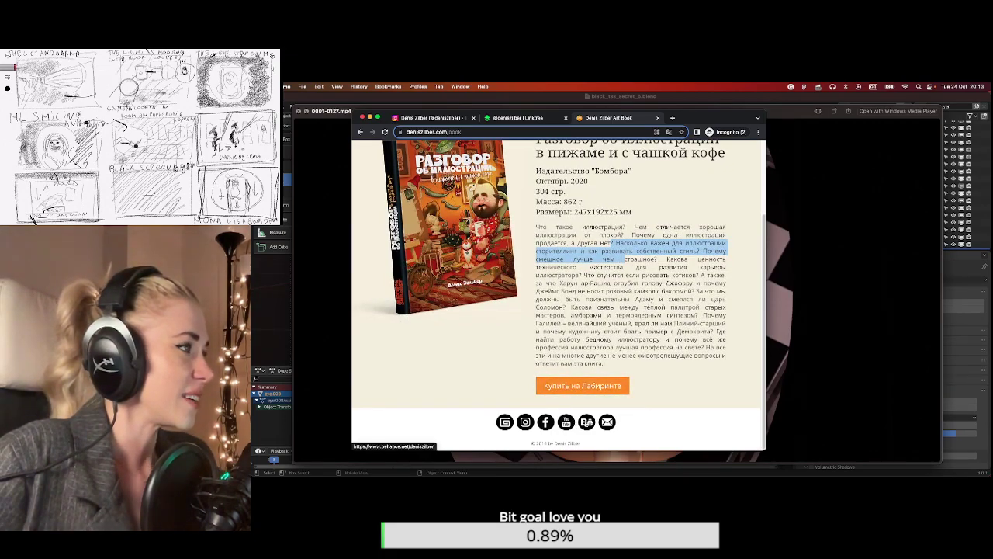
pyautogui.click(586, 421)
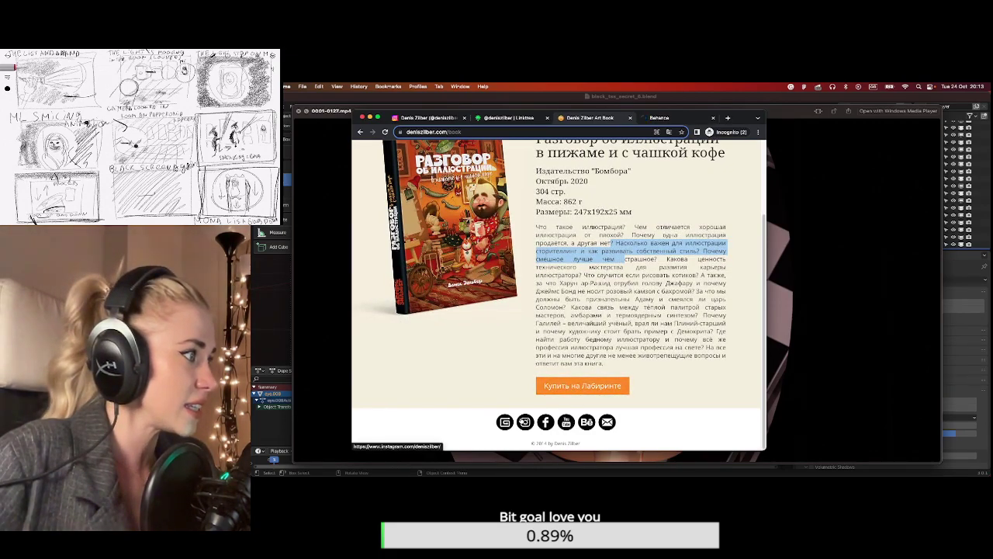
pyautogui.click(427, 117)
# Browse the Instagram post grid, open the golden heart post and dismiss the login prompt.
pyautogui.scroll(-10, 524, 297)
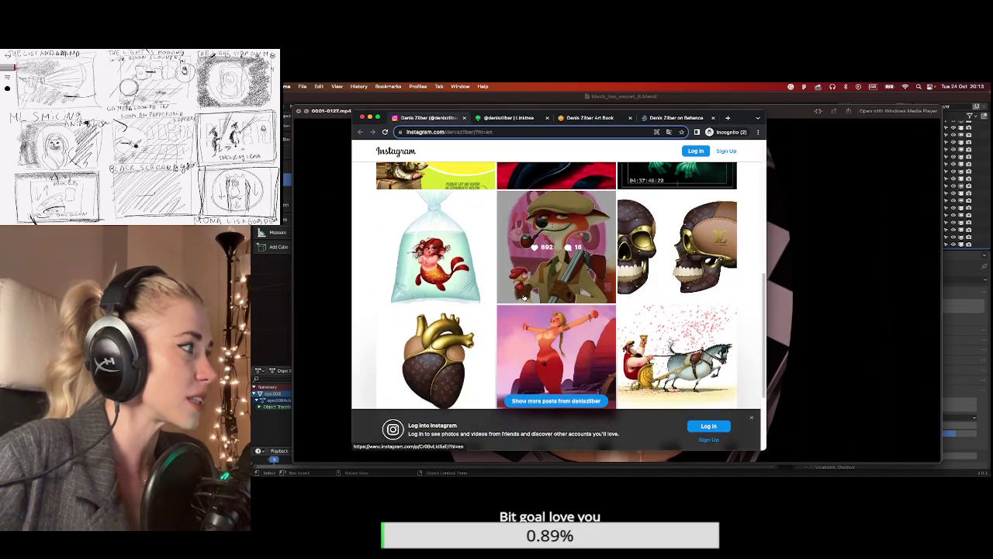
pyautogui.scroll(5, 523, 297)
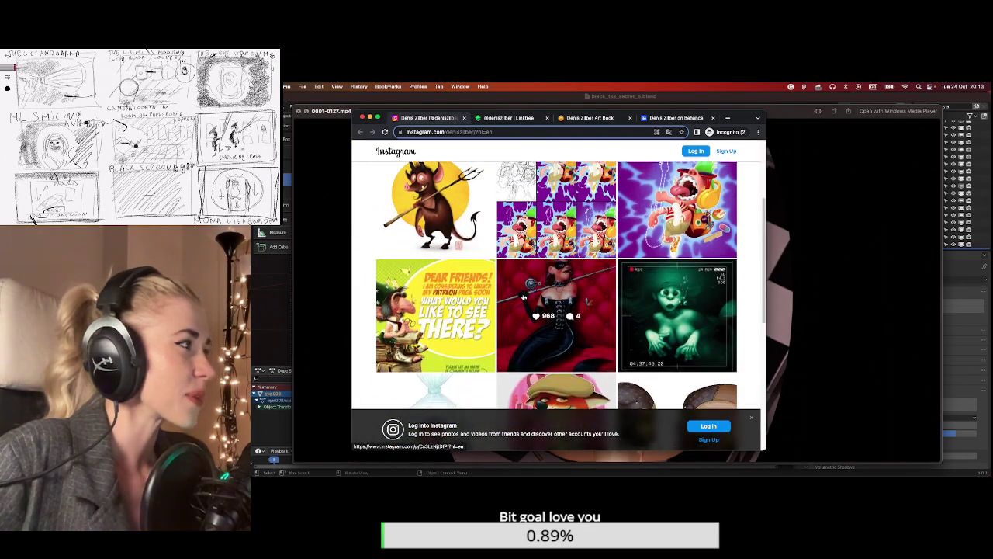
pyautogui.scroll(-6, 524, 297)
pyautogui.scroll(1, 524, 297)
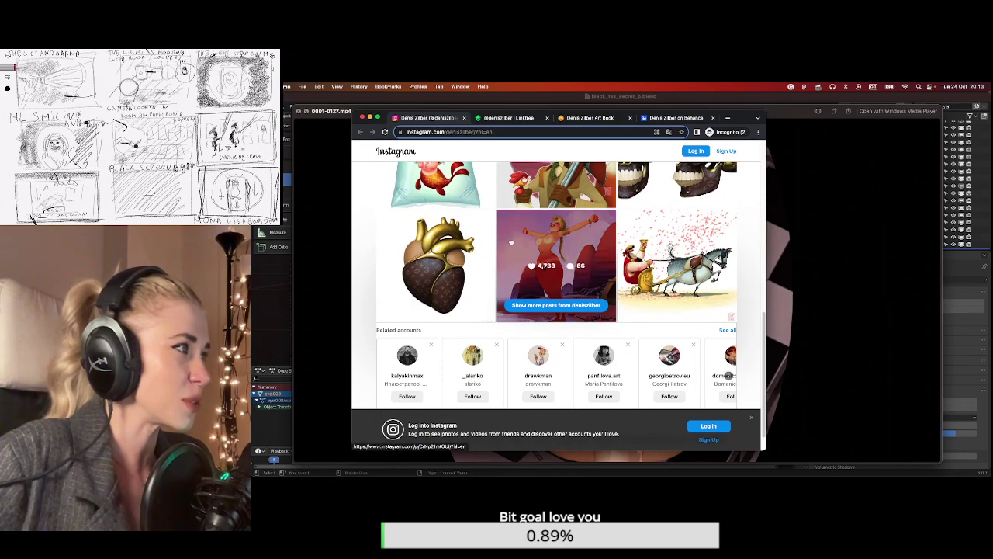
pyautogui.click(480, 254)
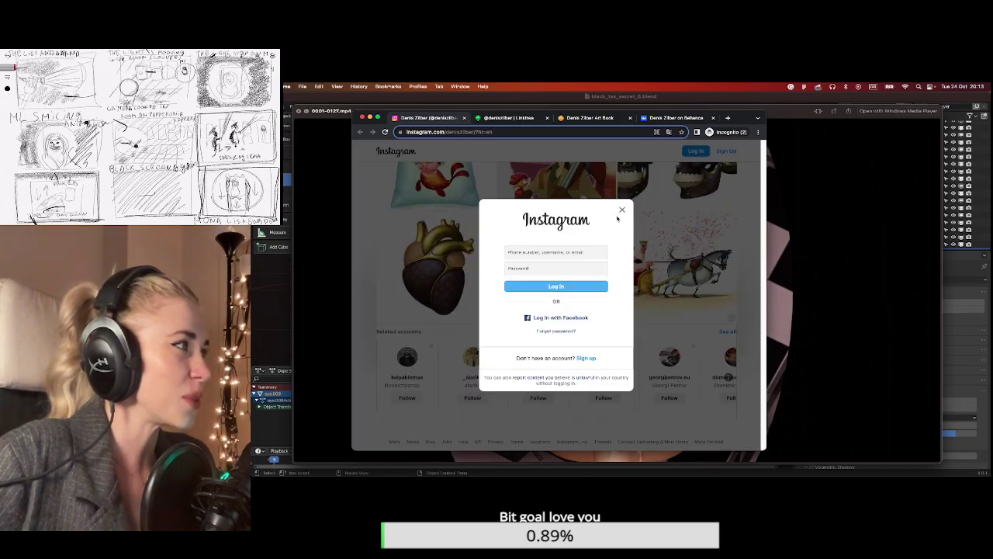
pyautogui.click(621, 209)
# Scroll back up and switch to the Behance portfolio gallery.
pyautogui.scroll(5, 587, 324)
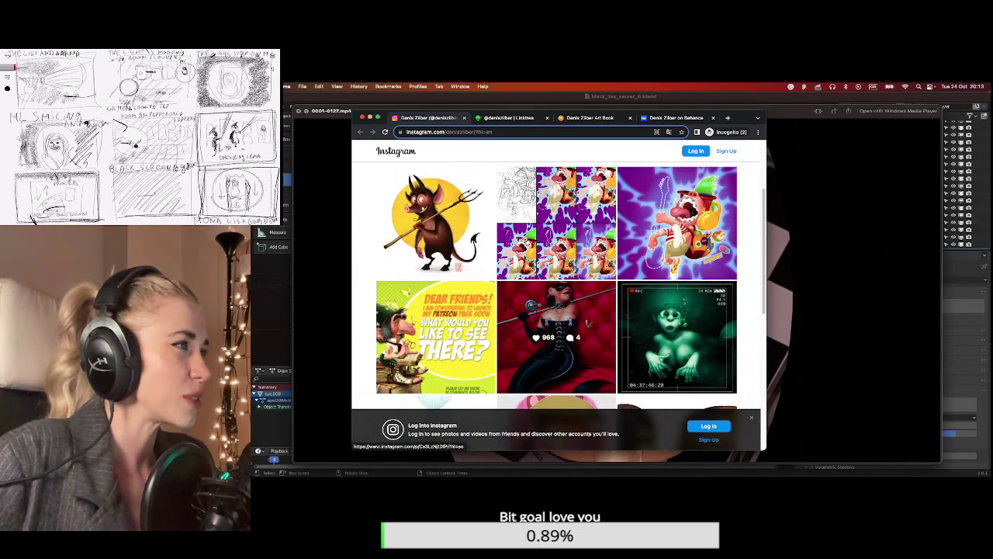
pyautogui.scroll(3, 555, 337)
pyautogui.click(667, 118)
pyautogui.scroll(-5, 625, 200)
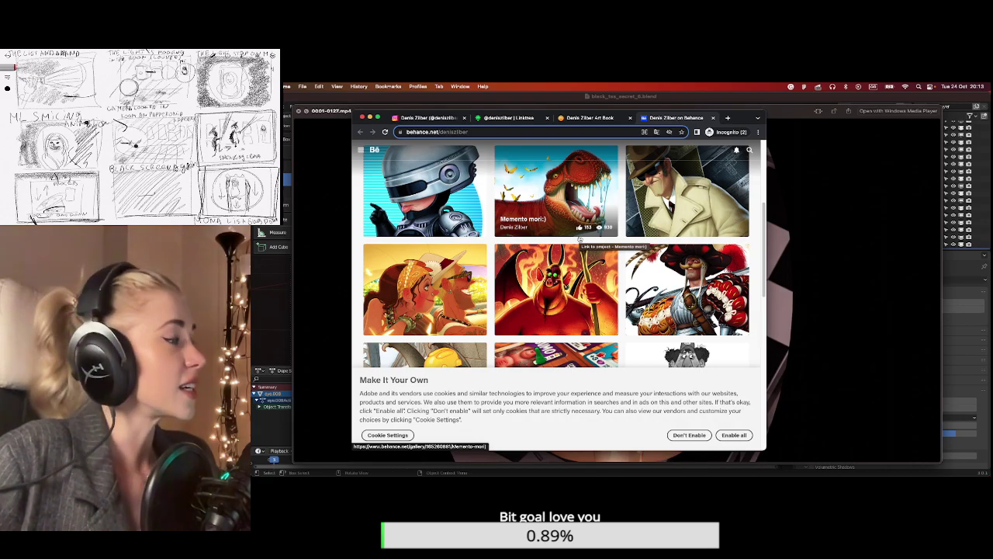
# Browse the Behance gallery, then open the YouTube channel in a background tab from the Art Book page.
pyautogui.scroll(-3, 579, 240)
pyautogui.scroll(-10, 512, 223)
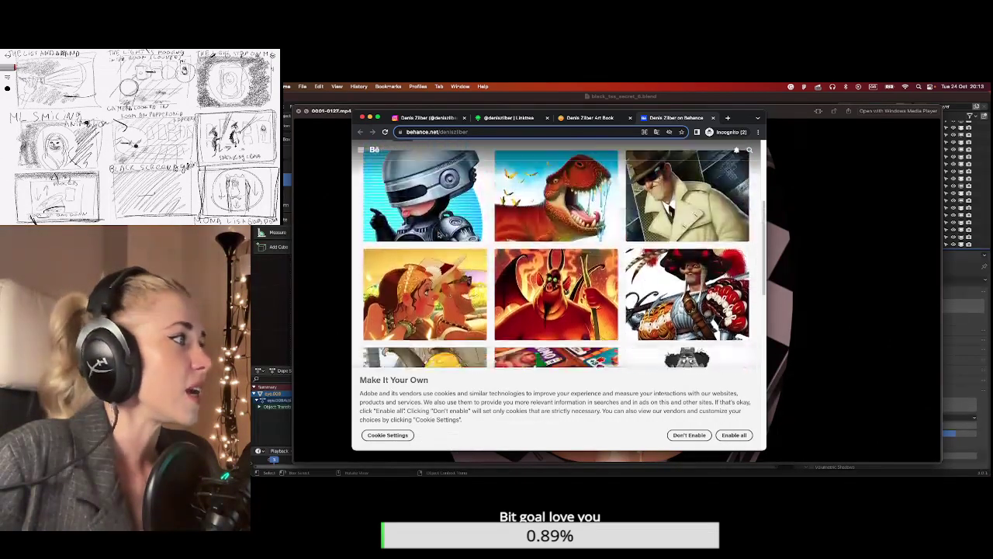
pyautogui.scroll(-10, 512, 249)
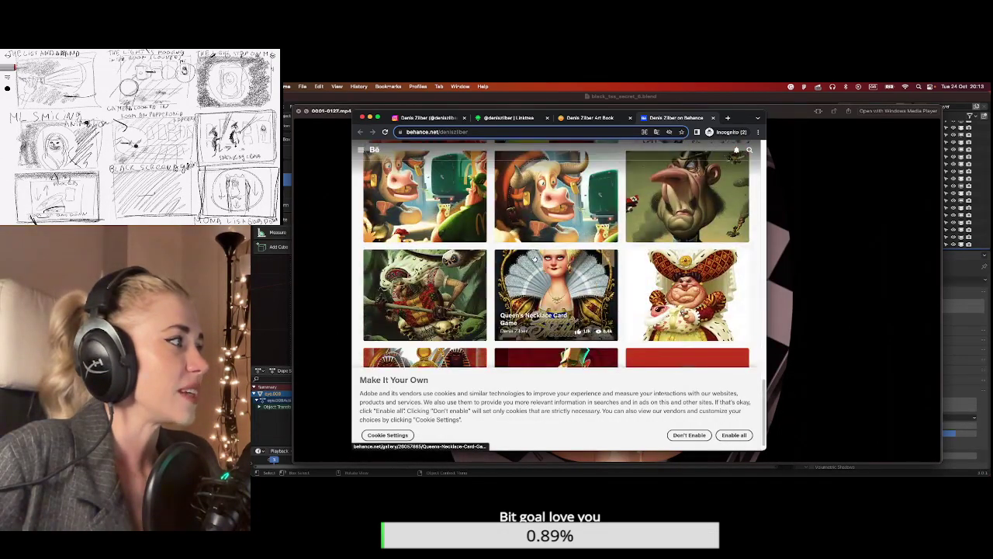
pyautogui.scroll(-10, 533, 259)
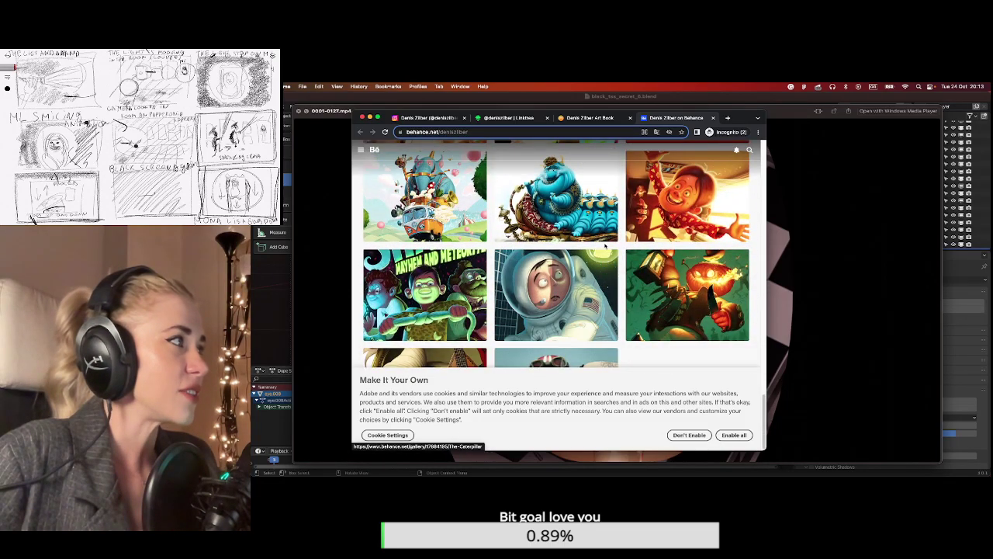
pyautogui.scroll(-10, 603, 247)
pyautogui.scroll(15, 603, 246)
pyautogui.hotkey('ctrl', 'shift', 'Tab')
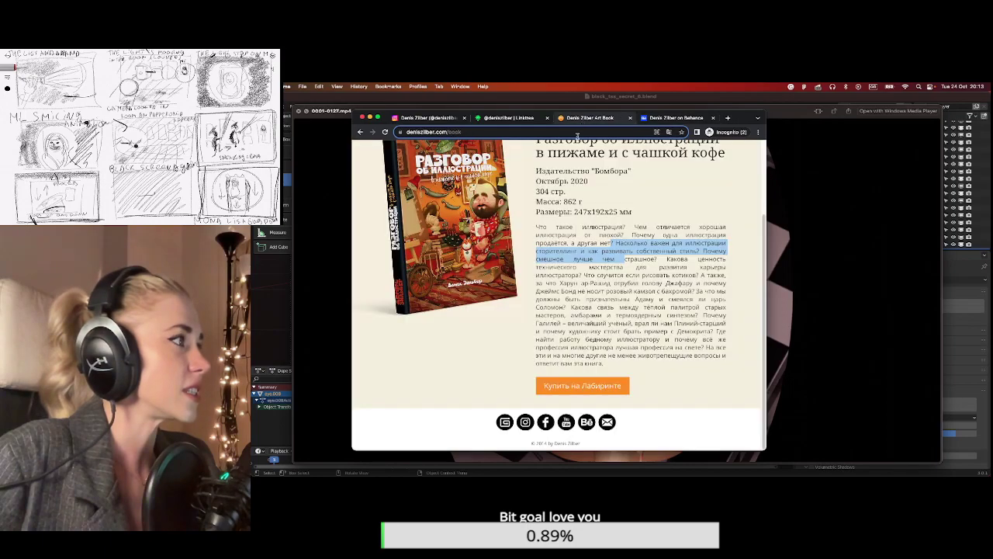
pyautogui.middleClick(566, 422)
# On YouTube, reject optional cookies, open the «Объём» lecture excerpt and pause its ad.
pyautogui.click(604, 117)
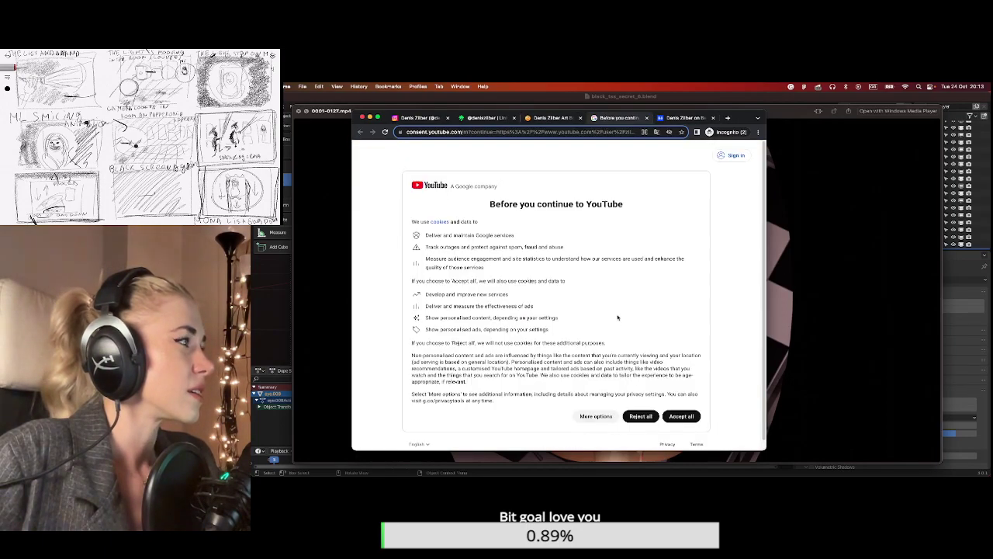
pyautogui.click(641, 416)
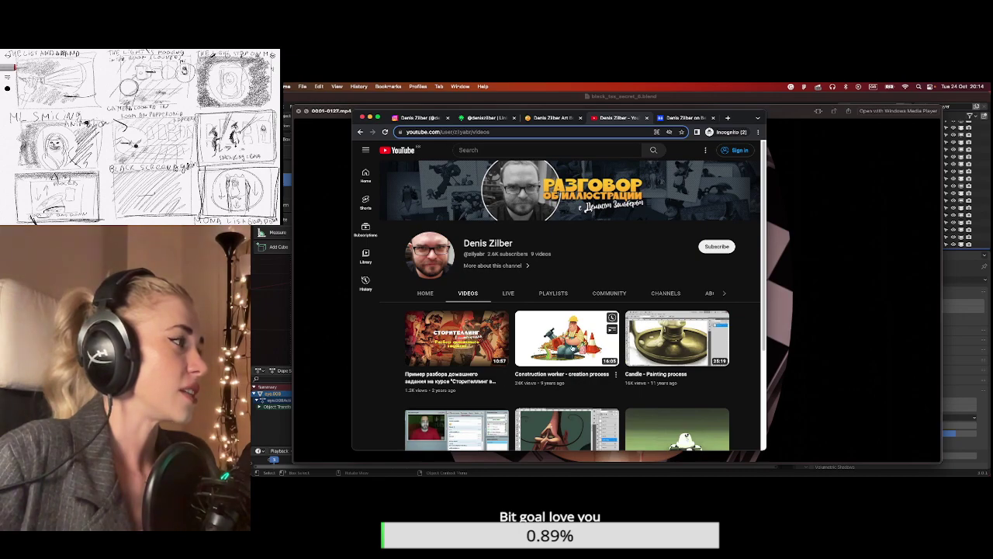
pyautogui.scroll(-2, 569, 355)
pyautogui.scroll(-2, 569, 355)
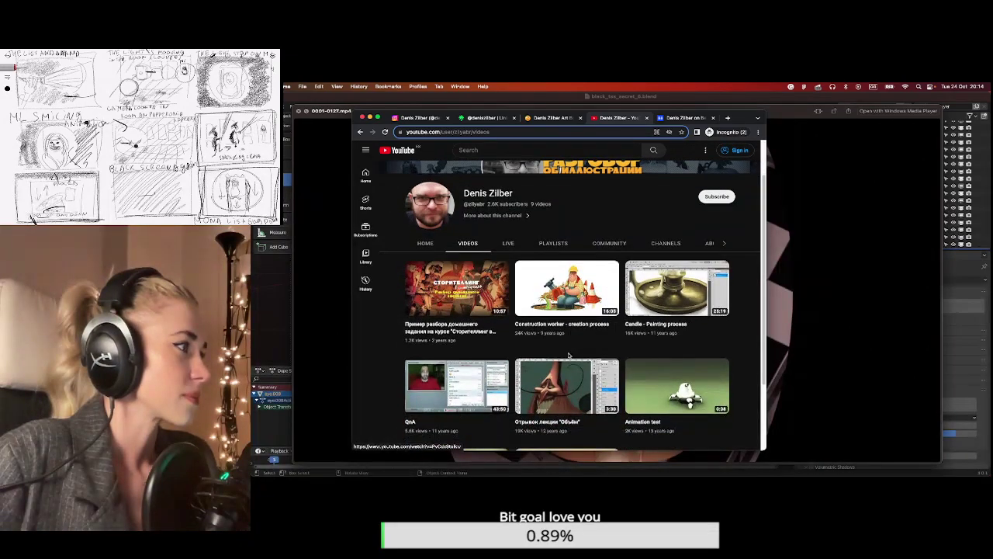
pyautogui.scroll(-4, 522, 418)
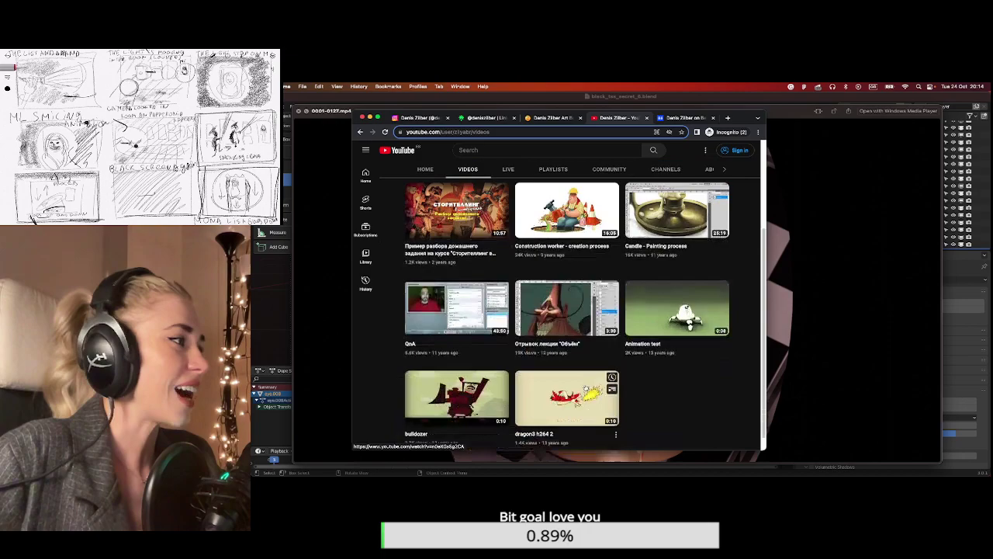
pyautogui.click(561, 304)
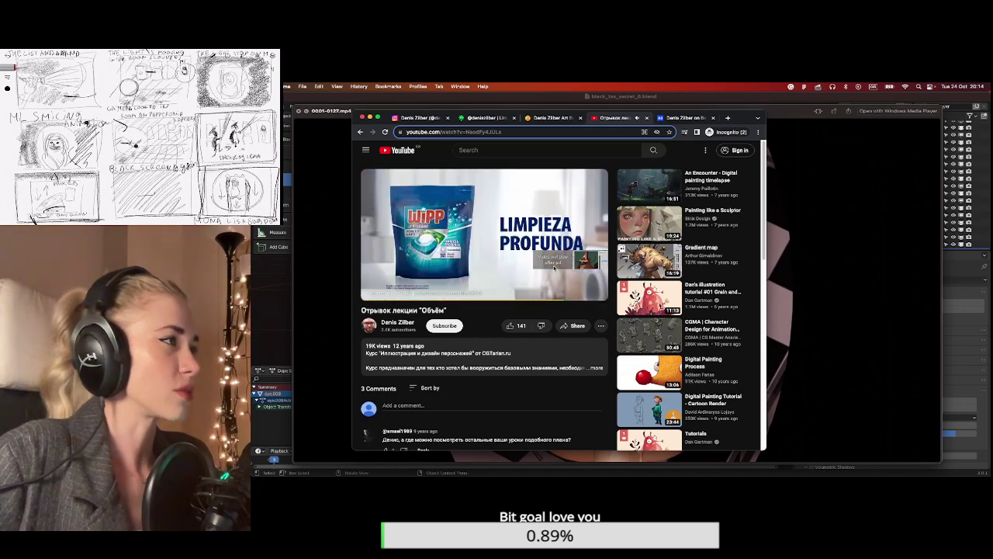
pyautogui.click(488, 254)
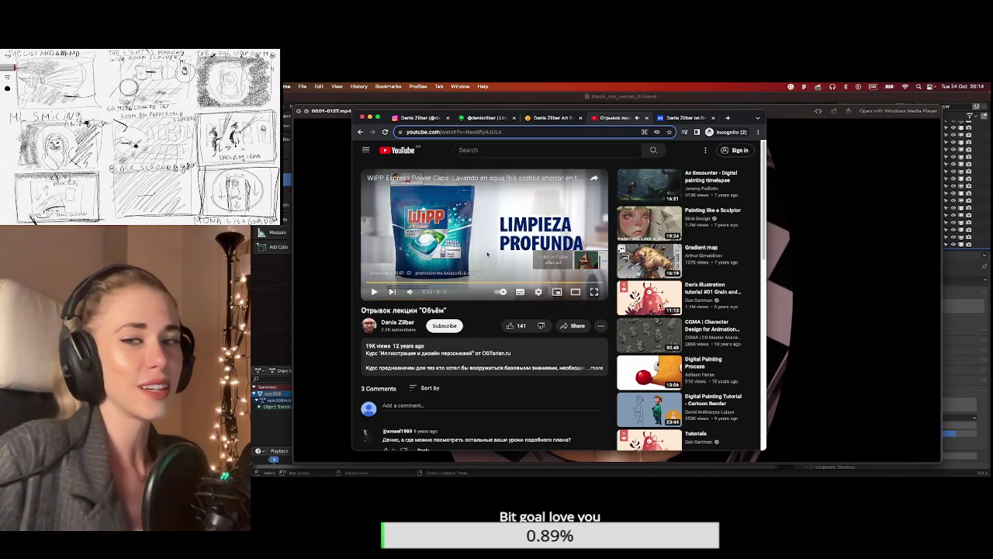
# Resume the ad, then skim the lecture at 0:29, 1:26 and 2:01.
pyautogui.click(487, 254)
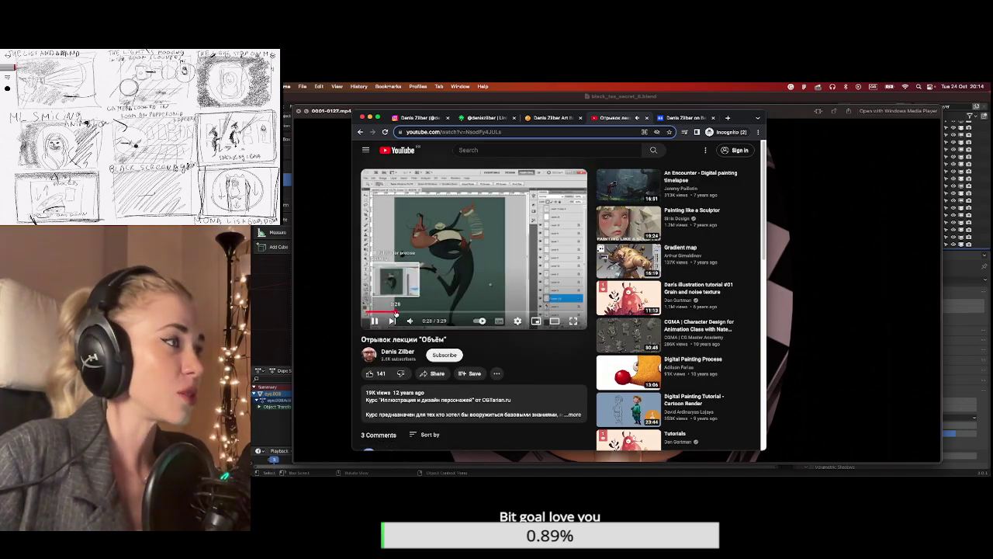
pyautogui.click(397, 311)
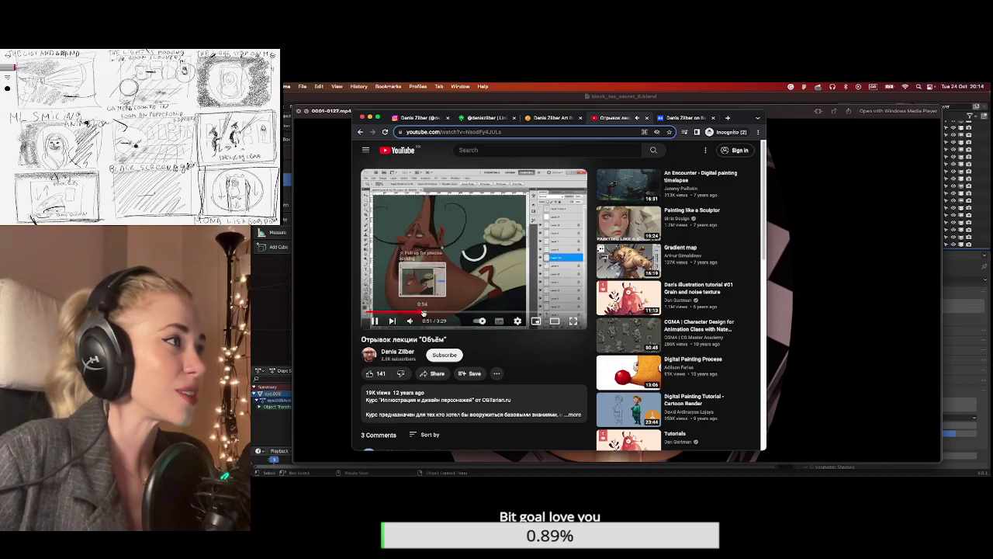
pyautogui.press('space')
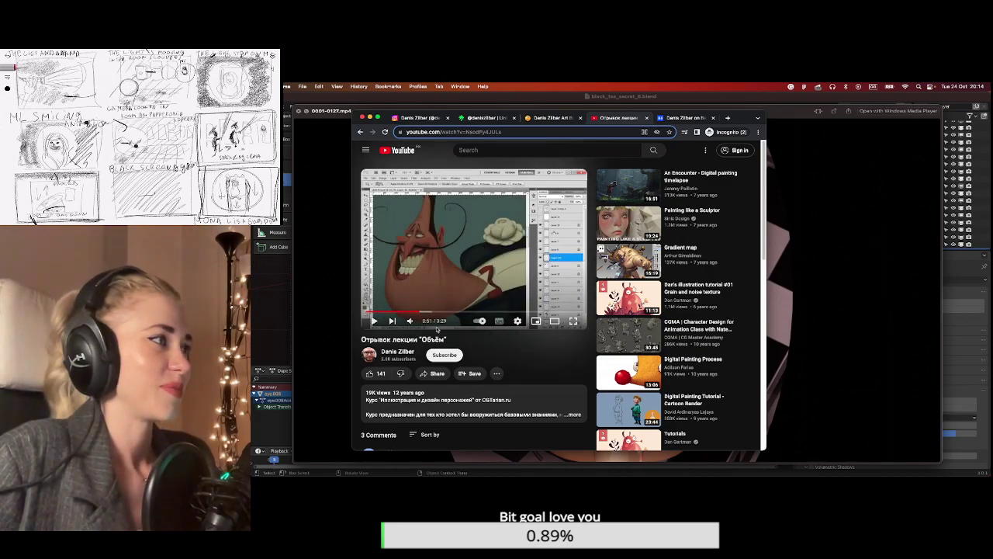
pyautogui.click(459, 311)
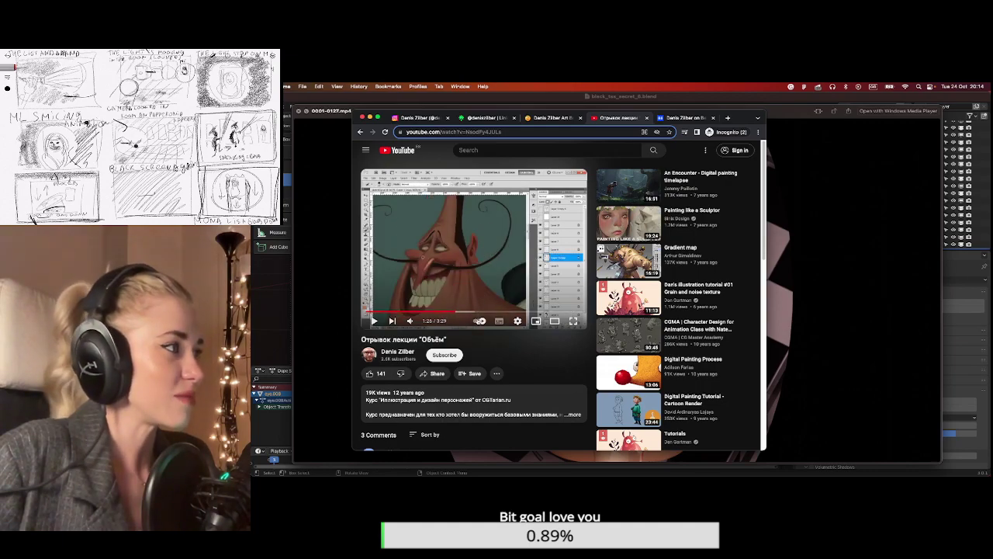
pyautogui.click(498, 311)
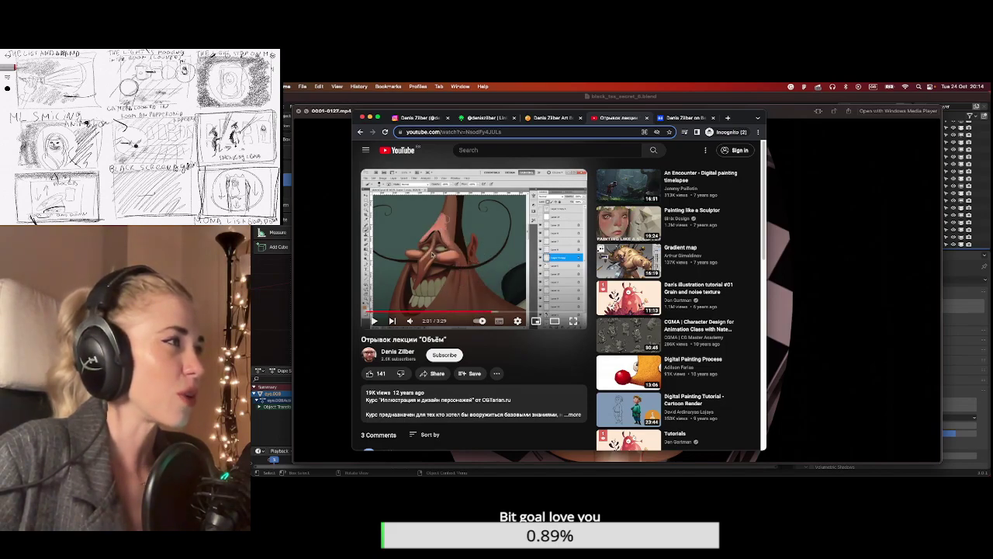
# Scrub to 2:51, close the video and open the book's Labirint store page.
pyautogui.moveTo(515, 312); pyautogui.dragTo(560, 313)
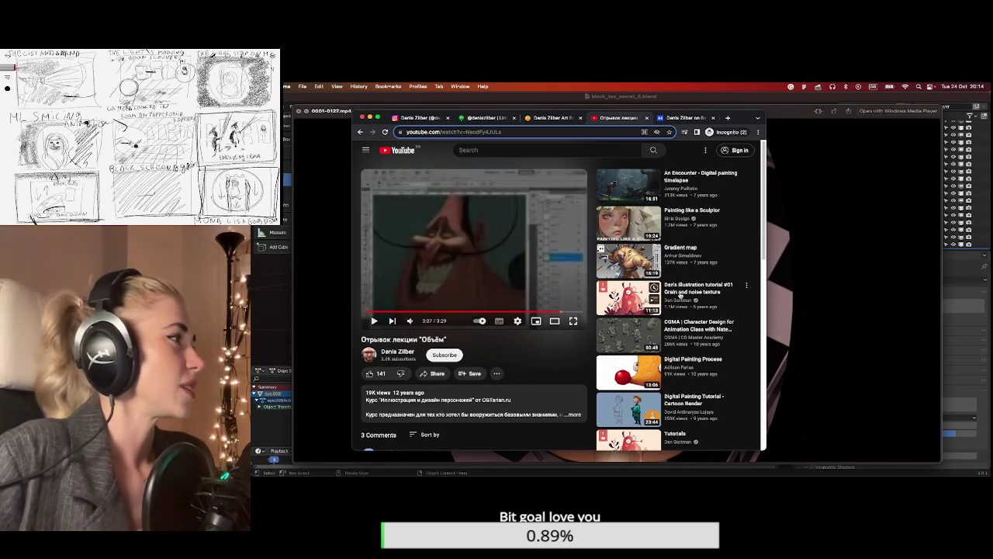
pyautogui.click(646, 118)
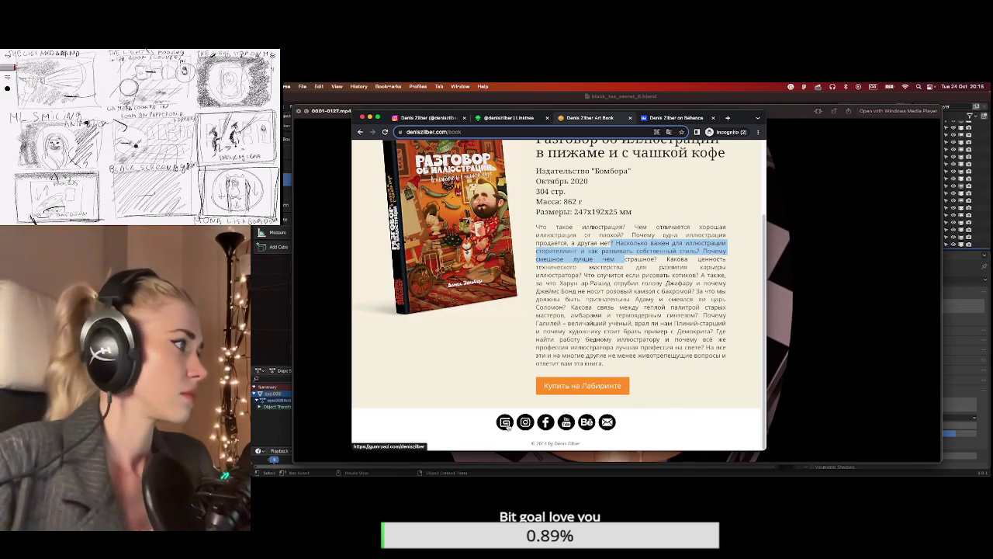
pyautogui.click(603, 386)
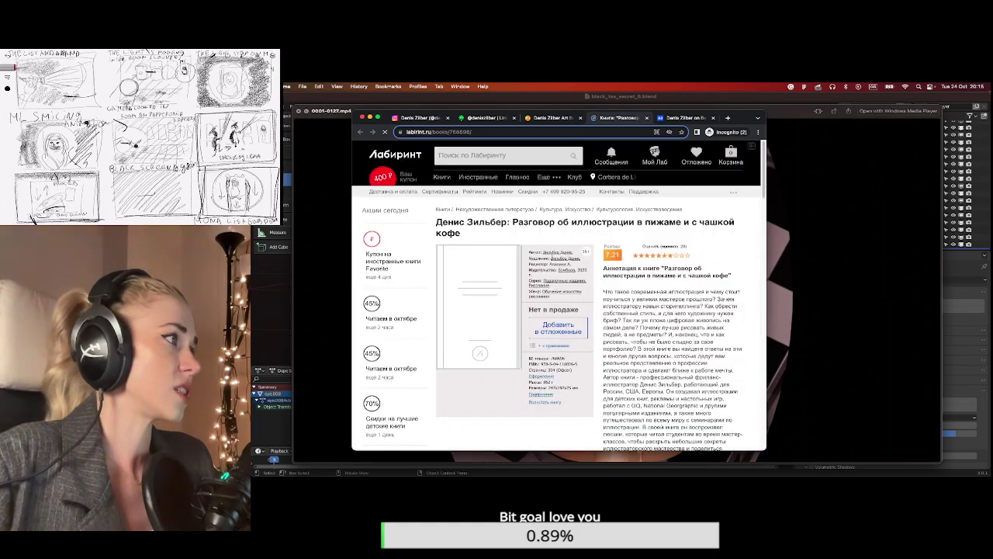
# Browse the book's Labirint store page and its gallery, then close the preview to return to Blender.
pyautogui.scroll(-10, 620, 287)
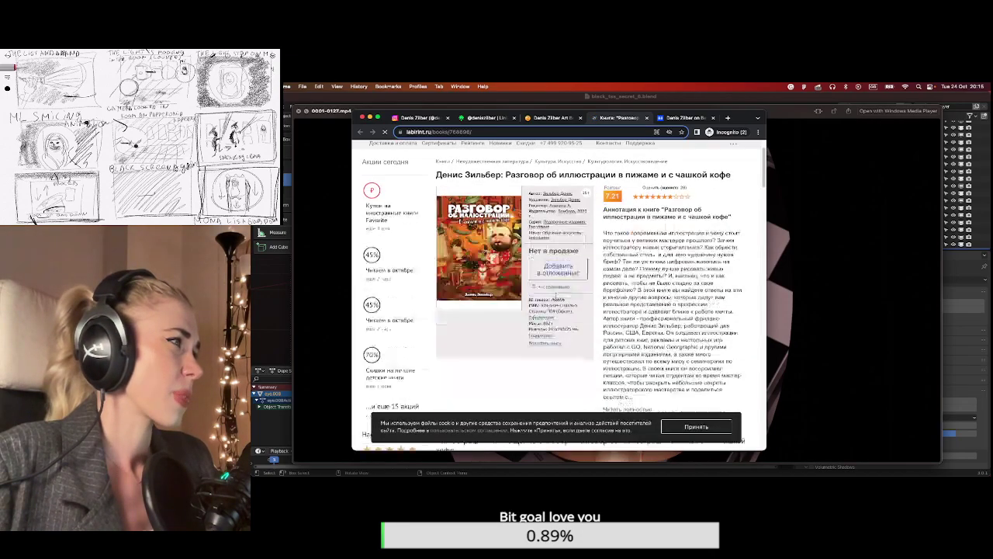
pyautogui.scroll(5, 555, 297)
pyautogui.scroll(3, 555, 297)
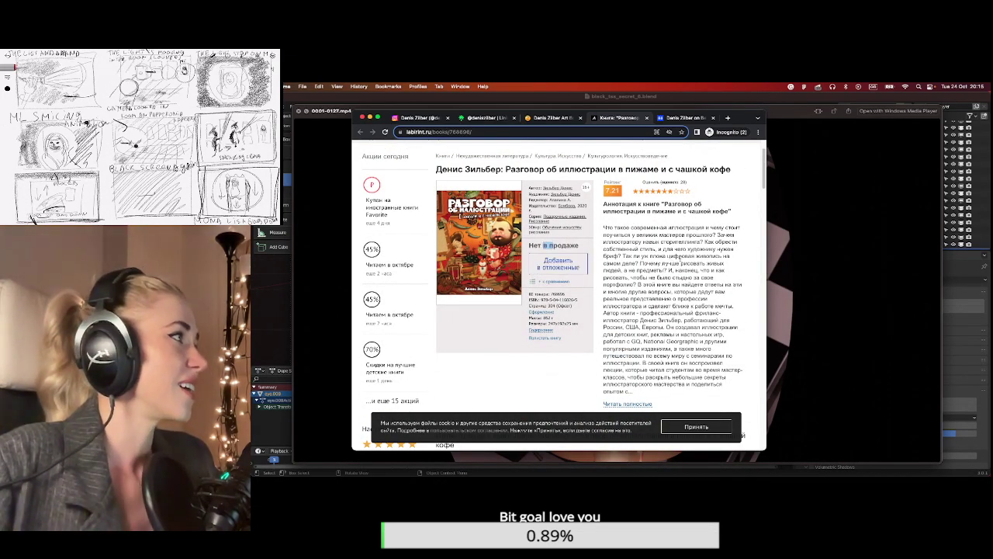
pyautogui.scroll(-10, 621, 249)
pyautogui.scroll(10, 679, 271)
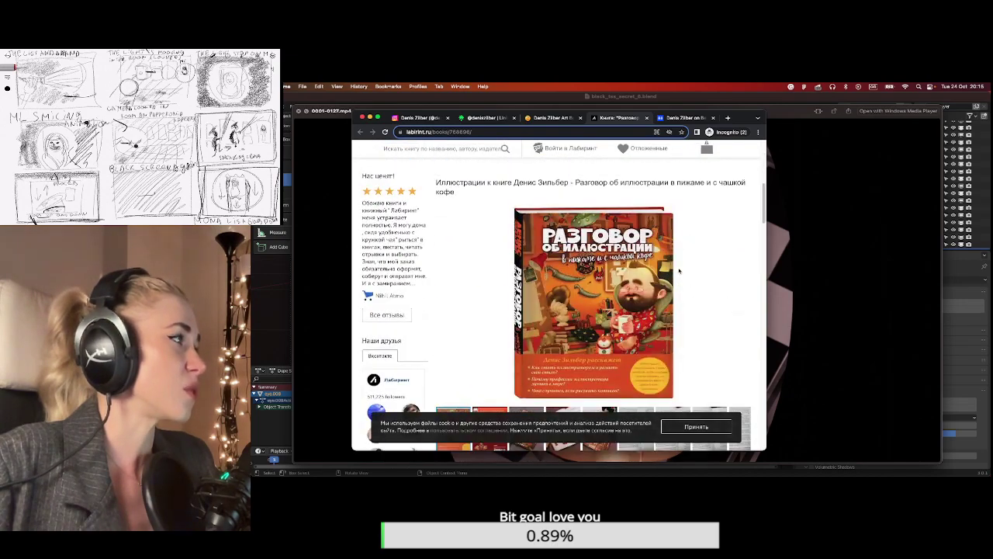
pyautogui.scroll(-5, 629, 252)
pyautogui.hscroll(2, 496, 258)
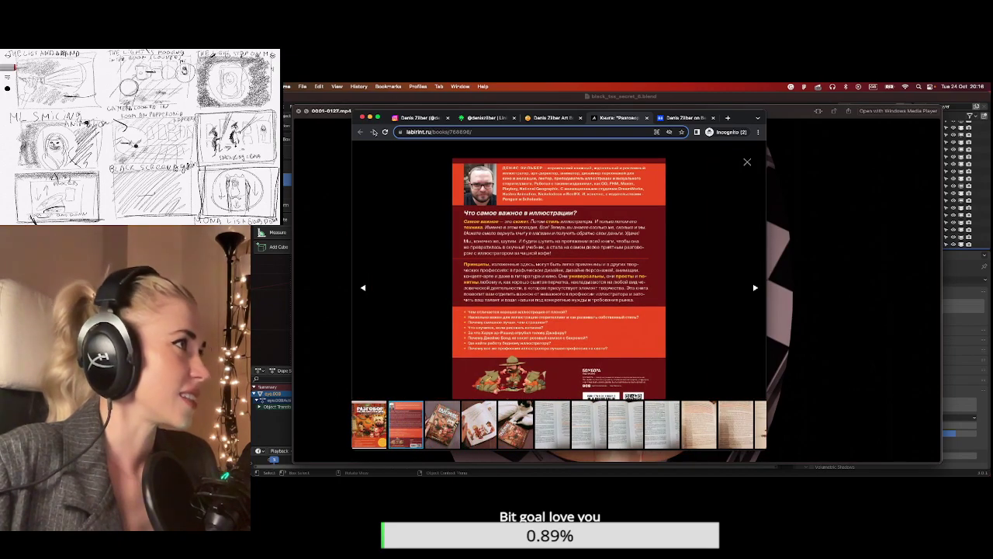
pyautogui.press('space')
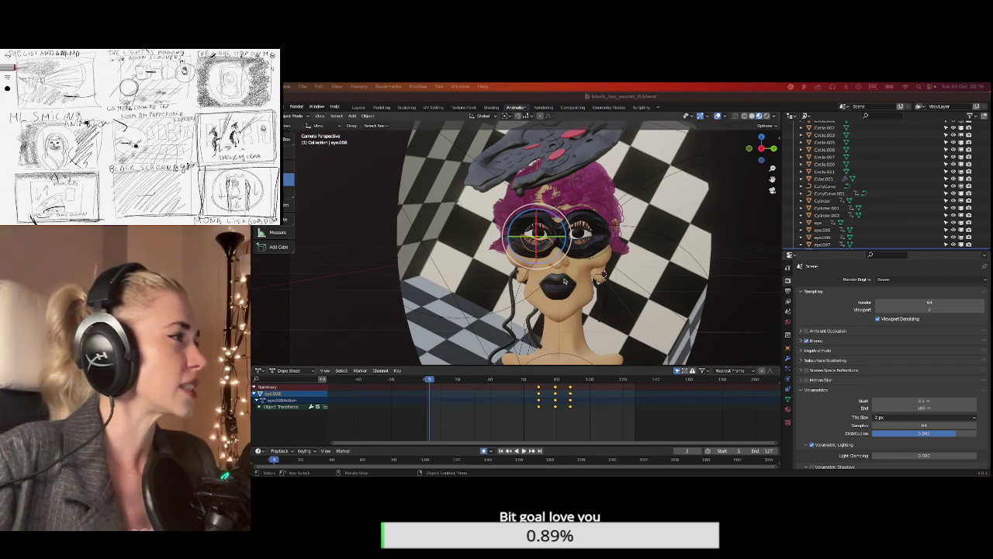
# Rewind to frame 0 and play the eye animation, stopping near frame 59.
pyautogui.moveTo(772, 179); pyautogui.dragTo(789, 194)
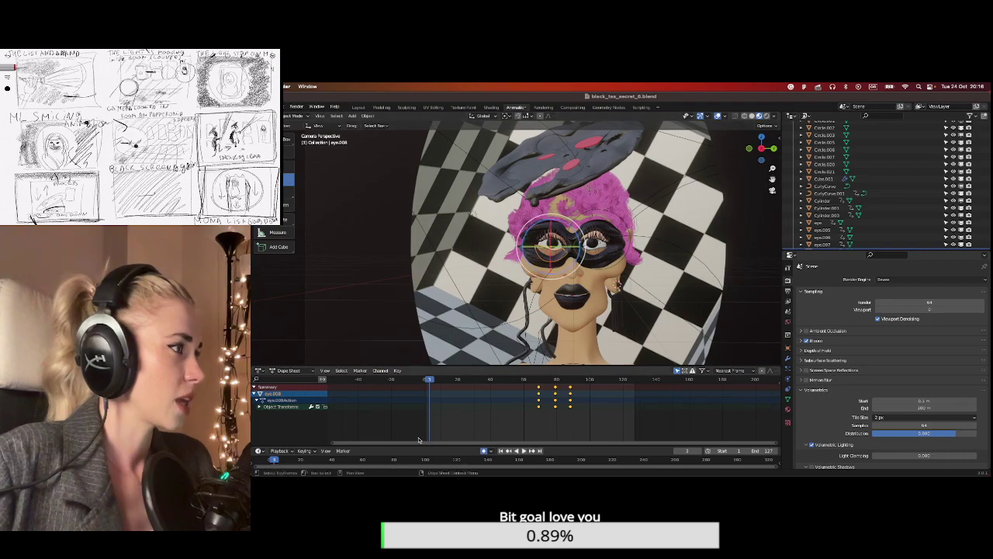
pyautogui.moveTo(429, 378); pyautogui.dragTo(426, 379)
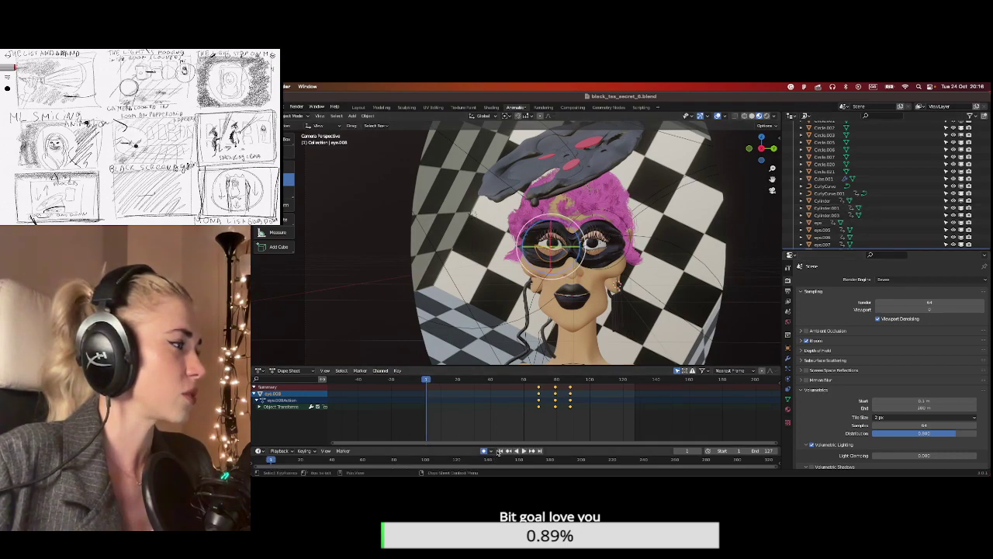
pyautogui.click(524, 451)
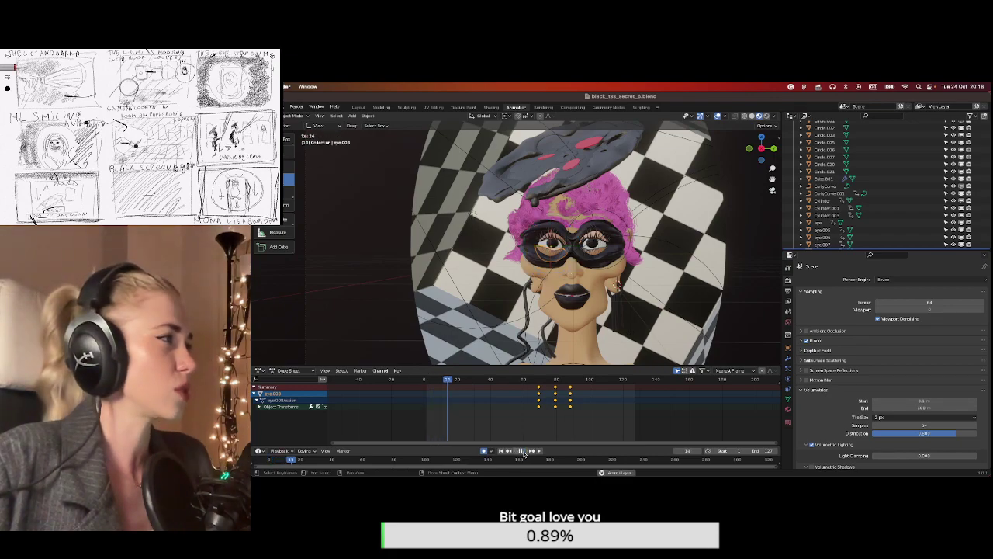
pyautogui.click(524, 451)
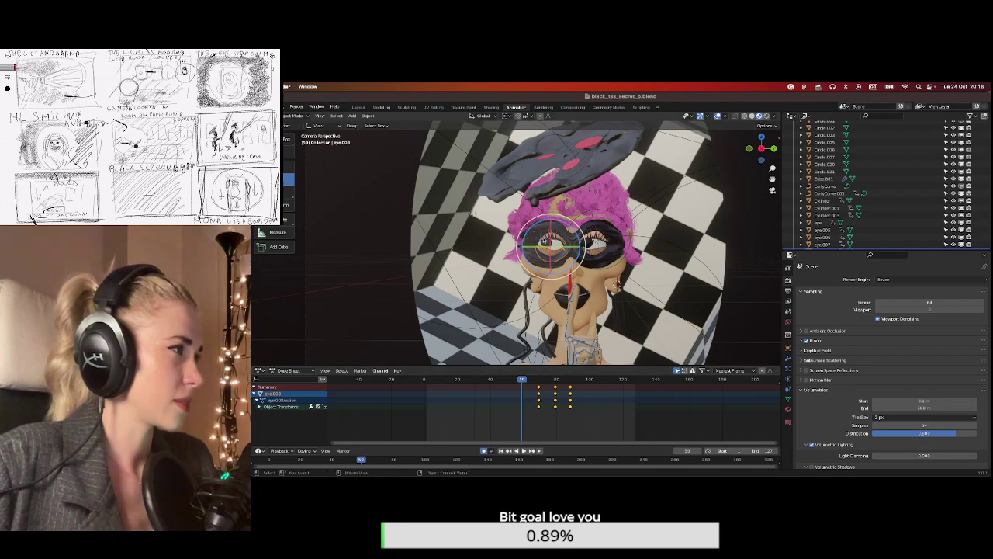
pyautogui.click(501, 450)
# Play it again to frame 61, then select eye.005 in the Outliner.
pyautogui.click(523, 453)
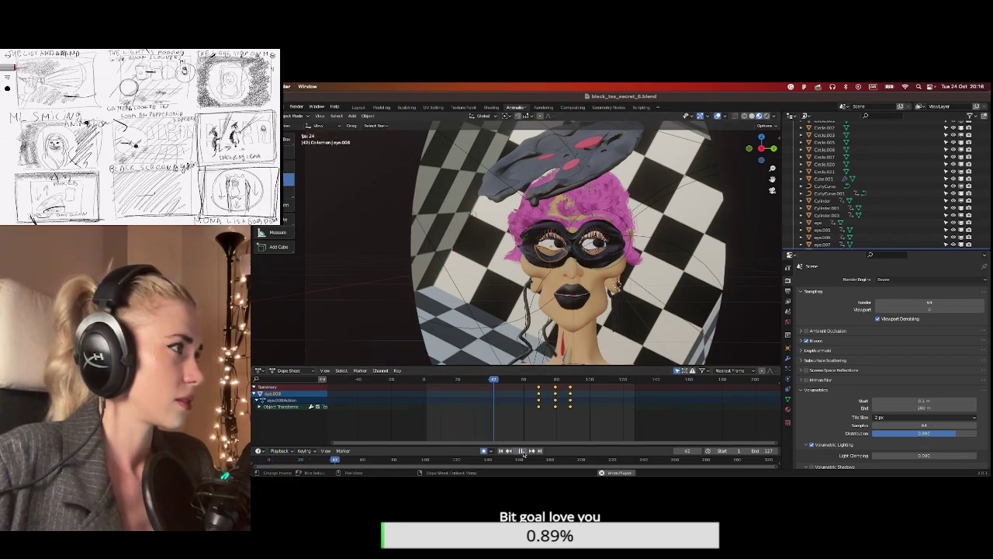
pyautogui.click(523, 451)
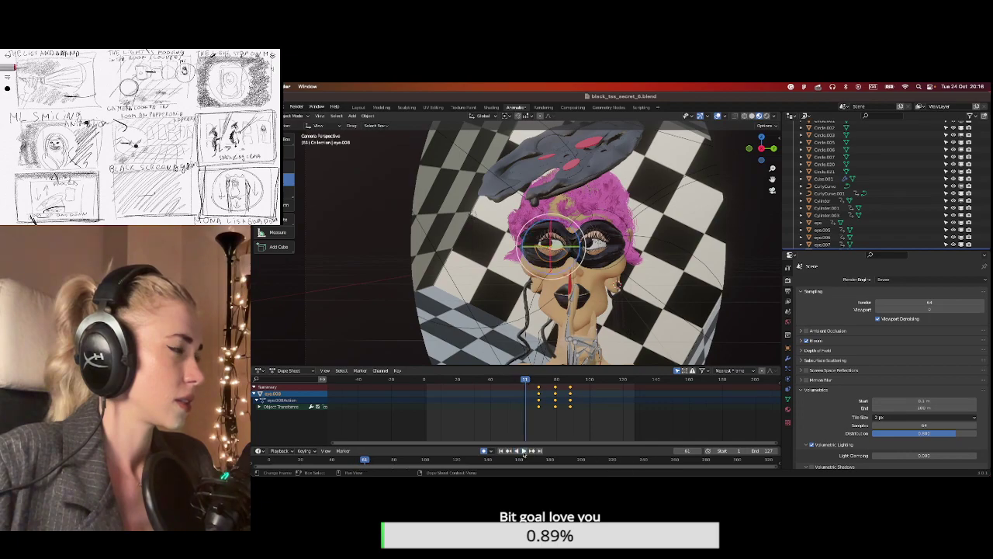
pyautogui.click(551, 242)
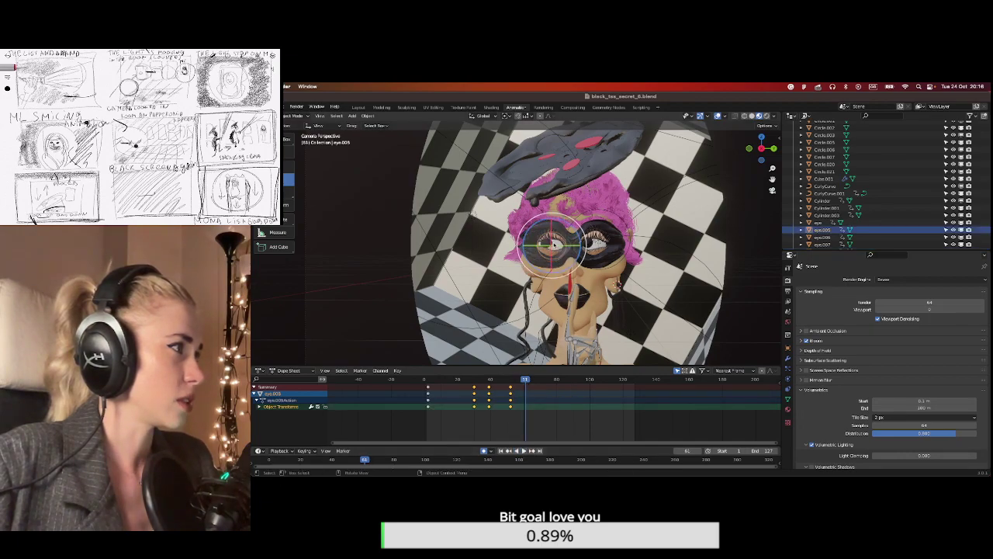
# Set the playhead to frame 54 and try sliding two keyframe columns earlier, then undo.
pyautogui.click(551, 242)
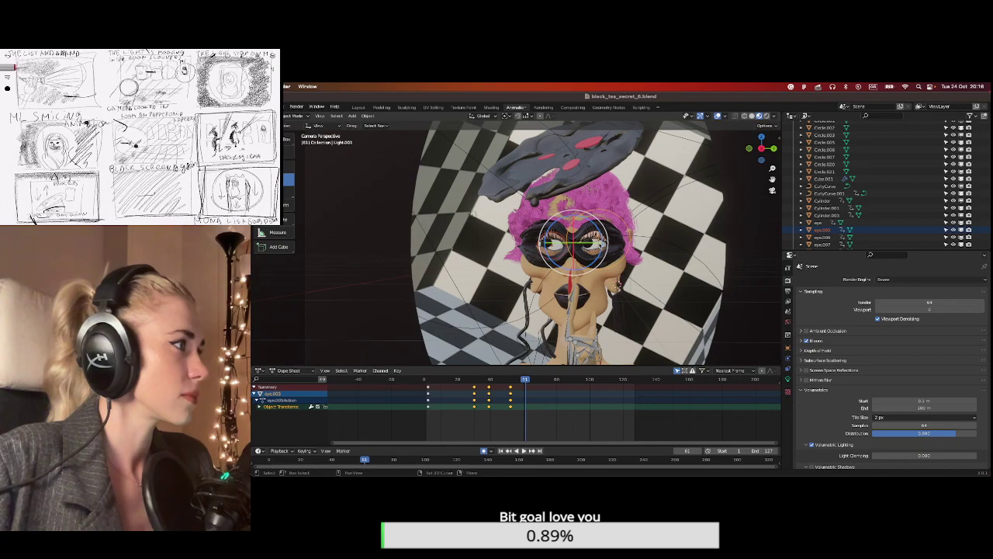
pyautogui.moveTo(527, 379); pyautogui.dragTo(488, 384)
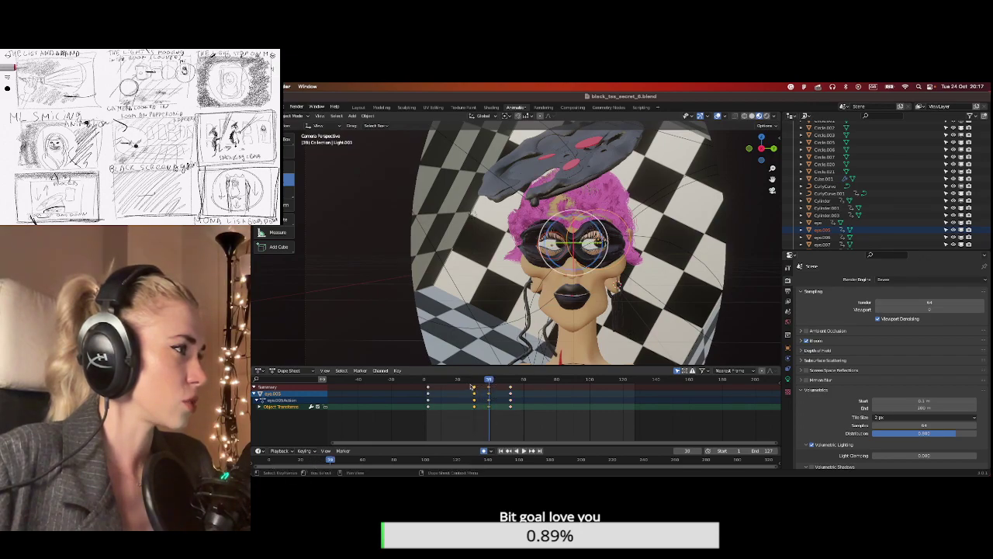
pyautogui.press('g')
pyautogui.click(445, 387)
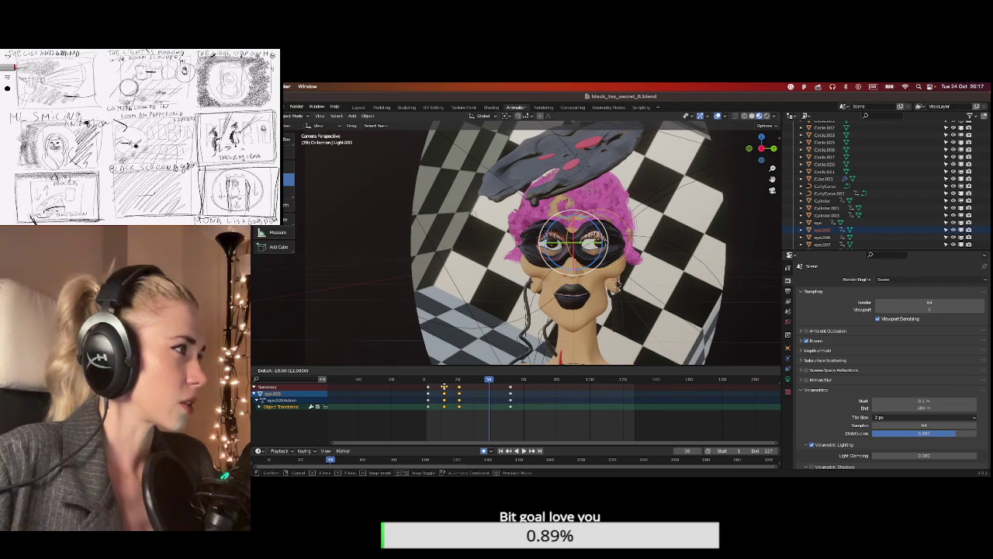
pyautogui.hotkey('ctrl', 'z')
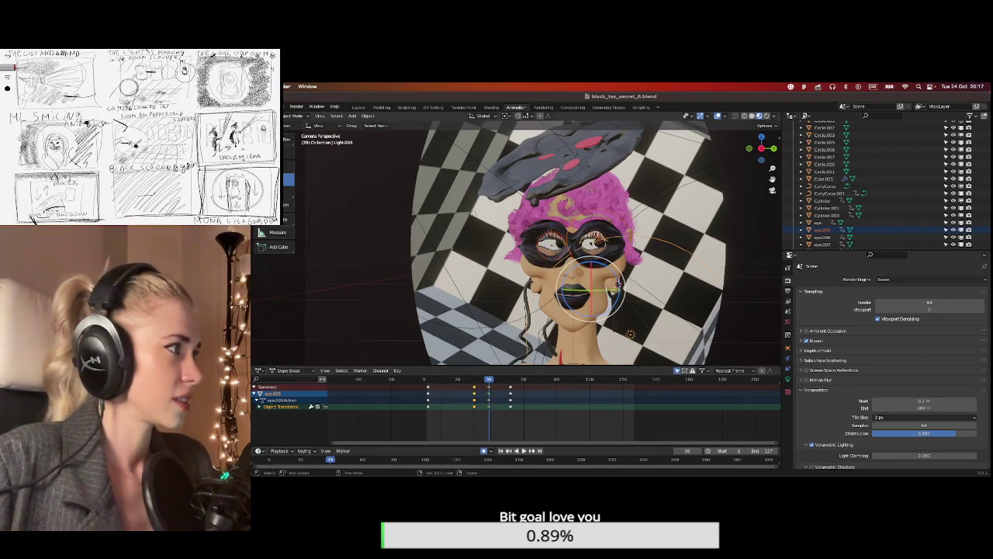
# Select the eye object and add eye.005 to the selection.
pyautogui.click(823, 245)
pyautogui.click(818, 223)
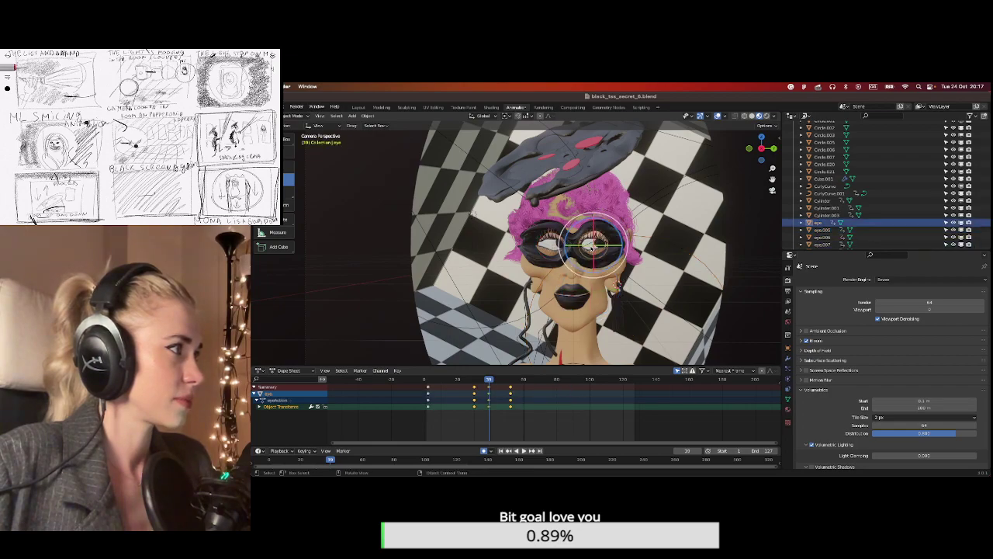
pyautogui.keyDown('ctrl'); pyautogui.click(821, 229); pyautogui.keyUp('ctrl')
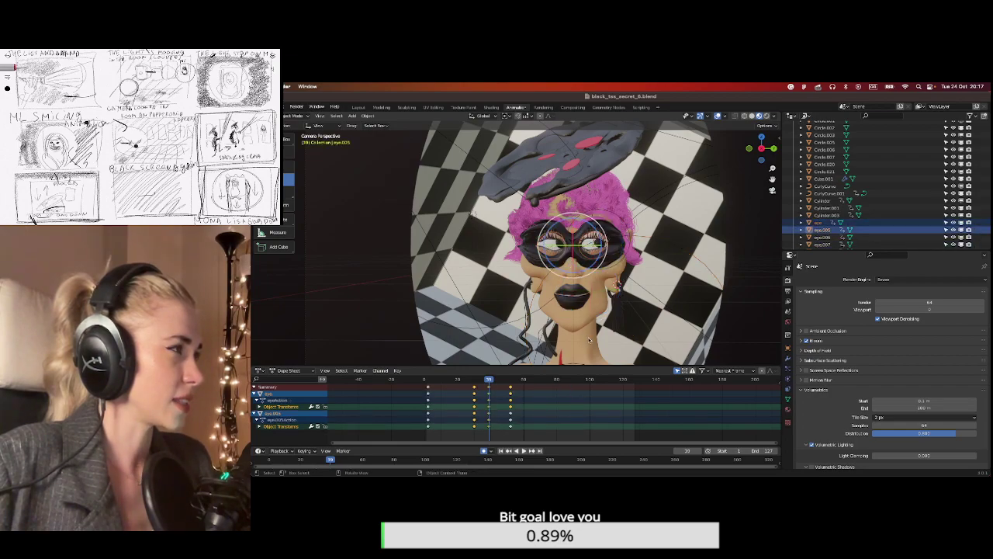
# Slide two of the eyes' keyframe columns earlier; start moving the last column but cancel.
pyautogui.moveTo(470, 384); pyautogui.dragTo(488, 385)
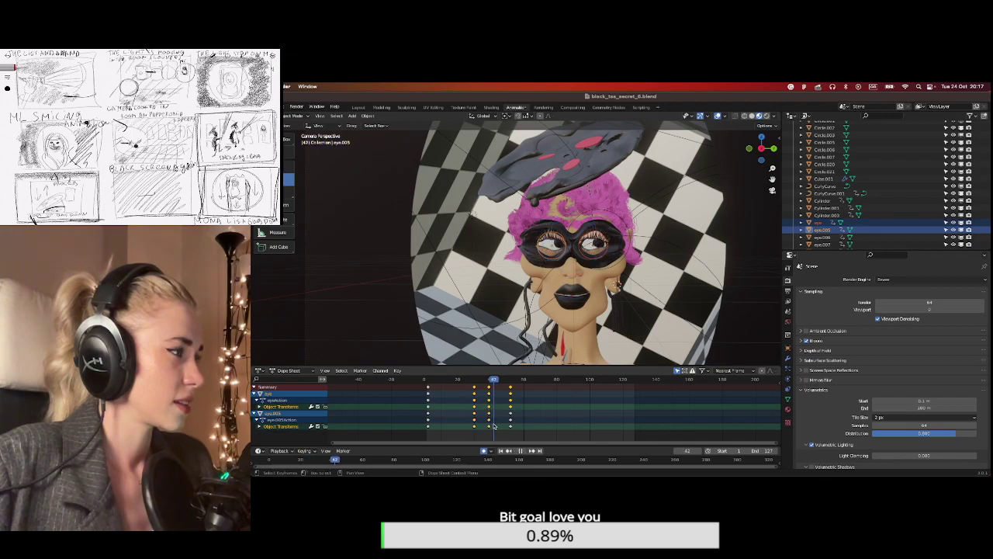
pyautogui.keyDown('alt'); pyautogui.scroll(-10, 488, 426); pyautogui.keyUp('alt')
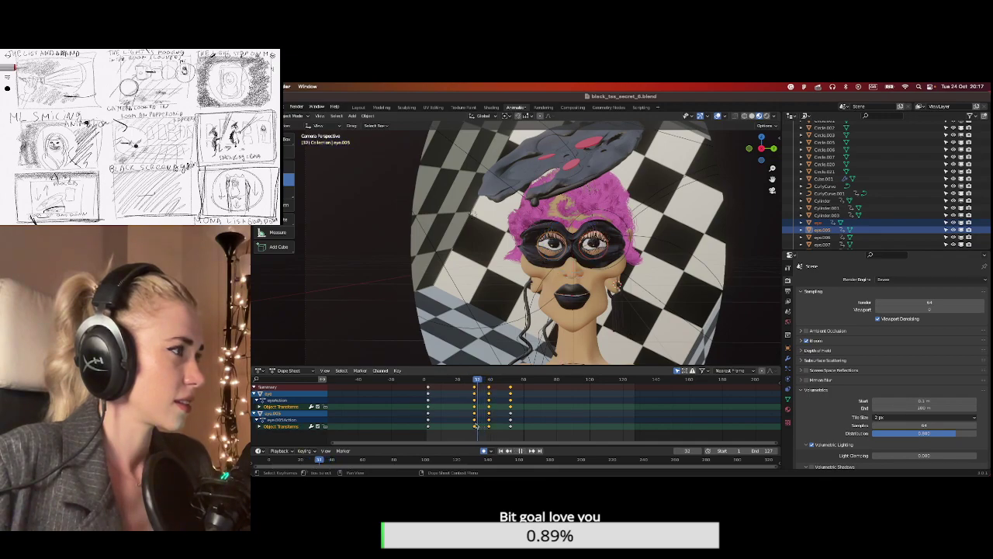
pyautogui.moveTo(493, 438); pyautogui.dragTo(468, 384)
pyautogui.press('g')
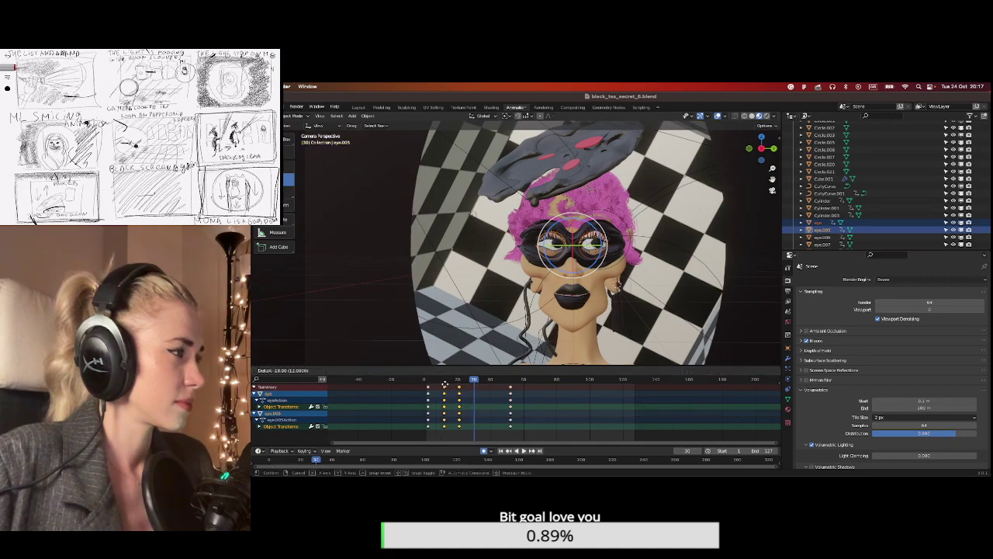
pyautogui.click(440, 384)
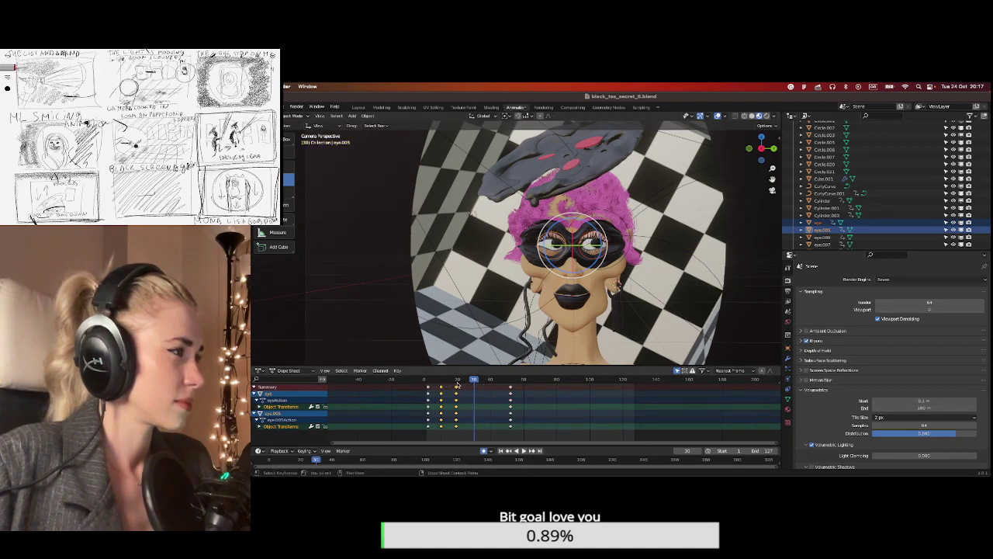
pyautogui.click(511, 386)
pyautogui.press('g')
pyautogui.press('Escape')
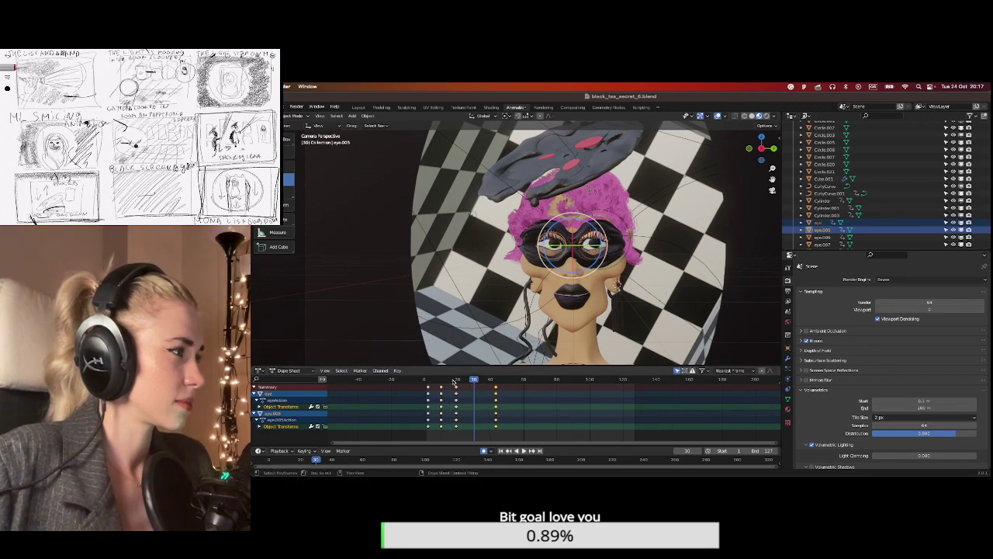
# Play back to check timing, then slide the last keyframe column from frame 51 to 34.
pyautogui.click(521, 451)
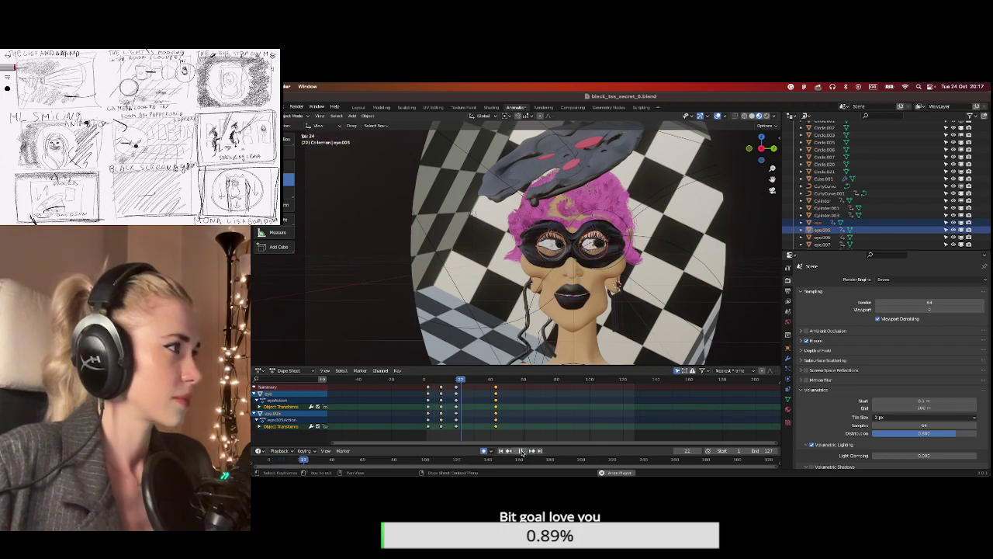
pyautogui.click(521, 451)
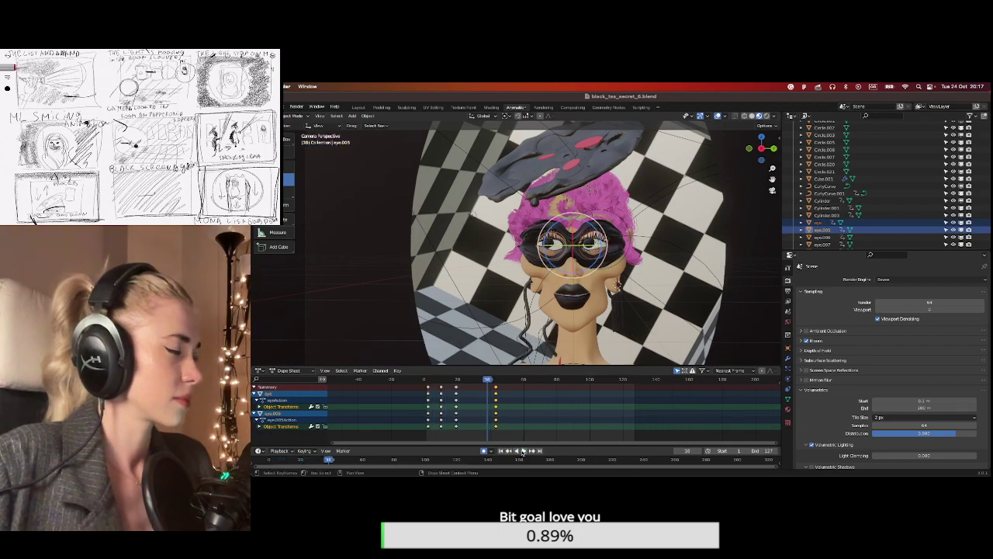
pyautogui.click(456, 381)
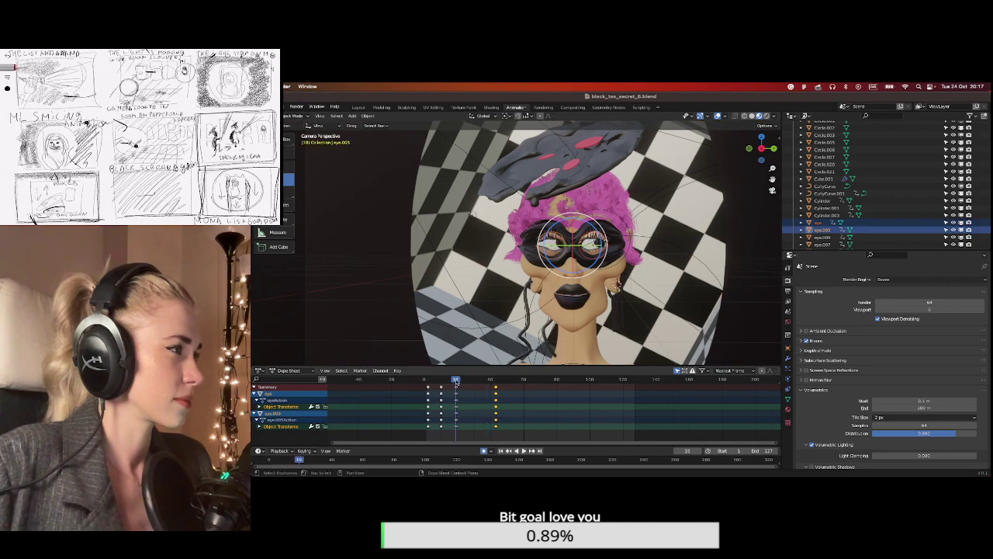
pyautogui.press('space')
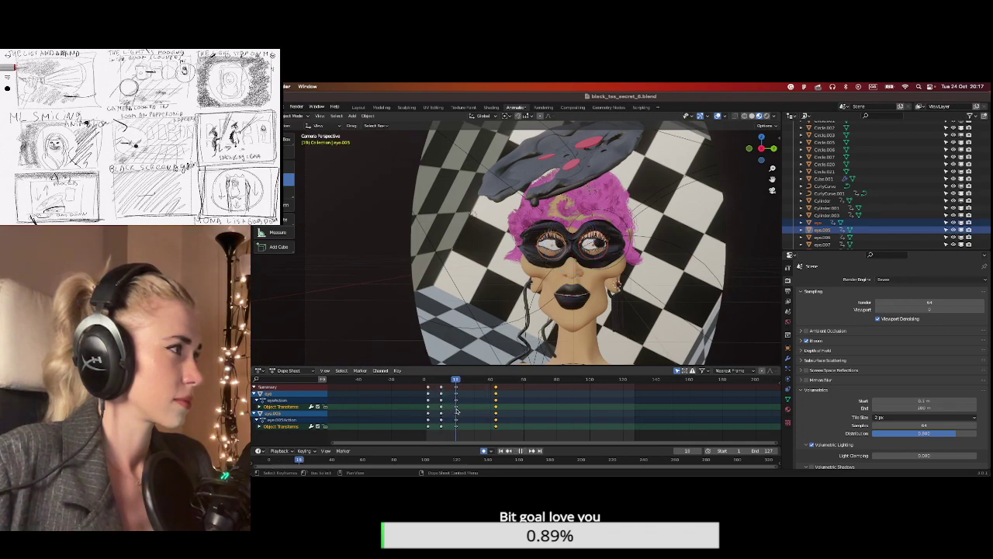
pyautogui.press('space')
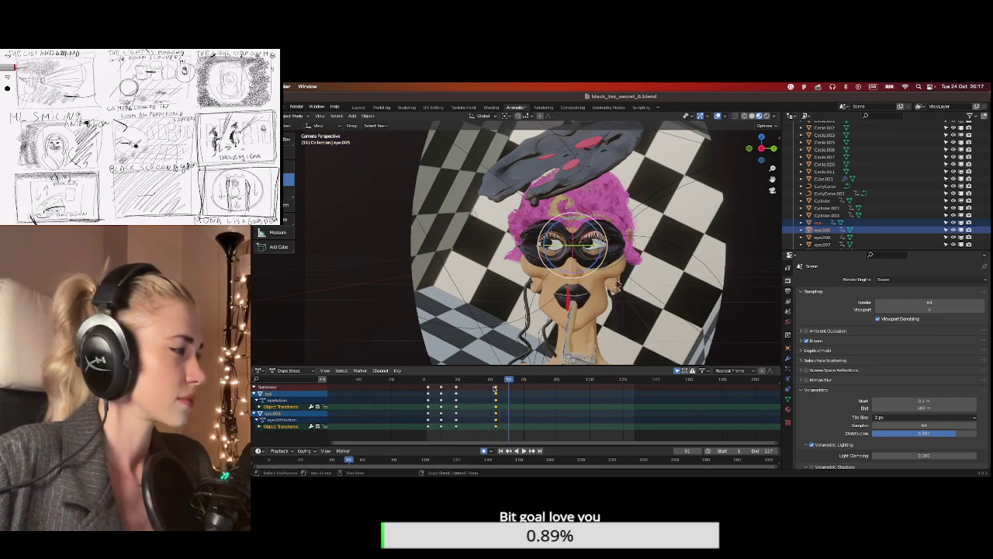
pyautogui.moveTo(496, 386); pyautogui.dragTo(466, 386)
pyautogui.click(465, 386)
# Replay from the start, then push the last keyframe column 16 frames later.
pyautogui.hotkey('shift', 'Left')
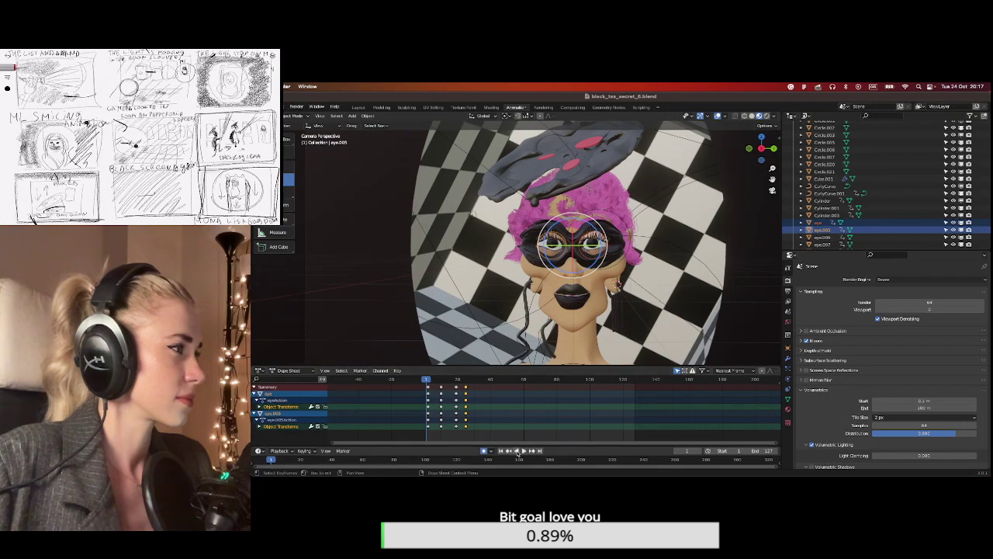
pyautogui.click(524, 451)
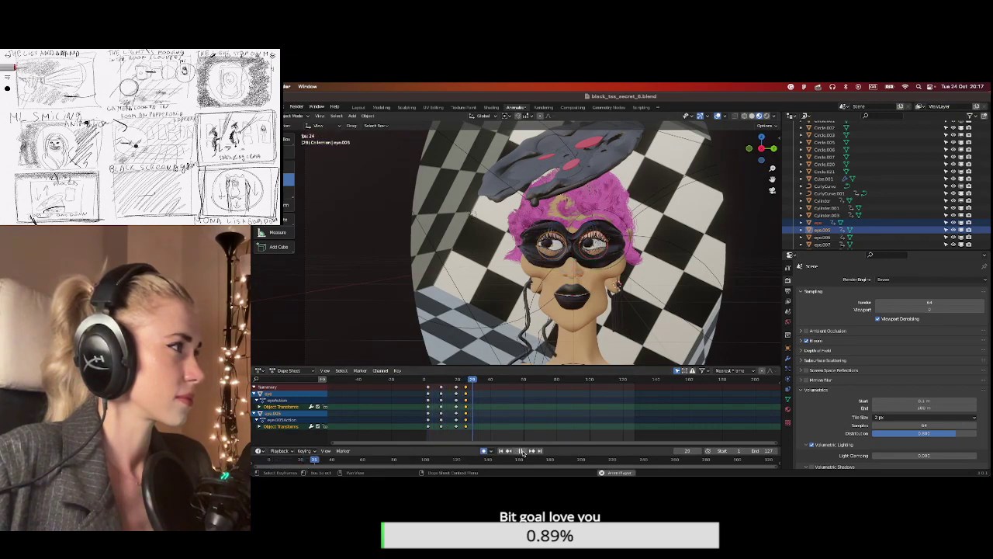
pyautogui.click(524, 451)
pyautogui.moveTo(465, 386); pyautogui.dragTo(492, 388)
pyautogui.click(492, 390)
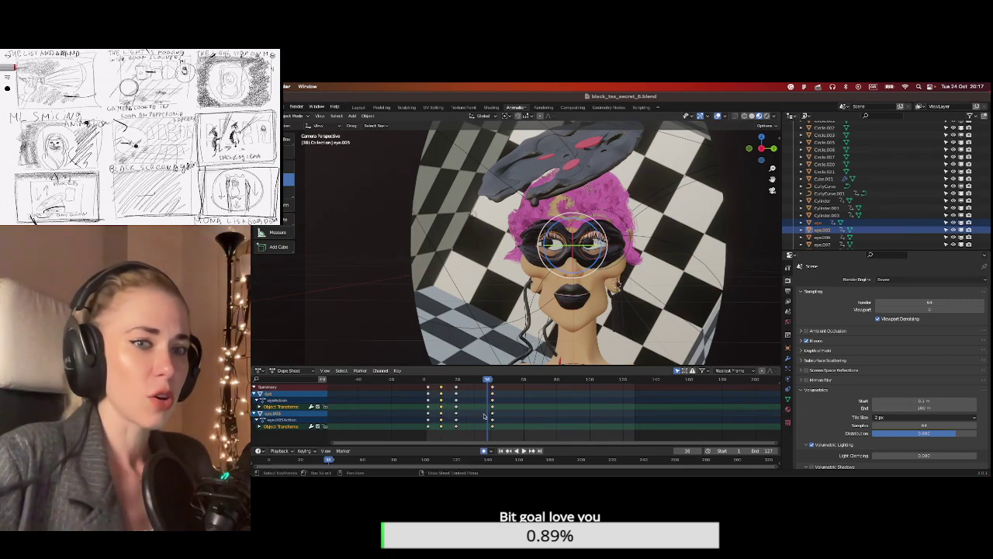
pyautogui.click(484, 379)
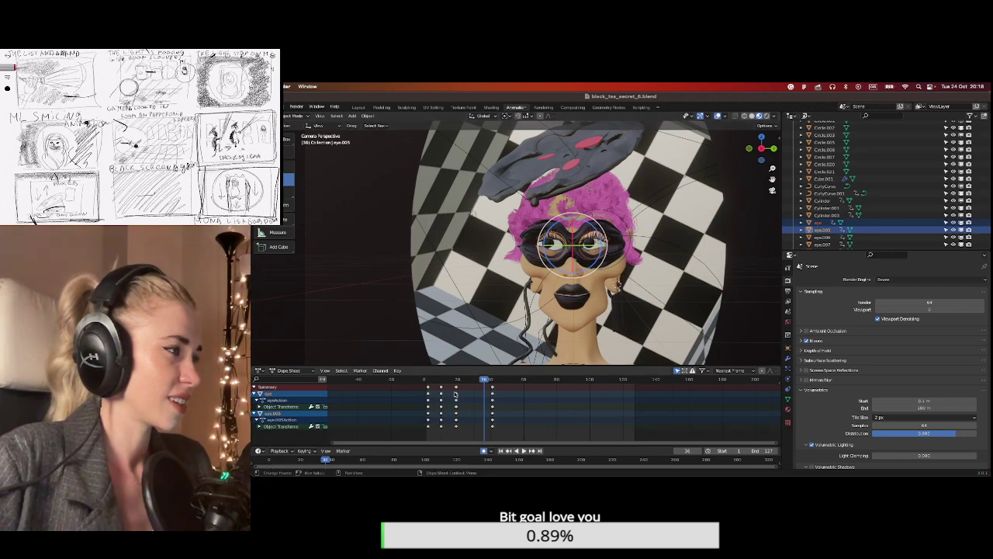
# Reselect both eyes, box-select their second keyframe column, try pasting at frame 36, then undo.
pyautogui.click(341, 256)
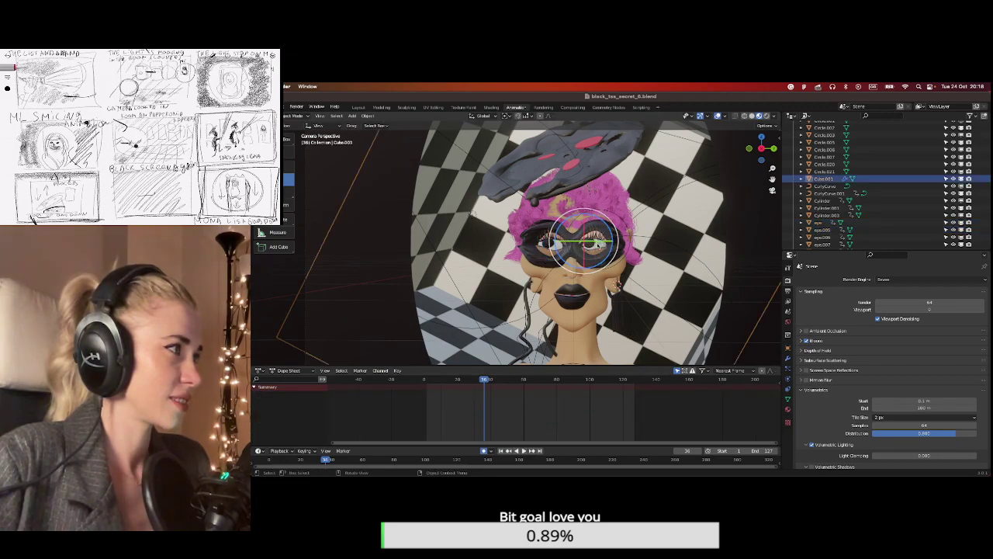
pyautogui.click(594, 244)
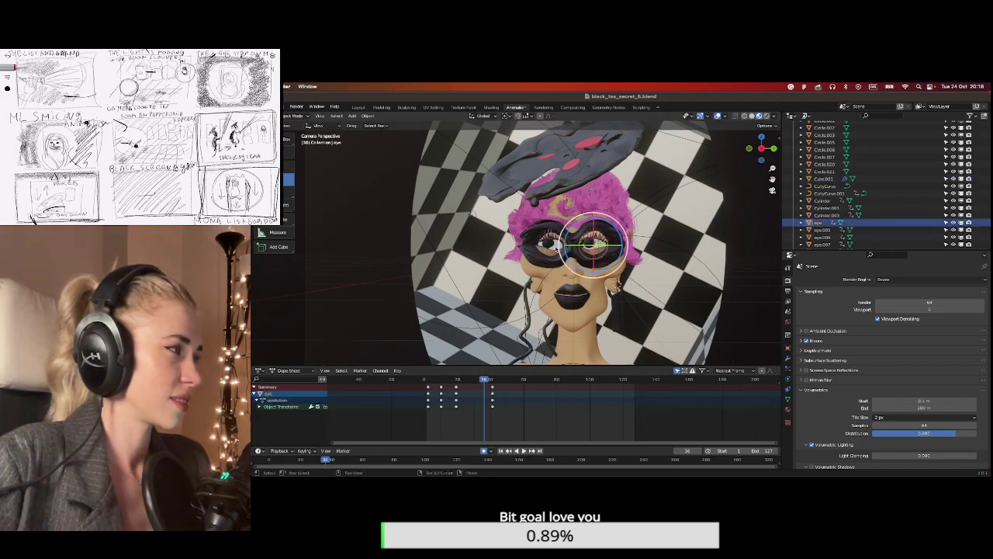
pyautogui.keyDown('shift'); pyautogui.click(550, 244); pyautogui.keyUp('shift')
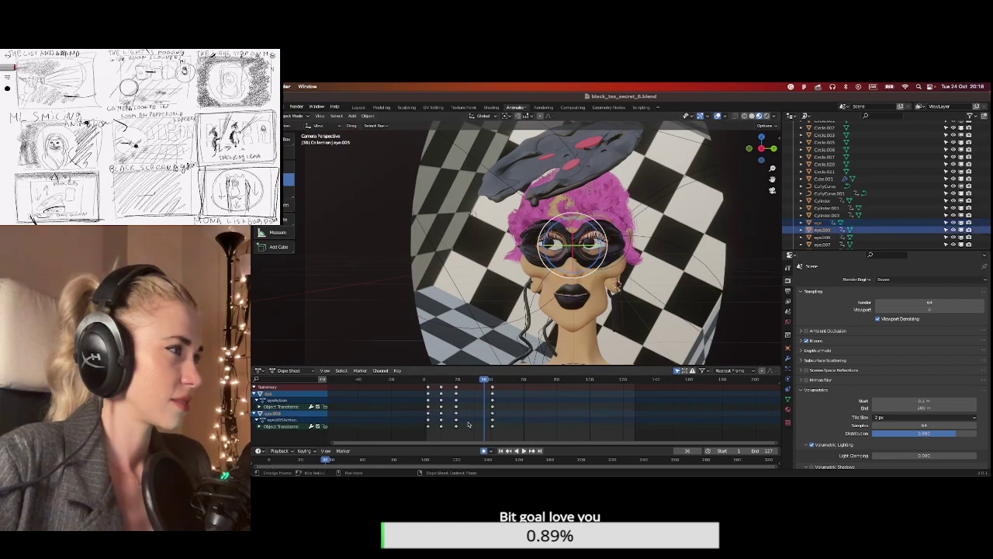
pyautogui.moveTo(451, 437); pyautogui.dragTo(435, 386)
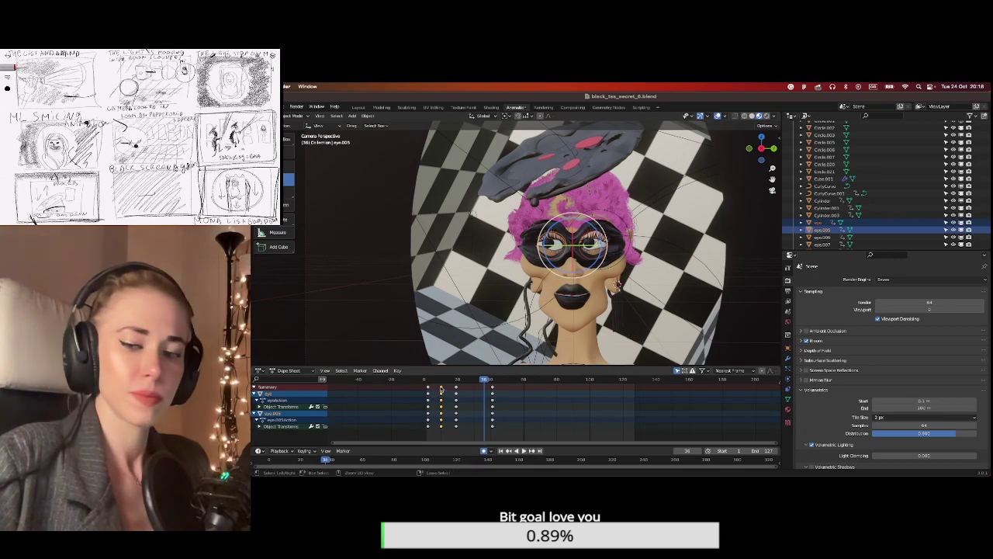
pyautogui.hotkey('ctrl', 'v')
pyautogui.hotkey('ctrl', 'z')
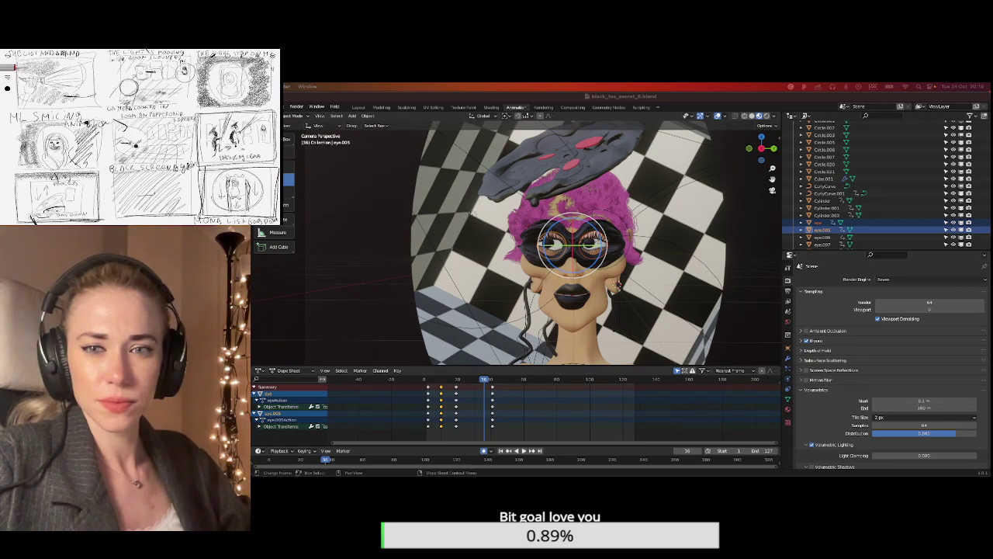
pyautogui.click(272, 459)
pyautogui.click(523, 450)
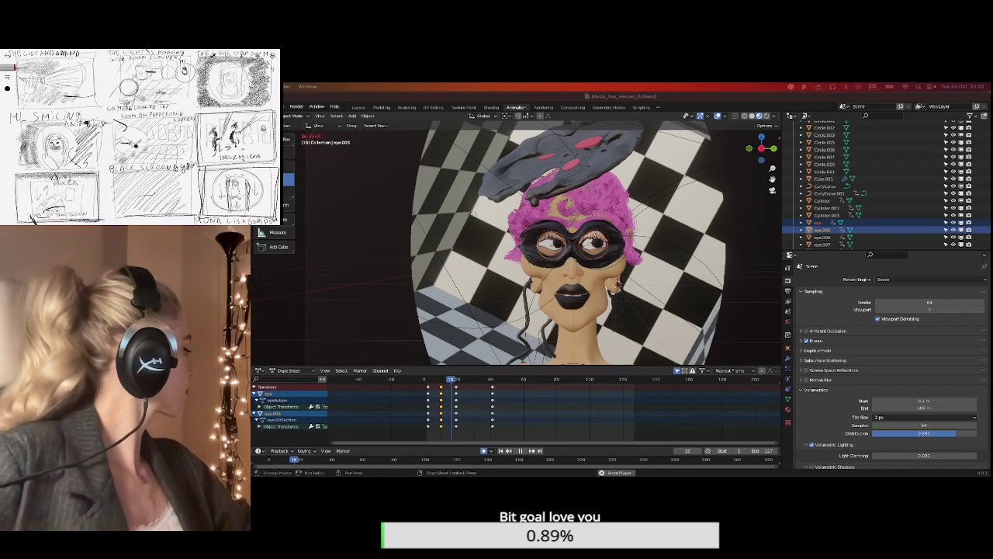
# Select the mouth sphere Sphere.029 and replay the animation from frame 0.
pyautogui.click(568, 309)
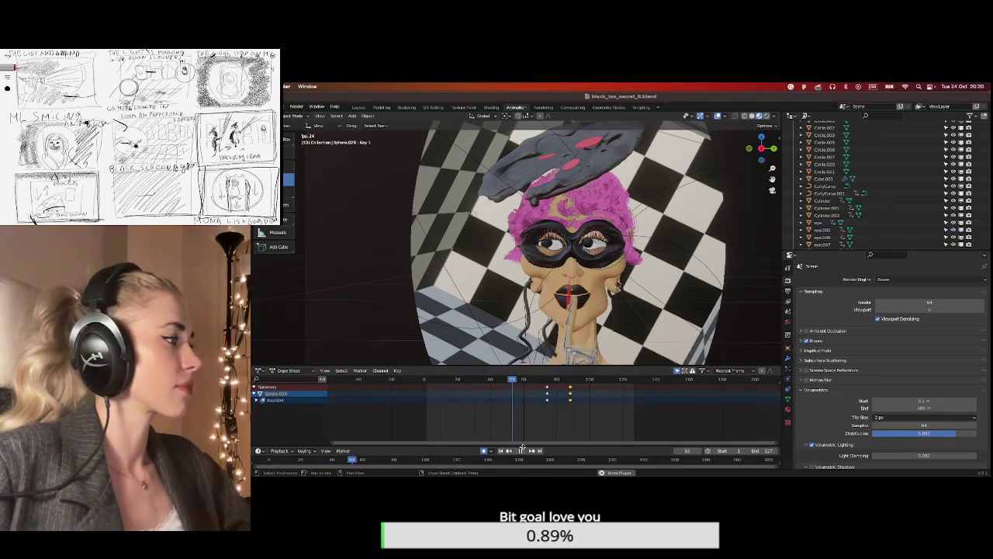
pyautogui.click(522, 449)
pyautogui.click(424, 380)
pyautogui.press('space')
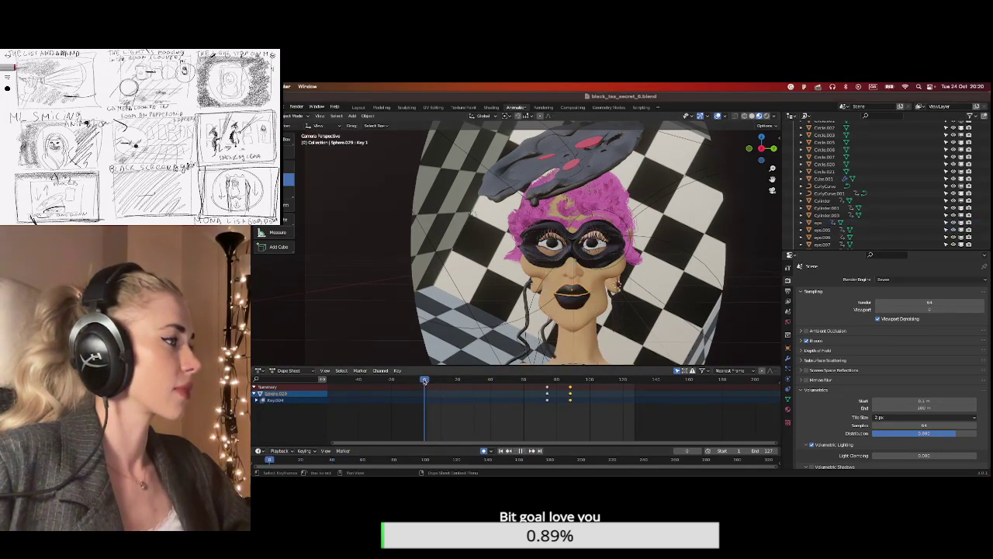
pyautogui.click(522, 450)
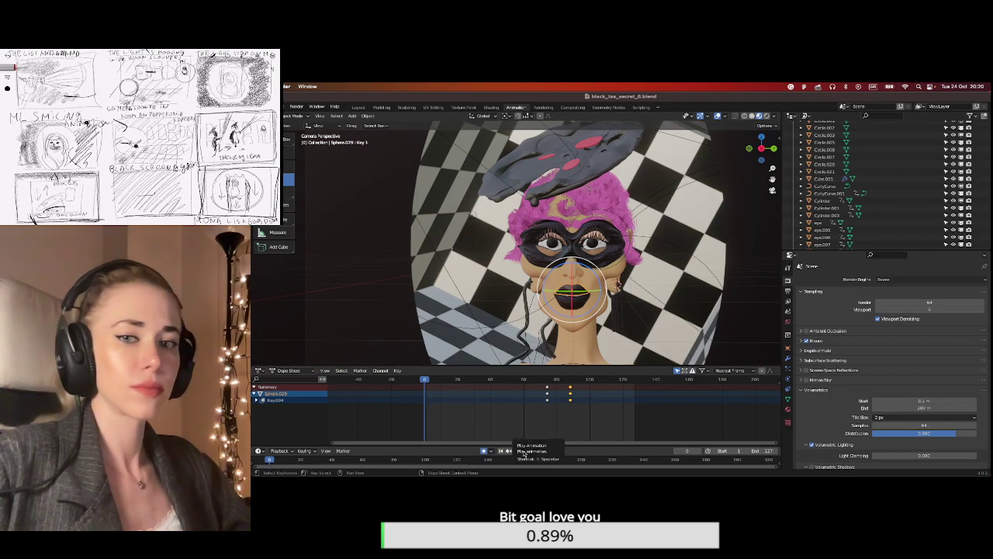
# Replay to frame 82, restart from frame 2, and select eye.005 to show its keys.
pyautogui.click(523, 451)
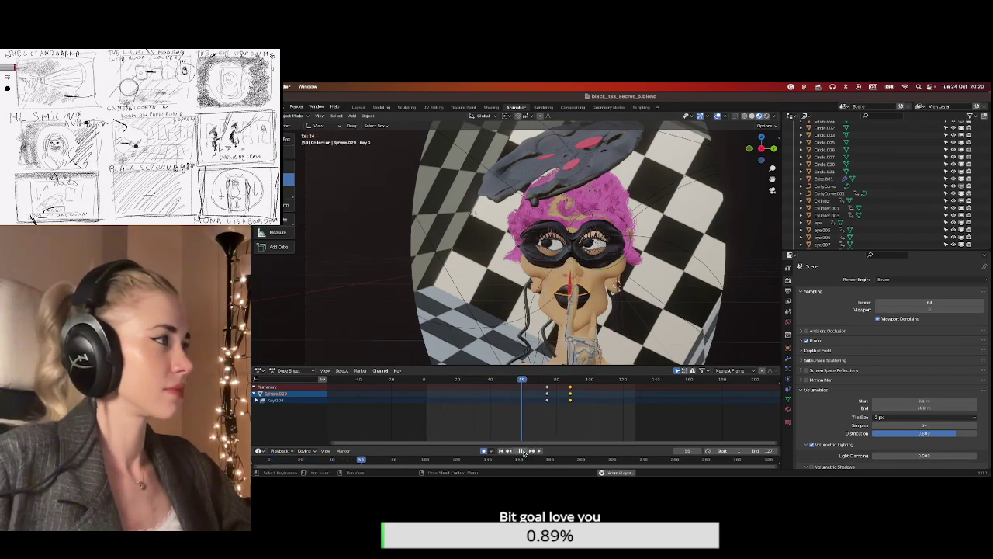
pyautogui.click(524, 451)
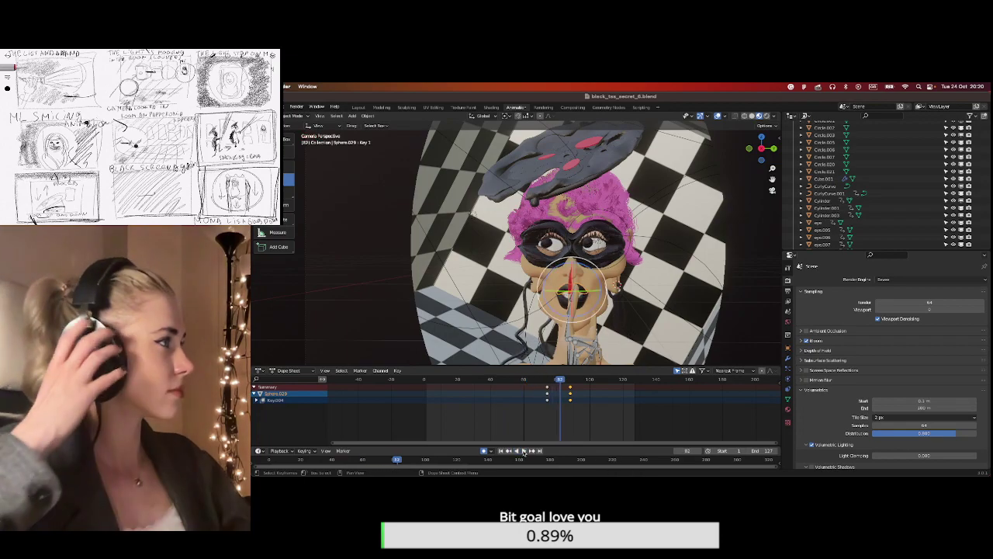
pyautogui.click(427, 379)
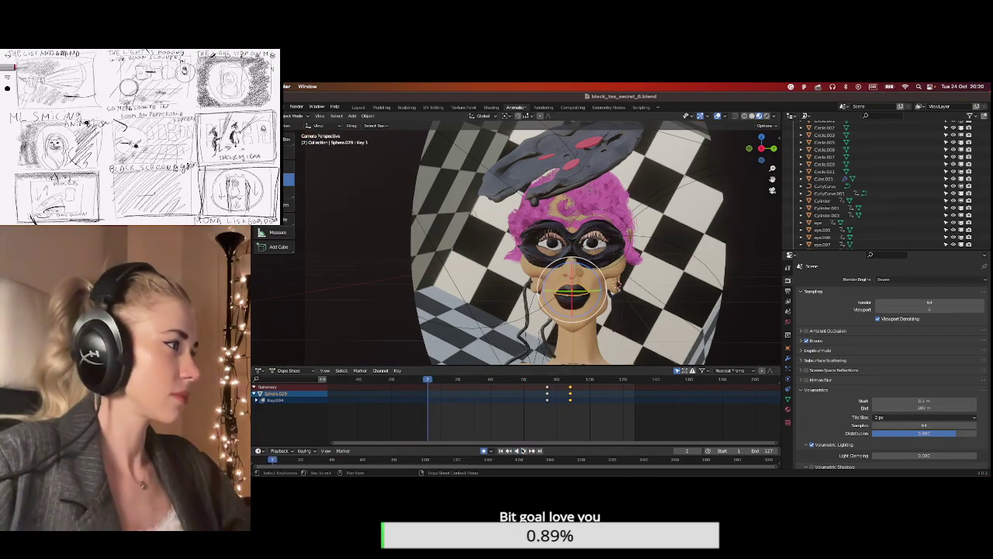
pyautogui.click(524, 451)
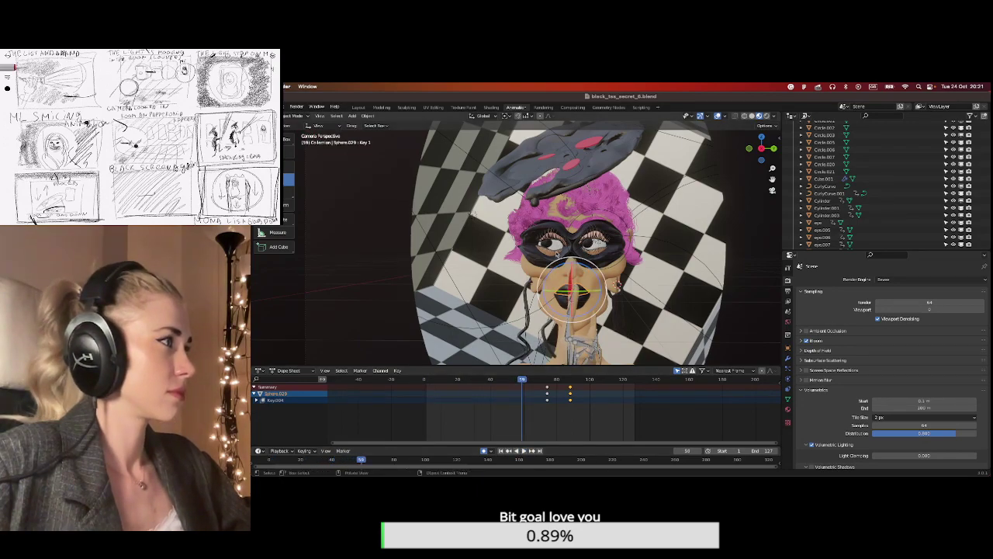
pyautogui.click(557, 253)
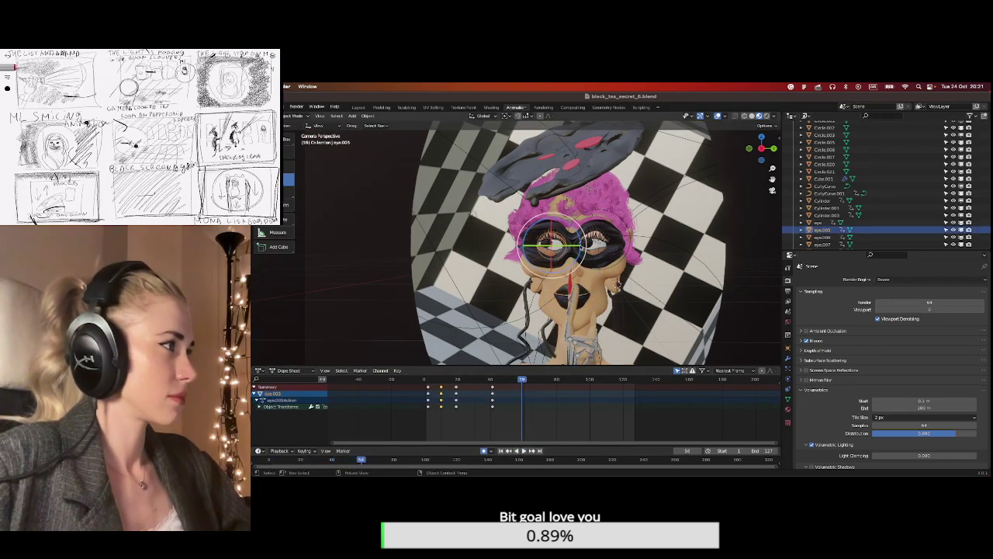
# Preview the eye animation from frame 2, then select both eye and eye.005.
pyautogui.click(430, 380)
pyautogui.click(524, 451)
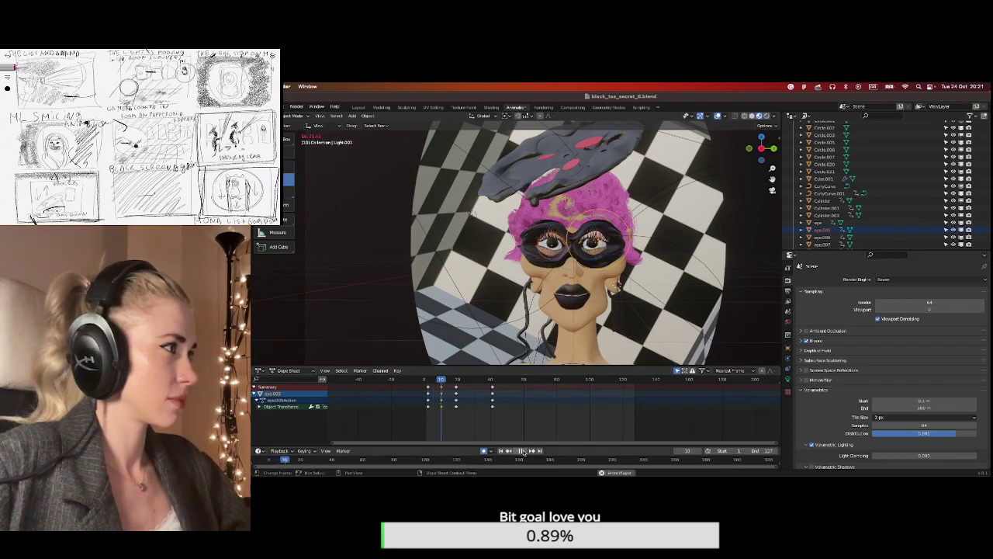
pyautogui.click(432, 378)
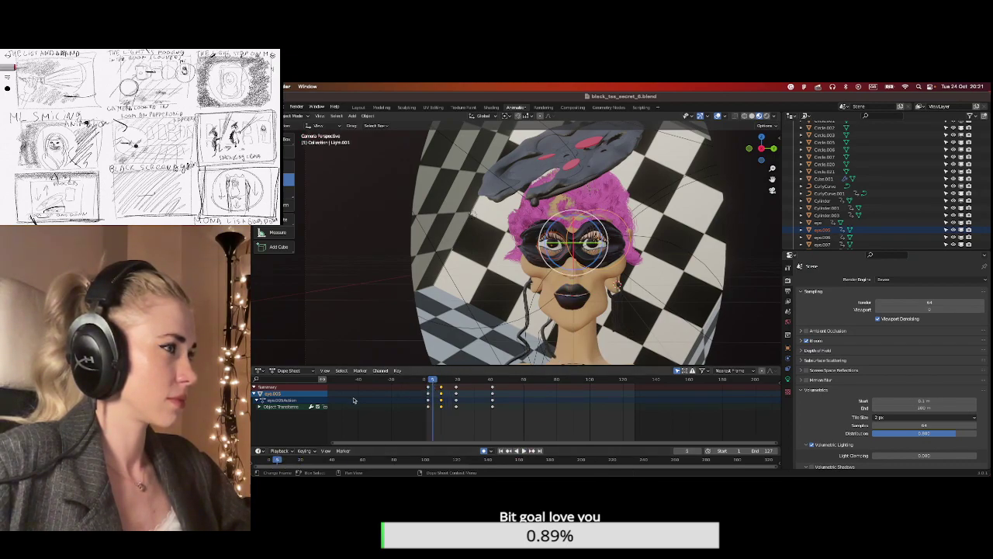
pyautogui.click(565, 243)
pyautogui.scroll(4, 565, 243)
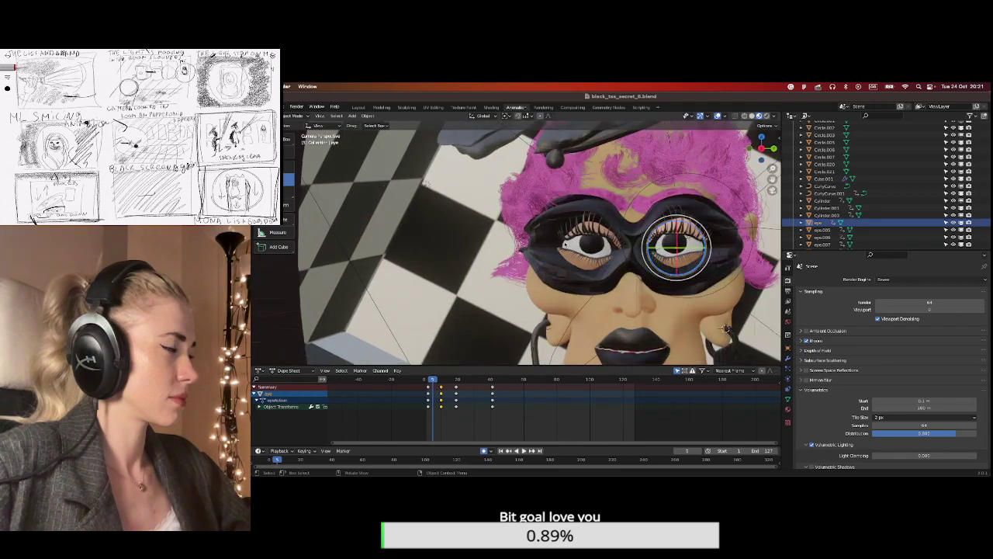
pyautogui.keyDown('shift'); pyautogui.click(569, 245); pyautogui.keyUp('shift')
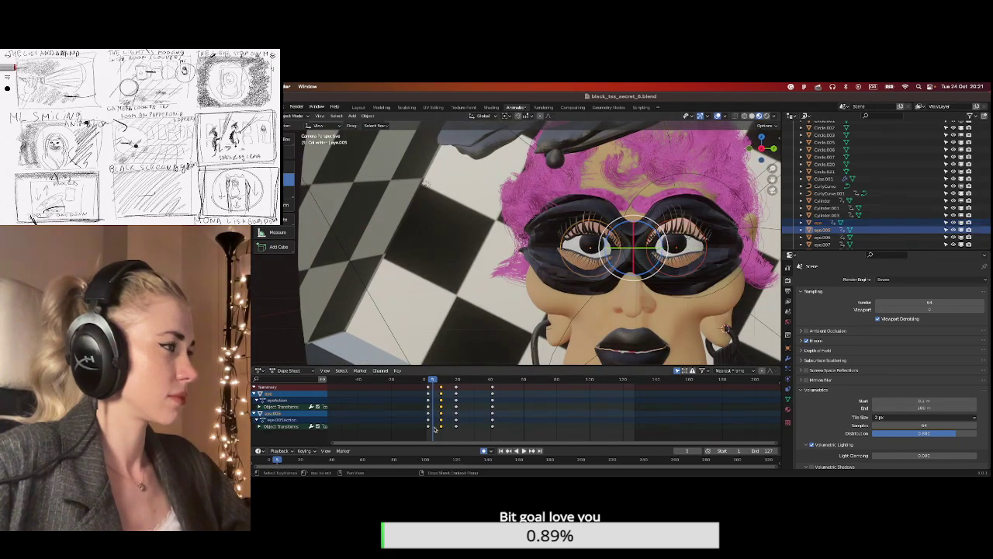
# Play both eyes from frame 1 to about 20 and expand the eye's per-axis transform channels.
pyautogui.click(426, 378)
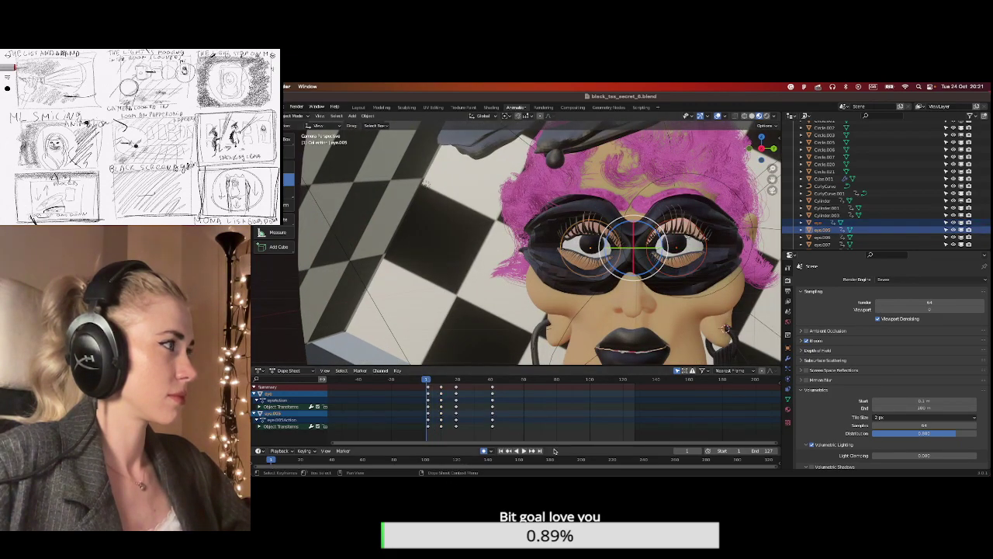
pyautogui.click(525, 451)
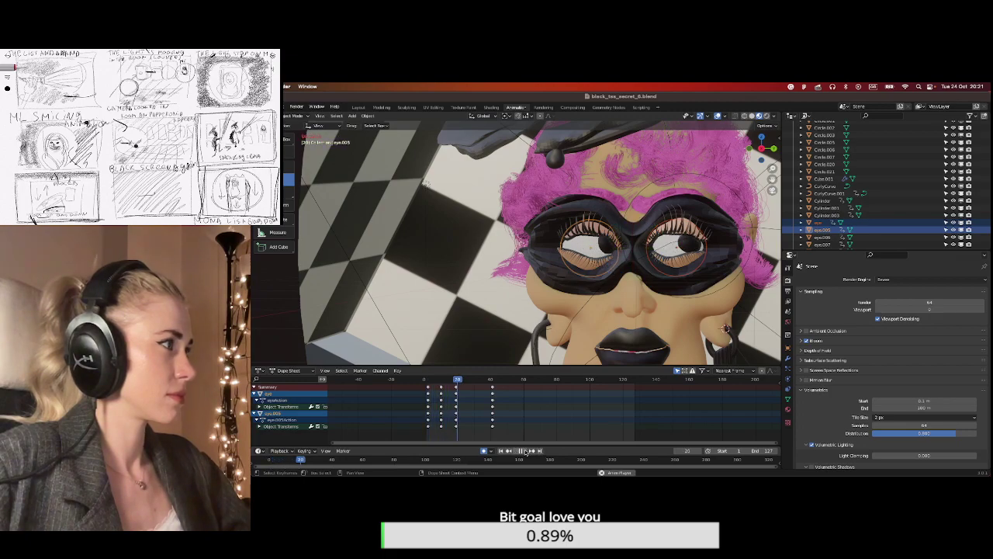
pyautogui.click(443, 378)
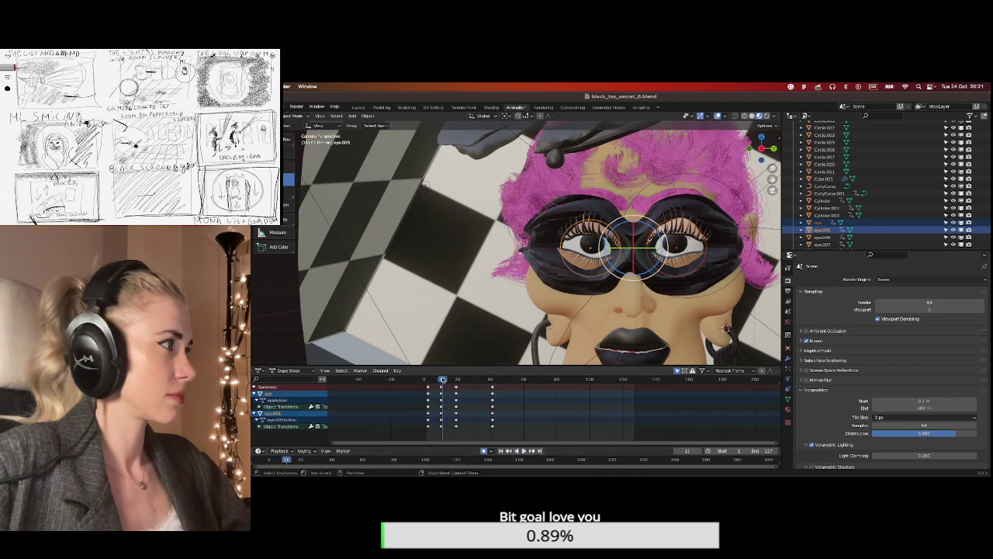
pyautogui.moveTo(442, 379)
pyautogui.mouseDown()
pyautogui.moveTo(458, 380)
pyautogui.moveTo(442, 405)
pyautogui.moveTo(447, 385)
pyautogui.mouseUp()
pyautogui.click(262, 407)
pyautogui.scroll(-2, 481, 379)
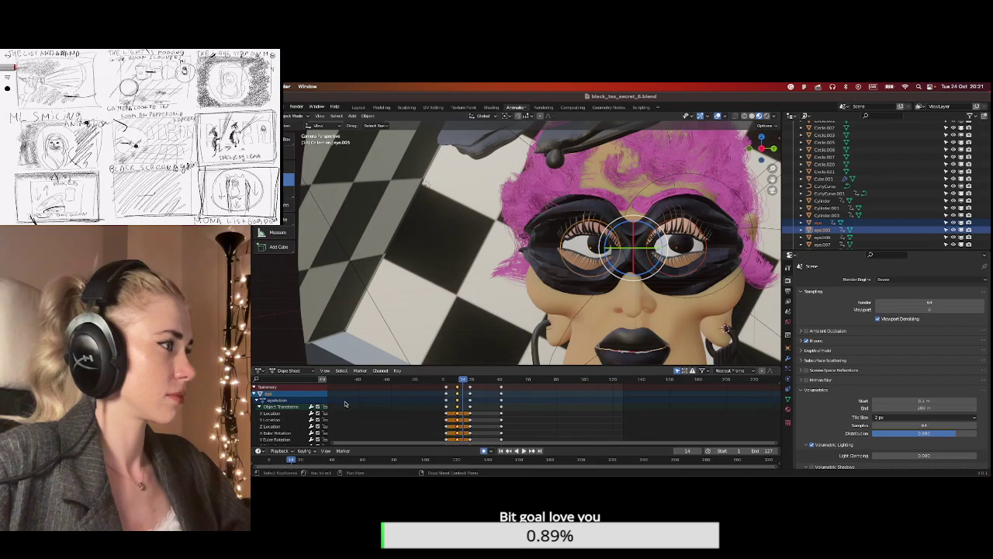
# Enlarge the Dope Sheet, expand eye.005's transform channels and scrub frames 14 to 41.
pyautogui.moveTo(484, 367); pyautogui.dragTo(481, 262)
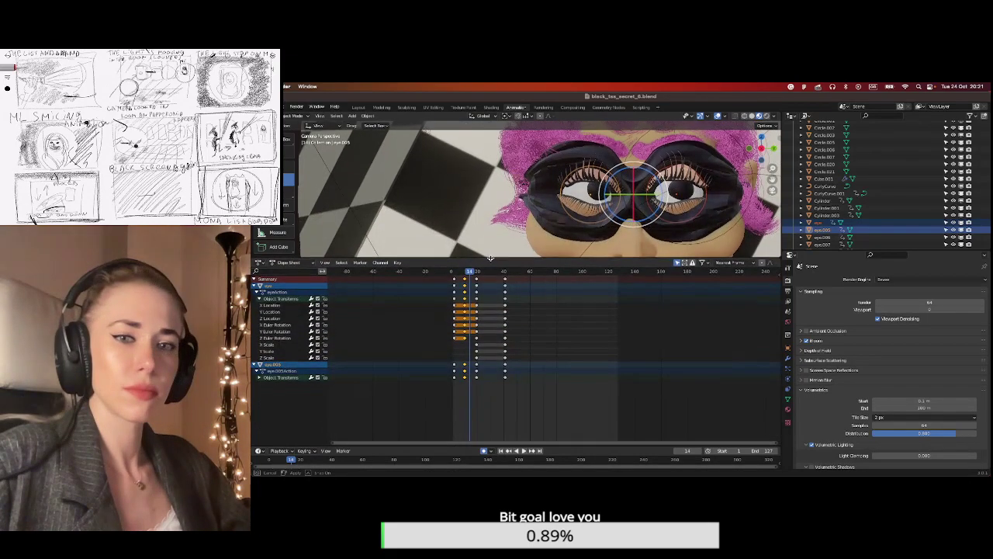
pyautogui.click(258, 383)
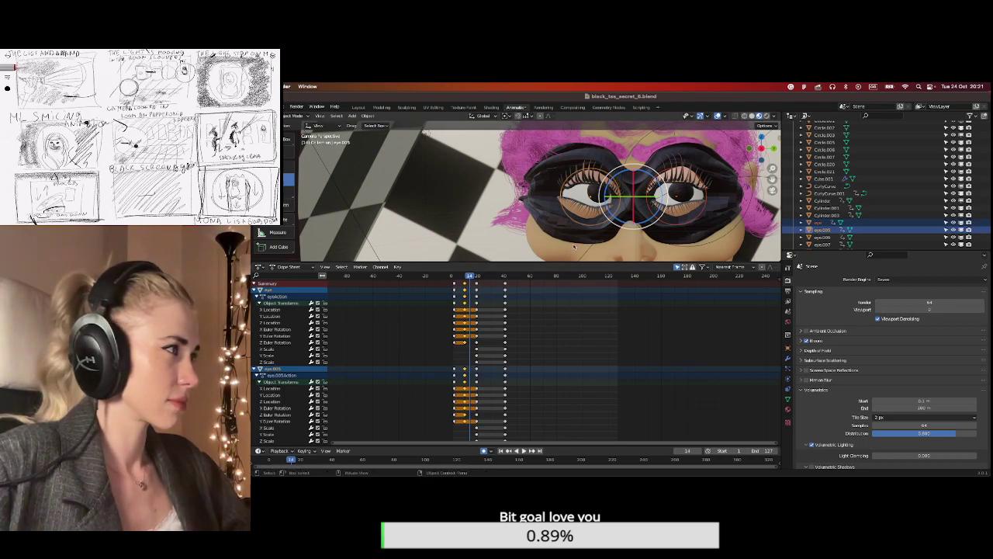
pyautogui.moveTo(538, 263); pyautogui.dragTo(537, 288)
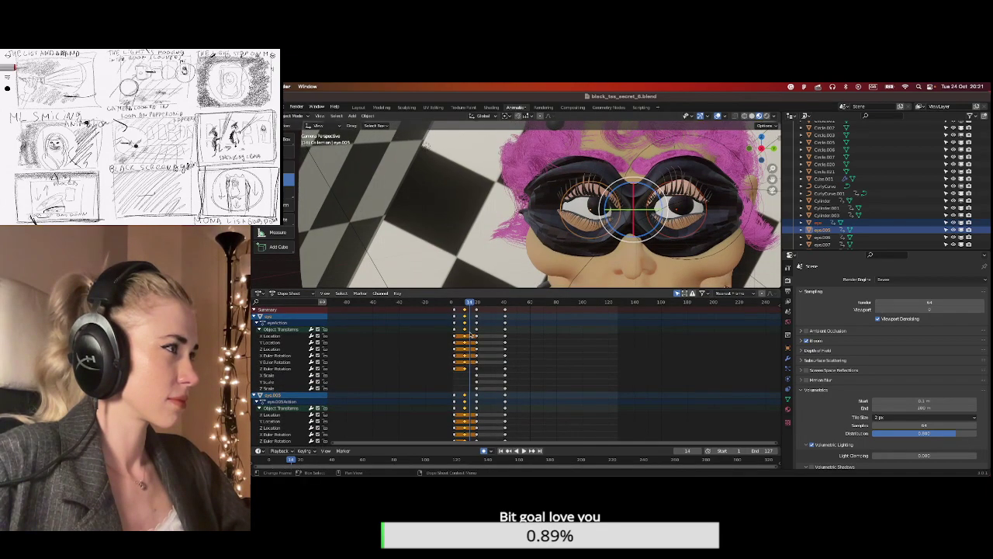
pyautogui.moveTo(466, 309)
pyautogui.mouseDown()
pyautogui.moveTo(507, 305)
pyautogui.moveTo(462, 304)
pyautogui.mouseUp()
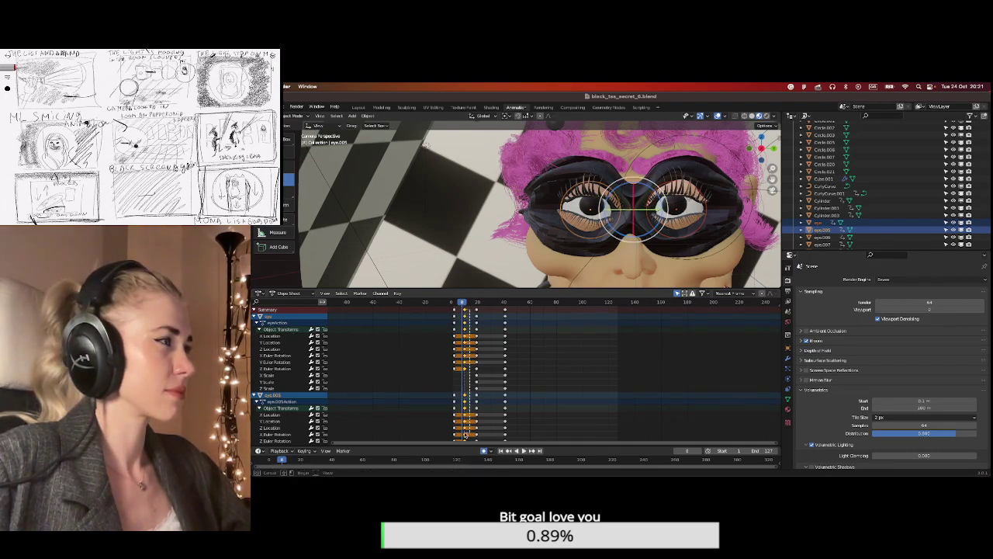
pyautogui.scroll(-1, 609, 318)
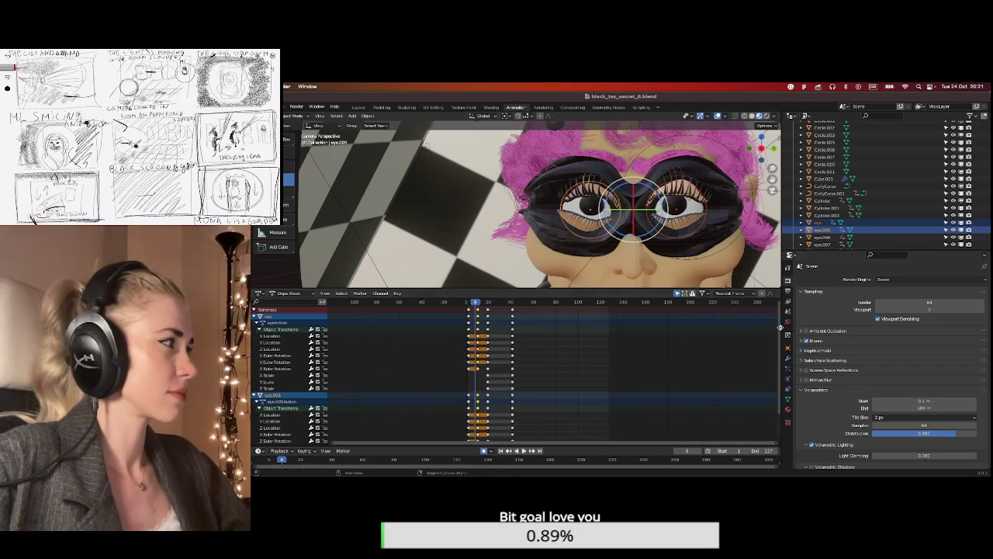
pyautogui.moveTo(781, 329); pyautogui.dragTo(778, 329)
pyautogui.moveTo(710, 287); pyautogui.dragTo(709, 258)
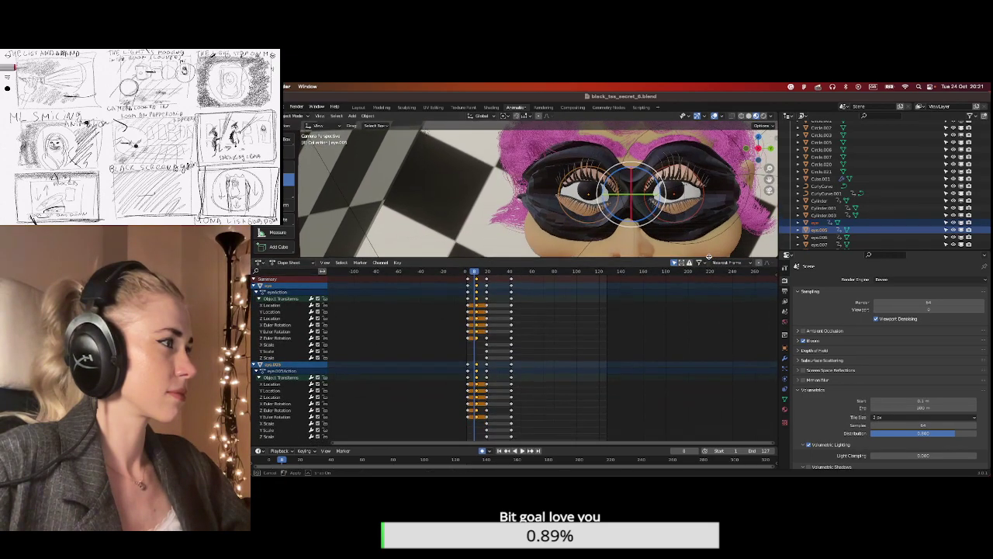
# Box-select both eyes' keys from frames 0–20, trial-paste them at frame 27, then undo.
pyautogui.moveTo(470, 429); pyautogui.dragTo(486, 276)
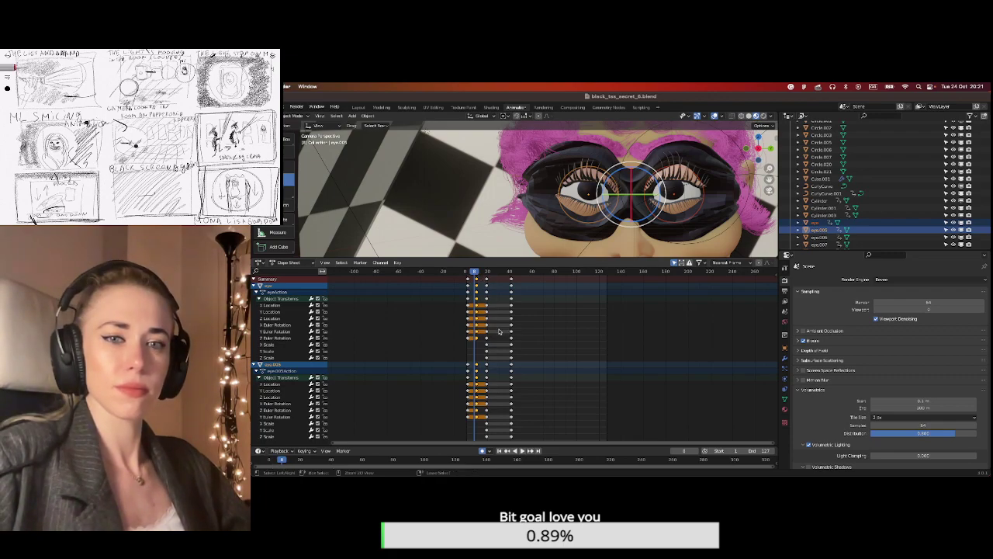
pyautogui.scroll(3, 497, 273)
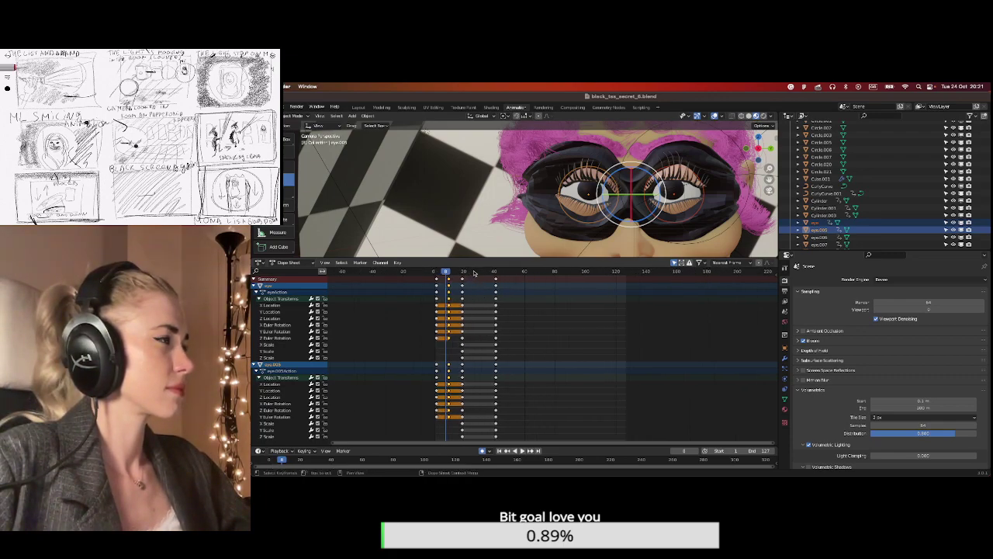
pyautogui.click(474, 272)
pyautogui.hotkey('ctrl', 'v')
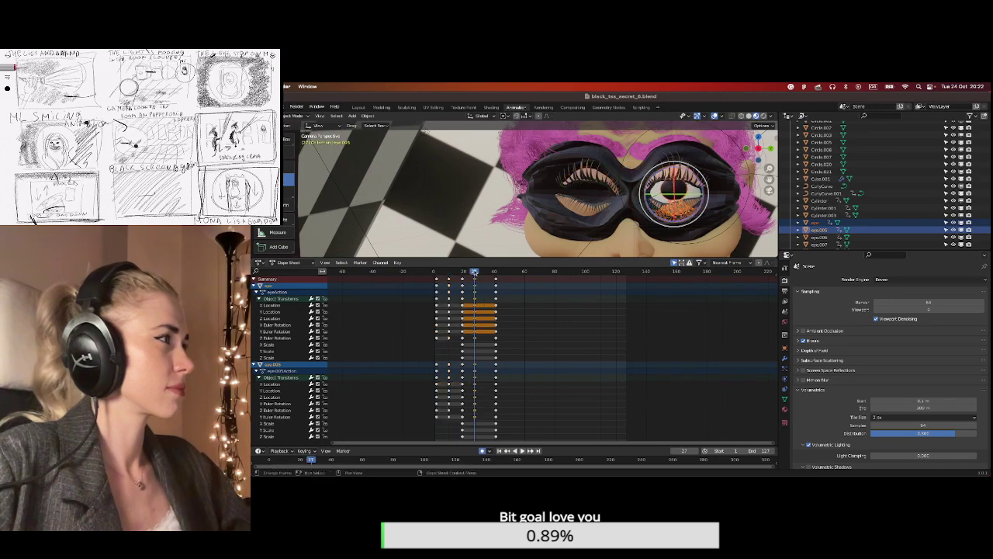
pyautogui.hotkey('ctrl', 'z')
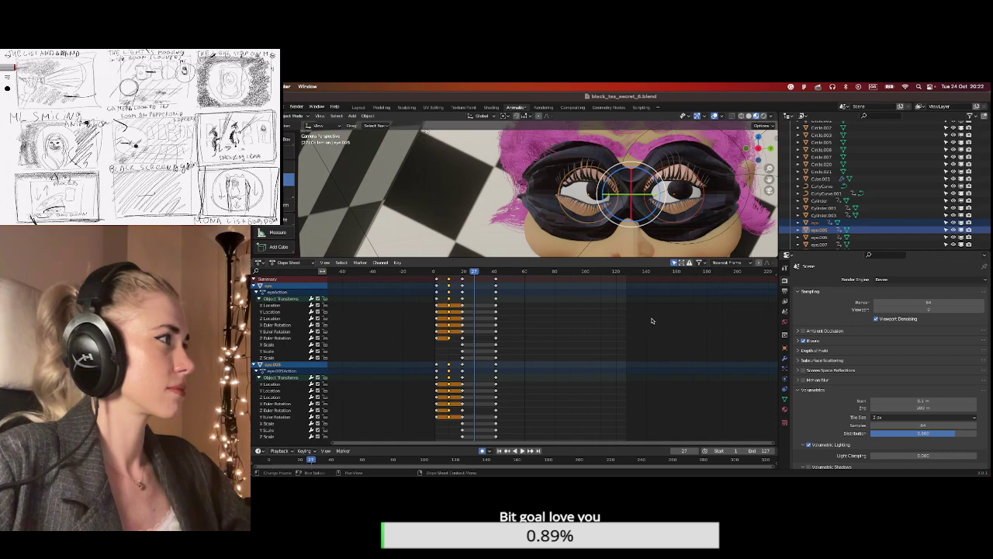
# Scrub frames 8 to 18 checking the eyes, then select only eye.005.
pyautogui.keyDown('alt'); pyautogui.scroll(-19, 686, 341); pyautogui.keyUp('alt')
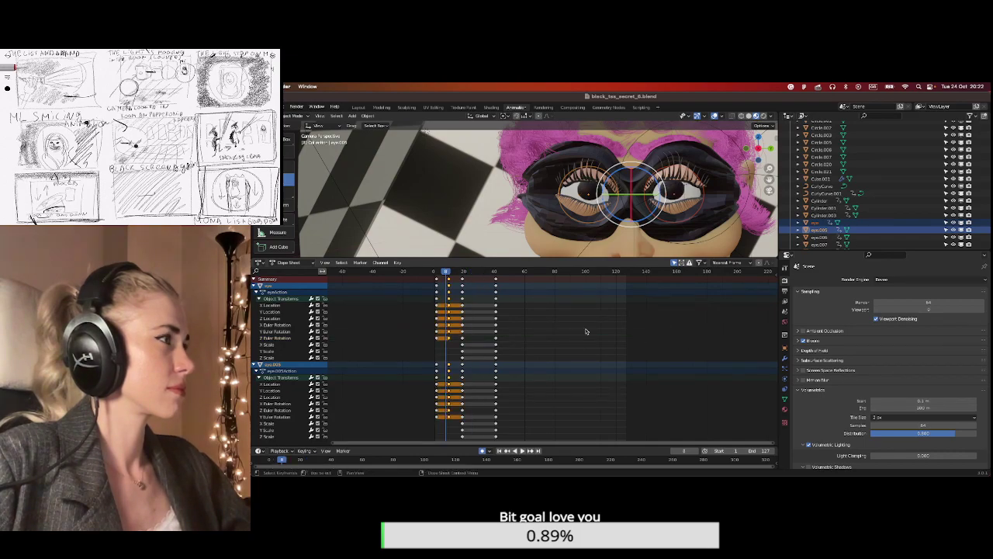
pyautogui.moveTo(448, 274); pyautogui.dragTo(468, 284)
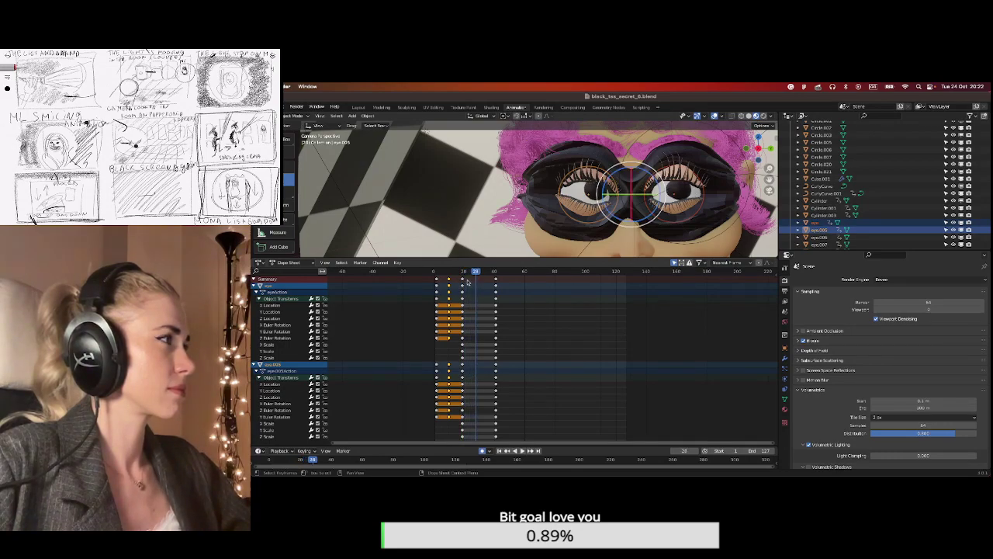
pyautogui.click(597, 194)
# Rotate eye.005 to a new pose, first freely and then around the X axis.
pyautogui.click(603, 198)
pyautogui.press('r')
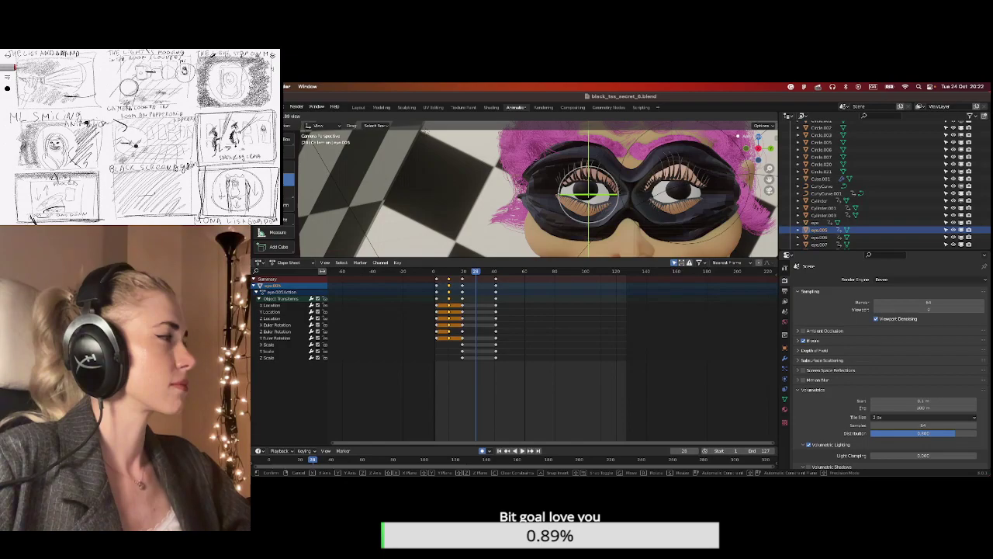
pyautogui.press('Return')
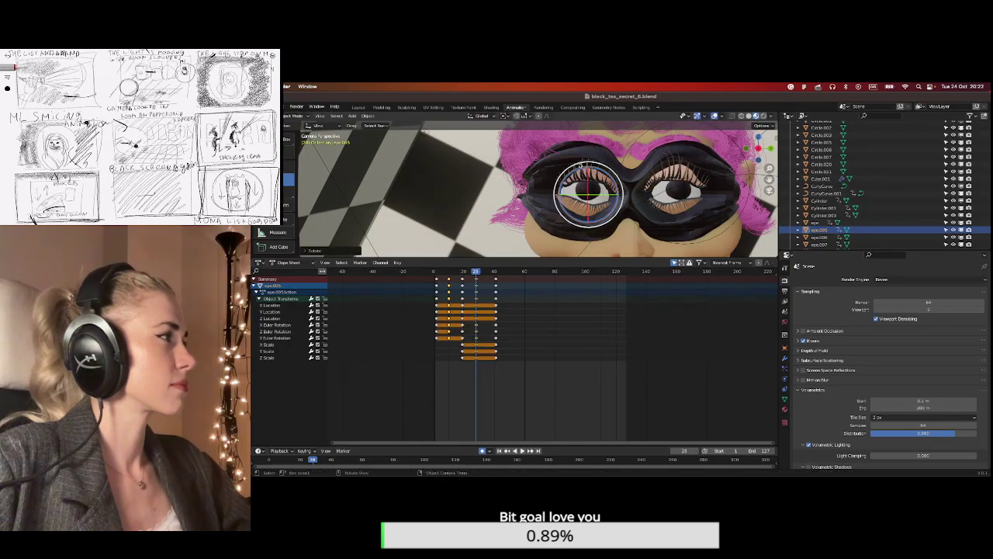
pyautogui.press('r')
pyautogui.press('x')
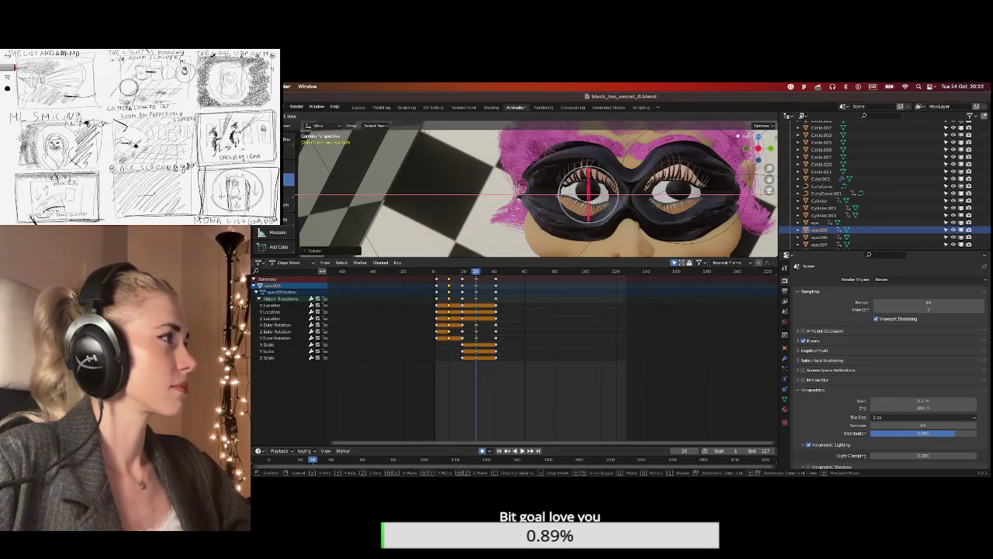
pyautogui.press('Return')
# Rotate the right eye around Y and then X, and return to frame 1.
pyautogui.click(816, 223)
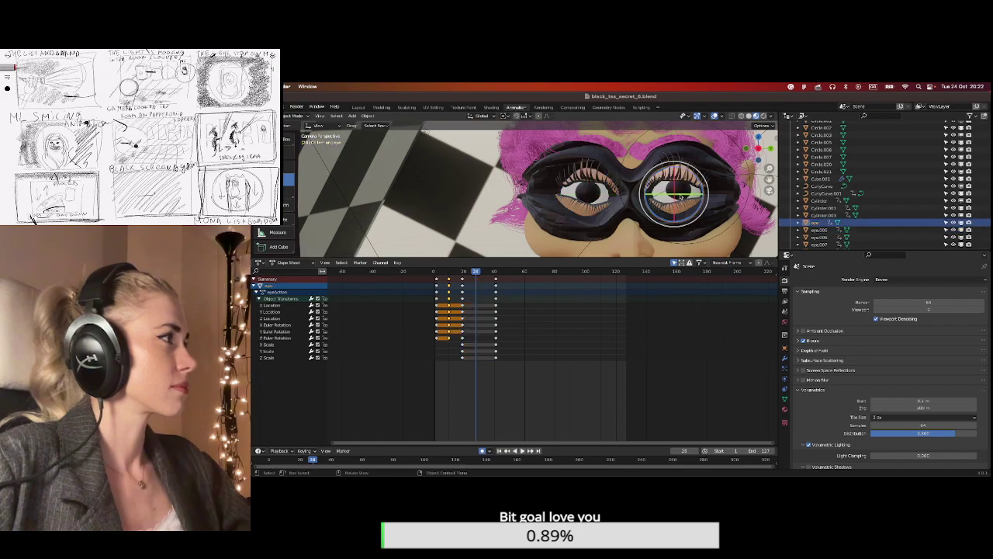
pyautogui.press('r')
pyautogui.press('y')
pyautogui.press('Return')
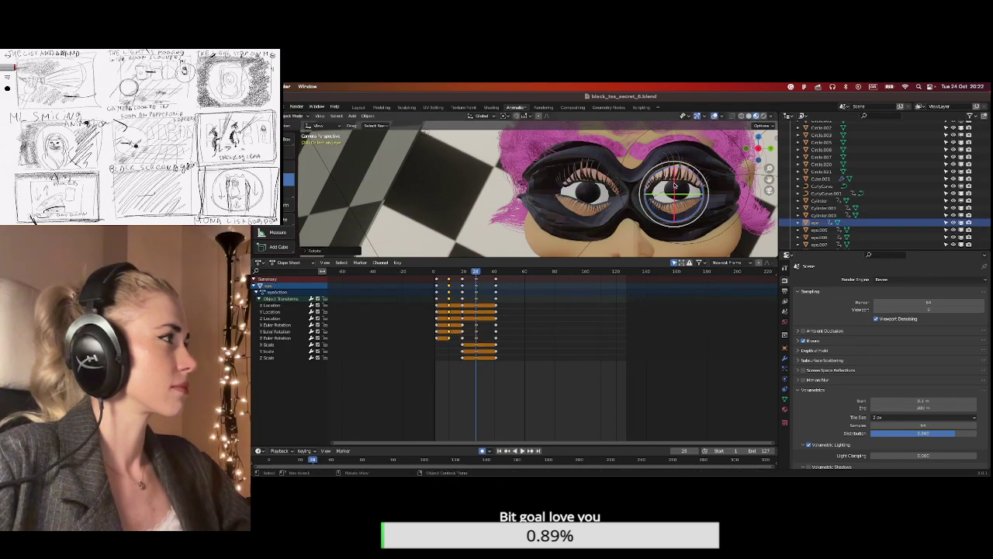
pyautogui.press('r')
pyautogui.press('x')
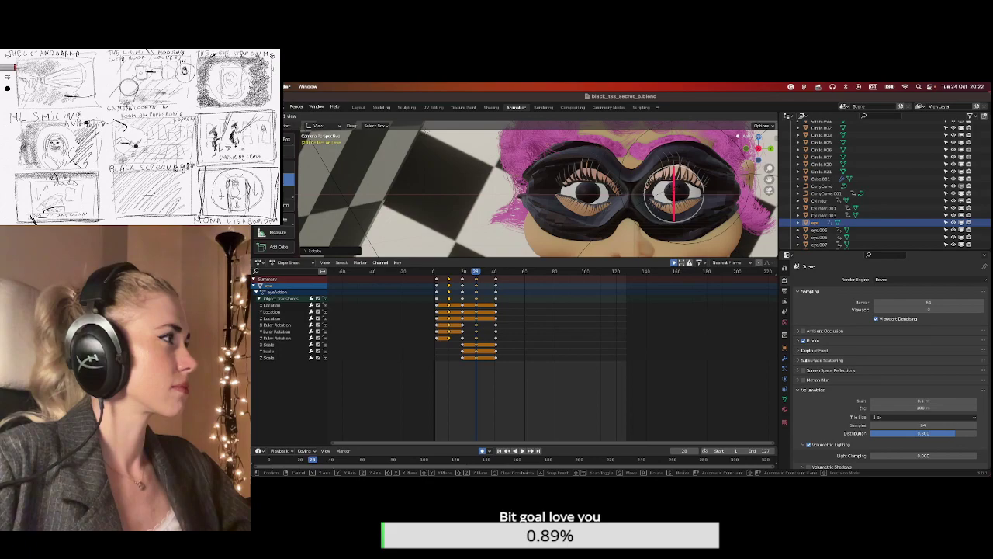
pyautogui.press('Return')
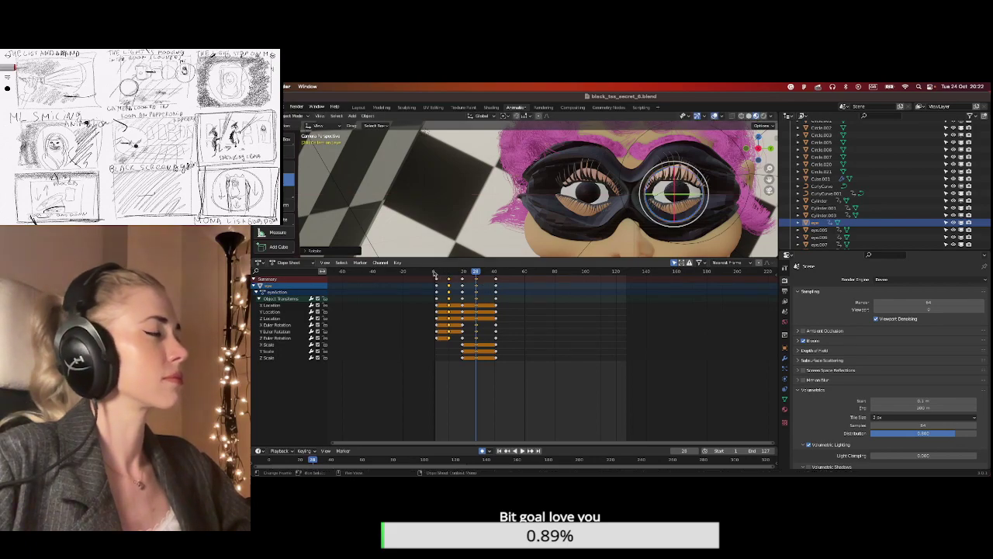
pyautogui.hotkey('shift', 'Left')
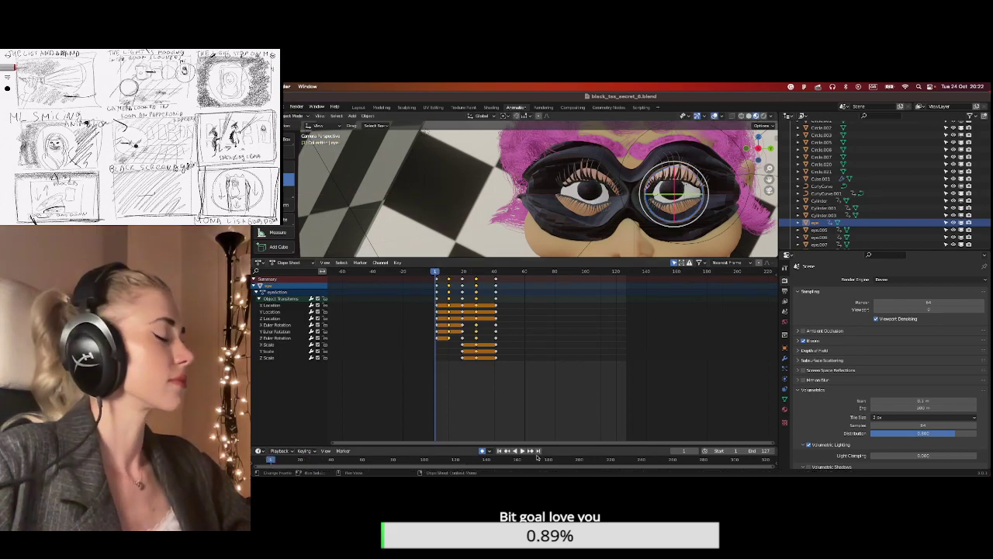
# Play the eye animation through frame 54, with only the later keyframes selected.
pyautogui.click(522, 451)
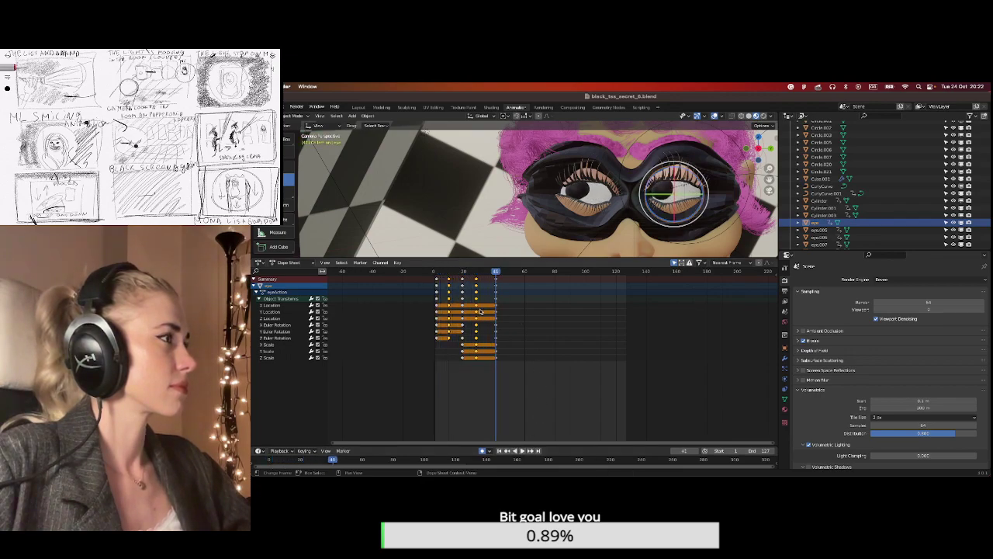
pyautogui.scroll(2, 480, 311)
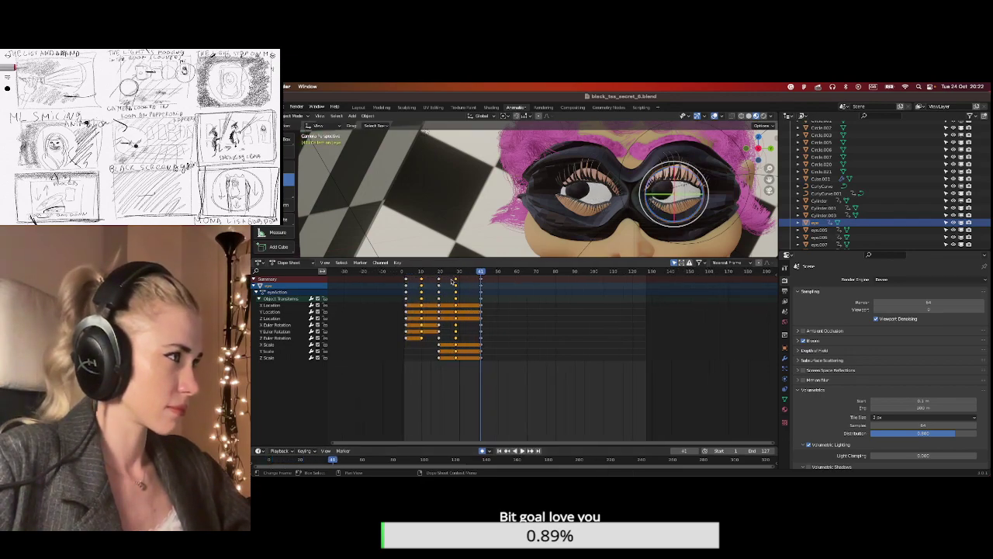
pyautogui.click(460, 277)
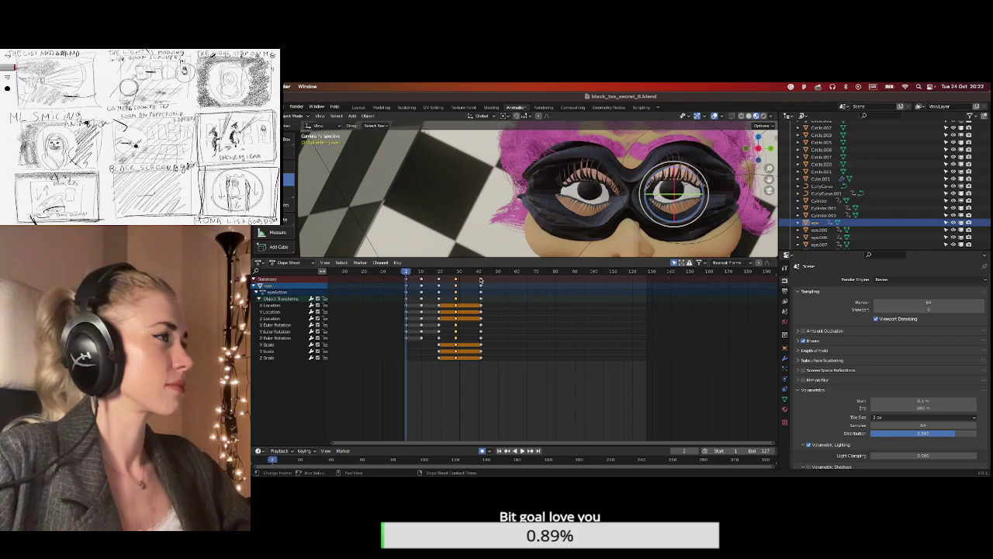
pyautogui.click(521, 451)
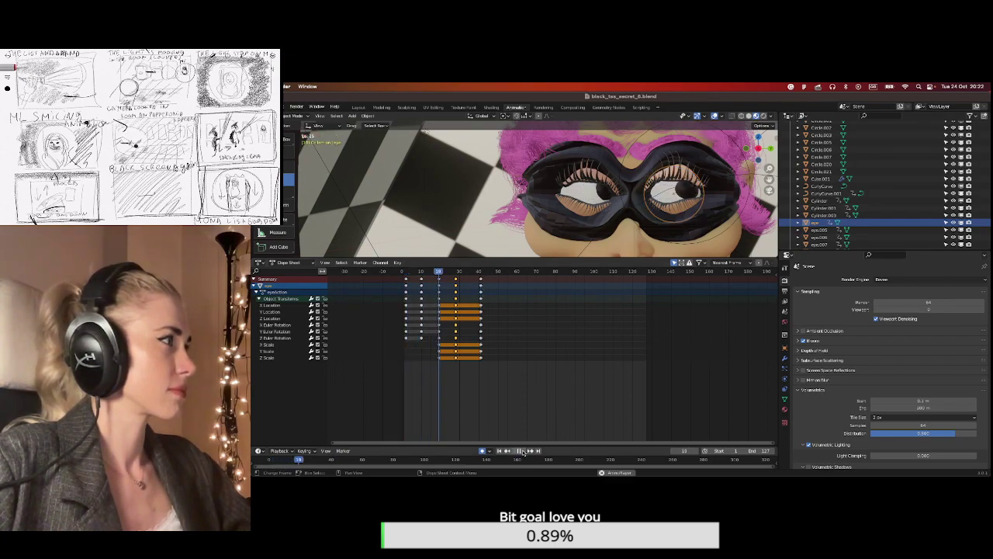
pyautogui.click(522, 451)
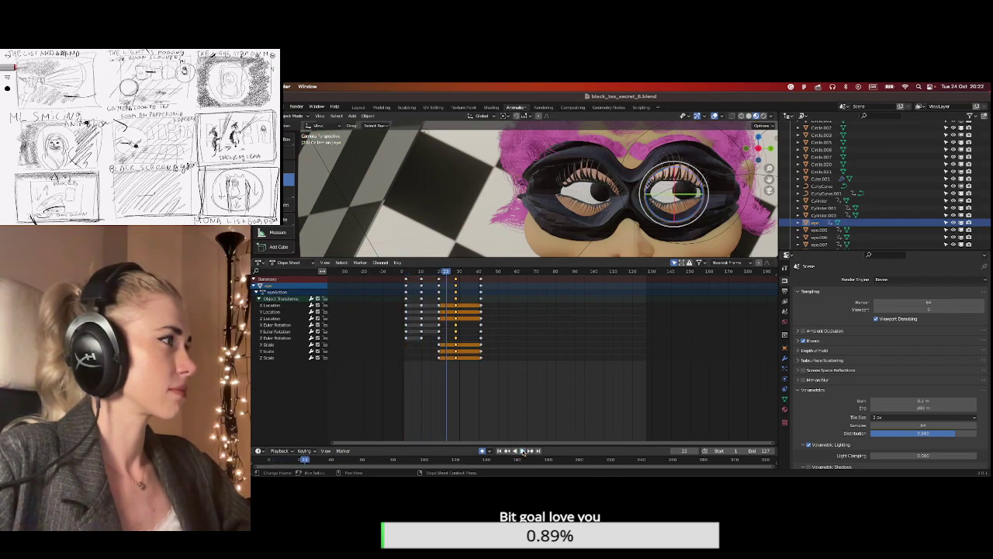
pyautogui.click(523, 451)
pyautogui.click(522, 451)
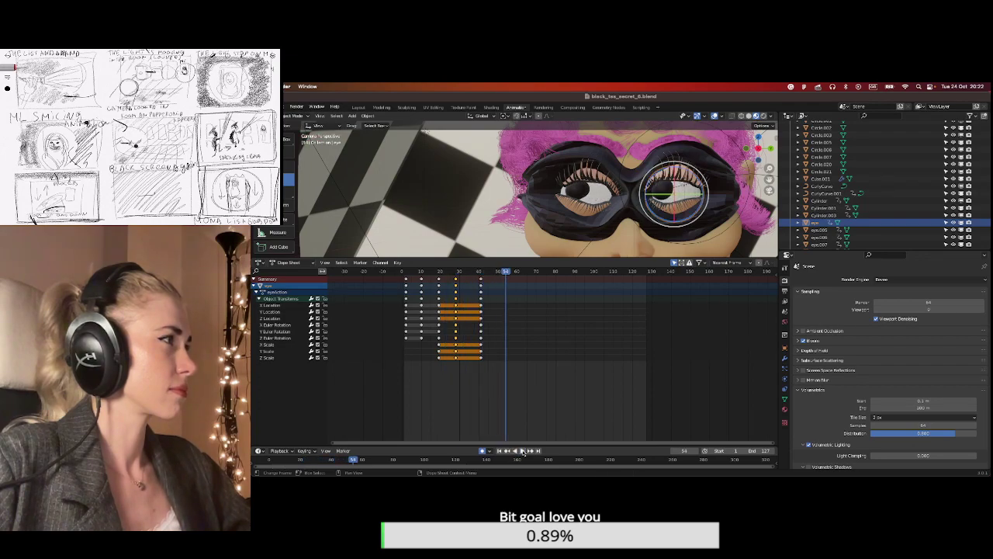
pyautogui.moveTo(456, 272); pyautogui.dragTo(422, 276)
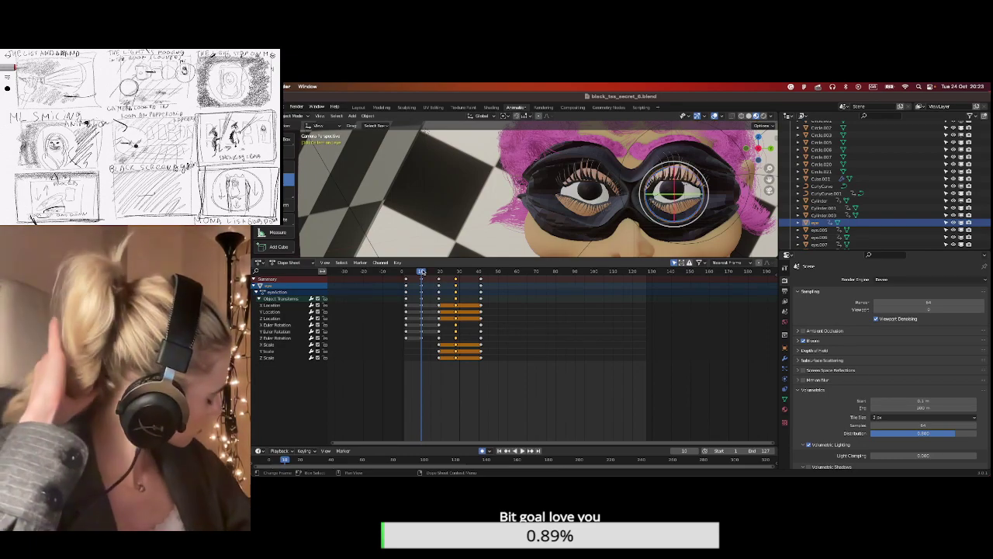
# Scrub frames 3 to 10, then delete the dense keyframes between frames 20 and 27.
pyautogui.click(407, 271)
pyautogui.moveTo(407, 272); pyautogui.dragTo(439, 273)
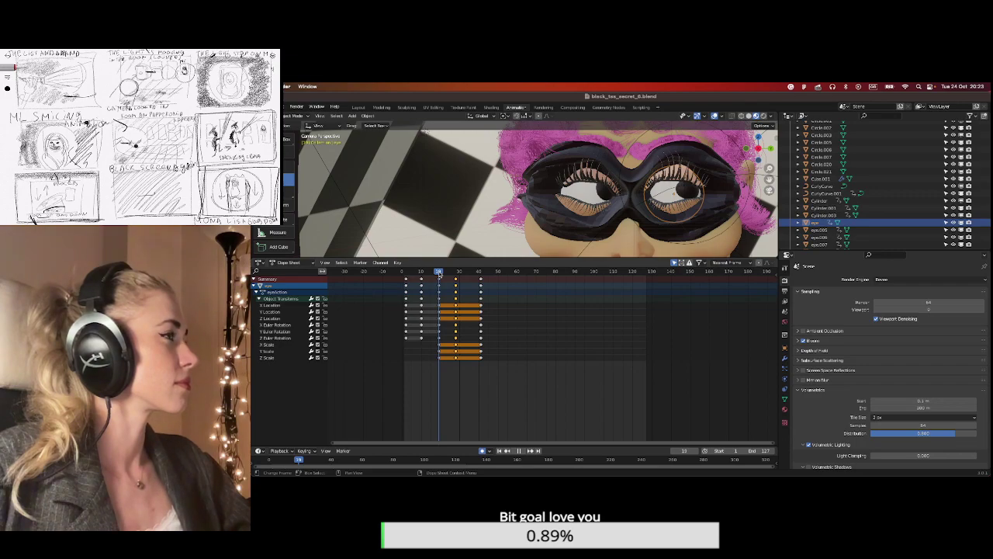
pyautogui.moveTo(422, 276); pyautogui.dragTo(438, 363)
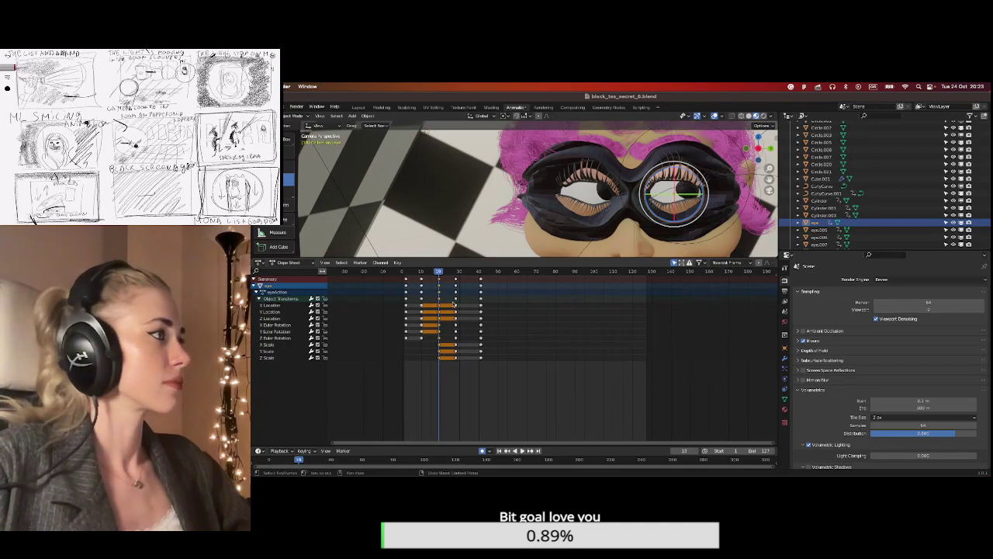
pyautogui.scroll(2, 455, 307)
pyautogui.click(418, 273)
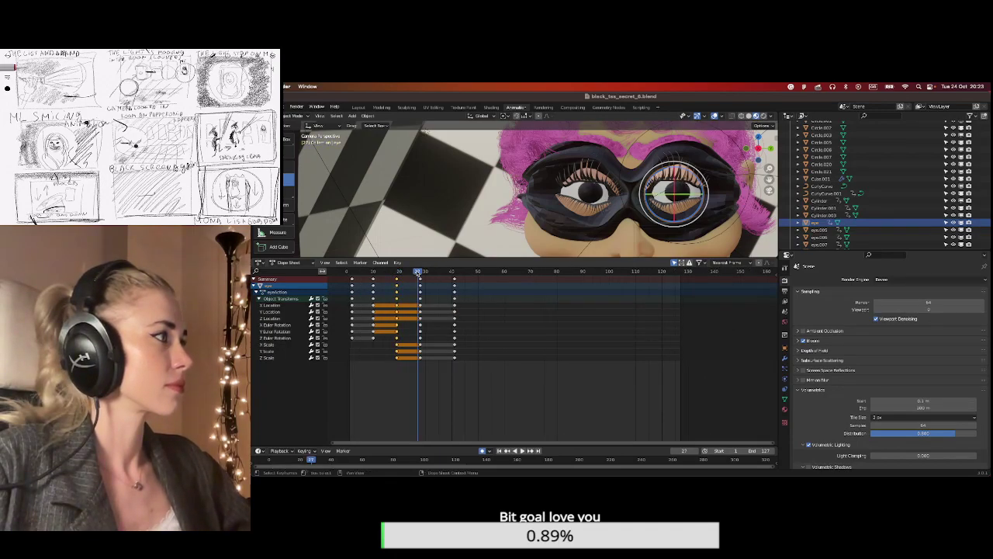
pyautogui.click(412, 277)
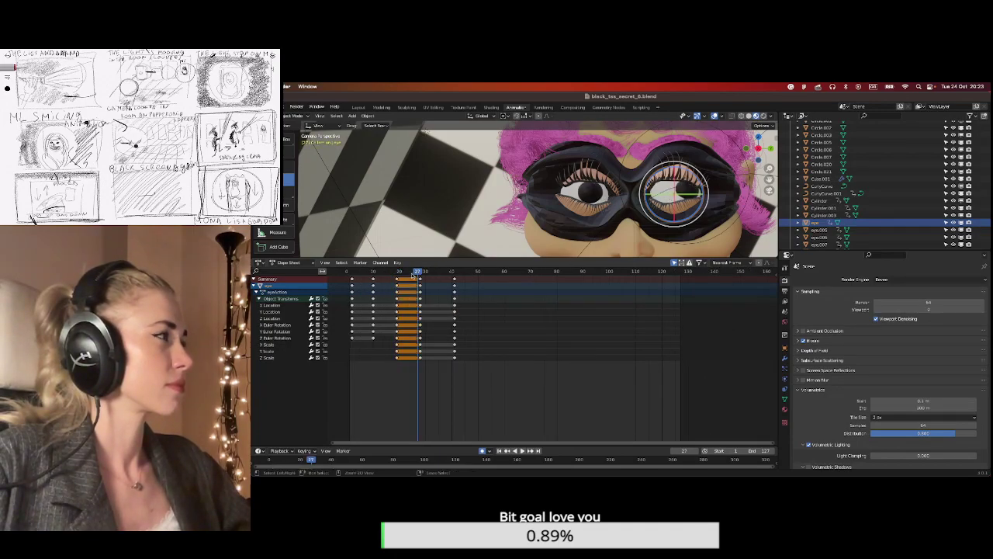
pyautogui.press('Delete')
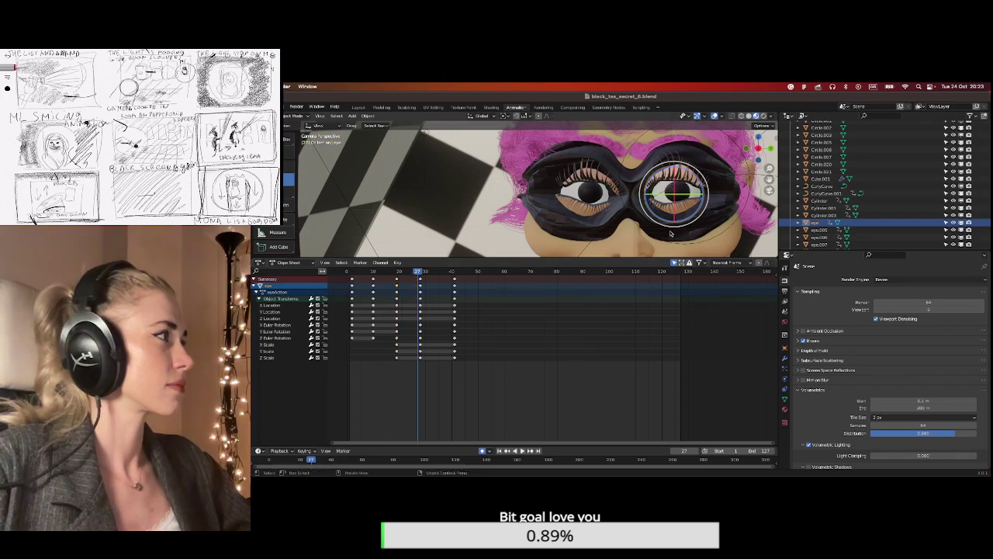
pyautogui.hotkey('ctrl', 'z')
pyautogui.hotkey('ctrl', 'shift', 'z')
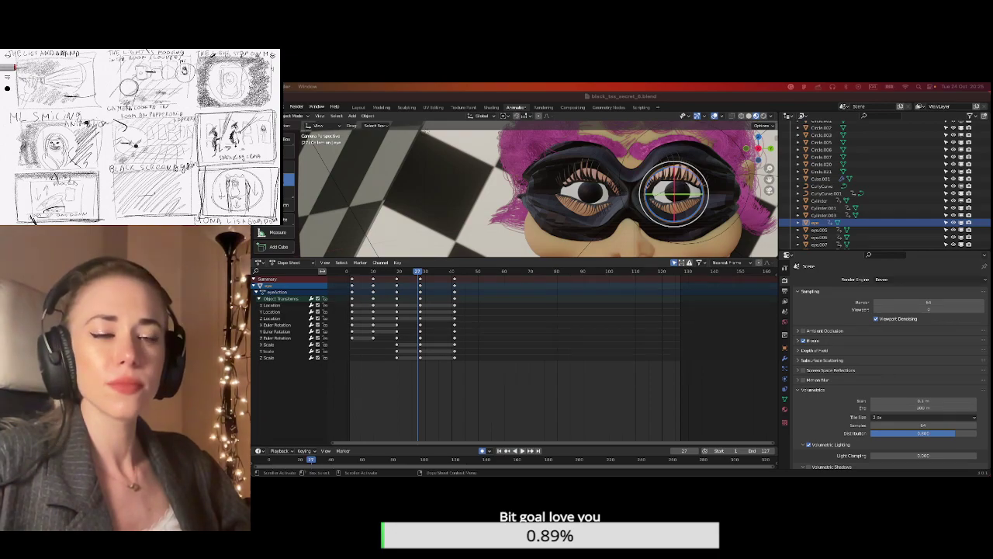
# Box-select the eye's keyframes around frames 10–30 and preview its glance timing.
pyautogui.click(471, 298)
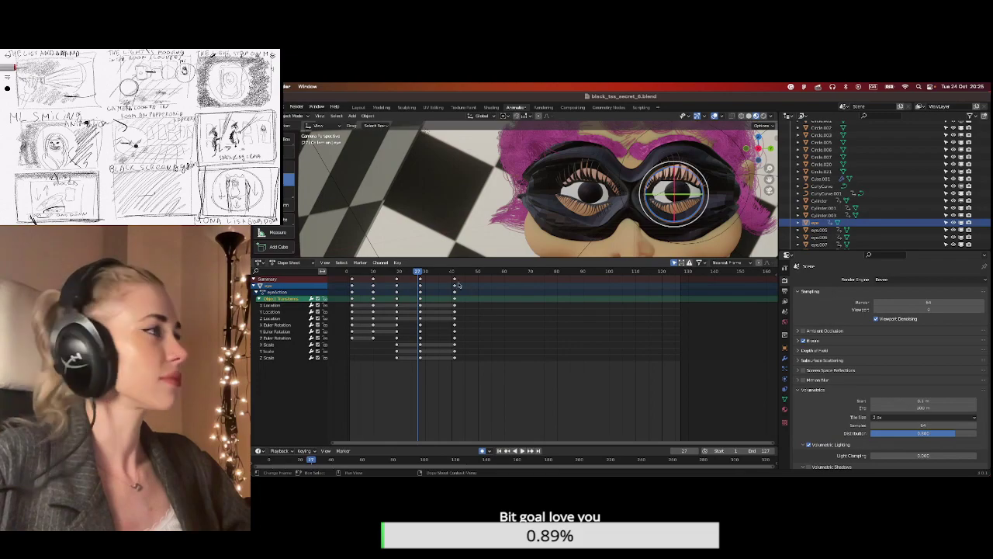
pyautogui.click(420, 272)
pyautogui.moveTo(420, 272); pyautogui.dragTo(396, 271)
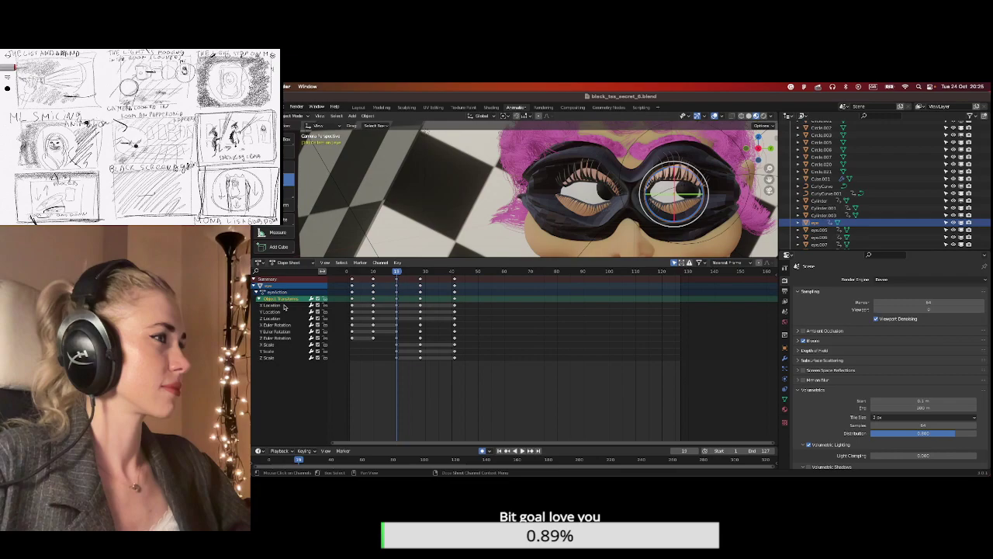
pyautogui.moveTo(408, 277); pyautogui.dragTo(385, 377)
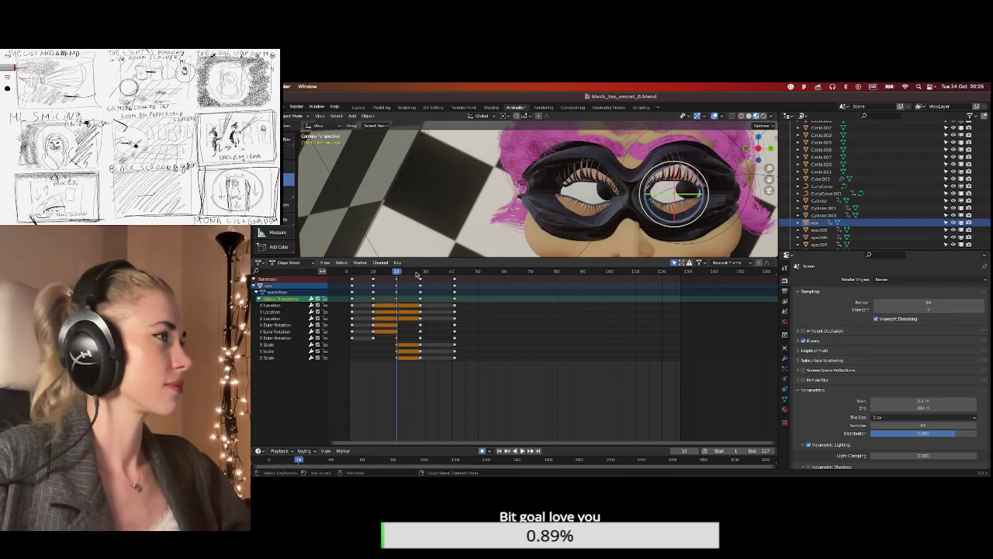
pyautogui.moveTo(417, 274); pyautogui.dragTo(414, 272)
pyautogui.scroll(3, 515, 441)
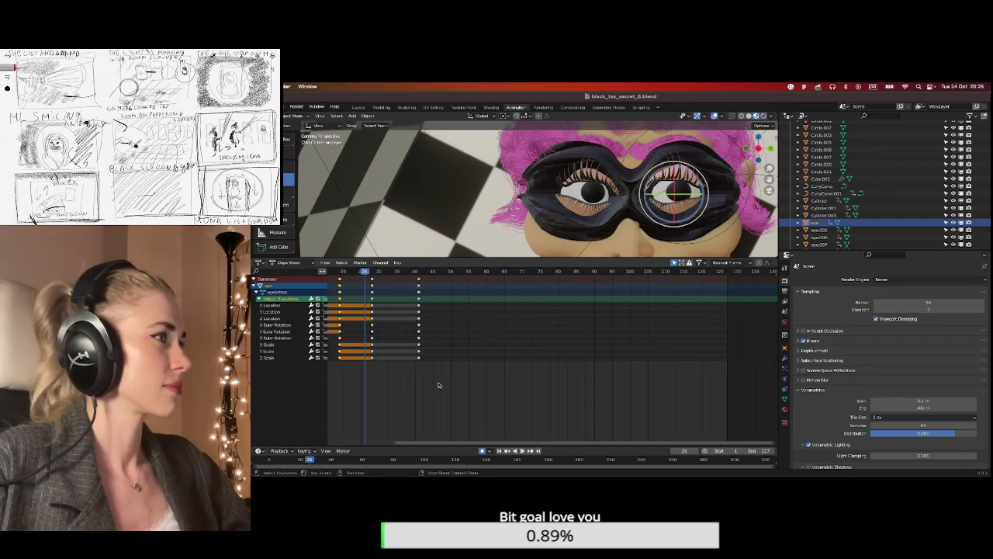
pyautogui.scroll(4, 515, 441)
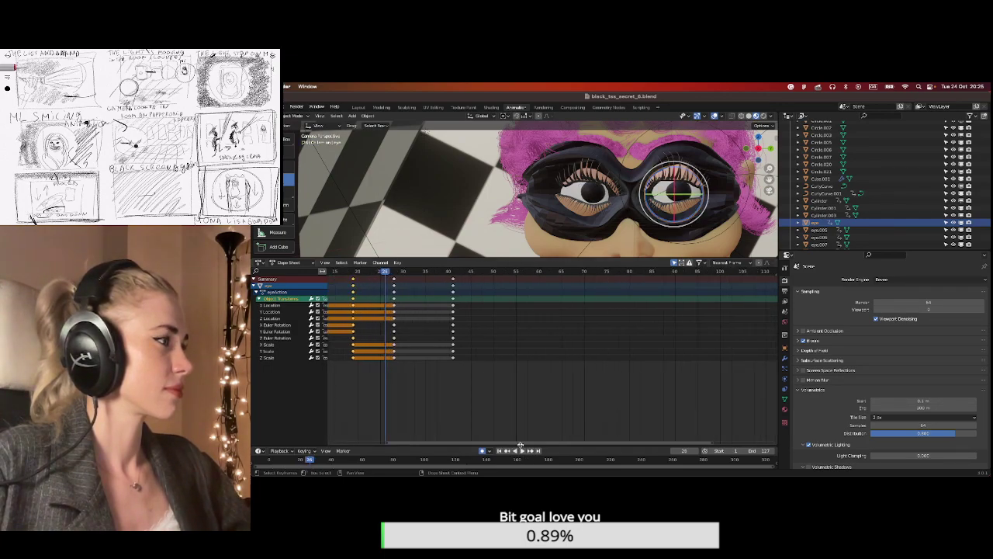
pyautogui.moveTo(506, 444); pyautogui.dragTo(477, 443)
# Shift the keys at frames 20 and 27 one frame earlier, then box-select eye.005's keyframes.
pyautogui.click(434, 273)
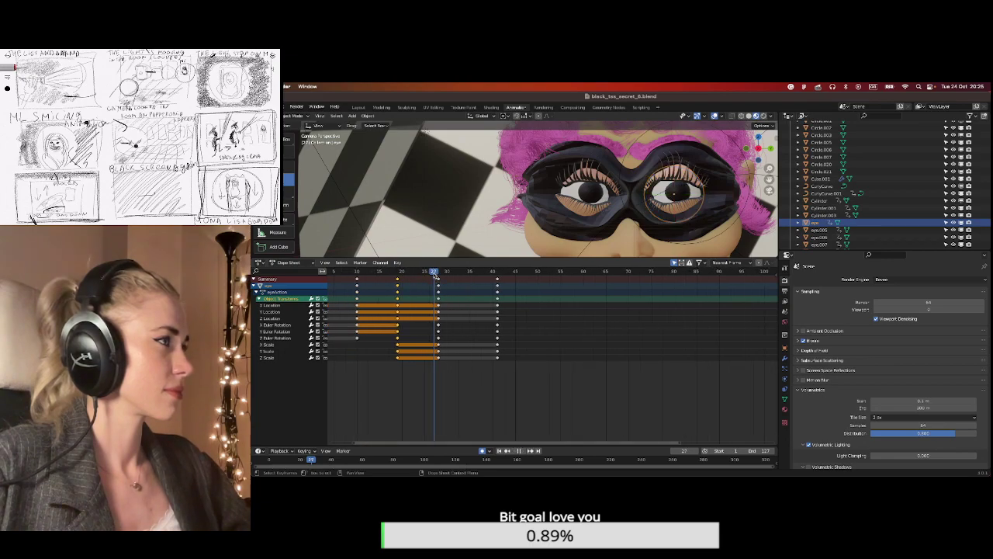
pyautogui.hotkey('ctrl', 'k')
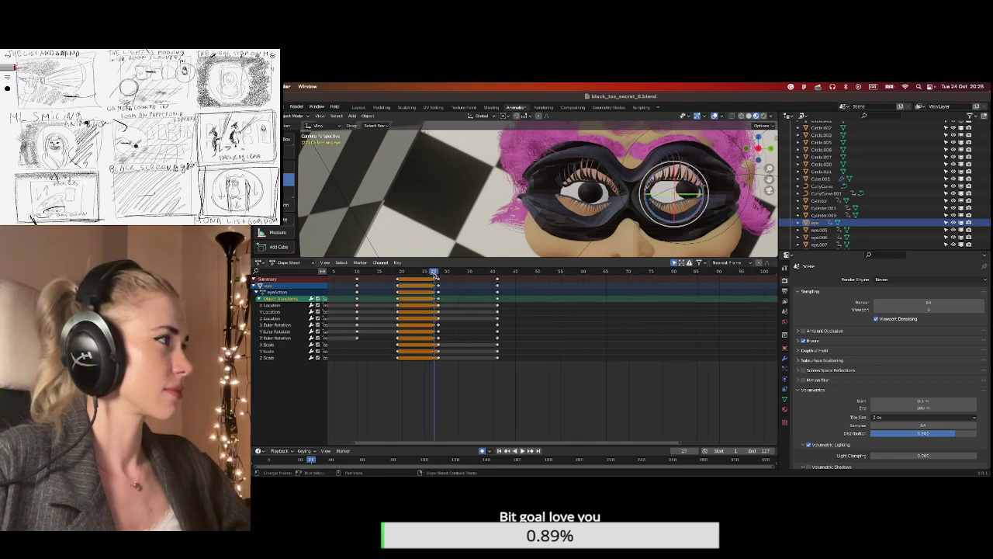
pyautogui.press('space')
pyautogui.press('g')
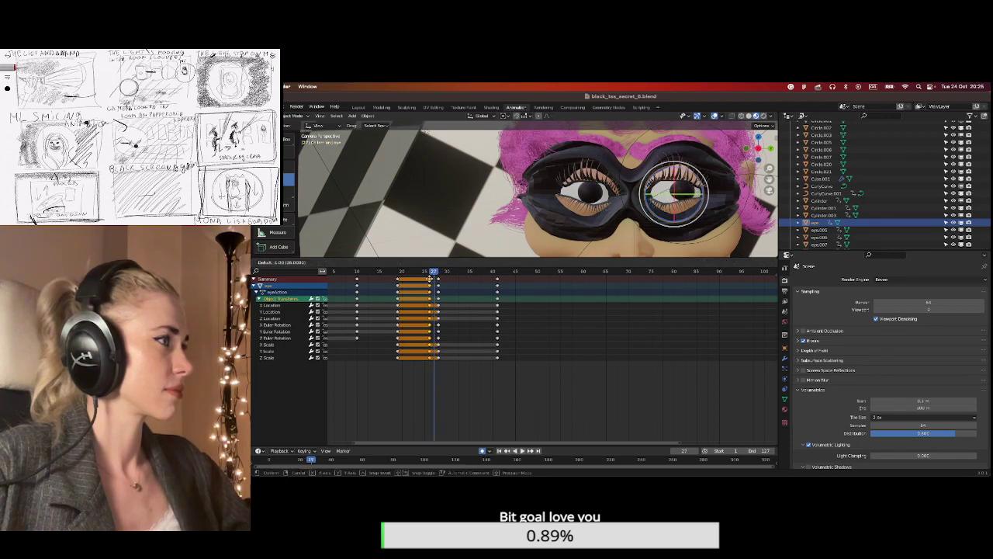
pyautogui.click(431, 277)
pyautogui.press('space')
pyautogui.press('Escape')
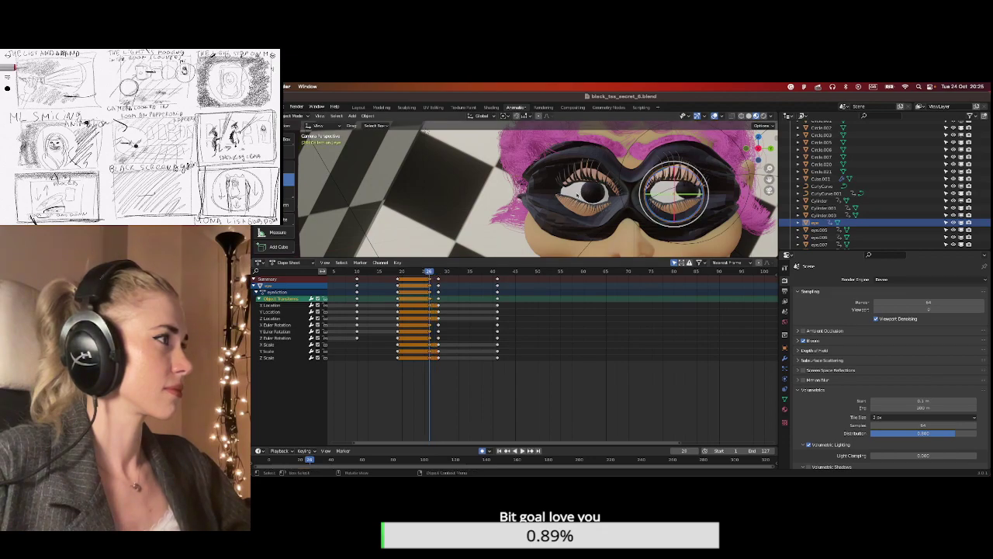
pyautogui.click(588, 193)
pyautogui.moveTo(388, 370); pyautogui.dragTo(406, 280)
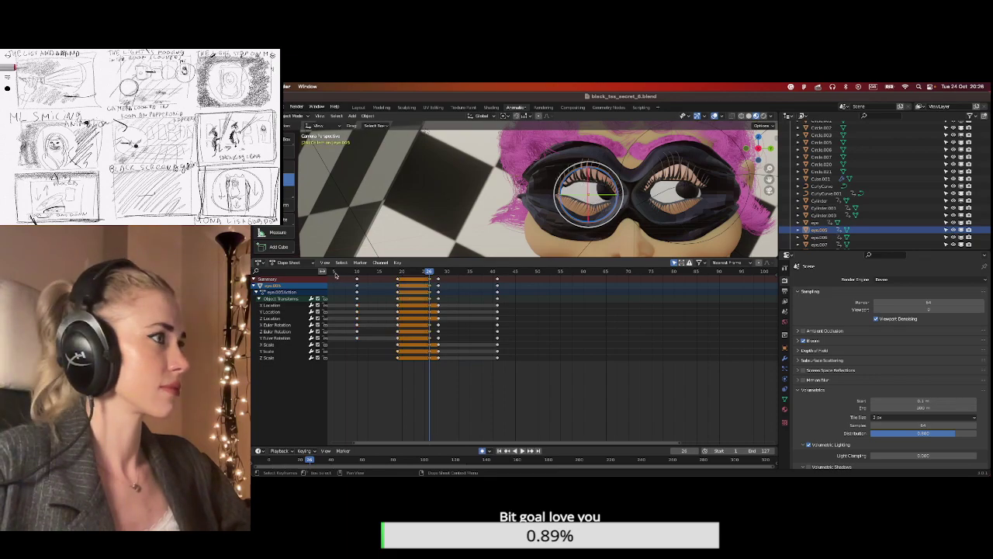
# Play the animation, then move the viewer's-left eye's key column from frame 27 to 32.
pyautogui.moveTo(456, 442); pyautogui.dragTo(416, 444)
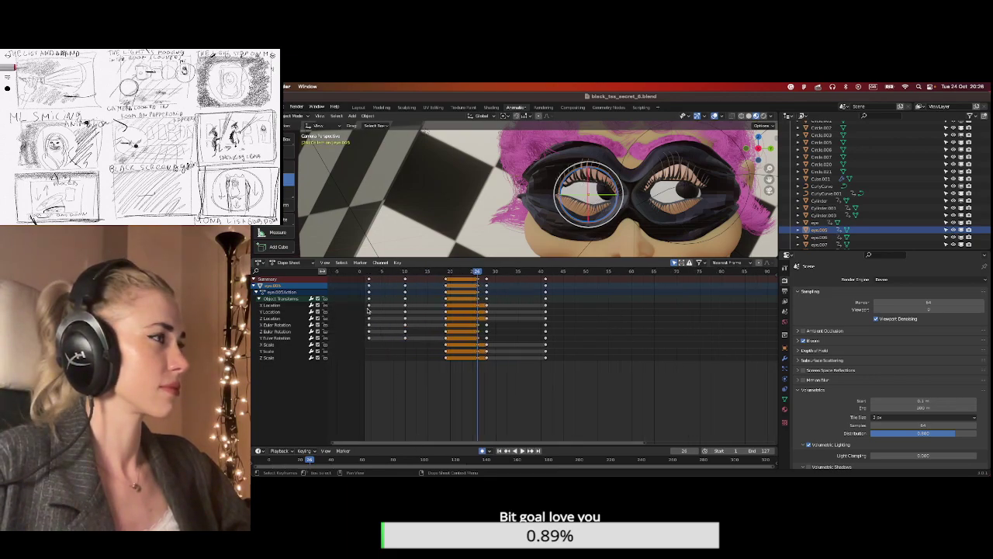
pyautogui.hotkey('shift', 'Left')
pyautogui.click(523, 451)
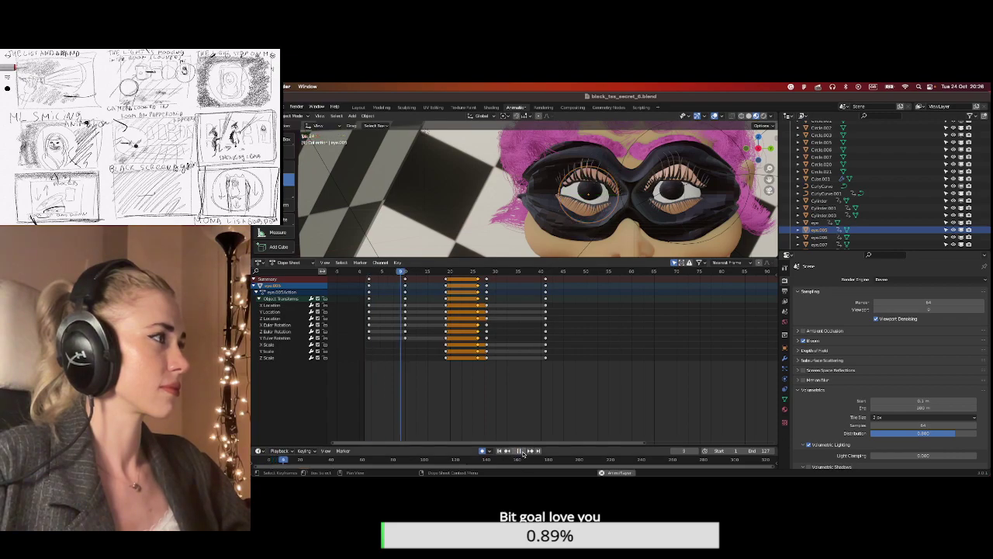
pyautogui.click(520, 450)
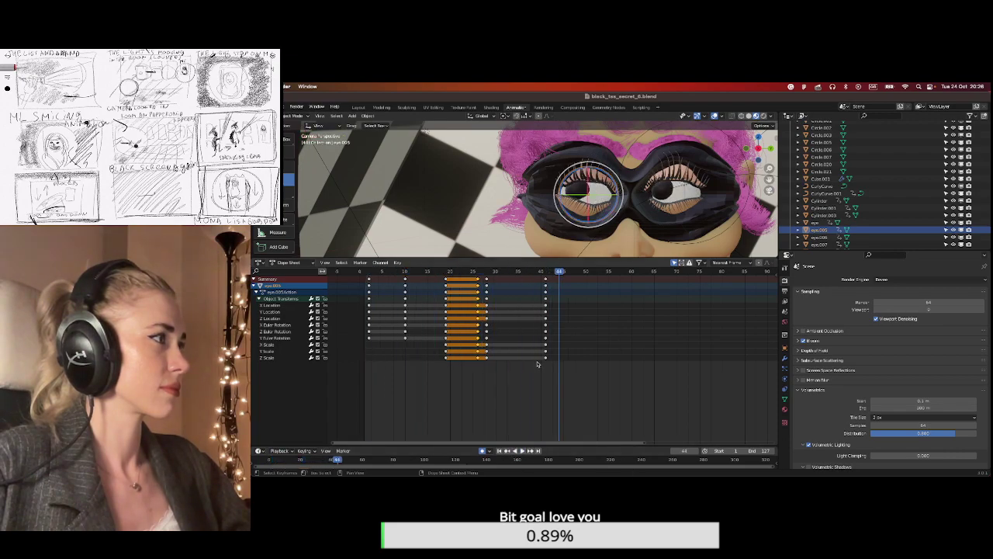
pyautogui.click(591, 189)
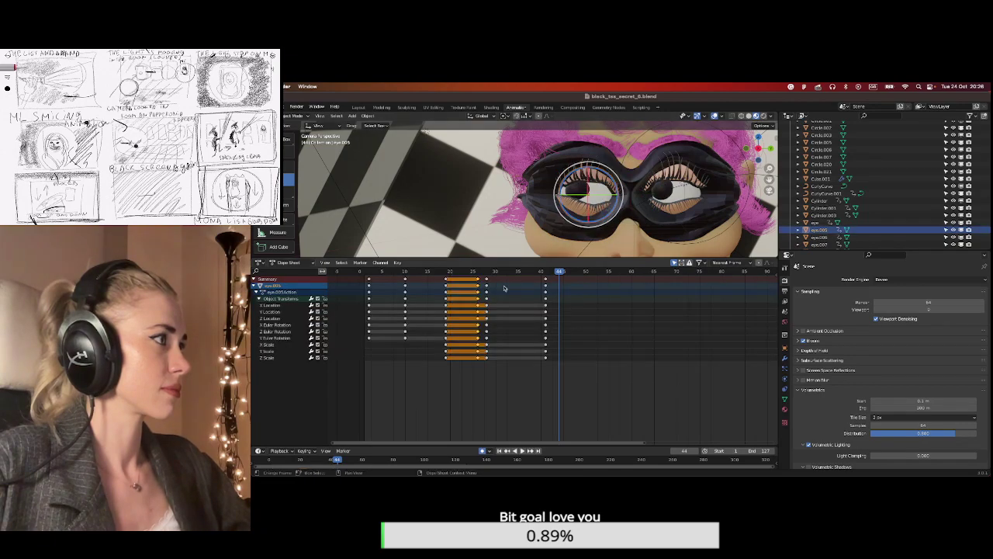
pyautogui.click(487, 281)
pyautogui.moveTo(487, 281); pyautogui.dragTo(505, 280)
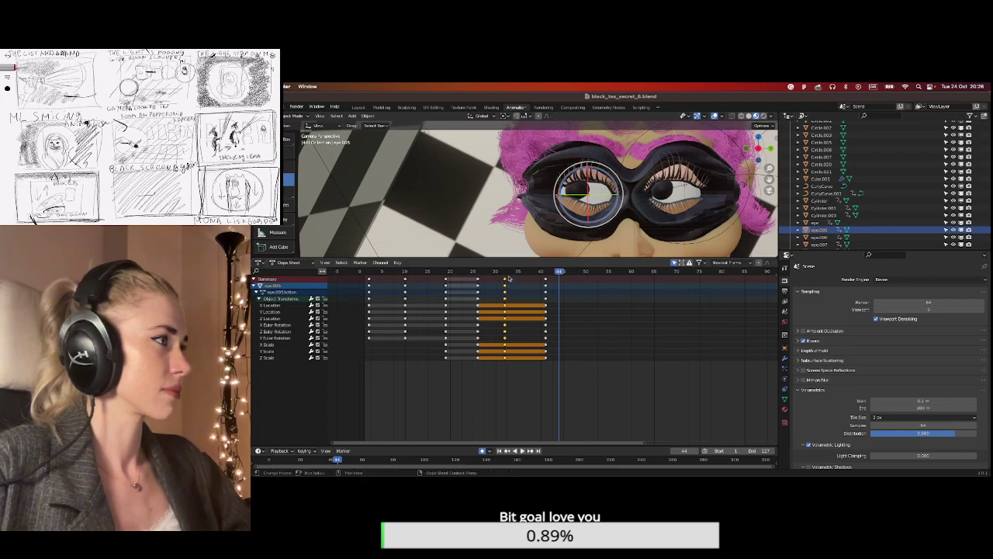
pyautogui.click(506, 272)
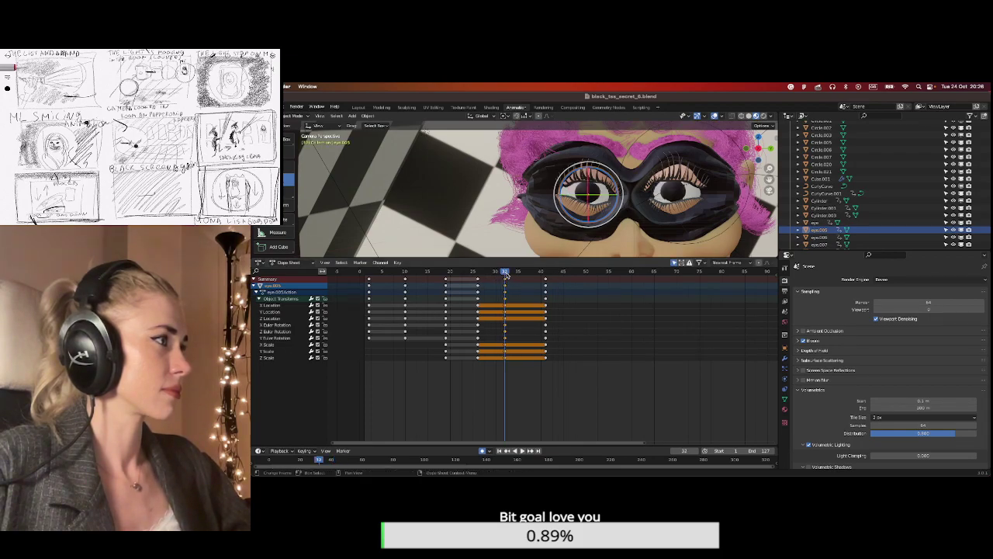
# Move the other eye's key column near frame 28 to frame 32.
pyautogui.click(682, 189)
pyautogui.moveTo(486, 363); pyautogui.dragTo(487, 281)
pyautogui.press('g')
pyautogui.click(472, 277)
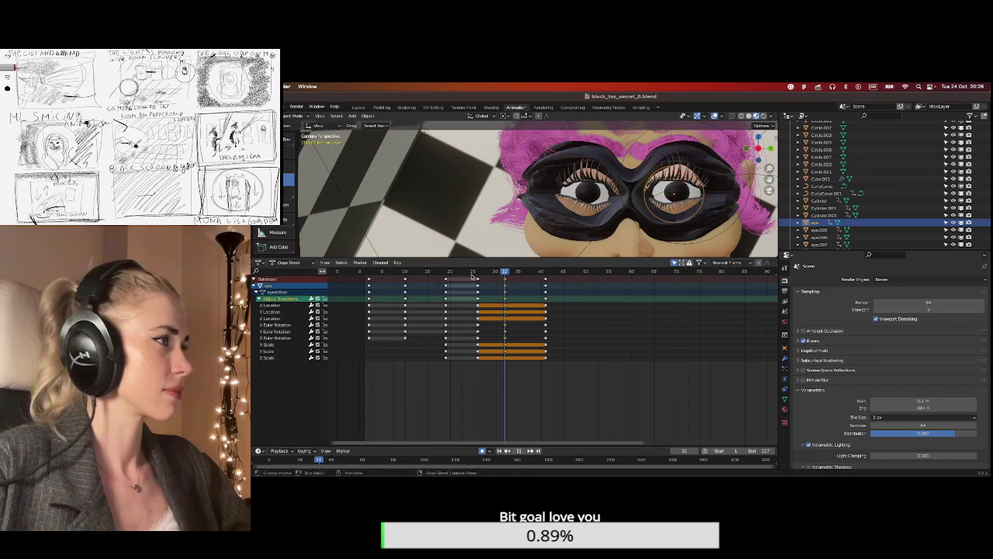
pyautogui.hotkey('shift', 'Left')
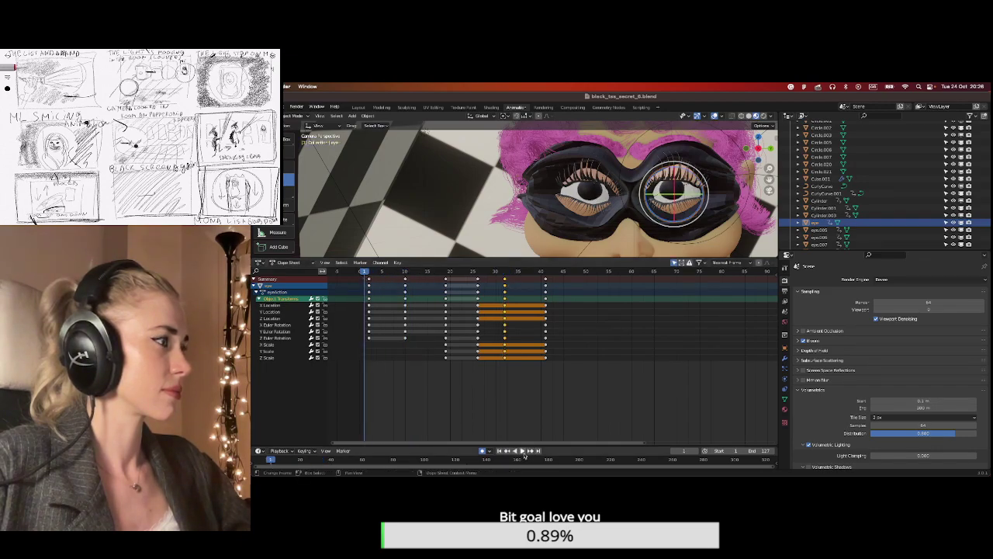
pyautogui.click(523, 451)
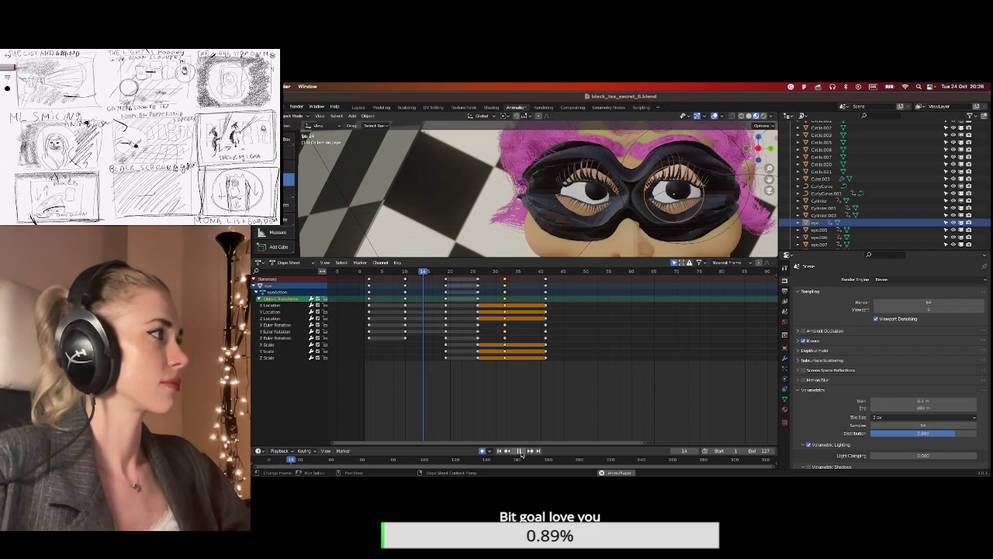
pyautogui.click(522, 453)
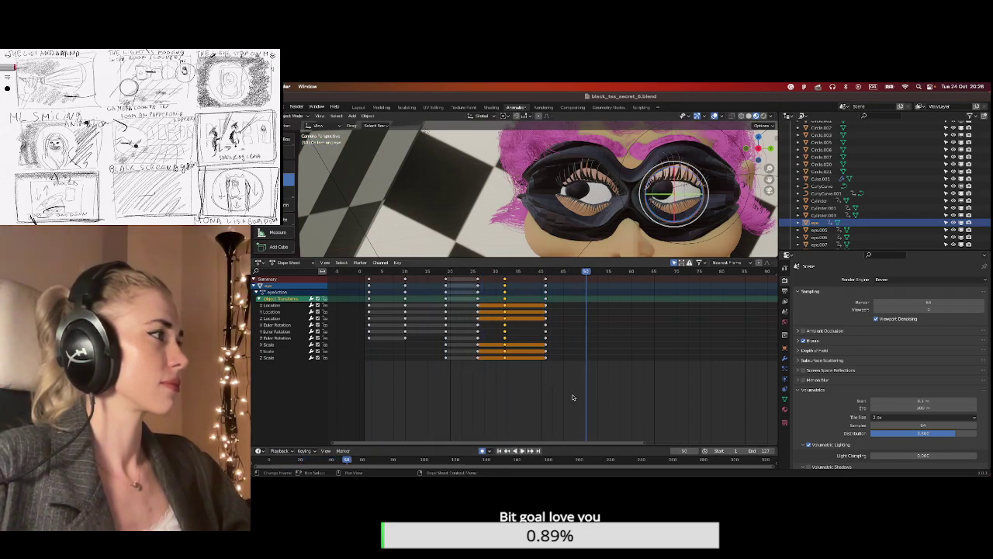
pyautogui.scroll(-3, 572, 399)
pyautogui.click(520, 450)
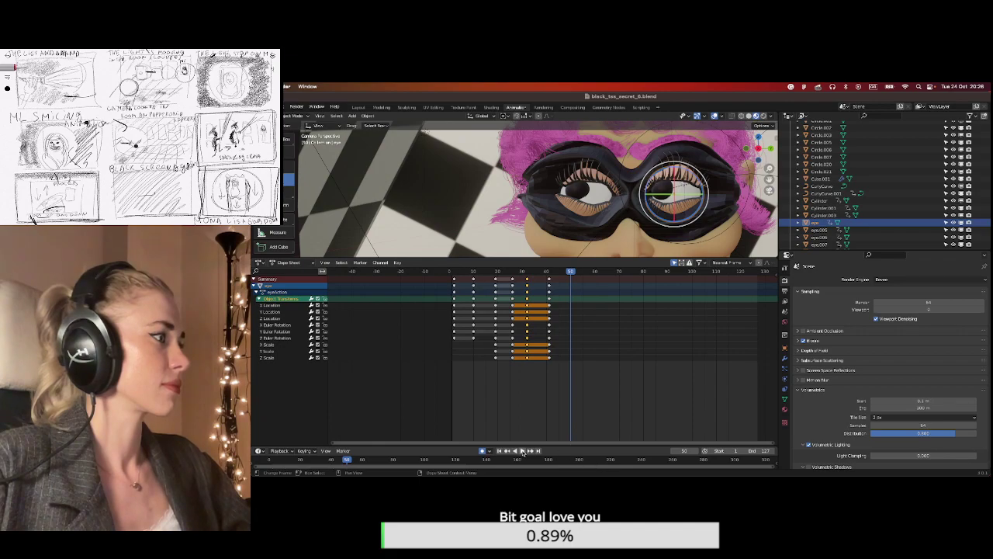
pyautogui.click(519, 453)
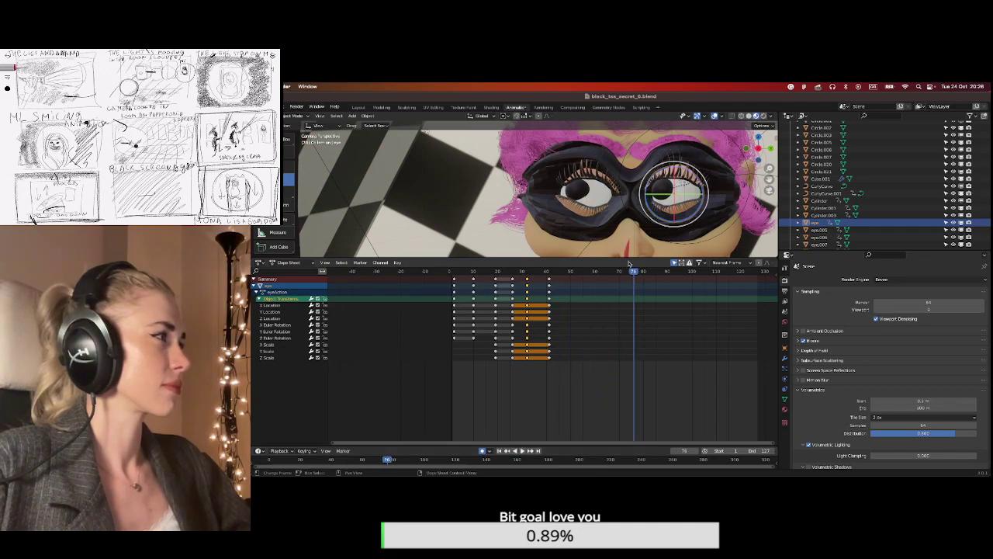
pyautogui.moveTo(628, 257); pyautogui.dragTo(628, 316)
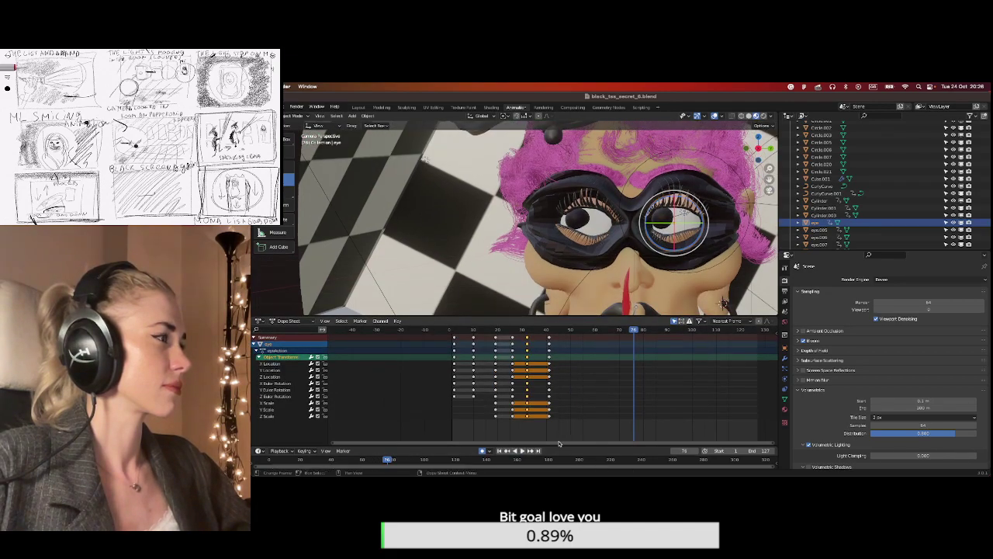
# Orbit the view to show the whole masked head, scrubbing from frame 41 to about 47.
pyautogui.moveTo(557, 330); pyautogui.dragTo(551, 337)
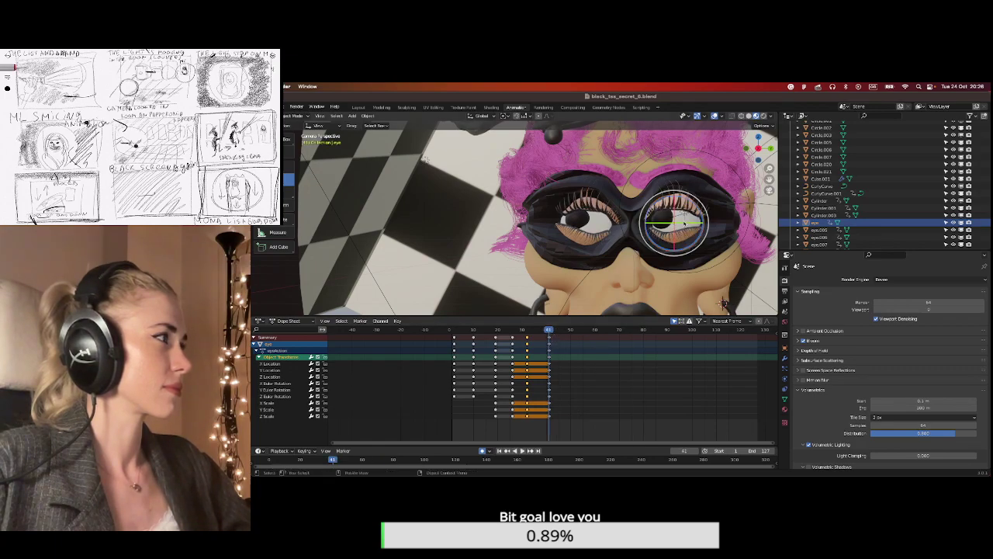
pyautogui.moveTo(723, 302); pyautogui.dragTo(570, 295, button='middle')
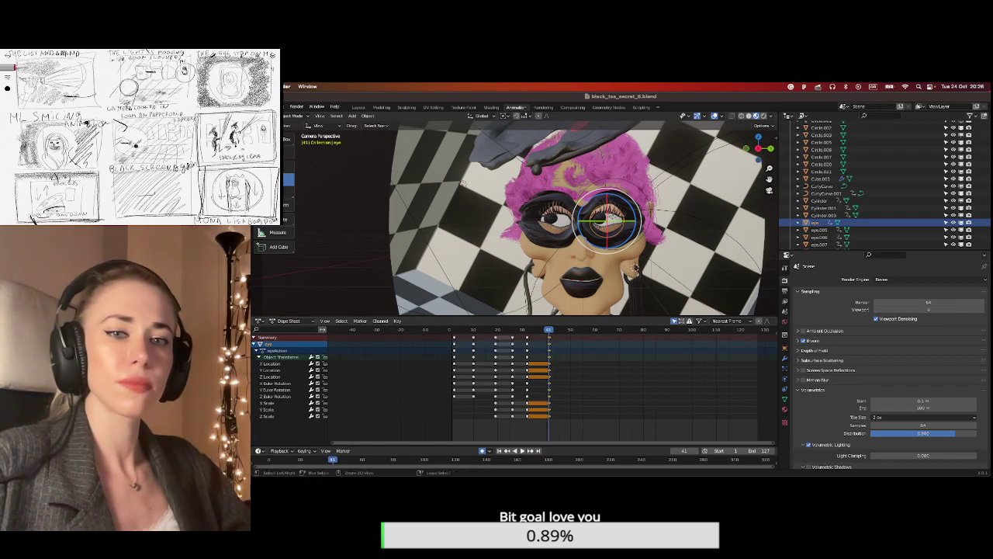
pyautogui.moveTo(549, 329); pyautogui.dragTo(563, 332)
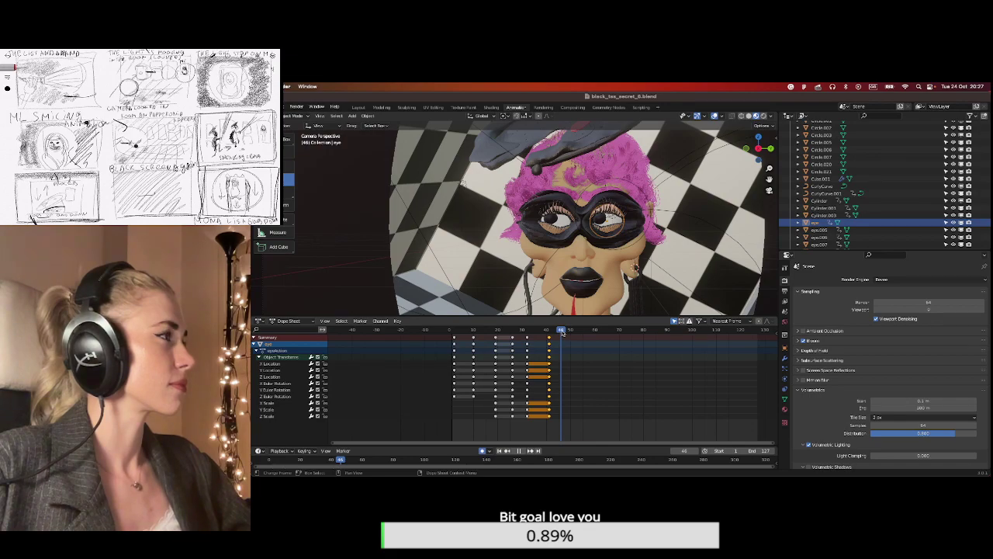
# Undo the frame-46 keyframe paste, then box-select the last key column of the right eye and eye.005.
pyautogui.hotkey('ctrl', 'v')
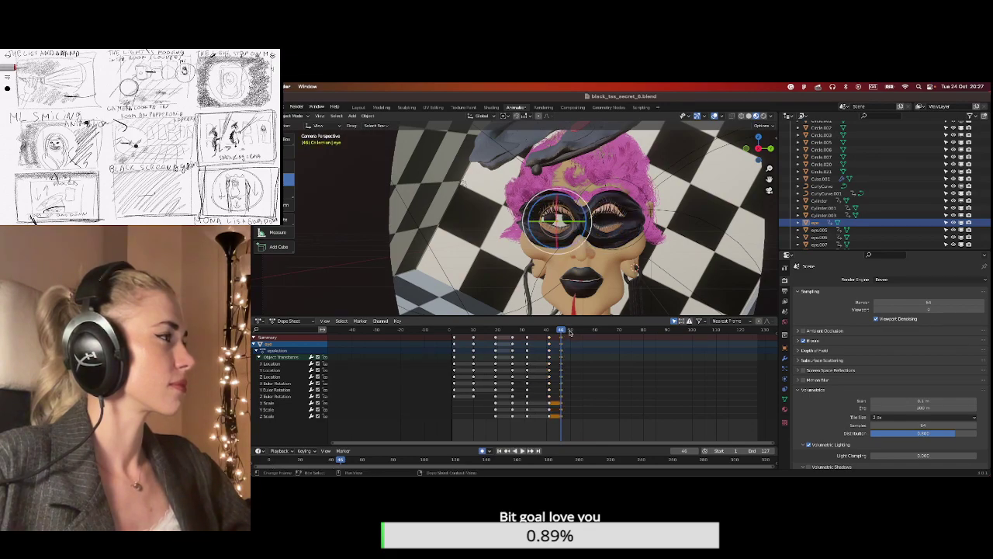
pyautogui.hotkey('ctrl', 'z')
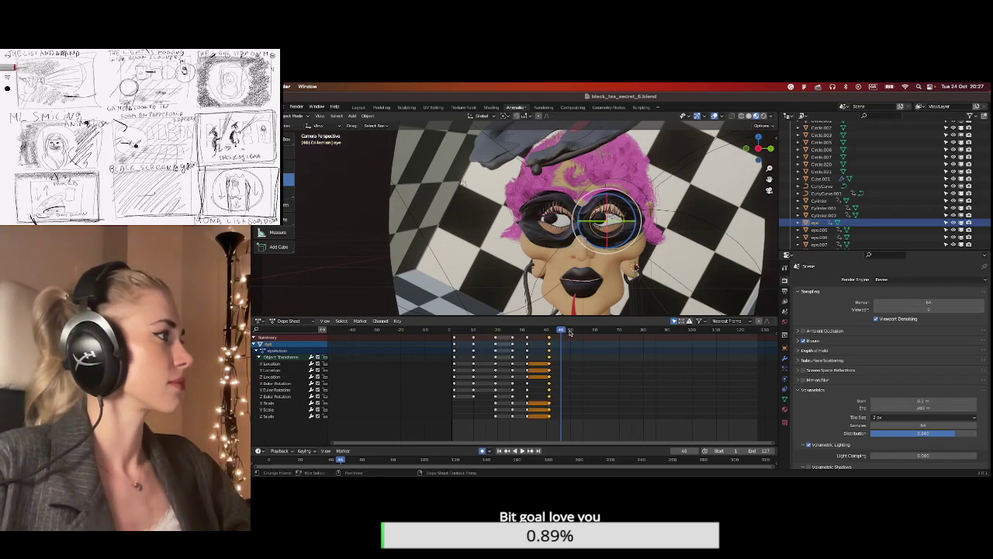
pyautogui.click(615, 239)
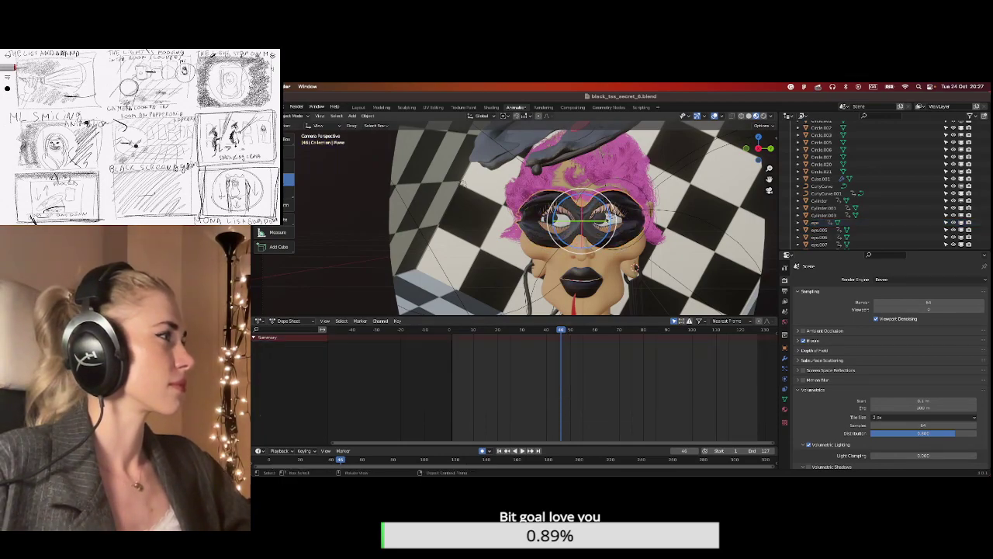
pyautogui.click(609, 219)
pyautogui.moveTo(554, 335); pyautogui.dragTo(545, 436)
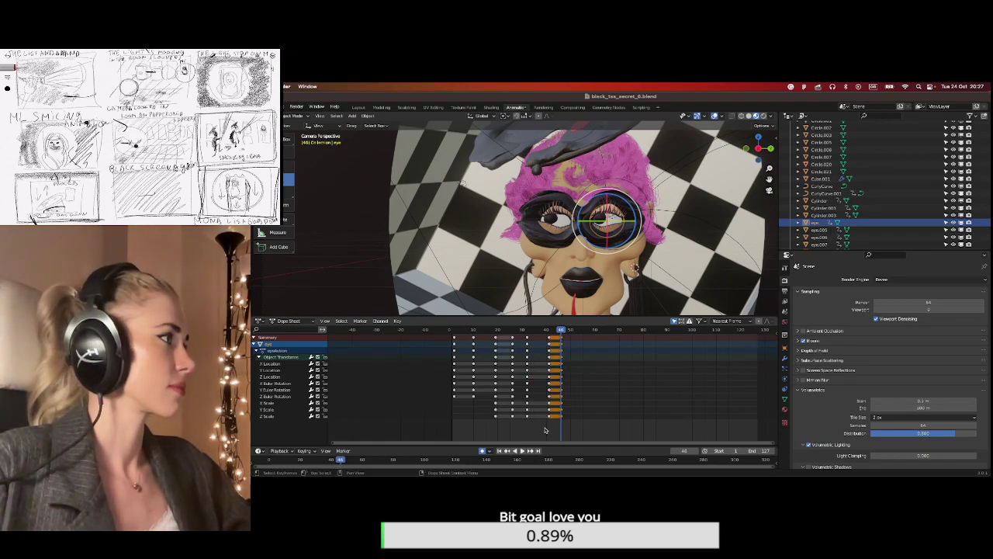
pyautogui.click(557, 220)
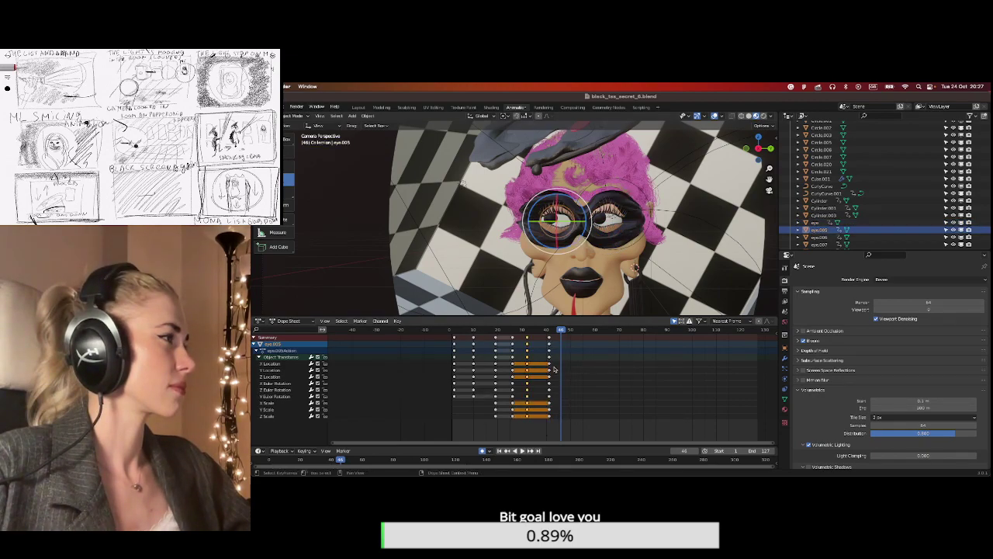
pyautogui.moveTo(553, 415); pyautogui.dragTo(556, 343)
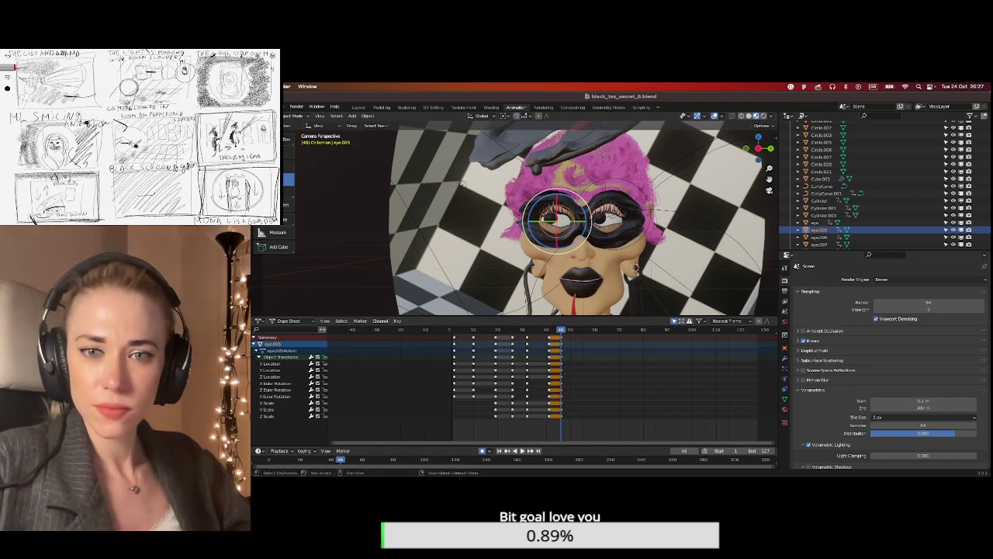
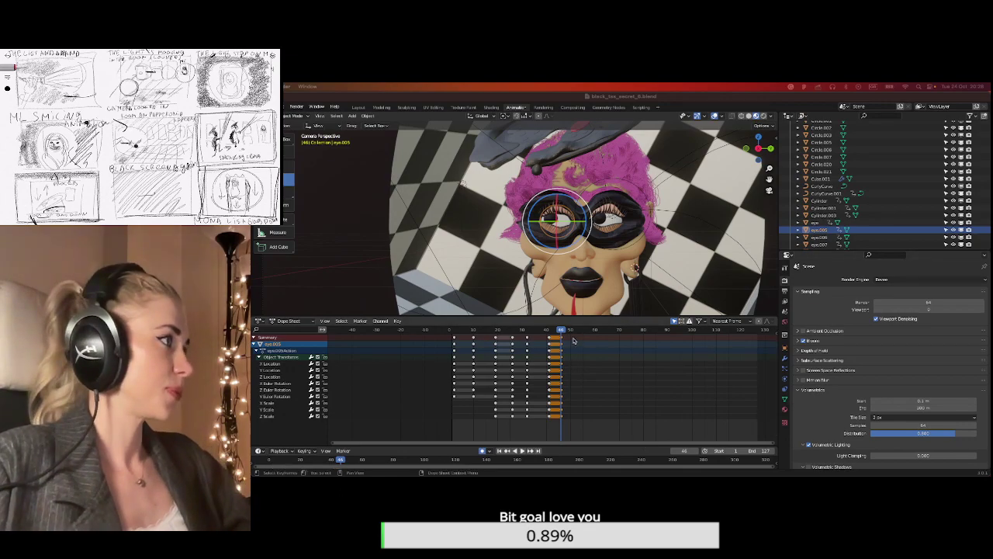
# At frame 50, rotate eye.005 around its Y axis and confirm the new rotation.
pyautogui.moveTo(559, 331)
pyautogui.mouseDown()
pyautogui.moveTo(574, 333)
pyautogui.moveTo(547, 335)
pyautogui.moveTo(570, 335)
pyautogui.mouseUp()
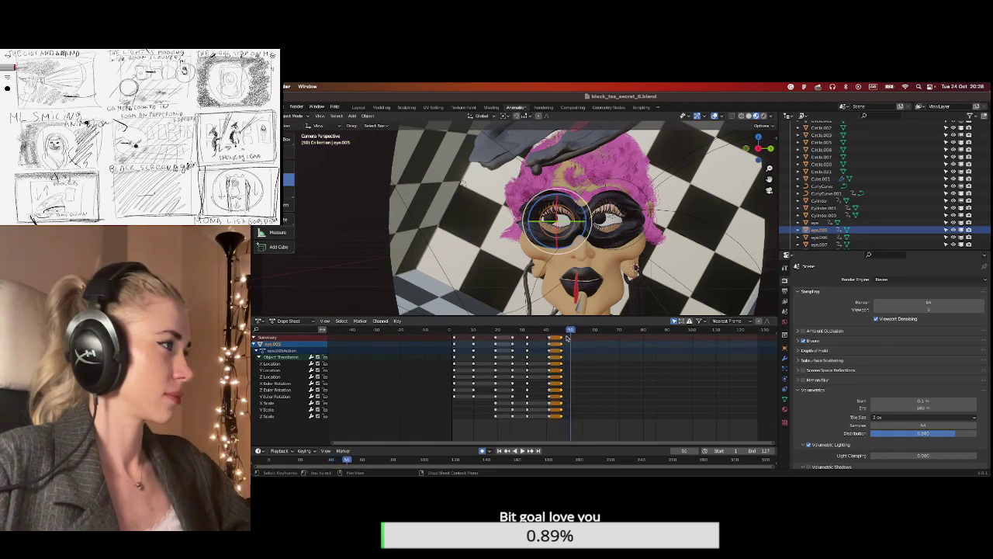
pyautogui.press('r')
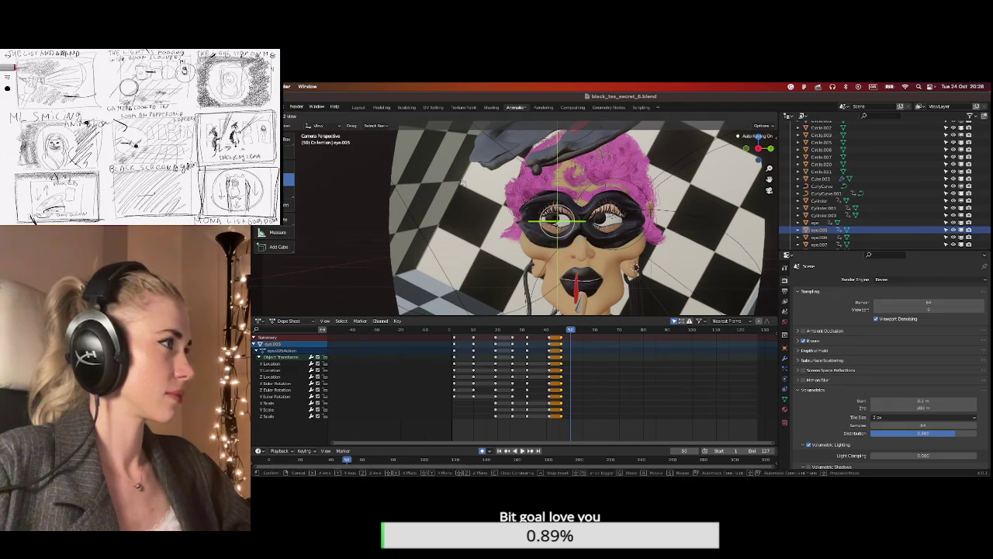
pyautogui.click(554, 219)
pyautogui.scroll(3, 723, 303)
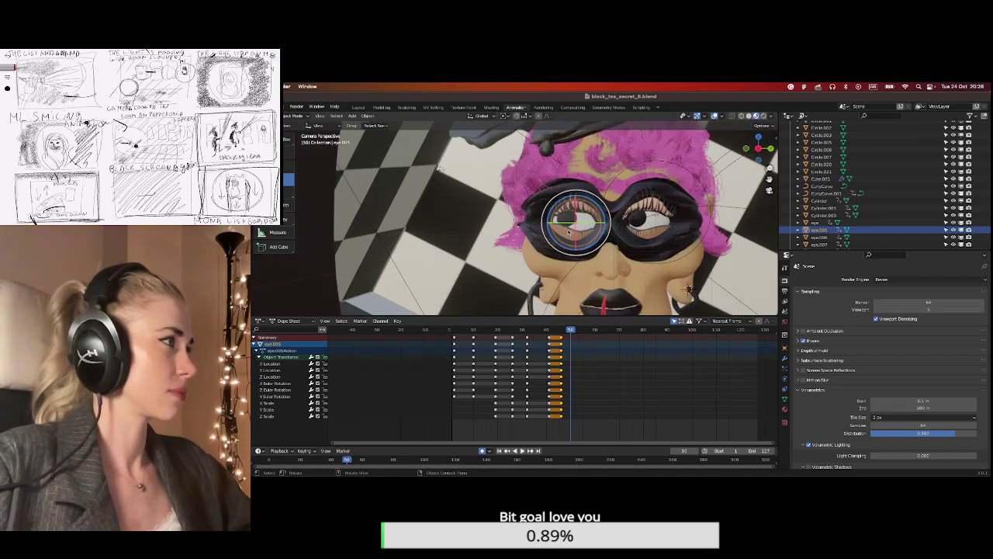
pyautogui.press('r')
pyautogui.press('y')
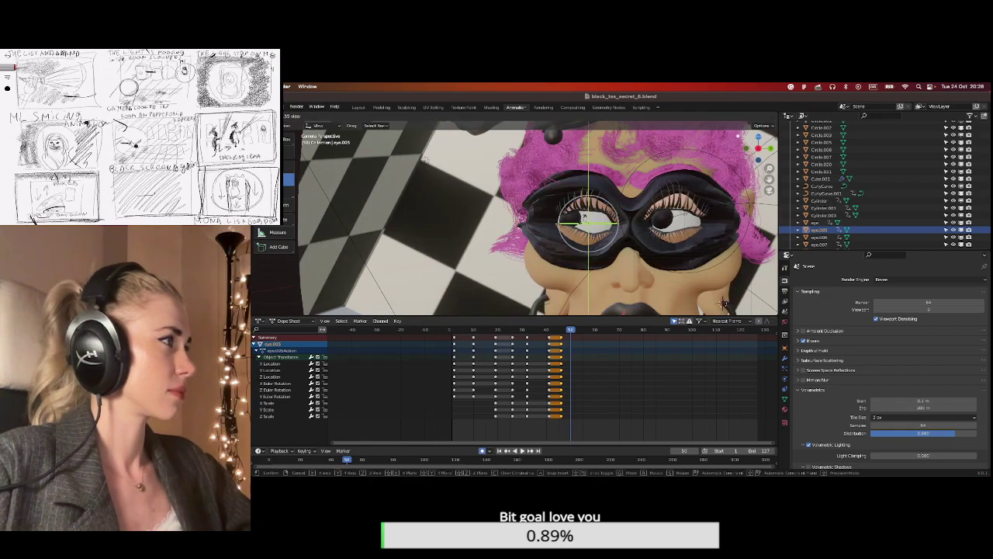
pyautogui.click(723, 303)
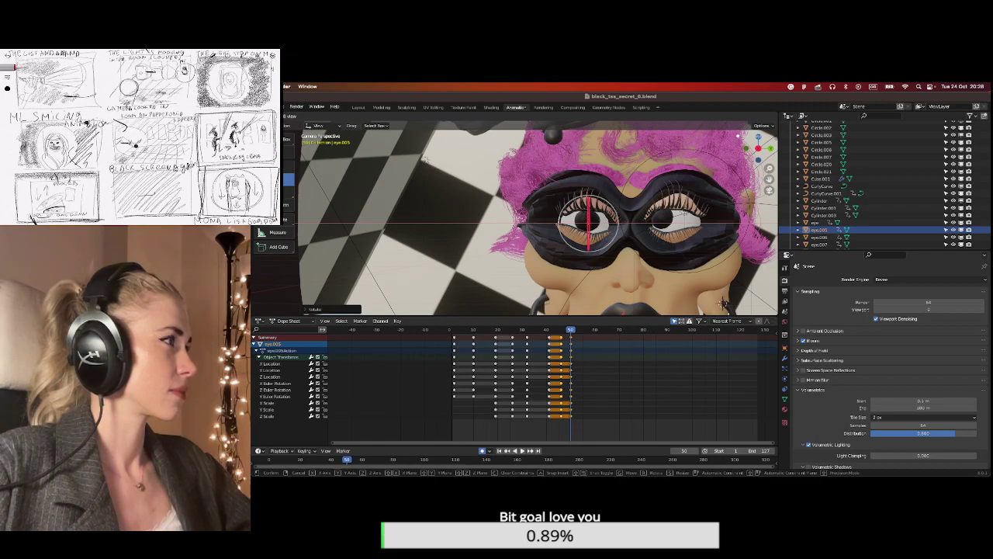
# Select the other eye and rotate it 30 degrees around Y, keying it.
pyautogui.click(723, 302)
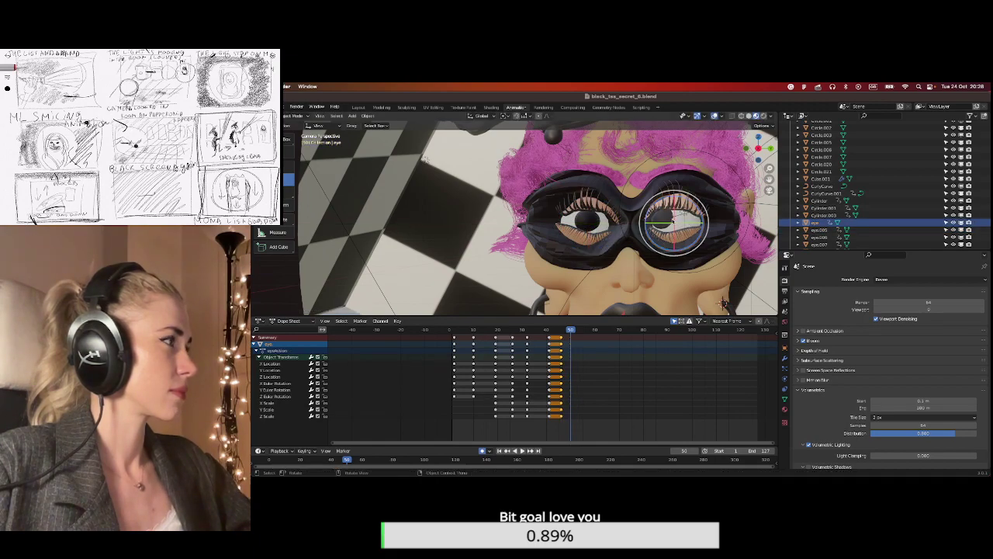
pyautogui.press('r')
pyautogui.press('y')
pyautogui.write('30')
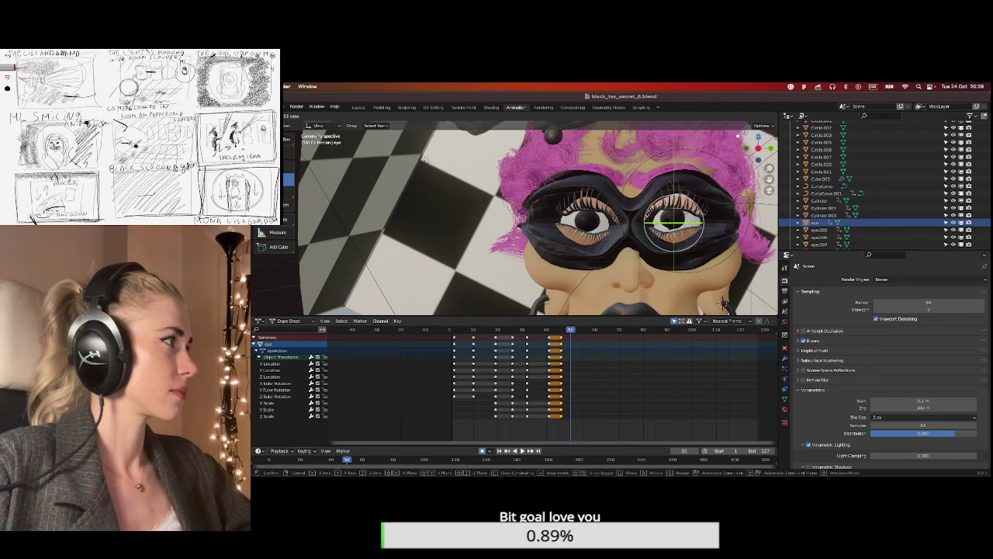
pyautogui.press('Return')
# Cancel the extra X rotation and play the eye animation back to review it.
pyautogui.press('i')
pyautogui.press('r')
pyautogui.press('x')
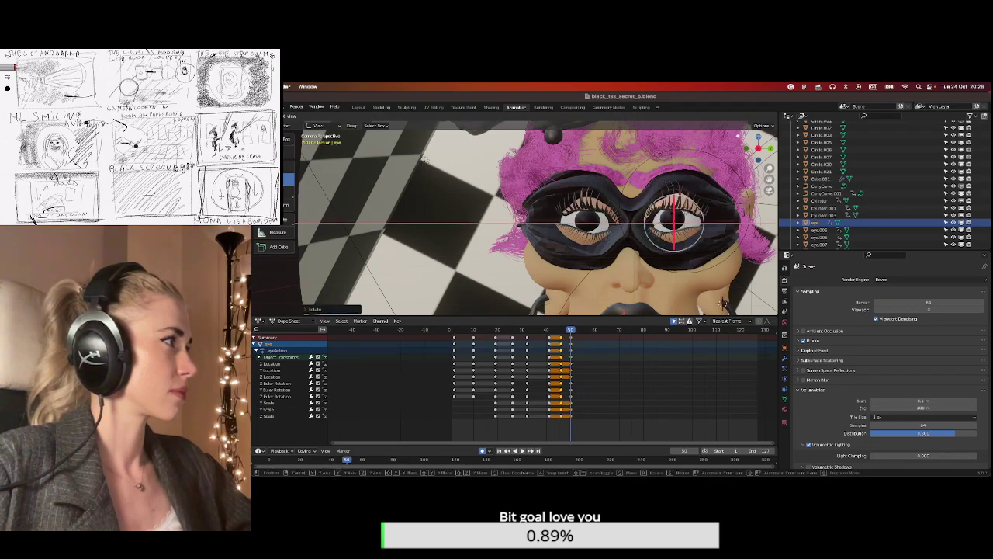
pyautogui.press('Escape')
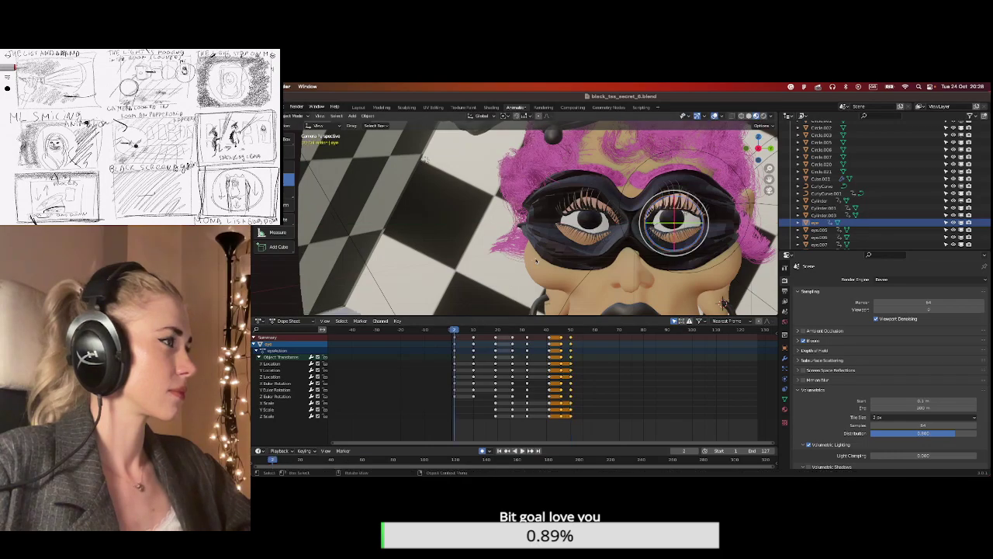
pyautogui.hotkey('shift', 'ctrl', 'space')
pyautogui.click(521, 450)
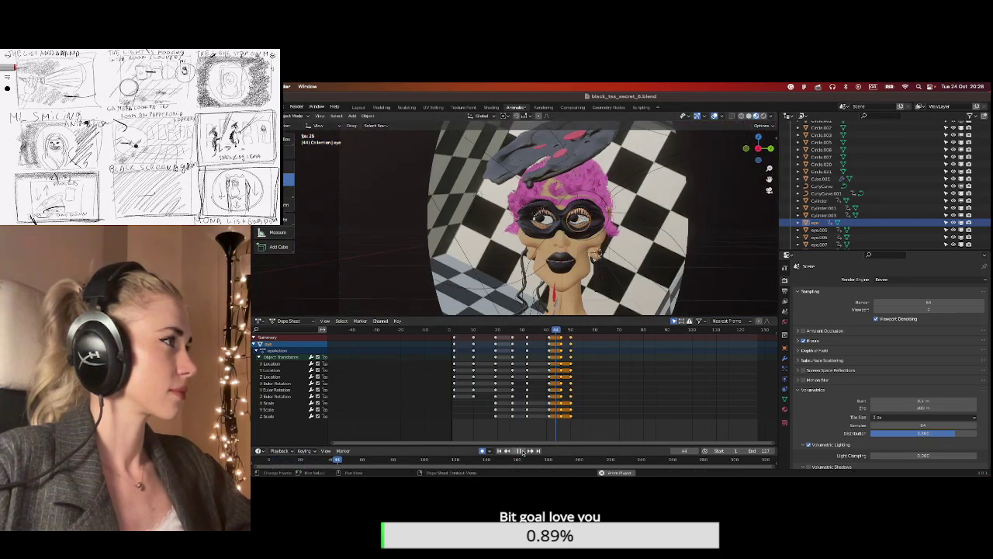
pyautogui.click(522, 450)
pyautogui.moveTo(535, 330); pyautogui.dragTo(450, 332)
pyautogui.click(524, 451)
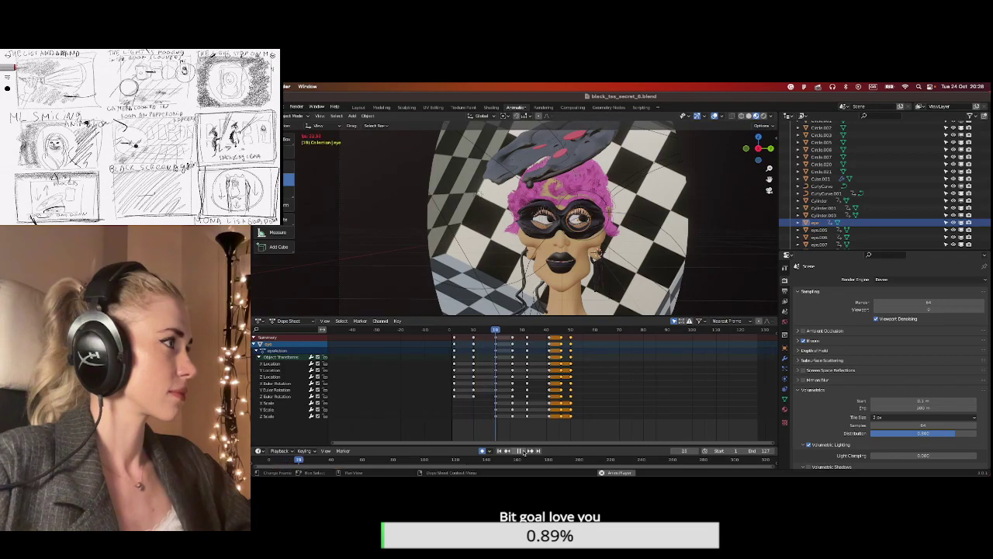
pyautogui.click(523, 450)
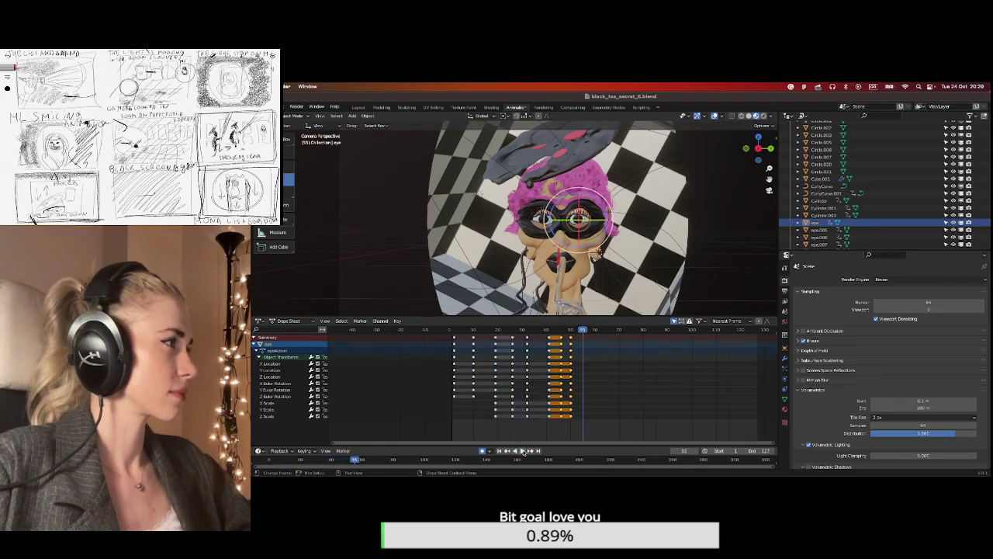
pyautogui.moveTo(583, 331); pyautogui.dragTo(527, 334)
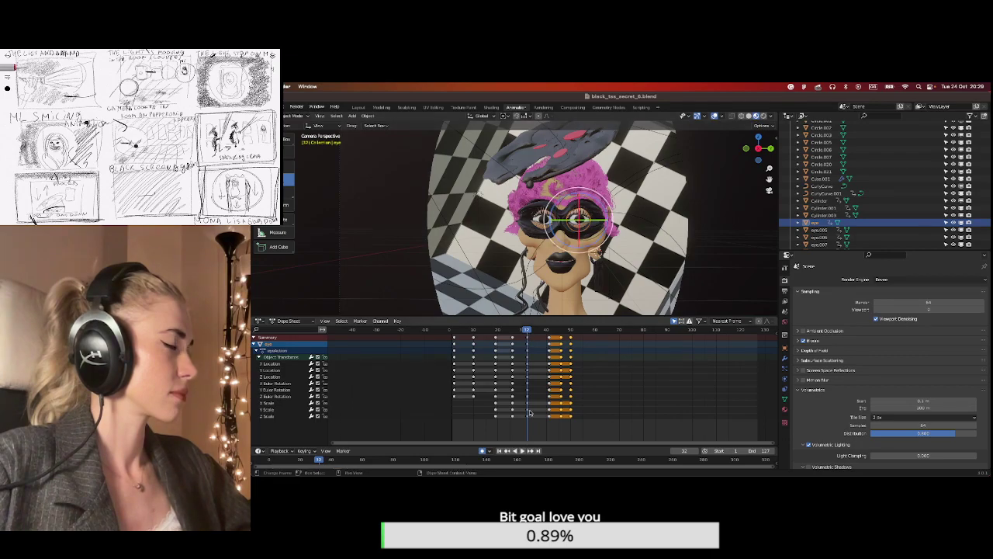
pyautogui.scroll(2, 527, 419)
pyautogui.moveTo(527, 423); pyautogui.dragTo(520, 336)
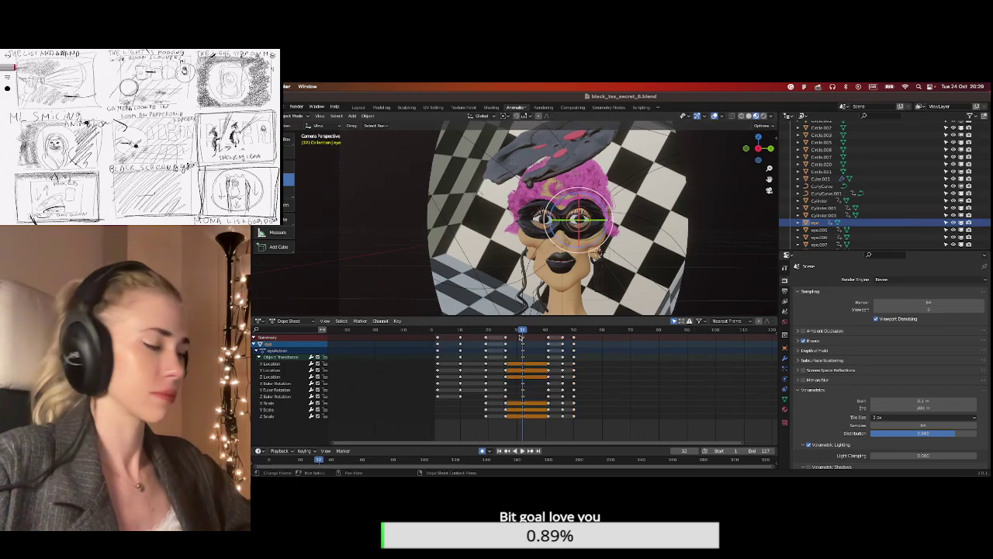
# Delete the selected eye's frame-32 keyframes and select its early transform keys.
pyautogui.press('x')
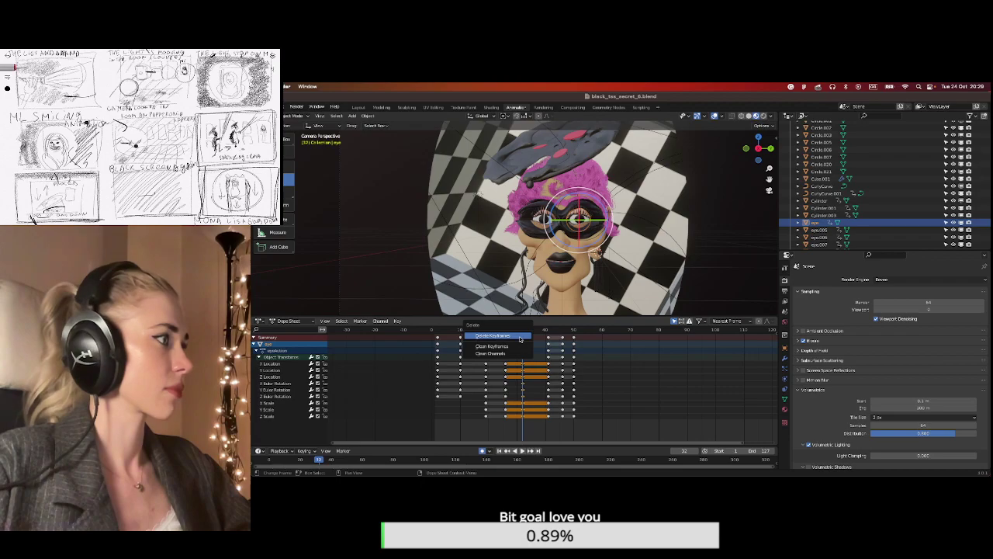
pyautogui.click(519, 336)
pyautogui.click(486, 332)
pyautogui.click(461, 335)
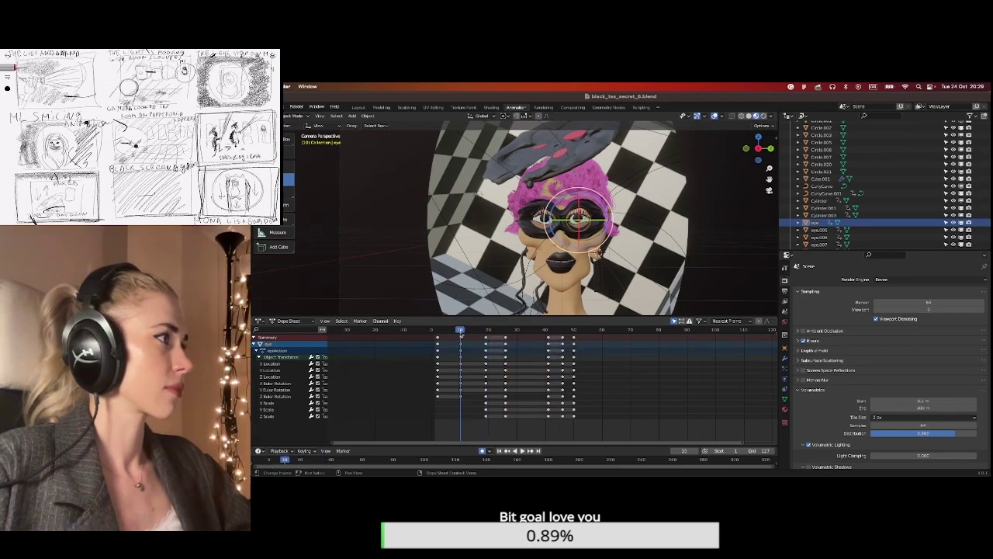
pyautogui.moveTo(461, 337); pyautogui.dragTo(457, 404)
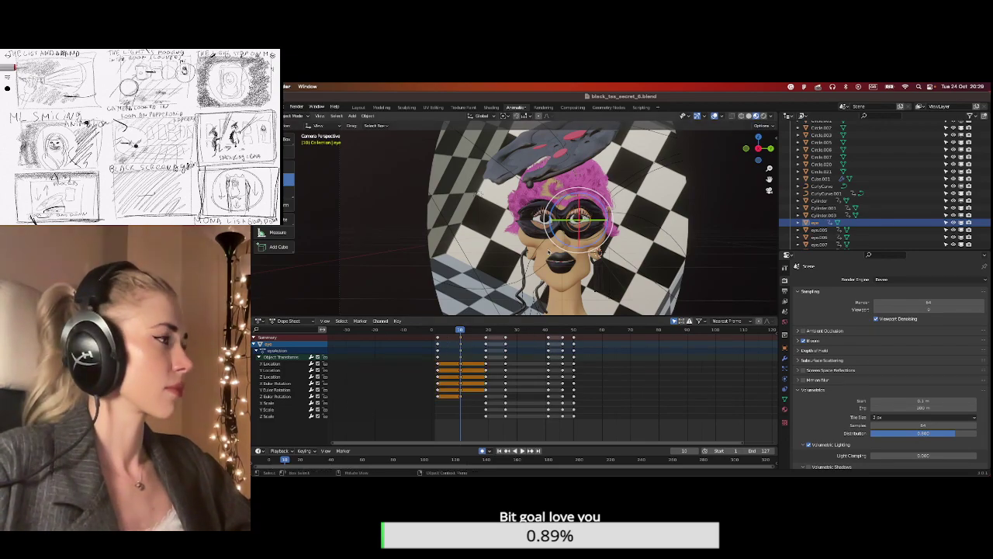
# Switch between eye.005 and eye, selecting the eye's keys between frames 30 and 50.
pyautogui.click(543, 219)
pyautogui.click(524, 332)
pyautogui.click(611, 292)
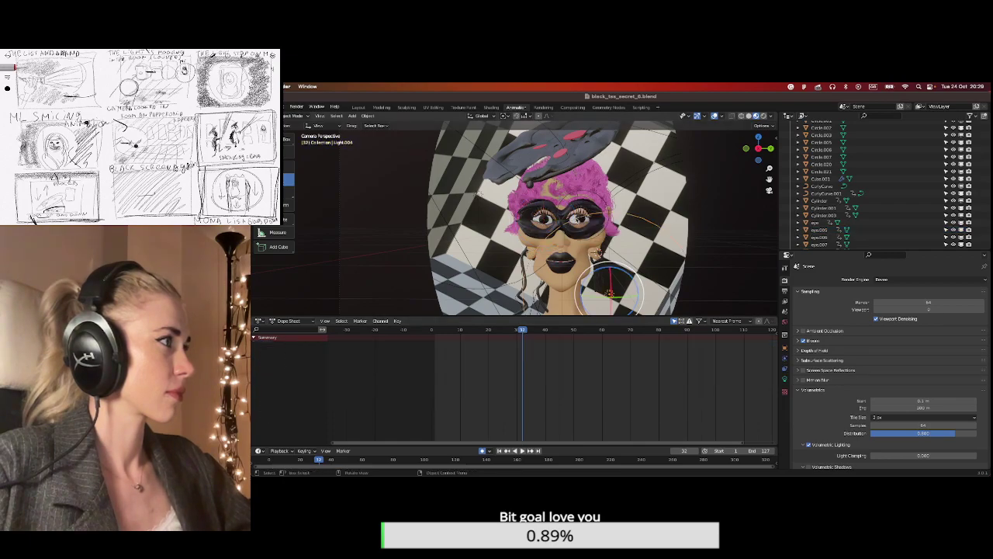
pyautogui.click(575, 218)
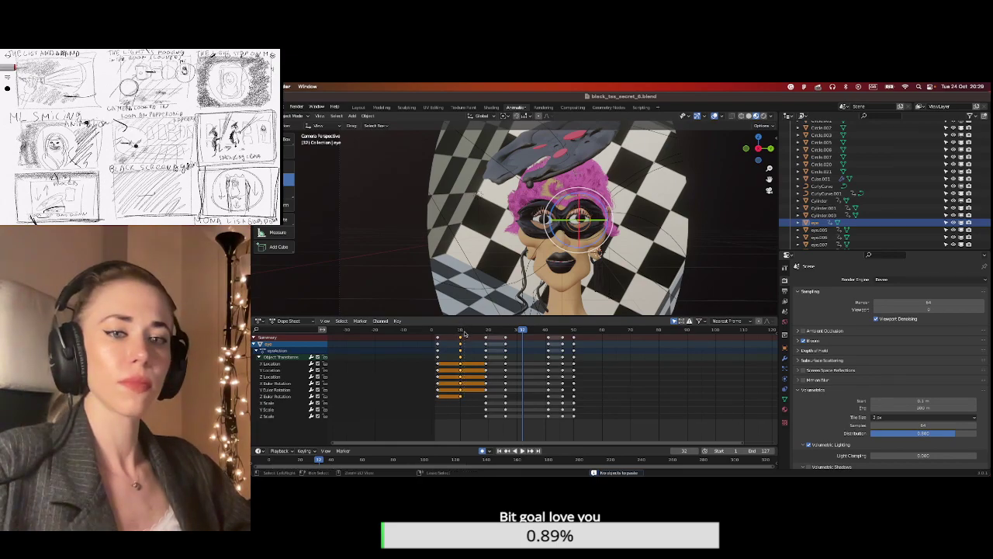
pyautogui.moveTo(500, 358); pyautogui.dragTo(553, 398)
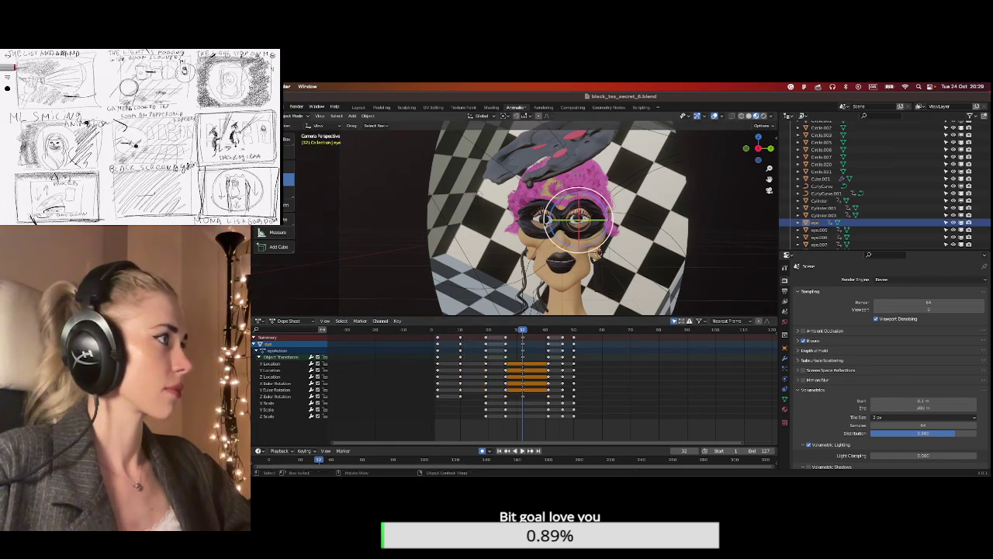
pyautogui.moveTo(521, 332); pyautogui.dragTo(450, 338)
pyautogui.click(522, 332)
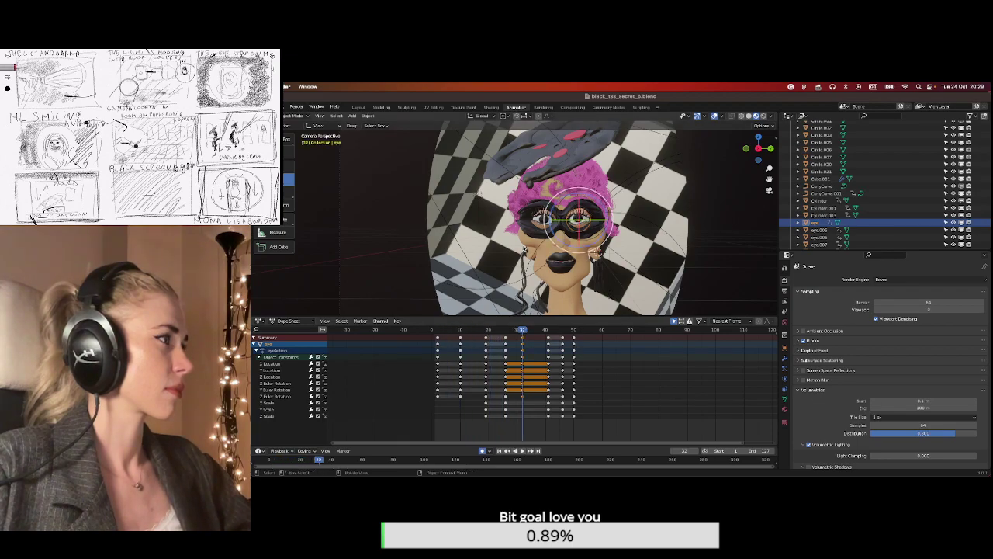
# Delete eye.005's keyframes at frame 32.
pyautogui.click(540, 222)
pyautogui.moveTo(528, 335); pyautogui.dragTo(517, 423)
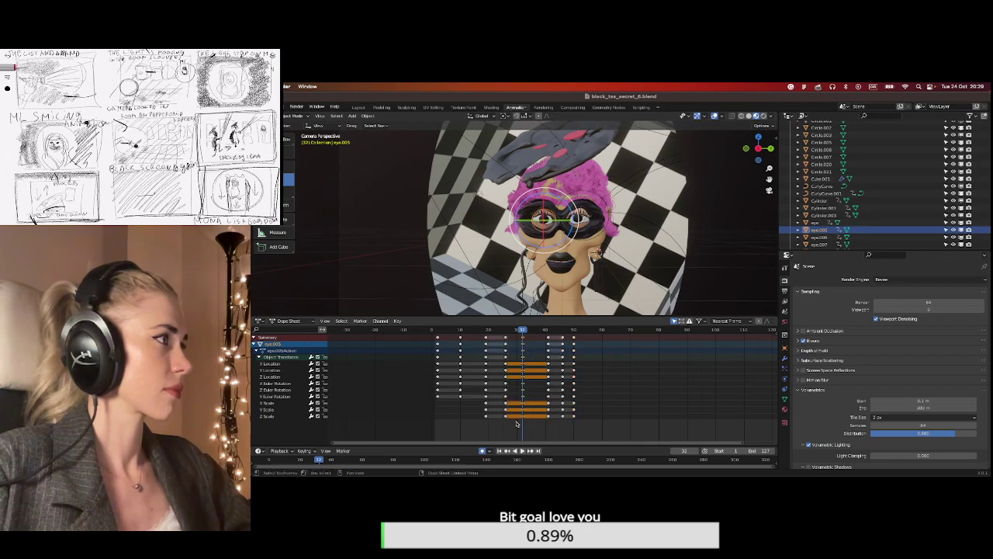
pyautogui.press('x')
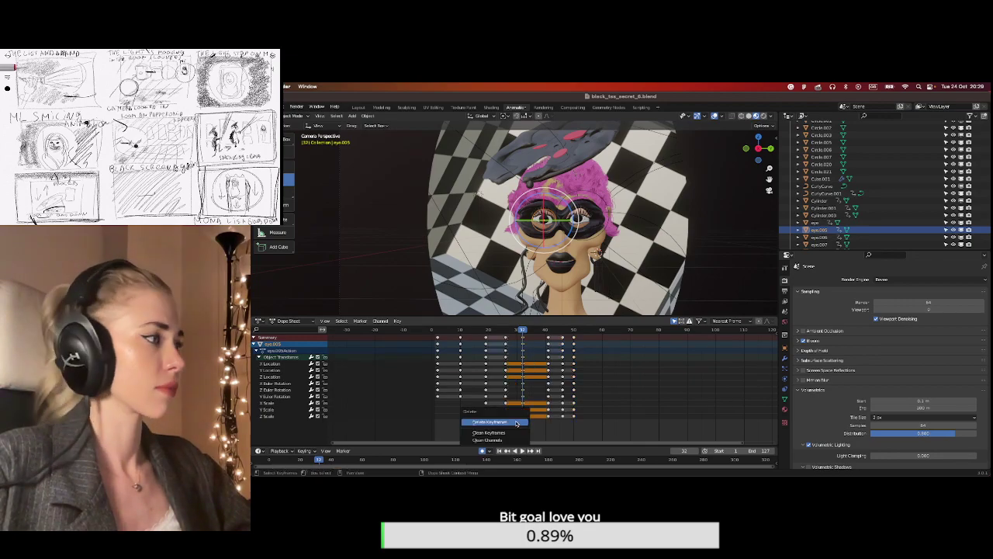
pyautogui.click(517, 422)
# Insert a fresh key for eye.005 at frame 32, then return to frame 0.
pyautogui.moveTo(461, 339); pyautogui.dragTo(456, 412)
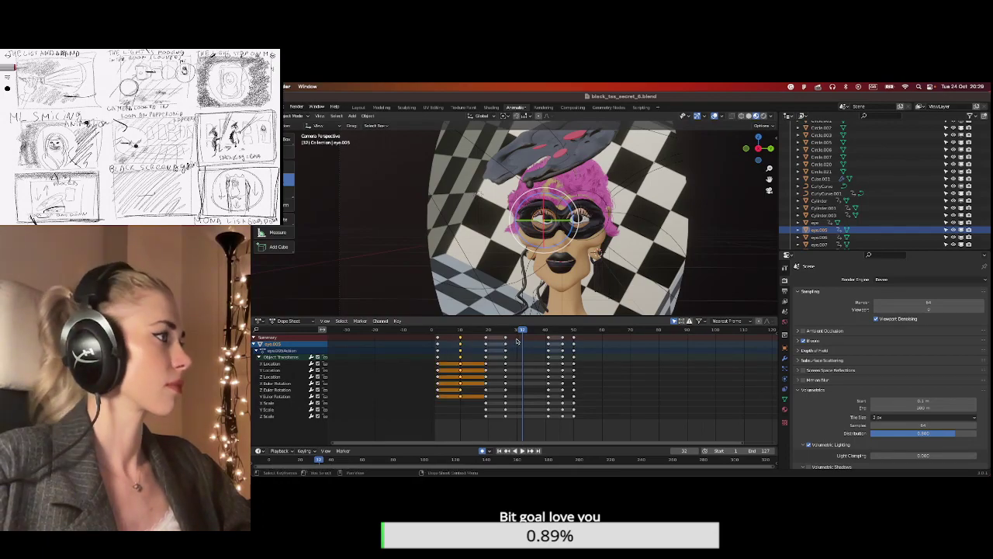
pyautogui.click(581, 220)
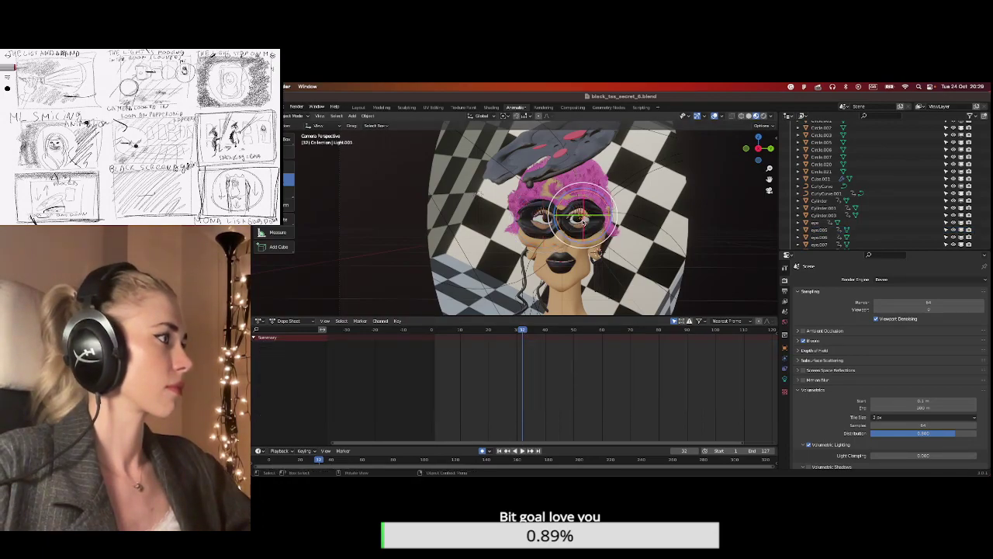
pyautogui.click(581, 221)
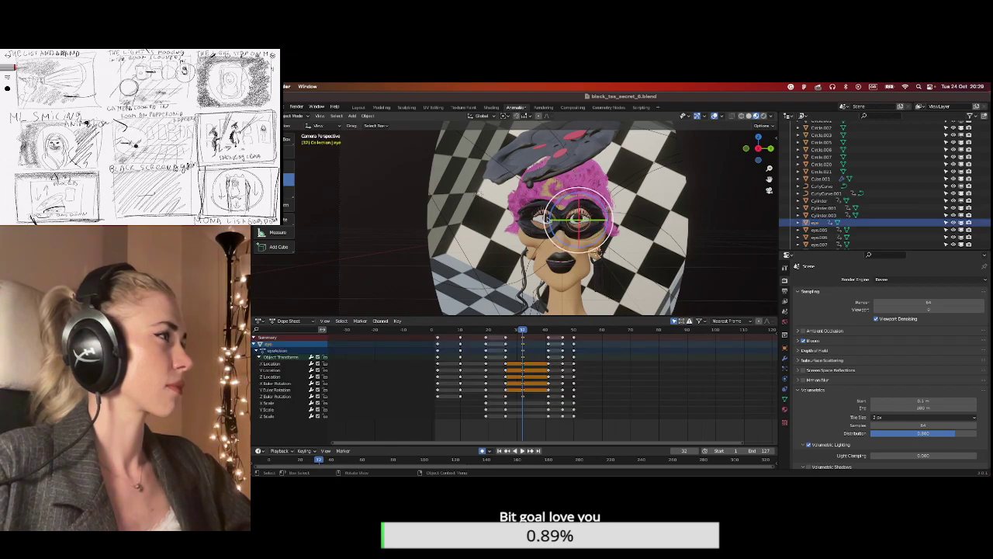
pyautogui.click(543, 219)
pyautogui.press('i')
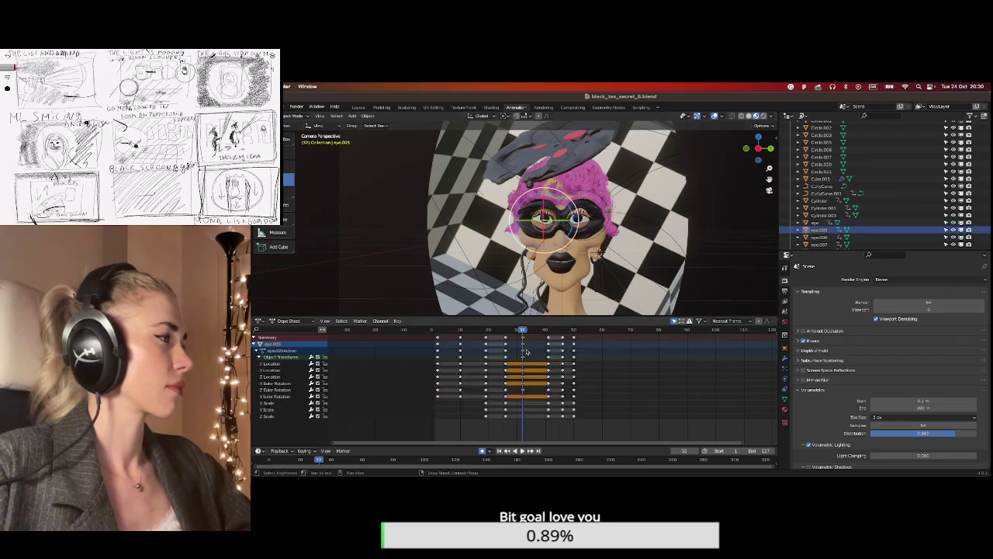
pyautogui.click(433, 332)
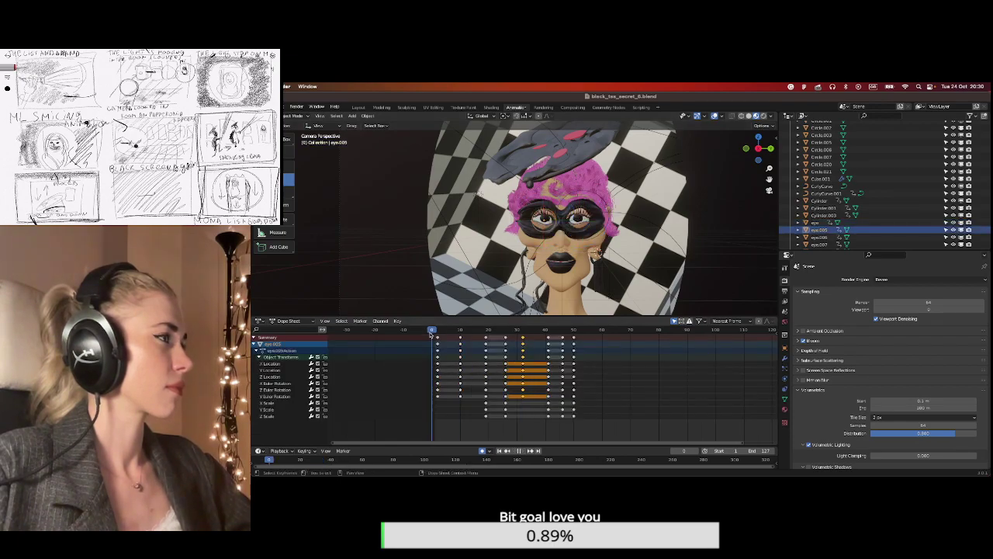
# Review the retimed playback up to frame 90, then save black_tas_secret_6.blend with Cmd+S.
pyautogui.click(519, 451)
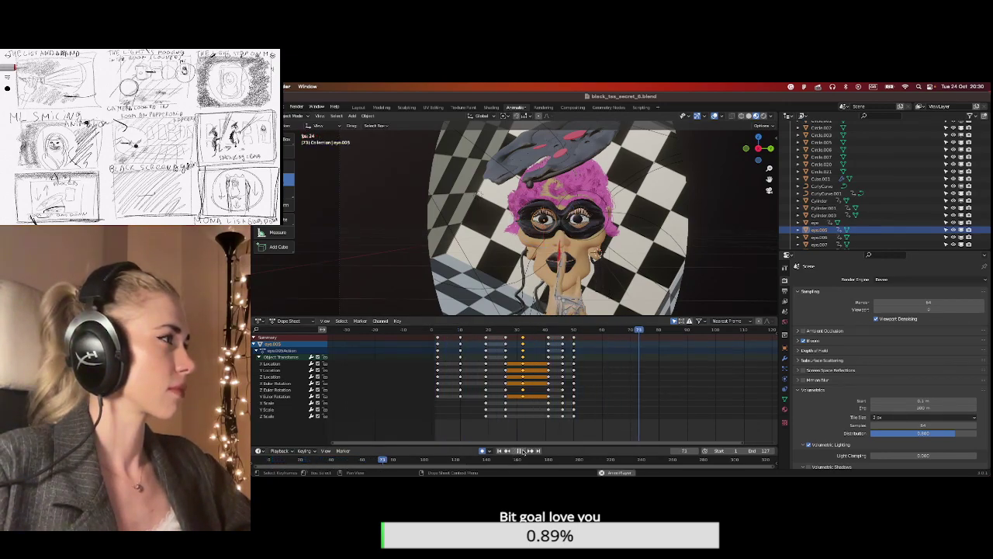
pyautogui.click(522, 450)
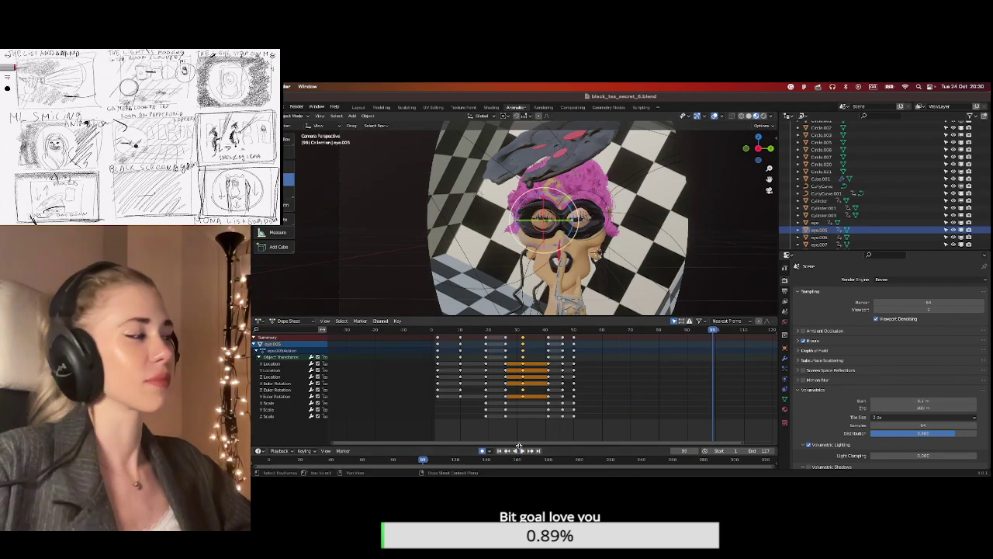
pyautogui.click(272, 106)
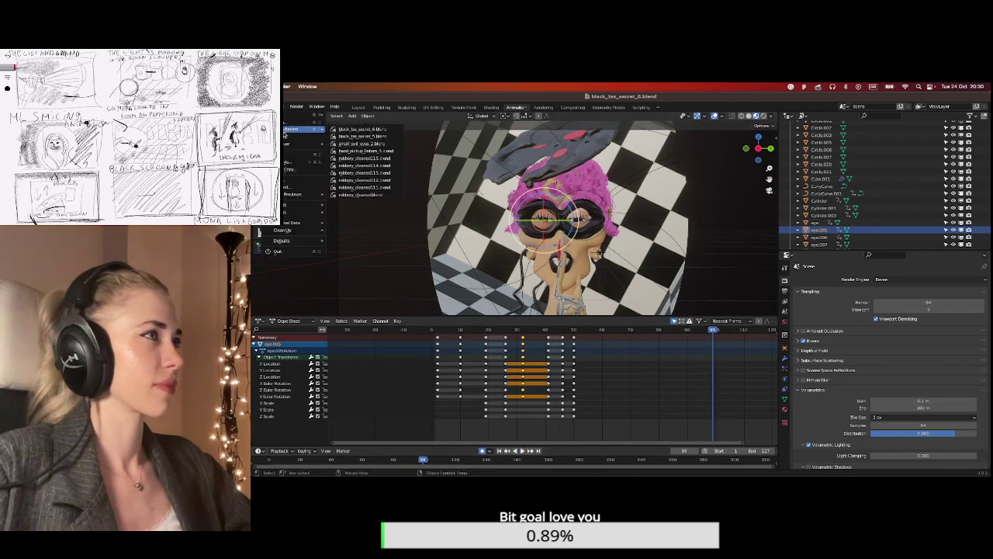
pyautogui.press('Escape')
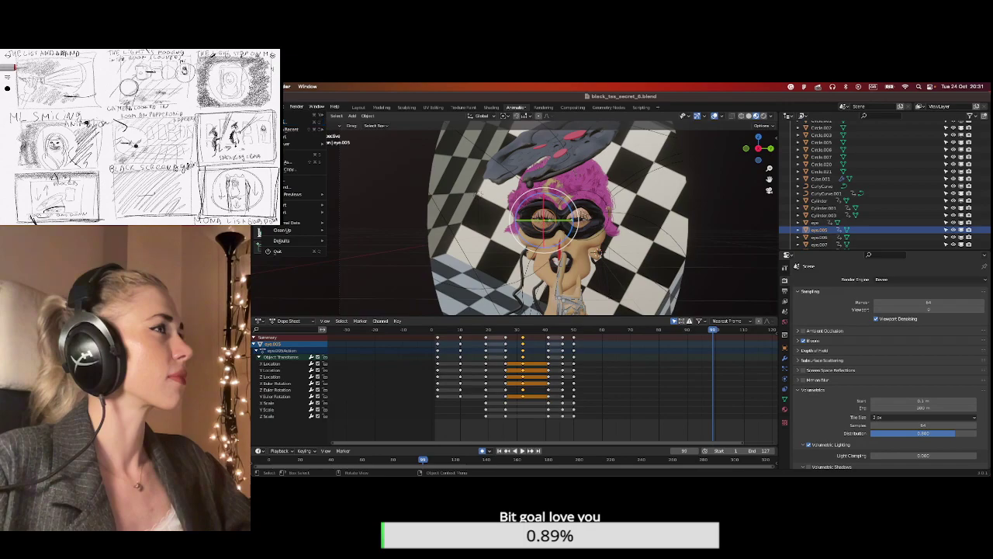
pyautogui.press('super+s')
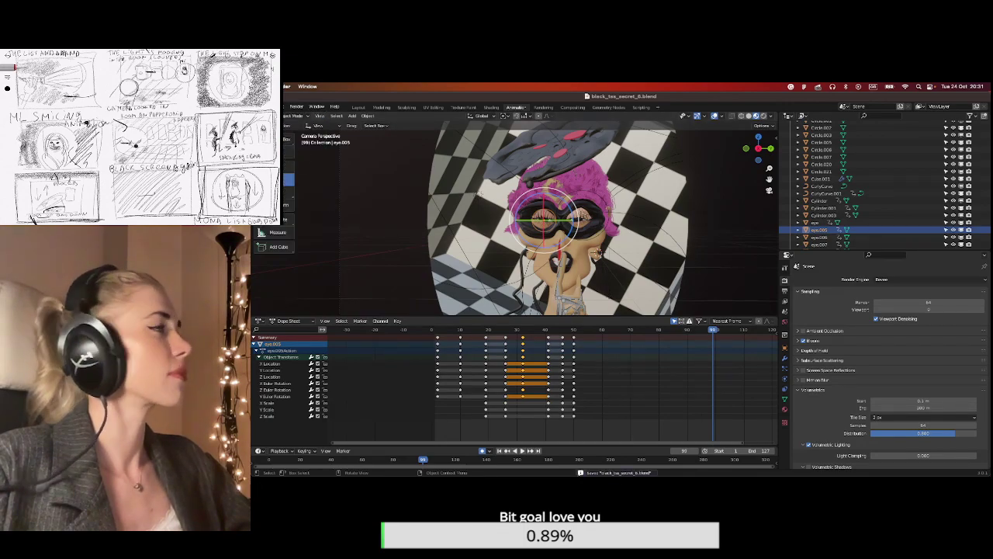
pyautogui.click(268, 106)
# Open robbery_cleaned115.blend from the in_the_louvre folder, then preview the rendered clip.
pyautogui.press('super+o')
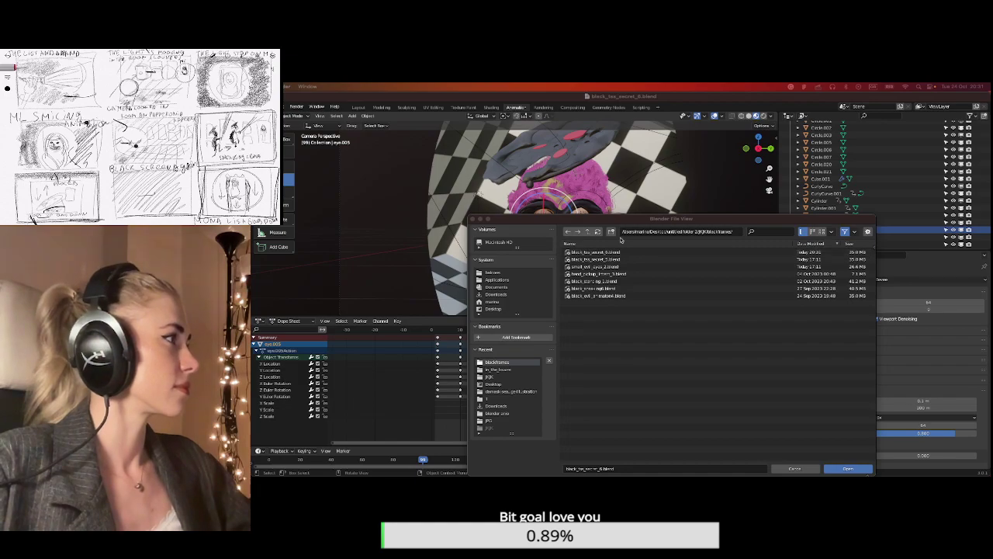
pyautogui.click(587, 232)
pyautogui.doubleClick(587, 259)
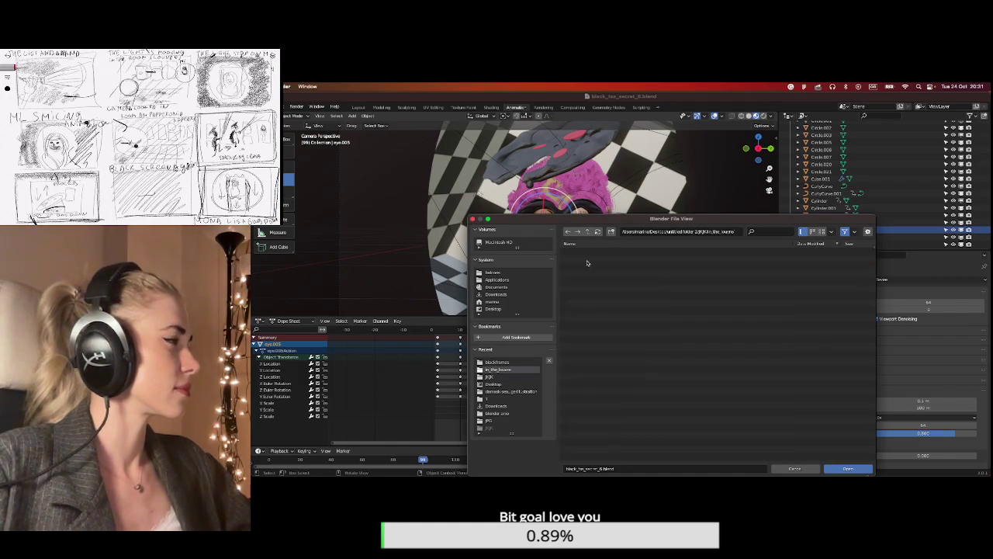
pyautogui.click(588, 252)
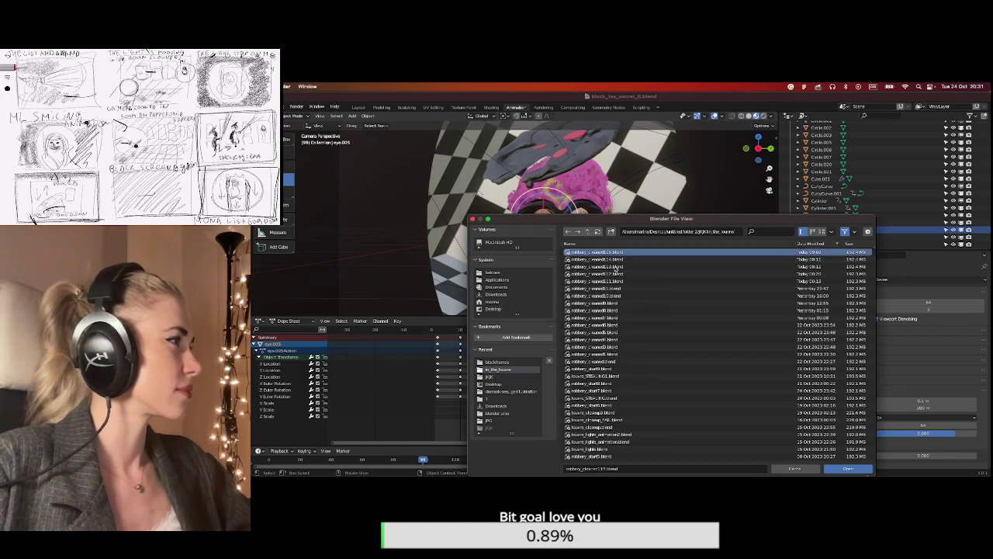
pyautogui.click(848, 469)
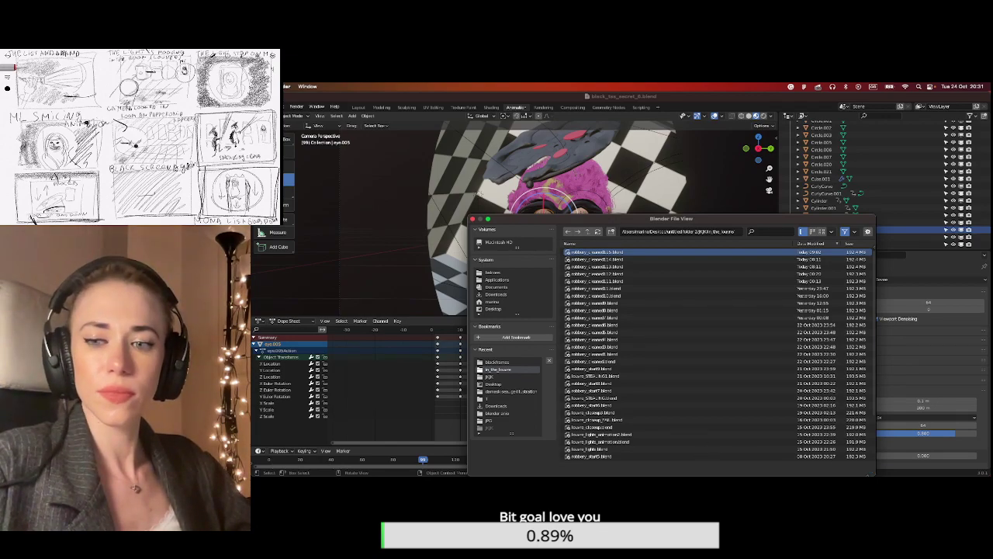
pyautogui.press('space')
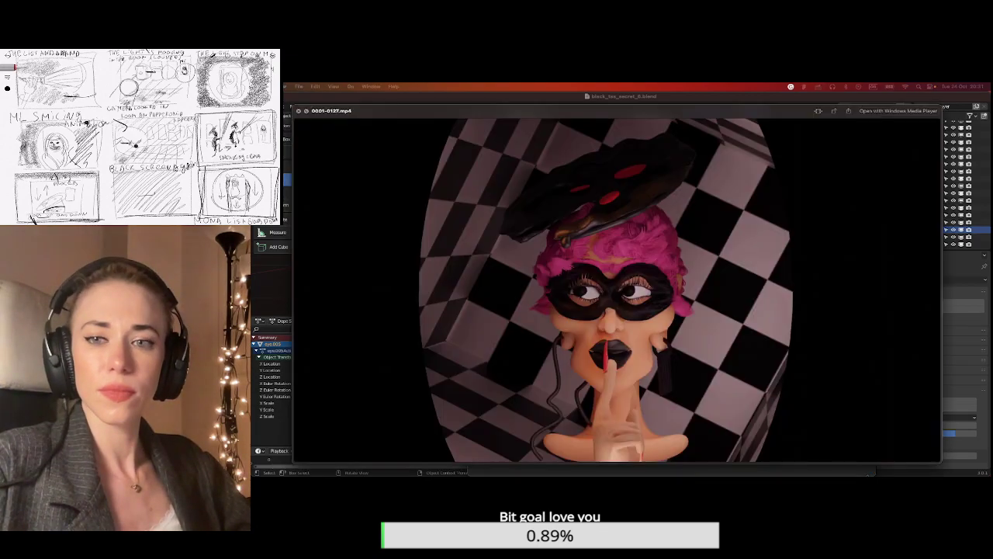
# Close the Quick Look preview of the 0001-0200.mp4 gallery render.
pyautogui.click(299, 111)
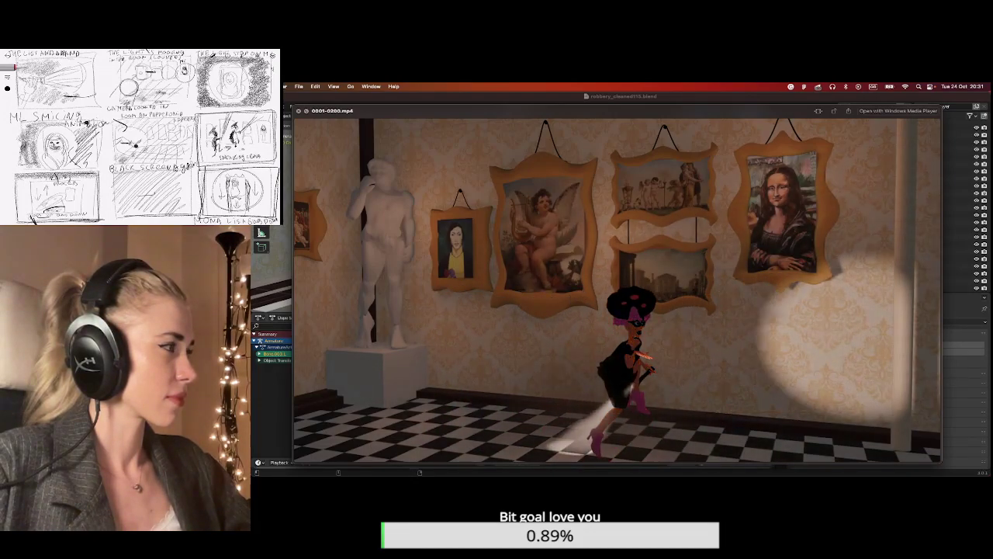
pyautogui.press('space')
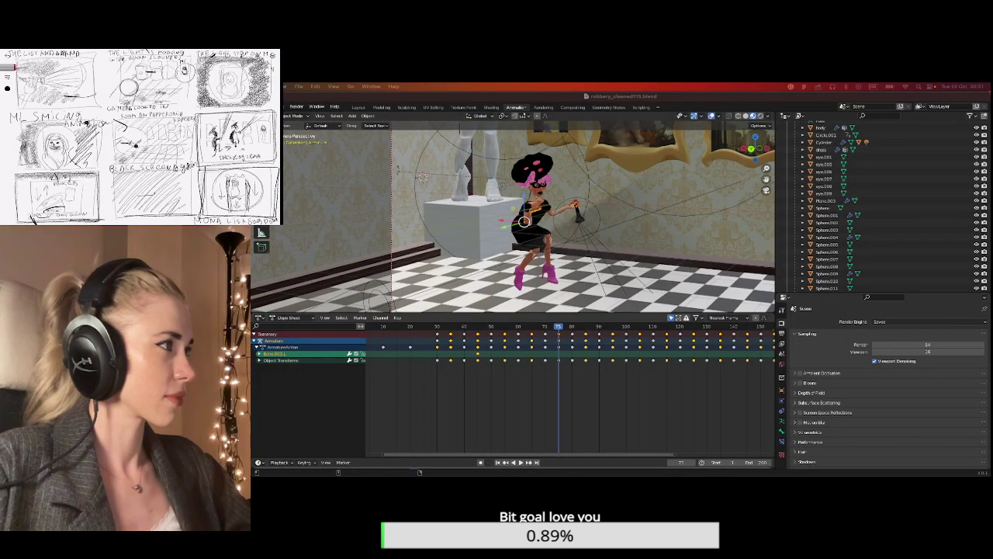
# Enlarge the 3D viewport over the Dope Sheet, reframe the gallery, and rewind to the first frame.
pyautogui.moveTo(509, 315); pyautogui.dragTo(518, 362)
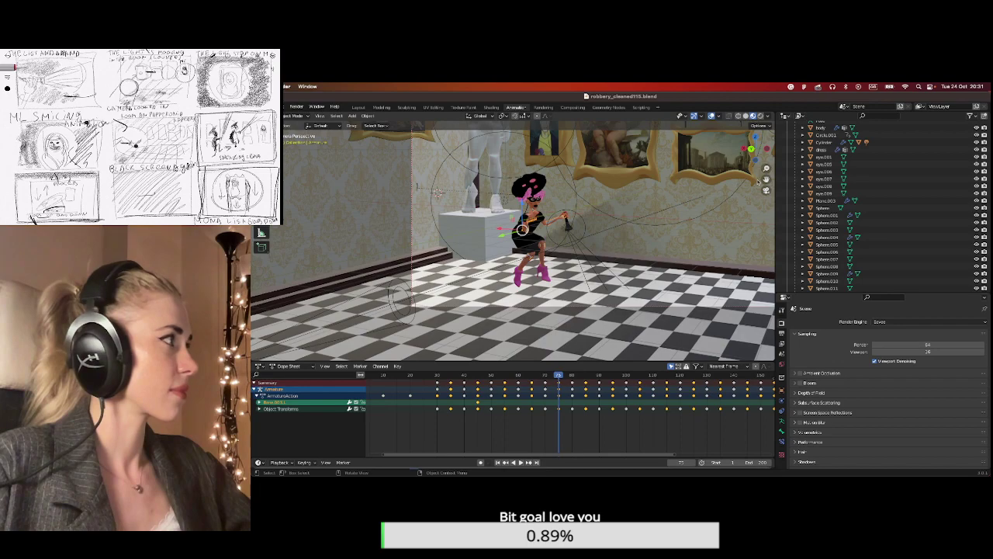
pyautogui.scroll(-5, 760, 180)
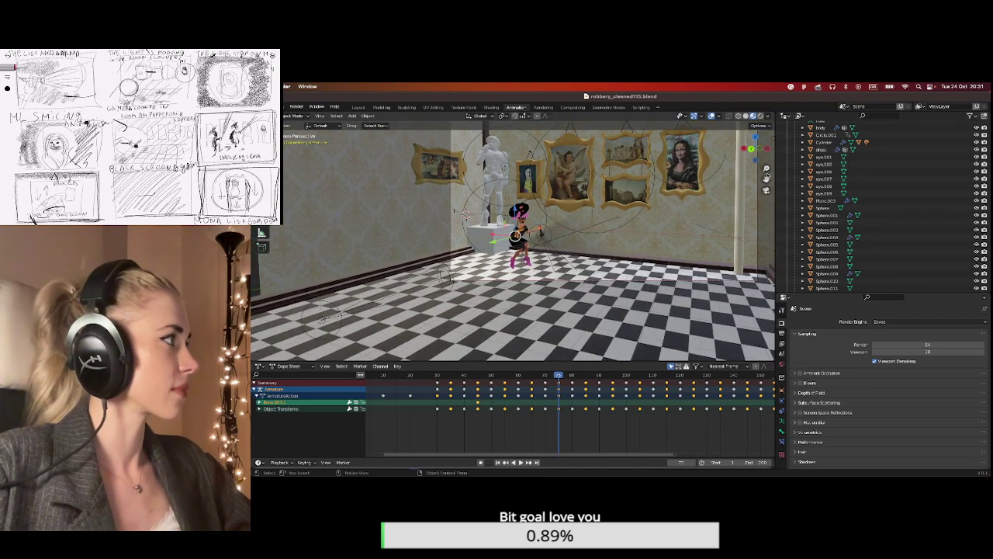
pyautogui.moveTo(766, 178); pyautogui.dragTo(766, 177)
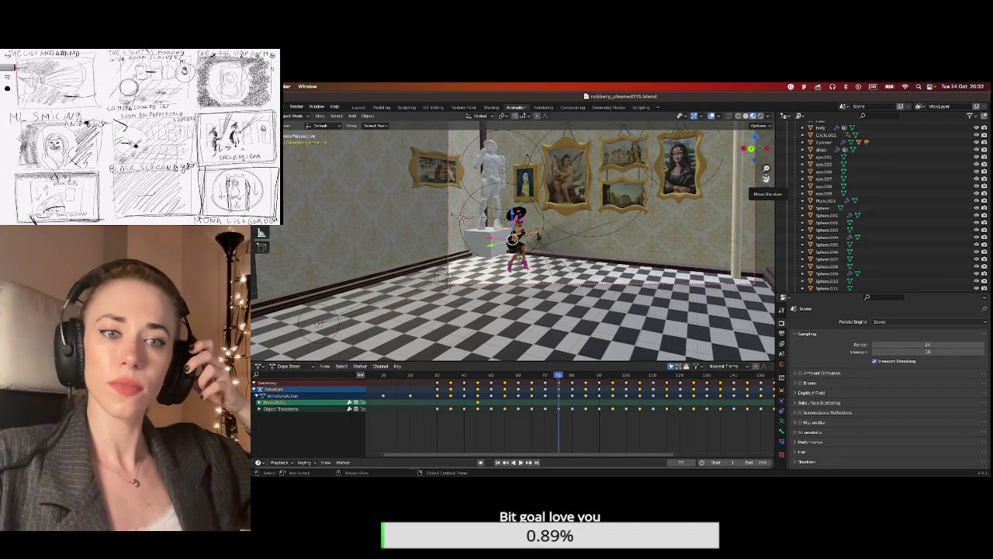
pyautogui.scroll(2, 443, 387)
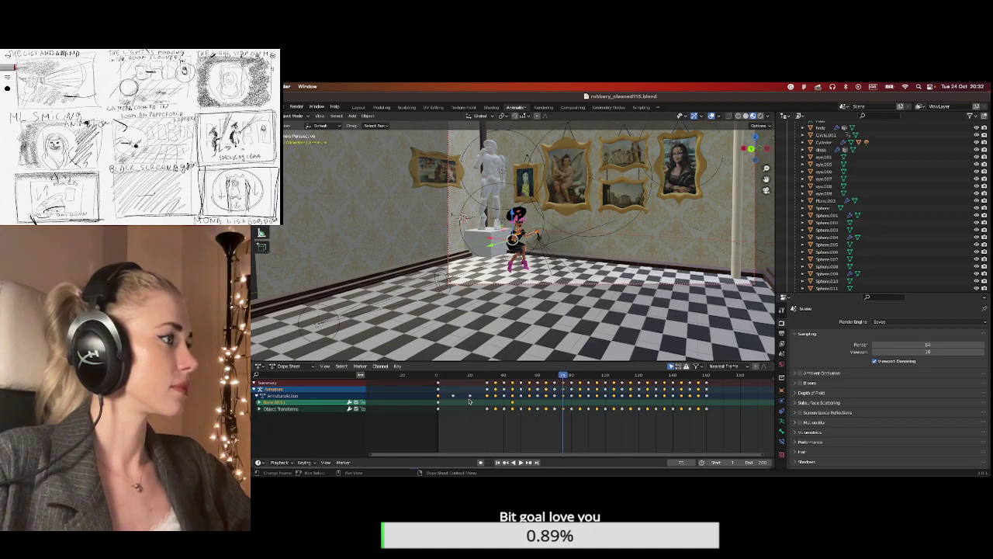
pyautogui.hotkey('shift', 'Left')
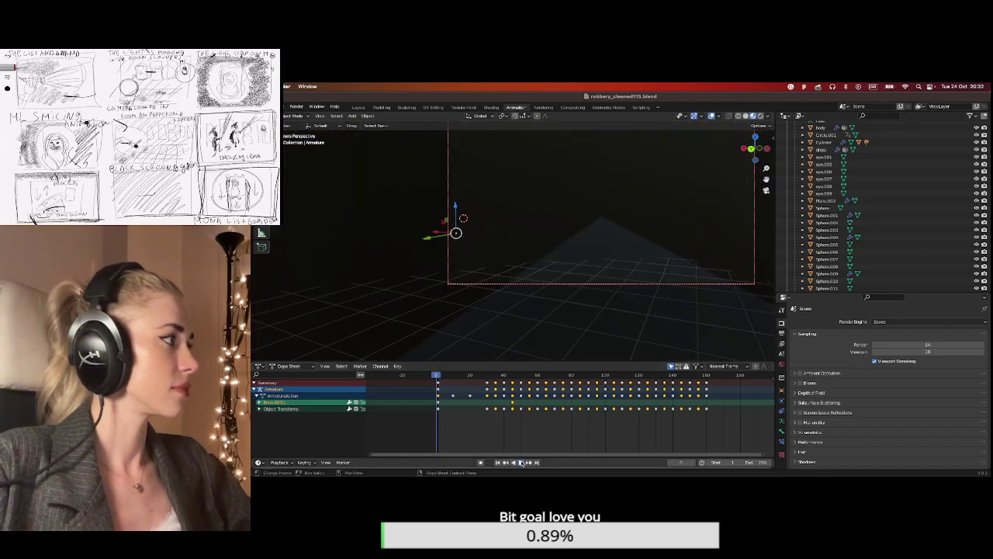
# Play the animation's opening, recentre the character, and stop on her raised-arm pose at frame 50.
pyautogui.press('space')
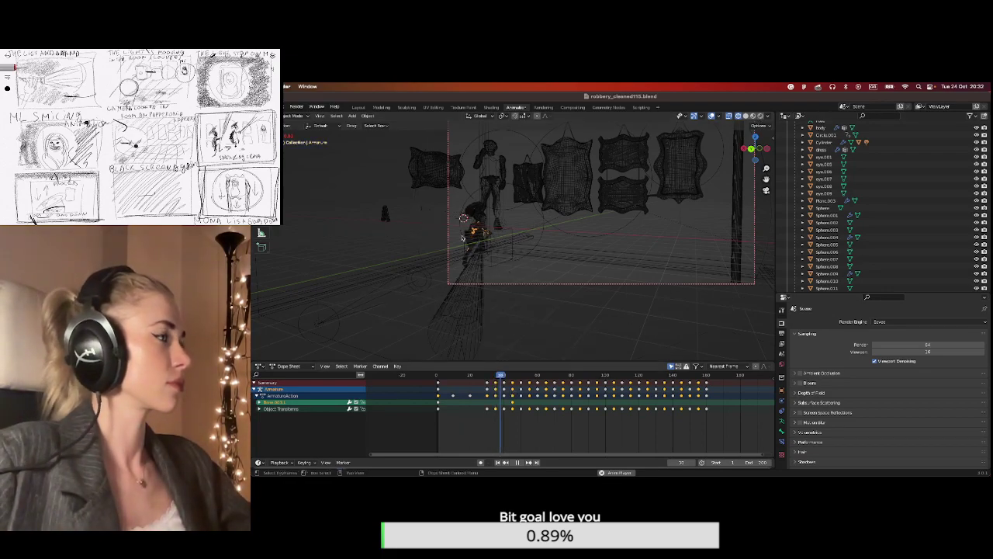
pyautogui.click(518, 461)
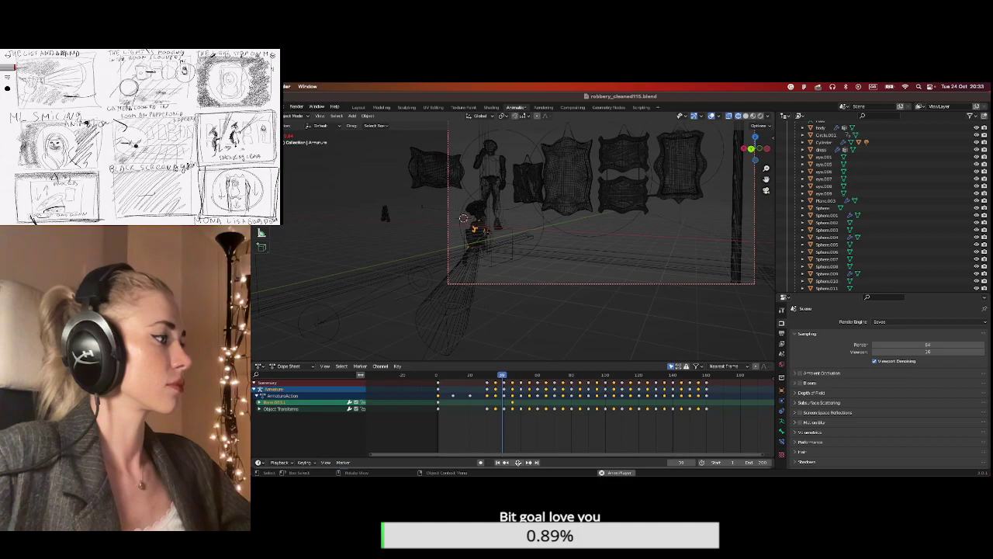
pyautogui.click(518, 461)
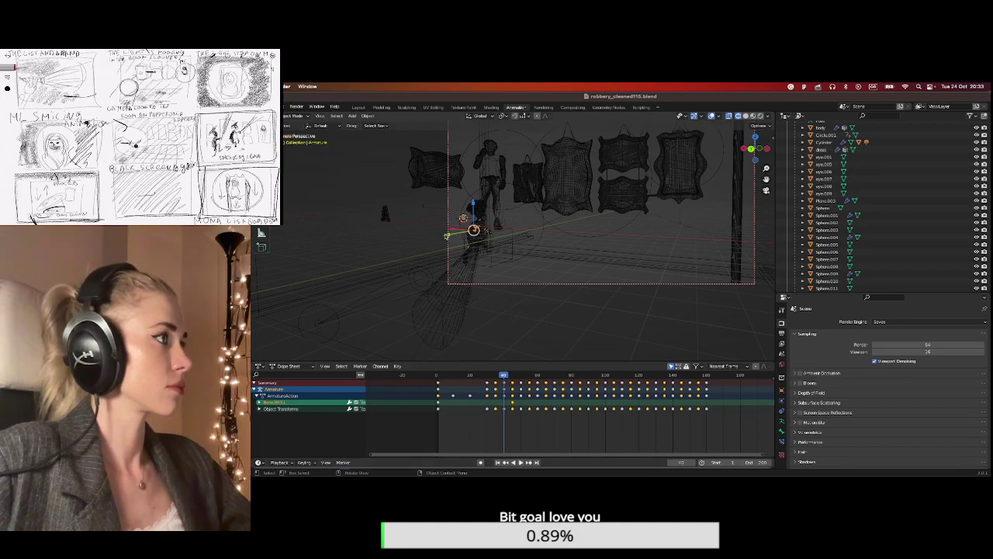
pyautogui.scroll(4, 457, 237)
pyautogui.moveTo(766, 177); pyautogui.dragTo(863, 184)
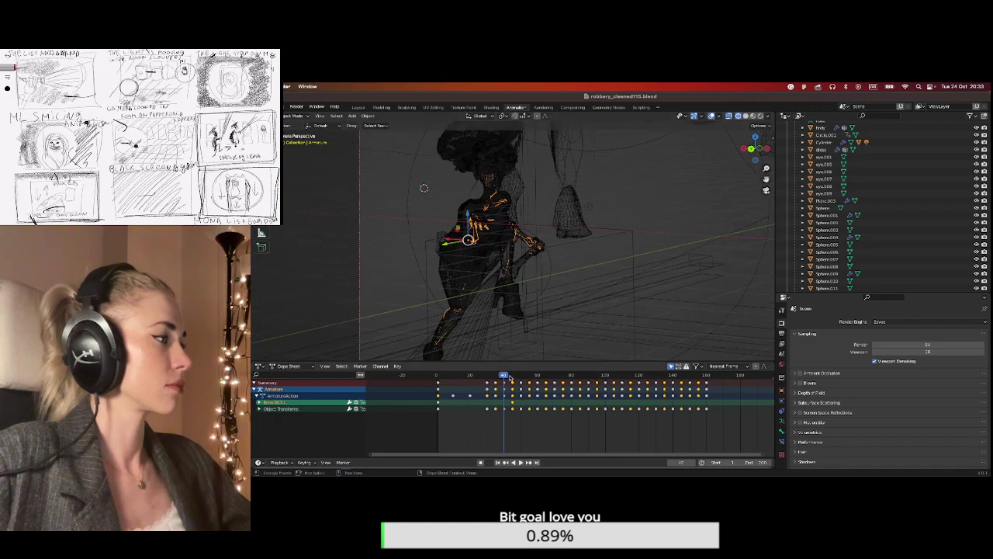
pyautogui.press('space')
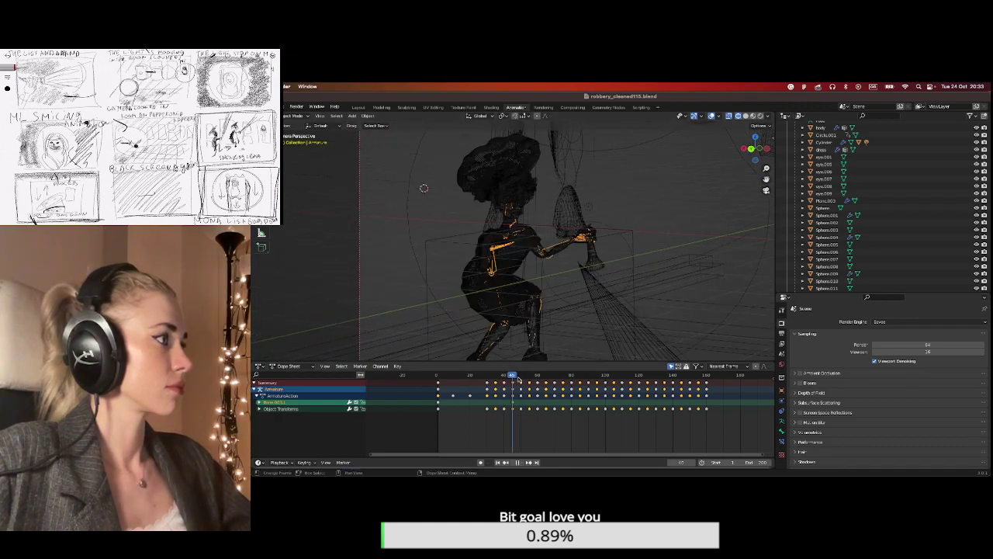
pyautogui.press('space')
pyautogui.click(521, 376)
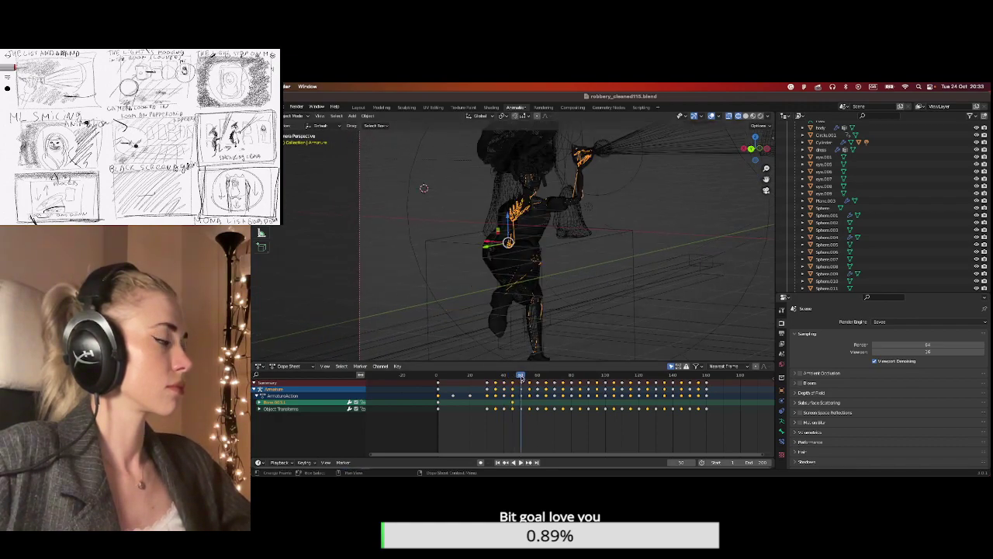
pyautogui.scroll(-2, 543, 387)
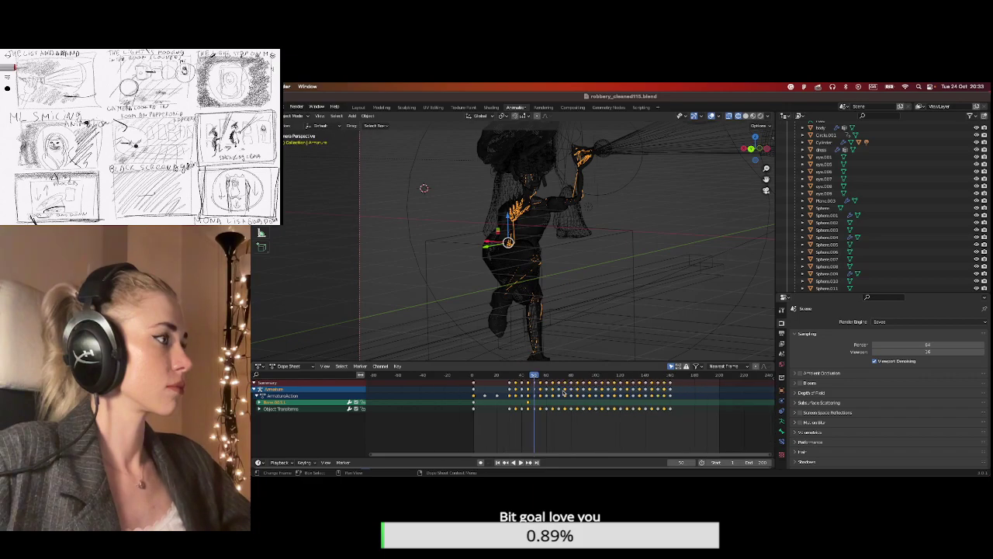
# Switch to Solid shading and jump to frame 160, framing the character's crouched pose.
pyautogui.click(746, 115)
pyautogui.scroll(-2, 660, 237)
pyautogui.scroll(-4, 660, 237)
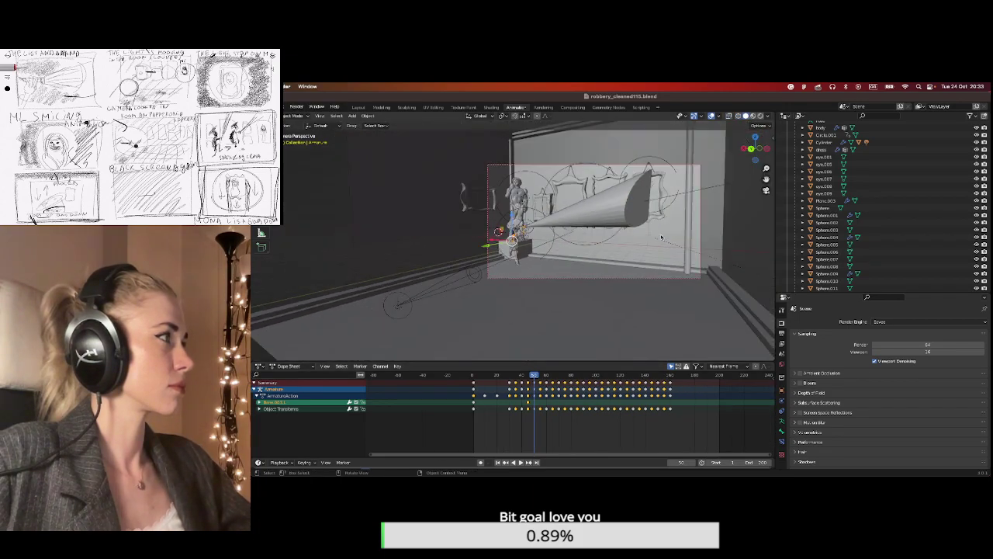
pyautogui.moveTo(766, 179); pyautogui.dragTo(647, 338)
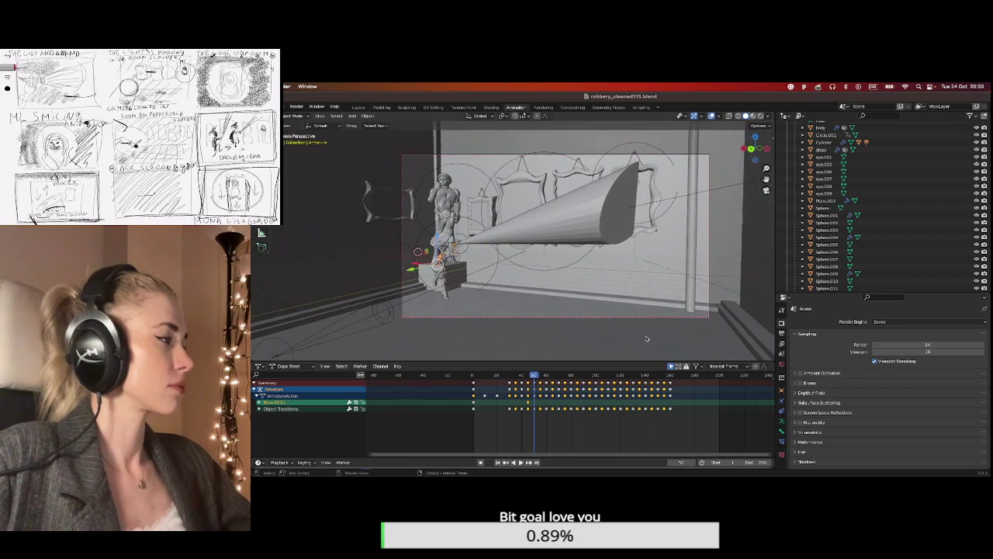
pyautogui.click(670, 376)
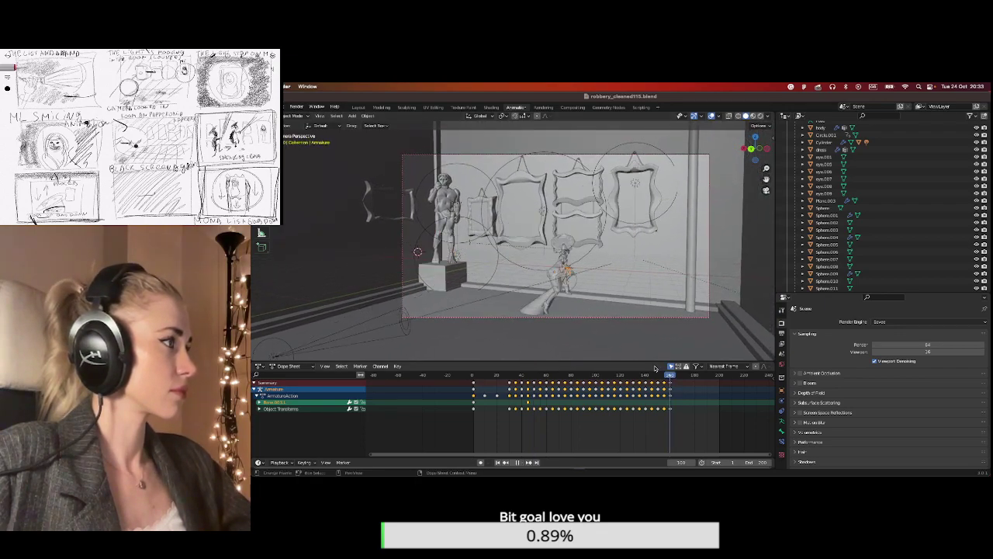
pyautogui.scroll(5, 693, 250)
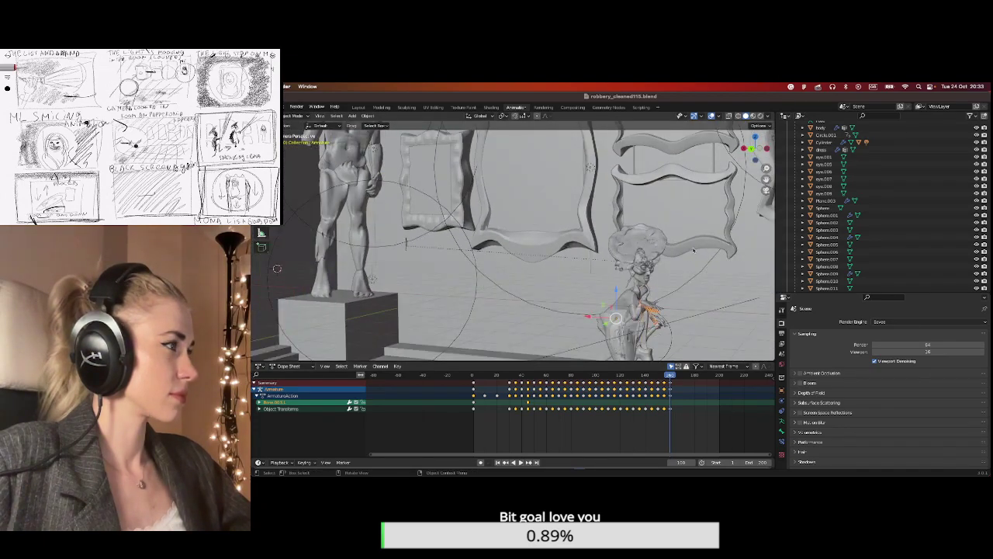
pyautogui.moveTo(766, 178); pyautogui.dragTo(626, 148)
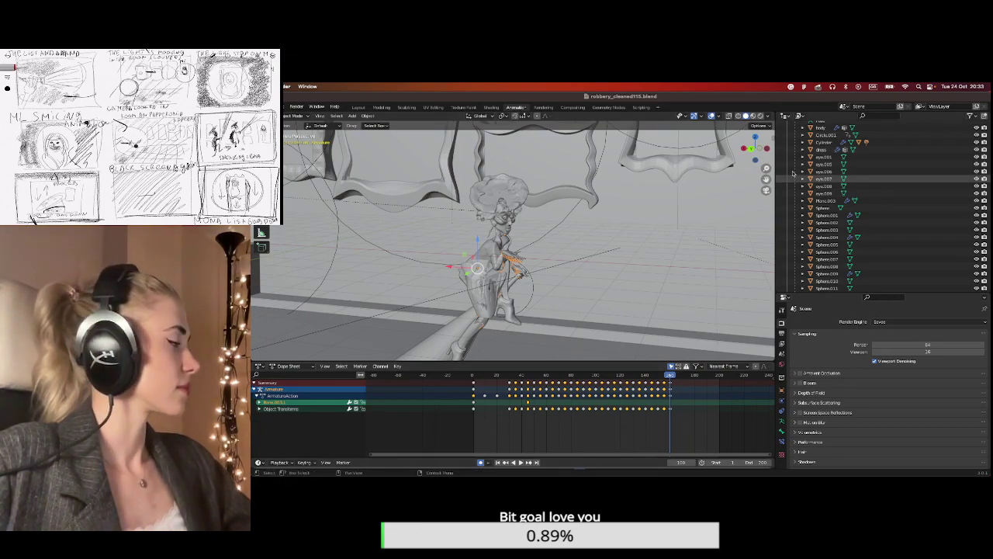
pyautogui.scroll(3, 931, 178)
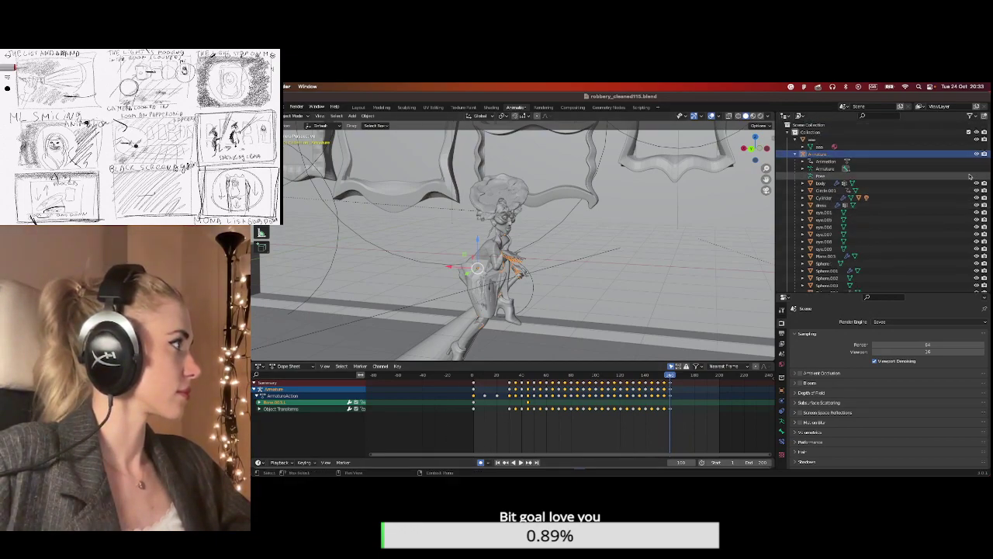
pyautogui.click(976, 184)
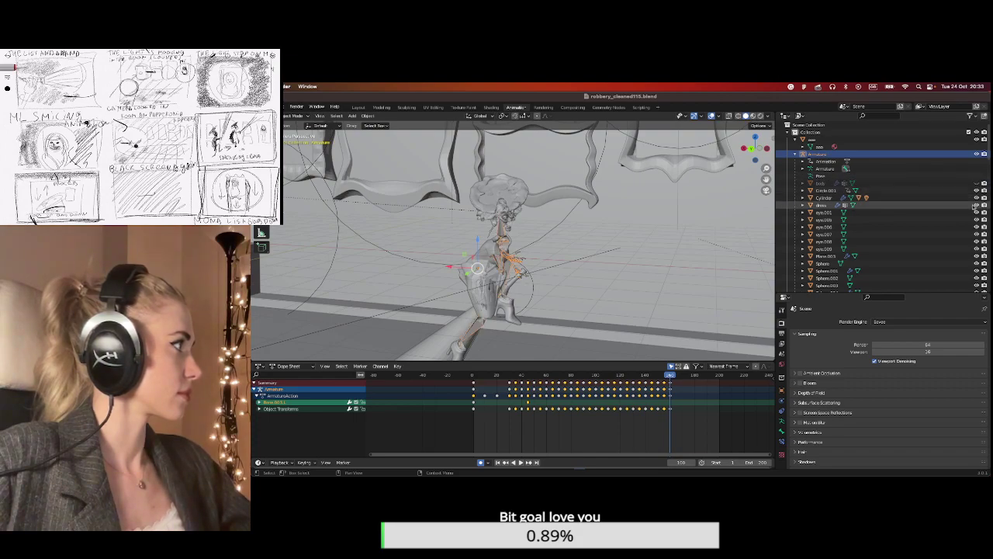
pyautogui.click(976, 205)
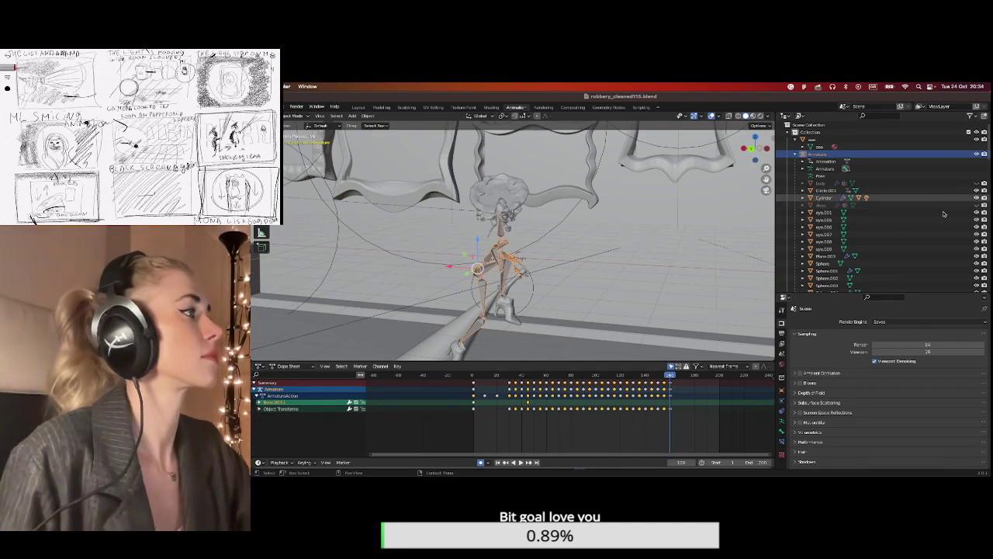
pyautogui.moveTo(589, 248); pyautogui.dragTo(621, 228, button='middle')
pyautogui.scroll(-4, 621, 228)
pyautogui.scroll(5, 614, 231)
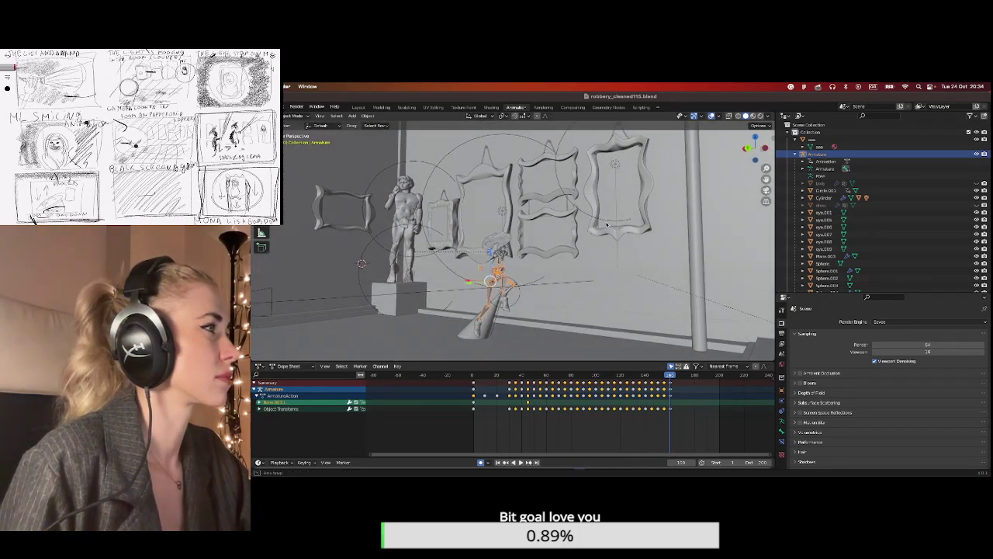
pyautogui.moveTo(766, 179)
pyautogui.mouseDown()
pyautogui.moveTo(785, 166)
pyautogui.moveTo(767, 180)
pyautogui.mouseUp()
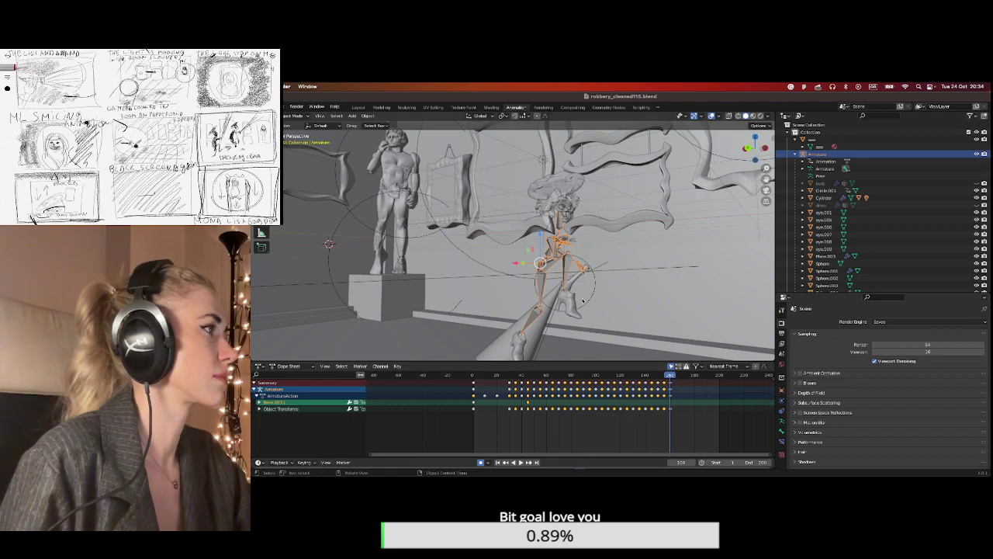
pyautogui.moveTo(765, 179); pyautogui.dragTo(745, 117)
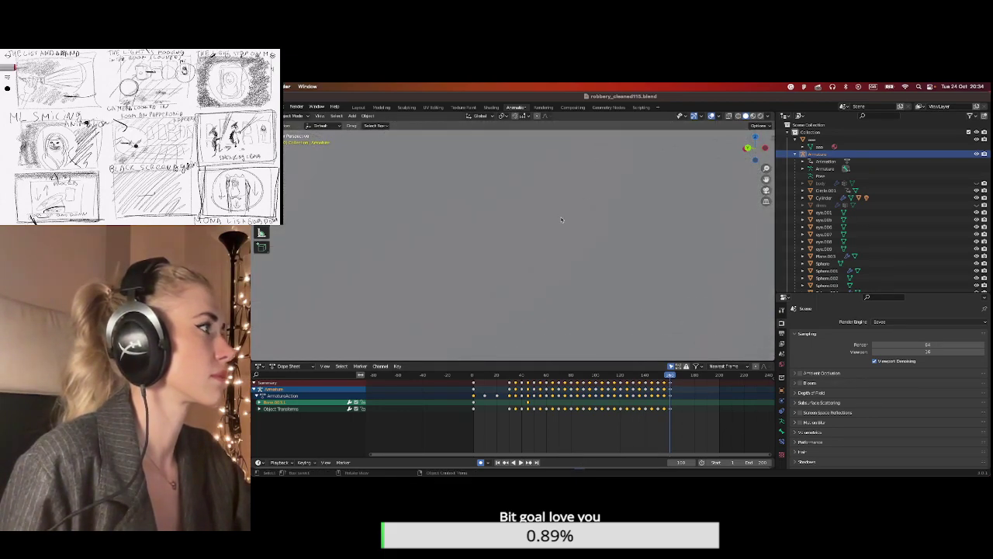
pyautogui.scroll(-10, 563, 262)
pyautogui.moveTo(503, 257); pyautogui.dragTo(643, 213, button='middle')
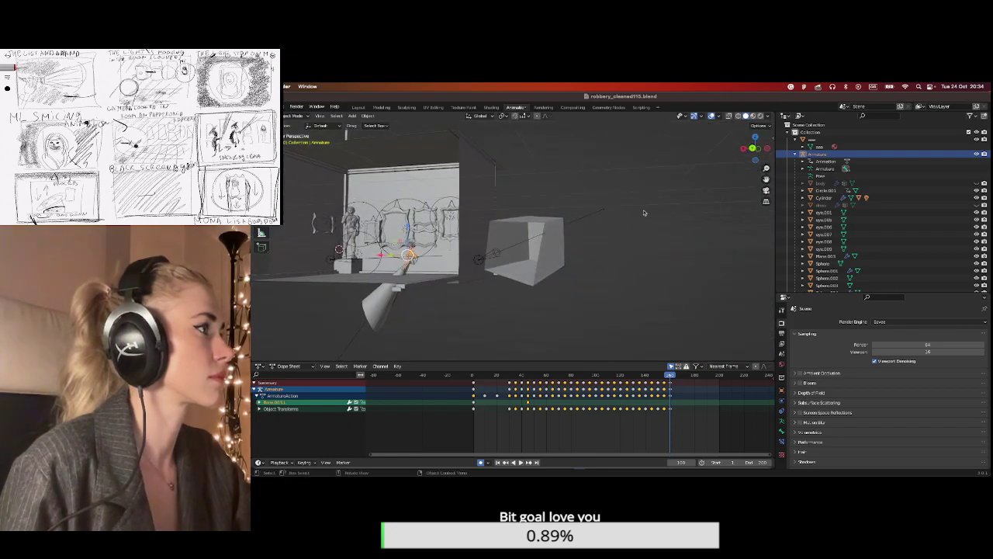
pyautogui.scroll(8, 587, 286)
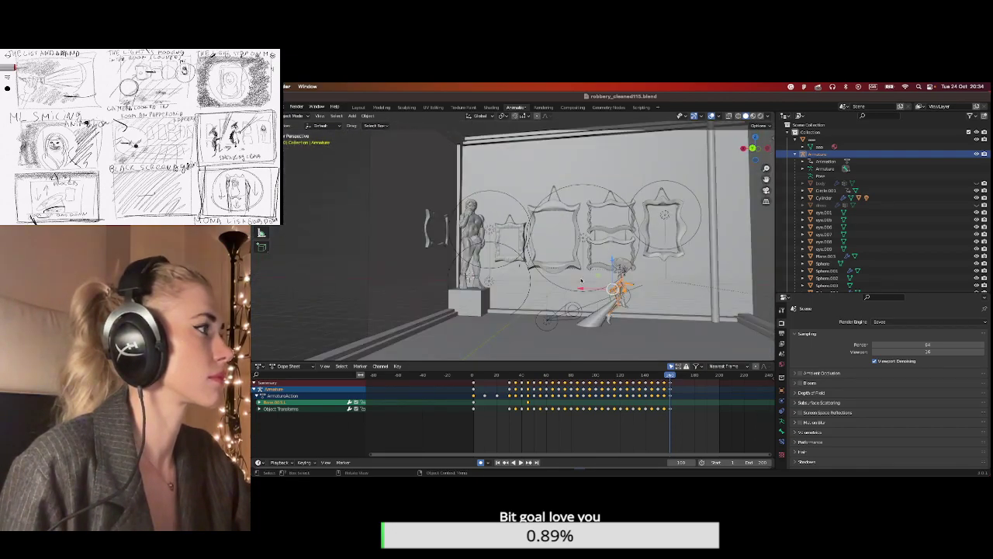
pyautogui.scroll(3, 586, 286)
pyautogui.moveTo(586, 286); pyautogui.dragTo(531, 302, button='middle')
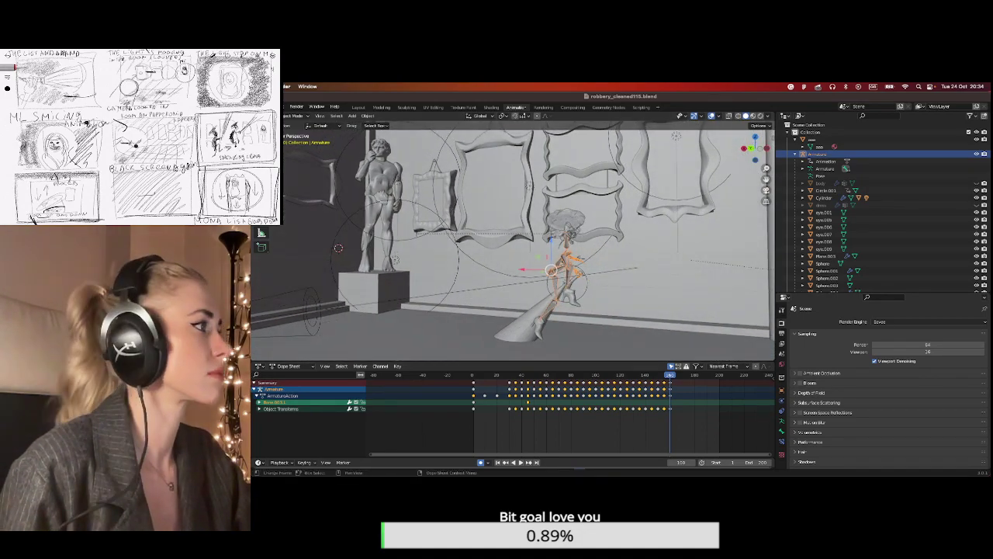
pyautogui.scroll(2, 543, 256)
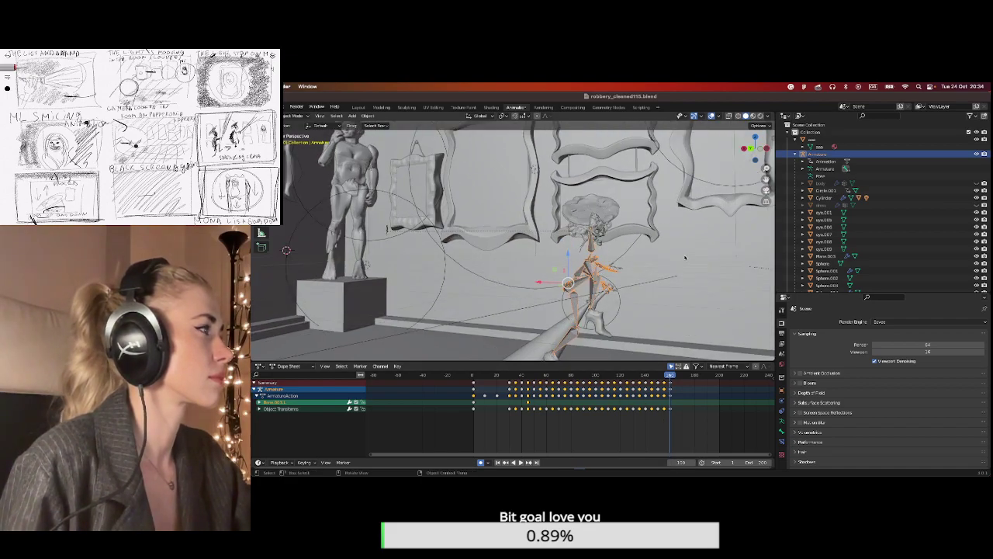
pyautogui.moveTo(528, 302); pyautogui.dragTo(571, 283, button='middle')
pyautogui.scroll(-3, 590, 291)
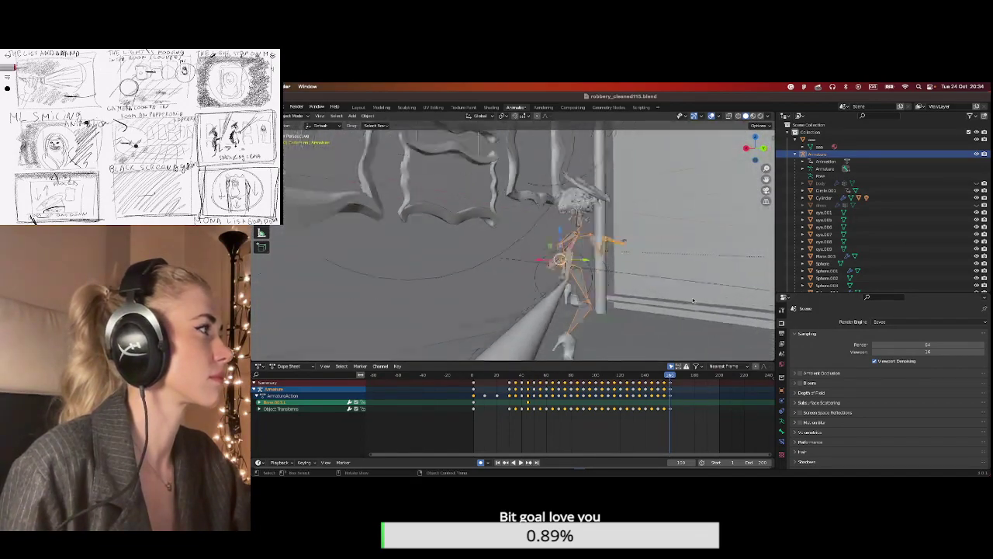
pyautogui.scroll(8, 543, 304)
pyautogui.scroll(-8, 543, 304)
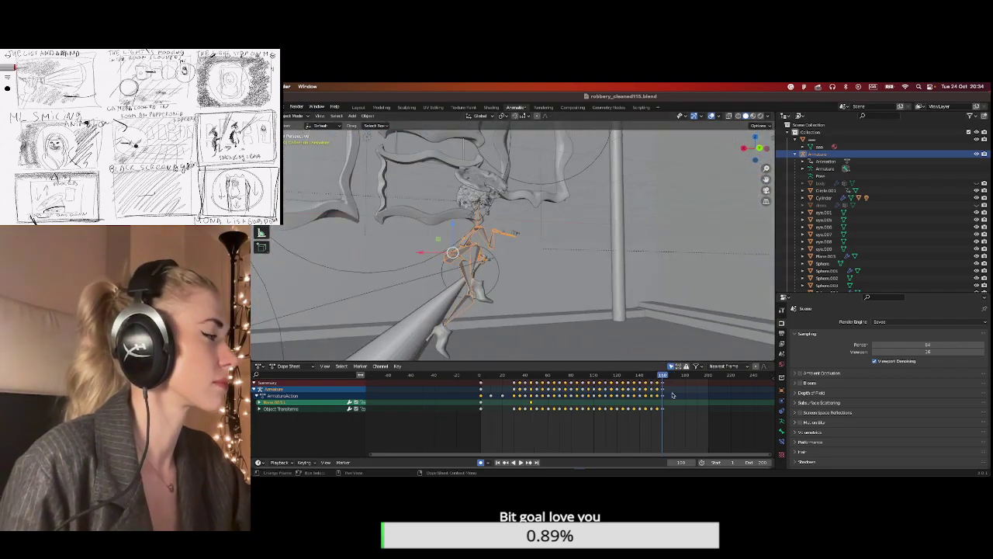
pyautogui.scroll(2, 668, 399)
pyautogui.keyDown('ctrl'); pyautogui.hscroll(5, 584, 458); pyautogui.keyUp('ctrl')
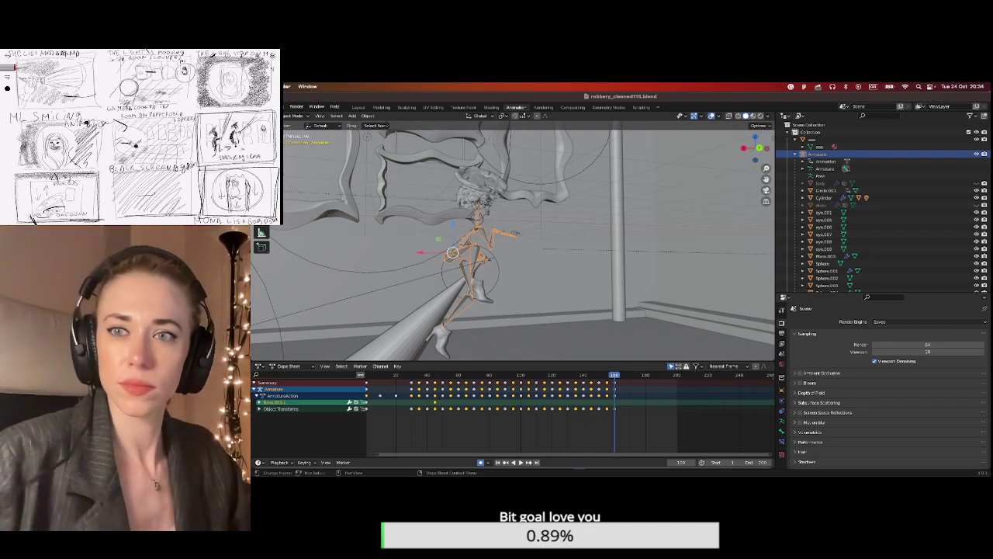
pyautogui.press('space')
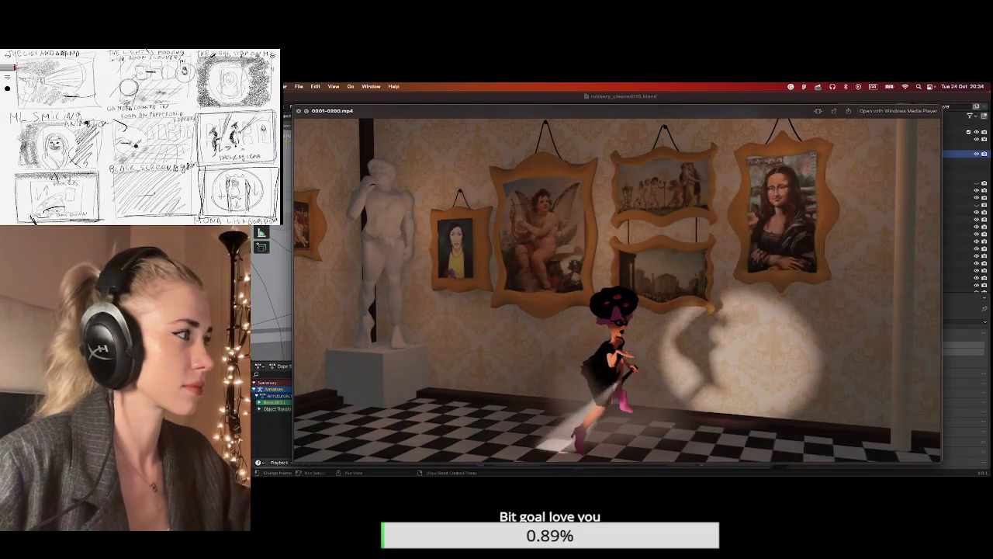
pyautogui.press('space')
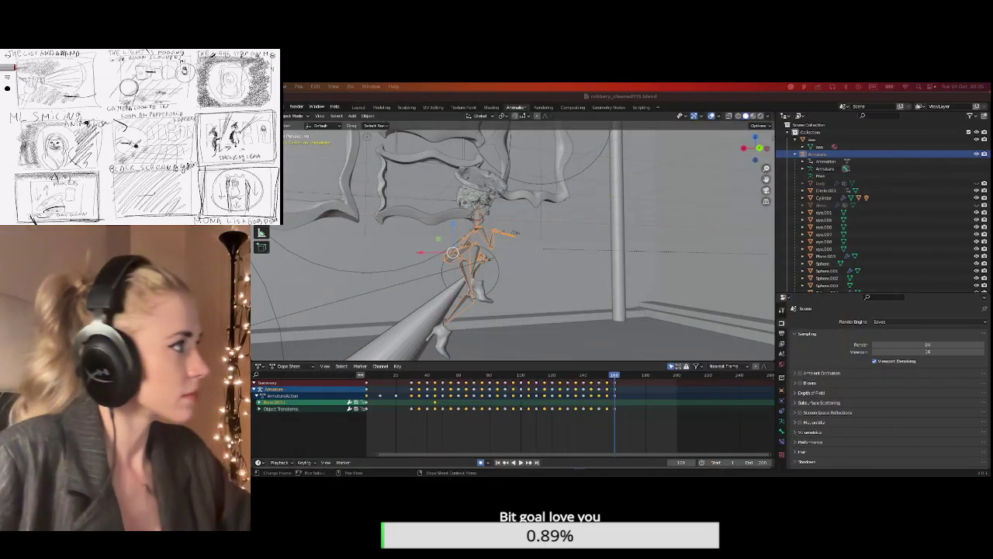
# Orbit to face the mirror frame, enter Pose Mode, and select the character's arm bone.
pyautogui.scroll(3, 602, 442)
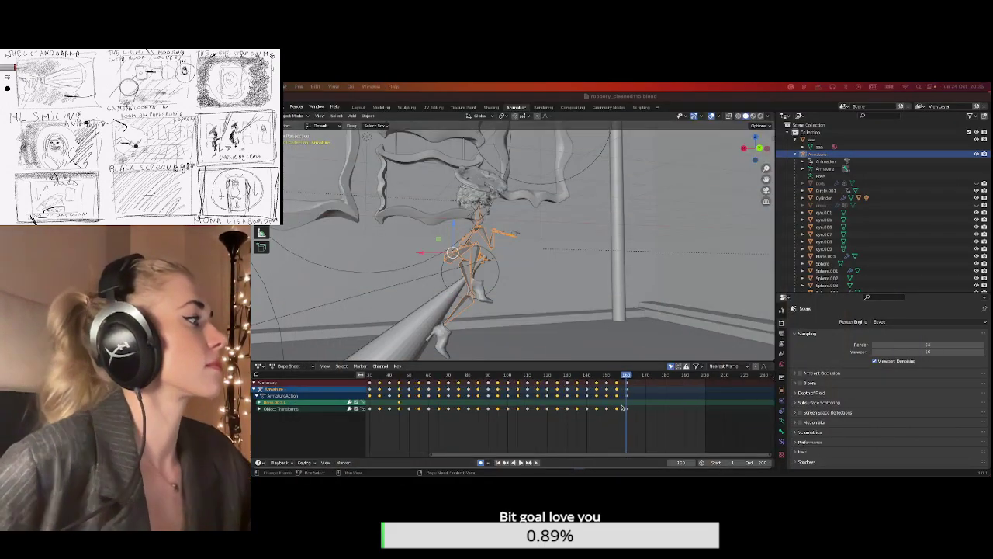
pyautogui.scroll(3, 566, 458)
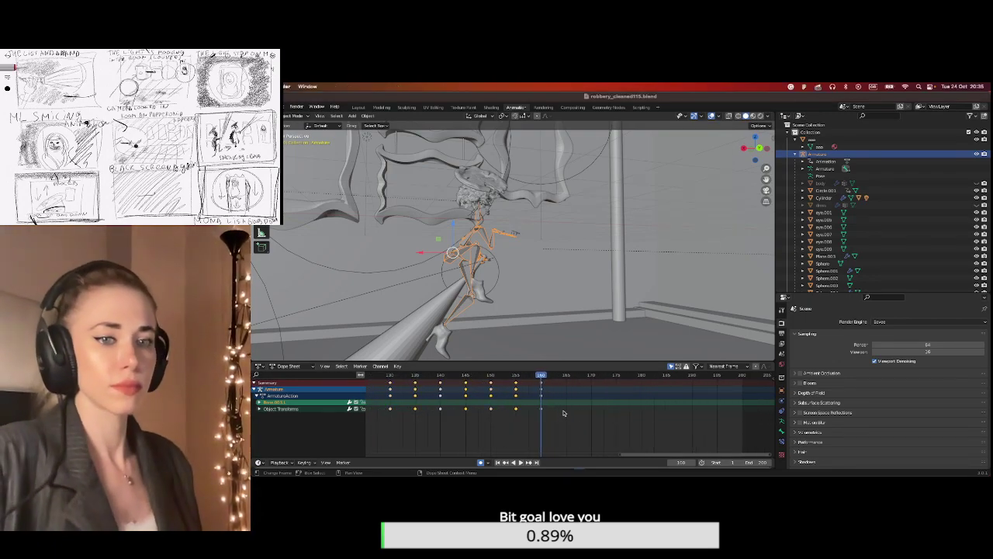
pyautogui.moveTo(512, 287); pyautogui.dragTo(474, 291, button='middle')
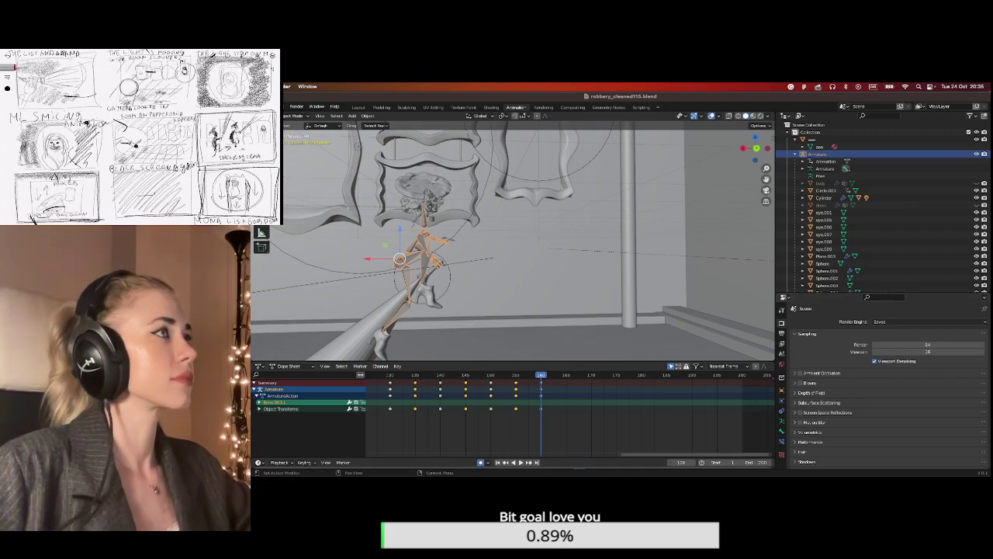
pyautogui.click(294, 116)
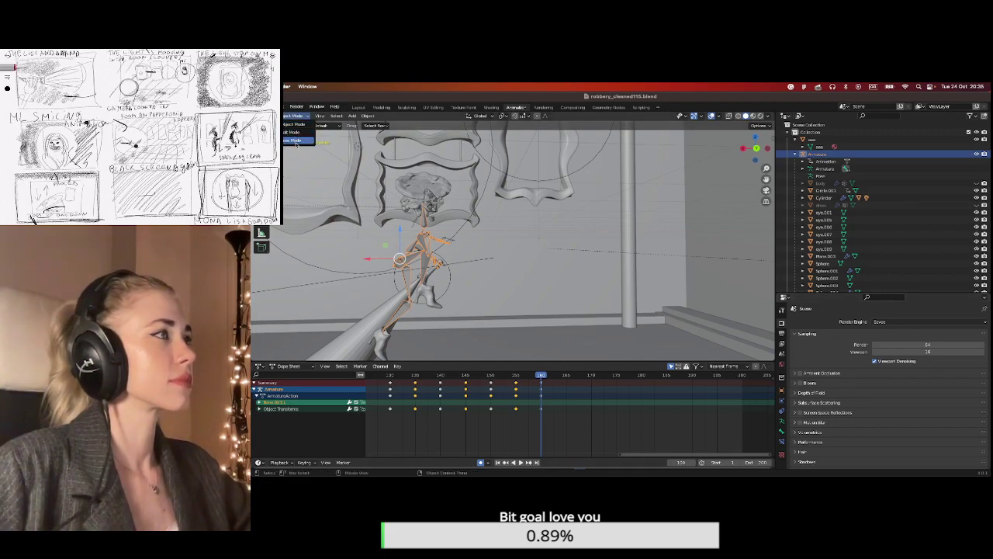
pyautogui.click(298, 141)
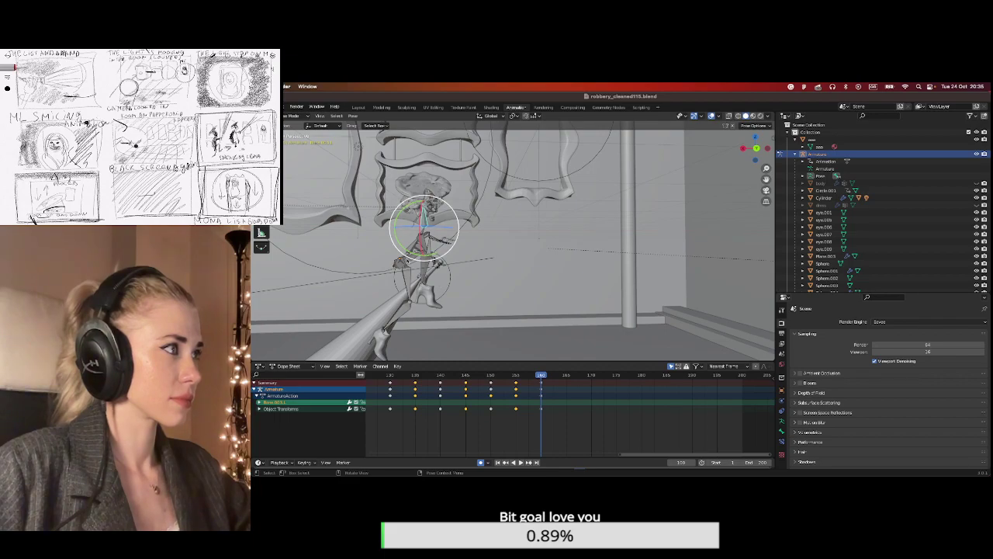
pyautogui.click(407, 262)
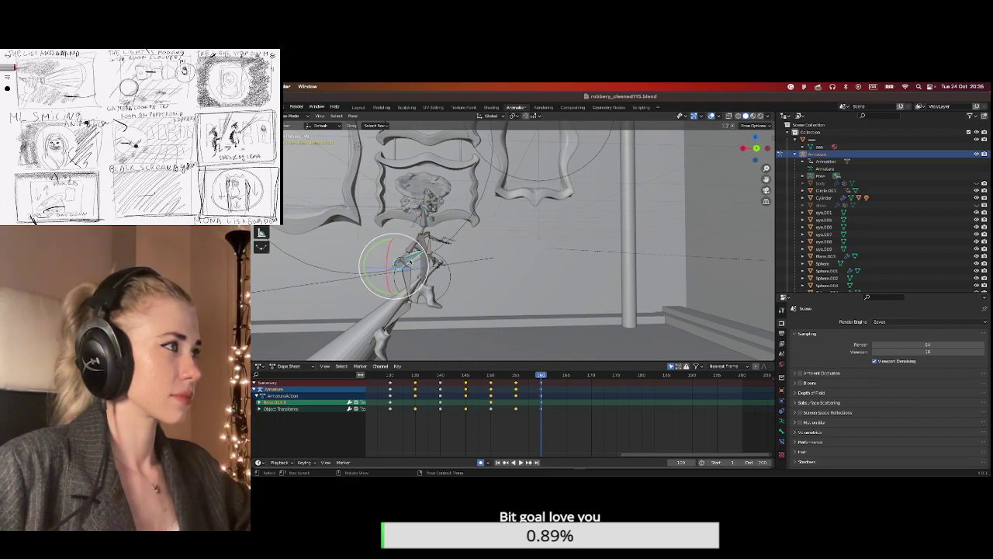
# At frame 162, rotate the arm bone and a second arm bone into new angles.
pyautogui.click(567, 376)
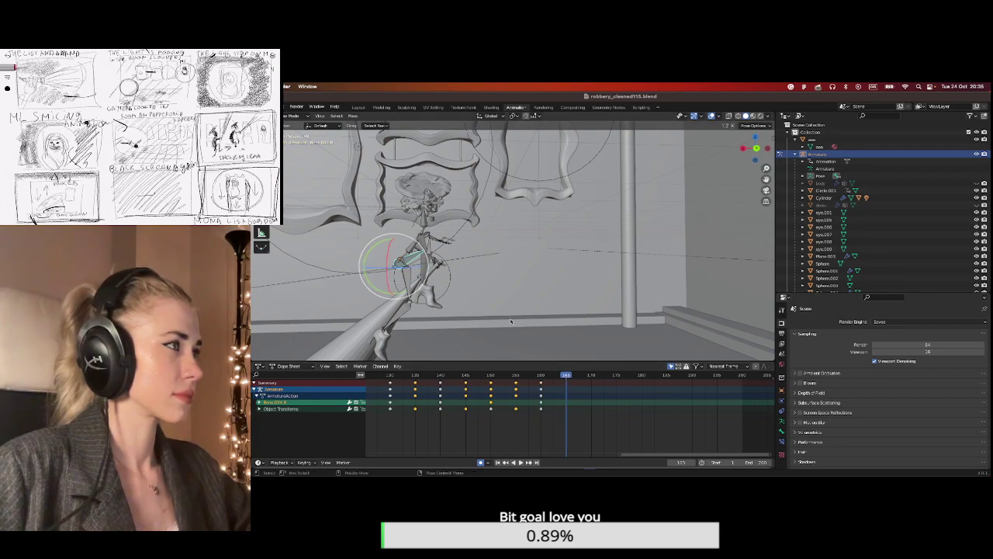
pyautogui.scroll(3, 514, 382)
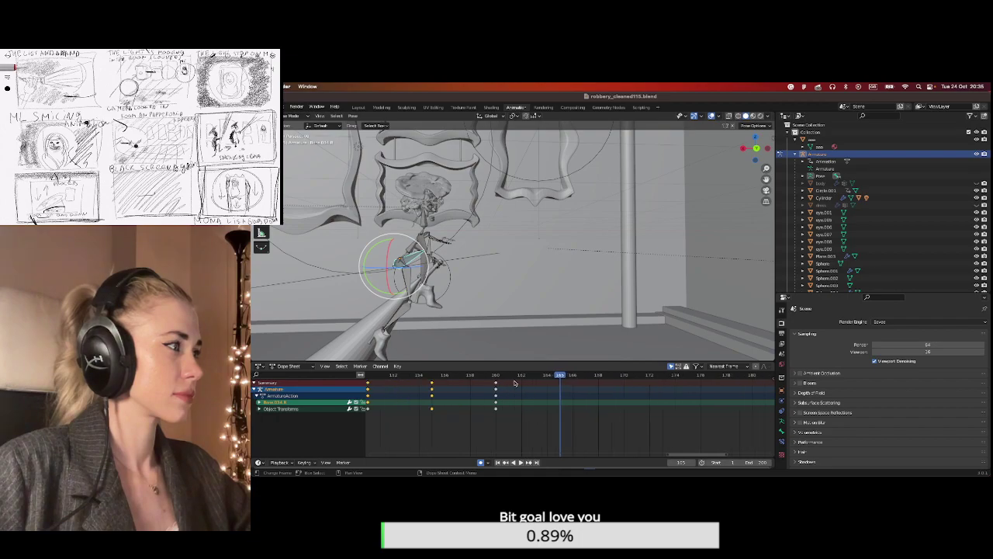
pyautogui.click(522, 377)
pyautogui.press('space')
pyautogui.press('space')
pyautogui.moveTo(392, 243); pyautogui.dragTo(408, 289)
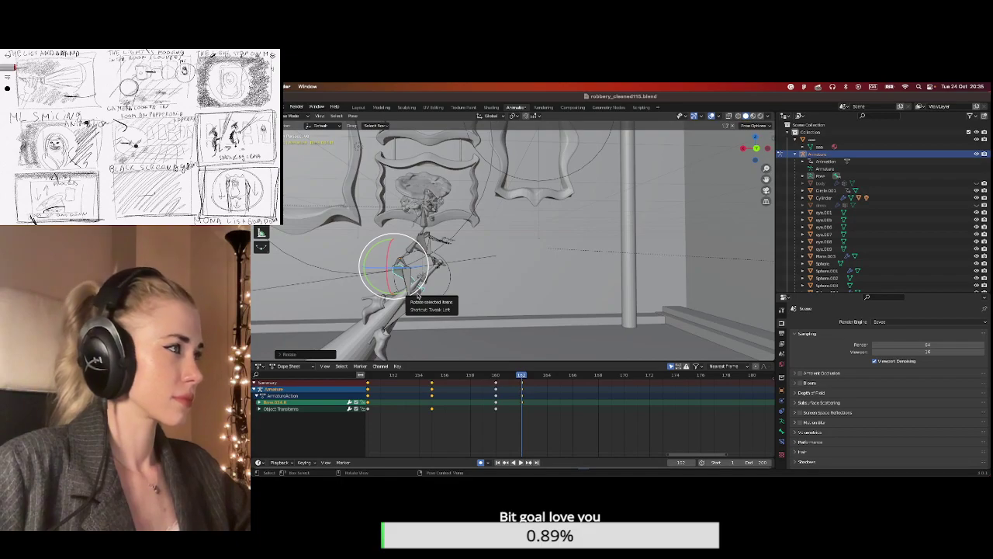
pyautogui.click(418, 294)
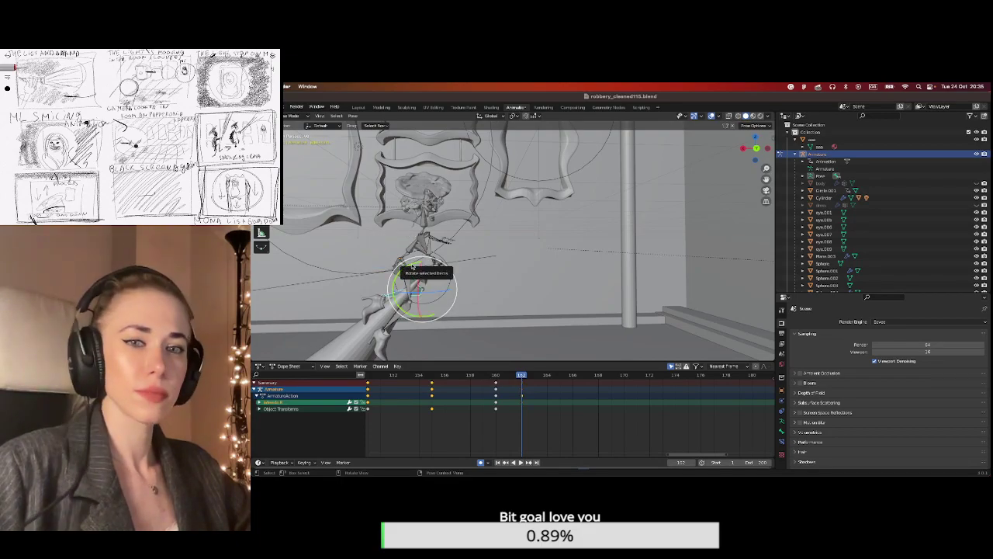
pyautogui.moveTo(412, 266); pyautogui.dragTo(382, 289)
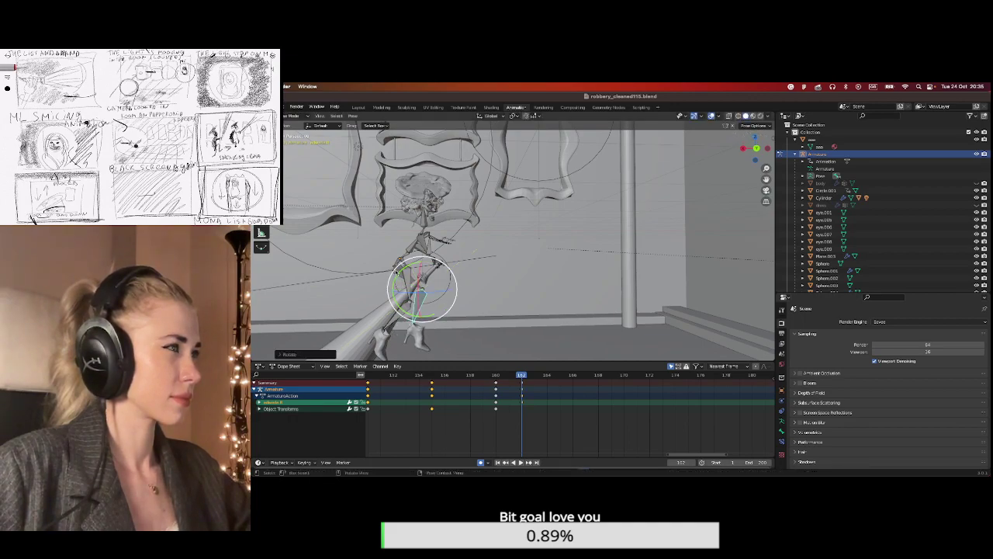
pyautogui.moveTo(398, 281); pyautogui.dragTo(501, 283, button='middle')
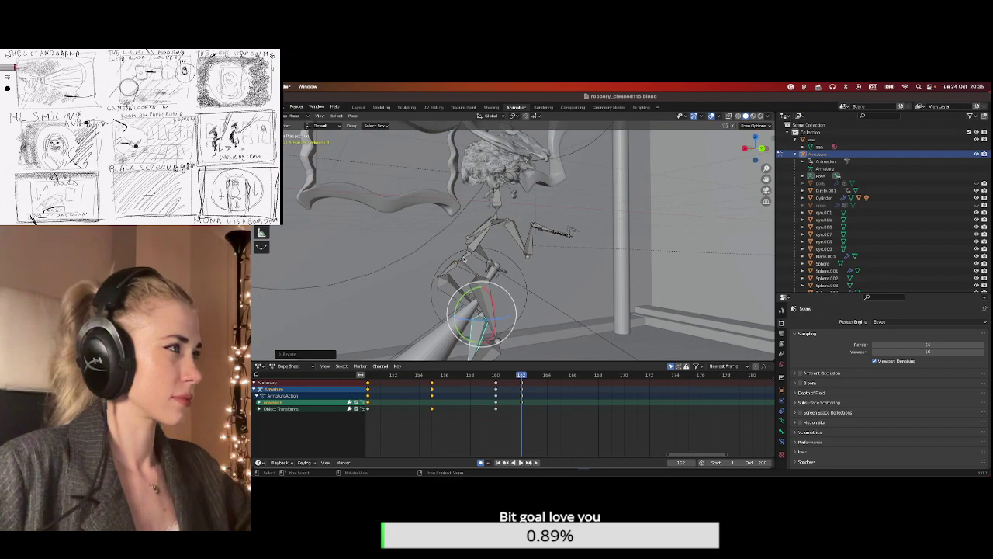
# Rotate another arm bone around global Y, then rotate the lower arm bone.
pyautogui.click(466, 255)
pyautogui.press('r')
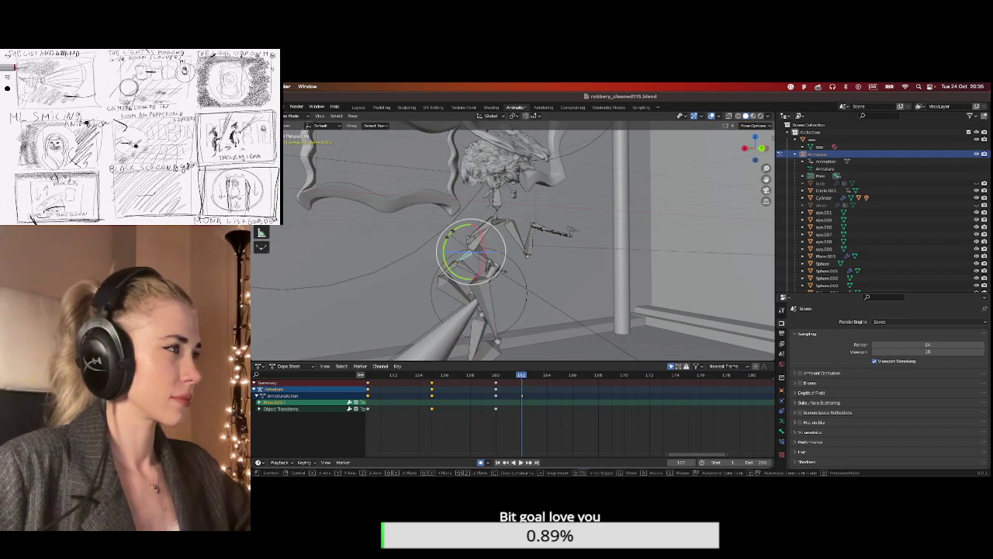
pyautogui.press('y')
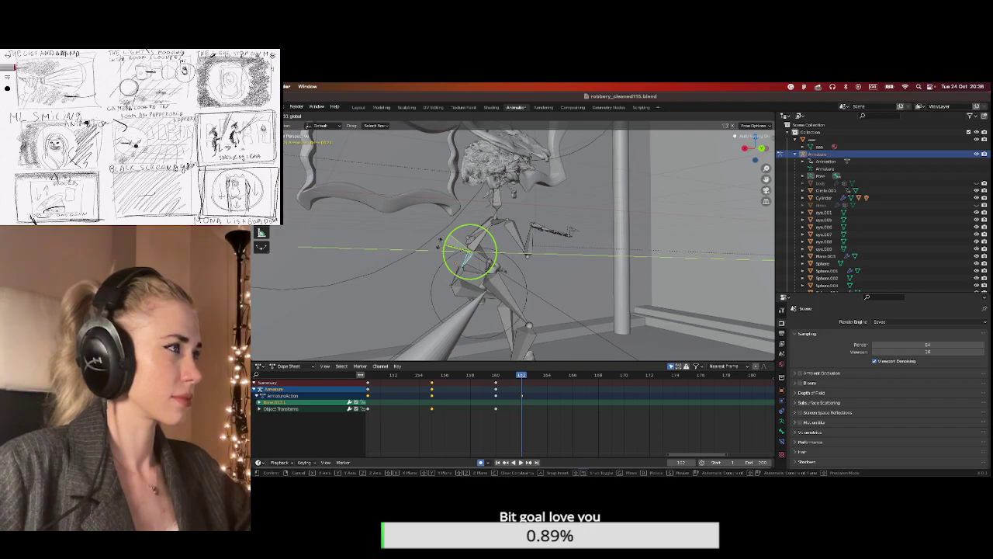
pyautogui.click(440, 242)
pyautogui.moveTo(440, 243); pyautogui.dragTo(481, 293, button='middle')
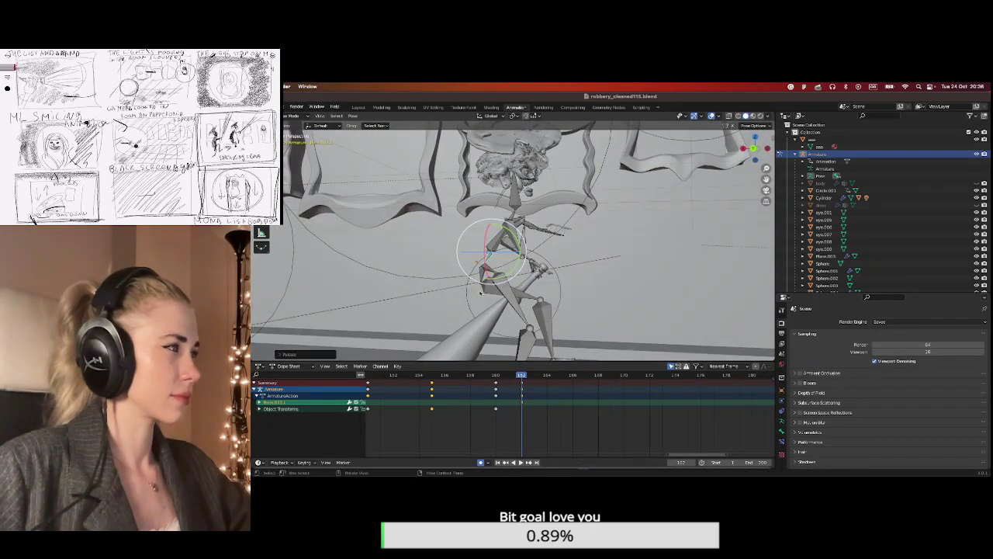
pyautogui.click(489, 289)
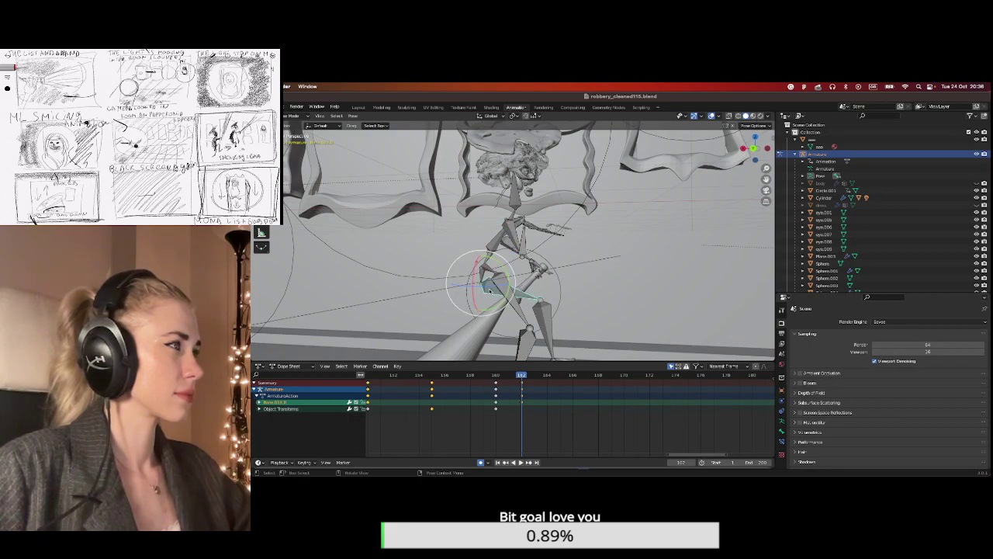
pyautogui.press('r')
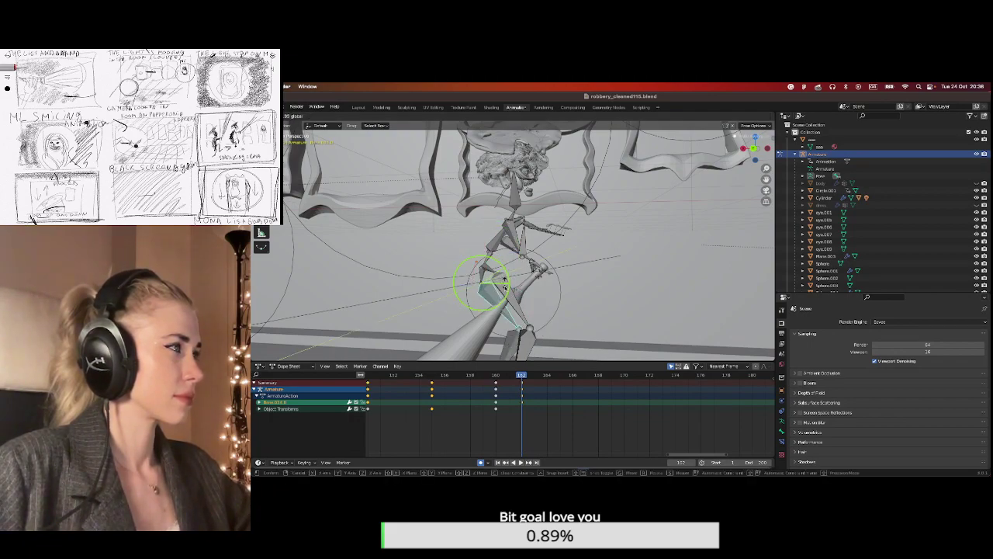
pyautogui.click(489, 289)
pyautogui.moveTo(489, 289); pyautogui.dragTo(460, 300, button='middle')
pyautogui.moveTo(469, 304); pyautogui.dragTo(583, 282, button='middle')
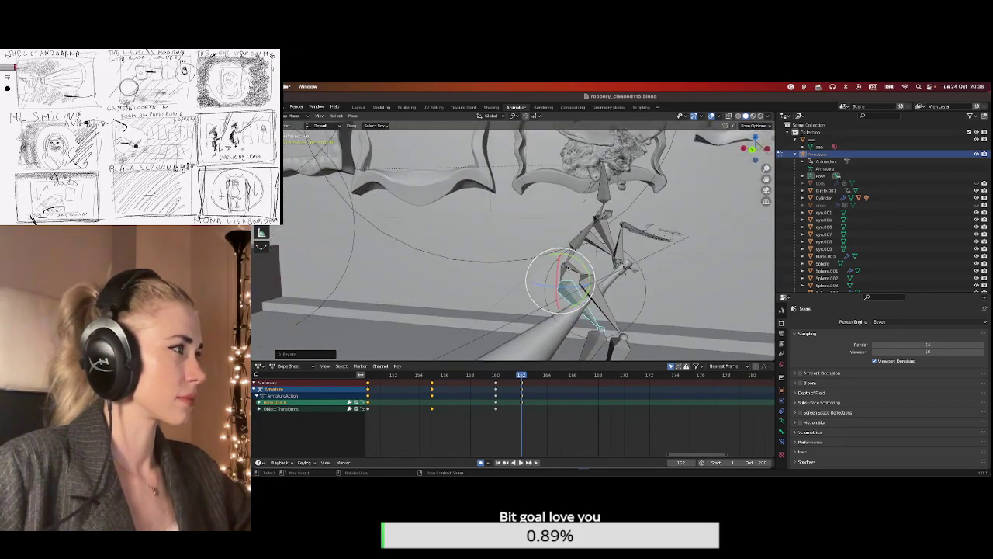
# Turn the selected bone to a new angle, then rotate it around the global Z axis.
pyautogui.press('r')
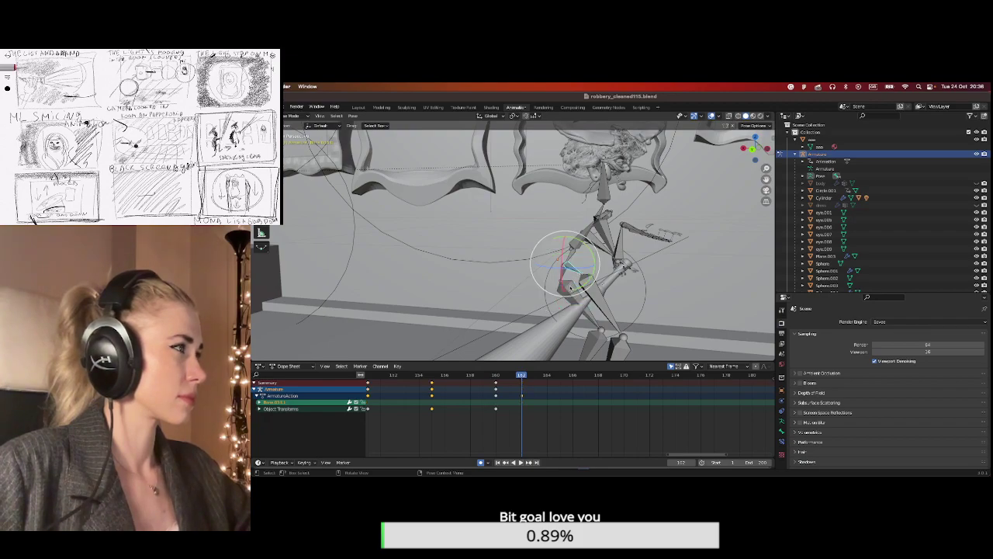
pyautogui.moveTo(574, 270); pyautogui.dragTo(559, 261)
pyautogui.moveTo(559, 261); pyautogui.dragTo(577, 314, button='middle')
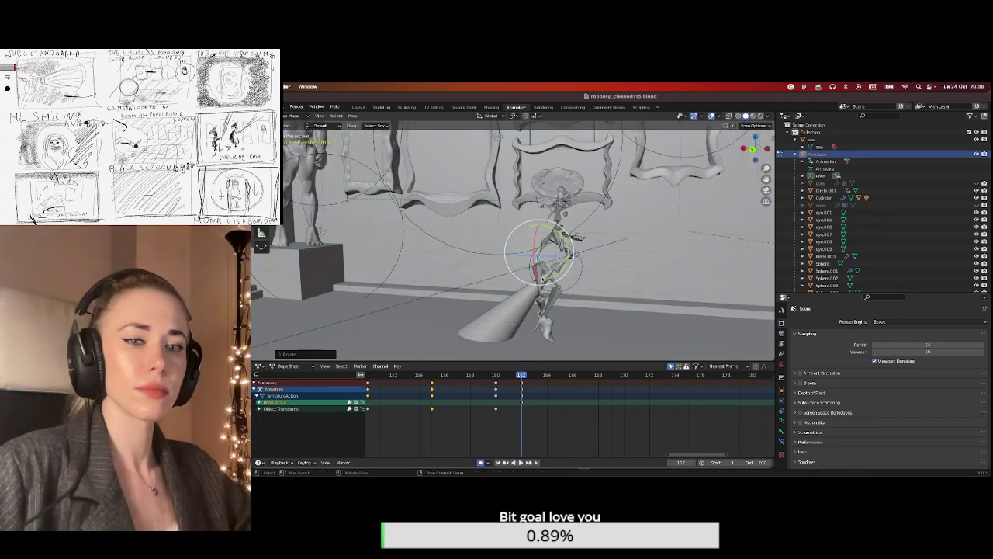
pyautogui.scroll(3, 512, 241)
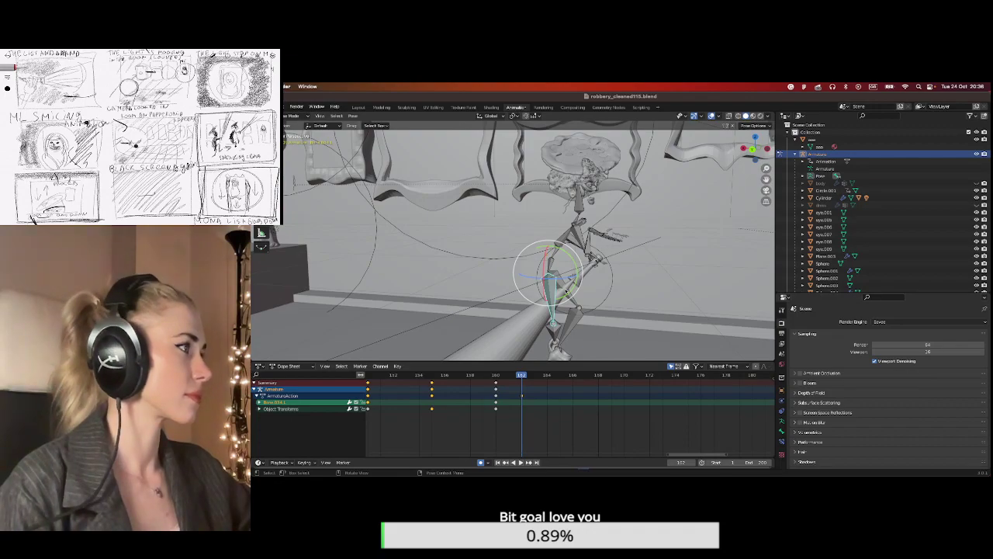
pyautogui.press('r')
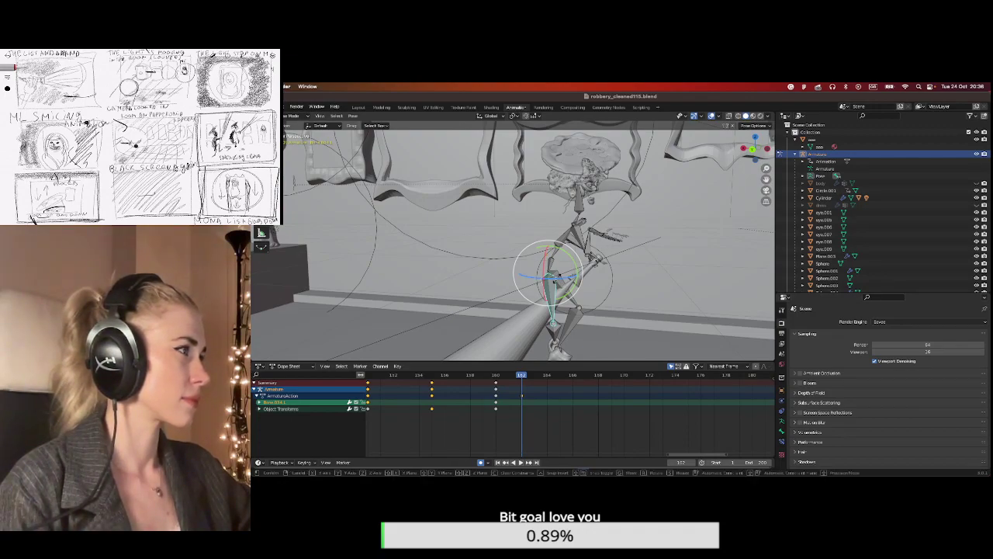
pyautogui.press('z')
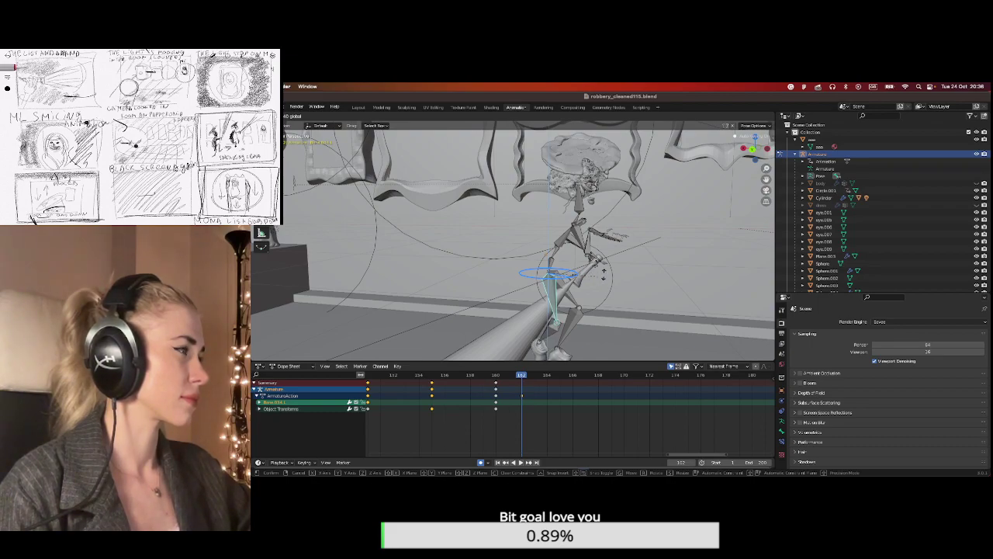
pyautogui.click(555, 339)
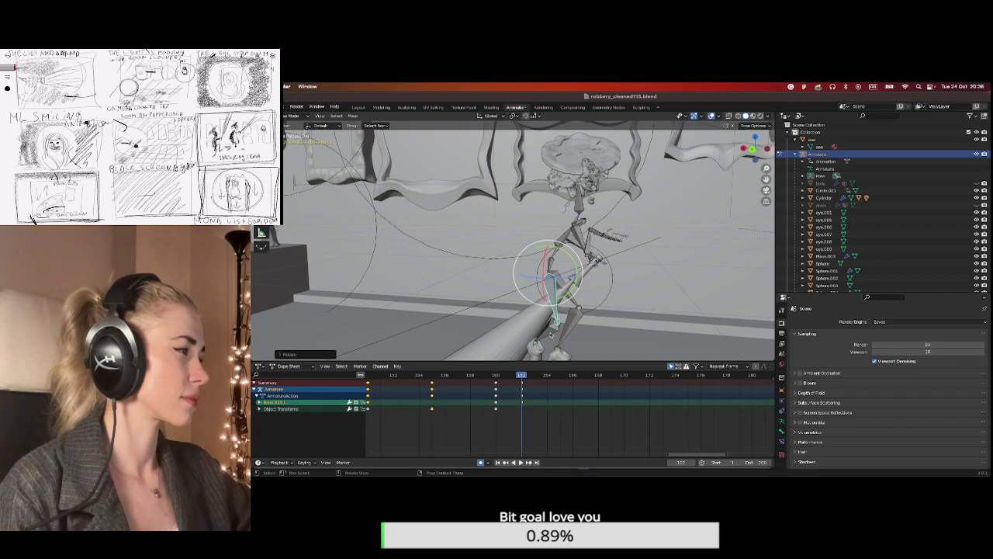
# Rotate the lower leg bone around global Z then X, and centre the view on it.
pyautogui.click(553, 332)
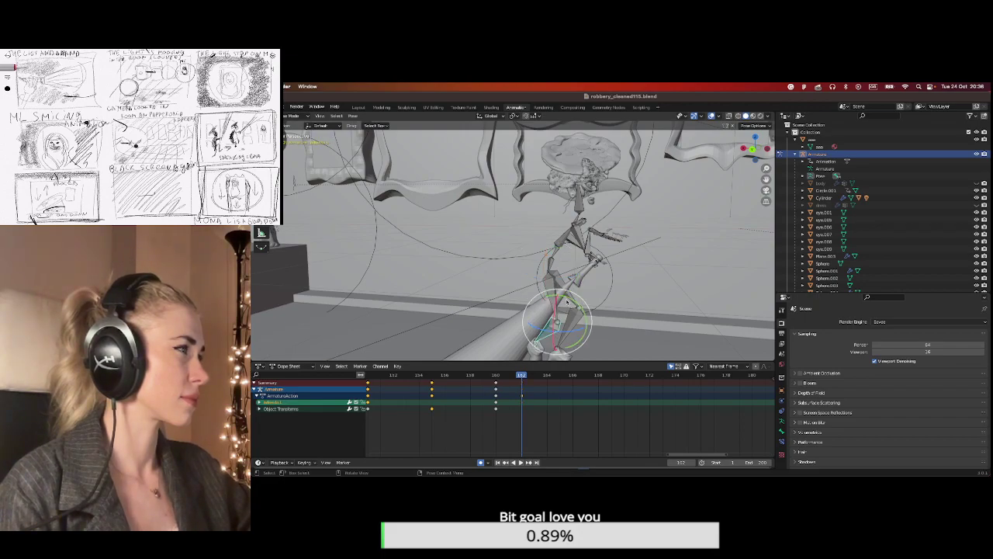
pyautogui.press('r')
pyautogui.press('z')
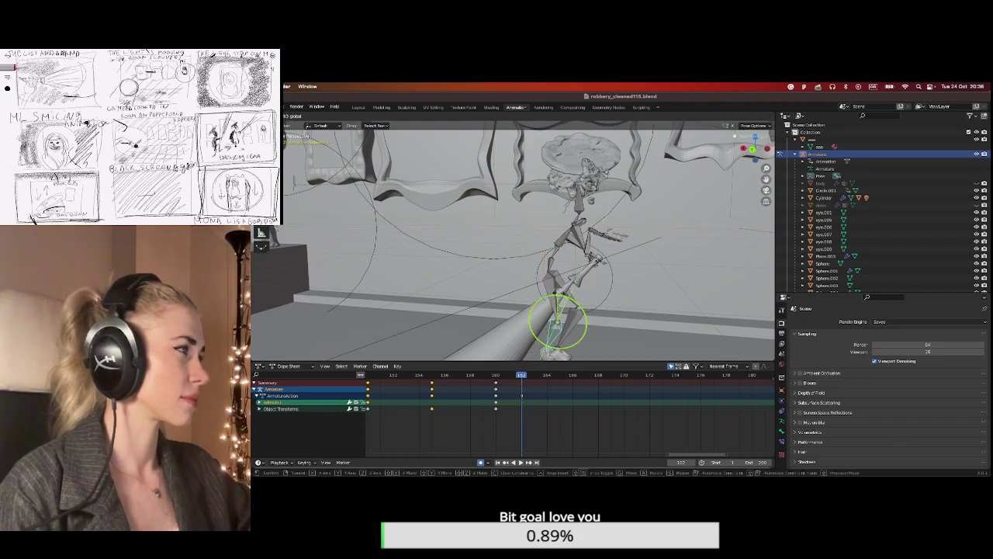
pyautogui.click(592, 332)
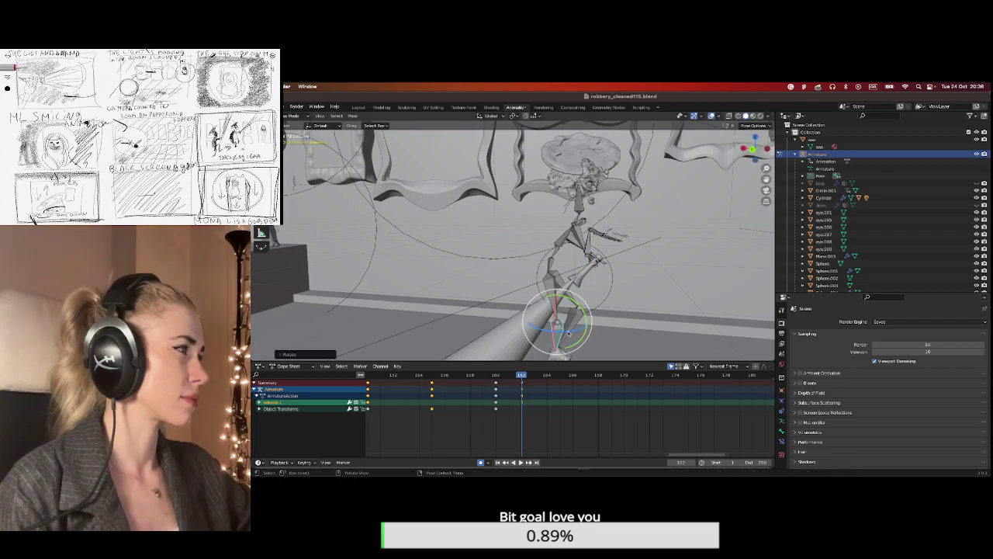
pyautogui.press('r')
pyautogui.press('x')
pyautogui.click(554, 332)
pyautogui.moveTo(554, 332); pyautogui.dragTo(558, 269, button='middle')
pyautogui.press('KP_Decimal')
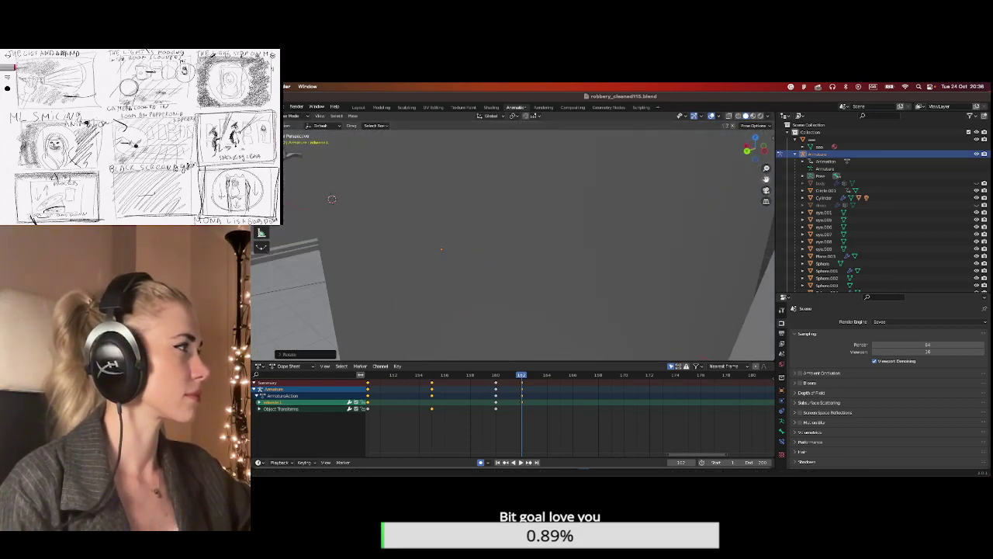
# Rotate the lower leg bone around its X axis with the gizmo ring.
pyautogui.scroll(-5, 675, 242)
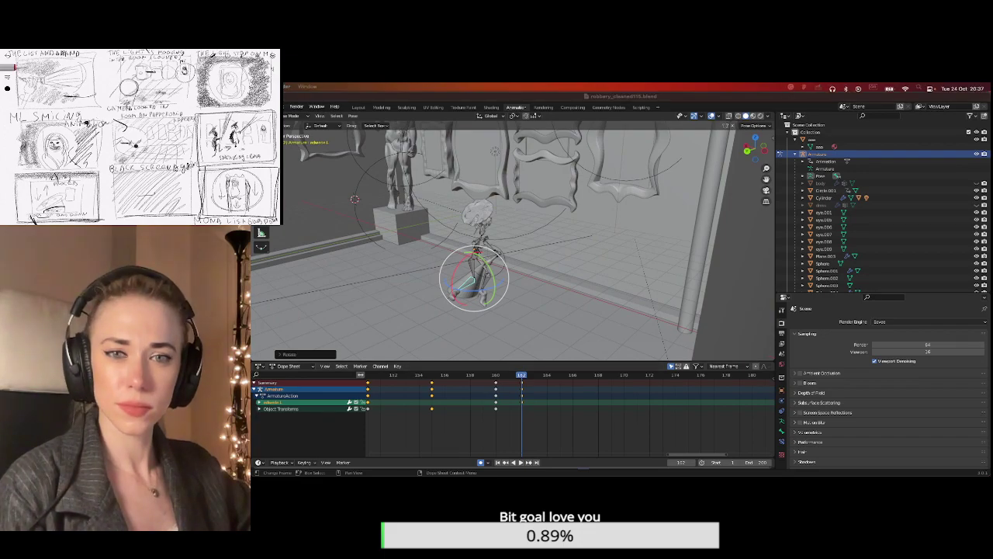
pyautogui.moveTo(512, 240); pyautogui.dragTo(603, 294, button='middle')
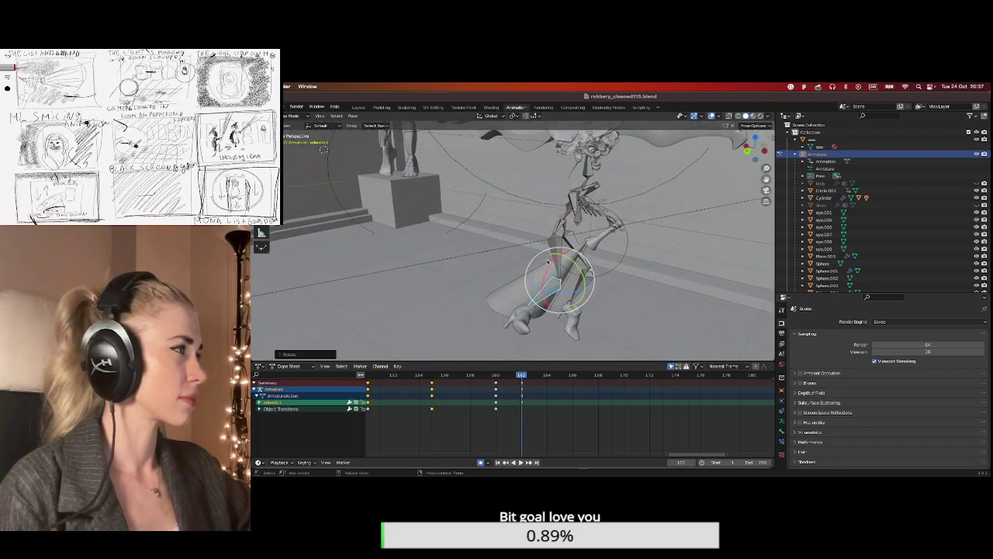
pyautogui.moveTo(549, 266); pyautogui.dragTo(539, 280)
pyautogui.moveTo(539, 281); pyautogui.dragTo(581, 290, button='middle')
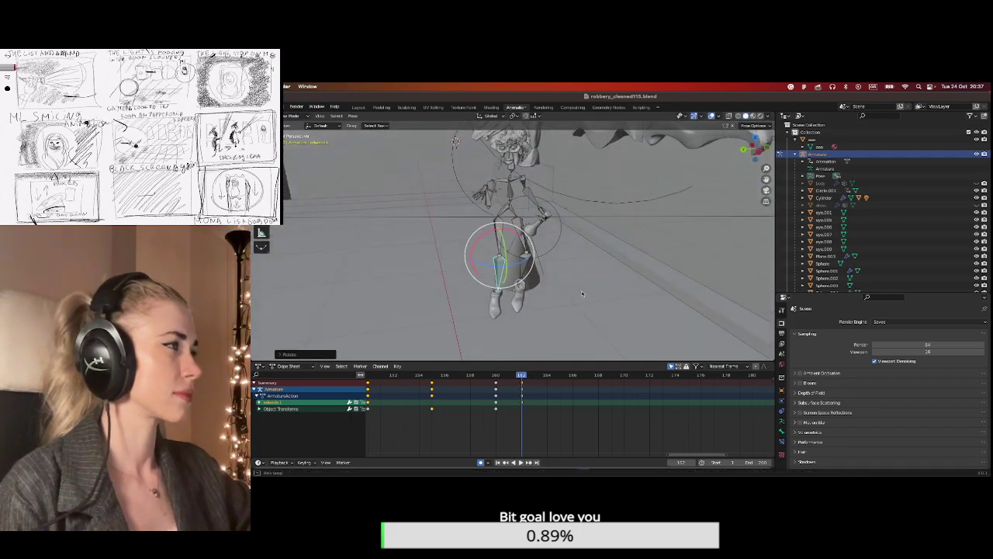
# Select the thigh bone and rotate it around the Y axis.
pyautogui.click(528, 261)
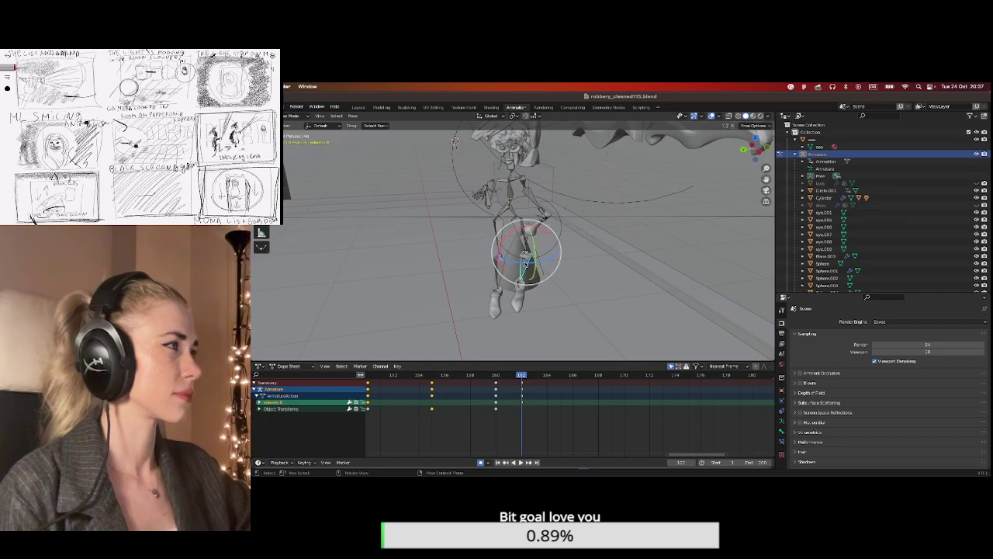
pyautogui.moveTo(532, 250); pyautogui.dragTo(532, 250)
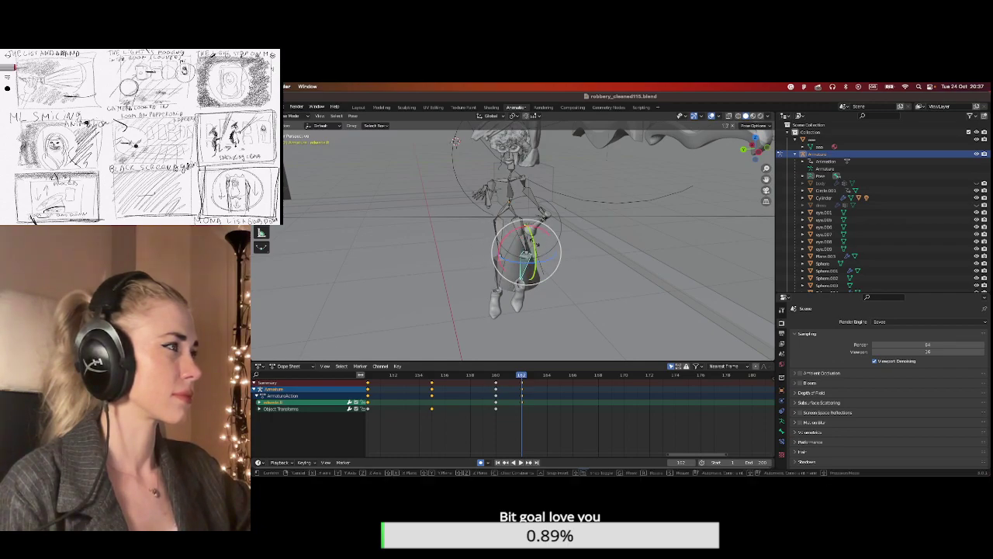
pyautogui.press('y')
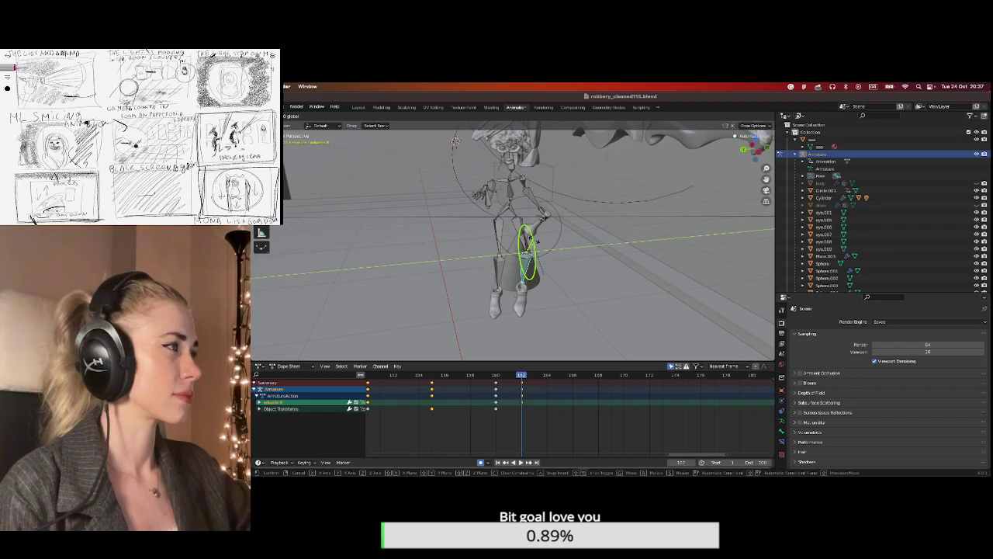
pyautogui.click(532, 250)
pyautogui.moveTo(532, 250); pyautogui.dragTo(598, 246, button='middle')
# Trackball-rotate the selected bone freely to refine the crouched pose.
pyautogui.moveTo(770, 183); pyautogui.dragTo(549, 237, button='middle')
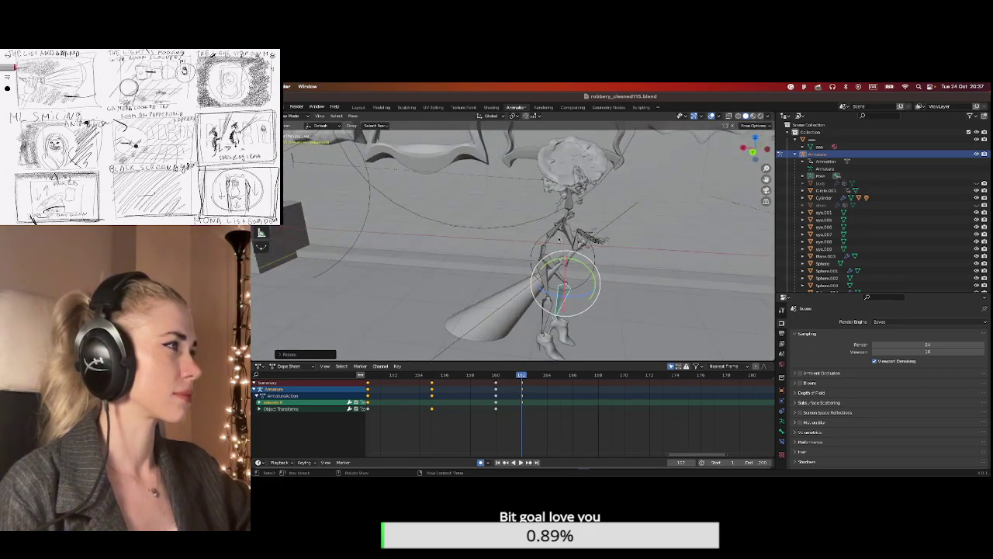
pyautogui.moveTo(570, 239); pyautogui.dragTo(608, 266, button='middle')
pyautogui.moveTo(544, 246); pyautogui.dragTo(519, 226)
pyautogui.moveTo(582, 264); pyautogui.dragTo(567, 273, button='middle')
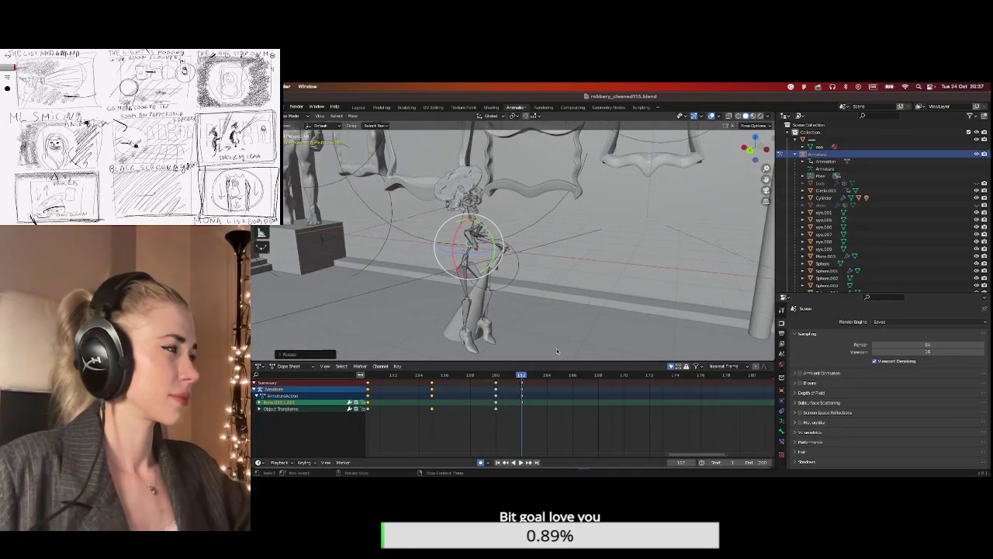
pyautogui.scroll(3, 493, 380)
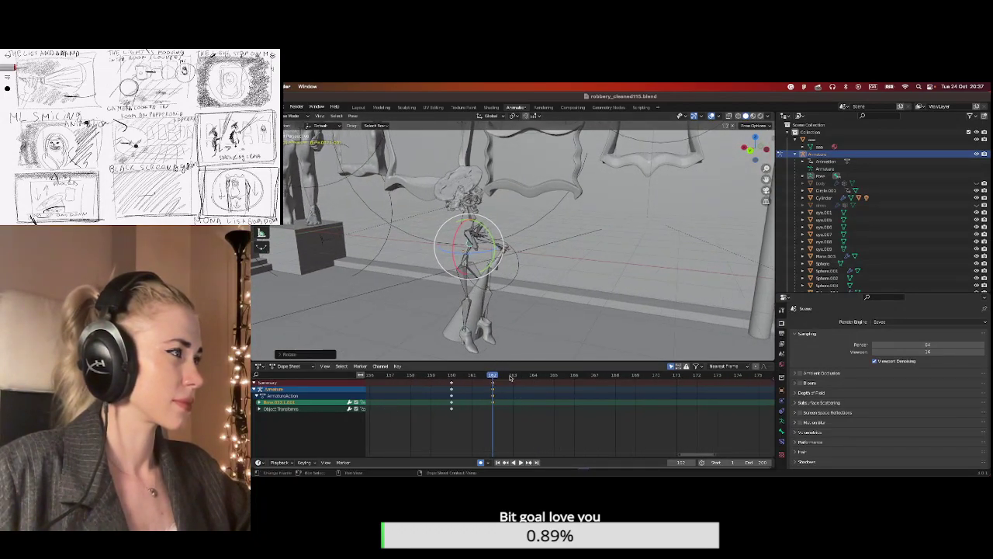
# Key the current pose at frame 162 and view the character from another angle.
pyautogui.press('i')
pyautogui.press('Right')
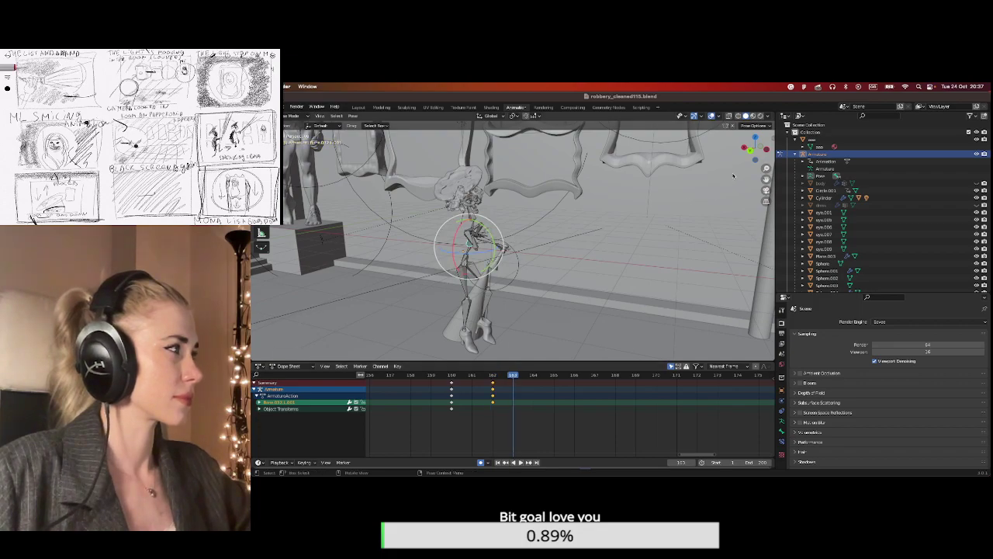
pyautogui.moveTo(570, 272); pyautogui.dragTo(592, 282, button='middle')
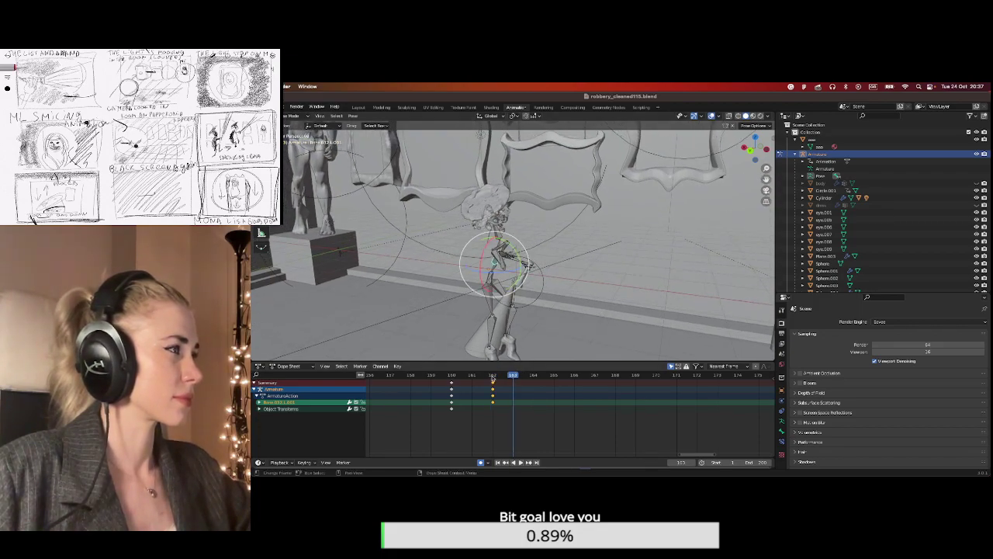
pyautogui.click(493, 376)
pyautogui.moveTo(497, 264); pyautogui.dragTo(499, 250, button='middle')
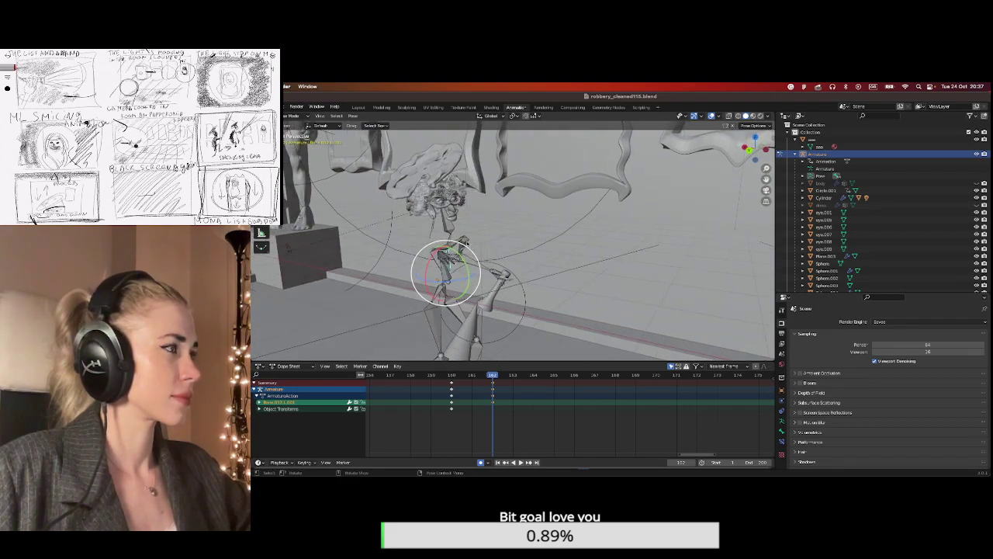
# Rotate the arm bone near the head around Y and key it at frame 162.
pyautogui.click(467, 243)
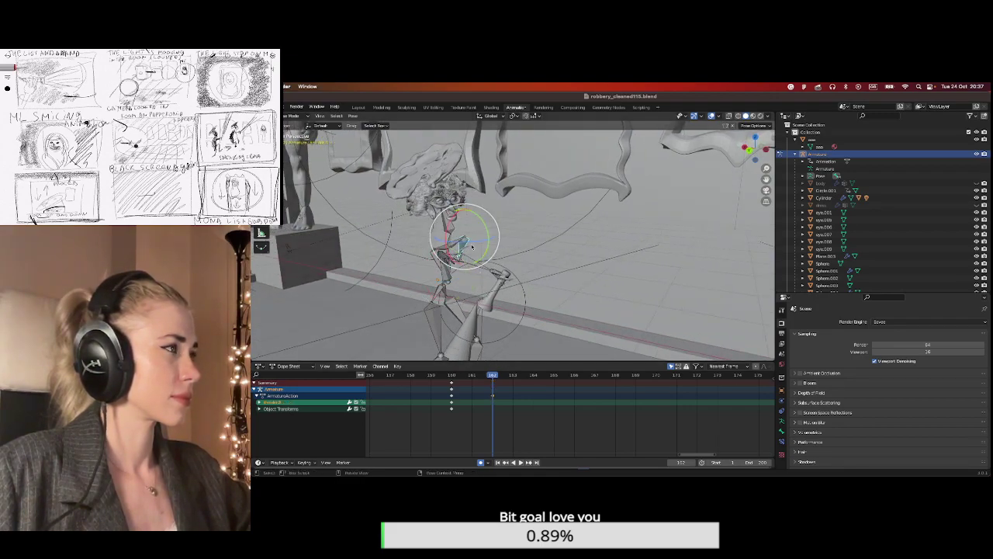
pyautogui.press('r')
pyautogui.press('y')
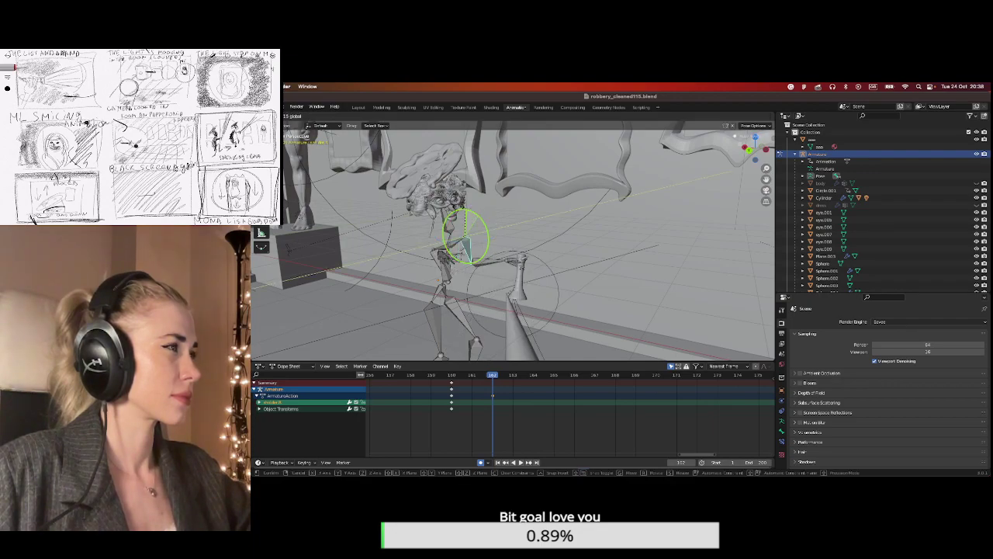
pyautogui.click(493, 408)
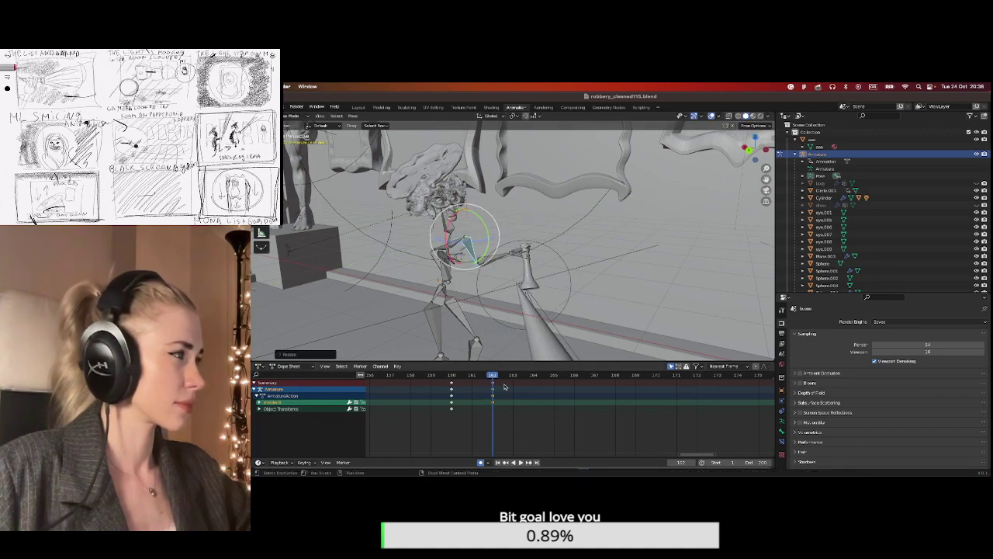
pyautogui.click(513, 377)
pyautogui.press('i')
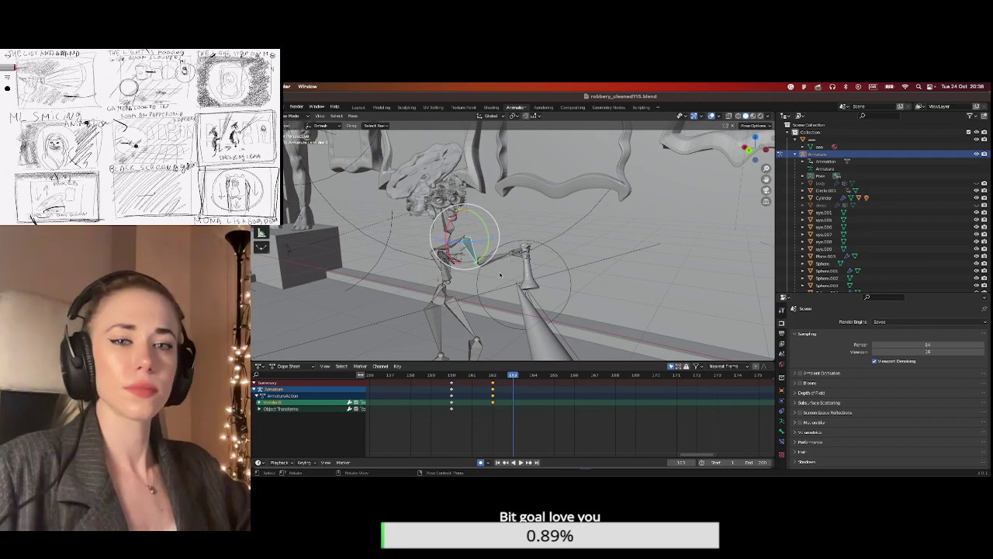
# Turn the hip bone around the global Z axis at frame 163.
pyautogui.moveTo(511, 259)
pyautogui.mouseDown(button='middle')
pyautogui.moveTo(522, 274)
pyautogui.moveTo(554, 270)
pyautogui.moveTo(522, 274)
pyautogui.mouseUp(button='middle')
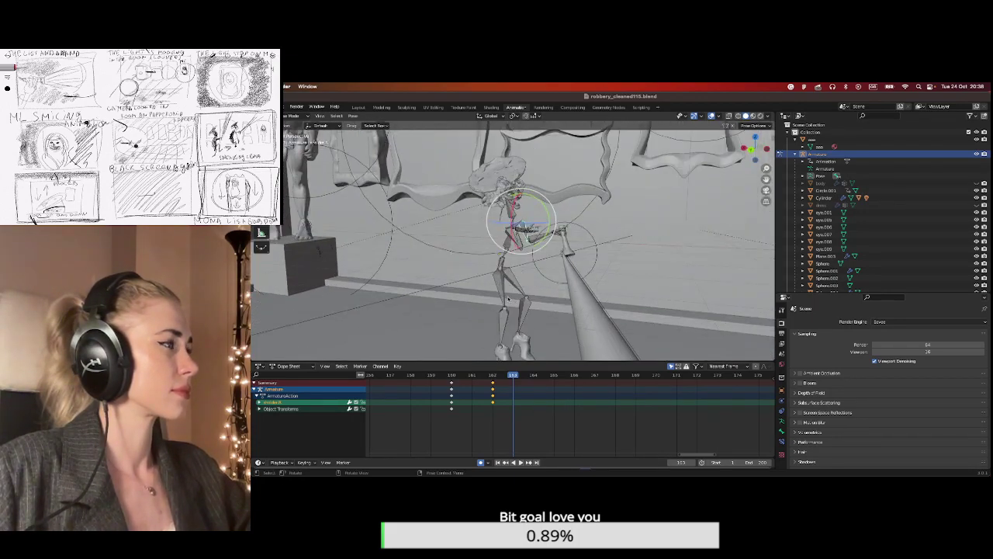
pyautogui.click(503, 293)
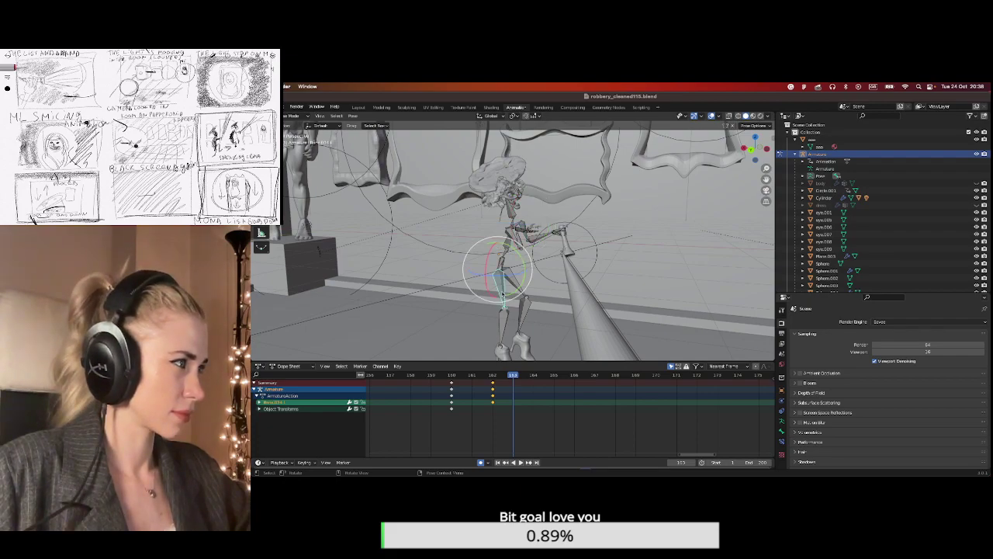
pyautogui.press('r')
pyautogui.press('z')
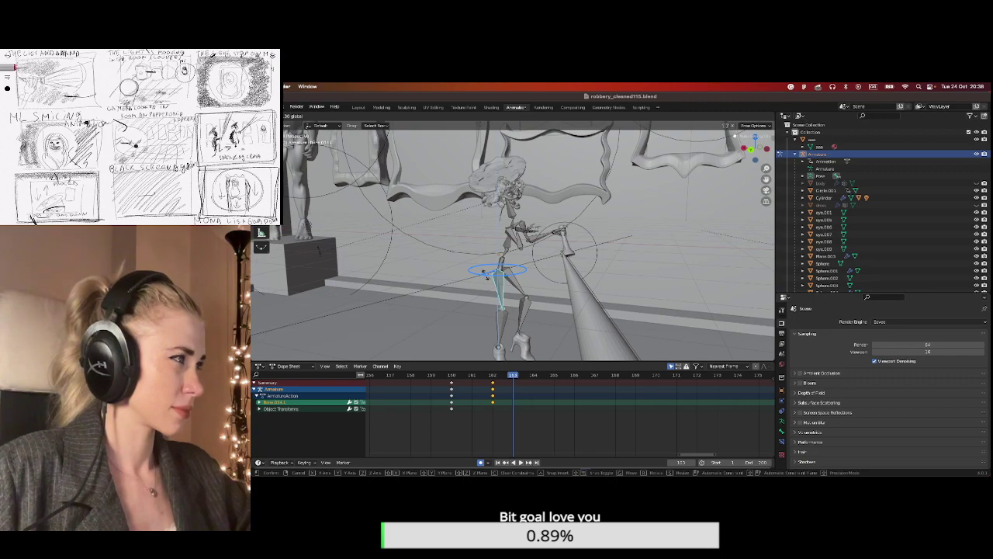
pyautogui.click(480, 272)
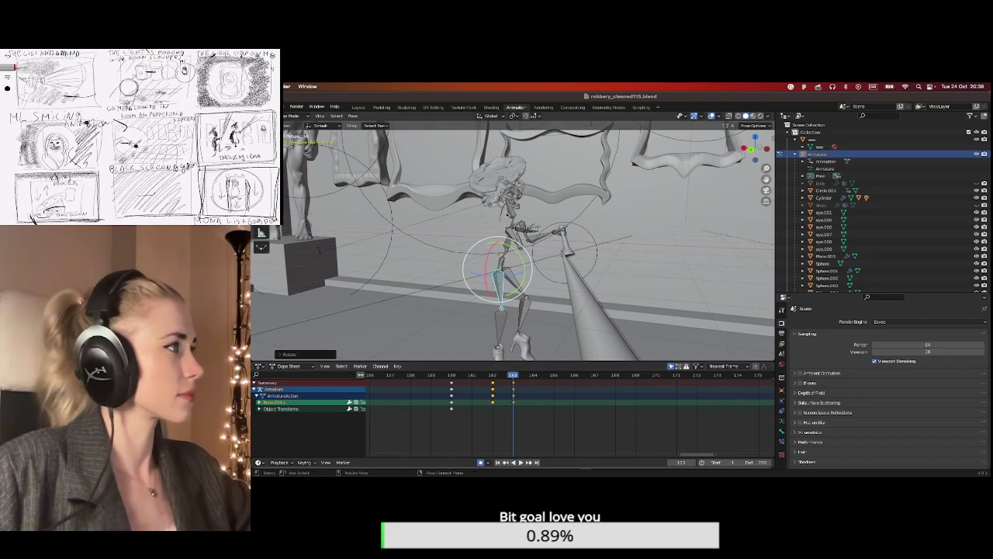
# Rotate the upper neck bone around the Y axis.
pyautogui.click(515, 206)
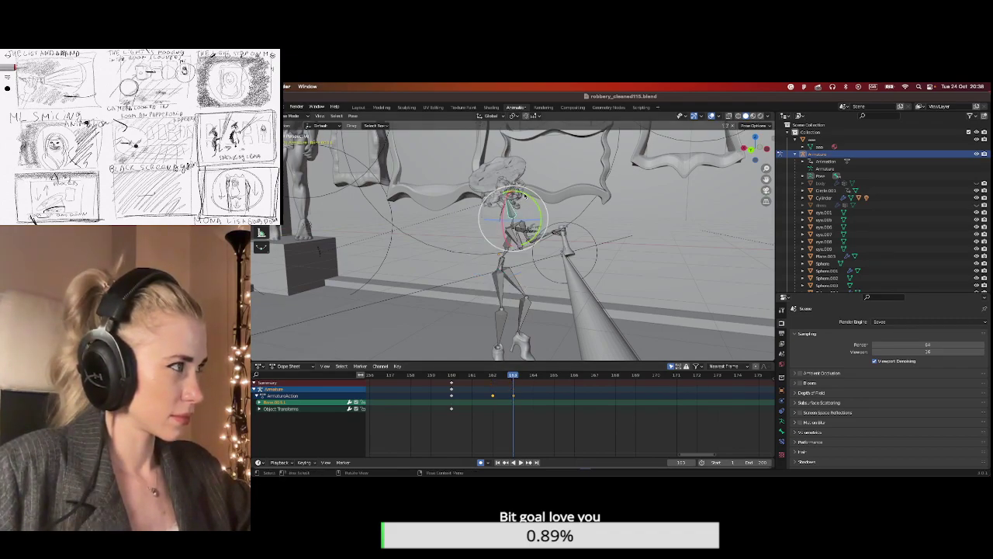
pyautogui.press('r')
pyautogui.press('y')
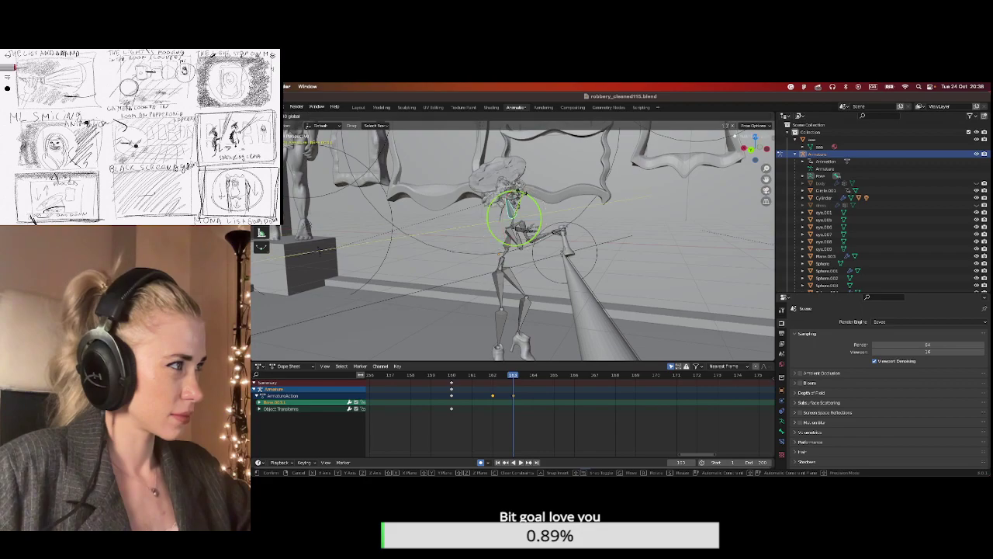
pyautogui.click(522, 193)
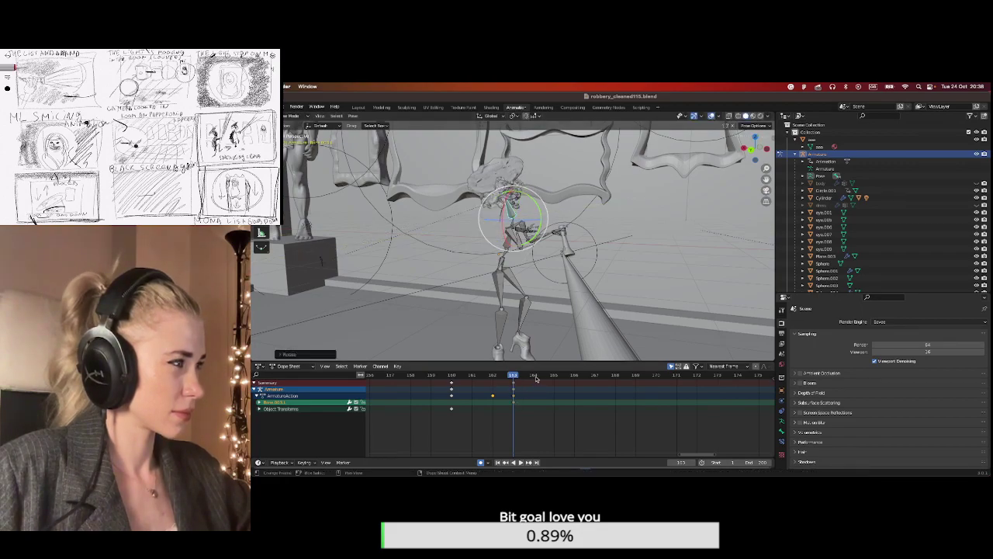
# At frame 165, rotate the selected bone around the global Z axis.
pyautogui.click(554, 376)
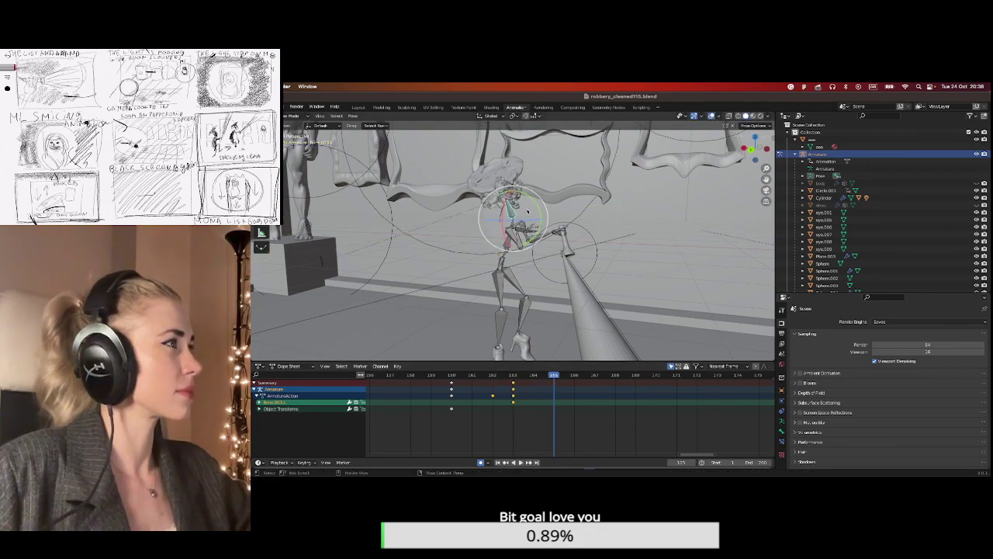
pyautogui.press('r')
pyautogui.press('z')
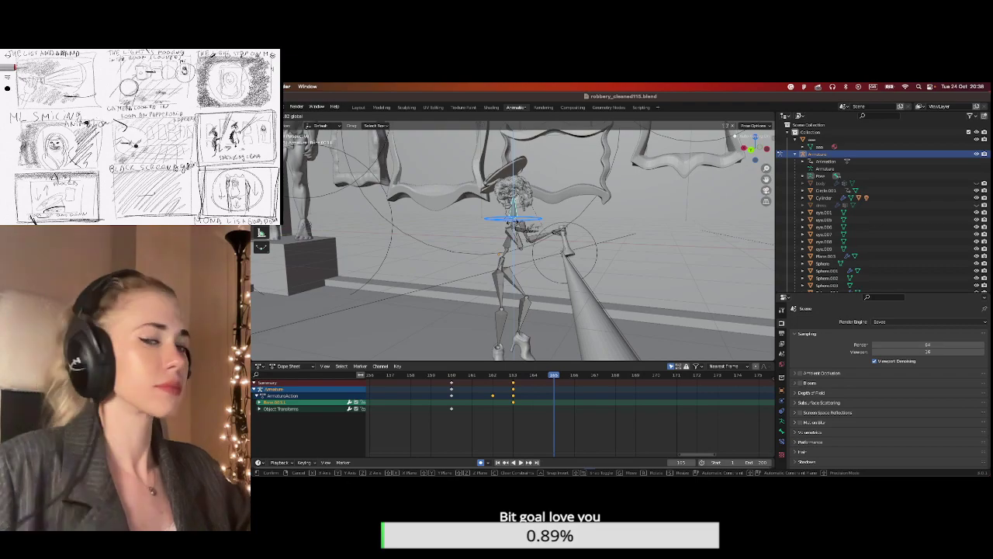
pyautogui.click(512, 224)
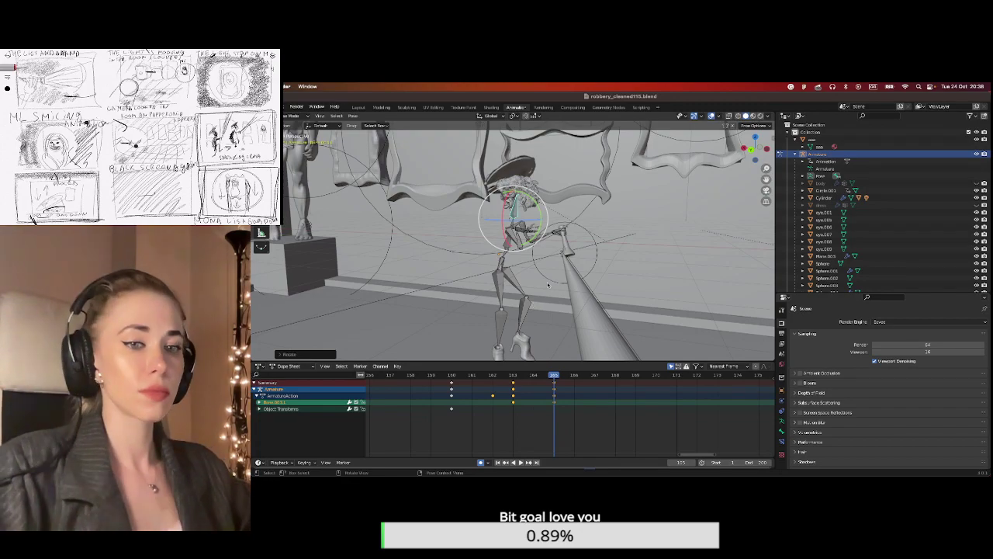
# Rotate another arm bone into a new pose.
pyautogui.moveTo(547, 285); pyautogui.dragTo(756, 213, button='middle')
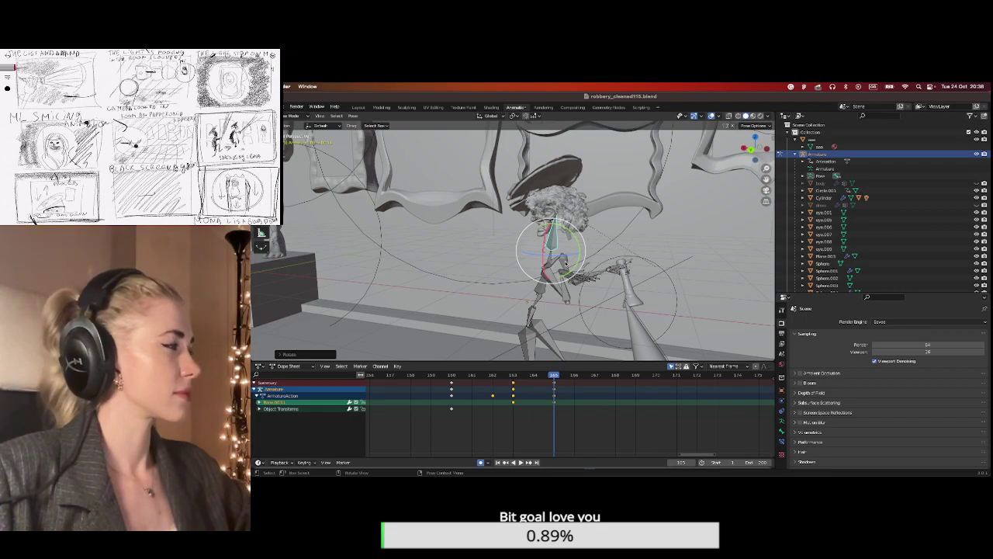
pyautogui.click(583, 248)
pyautogui.press('r')
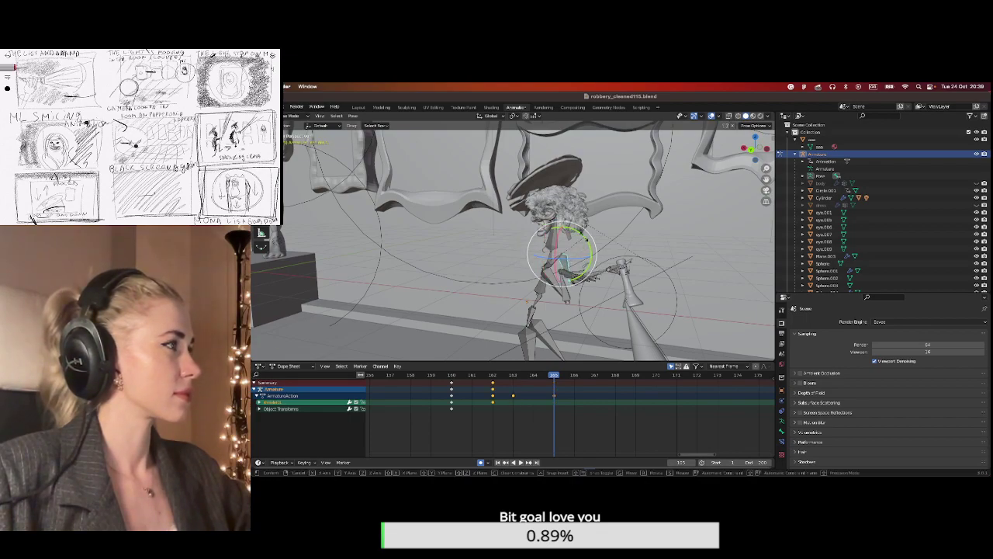
pyautogui.click(554, 396)
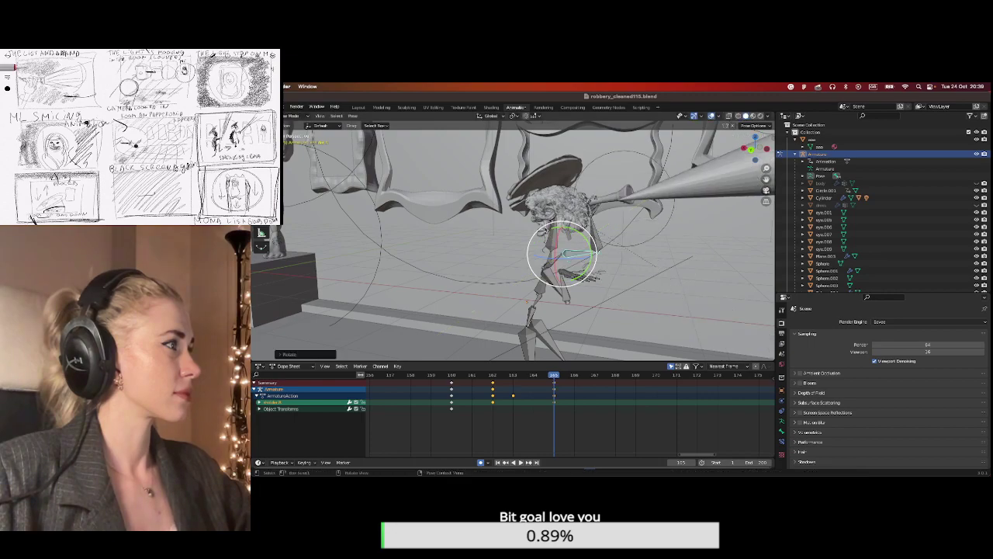
# Select the hand bone at frame 165 and play the animation to preview the motion.
pyautogui.click(596, 375)
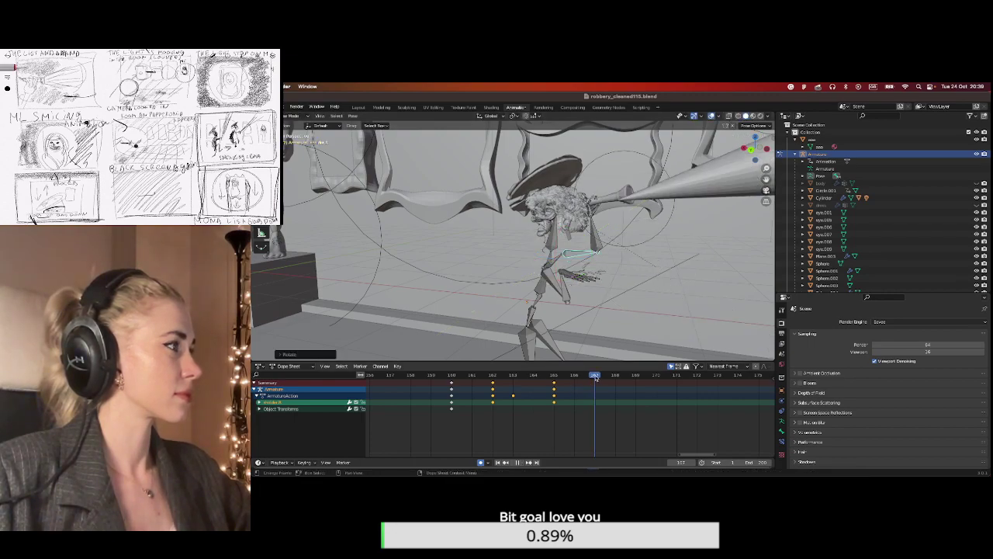
pyautogui.press('Left')
pyautogui.press('Left')
pyautogui.click(598, 245)
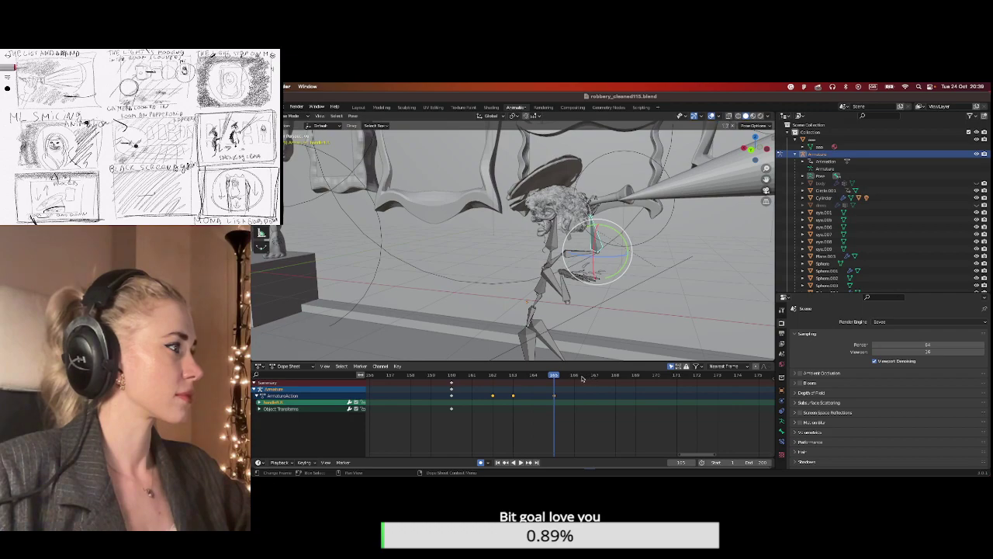
pyautogui.press('space')
pyautogui.press('space')
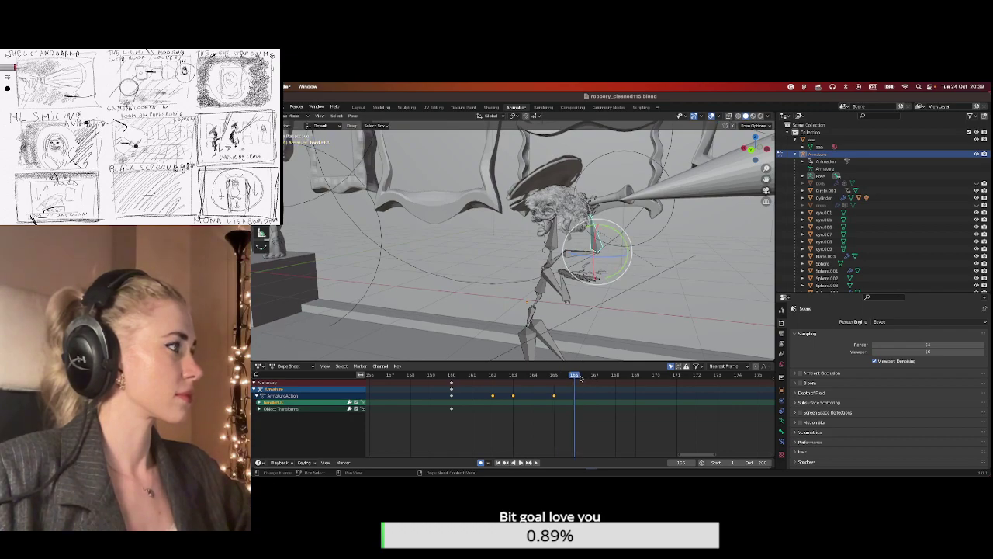
pyautogui.press('space')
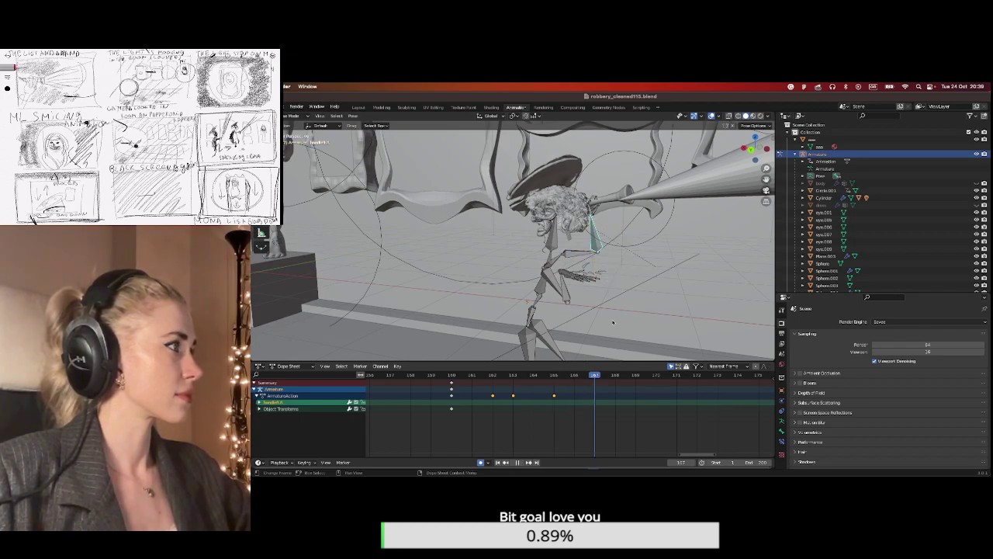
pyautogui.press('space')
# Rotate the hand bone around Z and key the pose at frame 167.
pyautogui.moveTo(602, 259); pyautogui.dragTo(576, 249)
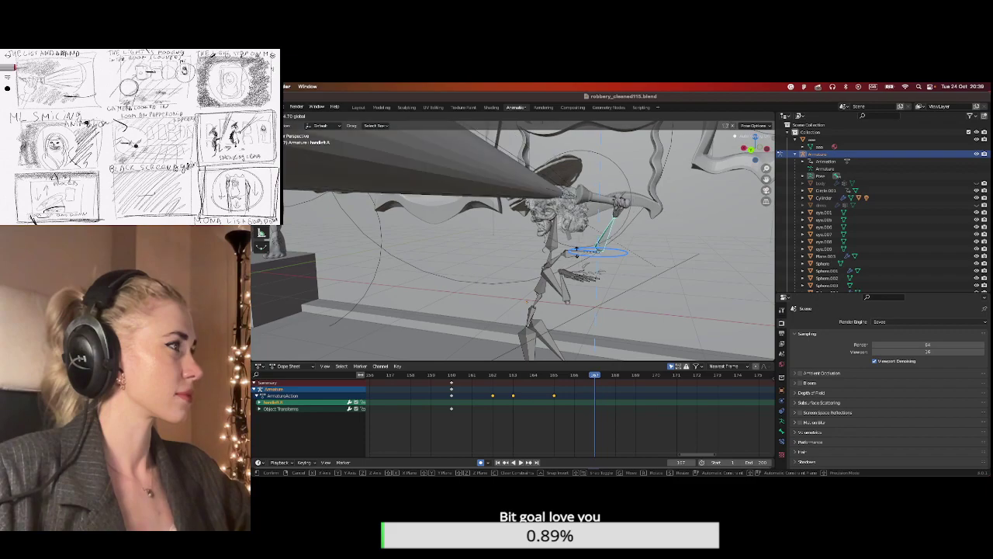
pyautogui.click(577, 249)
pyautogui.press('i')
pyautogui.moveTo(576, 249); pyautogui.dragTo(410, 376, button='middle')
pyautogui.scroll(-2, 410, 375)
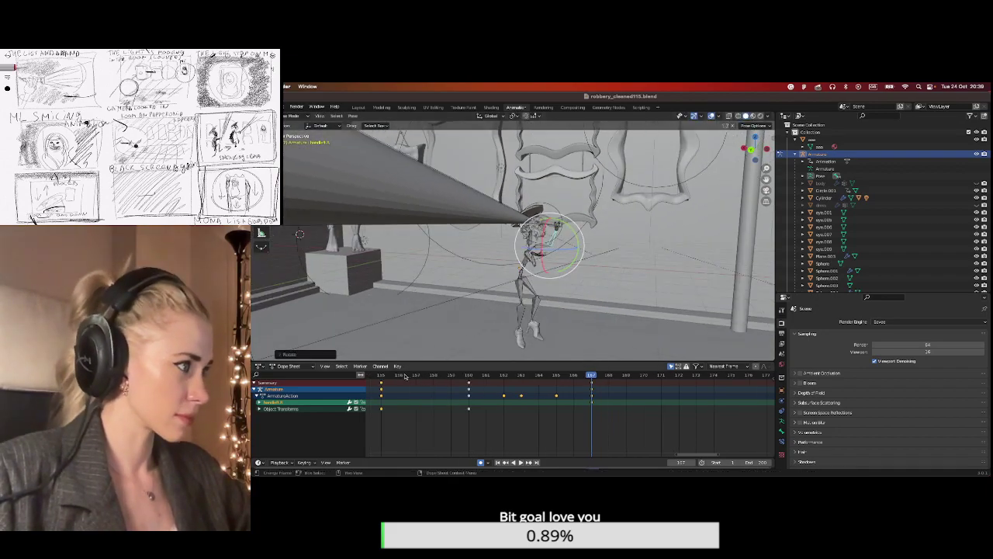
# Replay from frame 155, then rotate the arm bone around Z and key it at frame 165.
pyautogui.click(381, 375)
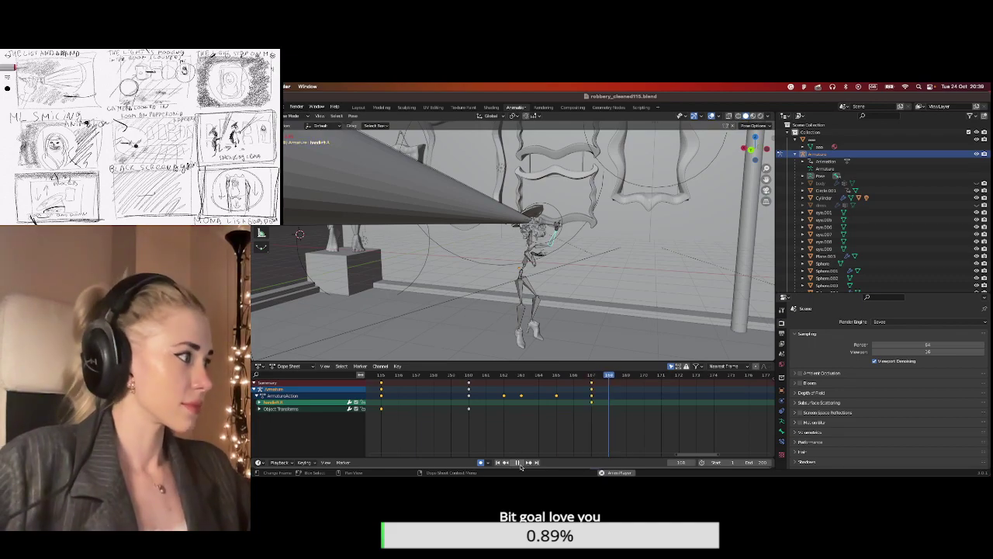
pyautogui.click(518, 462)
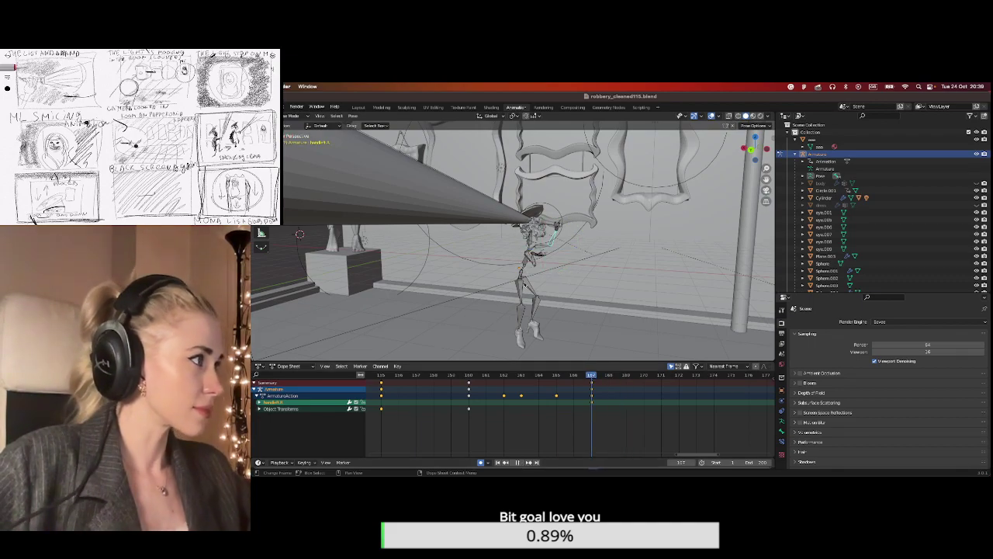
pyautogui.click(592, 377)
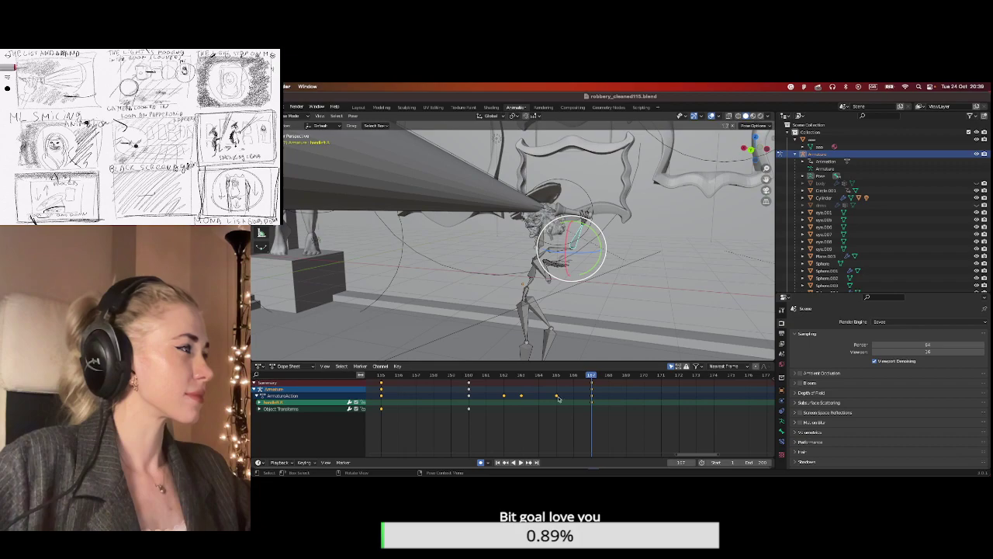
pyautogui.moveTo(592, 376); pyautogui.dragTo(555, 378)
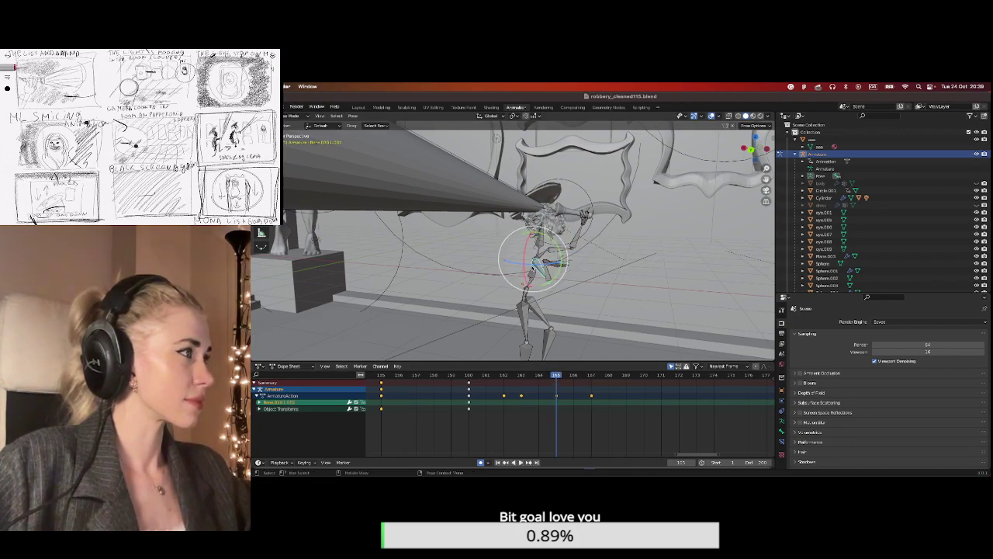
pyautogui.moveTo(533, 268); pyautogui.dragTo(528, 263)
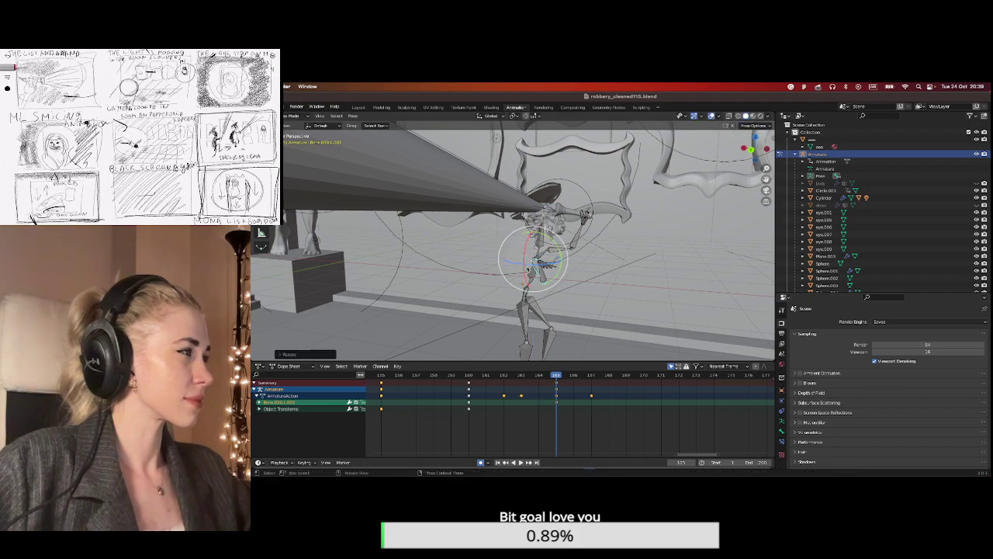
pyautogui.press('i')
# At frame 167, rotate the bone into a new pose.
pyautogui.click(593, 378)
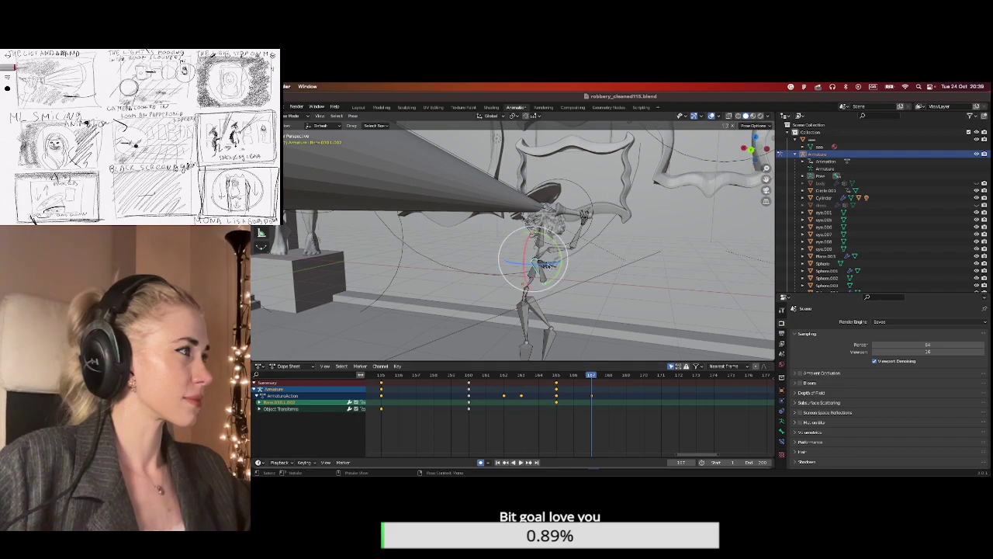
pyautogui.moveTo(543, 268); pyautogui.dragTo(540, 261, button='middle')
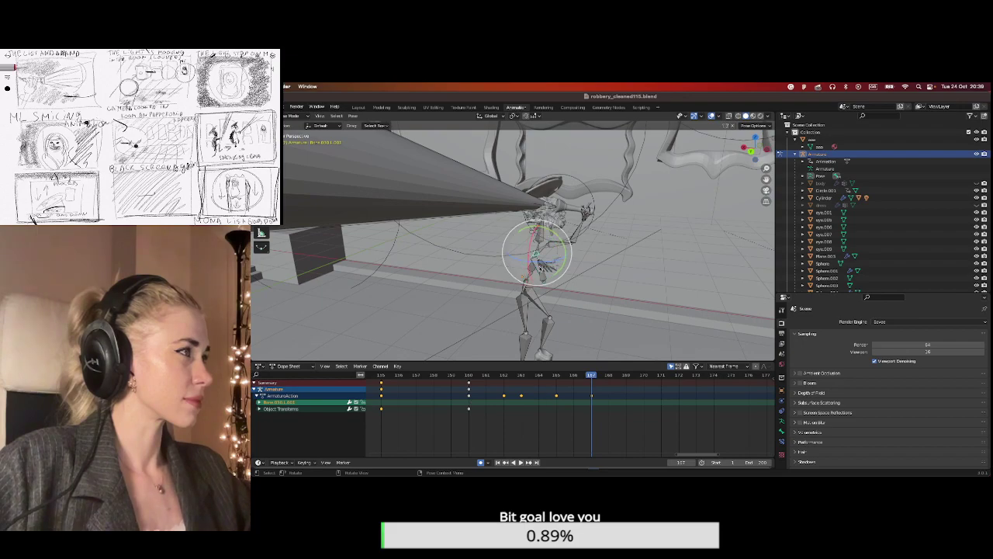
pyautogui.moveTo(541, 258); pyautogui.dragTo(487, 257)
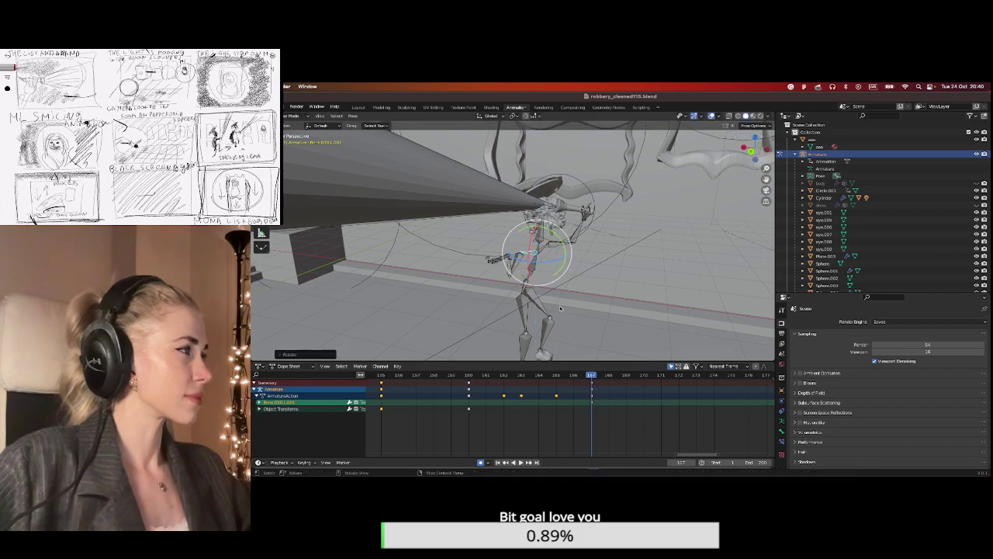
pyautogui.press('KP_Decimal')
pyautogui.moveTo(575, 290); pyautogui.dragTo(533, 316, button='middle')
pyautogui.scroll(3, 533, 317)
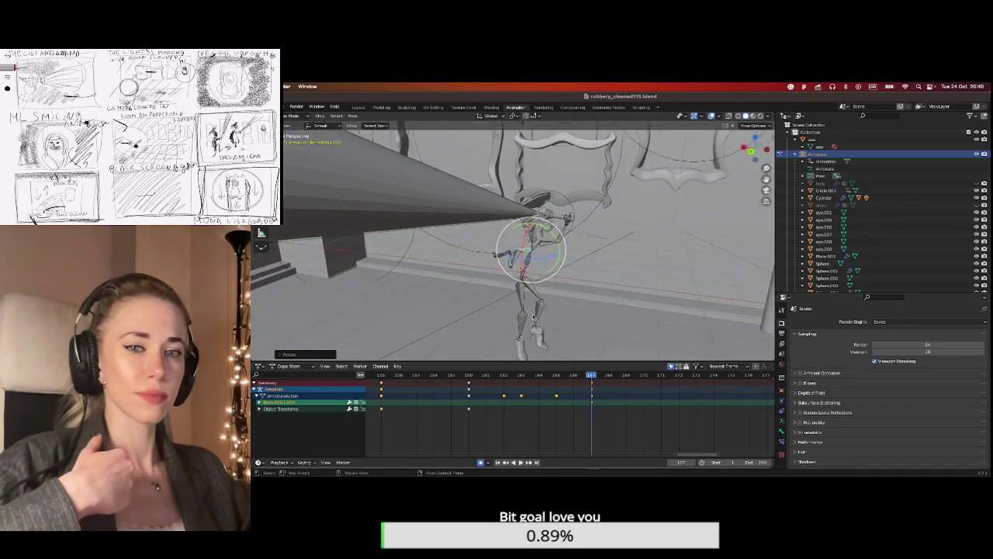
pyautogui.moveTo(533, 317); pyautogui.dragTo(561, 332, button='middle')
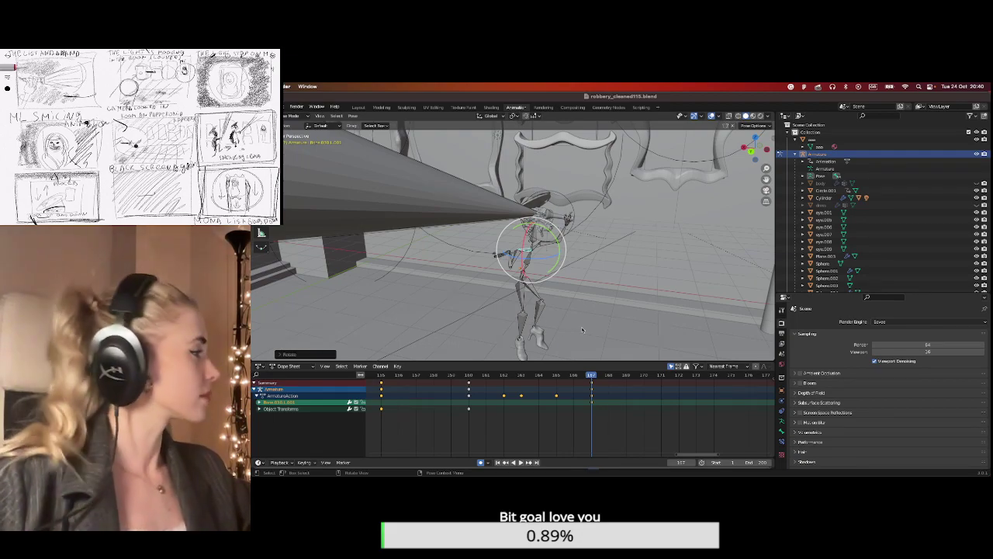
pyautogui.scroll(2, 594, 400)
pyautogui.scroll(2, 594, 400)
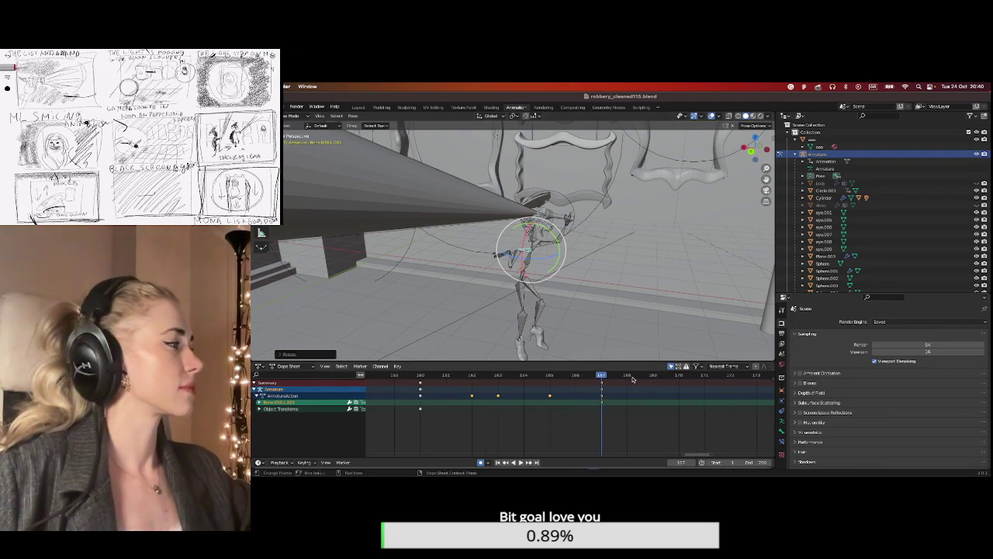
# Key the pose at frame 167, then copy and delete the frame 167 and 169 keyframes.
pyautogui.press('i')
pyautogui.click(654, 376)
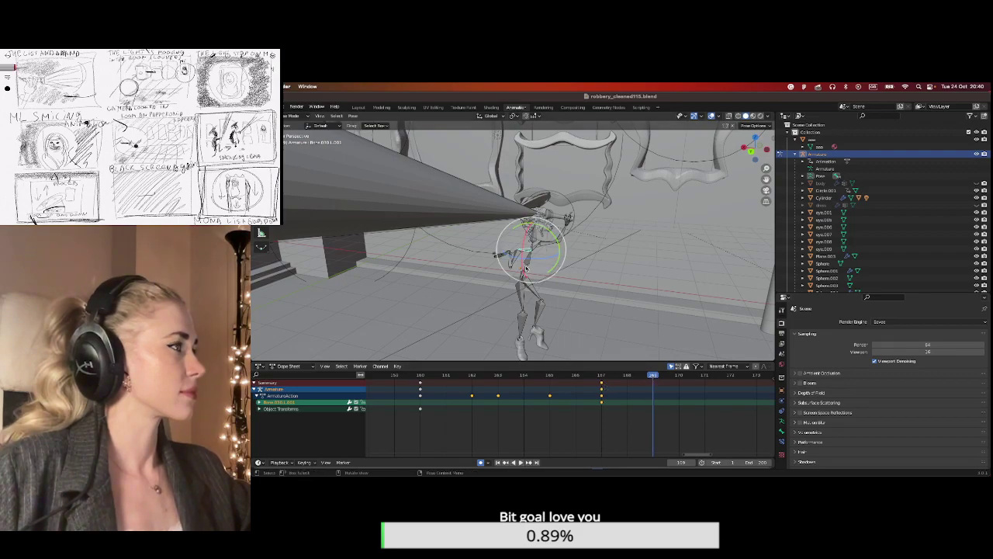
pyautogui.moveTo(530, 263); pyautogui.dragTo(558, 248, button='middle')
pyautogui.moveTo(607, 379); pyautogui.dragTo(598, 418)
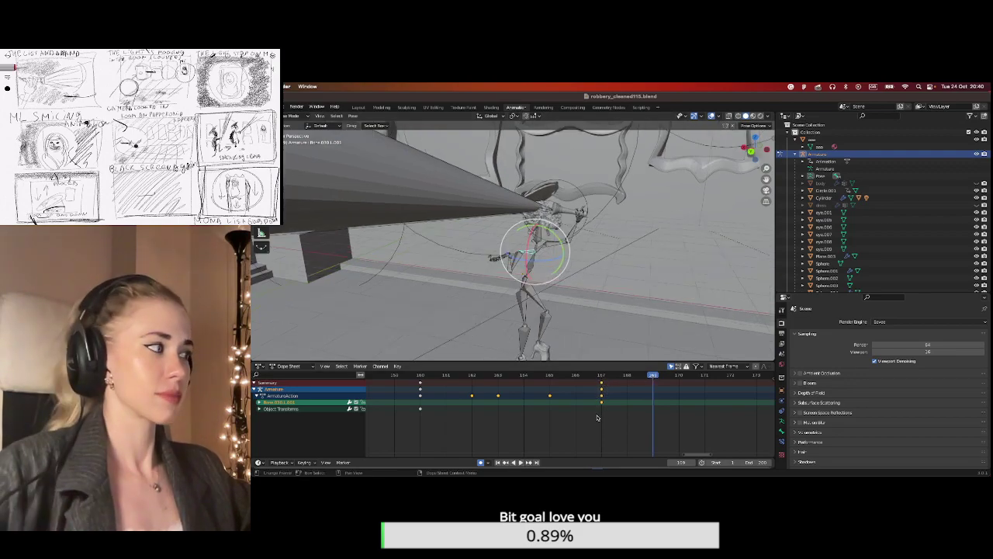
pyautogui.press('i')
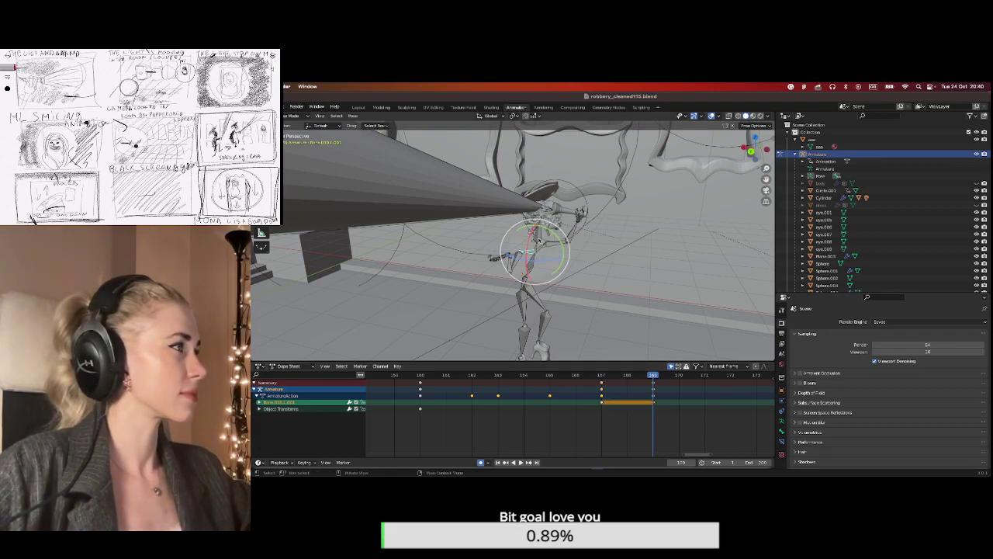
pyautogui.press('Delete')
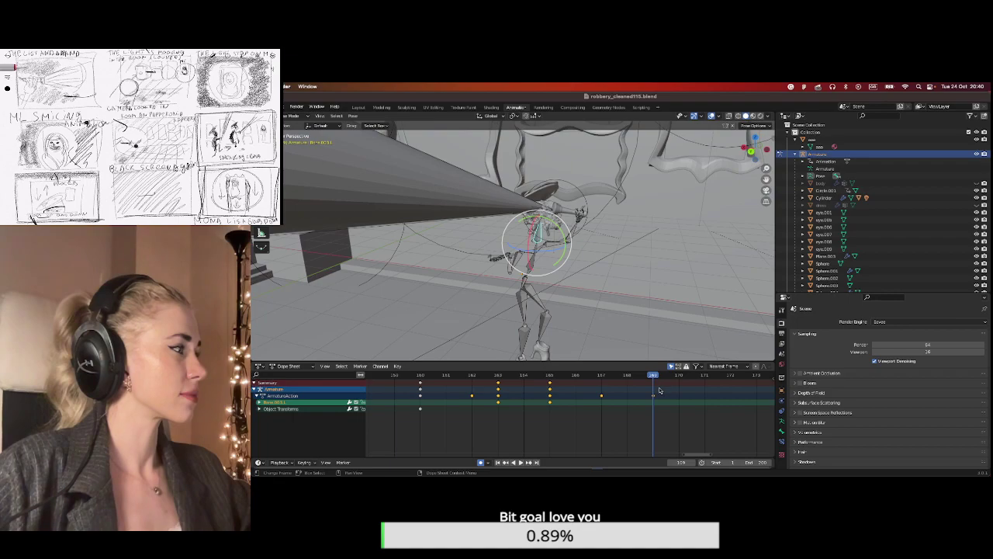
# Undo the keyframe deletion and expand the handle.R animation channels.
pyautogui.click(260, 402)
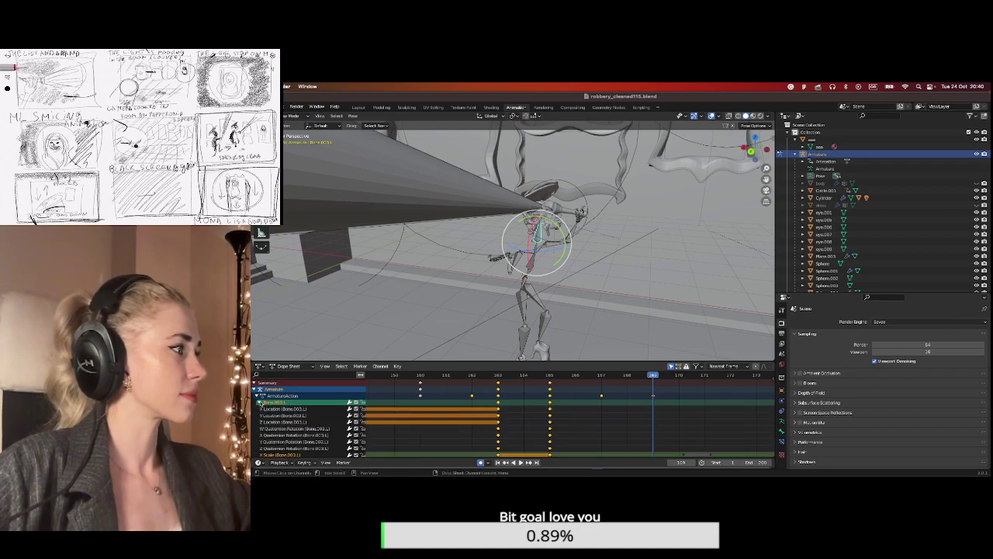
pyautogui.click(261, 401)
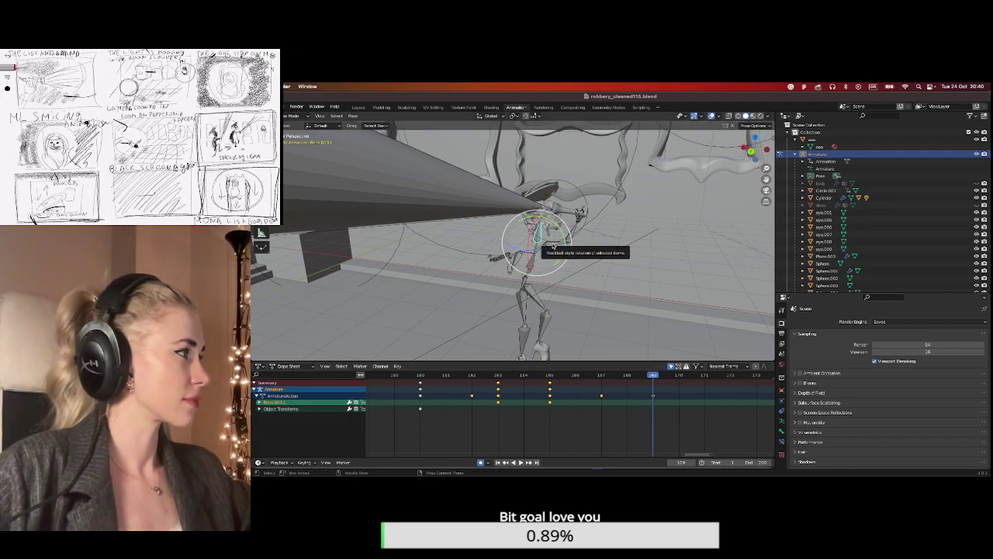
pyautogui.hotkey('ctrl', 'z')
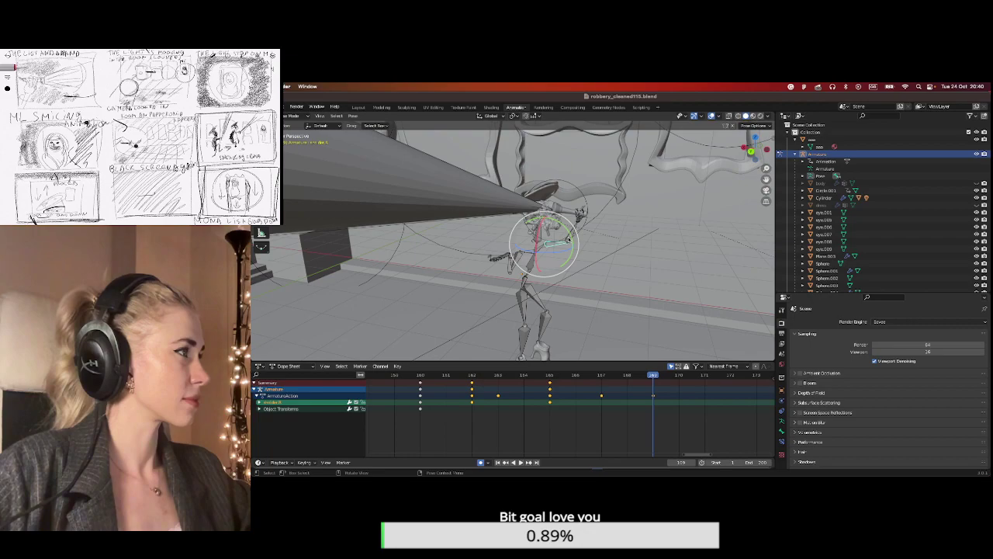
pyautogui.hotkey('ctrl', 'z')
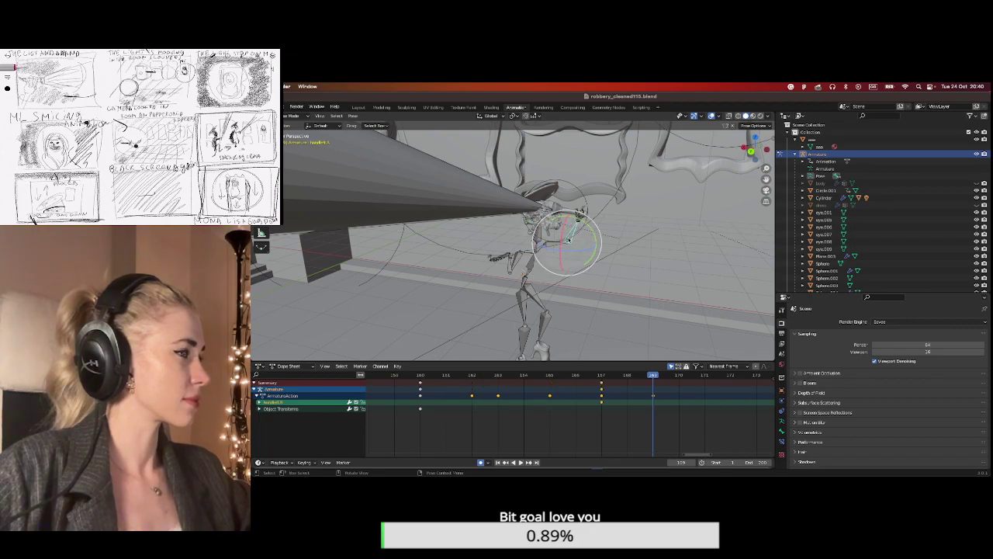
pyautogui.click(260, 402)
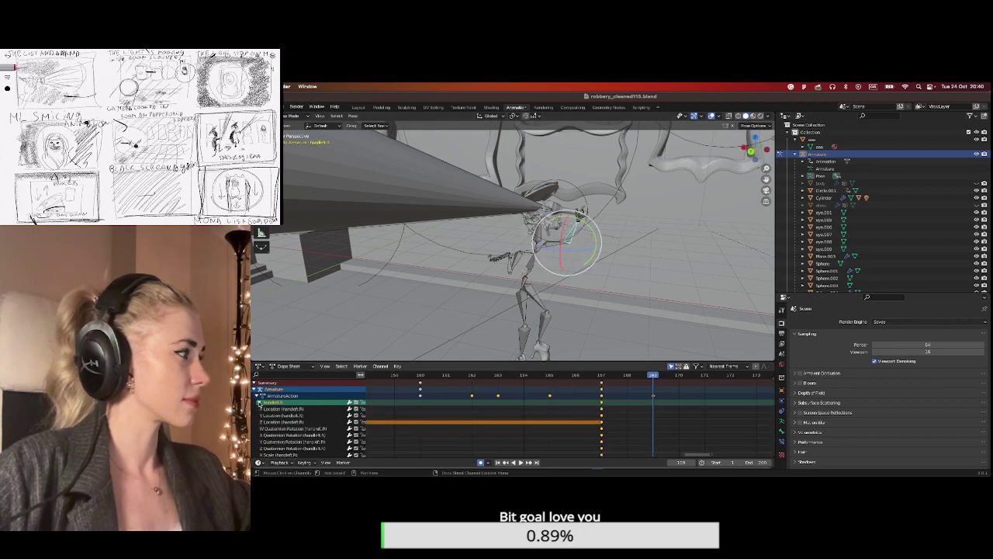
# Play the animation from frame 160 to preview it, stopping at frame 170.
pyautogui.hotkey('shift', 'ctrl', 'space')
pyautogui.press('space')
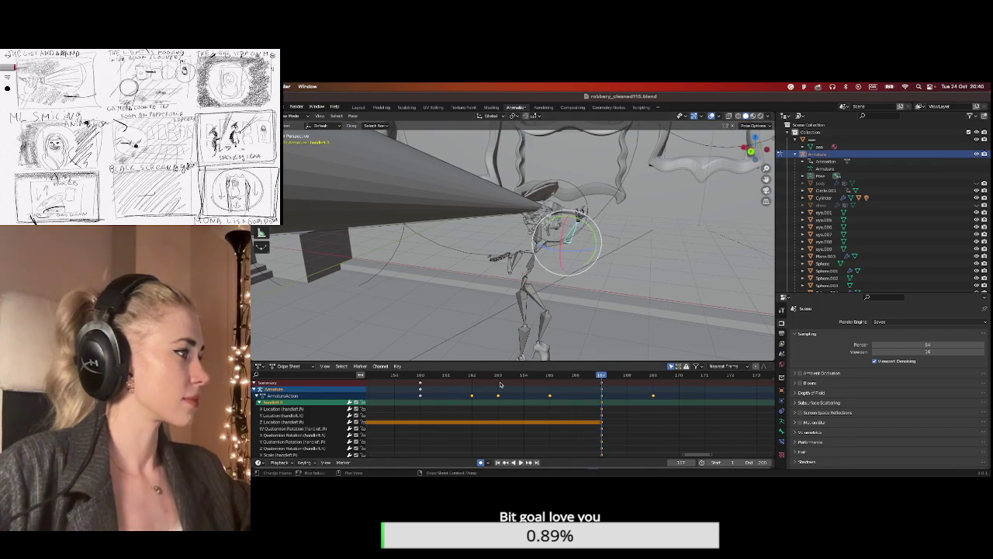
pyautogui.click(521, 463)
pyautogui.click(520, 463)
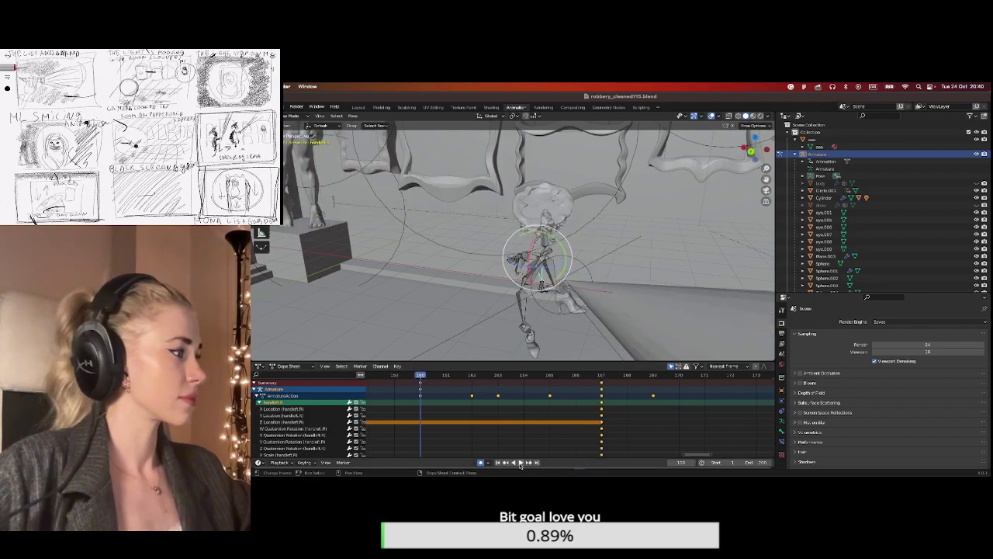
pyautogui.click(520, 462)
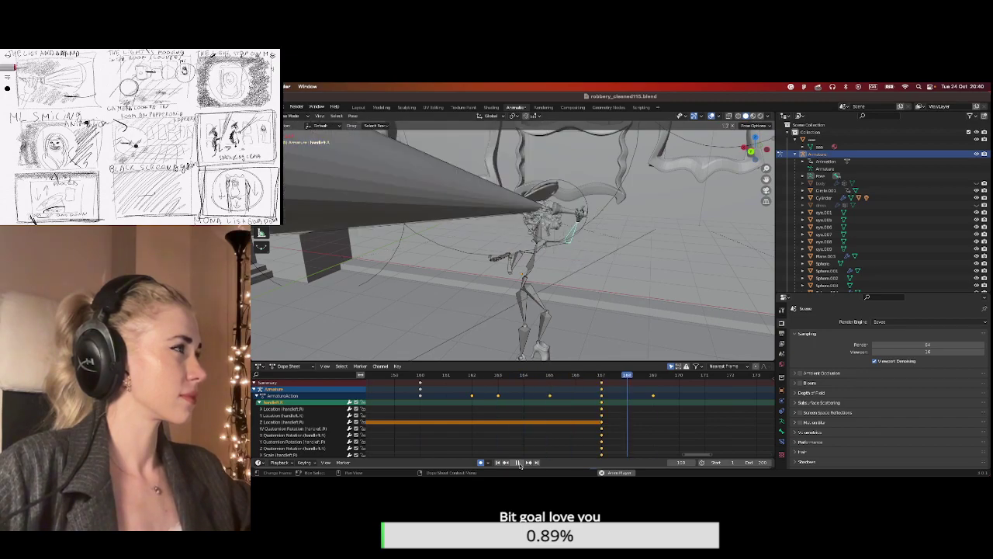
pyautogui.click(520, 463)
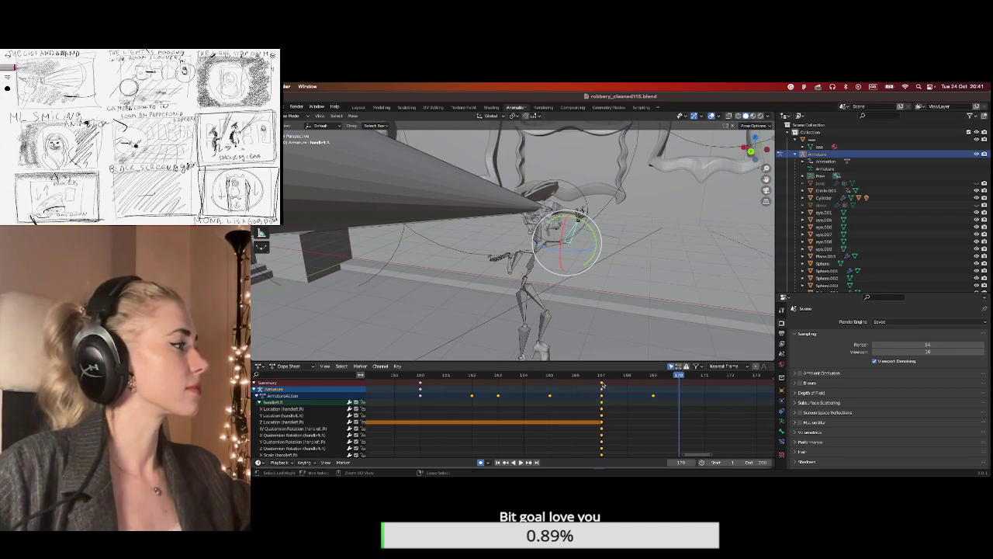
# Key the bone's pose at frame 169 and select other arm bones.
pyautogui.click(652, 376)
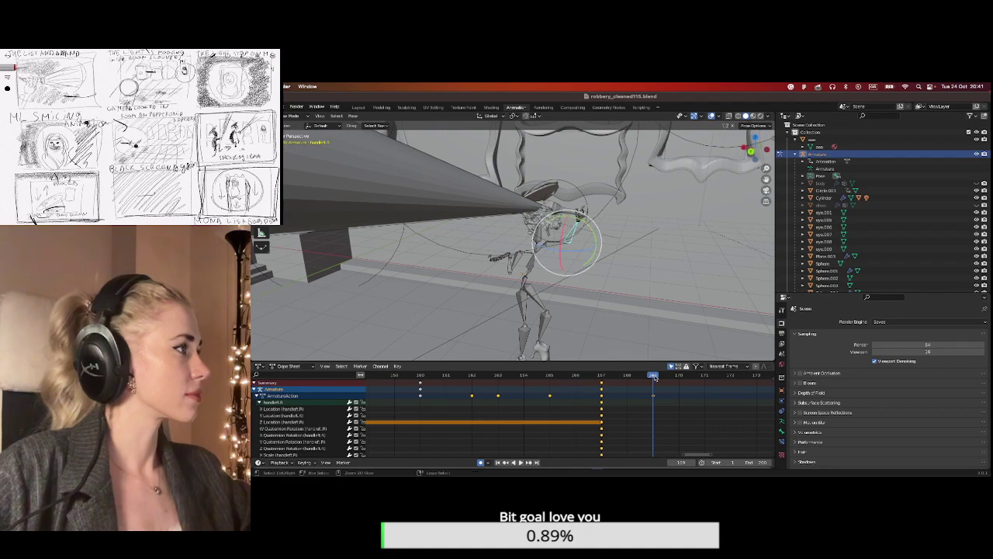
pyautogui.press('i')
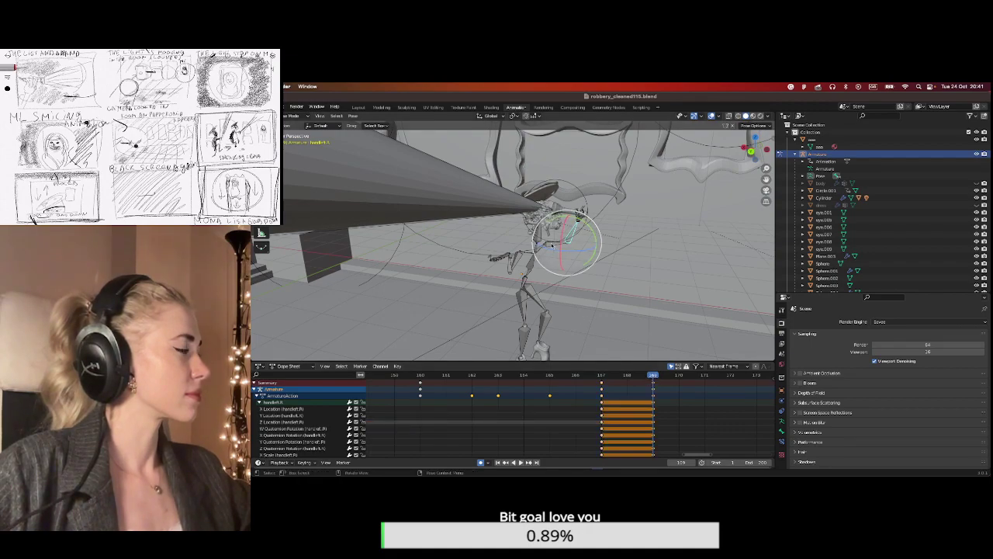
pyautogui.click(566, 267)
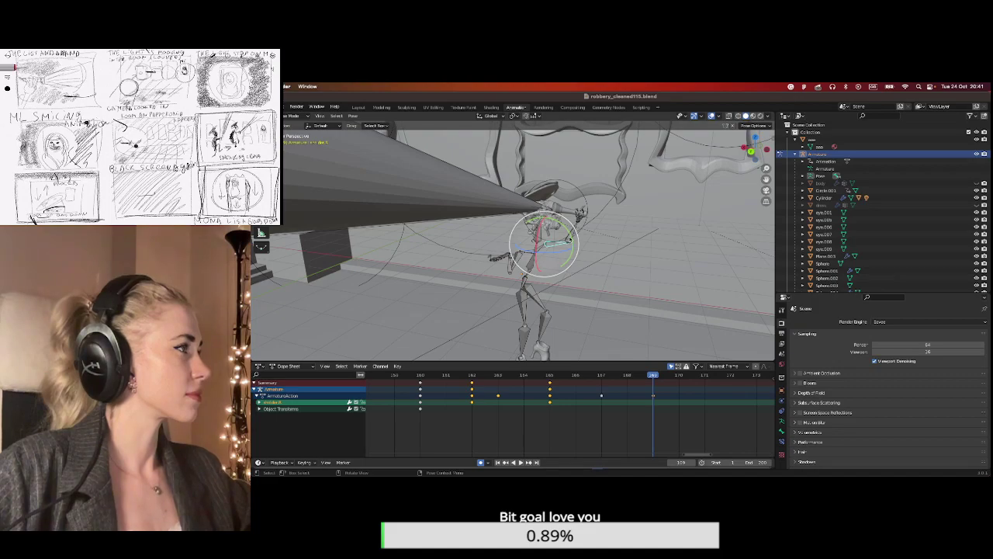
pyautogui.click(570, 238)
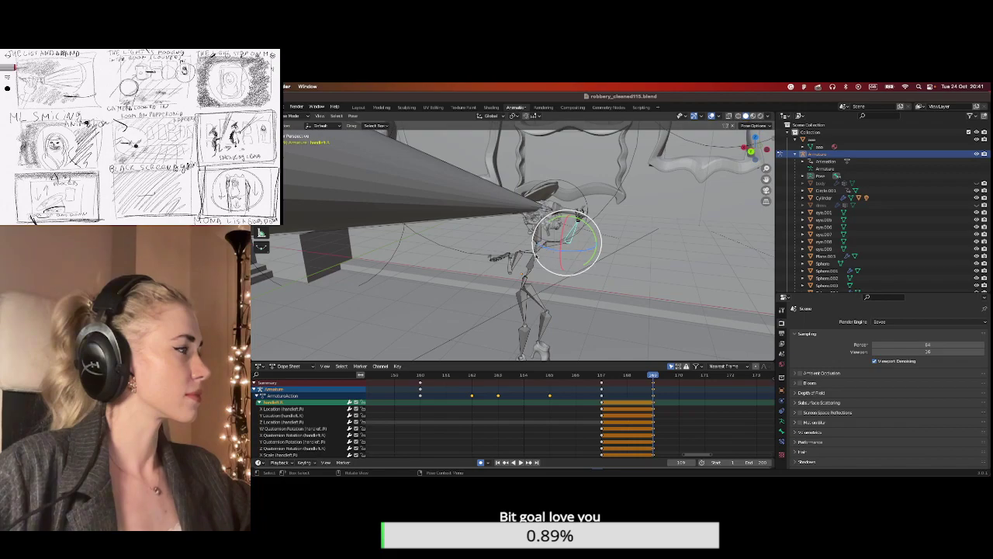
pyautogui.click(514, 265)
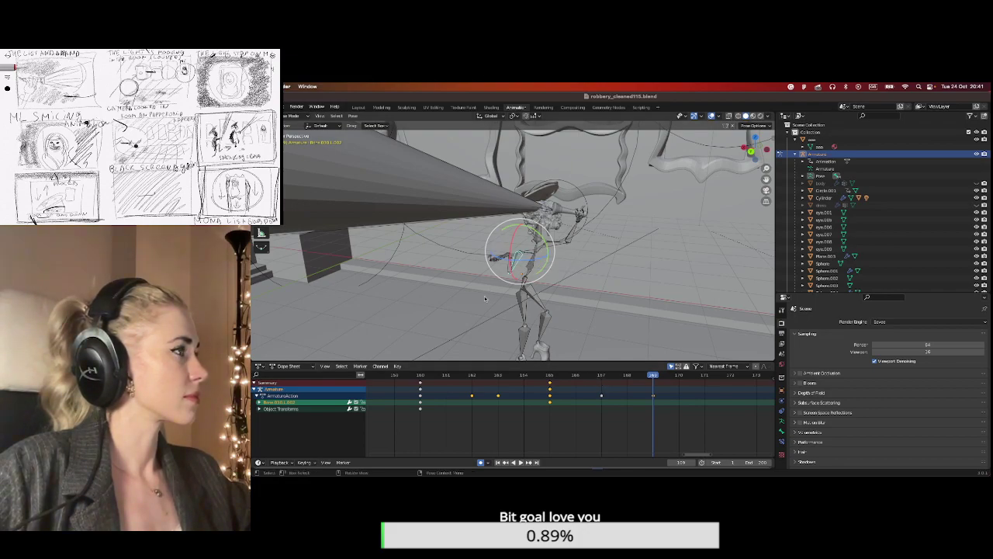
# Expand the bone's transform channels and key its pose at frame 169.
pyautogui.click(260, 402)
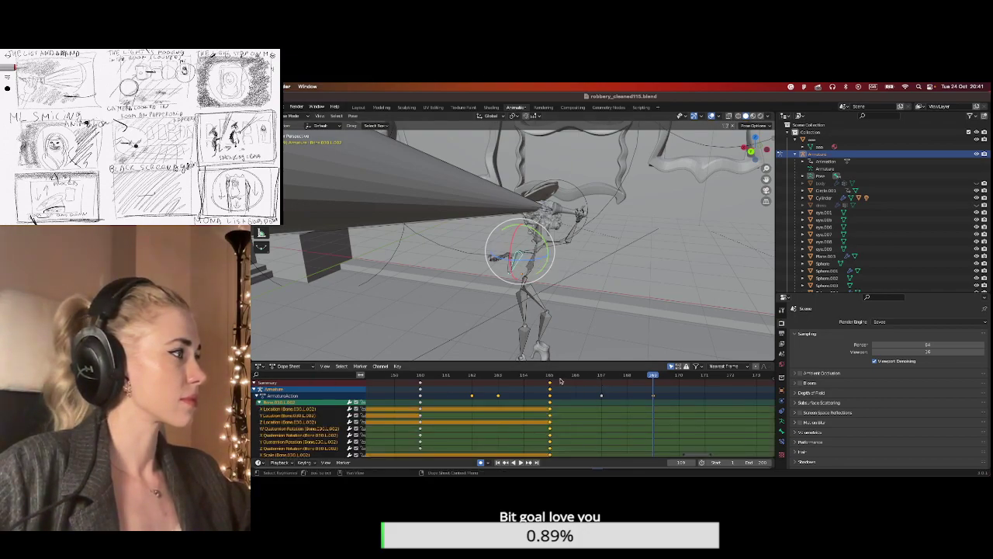
pyautogui.click(550, 375)
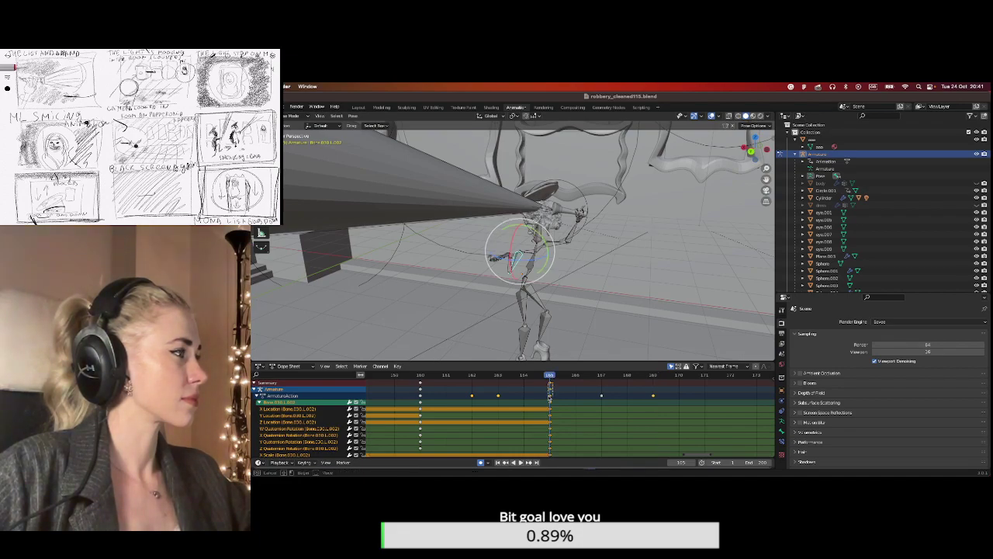
pyautogui.click(550, 385)
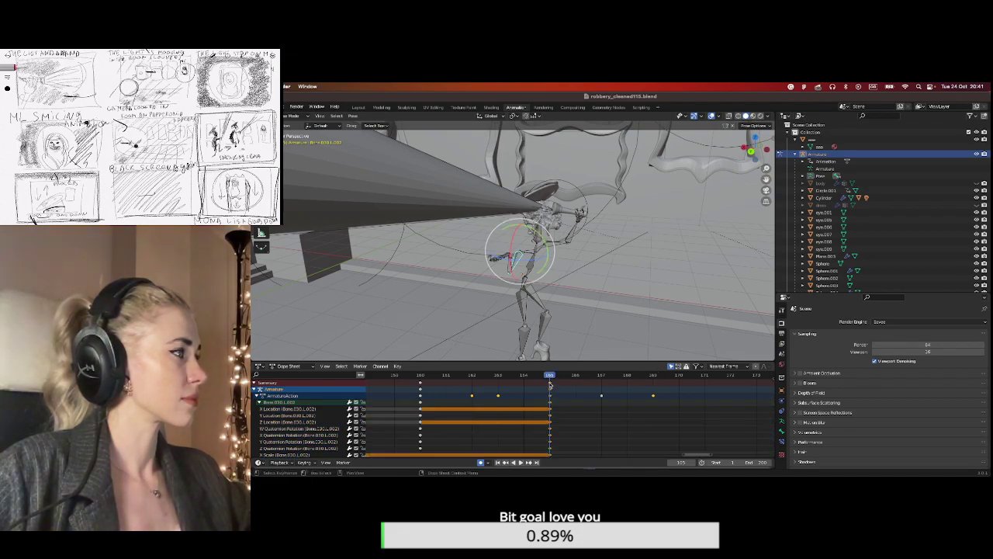
pyautogui.click(654, 376)
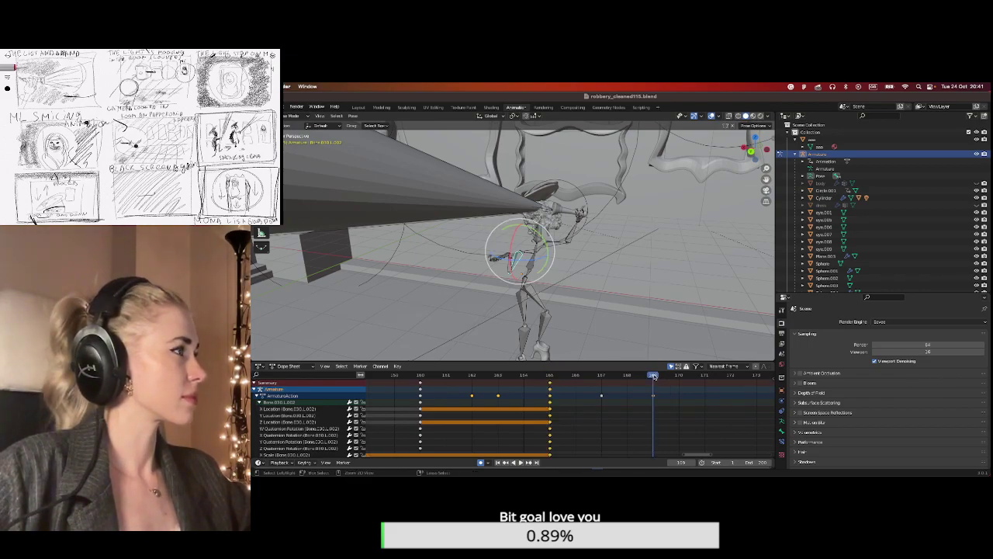
pyautogui.press('i')
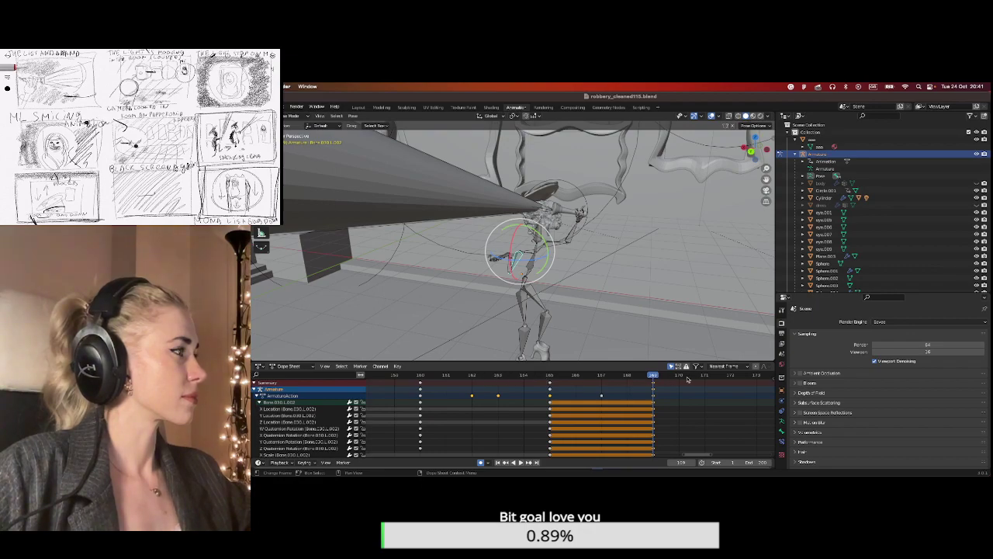
# At frame 172, rotate the selected bone around the global Z axis.
pyautogui.moveTo(692, 249); pyautogui.dragTo(767, 179, button='middle')
pyautogui.press('Right')
pyautogui.press('Right')
pyautogui.press('Right')
pyautogui.press('r')
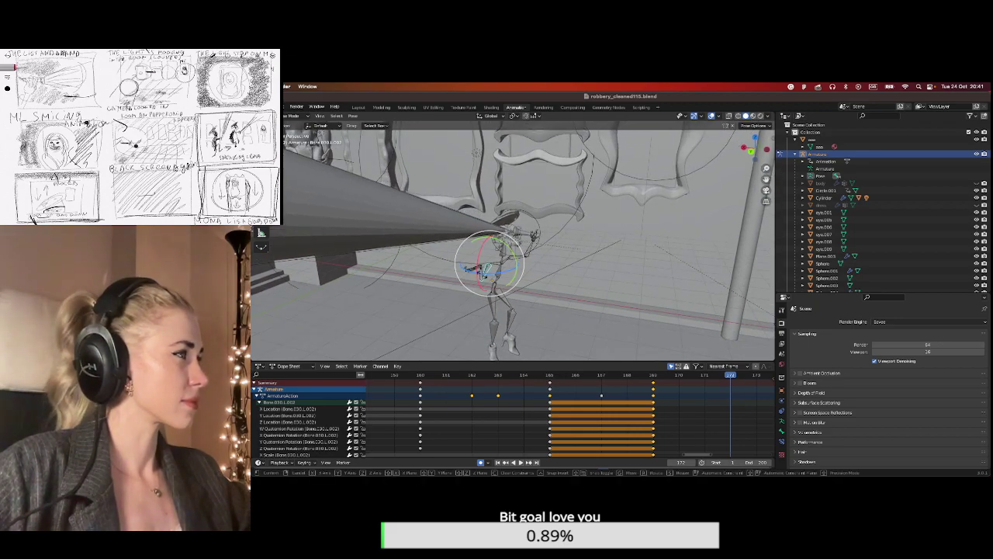
pyautogui.press('z')
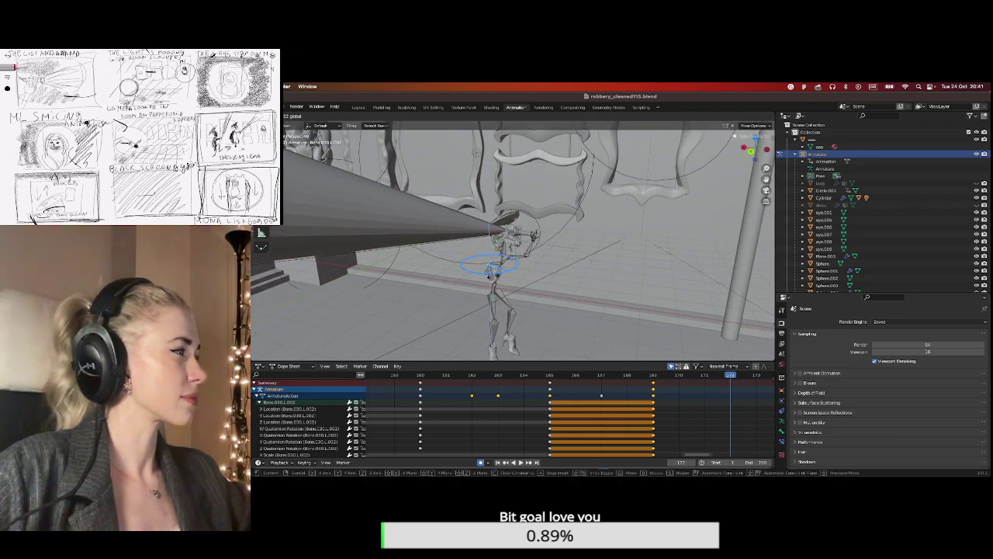
pyautogui.click(505, 250)
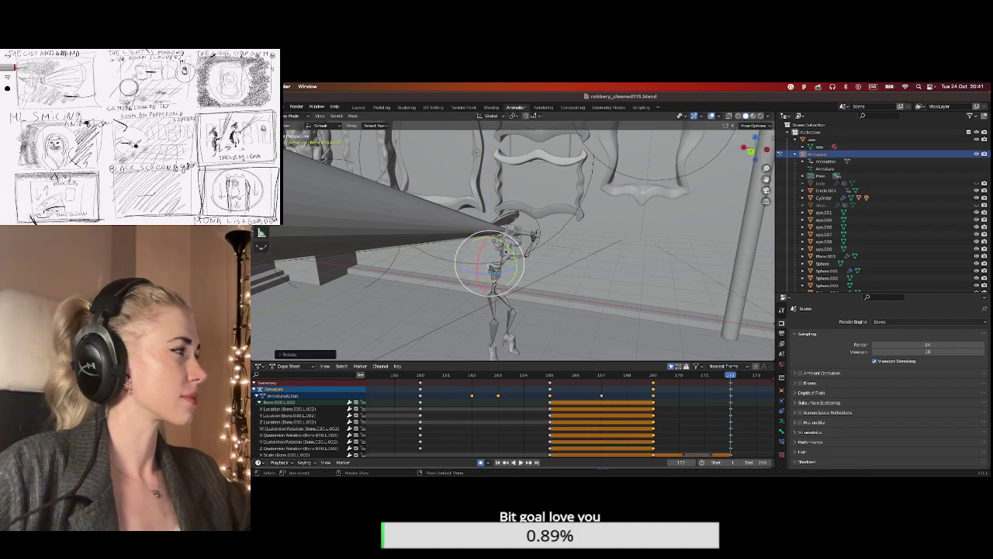
# Rotate the upper torso bone on Z, undo it, and turn the bone on Z instead.
pyautogui.click(504, 249)
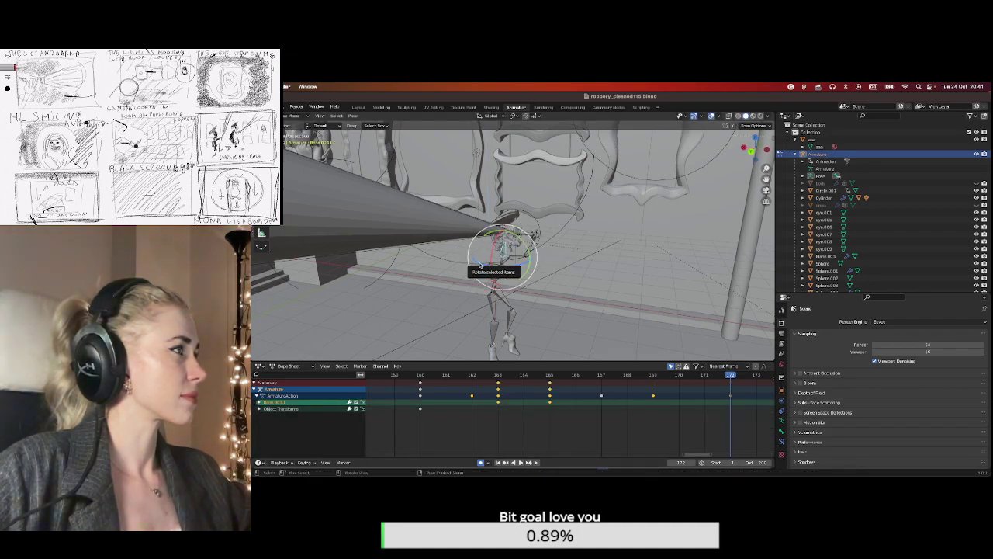
pyautogui.press('r')
pyautogui.press('z')
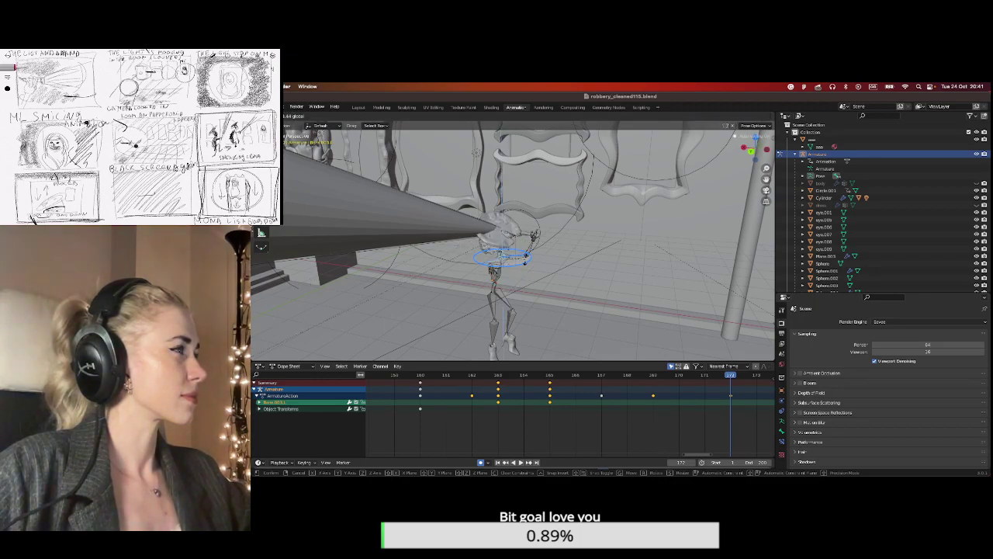
pyautogui.click(525, 260)
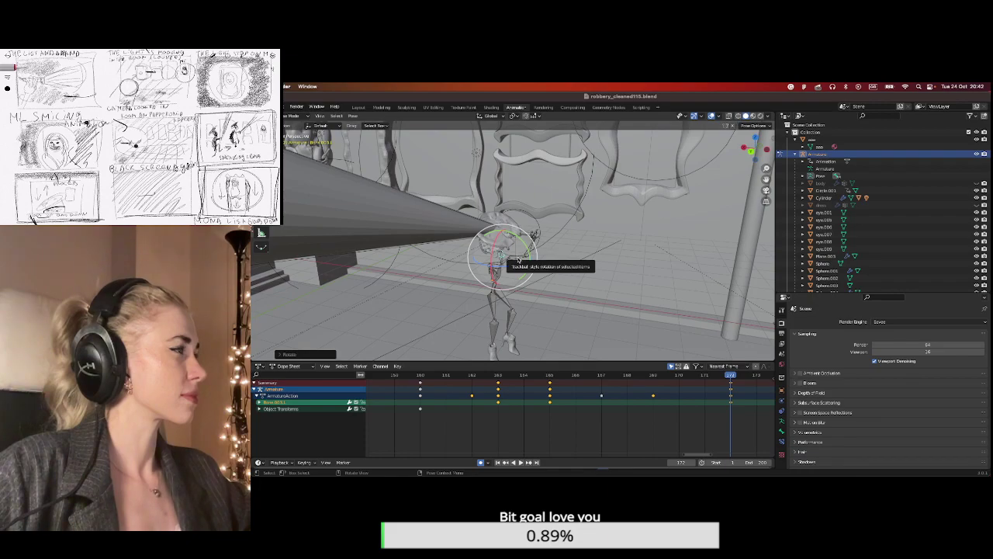
pyautogui.hotkey('ctrl', 'z')
pyautogui.hotkey('ctrl', 'z')
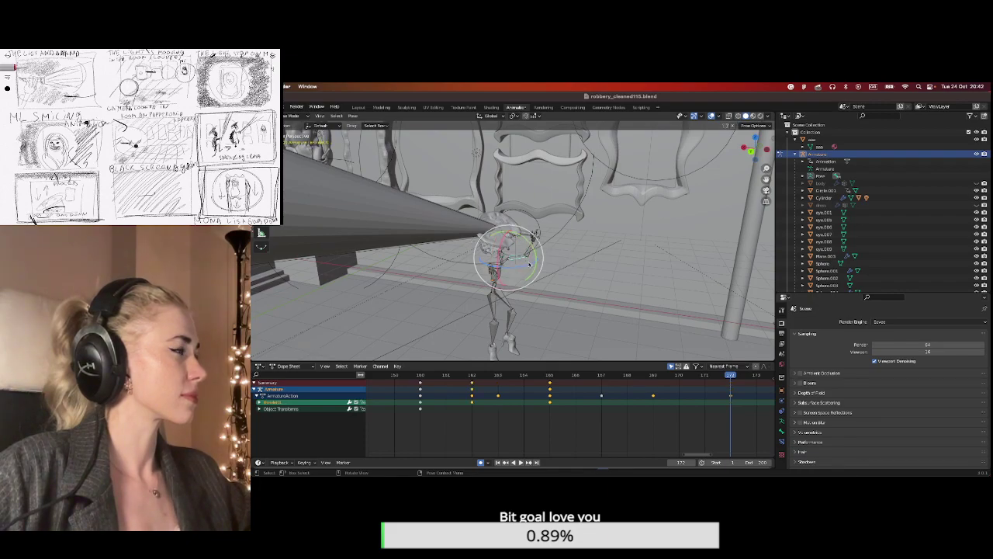
pyautogui.moveTo(530, 264)
pyautogui.mouseDown()
pyautogui.moveTo(510, 268)
pyautogui.moveTo(526, 256)
pyautogui.mouseUp()
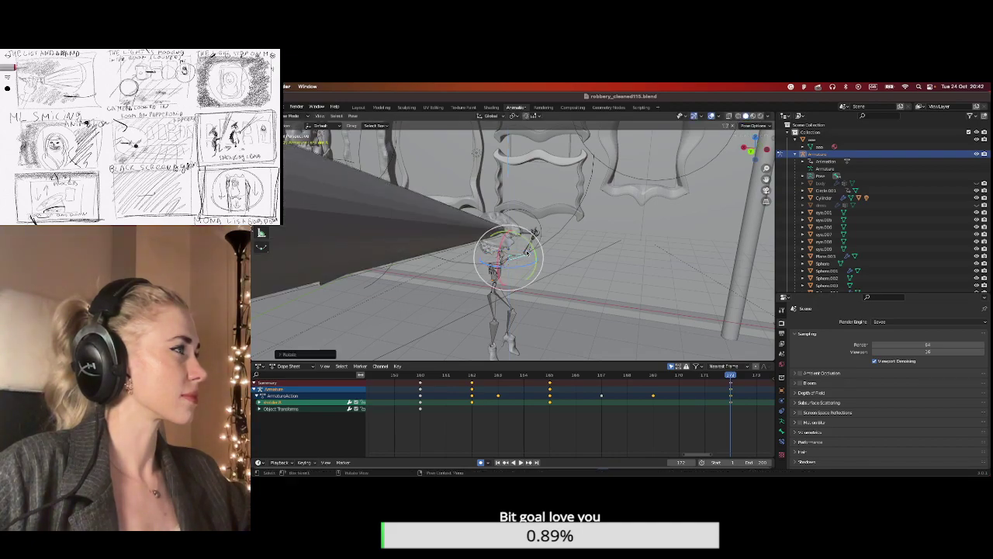
pyautogui.click(528, 249)
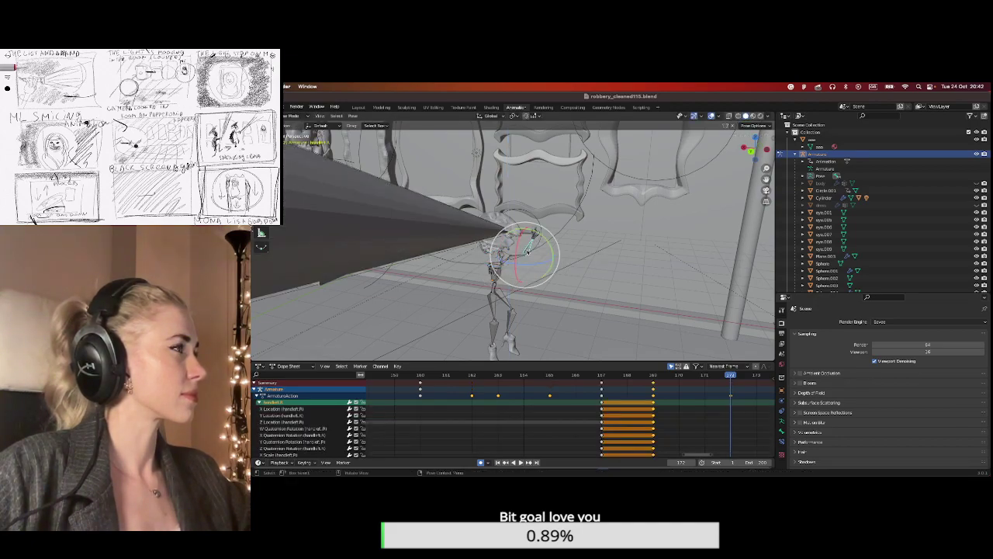
# Swing the bone around Z, then rotate the neighbouring arm bone 73° around Z.
pyautogui.moveTo(509, 265); pyautogui.dragTo(562, 271)
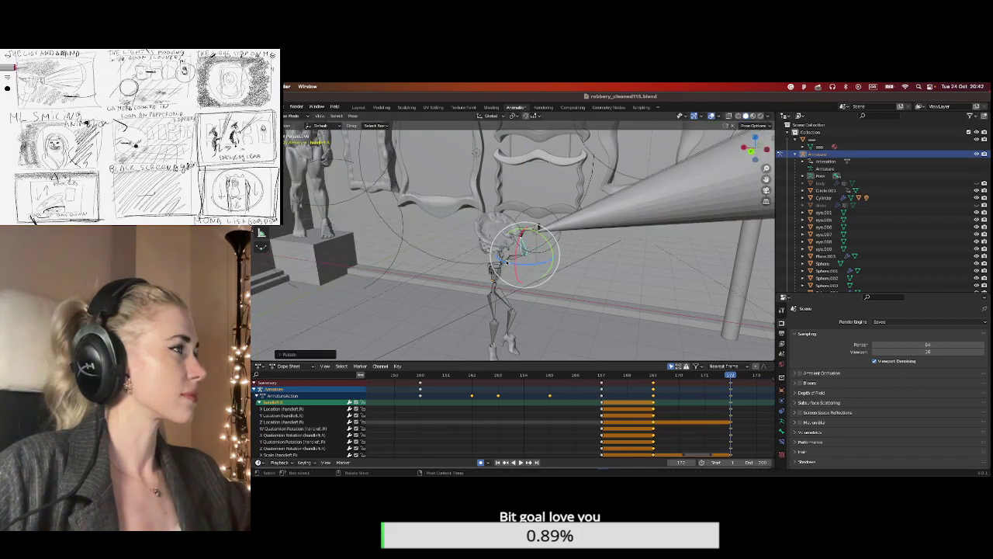
pyautogui.click(504, 262)
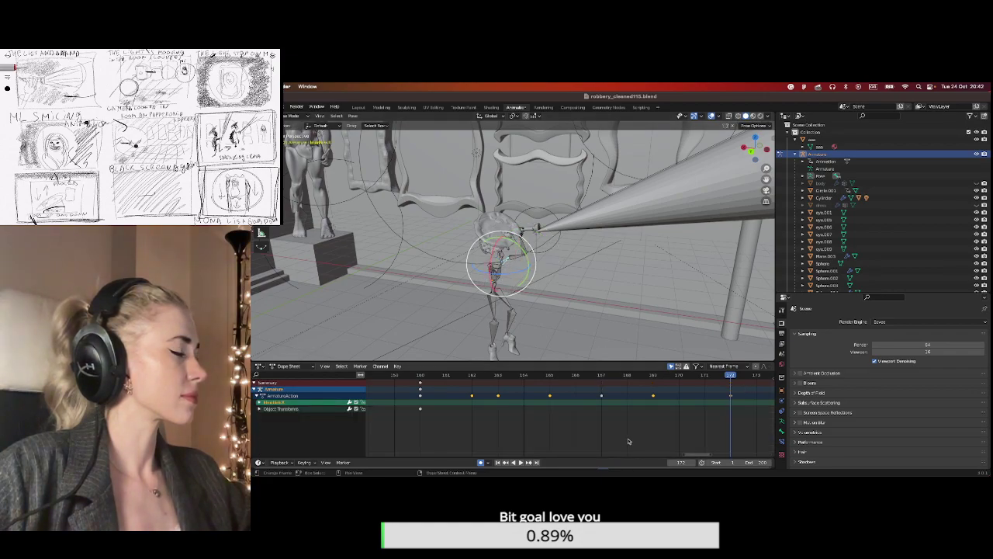
pyautogui.moveTo(686, 457); pyautogui.dragTo(715, 459)
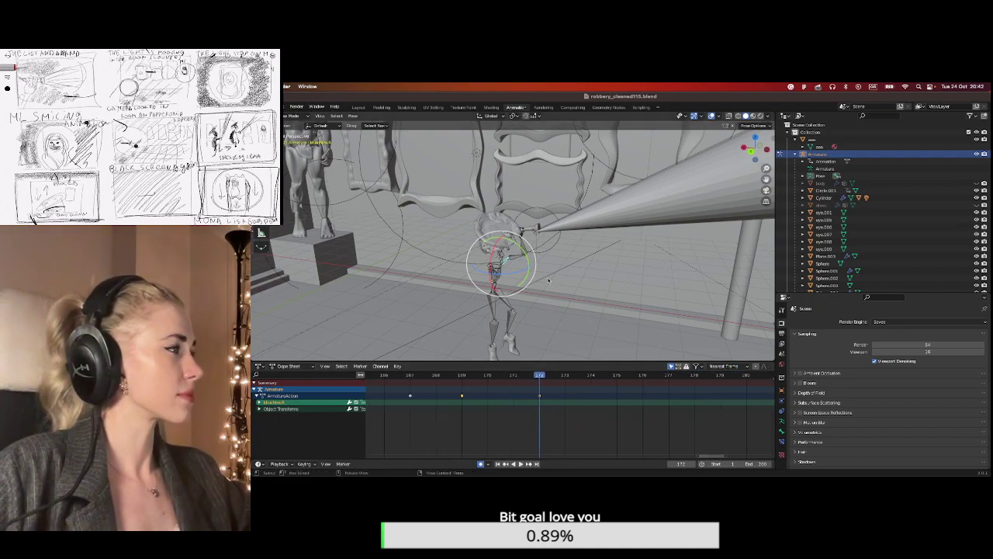
pyautogui.press('r')
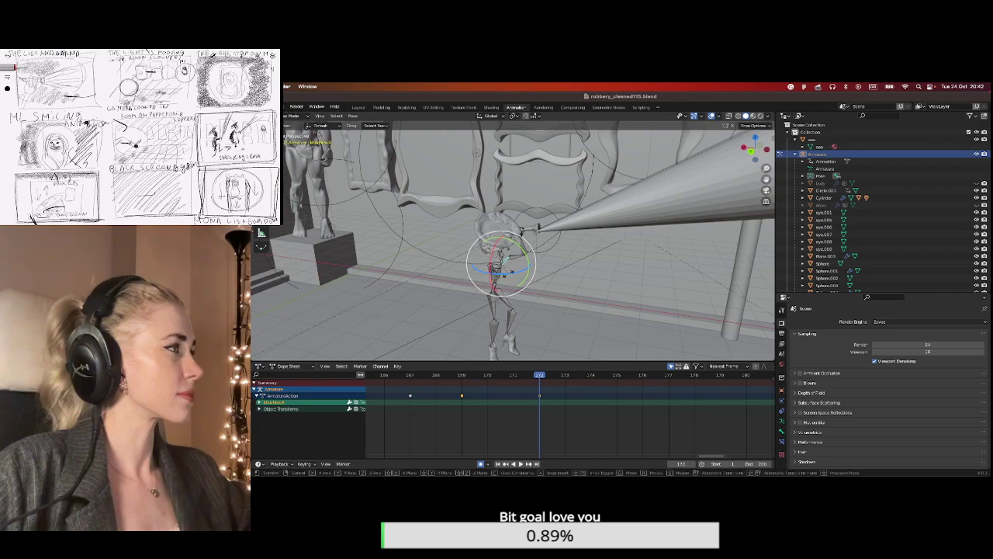
pyautogui.write('z30')
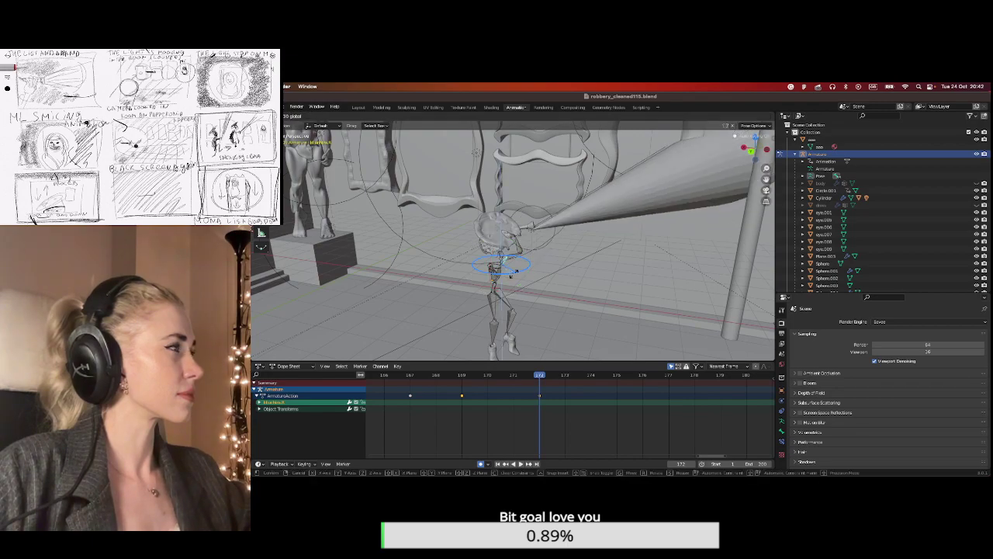
pyautogui.press('BackSpace')
pyautogui.press('BackSpace')
pyautogui.write('73')
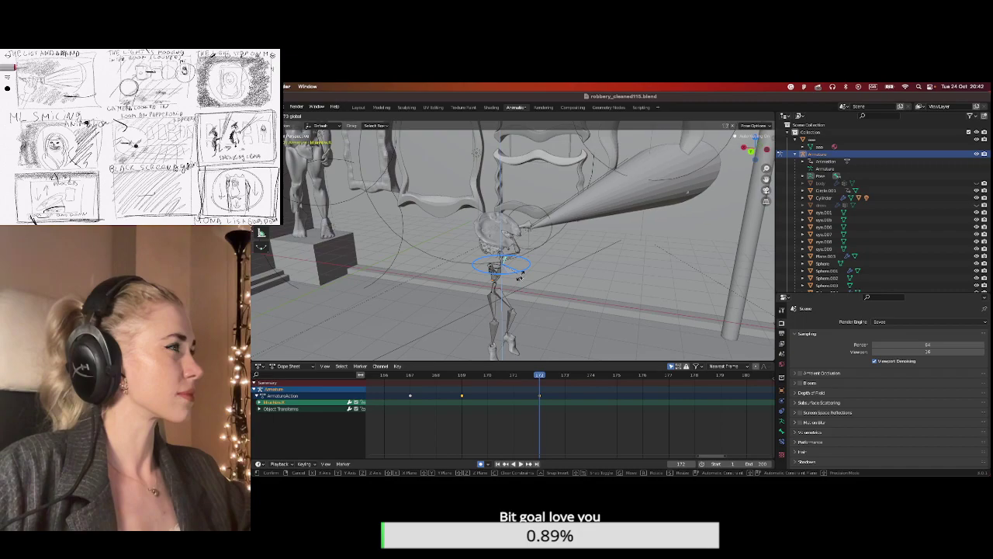
pyautogui.press('Return')
# At frame 173, rotate the forearm and hand bone into a new pose and switch to Material Preview.
pyautogui.moveTo(520, 275); pyautogui.dragTo(570, 299, button='middle')
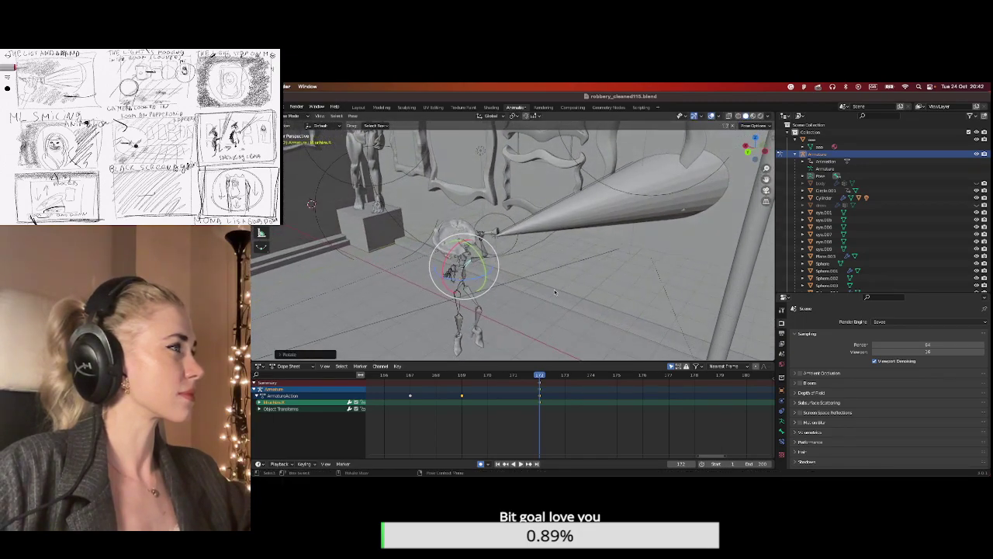
pyautogui.click(564, 377)
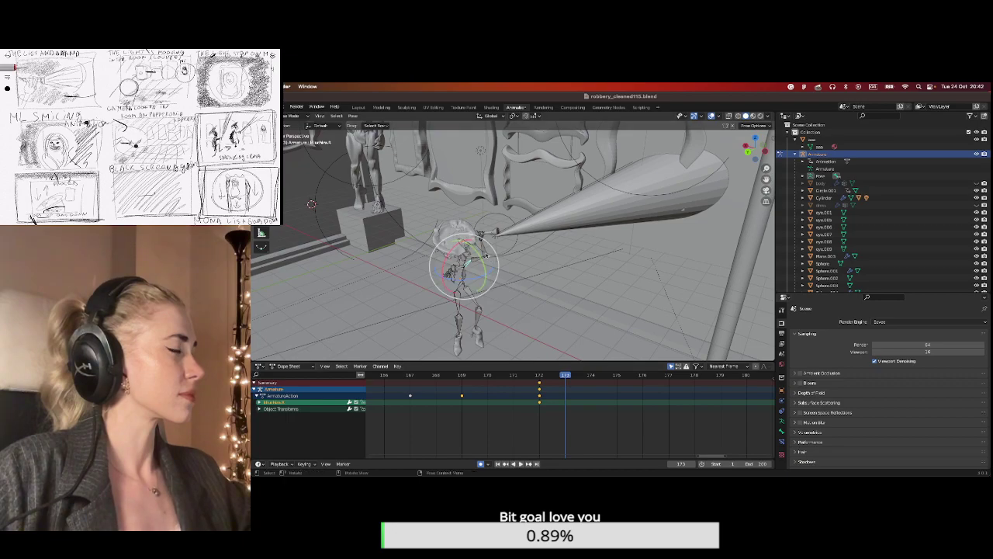
pyautogui.click(479, 247)
pyautogui.press('r')
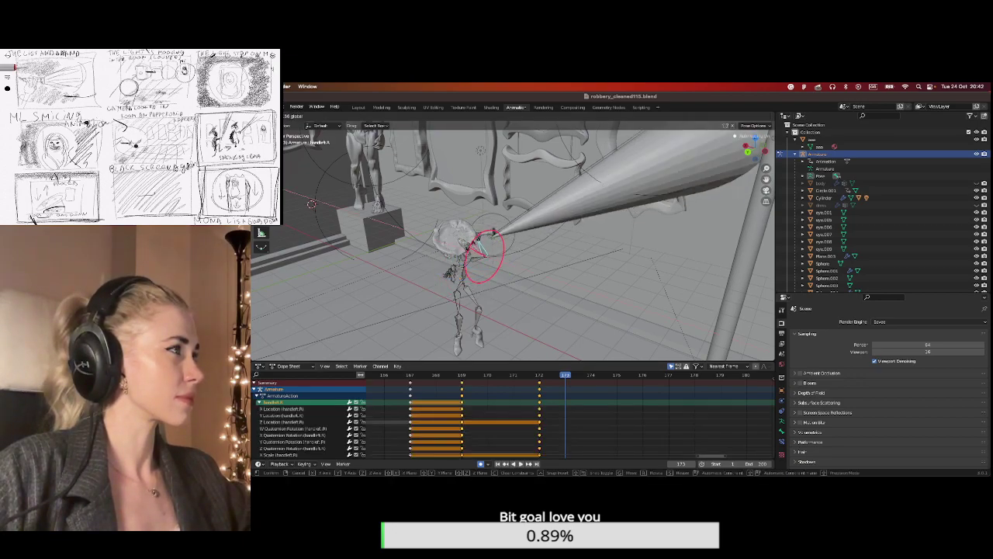
pyautogui.click(475, 262)
pyautogui.moveTo(479, 269); pyautogui.dragTo(481, 271)
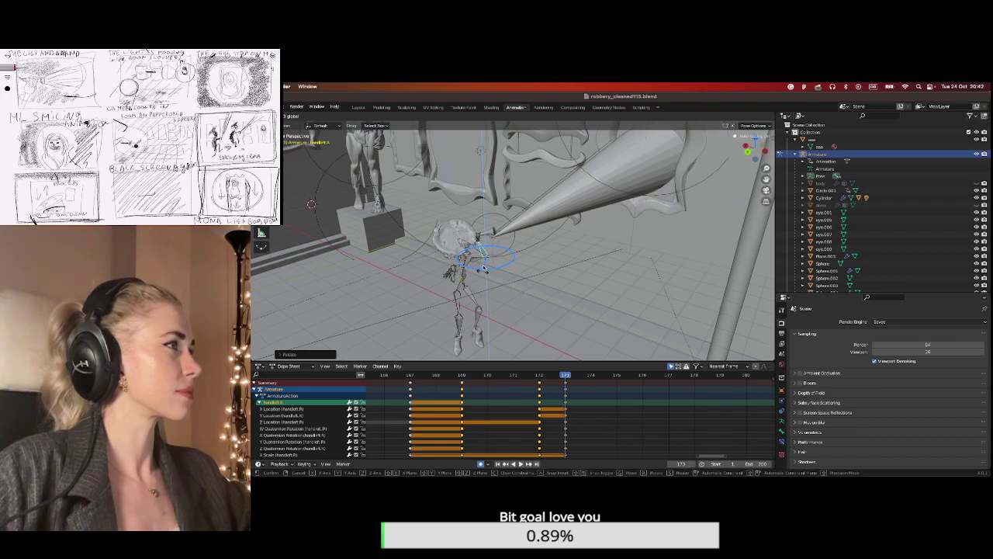
pyautogui.click(484, 268)
pyautogui.press('r')
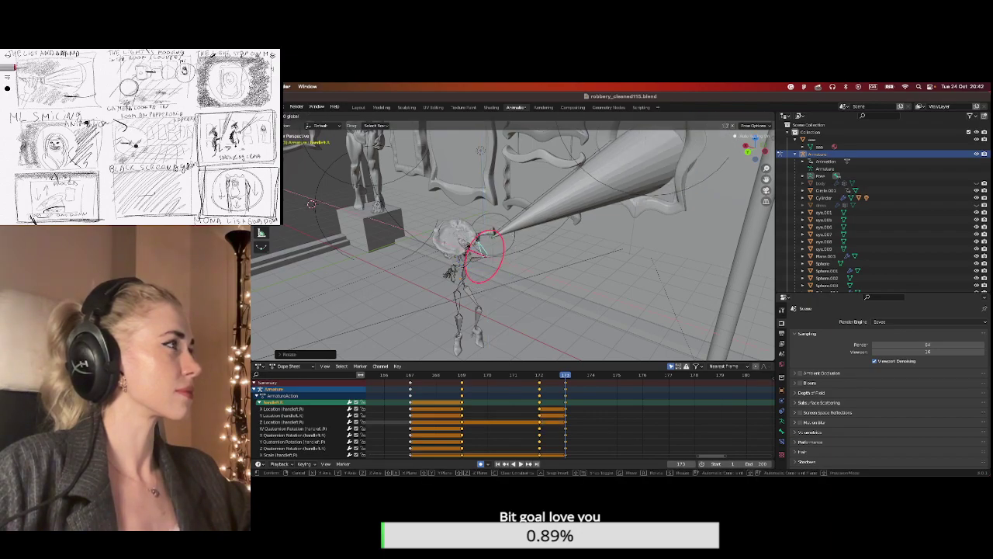
pyautogui.click(651, 218)
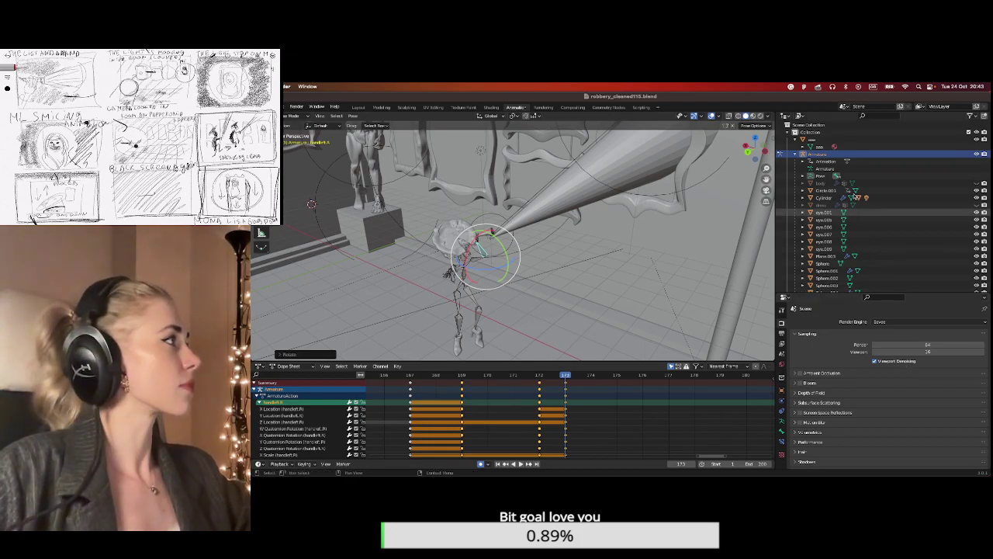
pyautogui.click(754, 116)
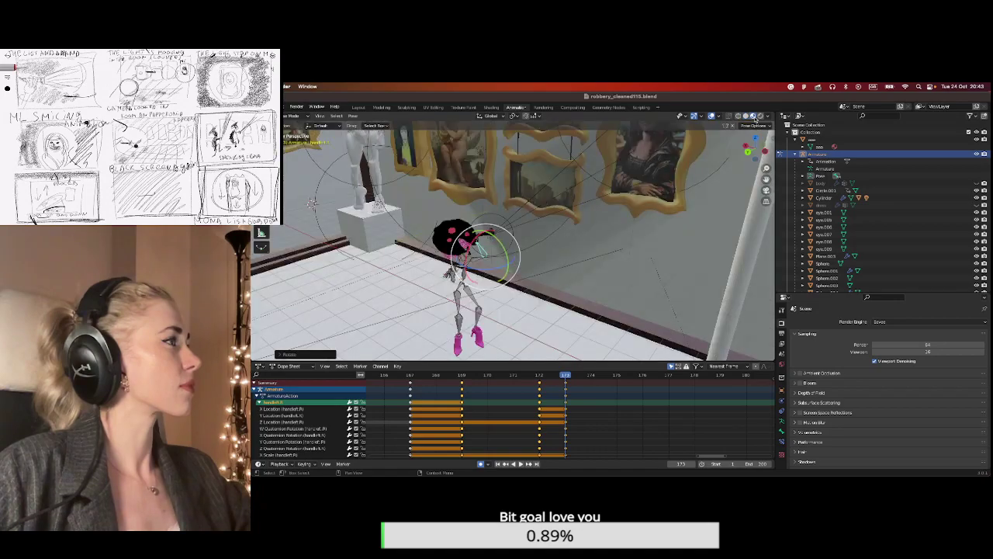
# Face the Mona Lisa and rotate the hand bone twice around X toward it.
pyautogui.click(761, 116)
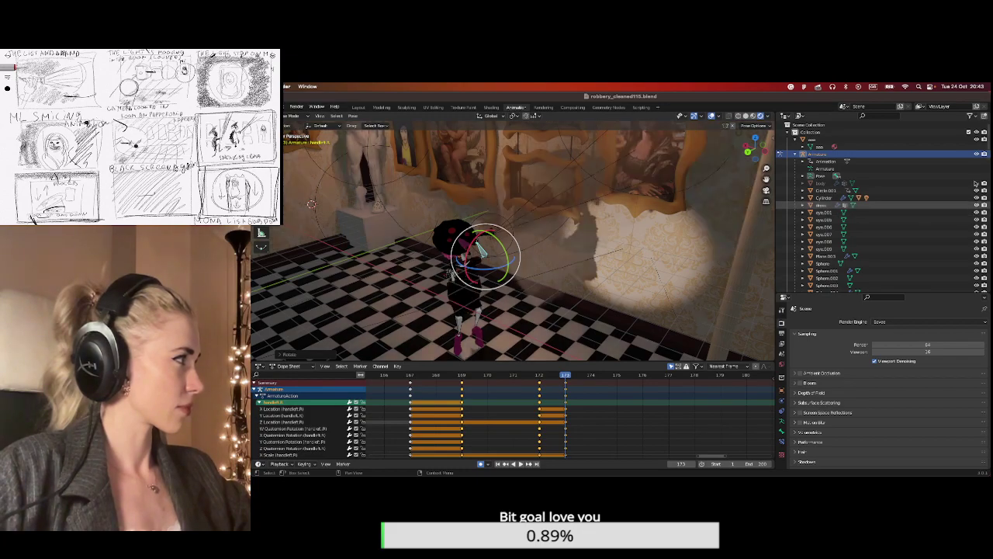
pyautogui.moveTo(496, 273)
pyautogui.mouseDown(button='middle')
pyautogui.moveTo(521, 279)
pyautogui.moveTo(553, 257)
pyautogui.moveTo(535, 272)
pyautogui.moveTo(519, 253)
pyautogui.mouseUp(button='middle')
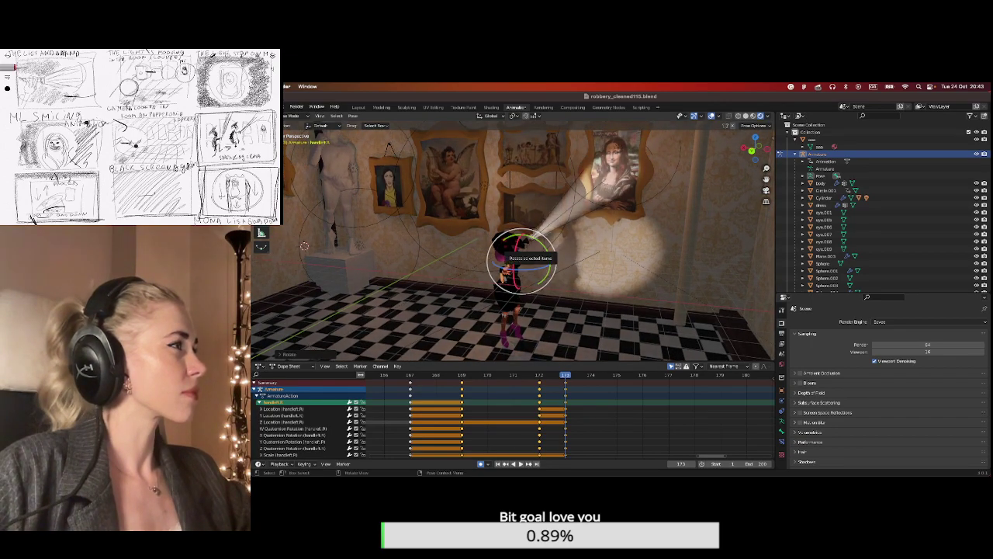
pyautogui.moveTo(518, 249); pyautogui.dragTo(520, 256)
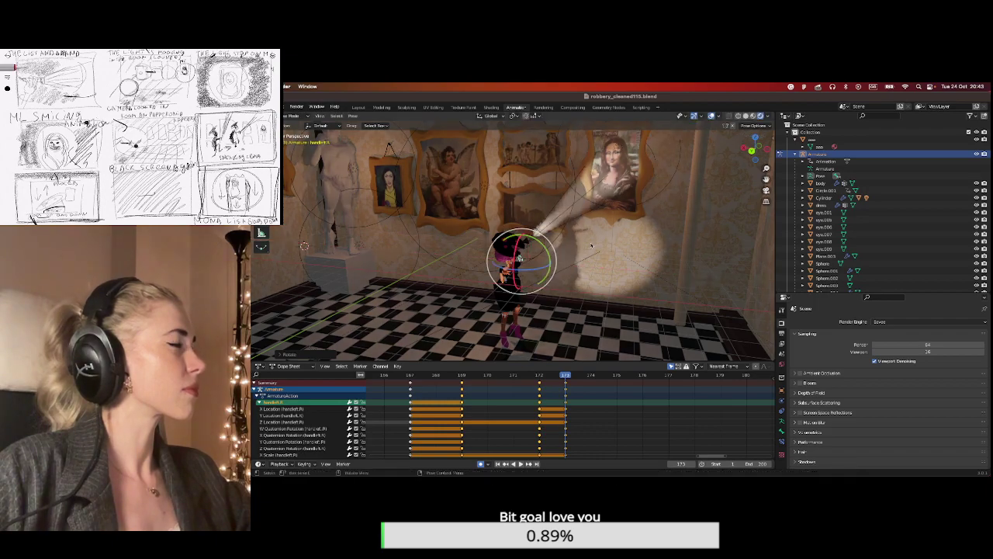
pyautogui.click(743, 117)
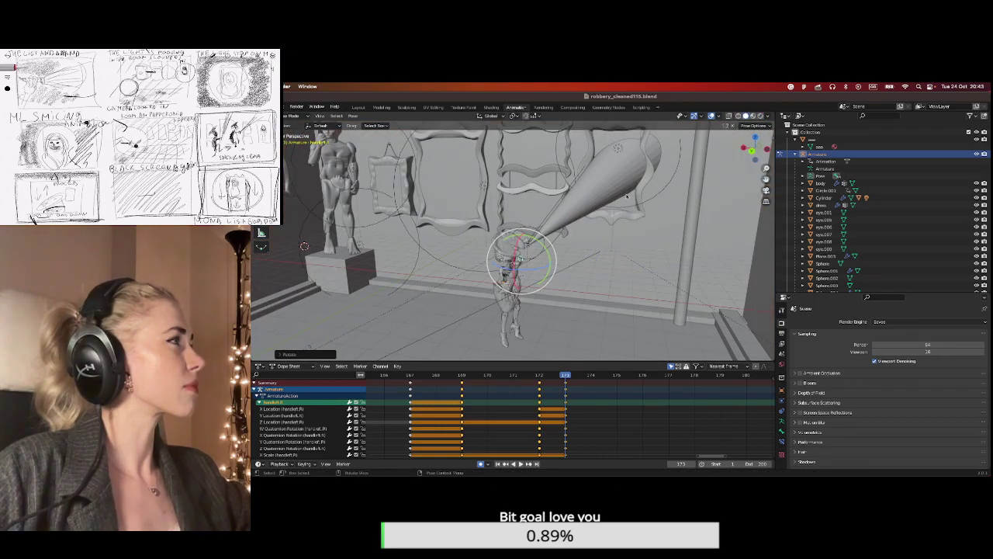
pyautogui.moveTo(518, 256)
pyautogui.mouseDown()
pyautogui.moveTo(522, 245)
pyautogui.moveTo(526, 272)
pyautogui.mouseUp()
pyautogui.press('KP_Decimal')
# Move the hand bone so the flashlight beam hits the painting, then return to Rendered shading.
pyautogui.press('g')
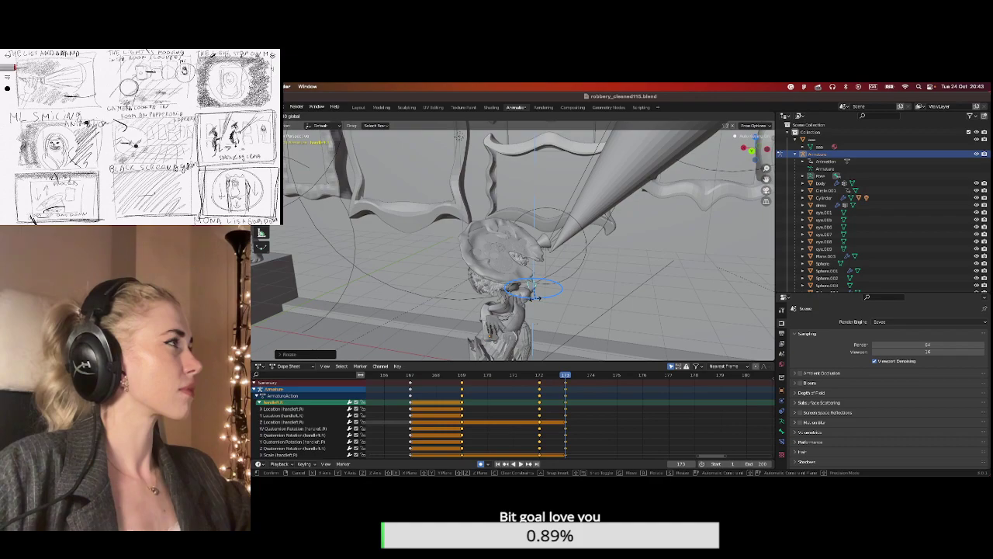
pyautogui.click(533, 295)
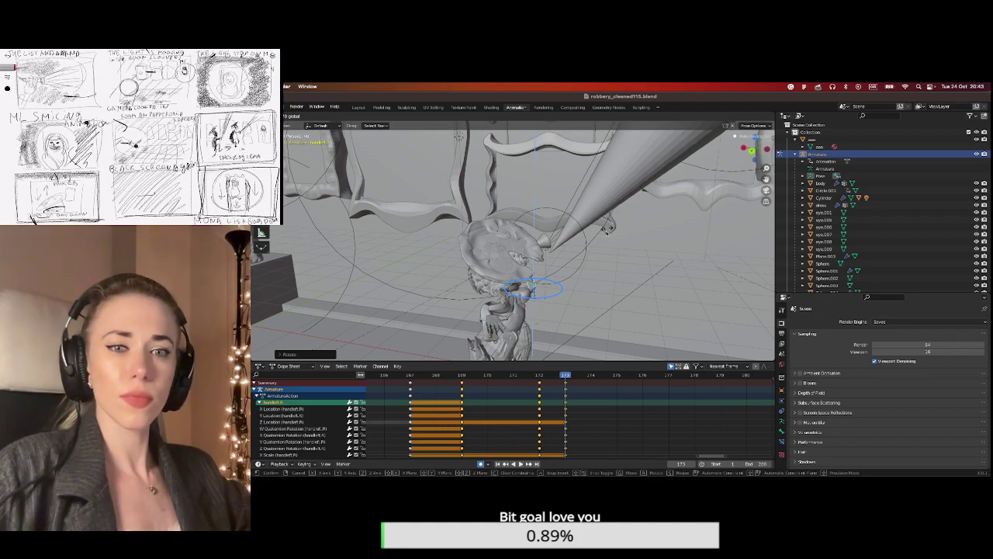
pyautogui.scroll(-3, 607, 233)
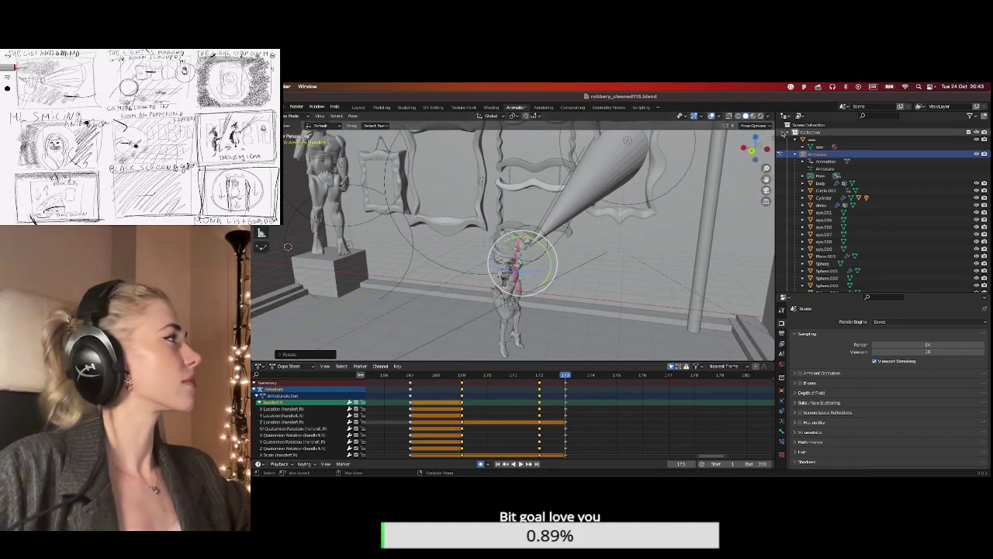
pyautogui.click(759, 115)
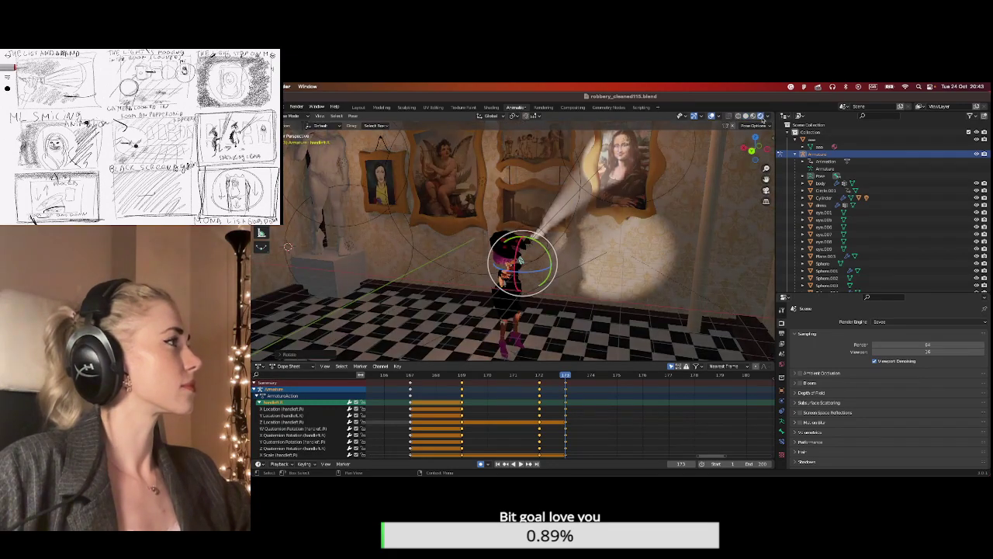
pyautogui.scroll(-2, 624, 204)
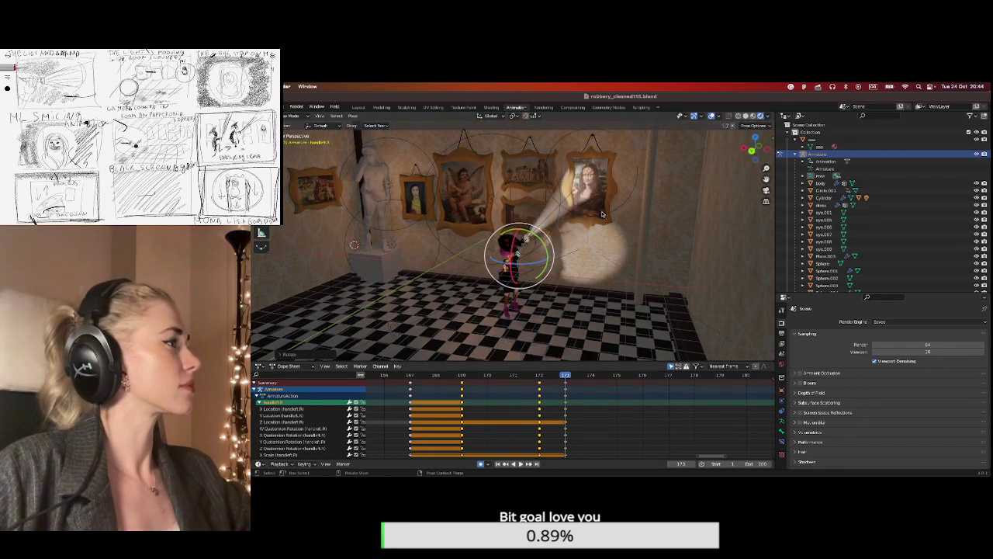
pyautogui.moveTo(575, 250); pyautogui.dragTo(553, 256, button='middle')
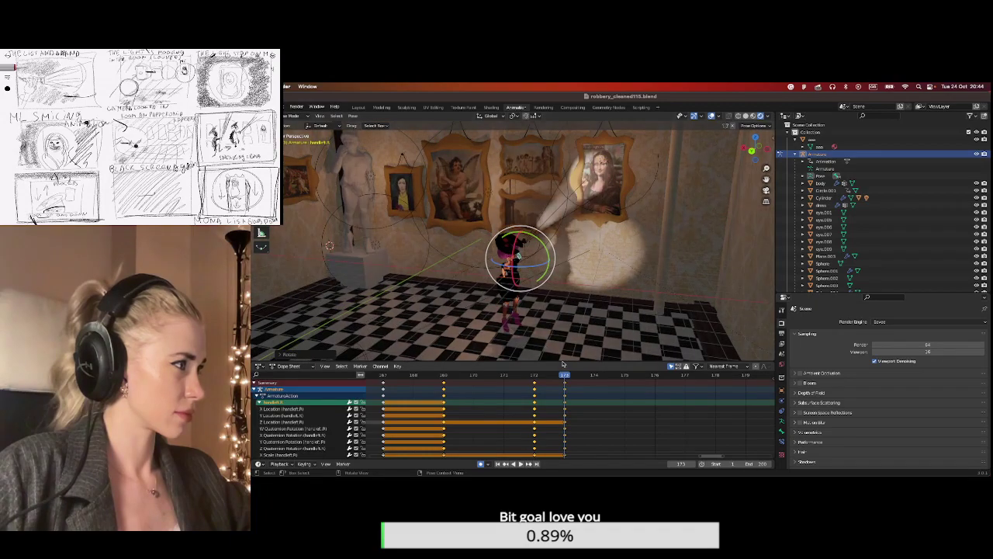
# Play back the animation from frame 161 to check the hand motion.
pyautogui.moveTo(577, 362); pyautogui.dragTo(576, 355)
pyautogui.scroll(-4, 563, 395)
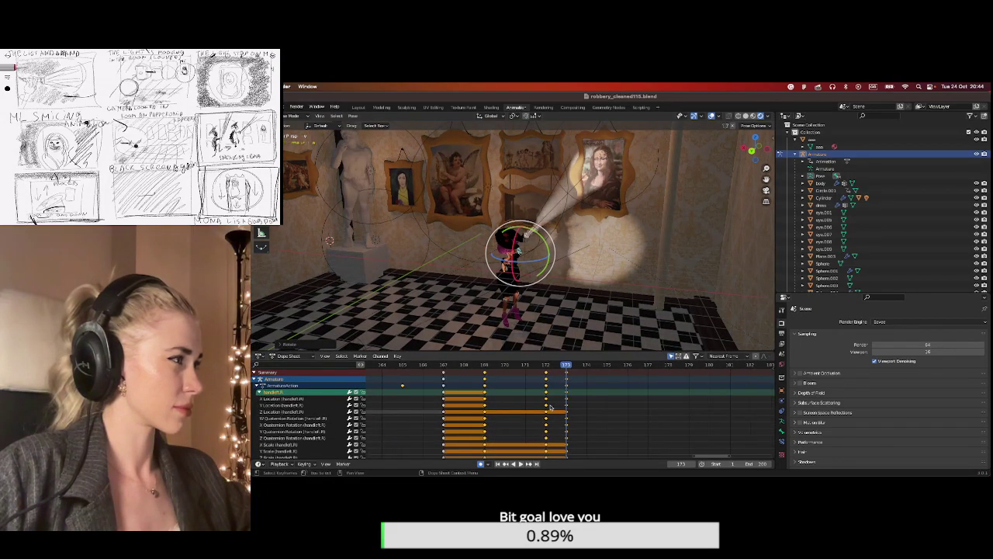
pyautogui.scroll(-3, 551, 408)
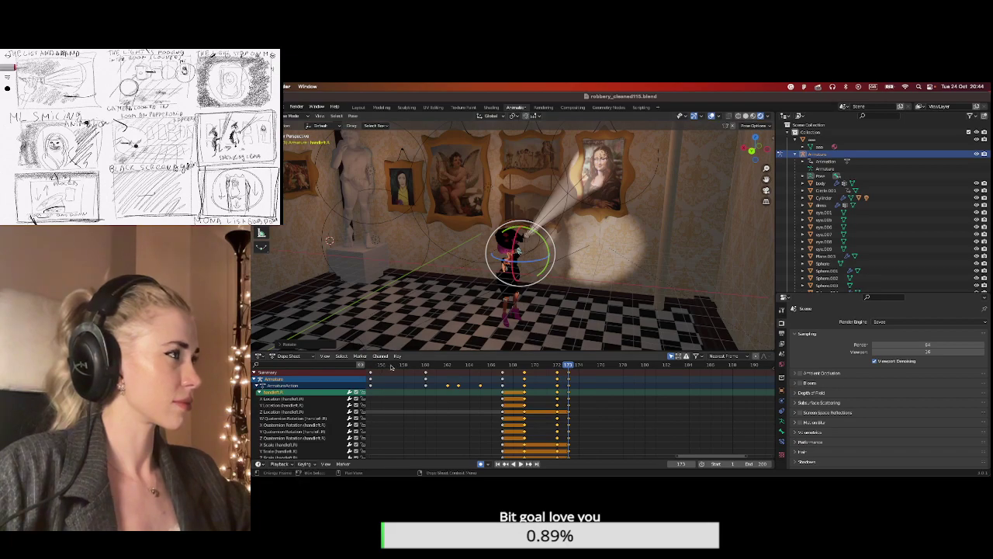
pyautogui.press('space')
pyautogui.press('space')
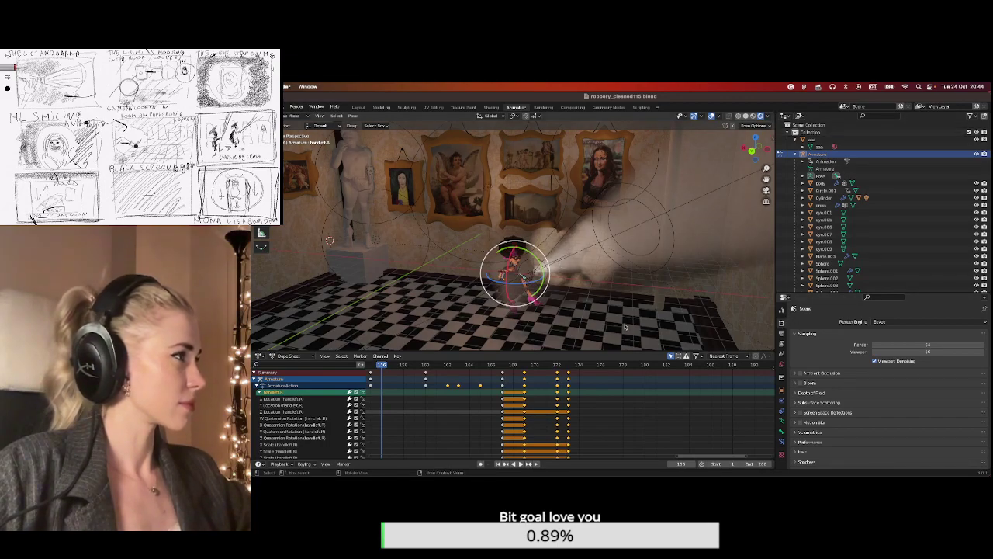
pyautogui.click(520, 463)
pyautogui.click(520, 463)
pyautogui.click(520, 463)
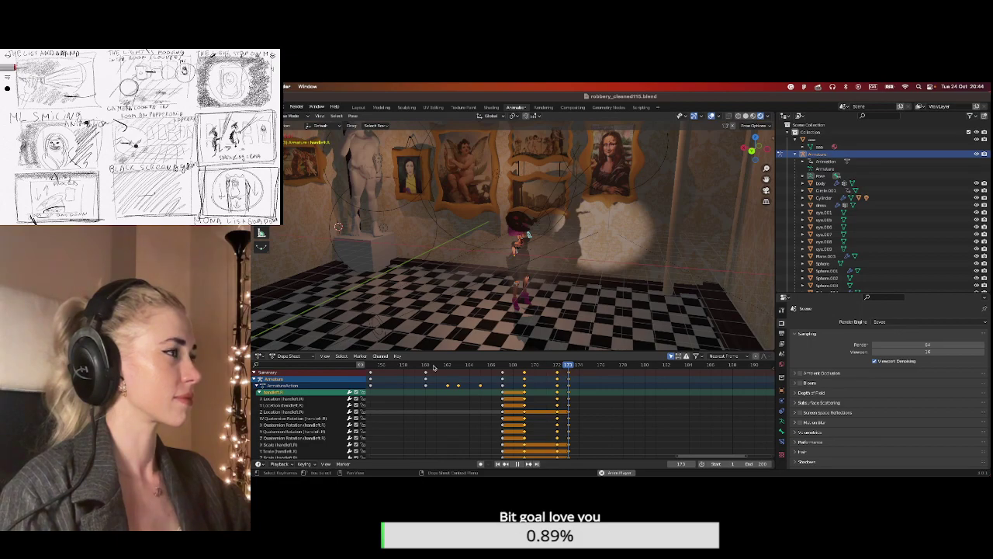
pyautogui.click(433, 366)
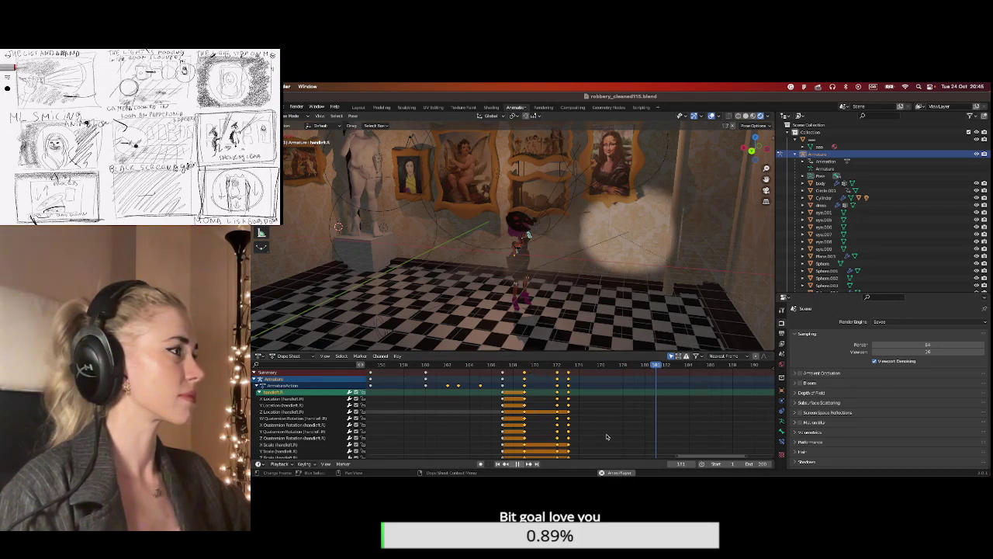
pyautogui.press('space')
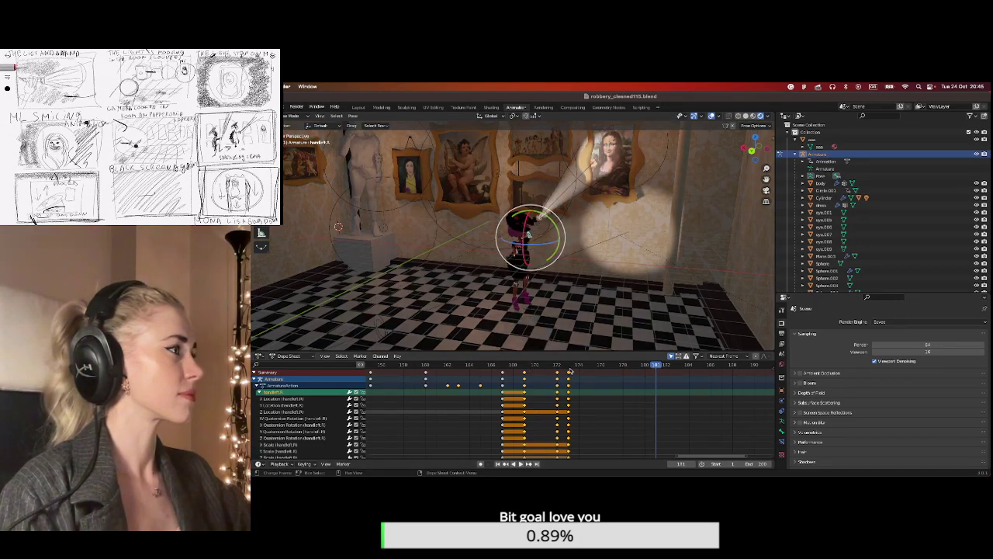
# Select only the frame 173 hand keys and replay from frames 173 and 172.
pyautogui.click(570, 372)
pyautogui.click(570, 366)
pyautogui.press('space')
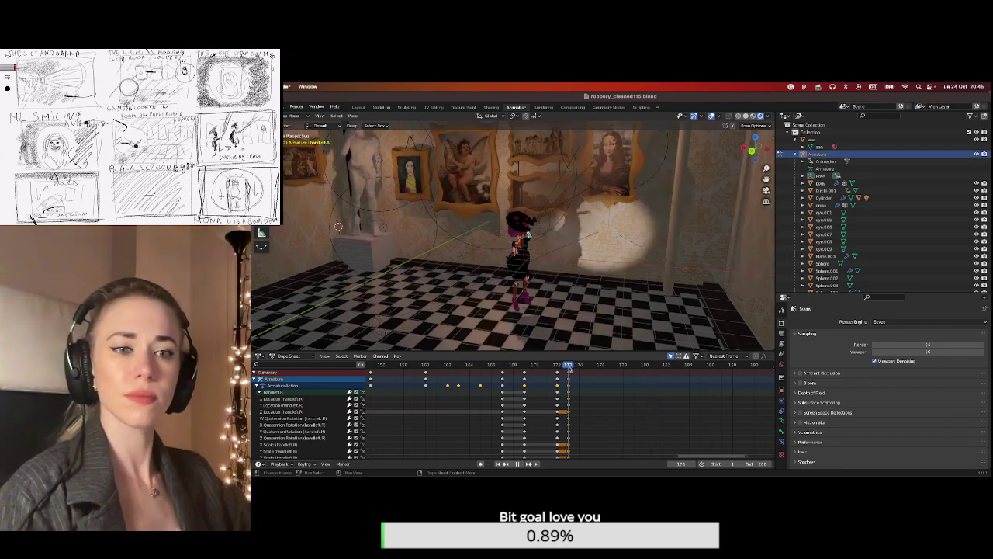
pyautogui.press('space')
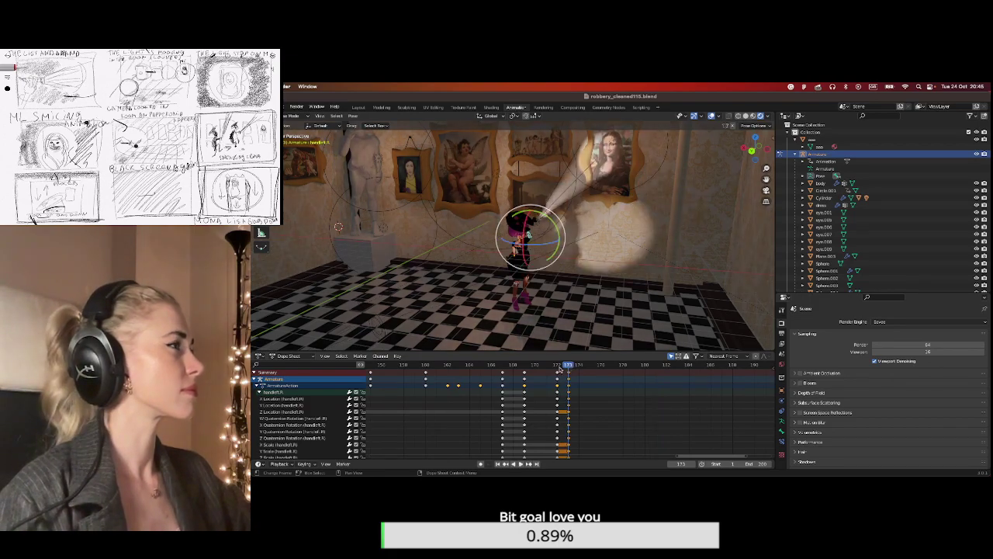
pyautogui.click(557, 365)
pyautogui.press('space')
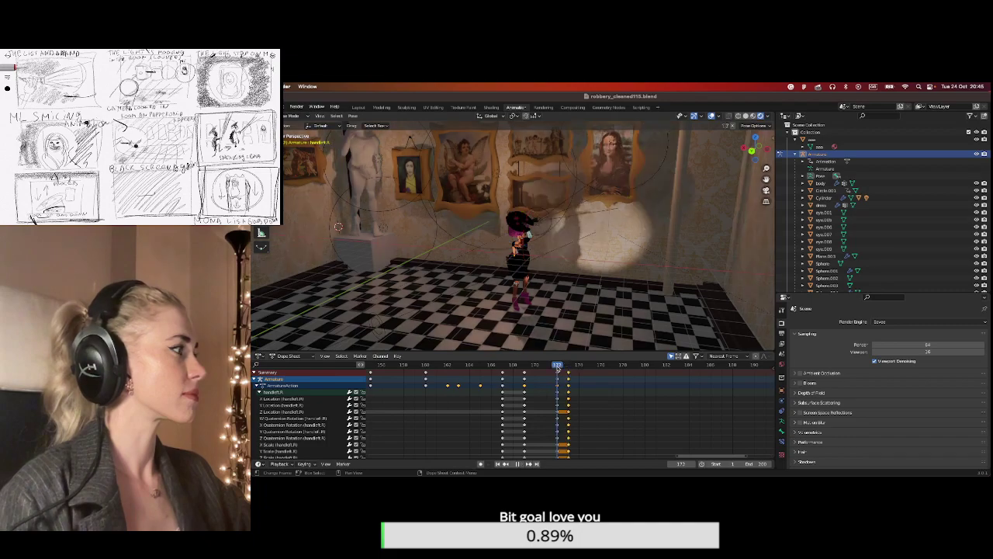
# Stop playback and hide the body and dress meshes to expose the skeleton.
pyautogui.press('space')
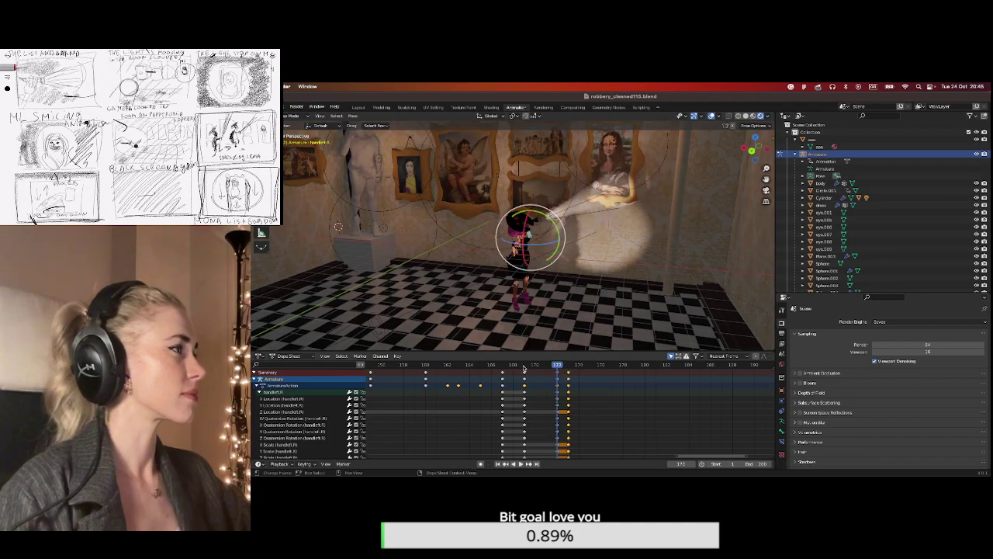
pyautogui.click(525, 366)
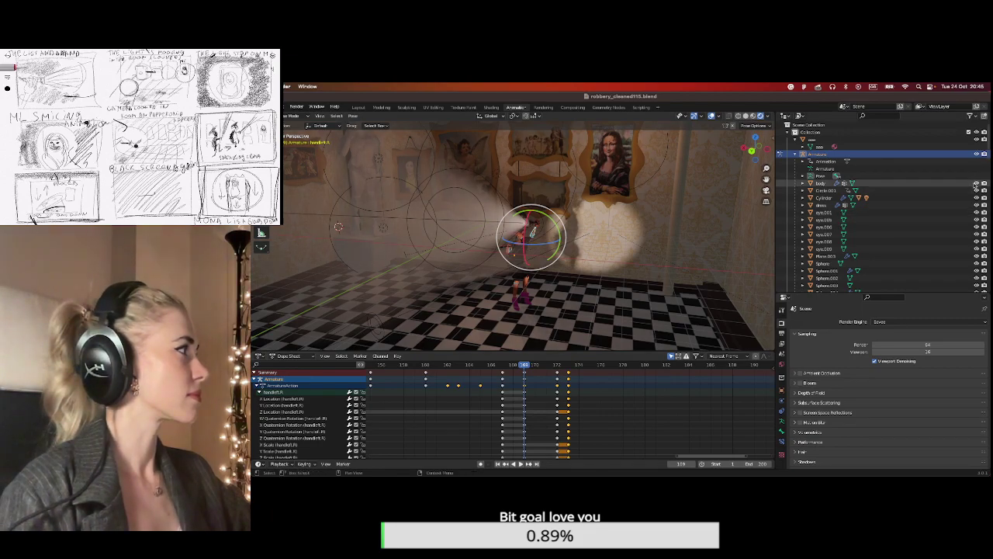
pyautogui.click(976, 183)
pyautogui.click(976, 205)
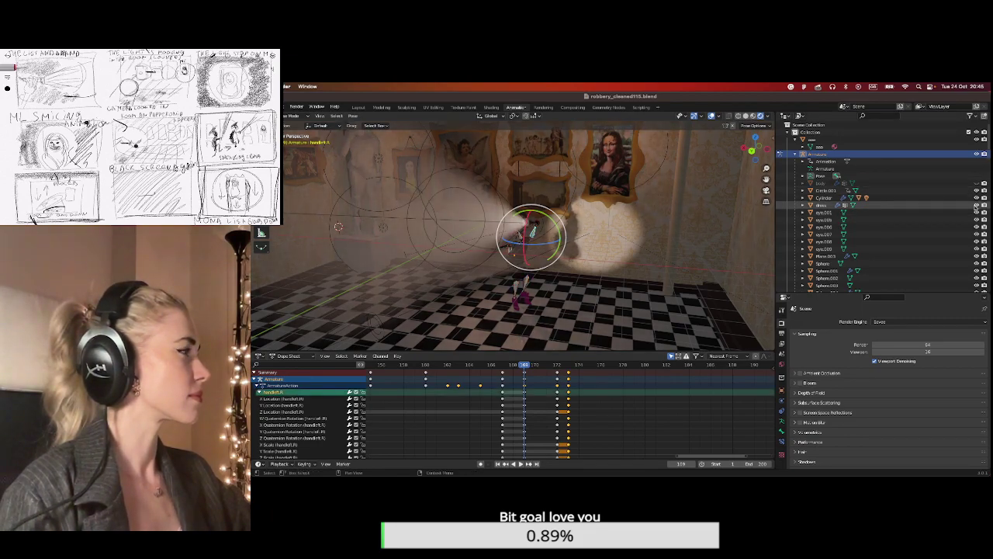
pyautogui.moveTo(552, 267)
pyautogui.mouseDown(button='middle')
pyautogui.moveTo(469, 266)
pyautogui.moveTo(532, 269)
pyautogui.mouseUp(button='middle')
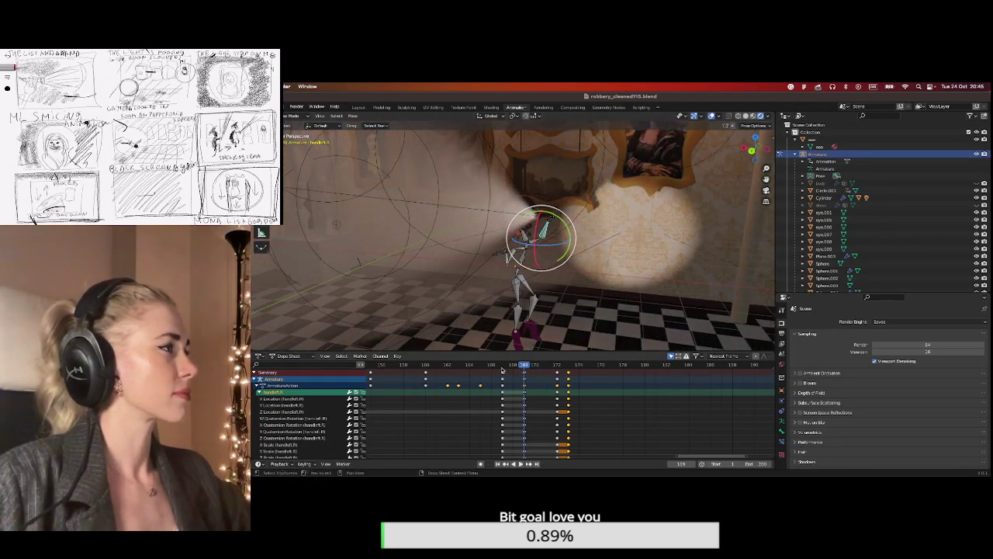
# At frame 167, trackball-rotate an arm bone so the flashlight beam aims left along the wall.
pyautogui.click(502, 366)
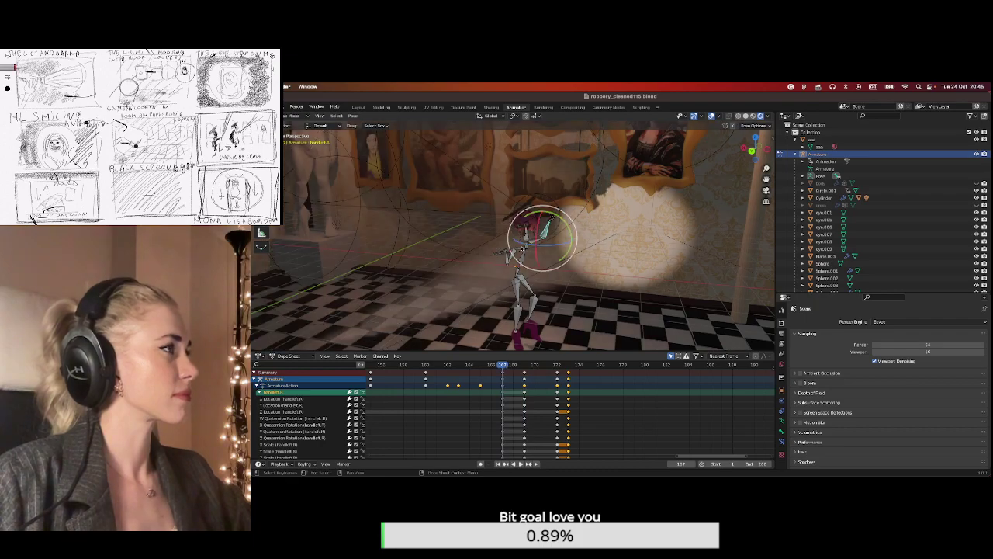
pyautogui.click(527, 240)
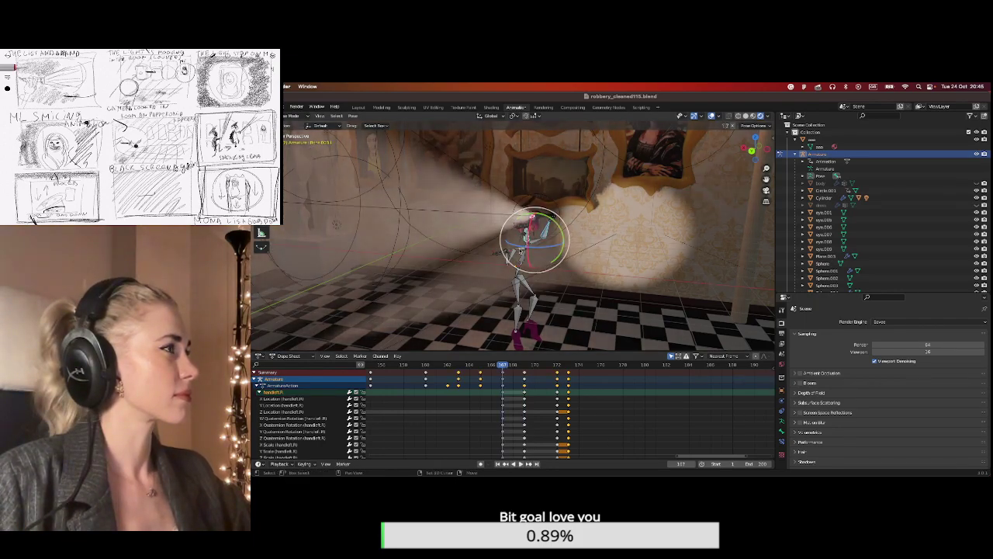
pyautogui.moveTo(513, 254); pyautogui.dragTo(511, 257)
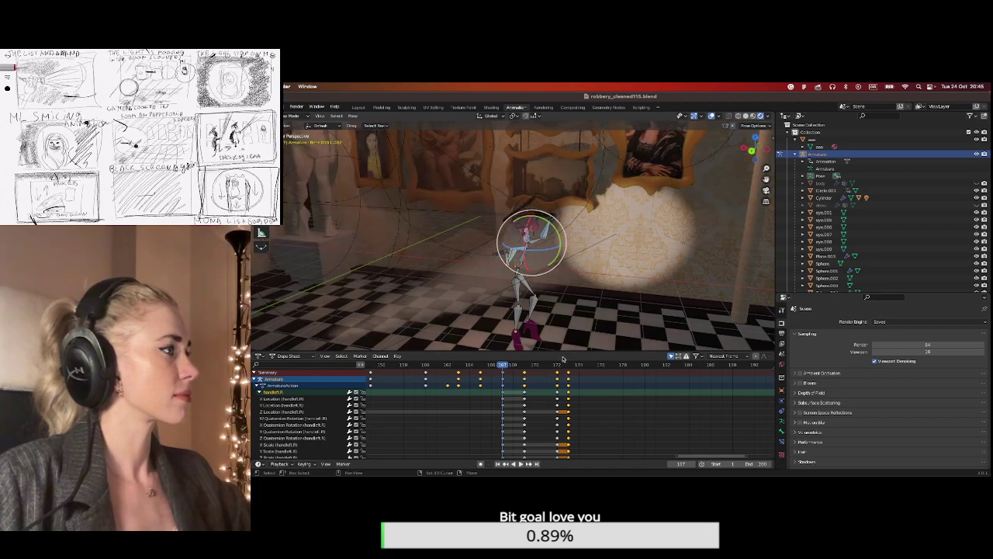
pyautogui.moveTo(559, 351); pyautogui.dragTo(558, 321)
pyautogui.scroll(-2, 570, 330)
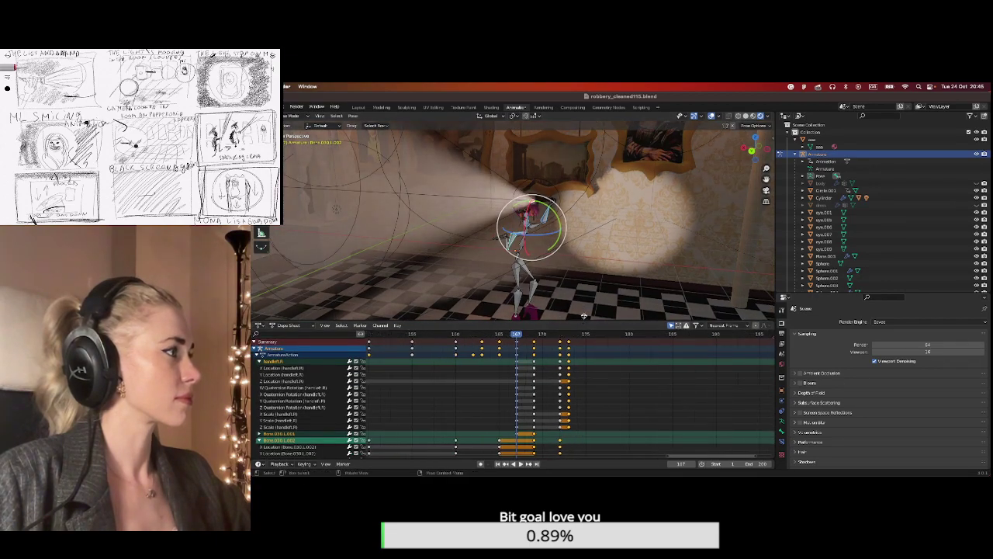
# In a taller Dope Sheet, grab the selected arm-bone keyframes and drop them at frame 175.
pyautogui.moveTo(582, 274); pyautogui.dragTo(582, 273)
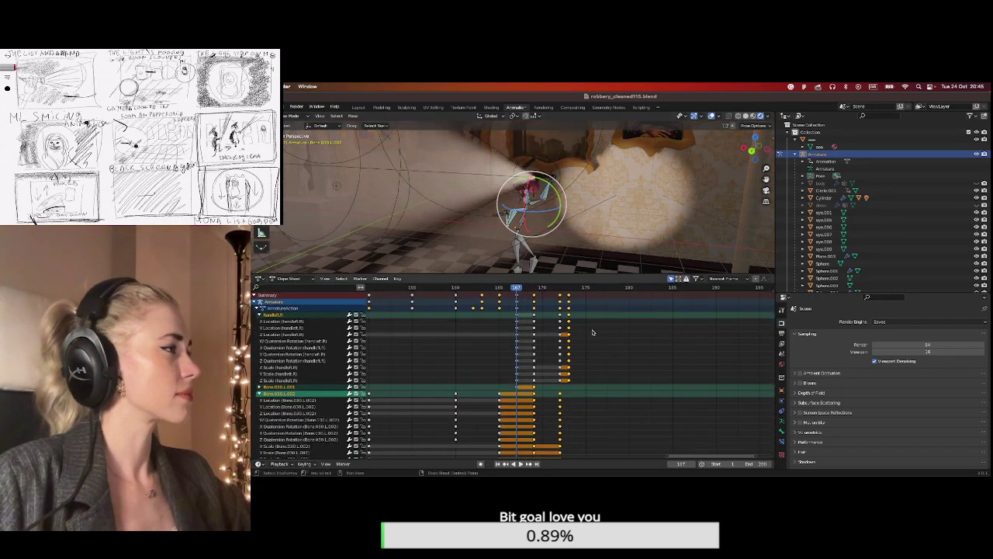
pyautogui.scroll(-2, 590, 317)
pyautogui.moveTo(585, 275); pyautogui.dragTo(537, 417)
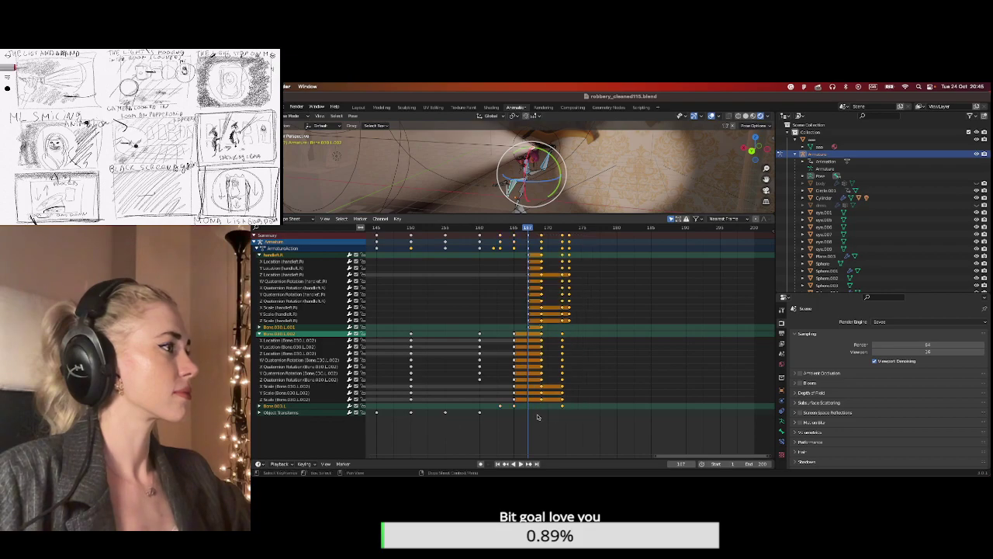
pyautogui.press('g')
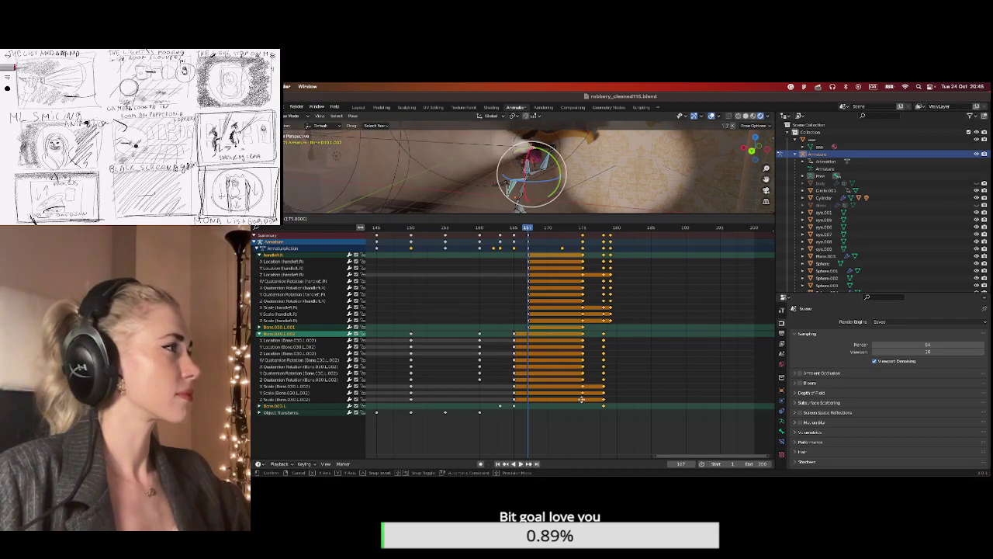
pyautogui.click(436, 235)
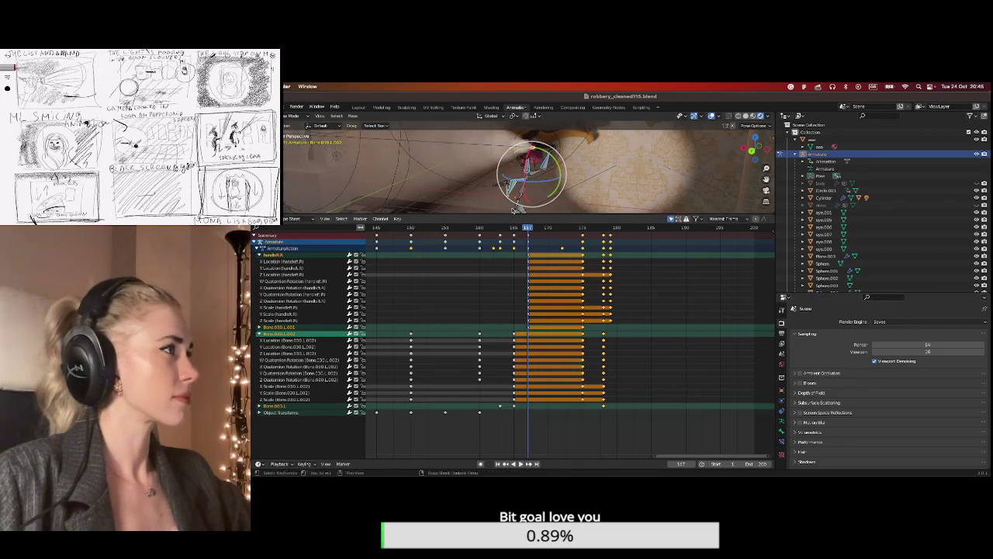
pyautogui.keyDown('alt'); pyautogui.scroll(17, 512, 215); pyautogui.keyUp('alt')
pyautogui.moveTo(512, 215); pyautogui.dragTo(520, 287)
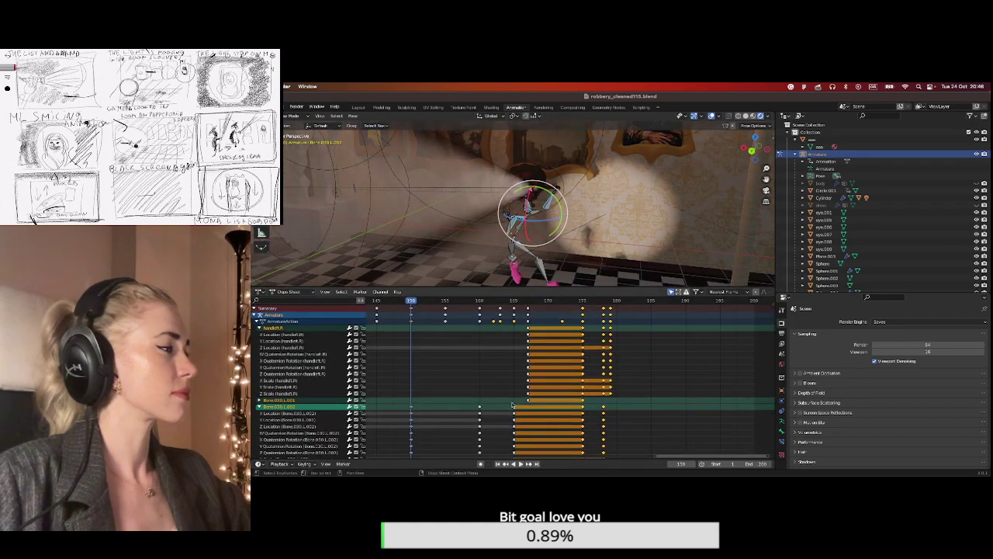
# Replay the hand motion from frame 175, then make Bone.002 and another arm bone active.
pyautogui.click(520, 464)
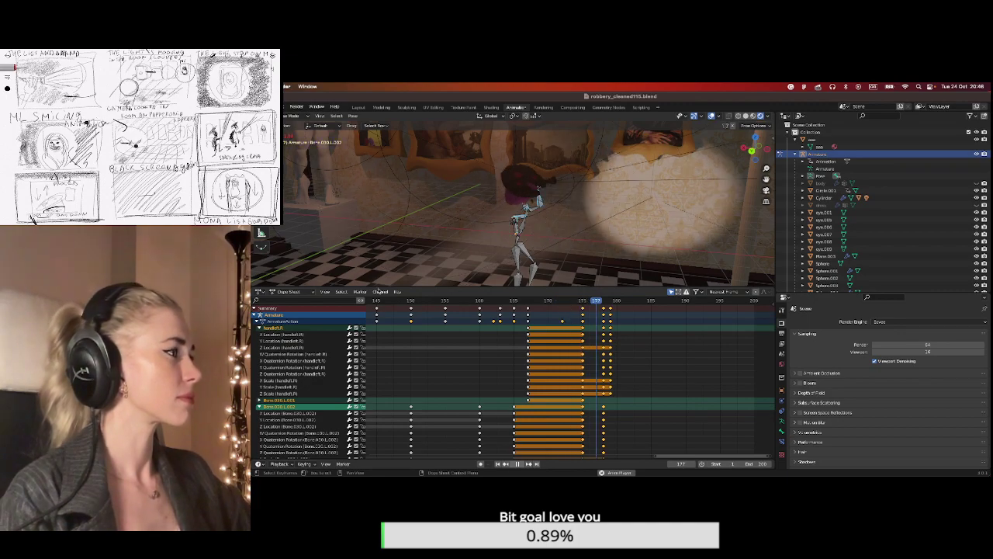
pyautogui.click(518, 464)
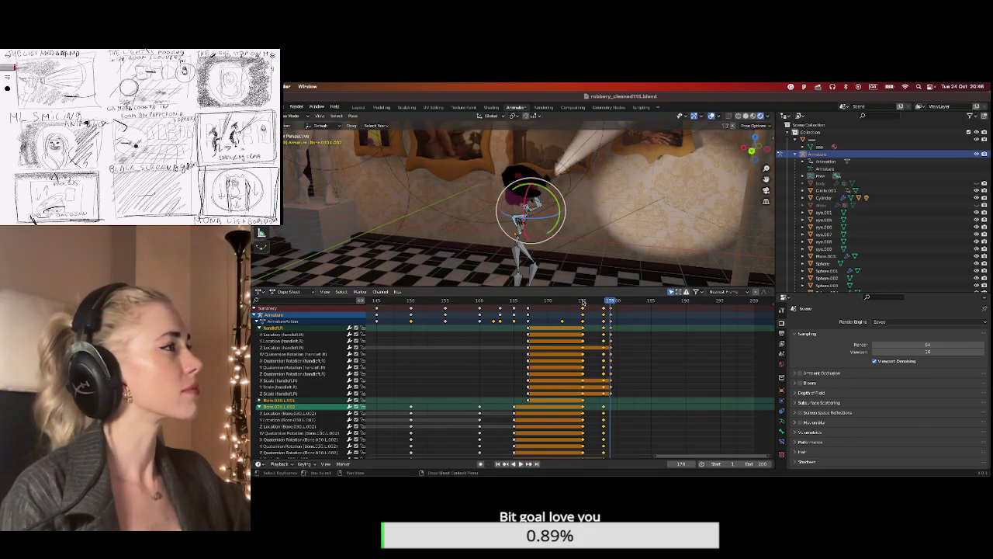
pyautogui.click(583, 301)
pyautogui.press('space')
pyautogui.press('space')
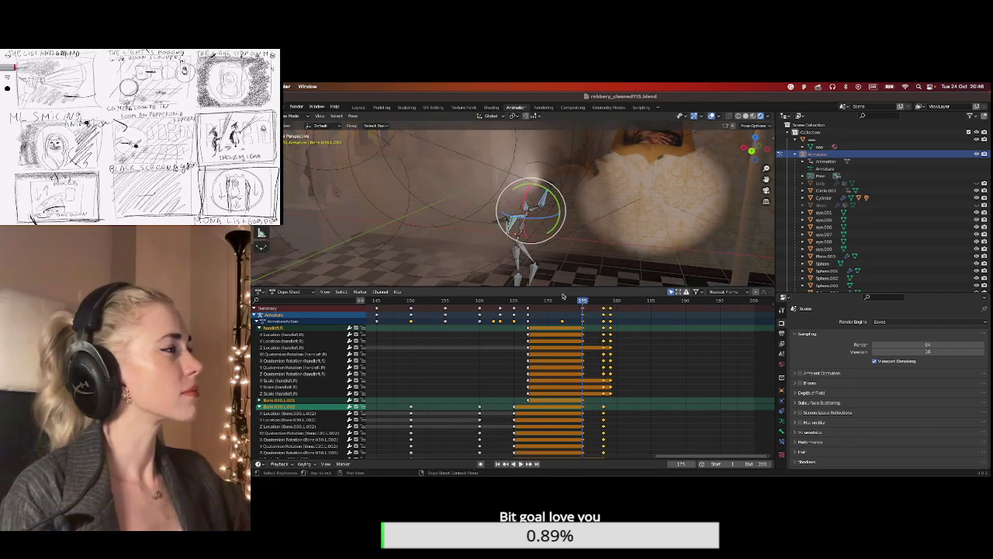
pyautogui.click(526, 210)
pyautogui.click(526, 209)
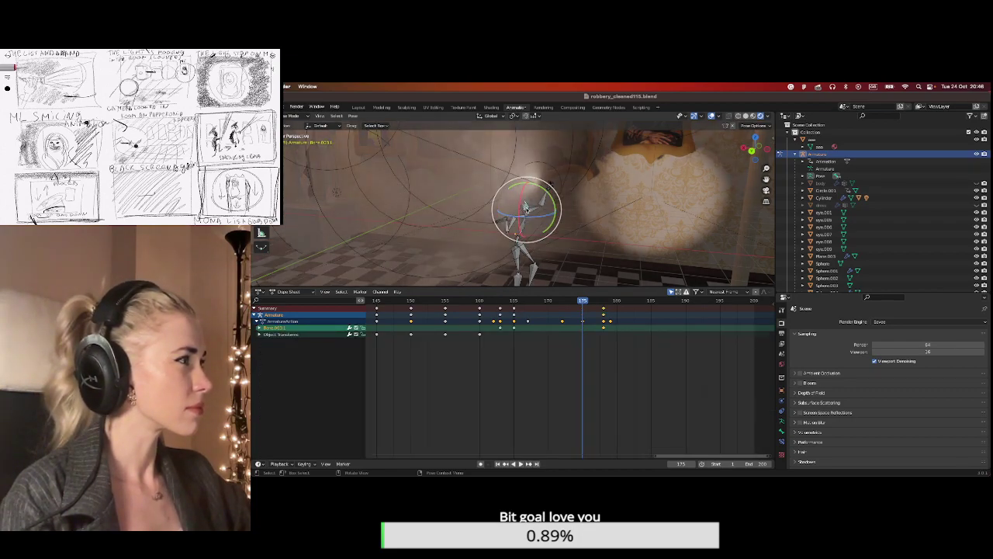
# Expand Bone.003.L's and the Object Transforms channels, then deselect the Bone.003.L keyframes.
pyautogui.scroll(2, 577, 358)
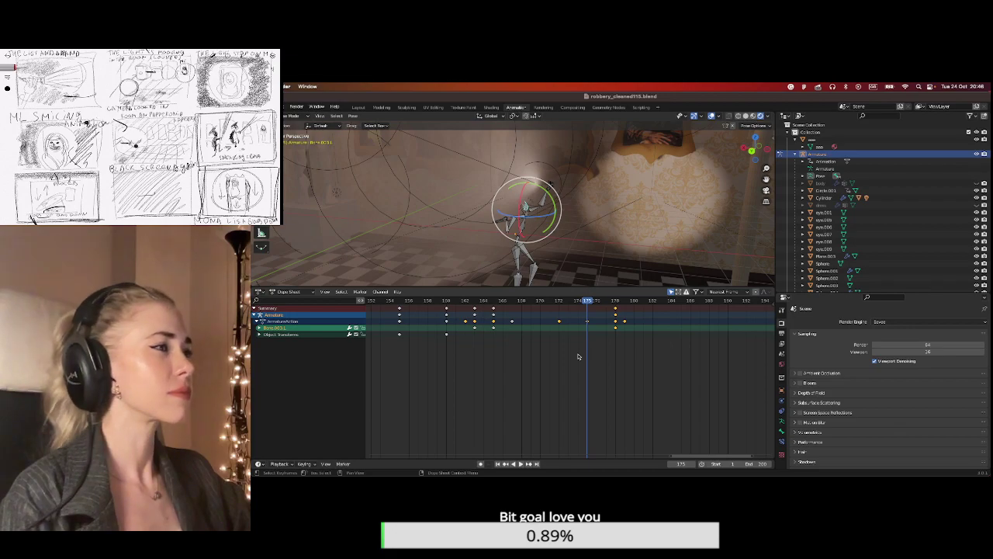
pyautogui.click(261, 328)
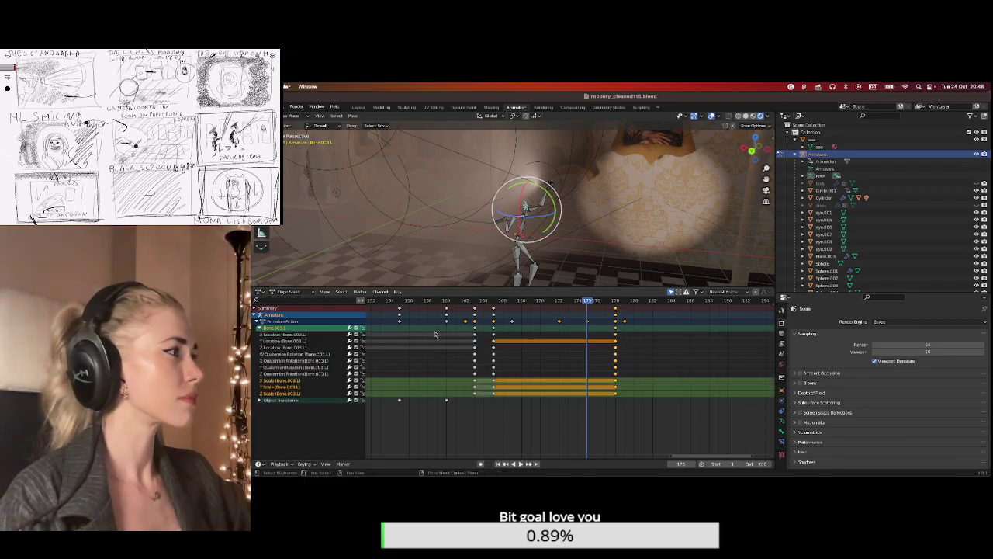
pyautogui.click(259, 400)
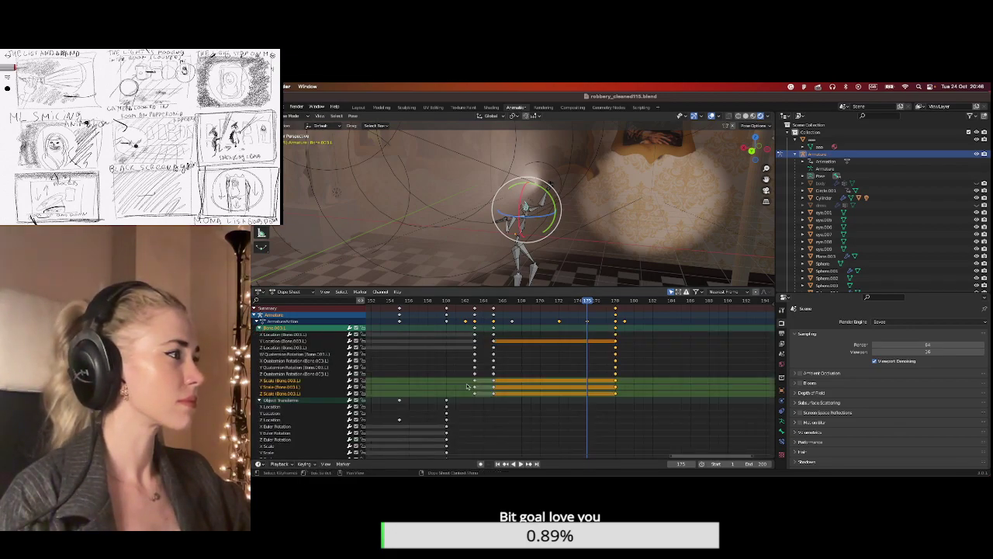
pyautogui.click(588, 325)
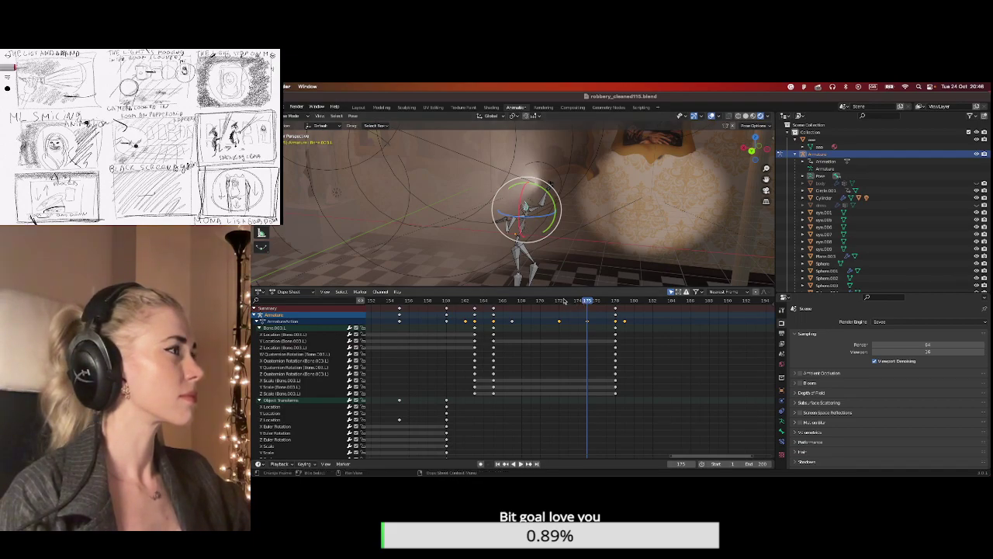
# Make Bone.002 active, expand its location and rotation channels, then reselect Bone.003.L.
pyautogui.click(526, 215)
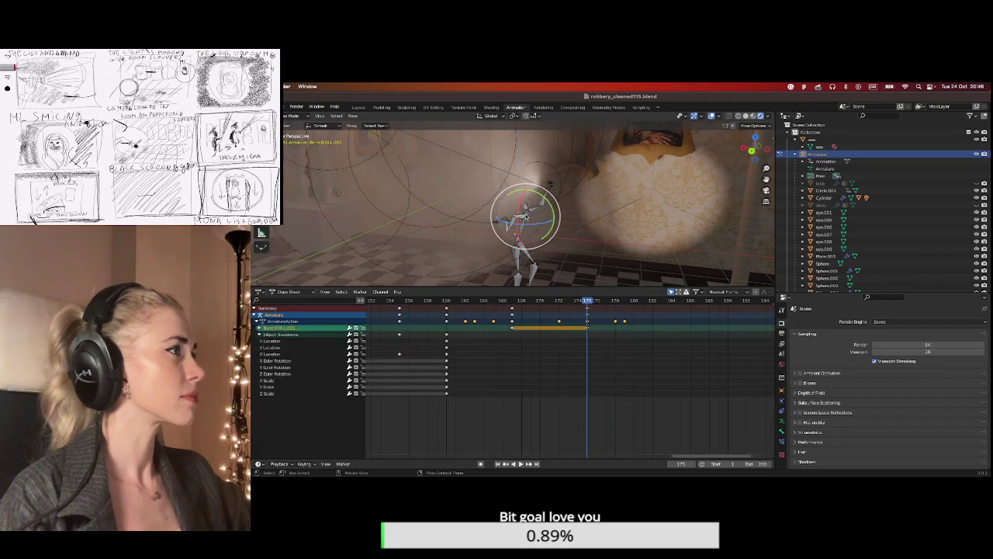
pyautogui.click(526, 215)
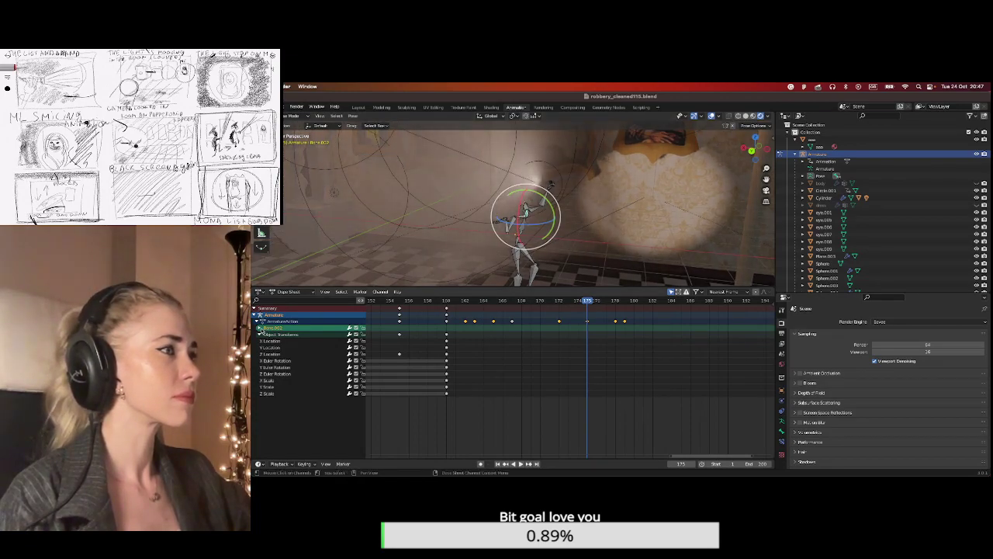
pyautogui.click(260, 327)
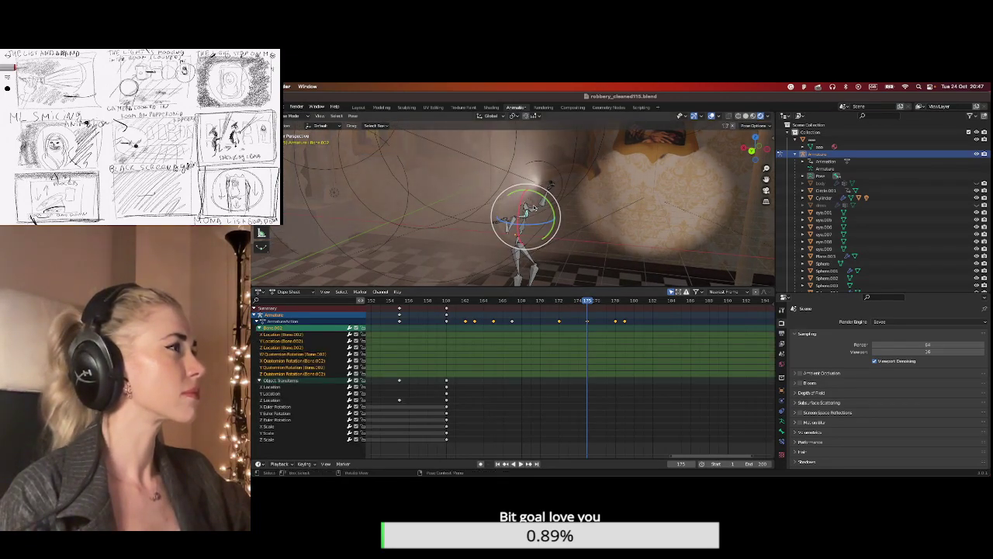
pyautogui.click(528, 208)
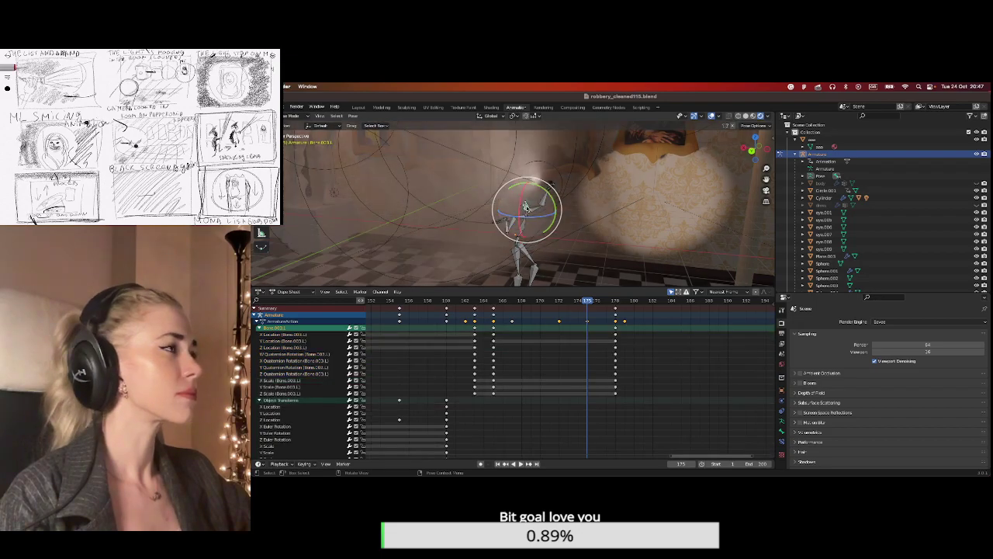
# Zoom the Dope Sheet out to show frames 145–200 and play from frame 165.
pyautogui.scroll(-2, 394, 417)
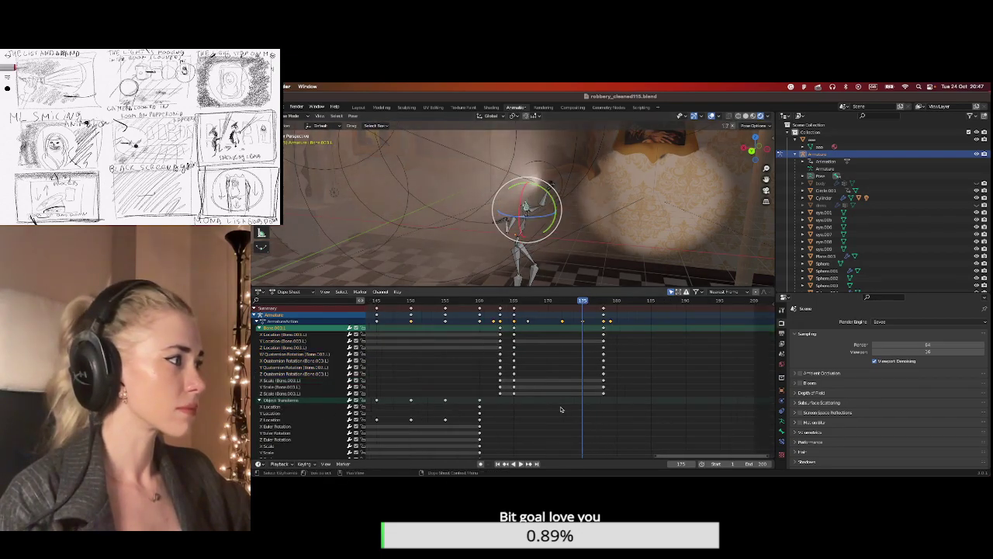
pyautogui.scroll(-3, 544, 333)
pyautogui.scroll(3, 545, 318)
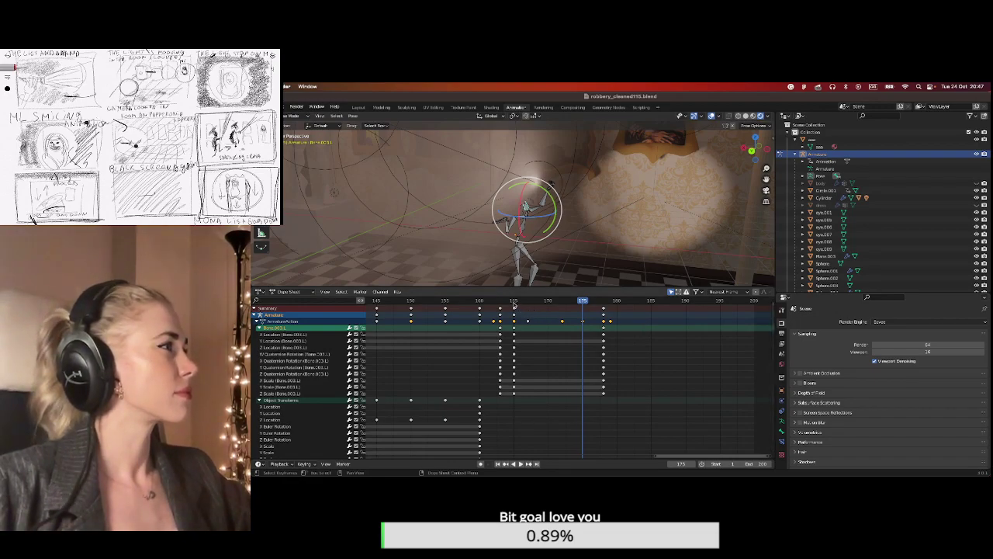
pyautogui.click(514, 301)
pyautogui.press('space')
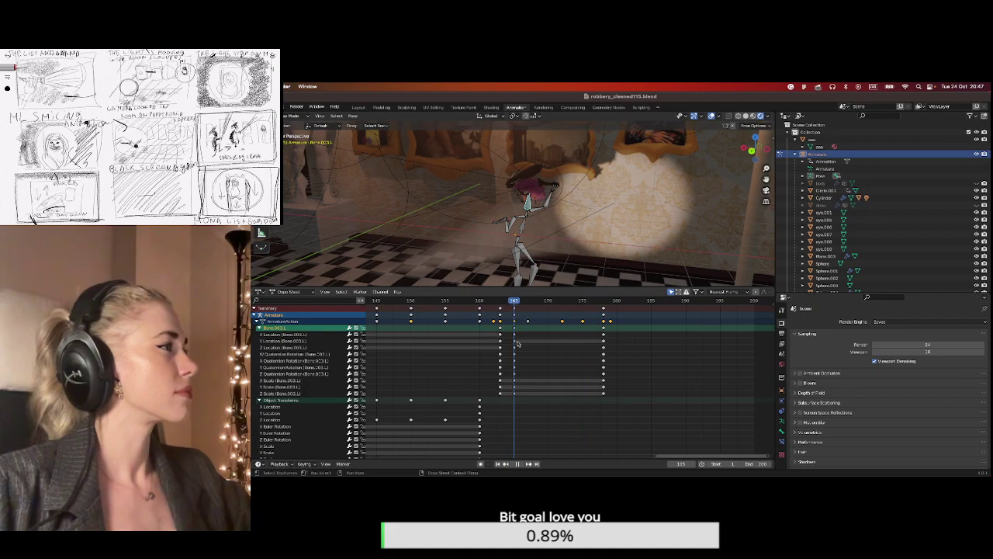
# Check the pose around frame 175, then insert a keyframe for Bone.003.L at frame 172.
pyautogui.press('space')
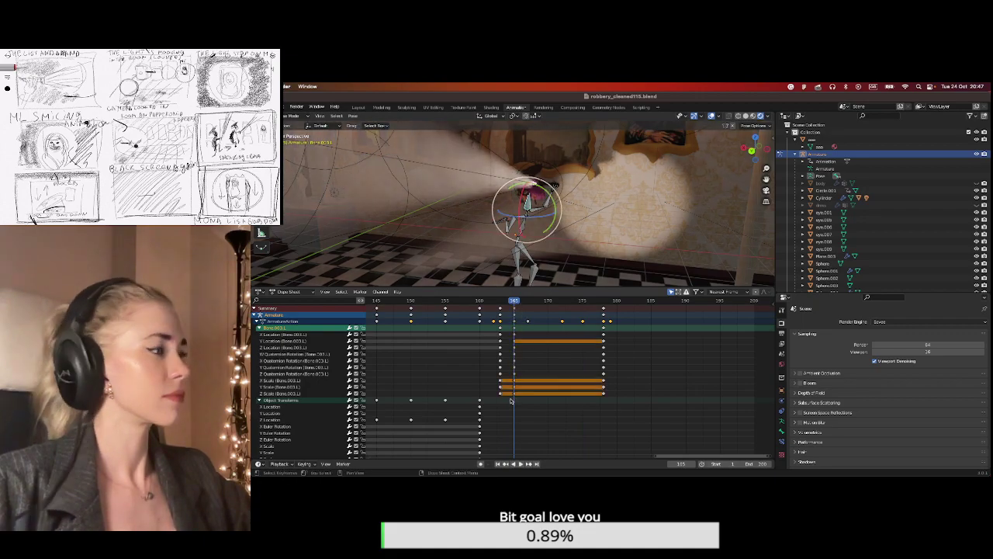
pyautogui.click(582, 301)
pyautogui.press('space')
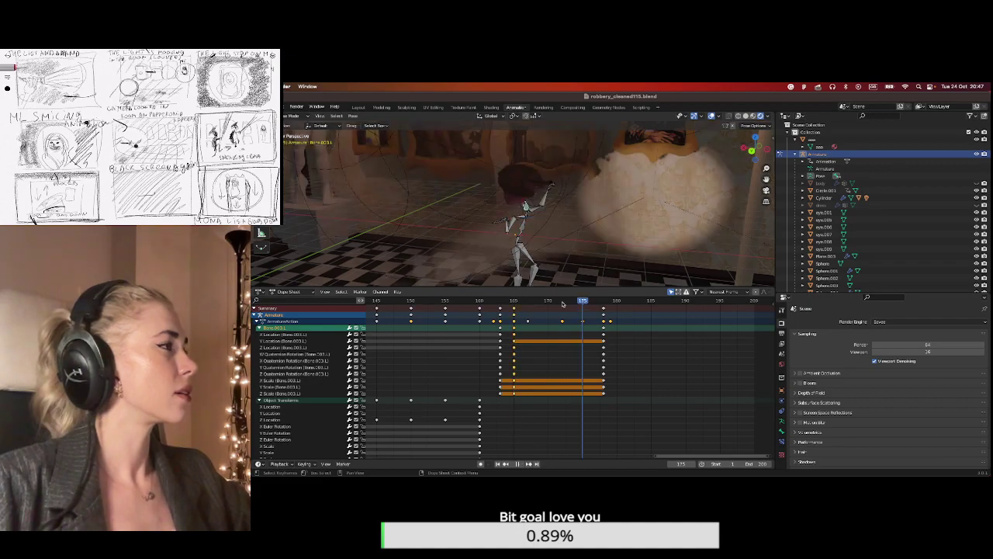
pyautogui.press('space')
pyautogui.click(561, 301)
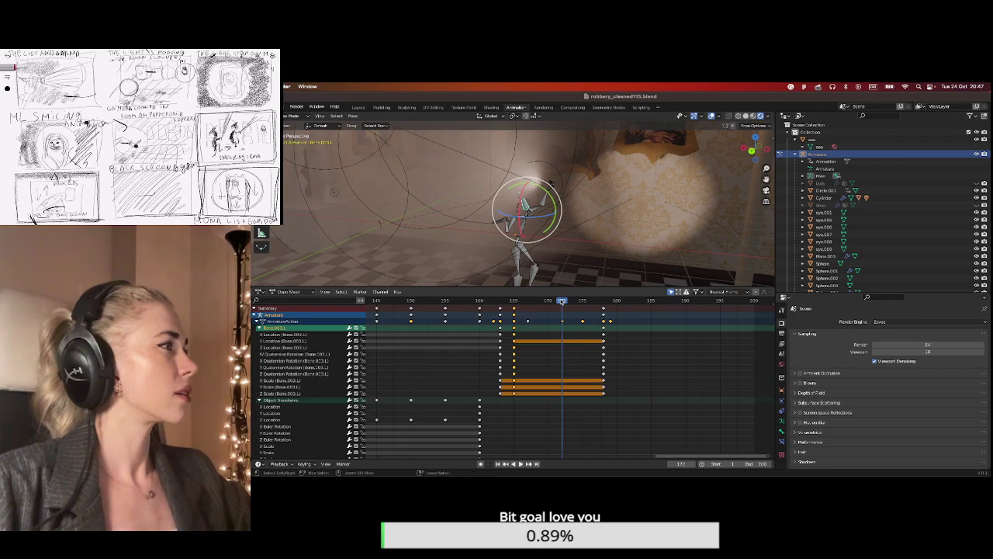
pyautogui.press('i')
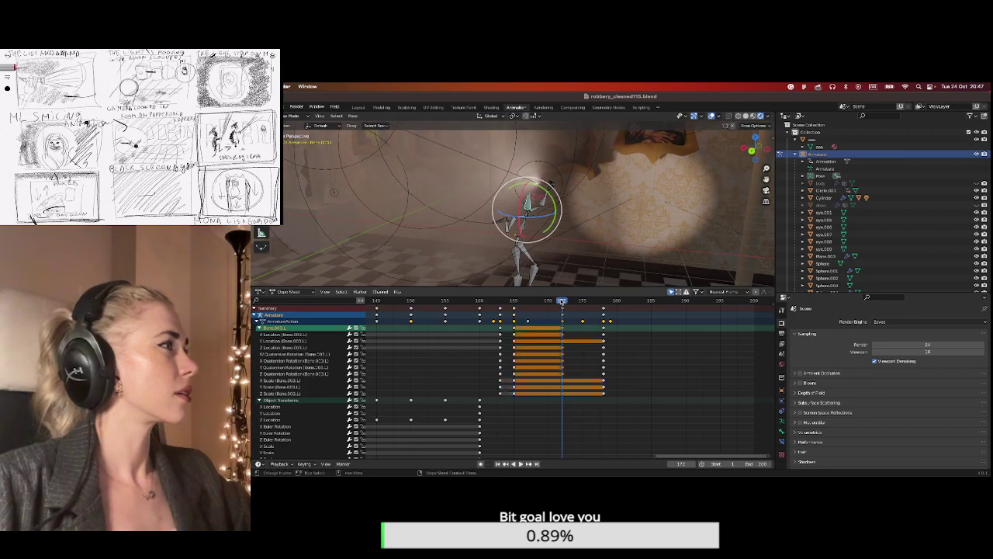
# Replay the arm motion from frames 165 and 160 to check the new timing.
pyautogui.click(514, 301)
pyautogui.press('space')
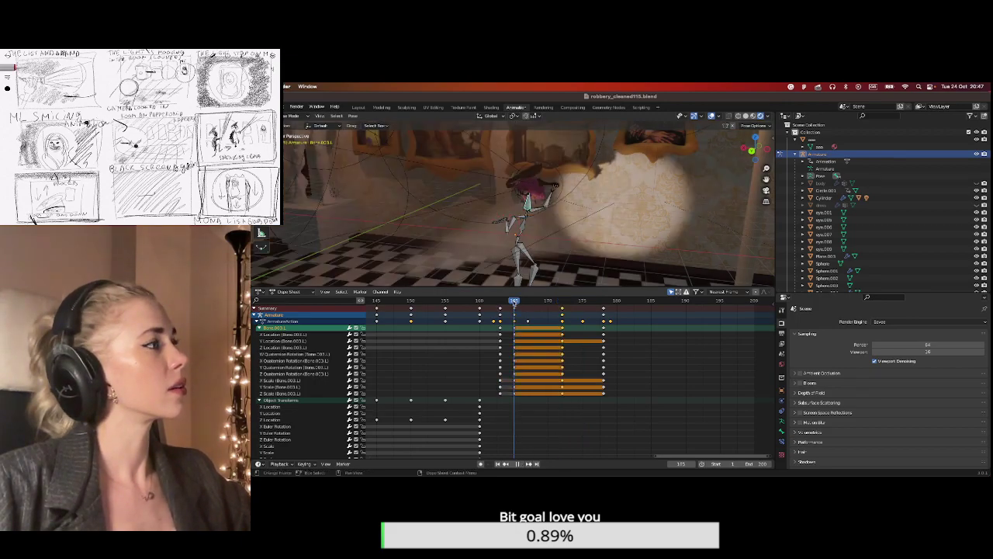
pyautogui.press('Escape')
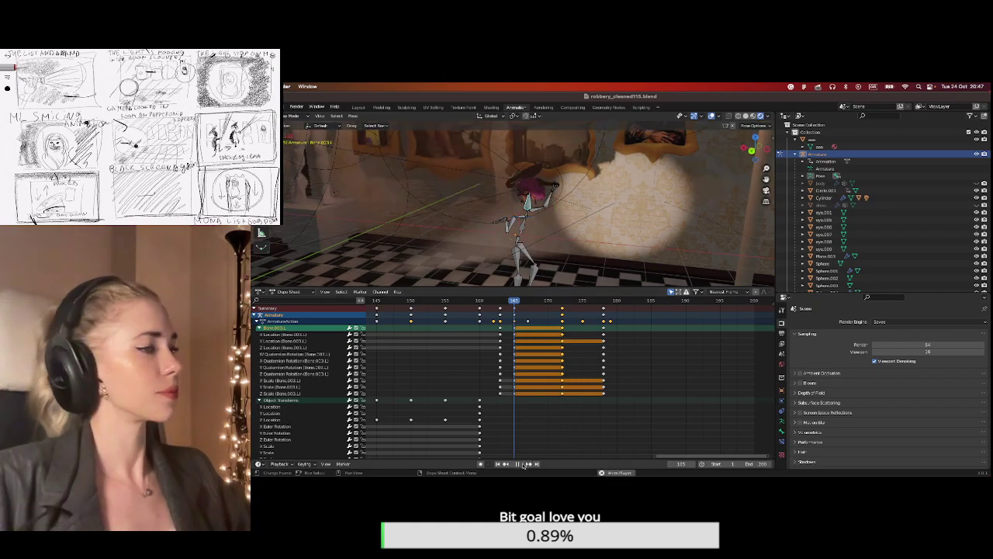
pyautogui.click(525, 464)
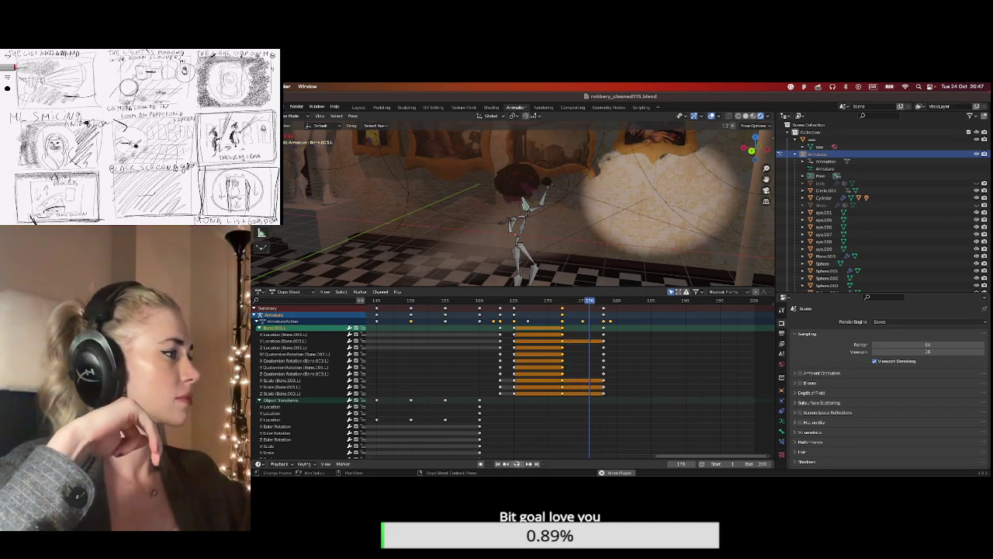
pyautogui.click(517, 464)
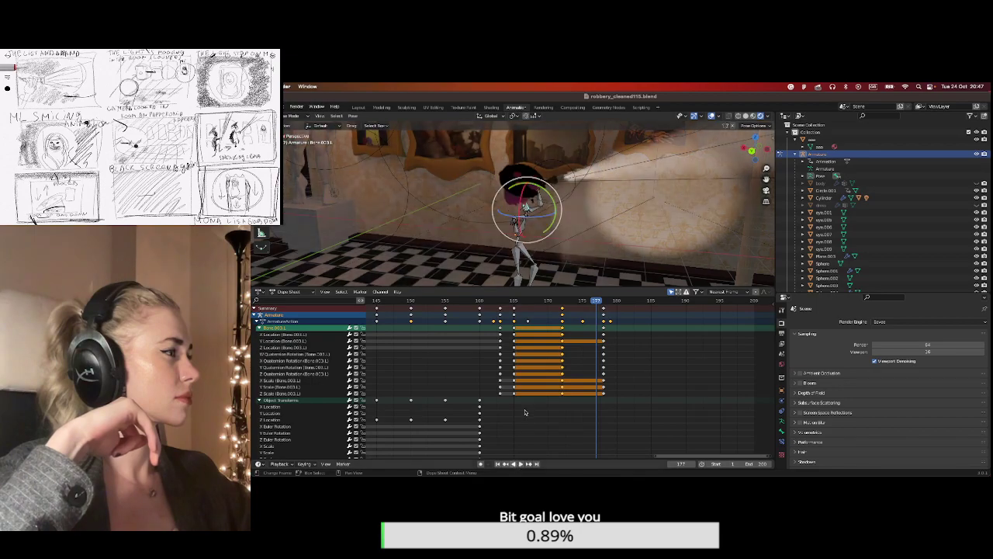
pyautogui.click(481, 301)
pyautogui.press('space')
pyautogui.press('space')
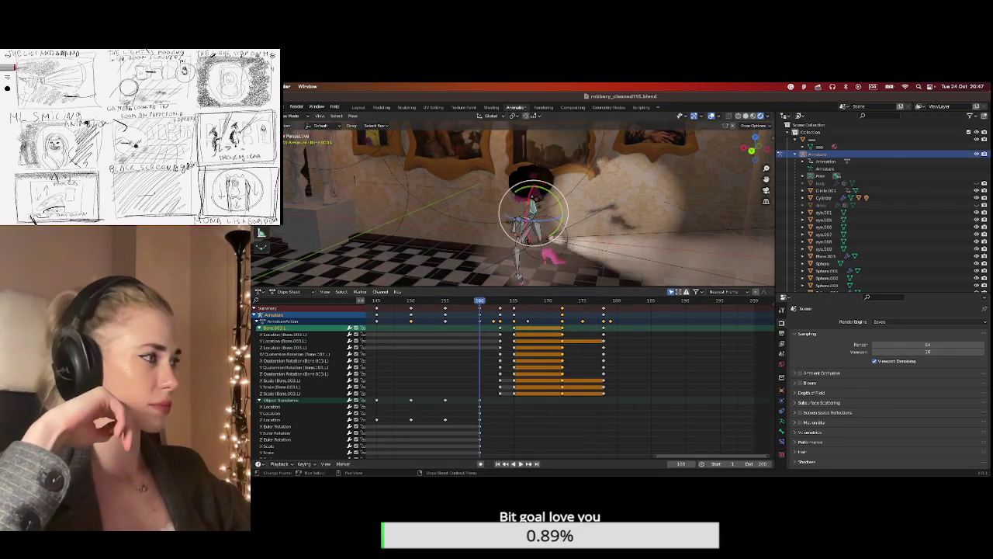
pyautogui.click(520, 464)
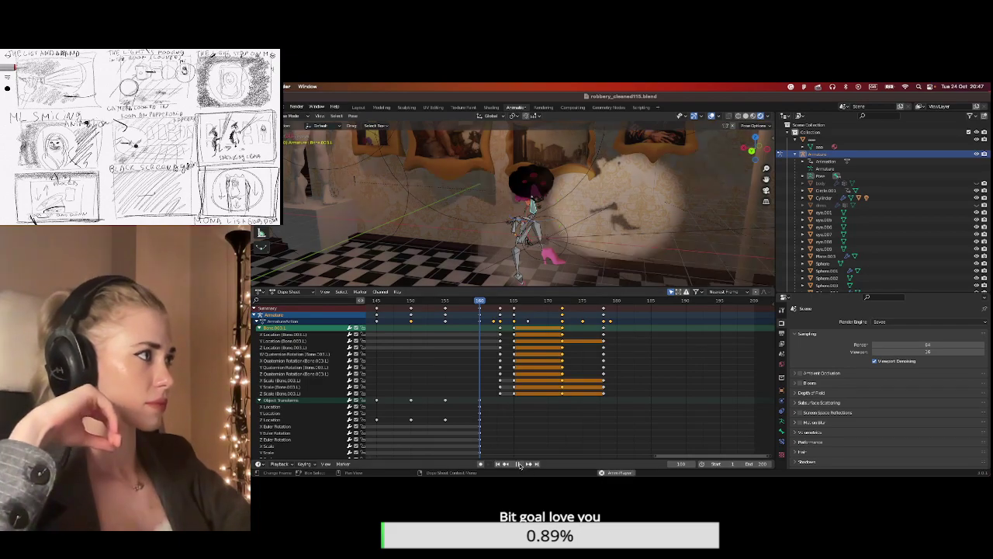
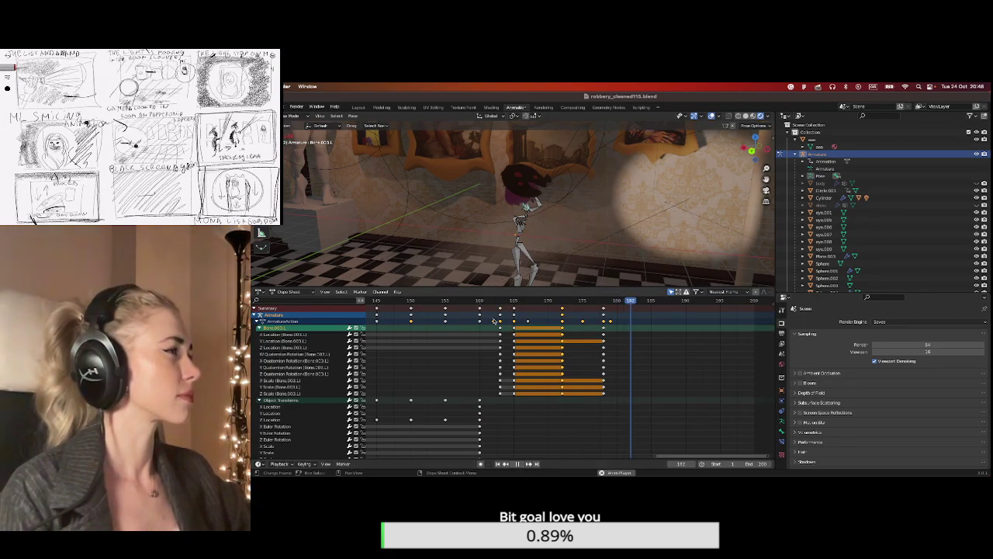
# Review the right hand's motion across frames 172–181 with handleft.R selected.
pyautogui.press('Escape')
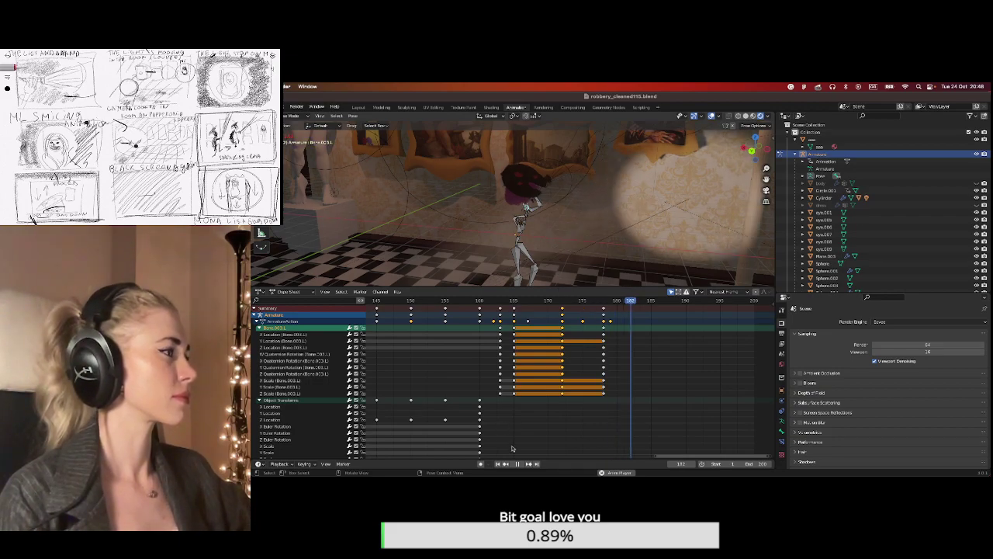
pyautogui.click(516, 463)
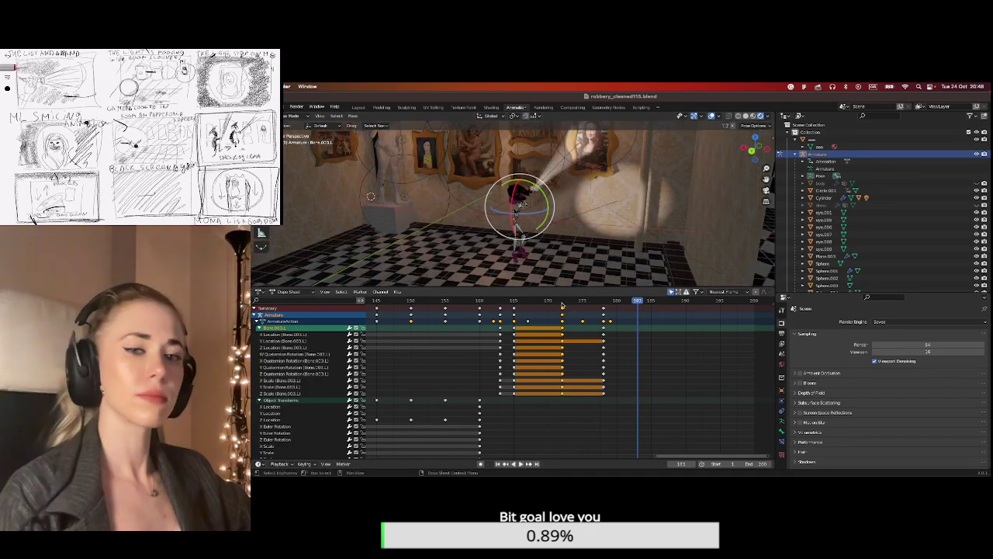
pyautogui.click(563, 305)
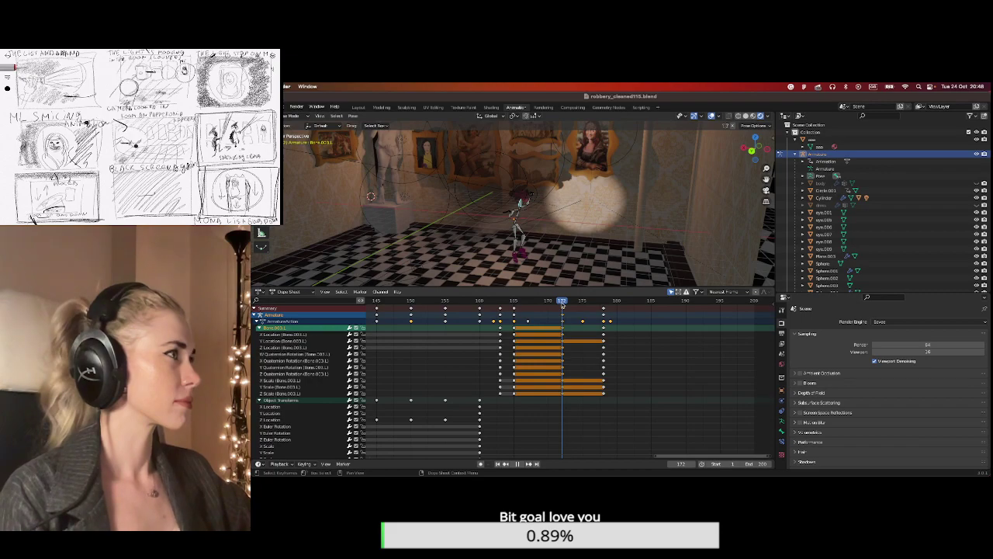
pyautogui.click(574, 303)
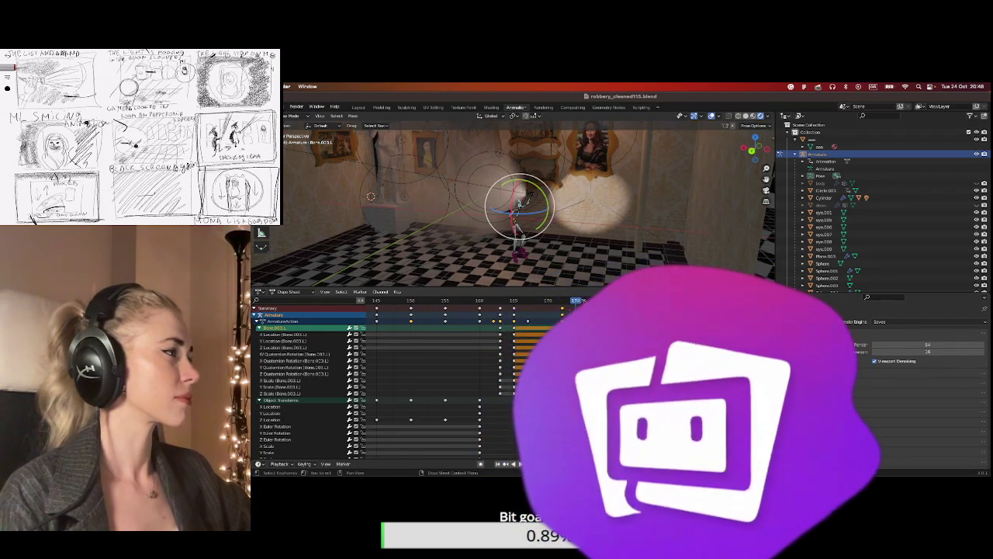
pyautogui.scroll(2, 527, 206)
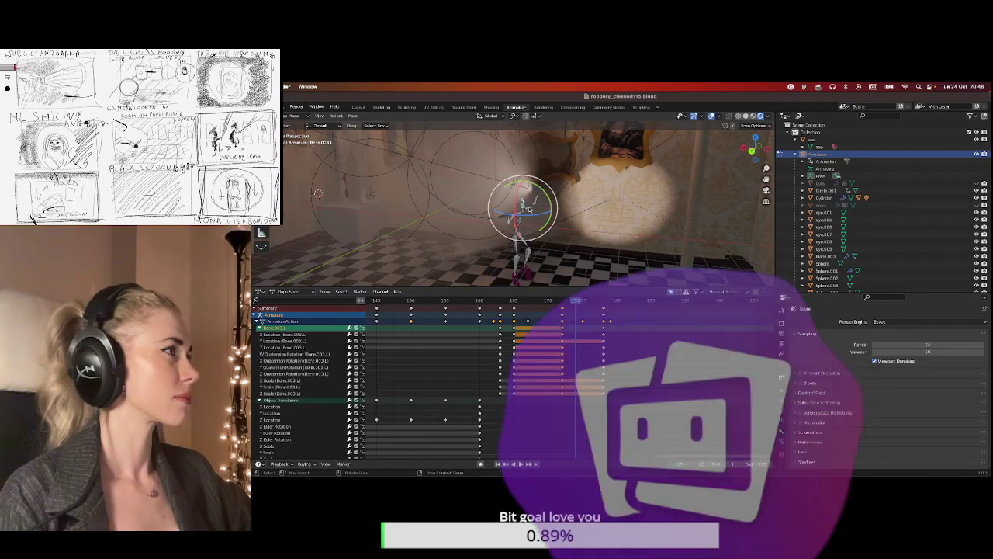
pyautogui.click(530, 209)
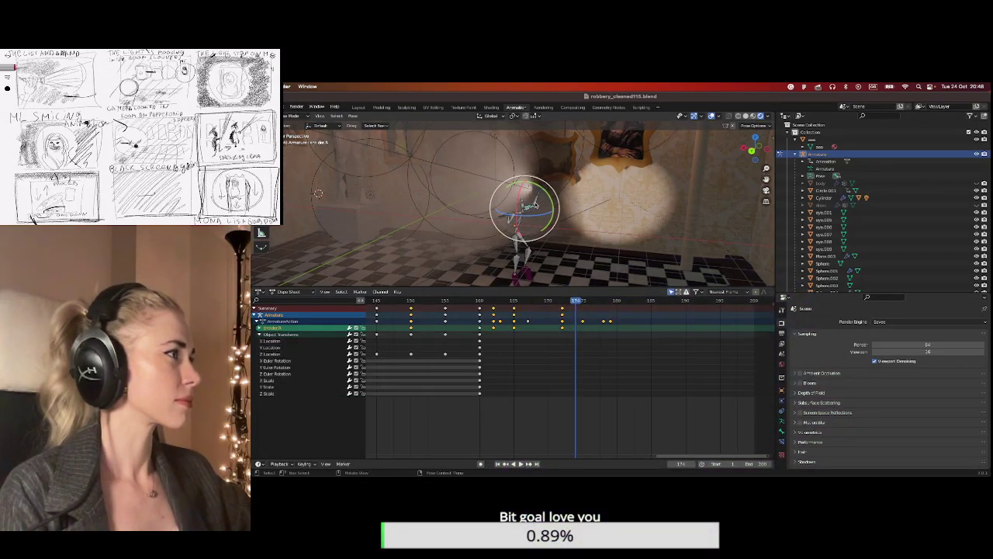
pyautogui.click(534, 204)
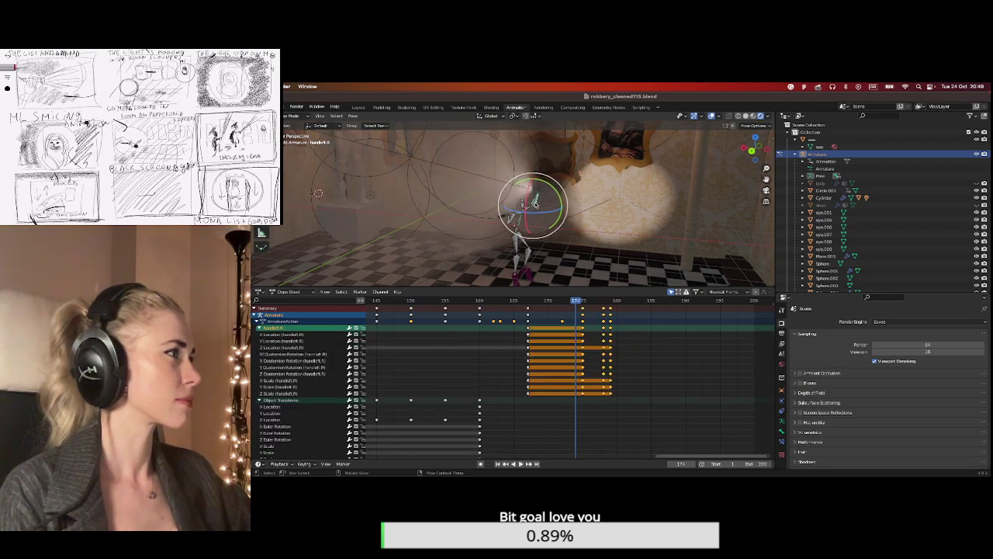
pyautogui.click(521, 463)
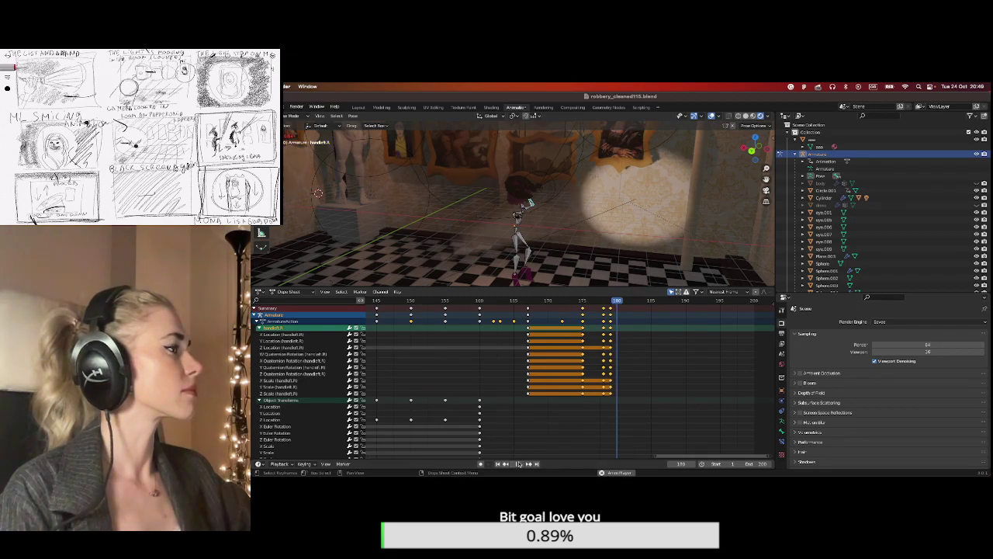
pyautogui.click(519, 464)
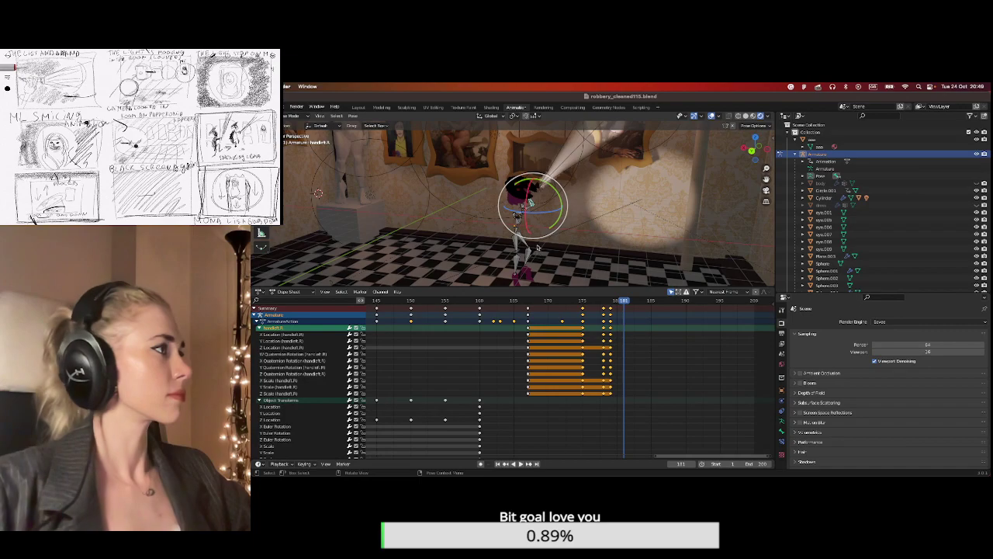
# Select handIK.R and box-select its last keyframe column near frame 180.
pyautogui.scroll(3, 529, 204)
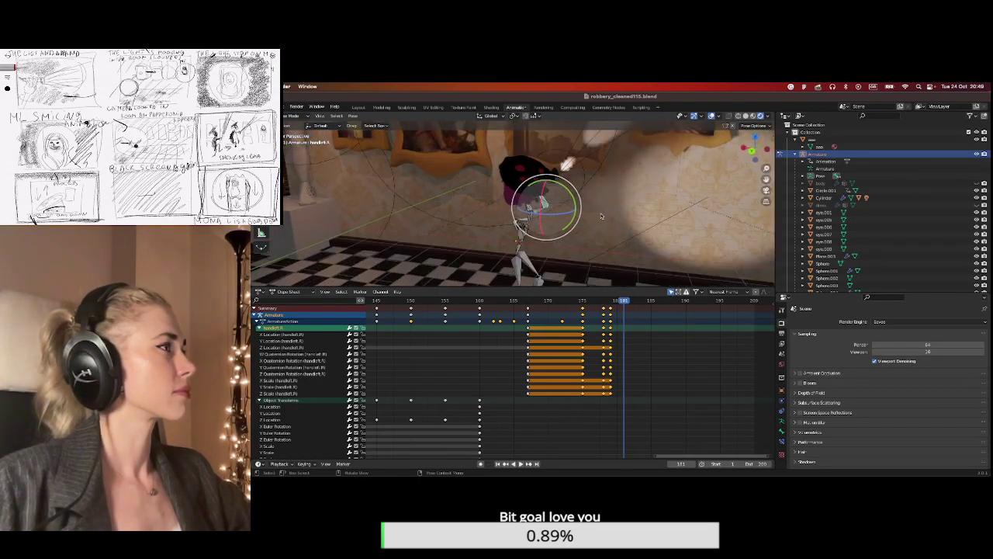
pyautogui.click(535, 209)
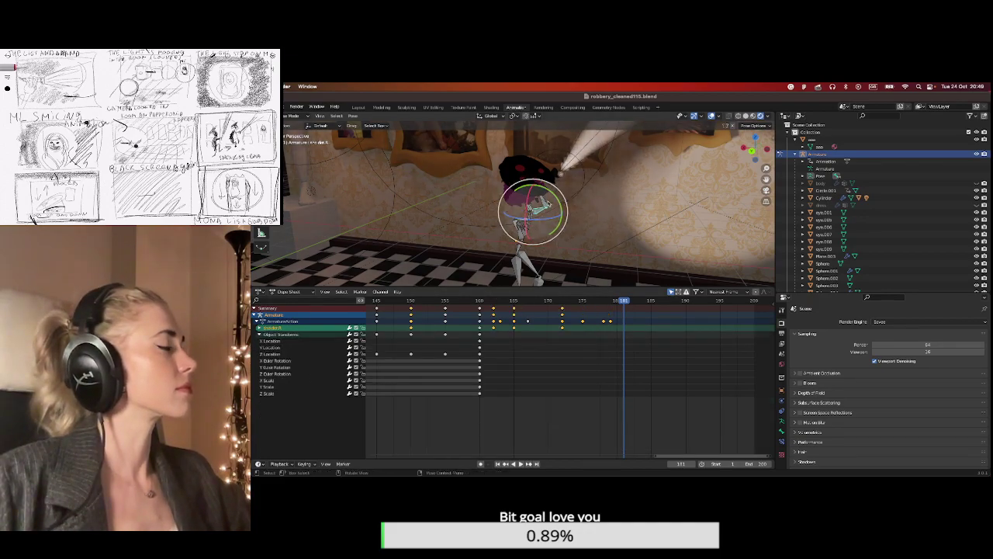
pyautogui.click(548, 223)
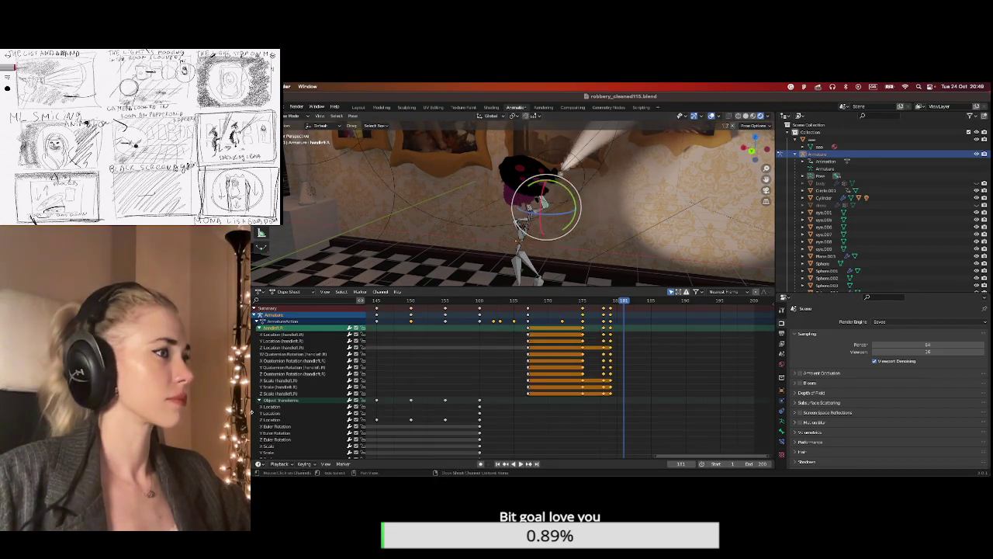
pyautogui.scroll(-1, 594, 440)
pyautogui.scroll(2, 773, 357)
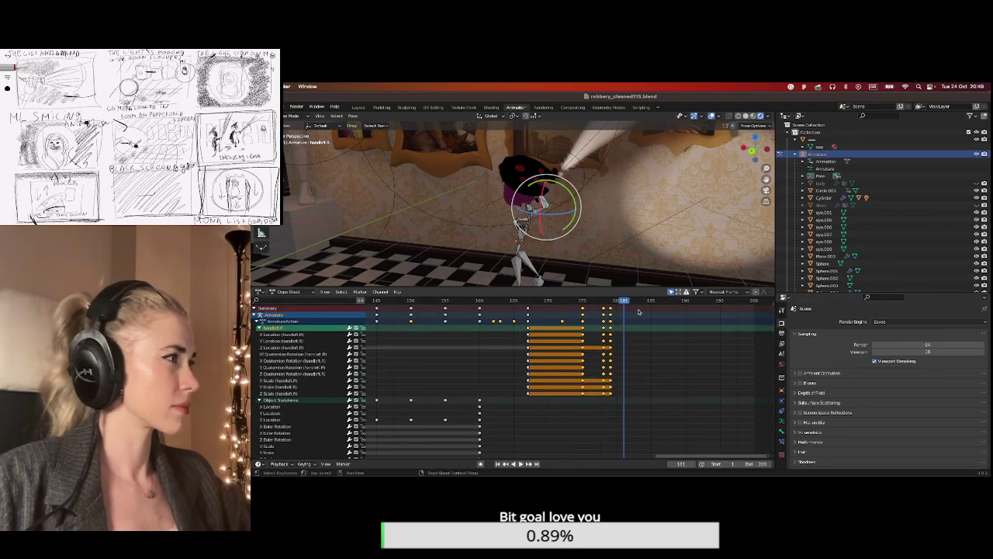
pyautogui.moveTo(618, 309); pyautogui.dragTo(605, 402)
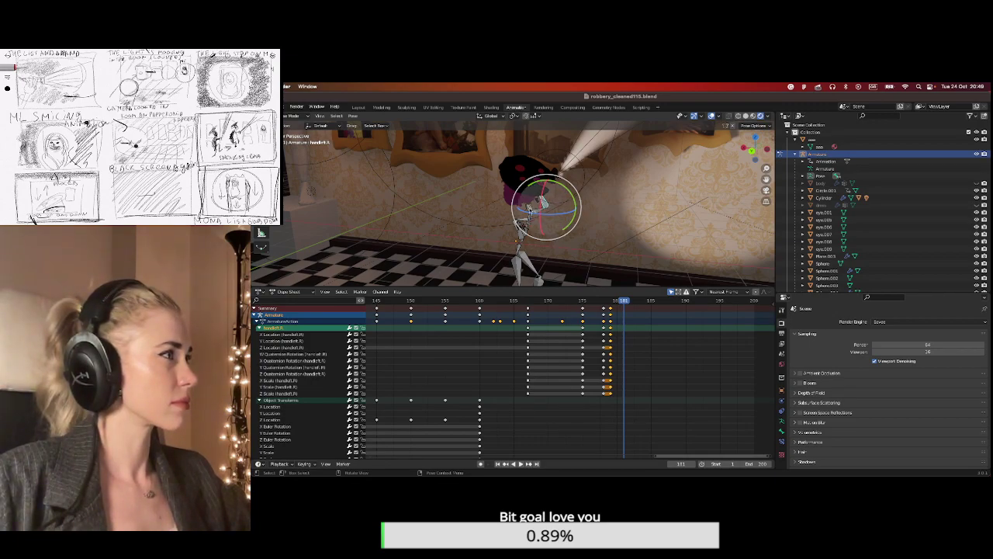
pyautogui.click(529, 208)
pyautogui.moveTo(527, 250); pyautogui.dragTo(543, 225, button='middle')
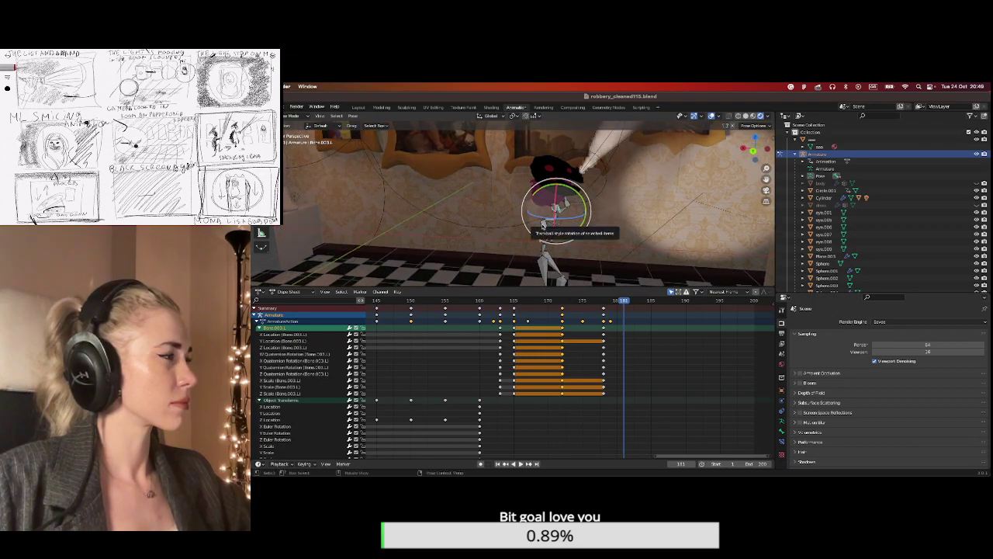
pyautogui.click(543, 225)
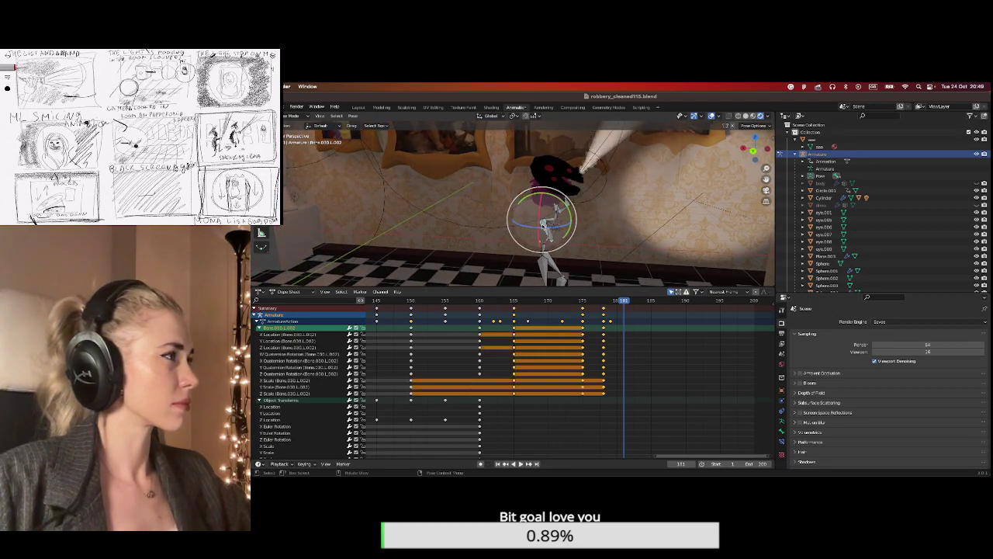
pyautogui.hscroll(1, 610, 311)
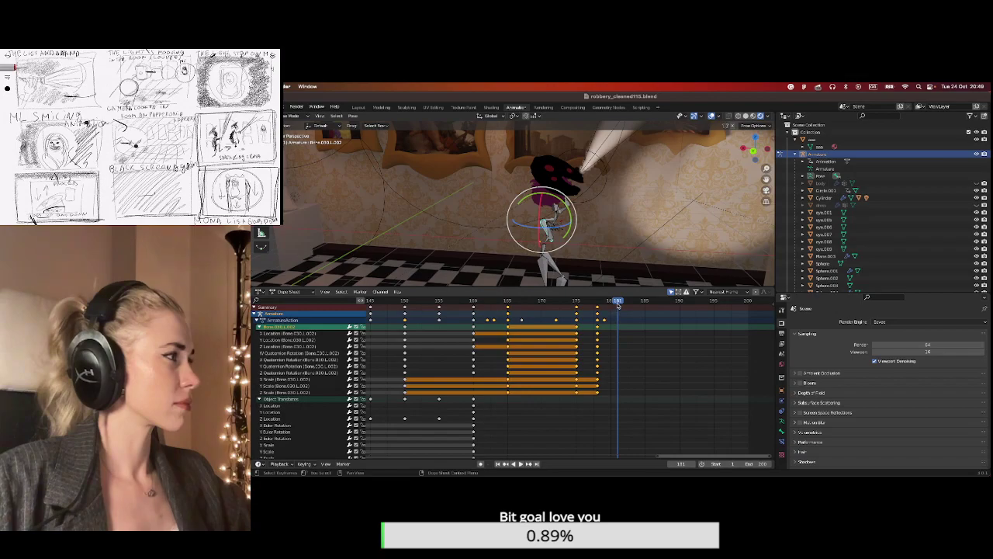
pyautogui.press('space')
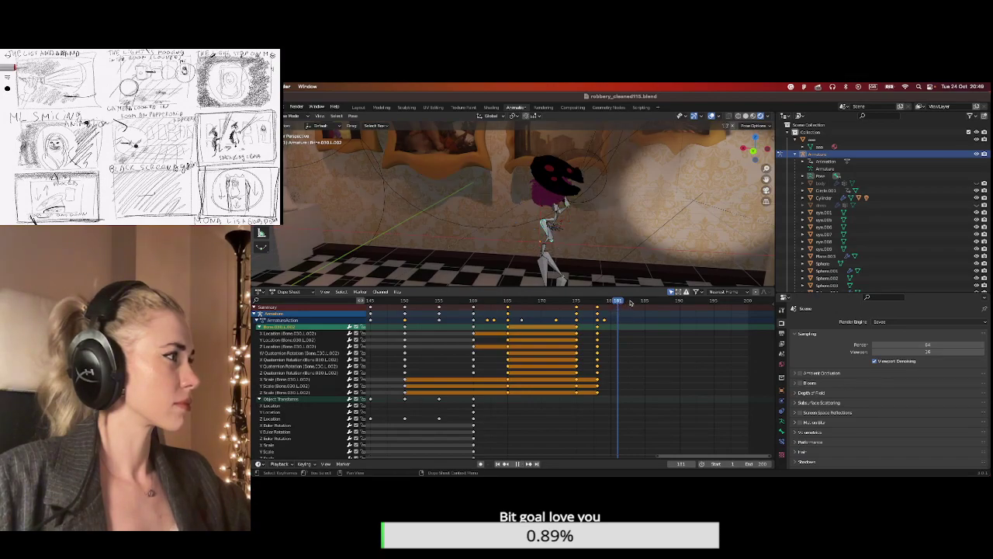
pyautogui.press('space')
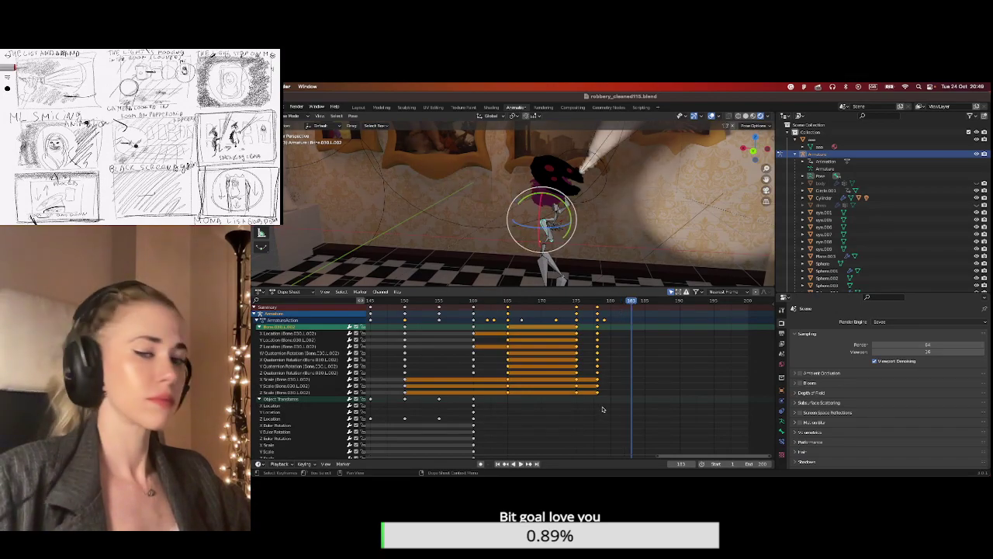
pyautogui.moveTo(602, 408); pyautogui.dragTo(587, 306)
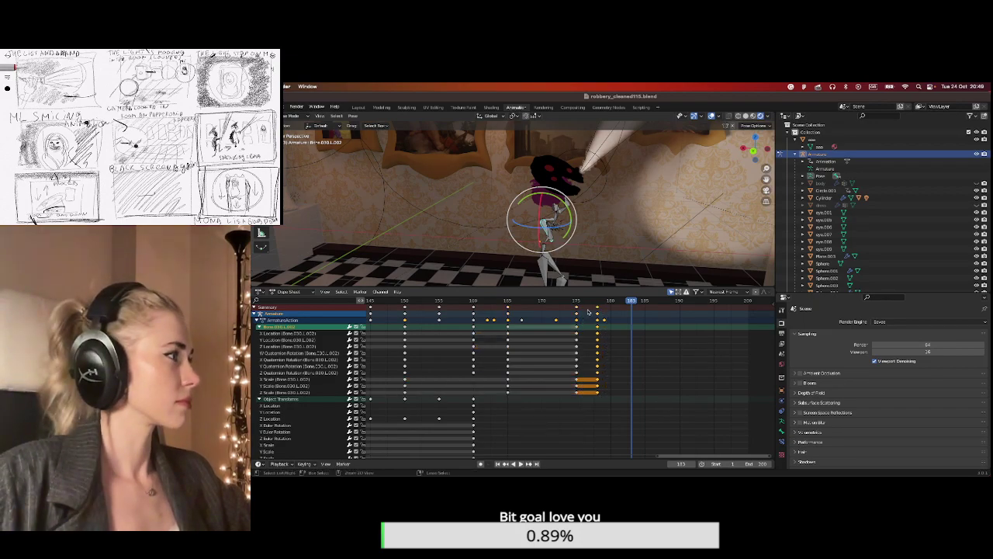
pyautogui.hotkey('ctrl', 'v')
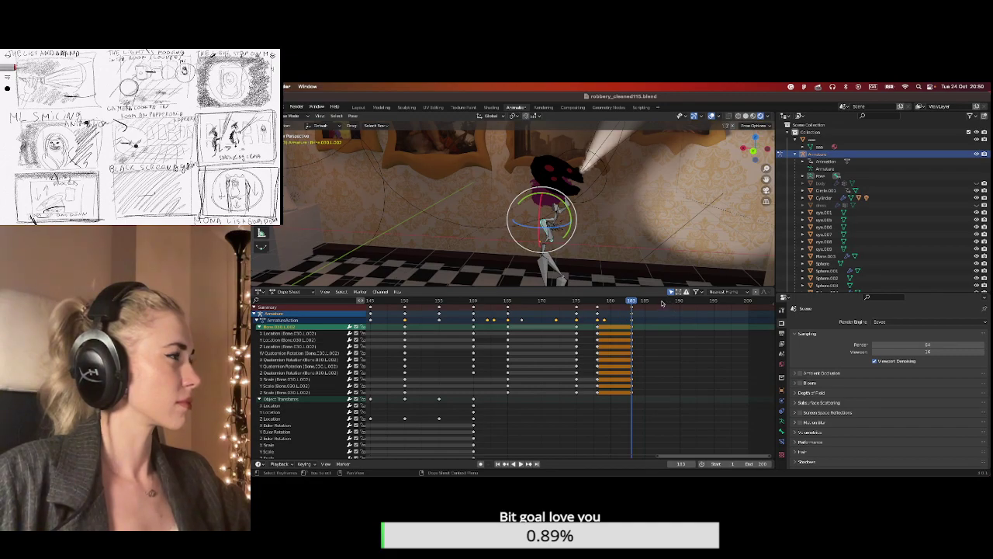
pyautogui.scroll(3, 655, 312)
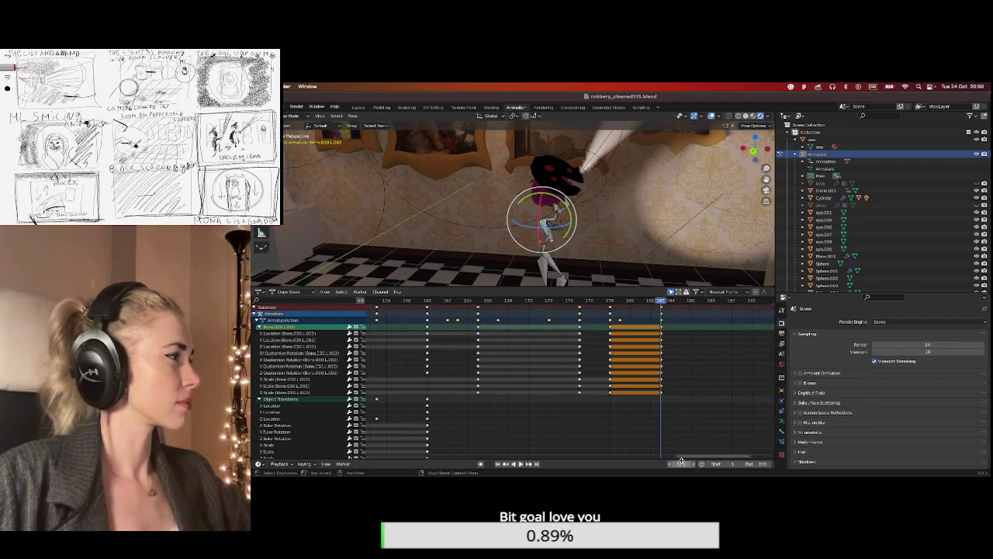
pyautogui.moveTo(683, 459); pyautogui.dragTo(550, 350, button='middle')
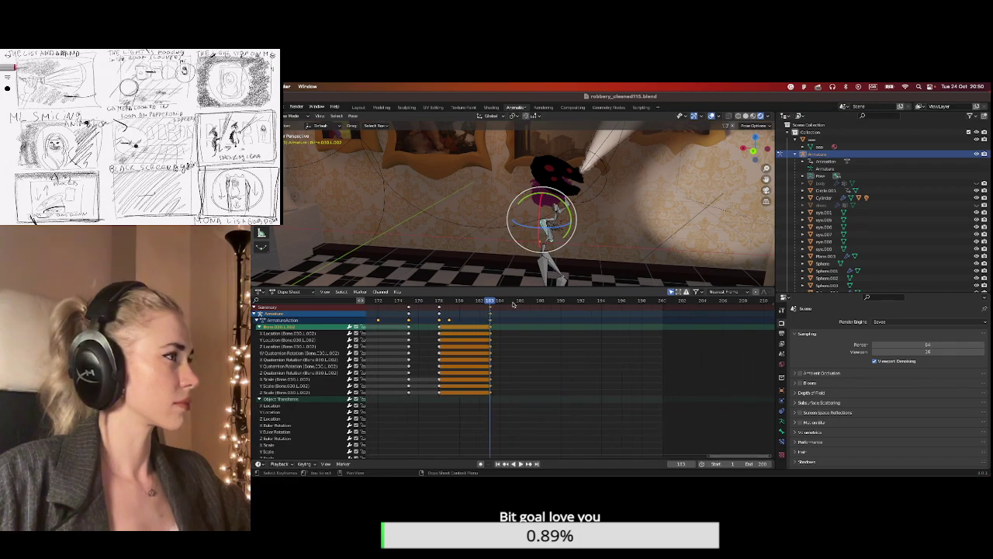
pyautogui.press('space')
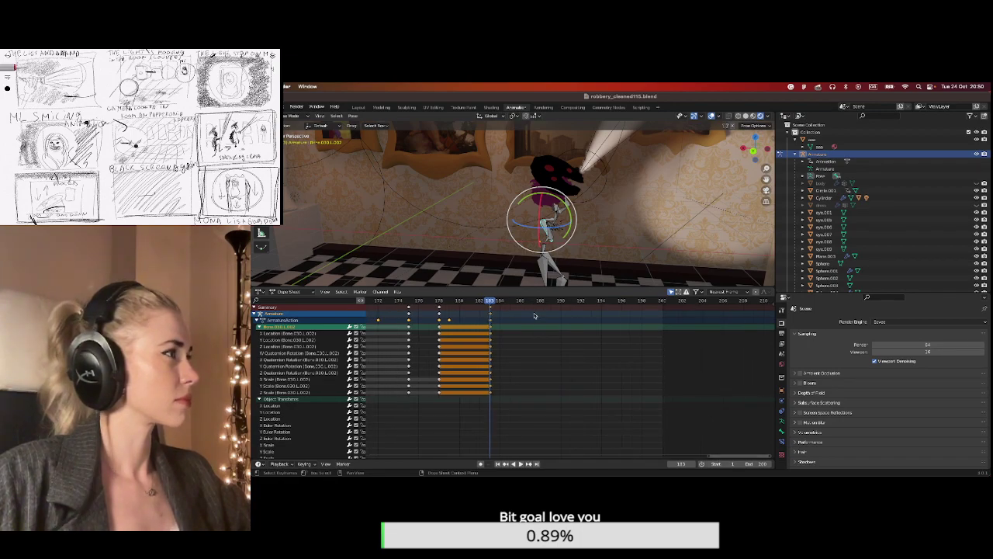
pyautogui.press('space')
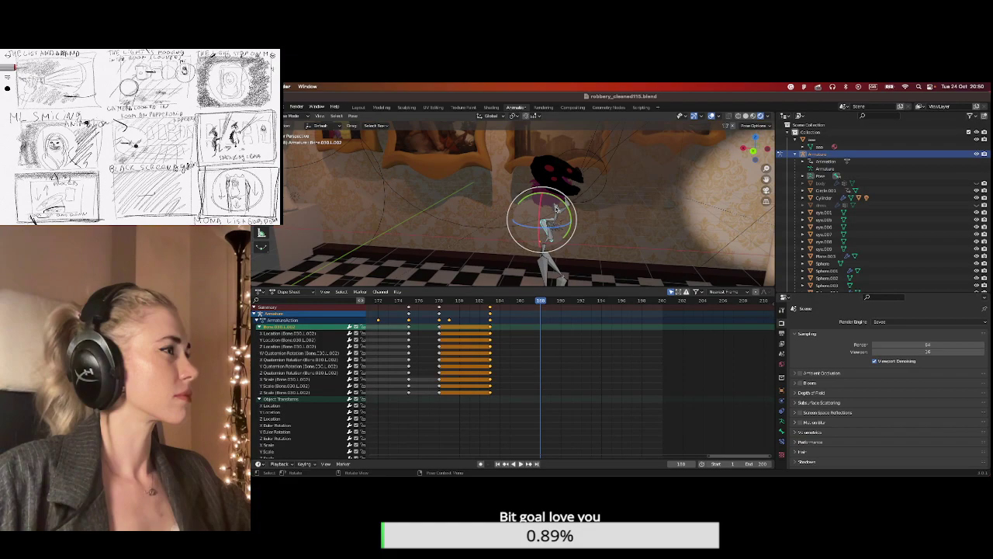
pyautogui.hotkey('ctrl', 'z')
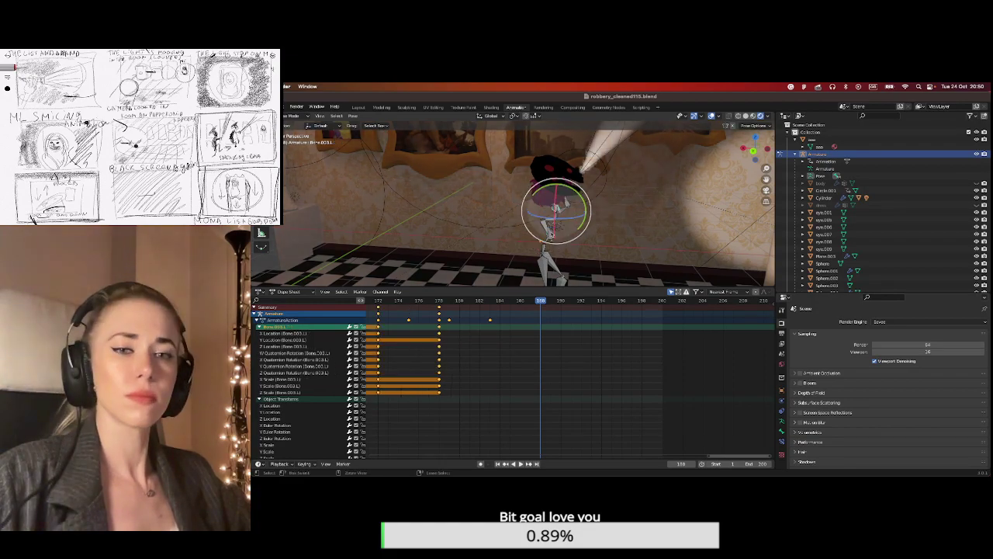
pyautogui.hotkey('ctrl', 'shift', 'z')
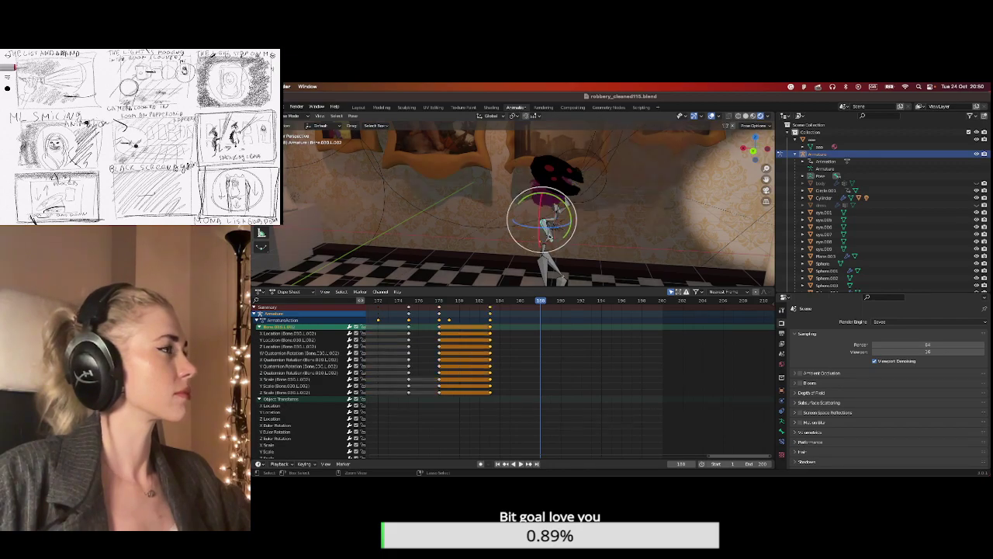
pyautogui.press('Down')
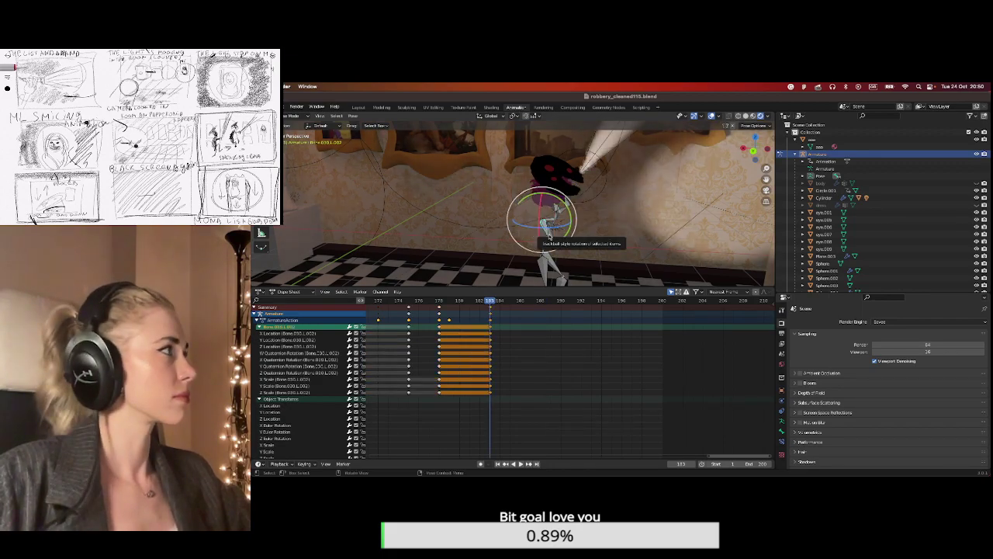
pyautogui.hotkey('ctrl', 'z')
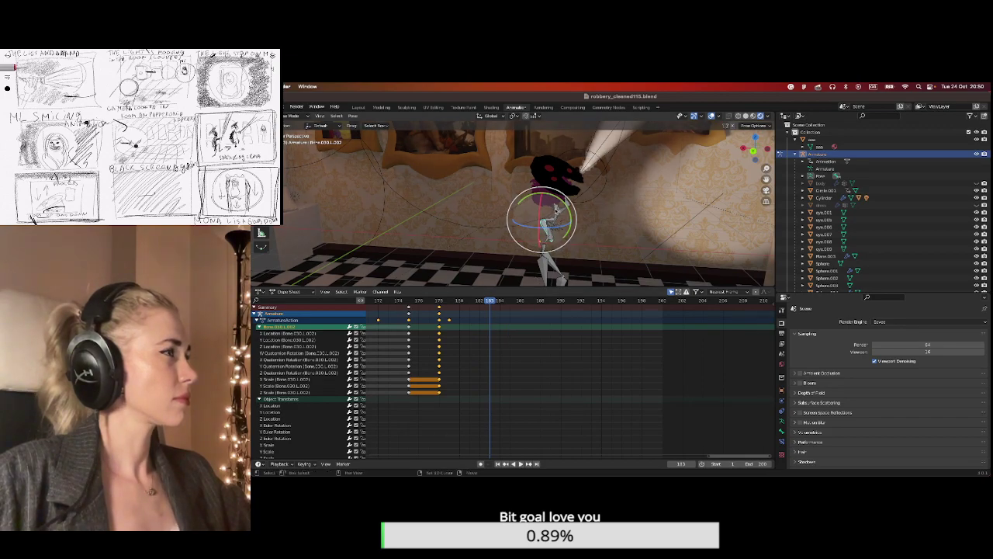
# Select Bone.003.L and another arm bone, then box-select their keyframes around frame 178.
pyautogui.click(556, 208)
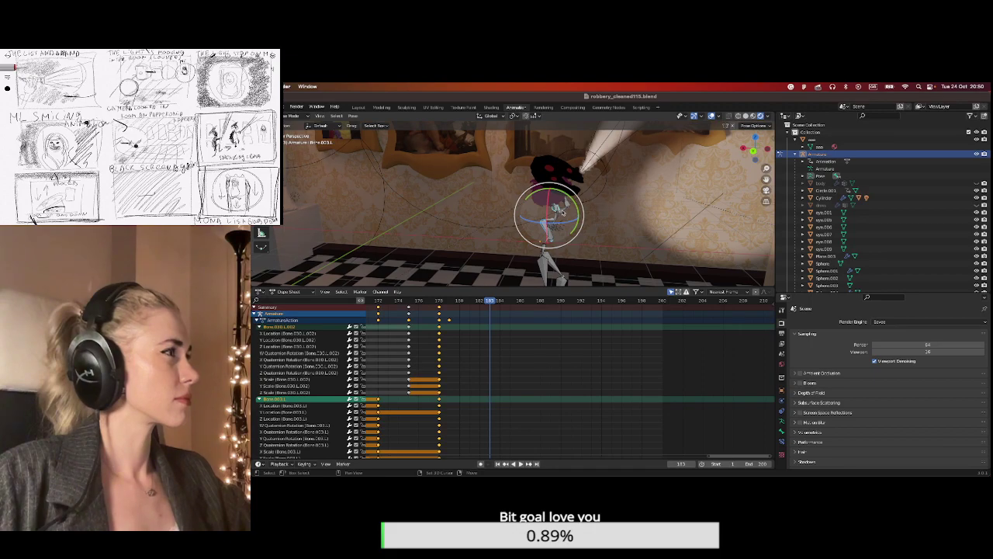
pyautogui.keyDown('shift'); pyautogui.click(563, 235); pyautogui.keyUp('shift')
pyautogui.moveTo(563, 235); pyautogui.dragTo(532, 285, button='middle')
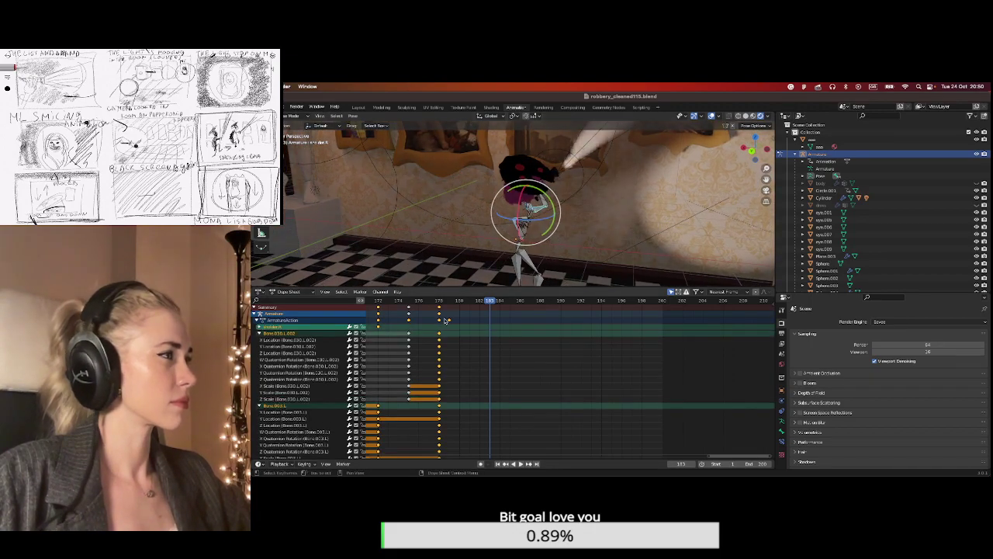
pyautogui.scroll(-3, 451, 332)
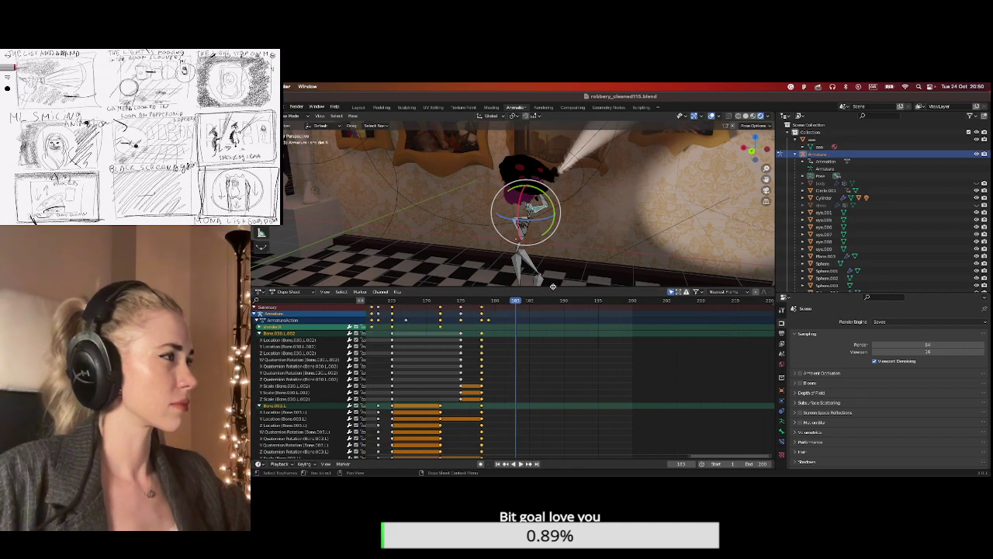
pyautogui.moveTo(552, 287); pyautogui.dragTo(557, 253)
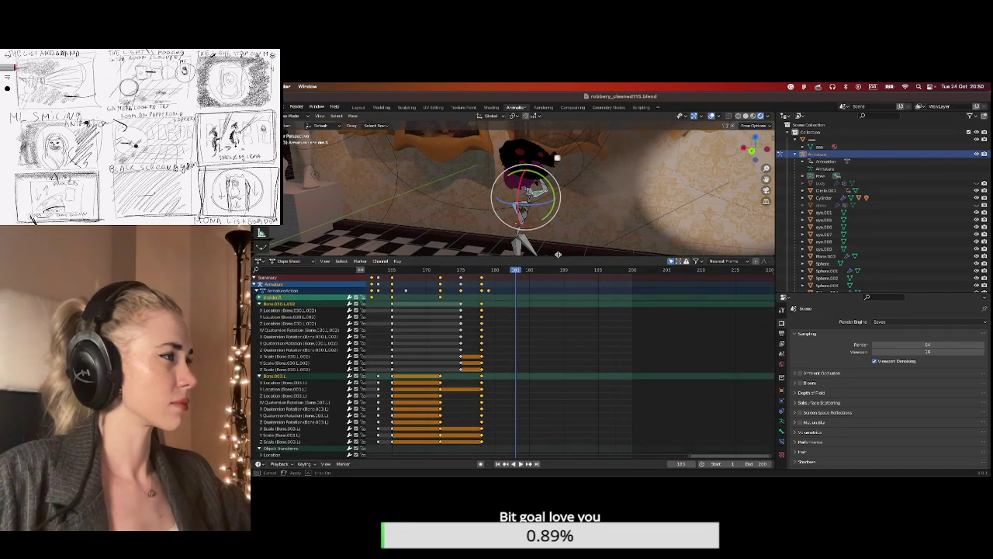
pyautogui.moveTo(499, 276); pyautogui.dragTo(473, 451)
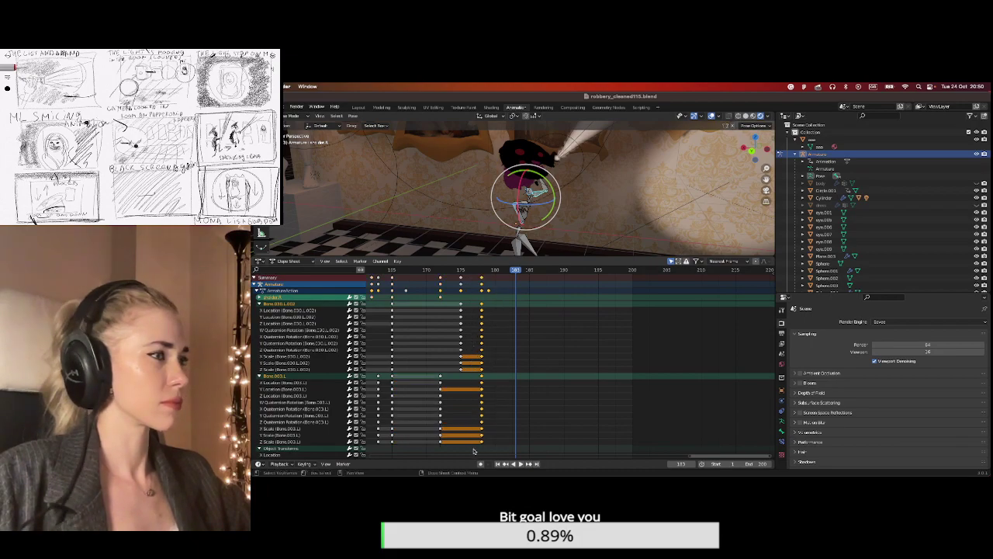
pyautogui.click(519, 271)
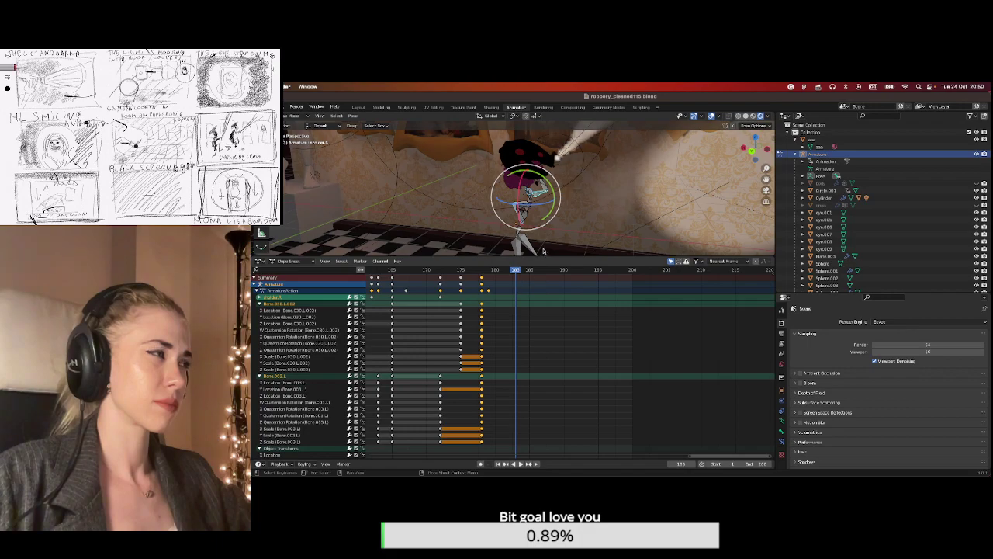
# Copy the arm pose at frame 179 and paste it onto frame 184.
pyautogui.hotkey('alt', 'a')
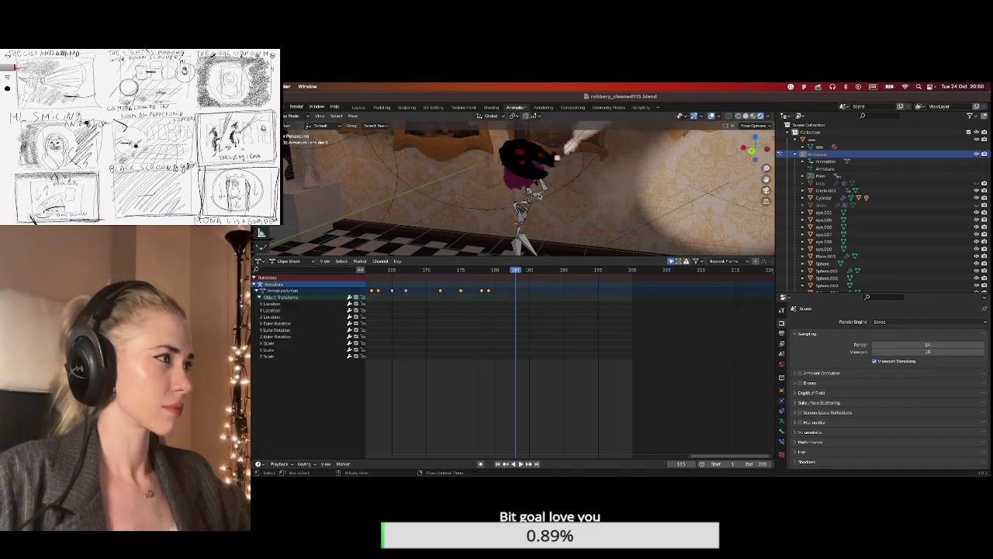
pyautogui.hotkey('ctrl', 'z')
pyautogui.scroll(2, 468, 292)
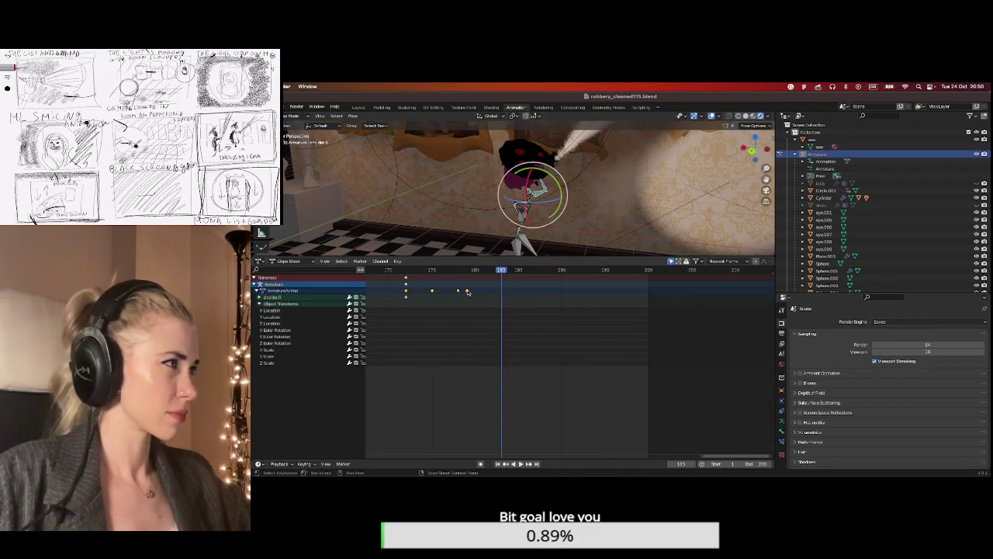
pyautogui.click(467, 271)
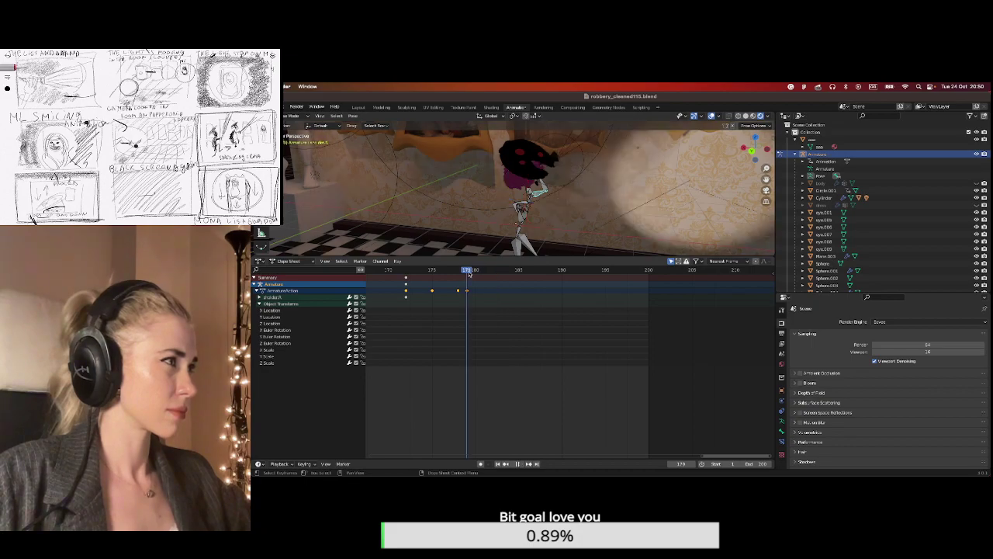
pyautogui.click(260, 297)
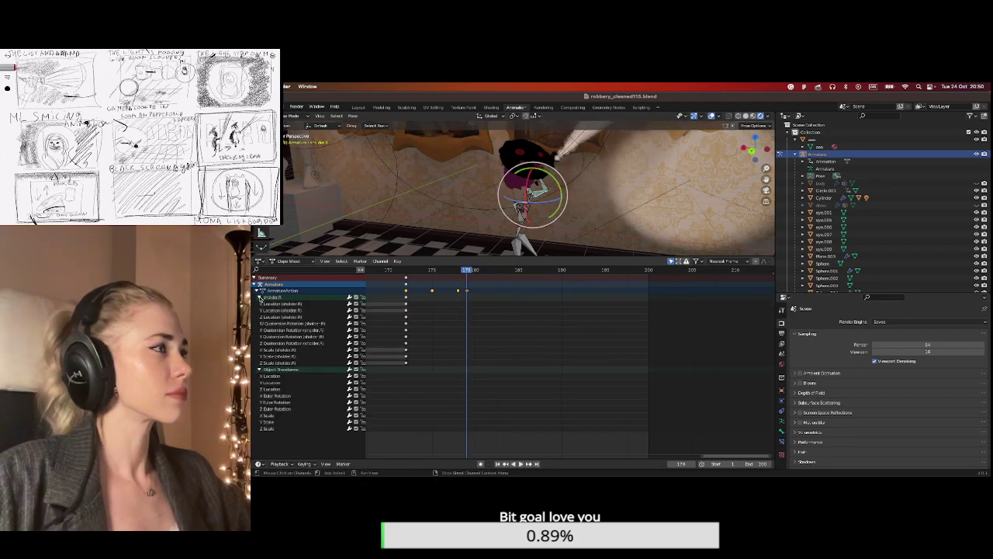
pyautogui.scroll(2, 436, 334)
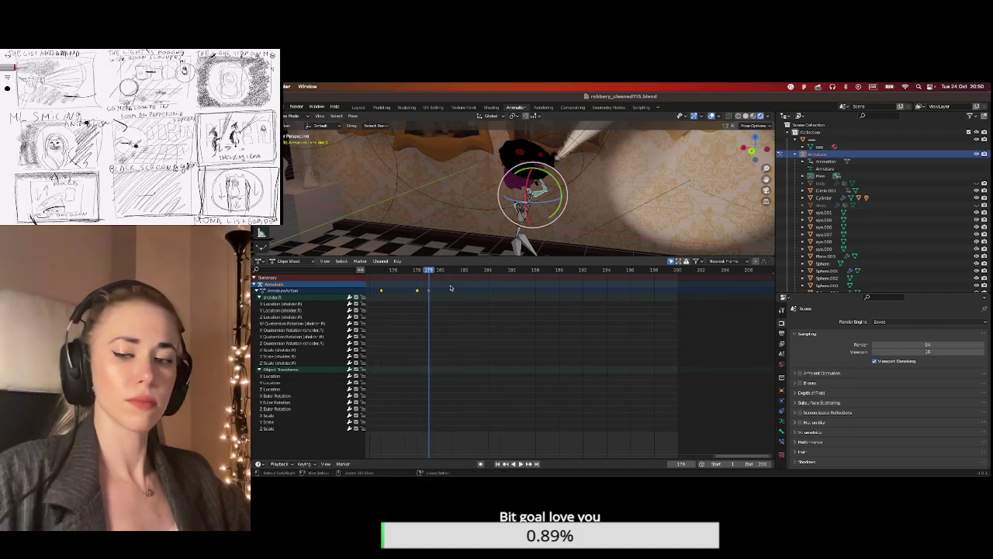
pyautogui.hotkey('ctrl', 'v')
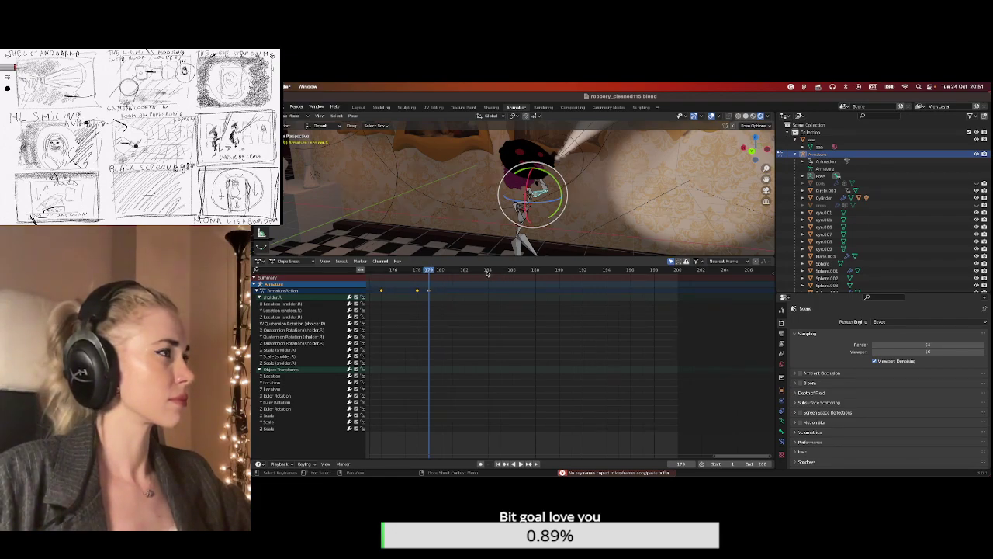
pyautogui.click(487, 273)
pyautogui.click(522, 211)
pyautogui.hotkey('ctrl', 'v')
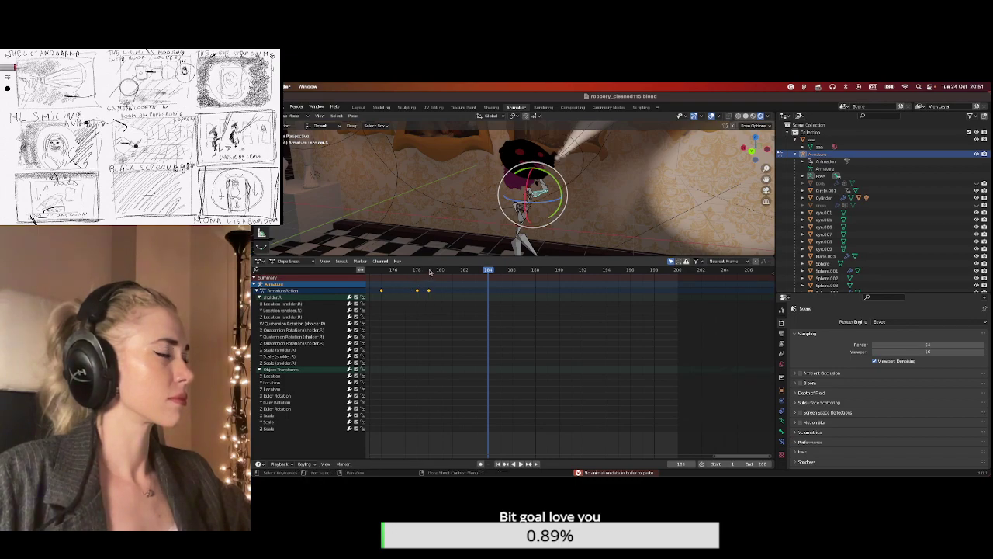
# Replay the arm motion from frame 179 and pick the shoulder.R bone.
pyautogui.moveTo(439, 273); pyautogui.dragTo(428, 270)
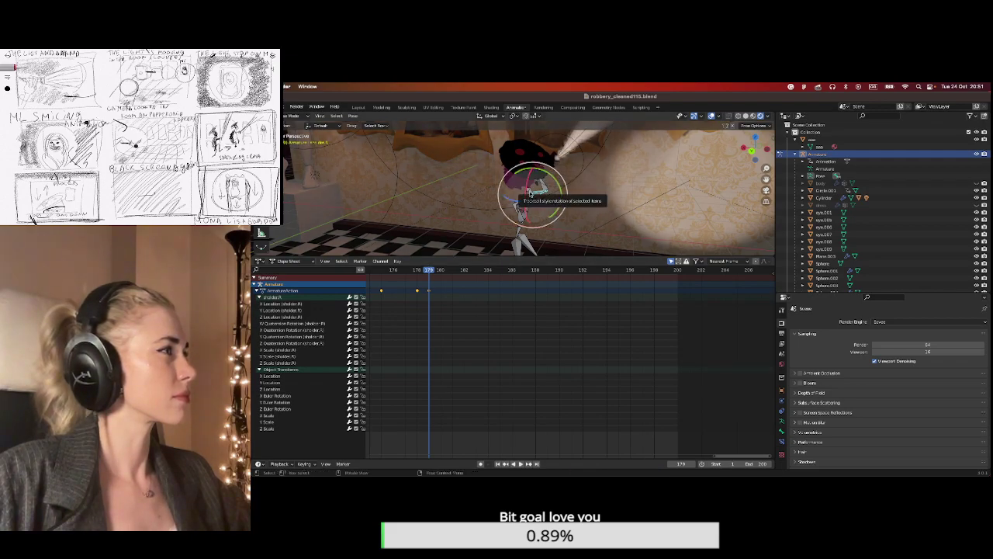
pyautogui.click(530, 191)
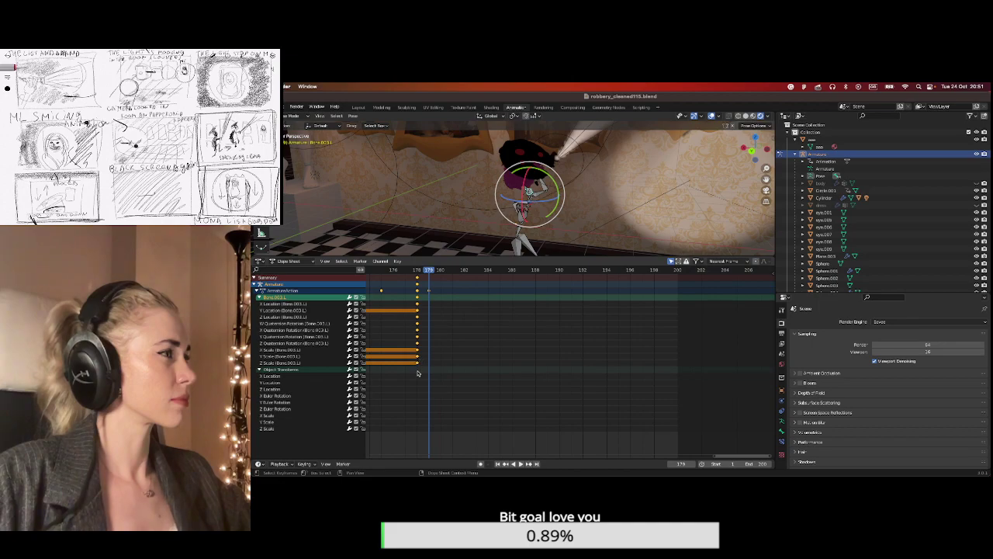
pyautogui.press('space')
pyautogui.press('space')
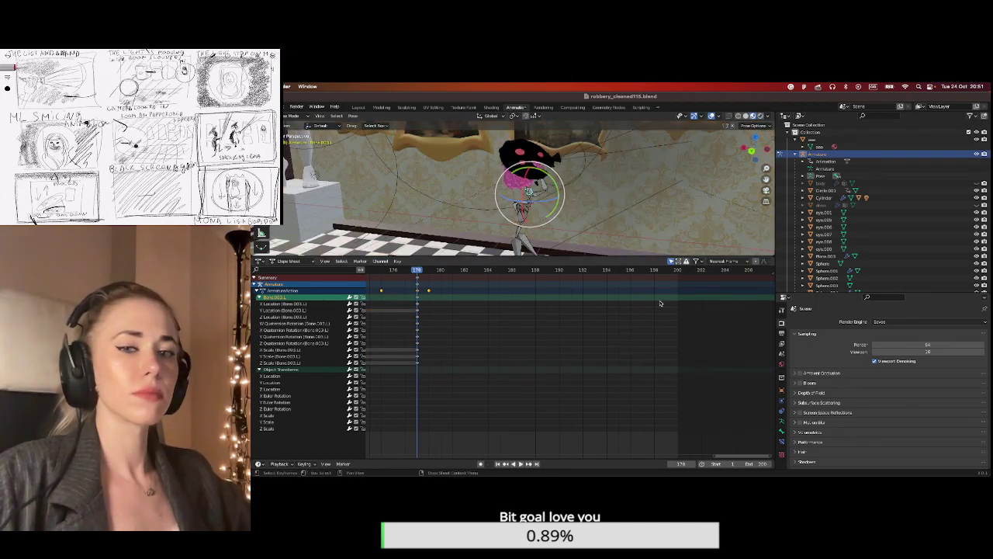
pyautogui.moveTo(557, 260); pyautogui.dragTo(535, 304)
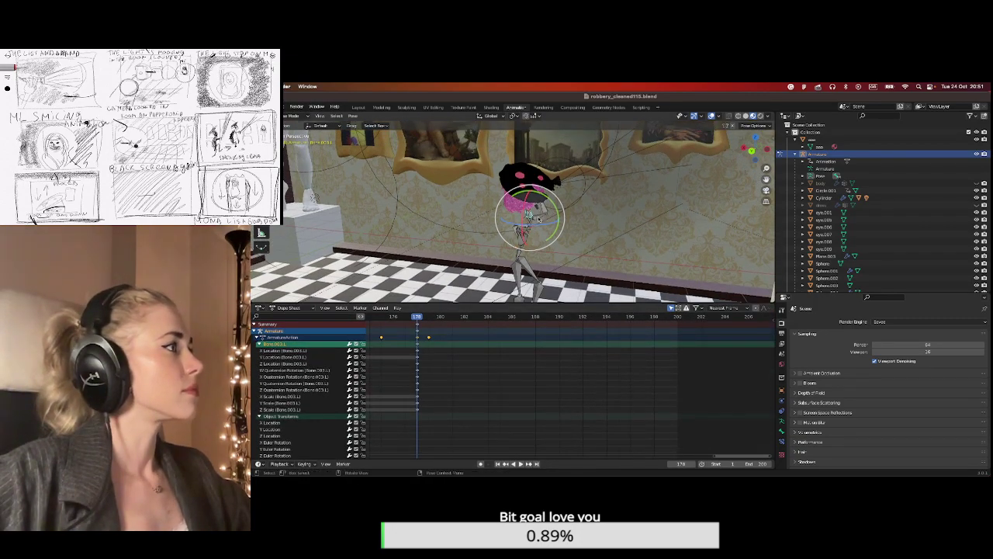
pyautogui.click(516, 229)
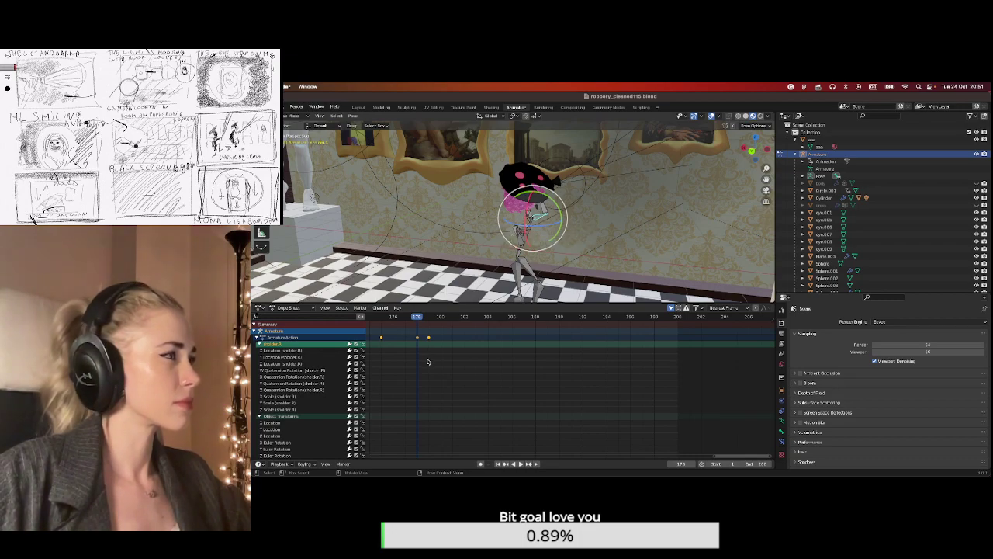
pyautogui.hotkey('ctrl', 'z')
# Box-select the current keyframe column and key the bones' pose at frame 184.
pyautogui.press('b')
pyautogui.moveTo(419, 426); pyautogui.dragTo(415, 319)
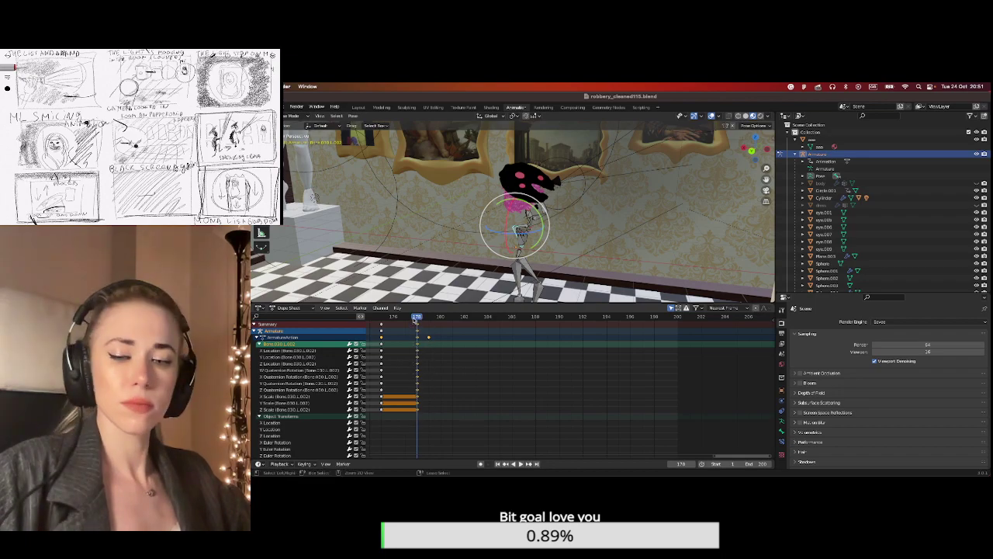
pyautogui.scroll(1, 435, 361)
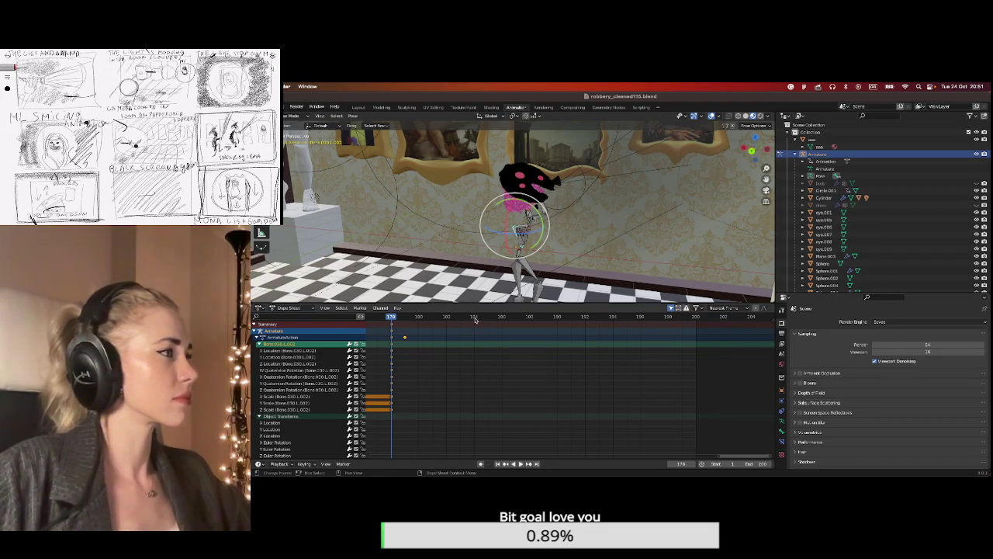
pyautogui.click(475, 317)
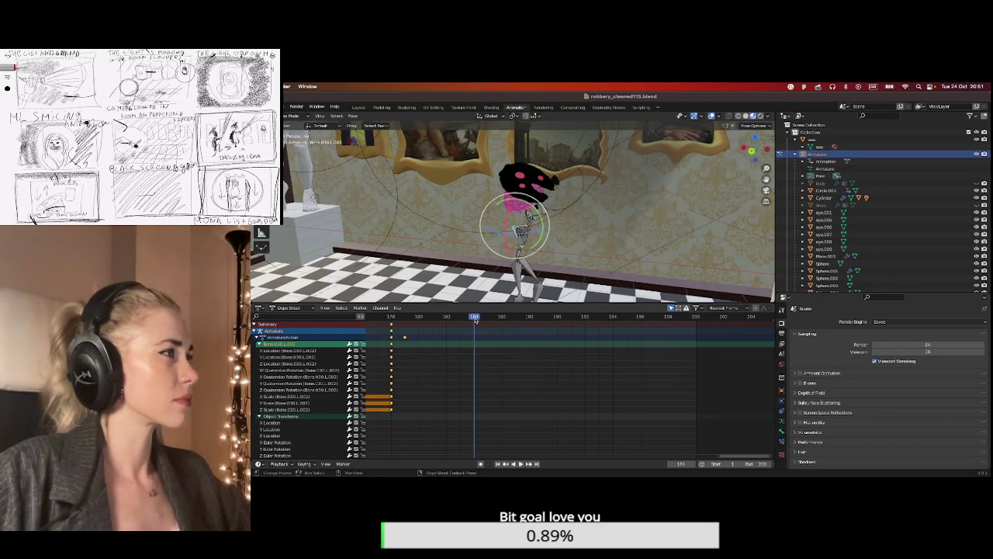
pyautogui.press('i')
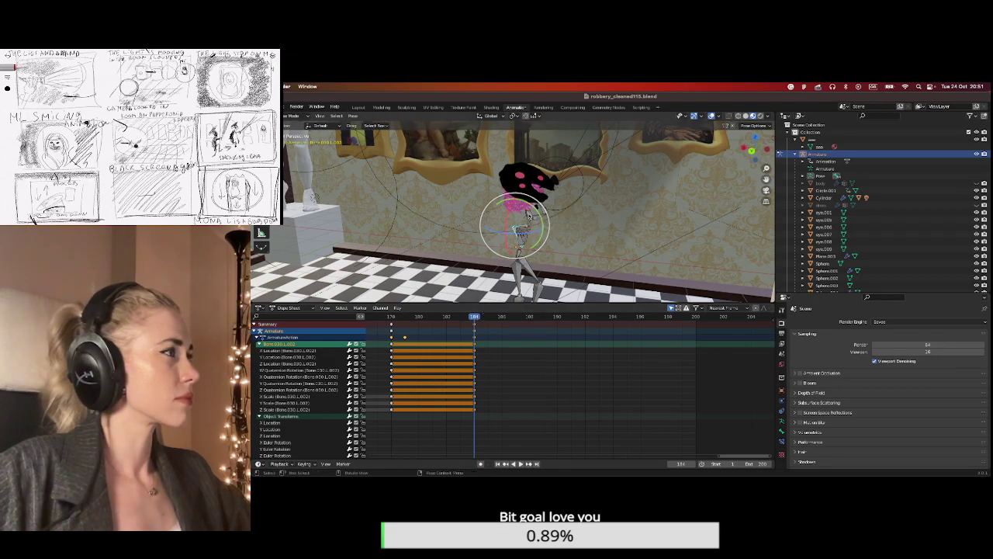
# Play the animation from frame 170 to check the new arm motion.
pyautogui.click(391, 321)
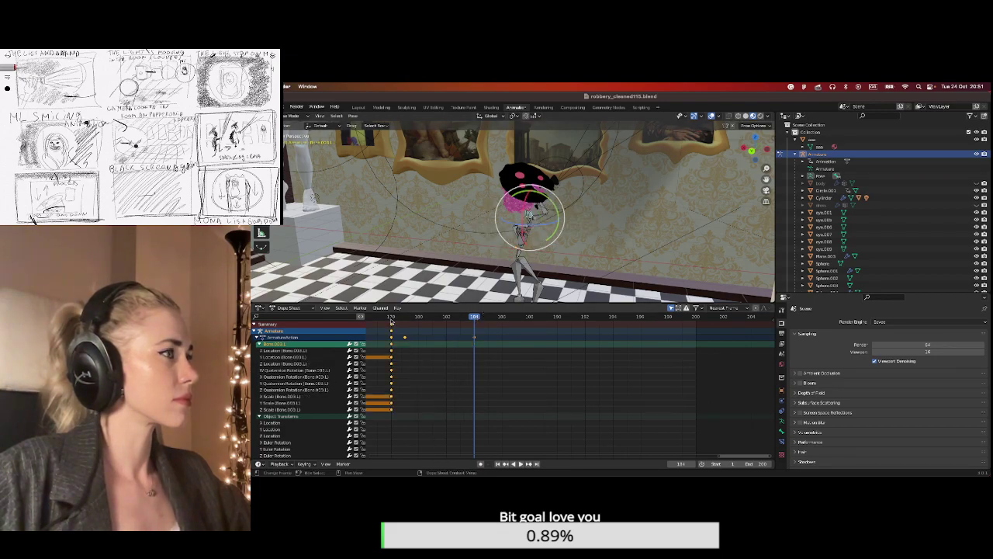
pyautogui.click(393, 321)
pyautogui.press('space')
pyautogui.press('space')
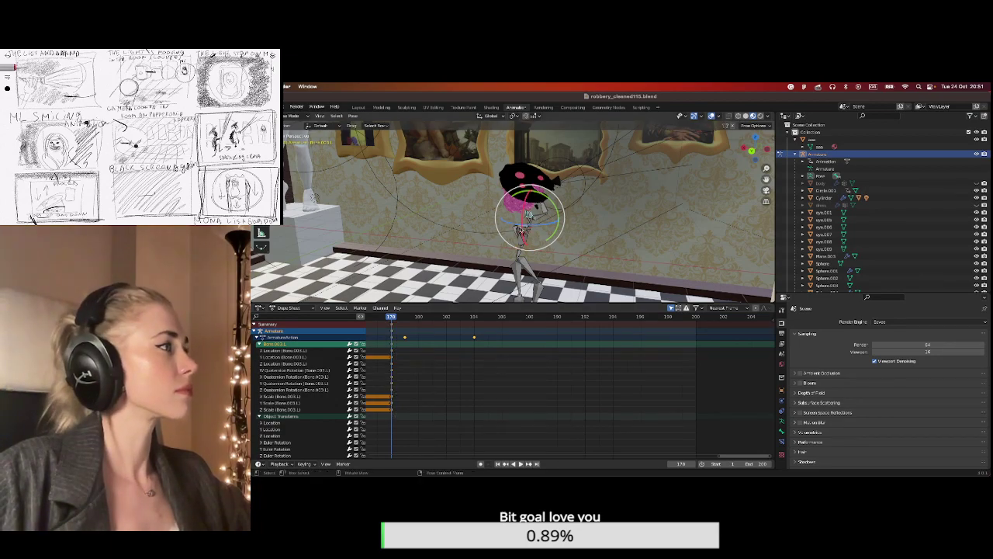
pyautogui.click(514, 230)
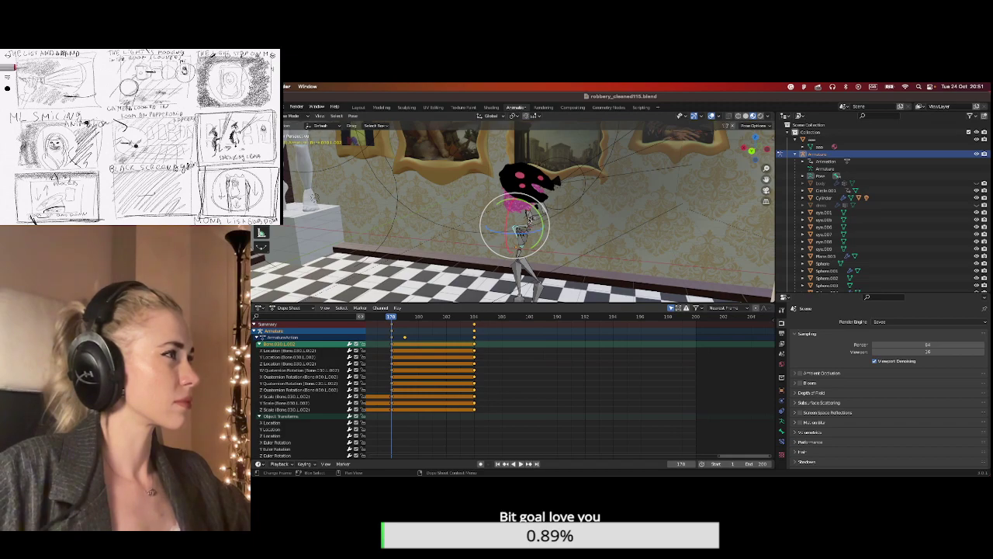
pyautogui.press('space')
pyautogui.press('space')
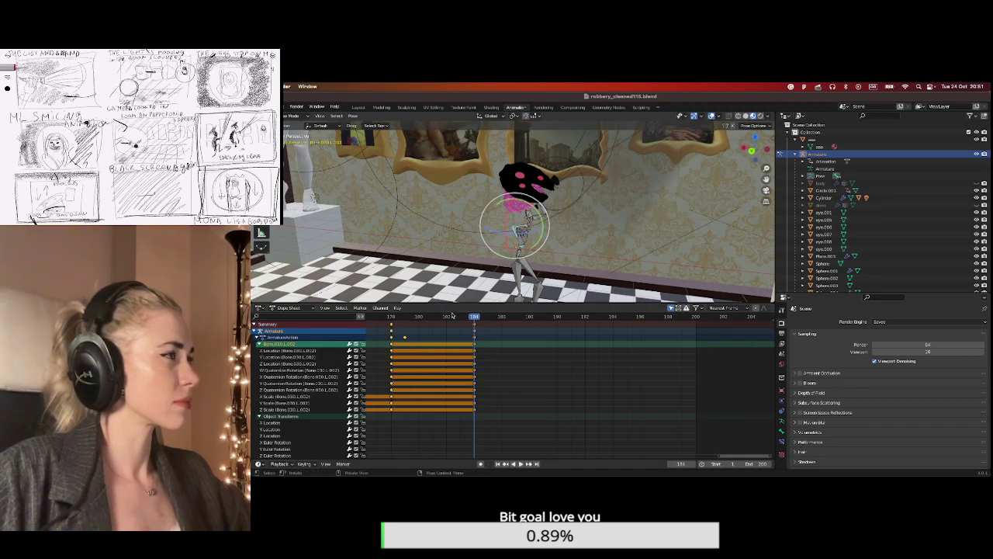
# Key the right hand bone's pose at frame 184 from its latest keyframe columns.
pyautogui.click(530, 215)
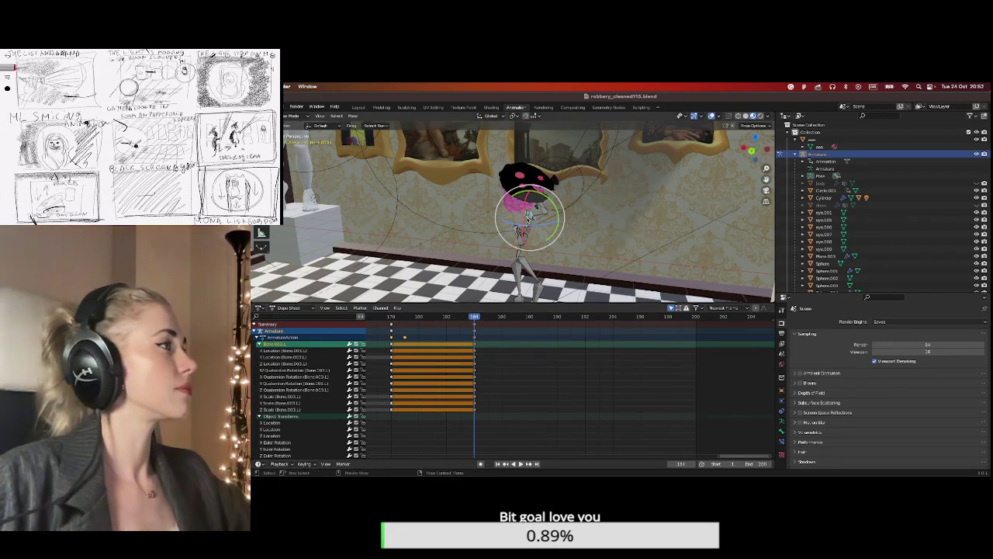
pyautogui.click(534, 216)
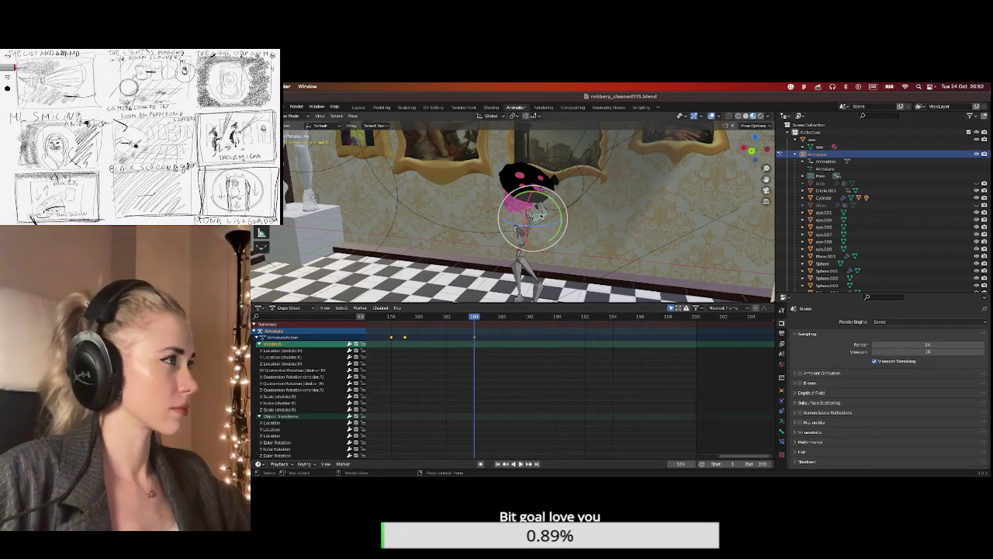
pyautogui.click(544, 211)
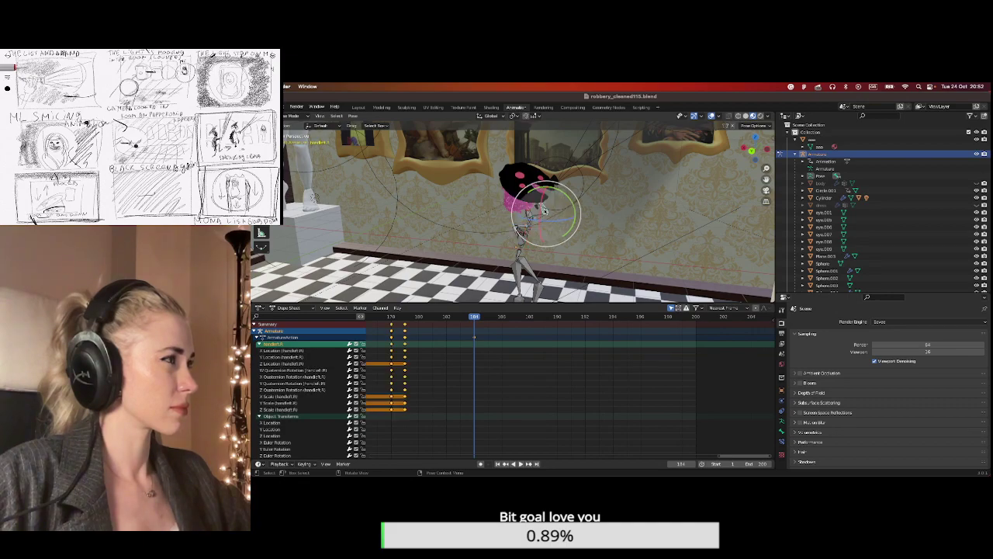
pyautogui.moveTo(412, 325); pyautogui.dragTo(395, 427)
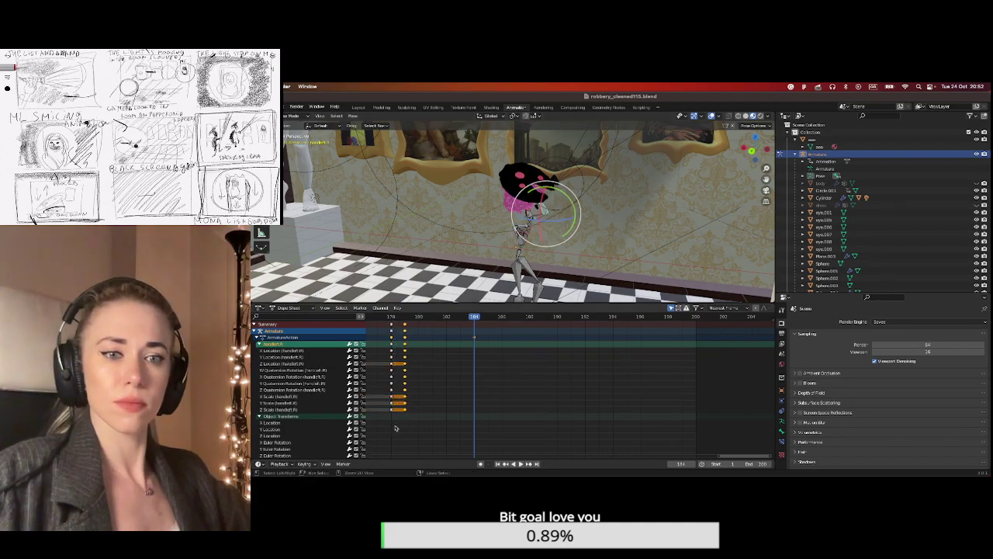
pyautogui.hotkey('ctrl', 'v')
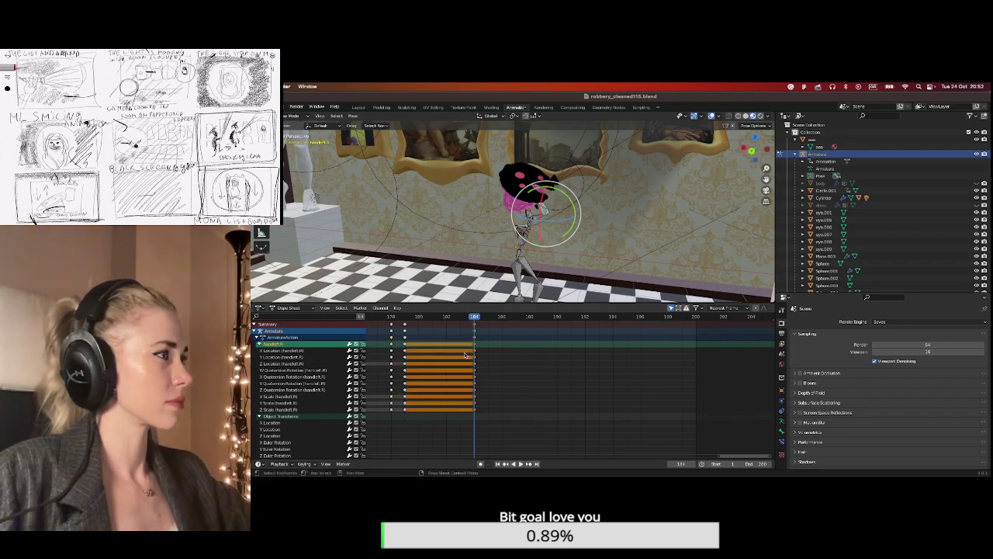
pyautogui.scroll(-2, 425, 395)
# Enlarge and zoom out the 3D viewport, then replay the robbery animation in a wide gallery view.
pyautogui.scroll(-5, 403, 359)
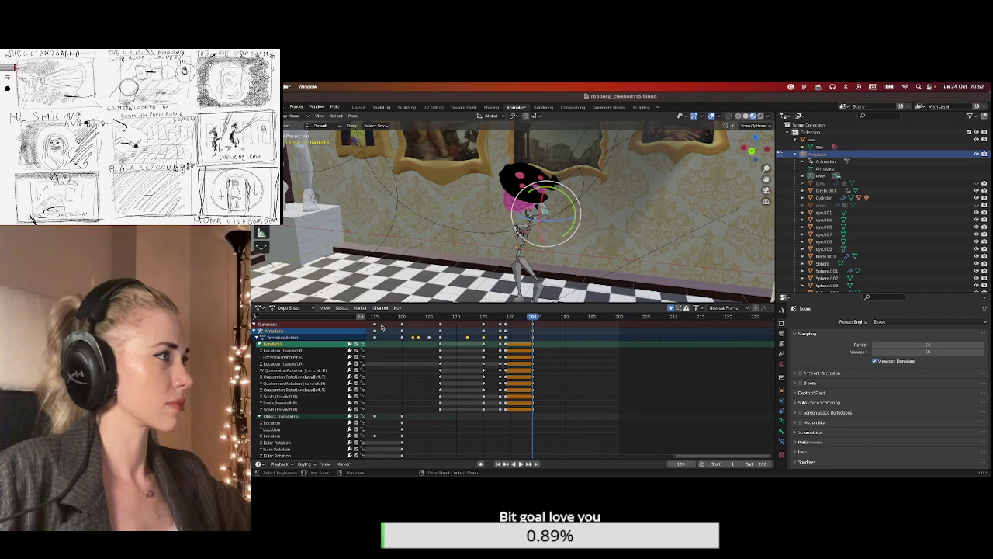
pyautogui.press('space')
pyautogui.press('space')
pyautogui.moveTo(531, 304); pyautogui.dragTo(531, 350)
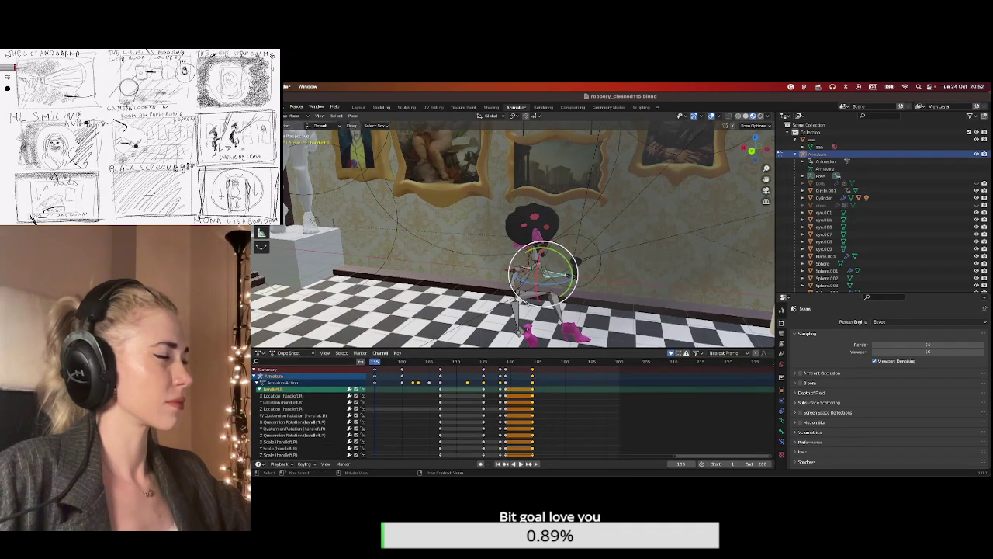
pyautogui.scroll(-5, 535, 256)
pyautogui.scroll(-2, 394, 365)
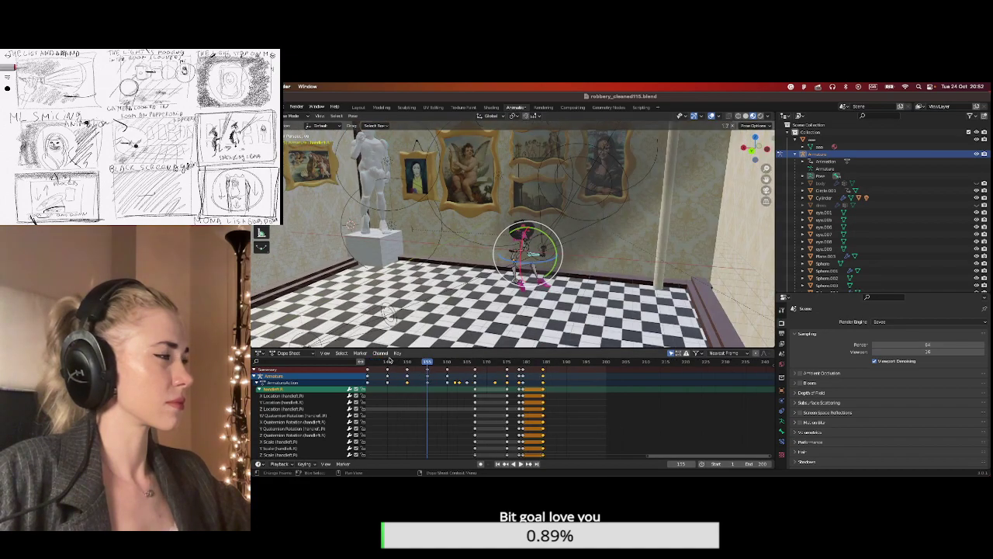
pyautogui.press('space')
pyautogui.press('space')
pyautogui.scroll(-2, 415, 420)
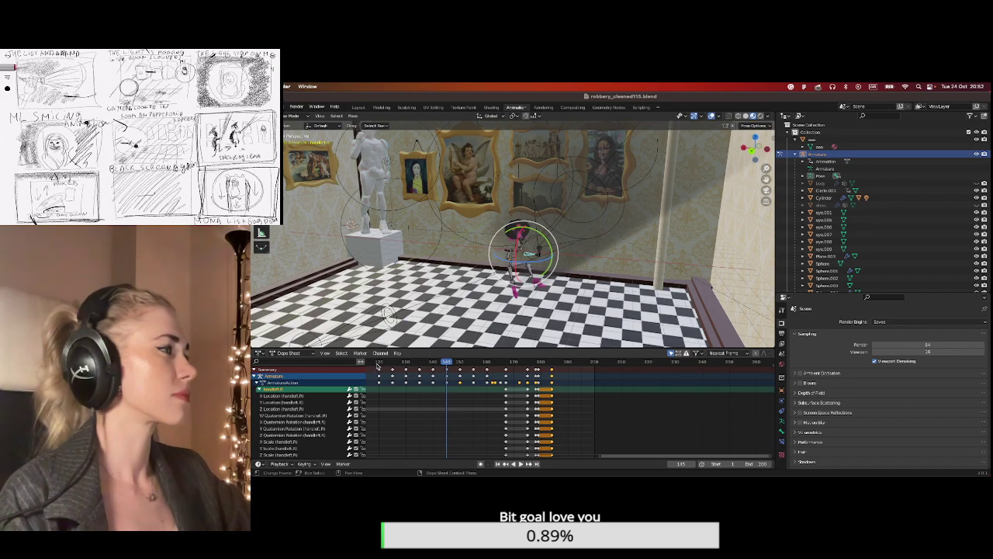
pyautogui.press('space')
pyautogui.press('space')
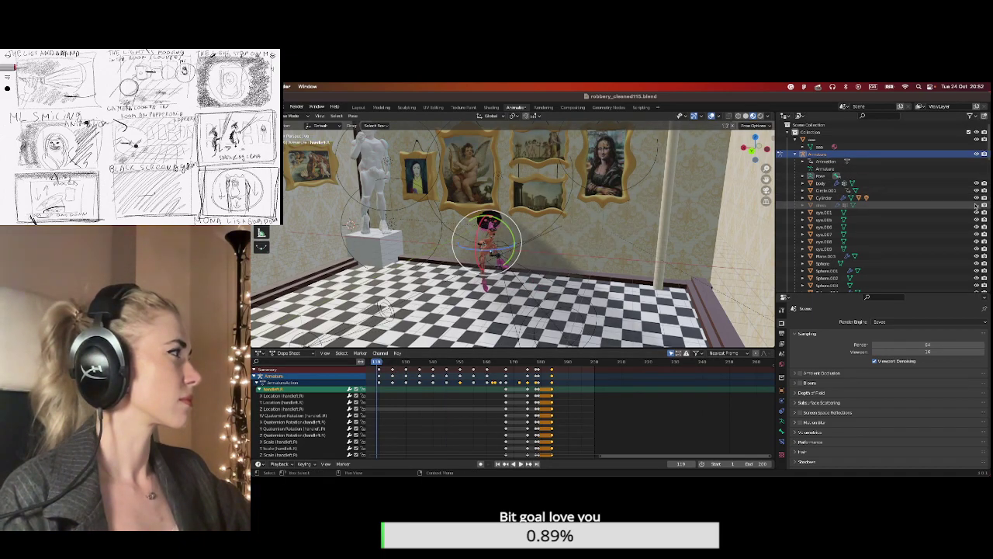
pyautogui.click(519, 464)
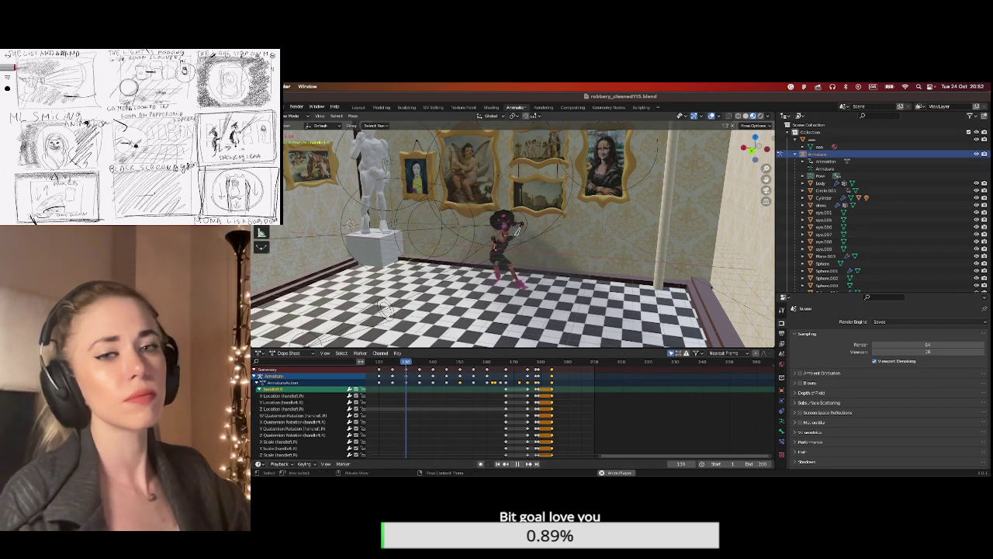
pyautogui.click(268, 106)
# Dismiss the open menu without choosing anything and restart animation playback.
pyautogui.moveTo(286, 106)
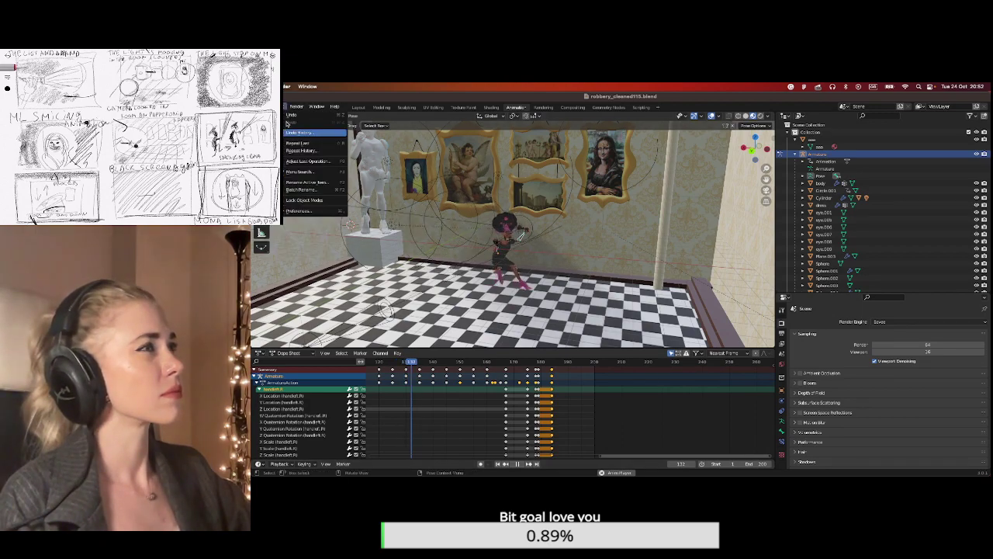
pyautogui.click(520, 463)
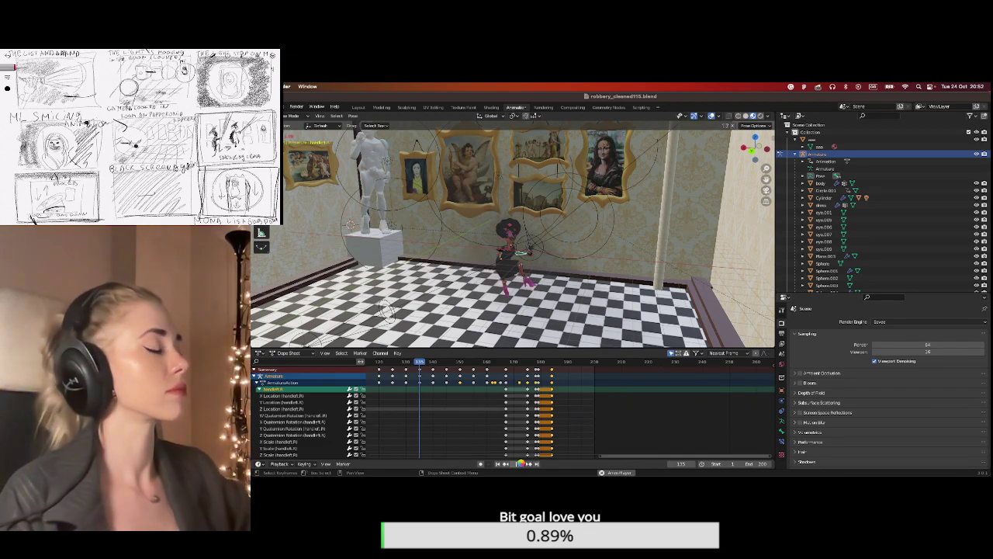
pyautogui.click(520, 463)
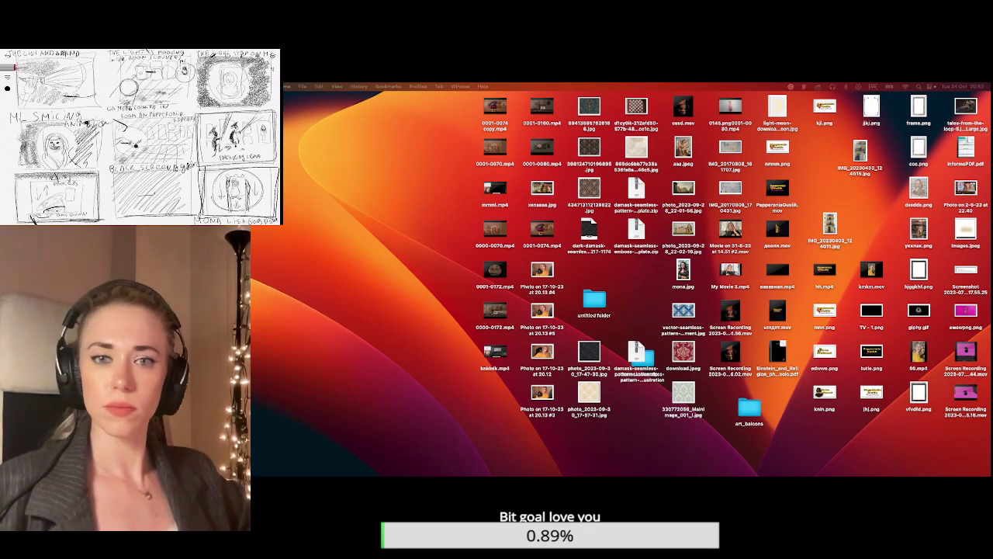
# Maximize the Blender window and go to File > Open Recent for the robbery scene.
pyautogui.moveTo(868, 139); pyautogui.dragTo(814, 139)
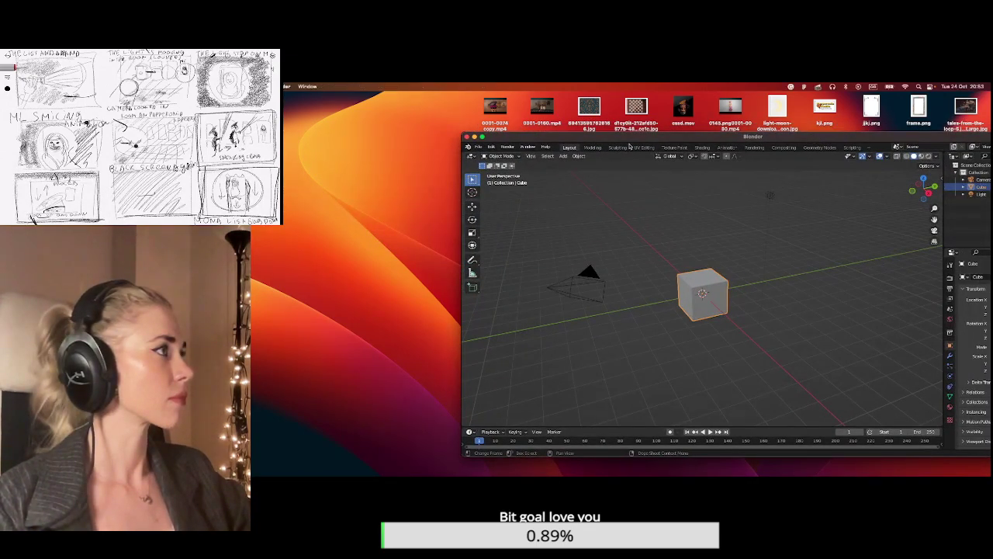
pyautogui.moveTo(553, 143); pyautogui.dragTo(544, 142)
pyautogui.doubleClick(544, 141)
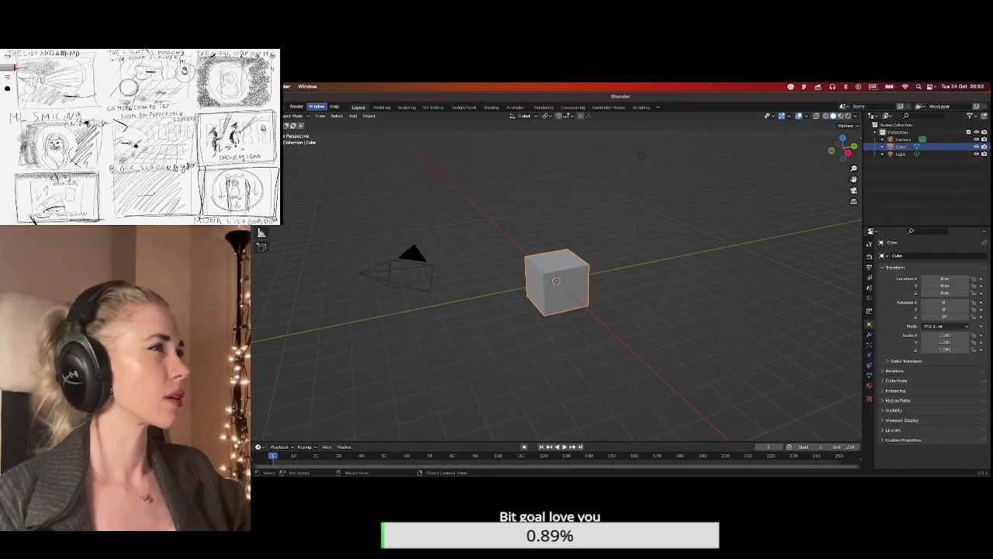
pyautogui.click(268, 106)
pyautogui.moveTo(285, 128)
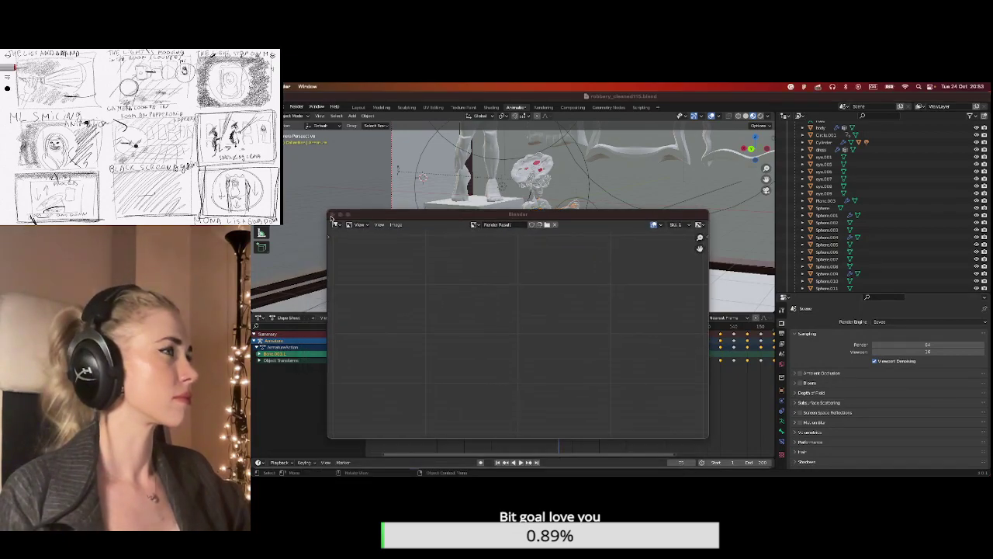
# Close the empty render window, orbit to face the paintings wall, and play from frame 2.
pyautogui.click(333, 215)
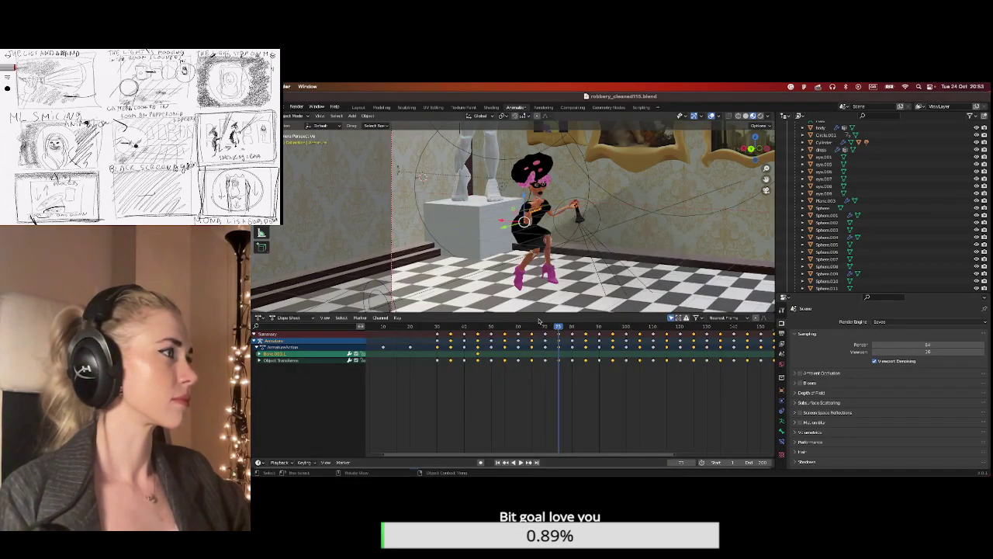
pyautogui.scroll(-2, 523, 411)
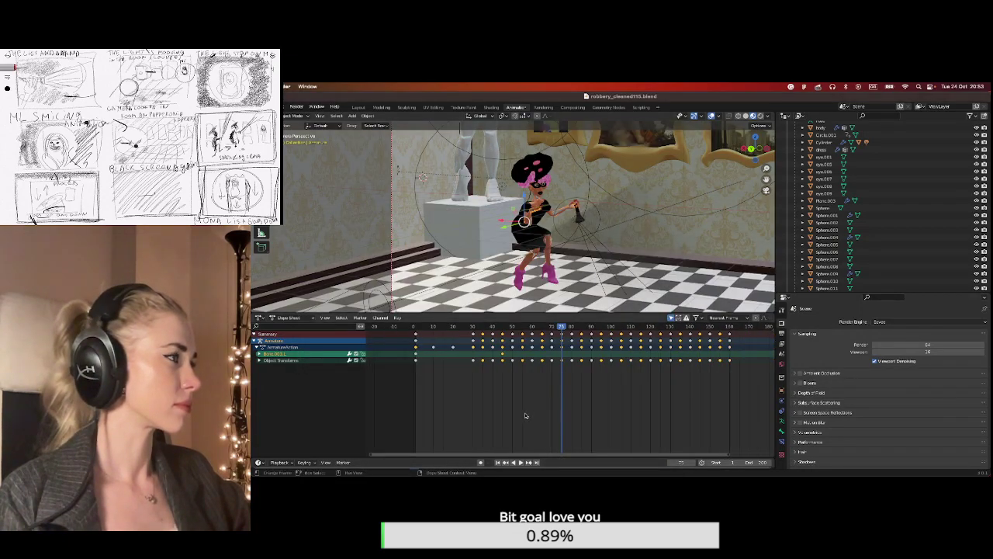
pyautogui.click(438, 327)
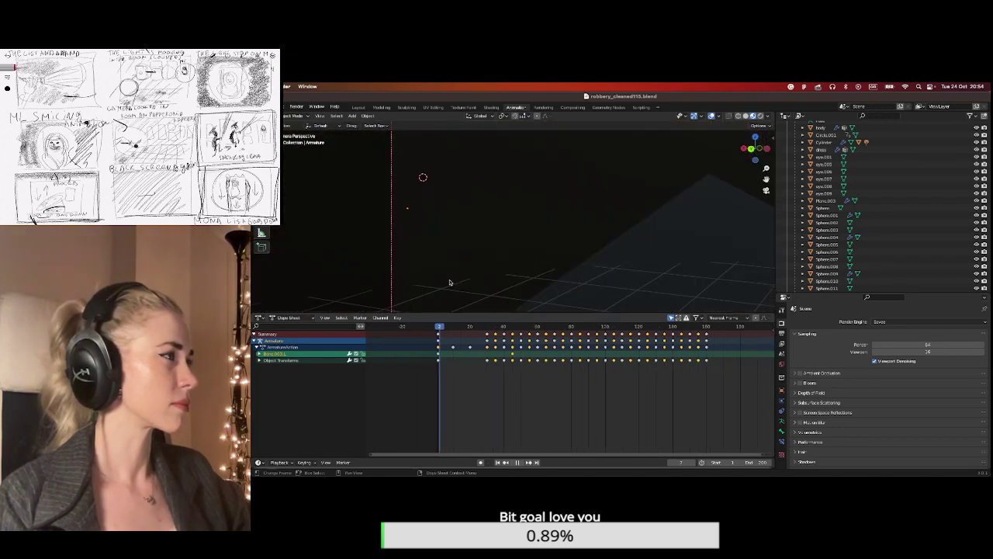
pyautogui.press('KP_0')
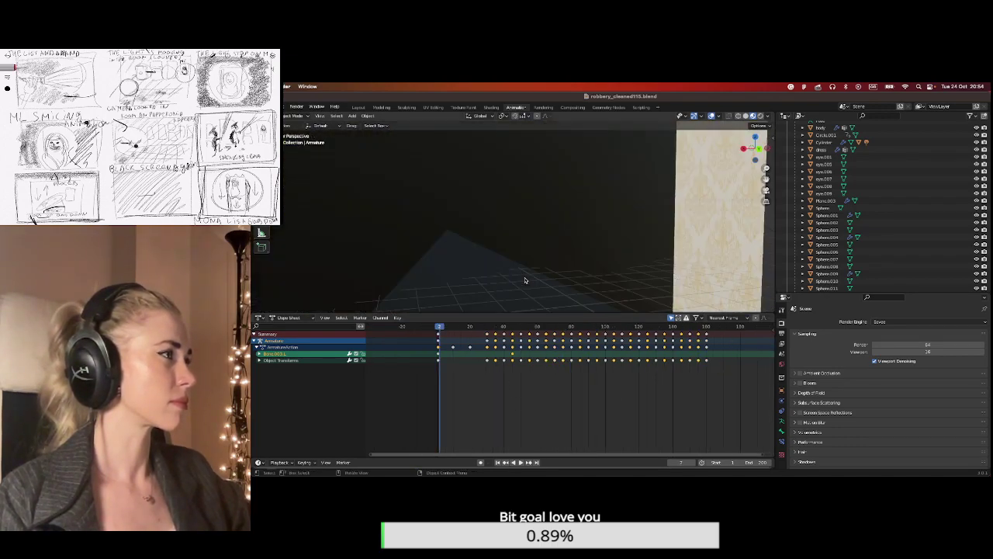
pyautogui.scroll(-6, 530, 275)
pyautogui.moveTo(550, 262); pyautogui.dragTo(520, 263, button='middle')
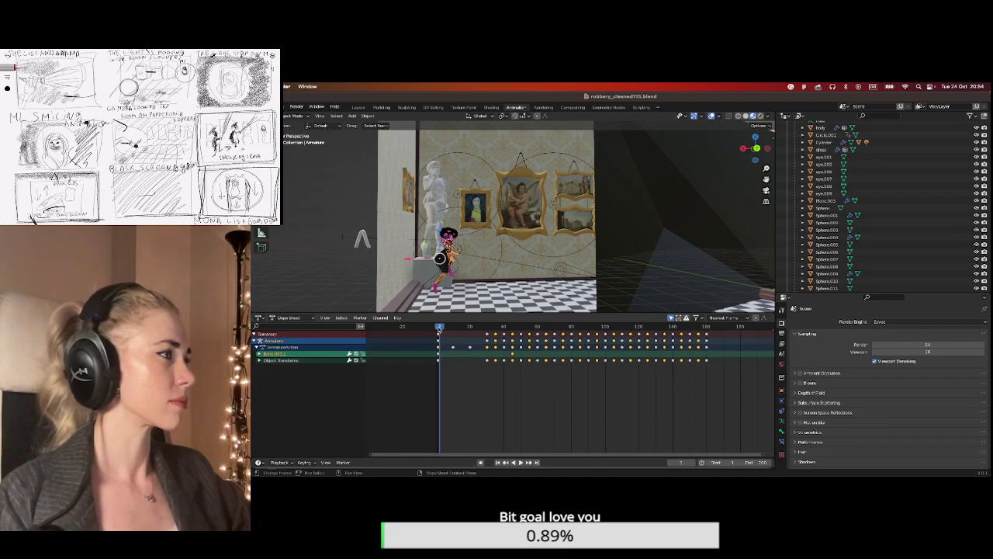
pyautogui.moveTo(439, 329); pyautogui.dragTo(438, 327)
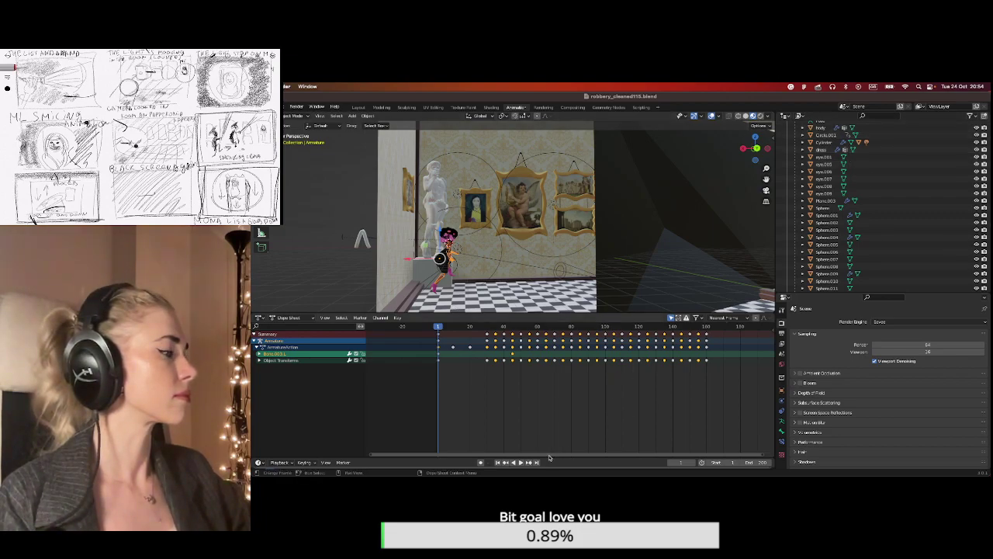
pyautogui.click(519, 463)
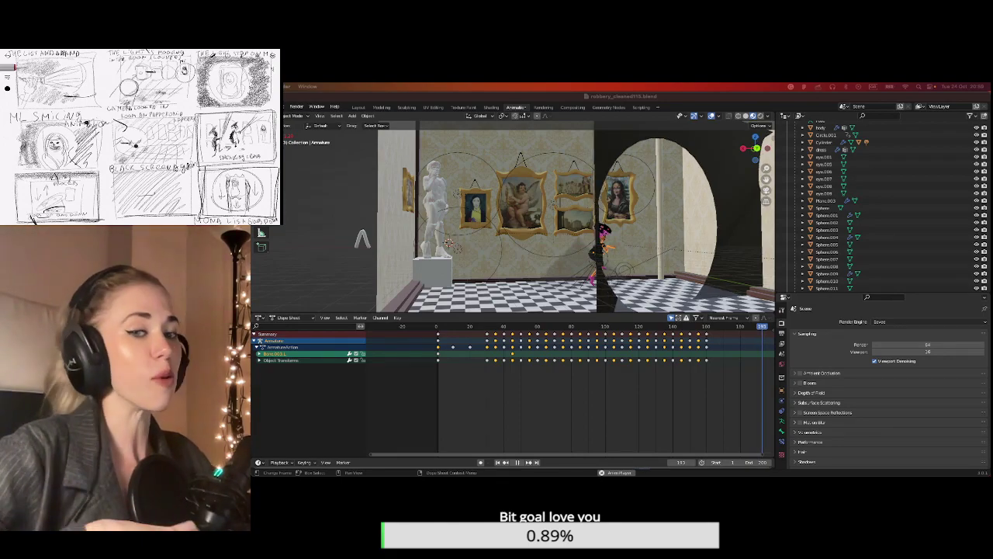
# Stop playback after reviewing the armature's keyed poses.
pyautogui.click(520, 462)
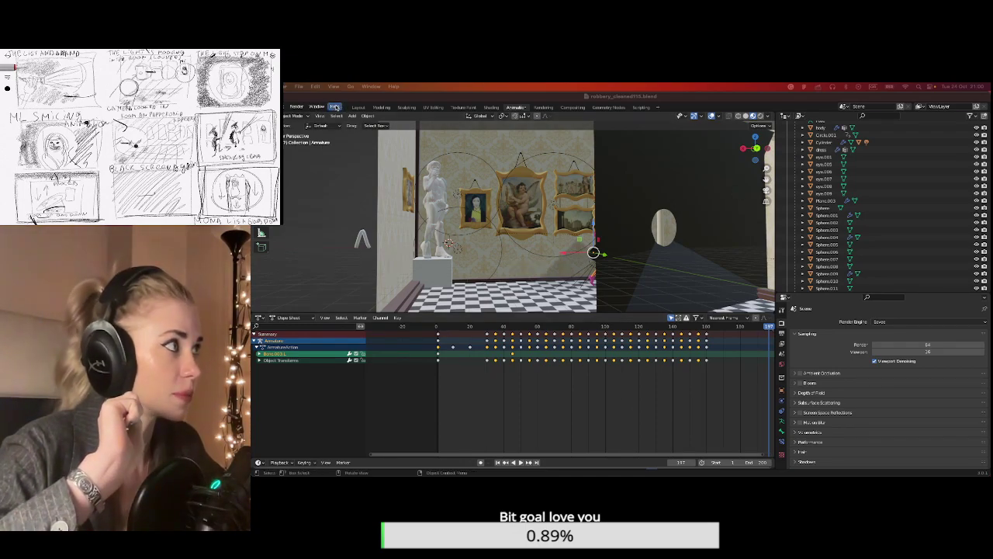
# Save the scene under the new name robbery_cleaned116.blend with Save As.
pyautogui.click(287, 106)
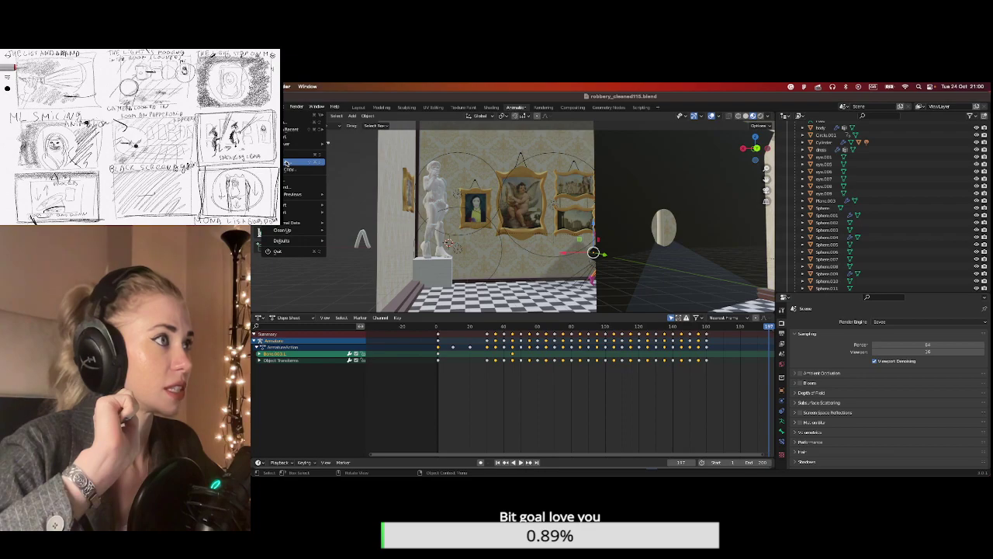
pyautogui.click(286, 162)
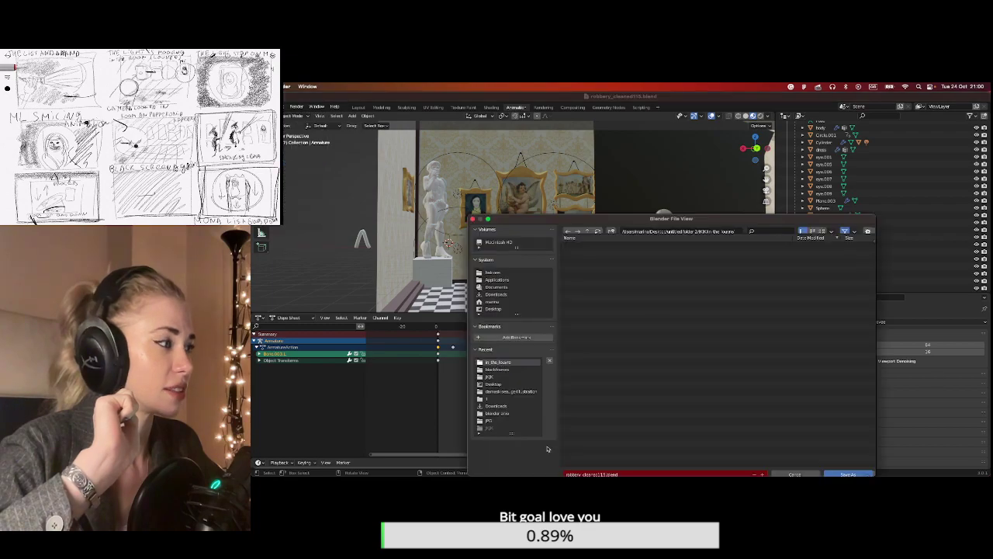
pyautogui.click(603, 469)
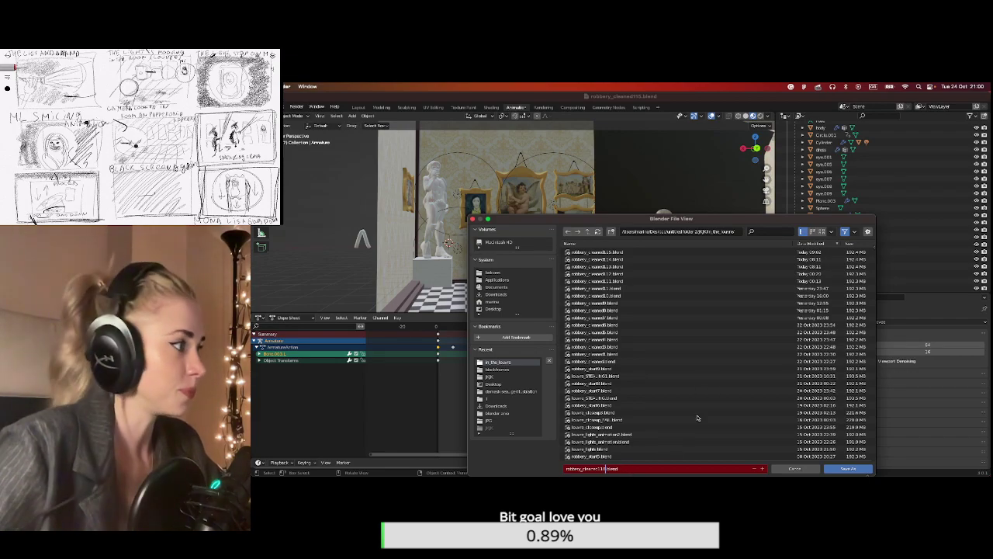
pyautogui.click(839, 470)
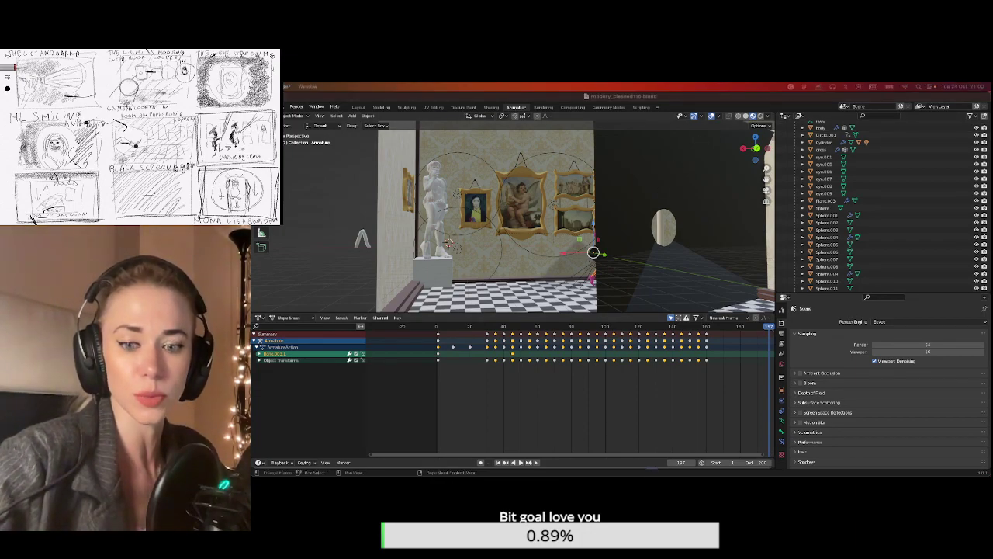
# Open a Quick Look preview of the rendered 0001-0200.mp4 clip.
pyautogui.press('space')
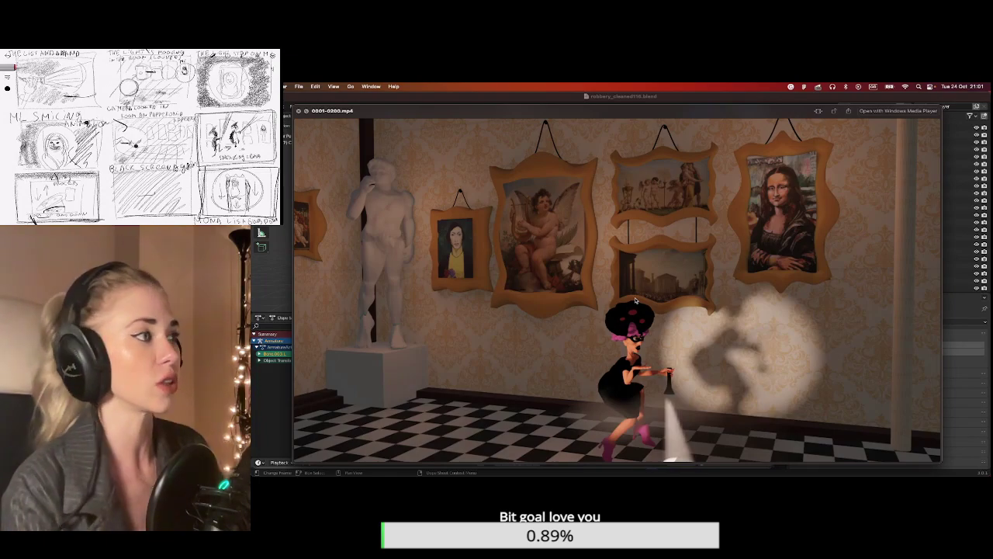
# Close the 0001-0200.mp4 preview window after watching the clip.
pyautogui.moveTo(650, 366)
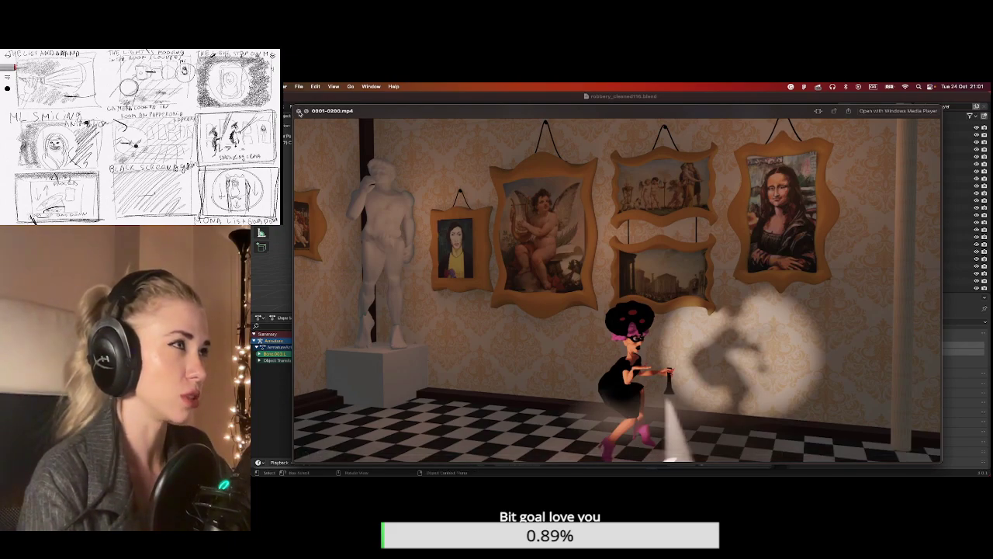
pyautogui.click(299, 111)
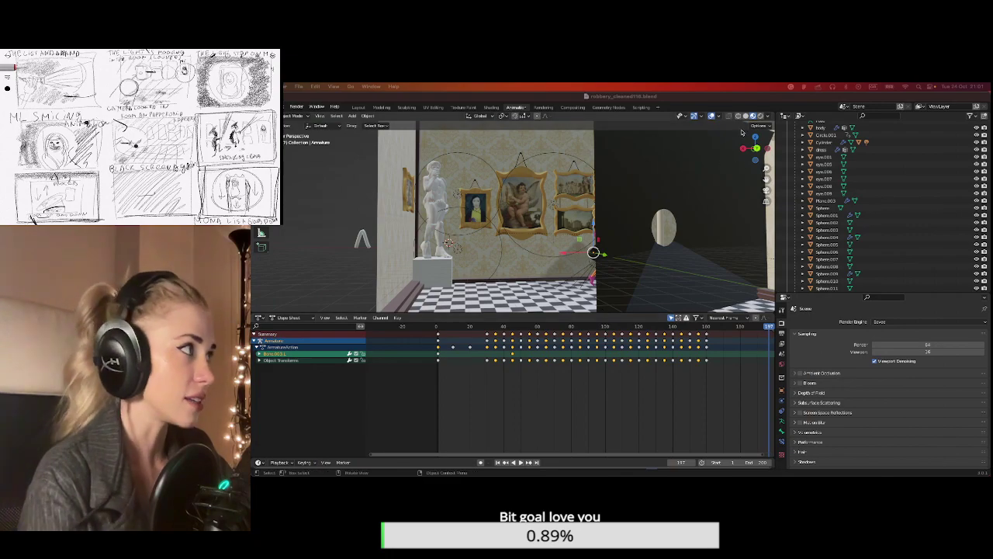
# Switch to Solid shading, go to frame 161, and hide the dress and body.
pyautogui.click(746, 115)
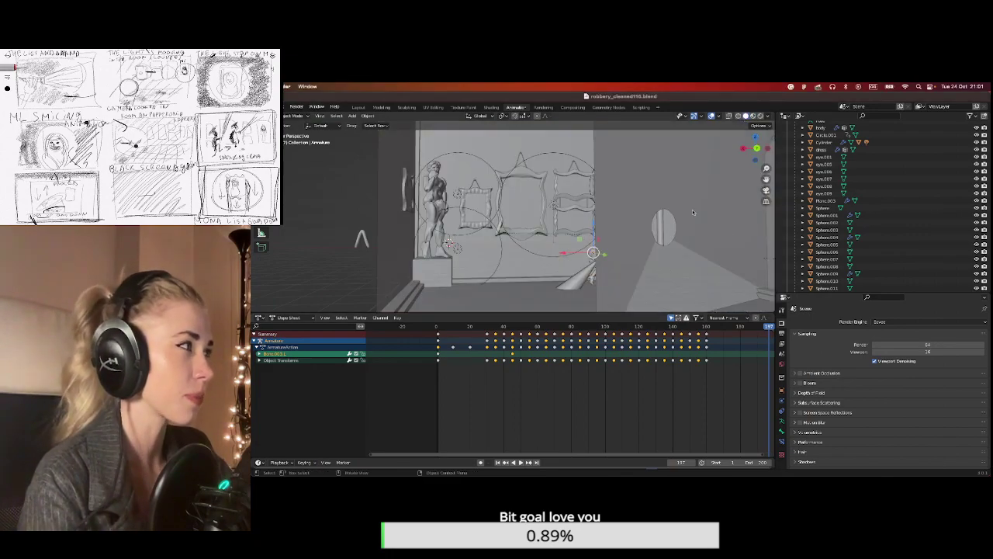
pyautogui.click(707, 330)
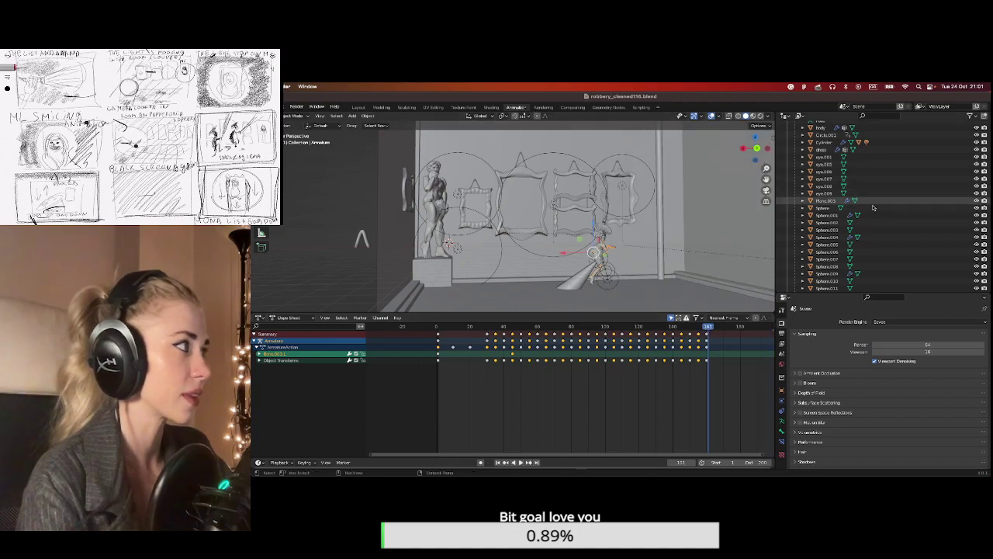
pyautogui.scroll(3, 915, 214)
pyautogui.click(976, 205)
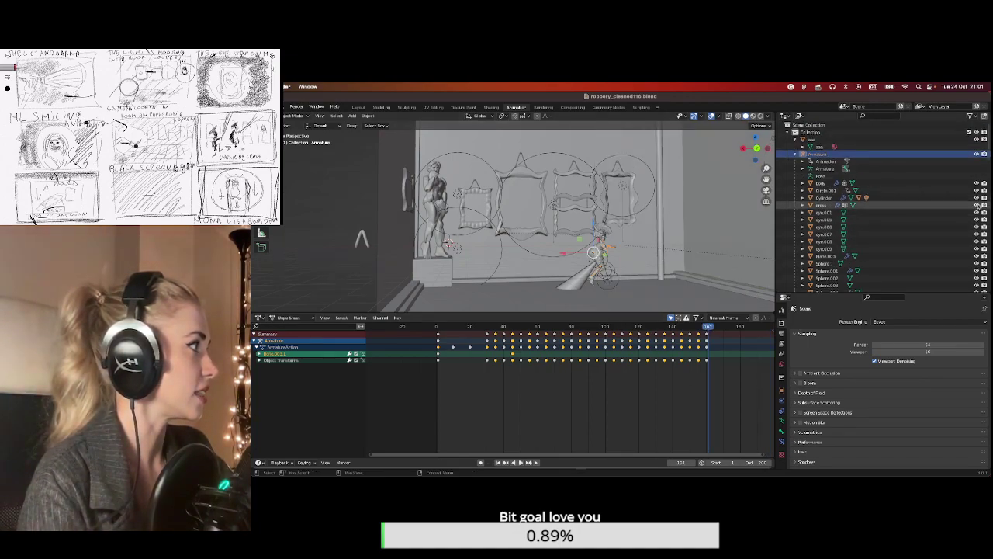
pyautogui.click(976, 183)
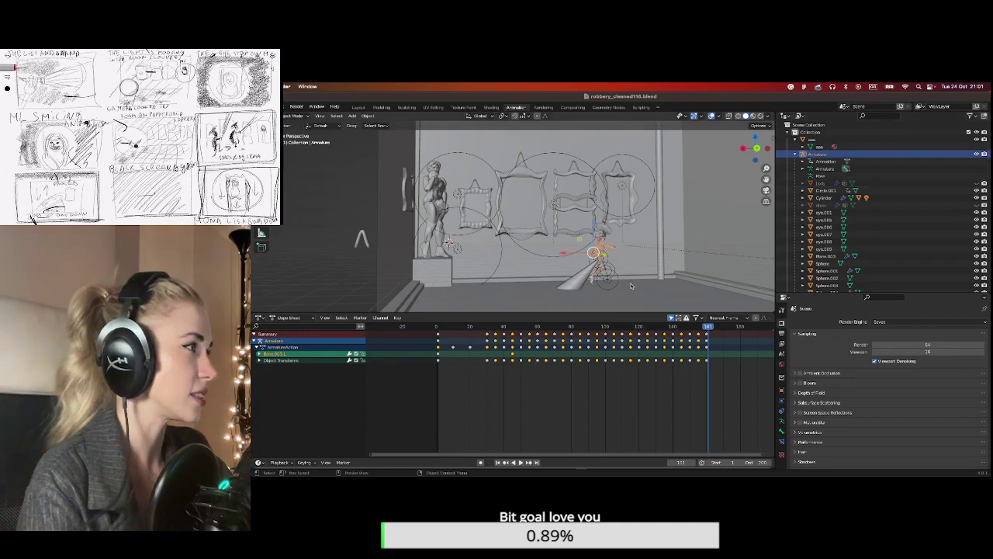
# Frame and orbit the view close on the armature beside the statue.
pyautogui.scroll(2, 767, 192)
pyautogui.press('KP_Decimal')
pyautogui.moveTo(683, 232); pyautogui.dragTo(652, 238, button='middle')
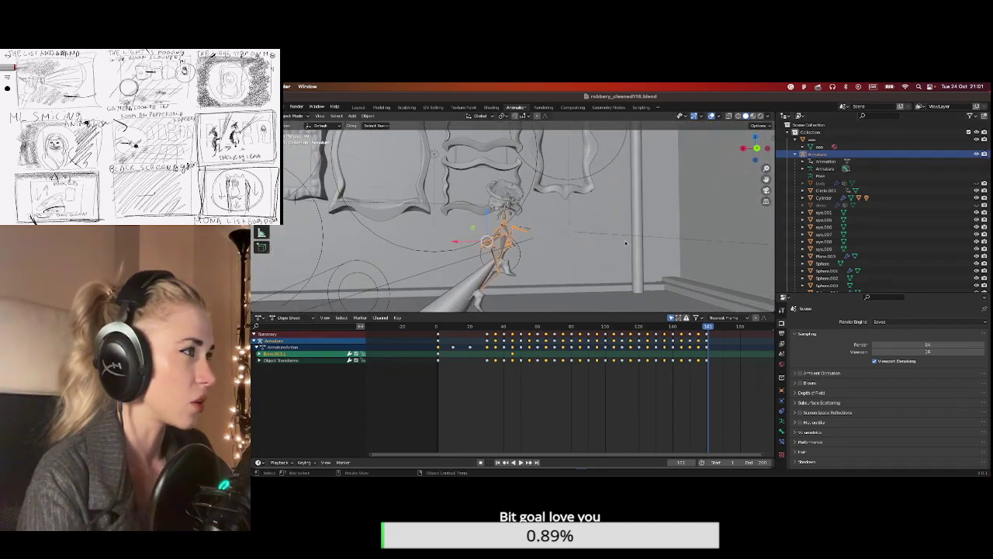
pyautogui.moveTo(510, 250); pyautogui.dragTo(479, 247, button='middle')
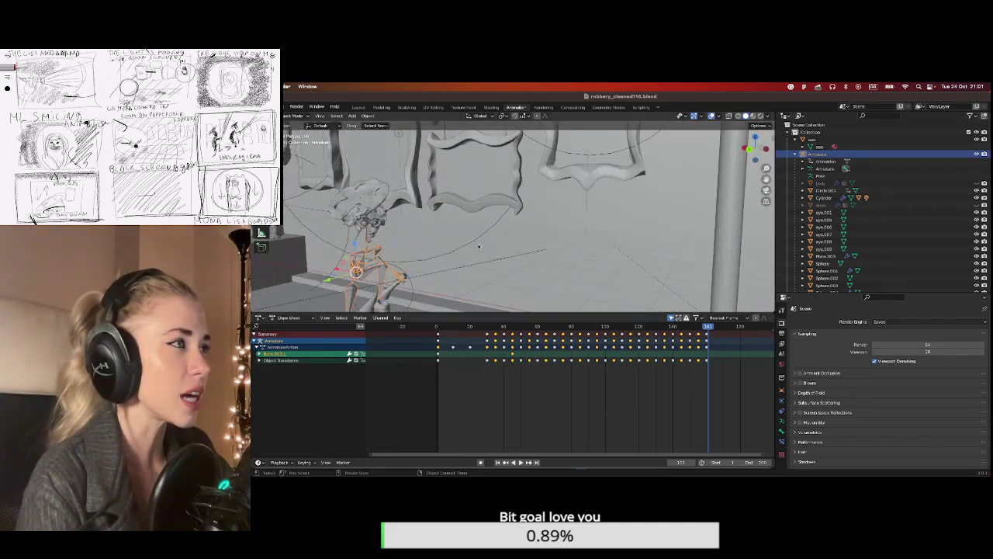
pyautogui.moveTo(765, 179); pyautogui.dragTo(843, 180)
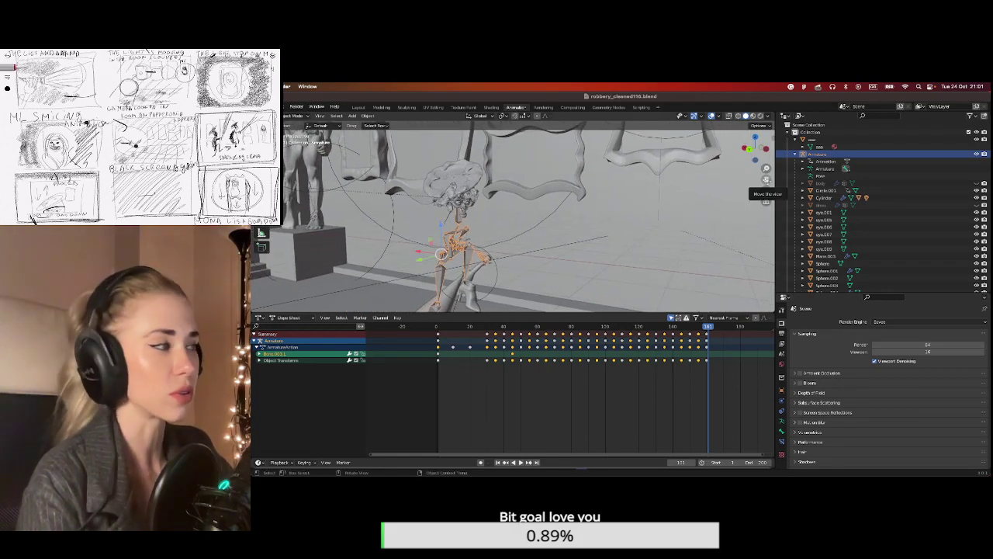
pyautogui.click(294, 116)
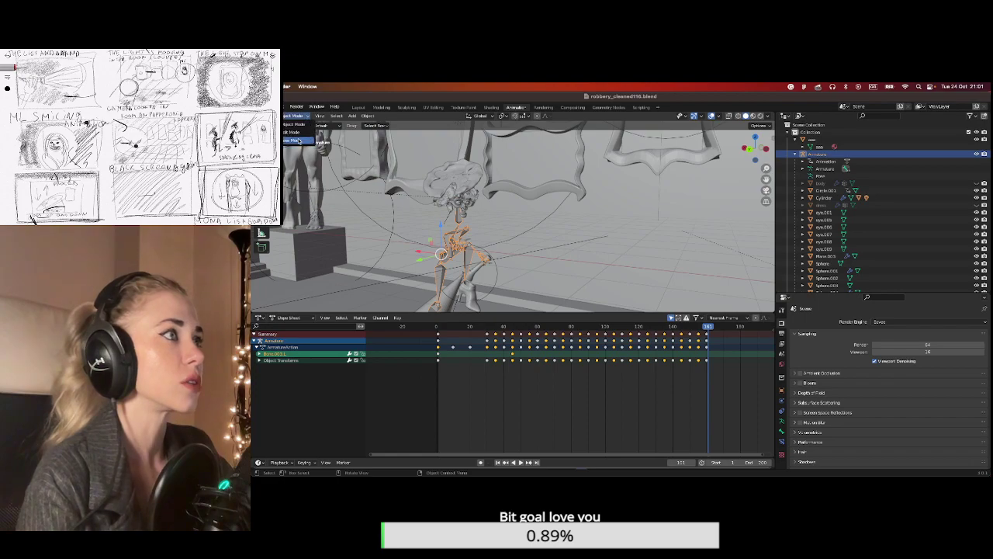
# Enter Pose Mode, select arm bone Bone.012.L, and expand its Location and Quaternion Rotation channels.
pyautogui.click(299, 144)
pyautogui.moveTo(729, 179); pyautogui.dragTo(668, 215, button='middle')
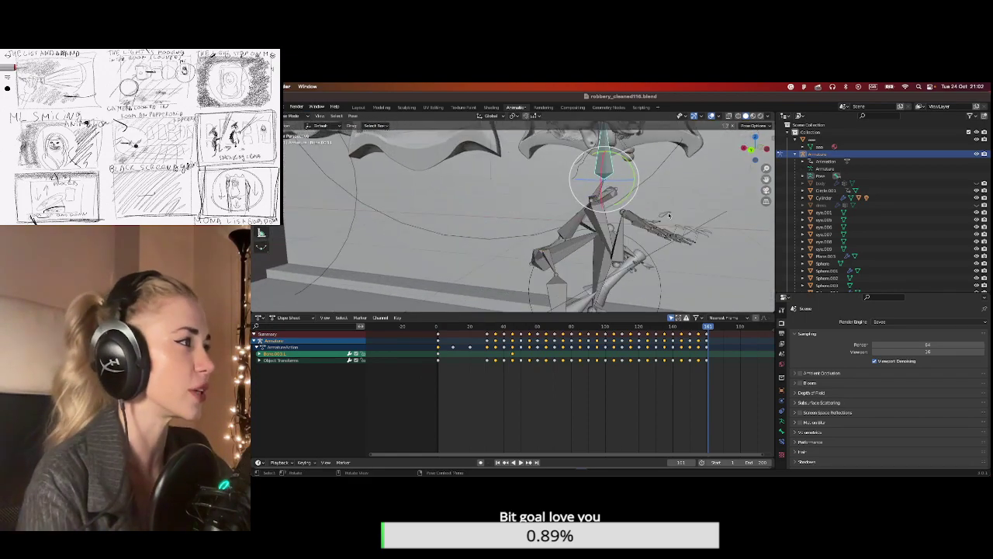
pyautogui.moveTo(750, 185); pyautogui.dragTo(530, 239, button='middle')
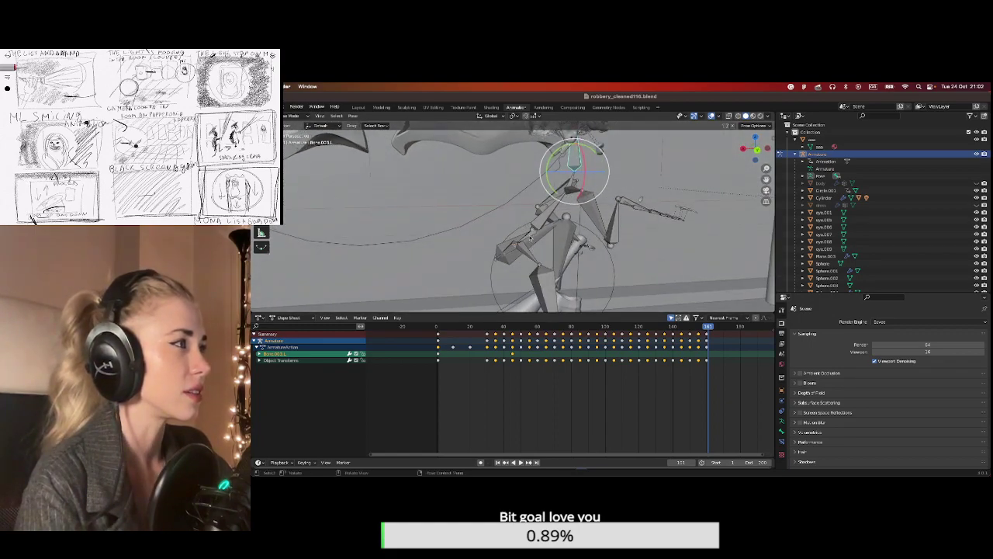
pyautogui.click(530, 238)
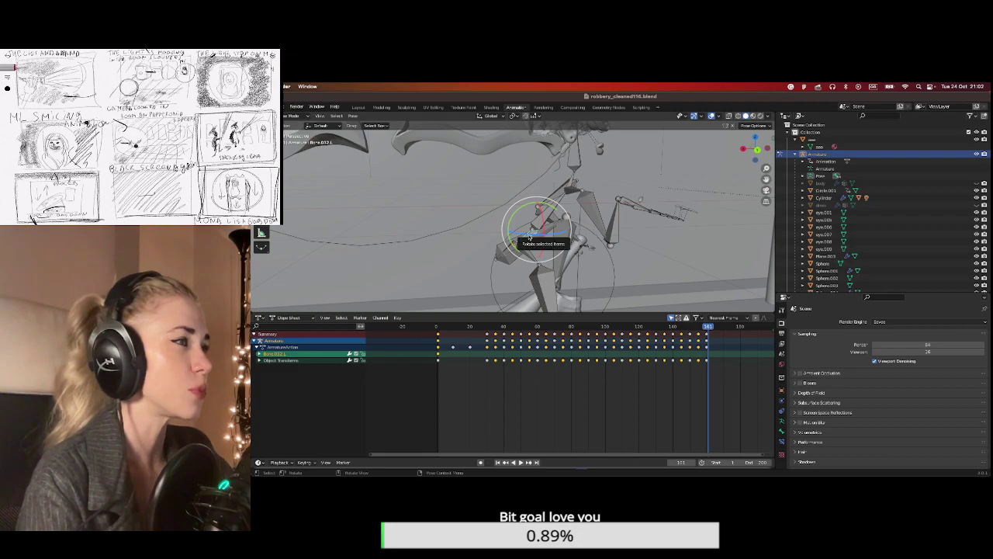
pyautogui.click(260, 354)
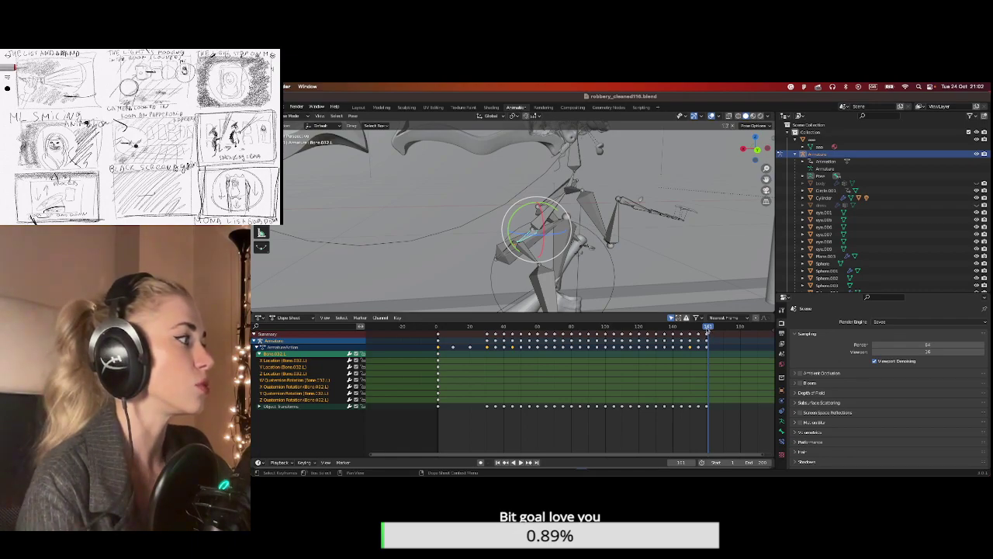
# At frame 160, key the Location and rotation values and enable auto-keying.
pyautogui.click(706, 328)
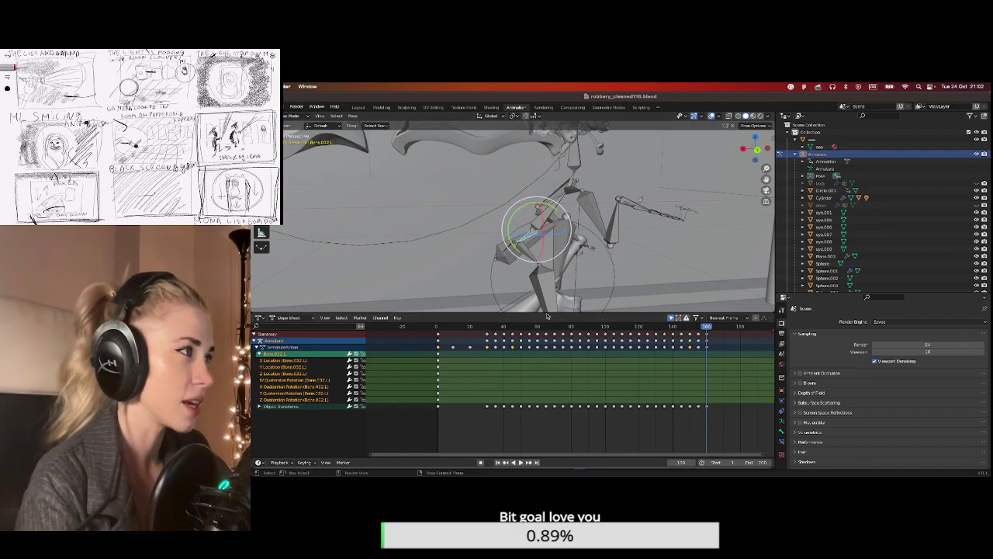
pyautogui.click(782, 390)
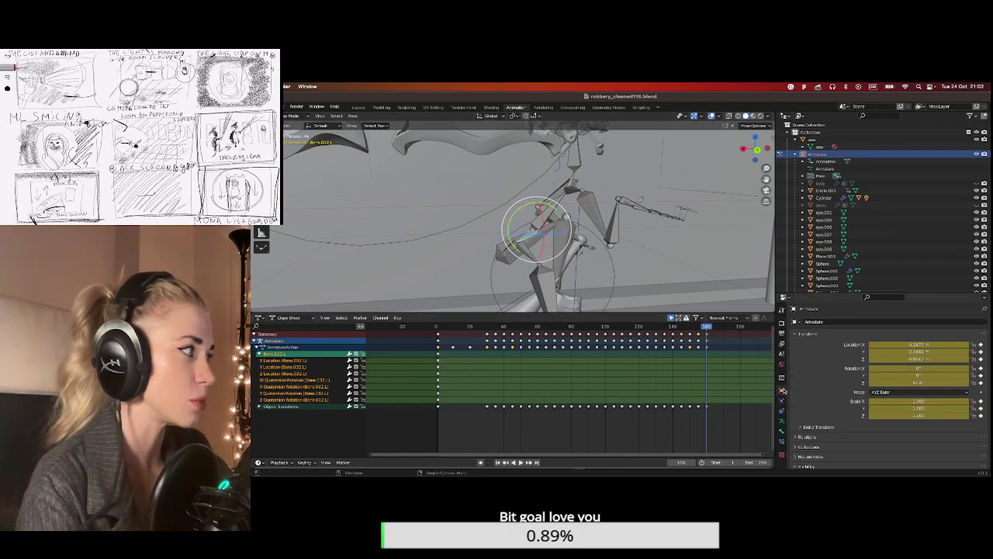
pyautogui.click(981, 351)
pyautogui.click(981, 370)
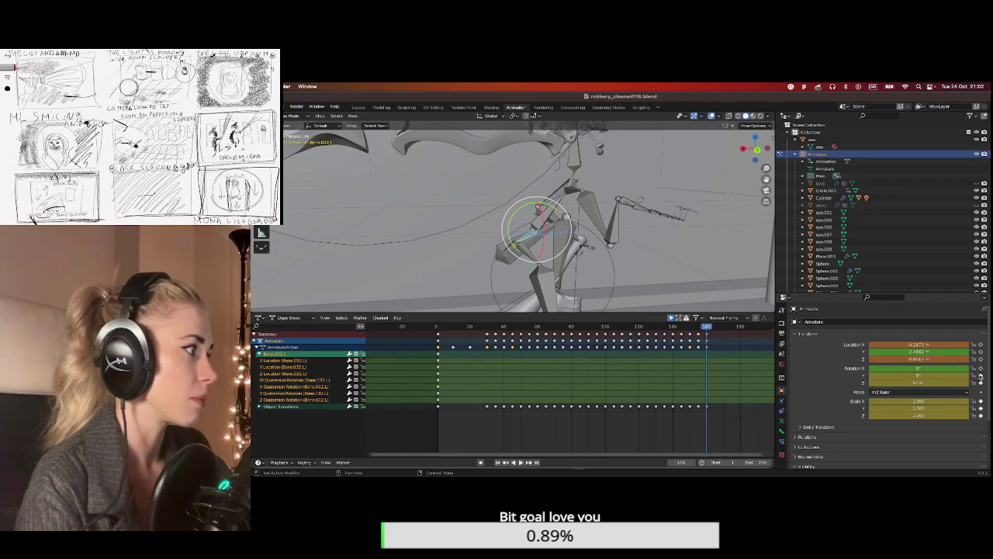
pyautogui.click(981, 359)
pyautogui.click(980, 345)
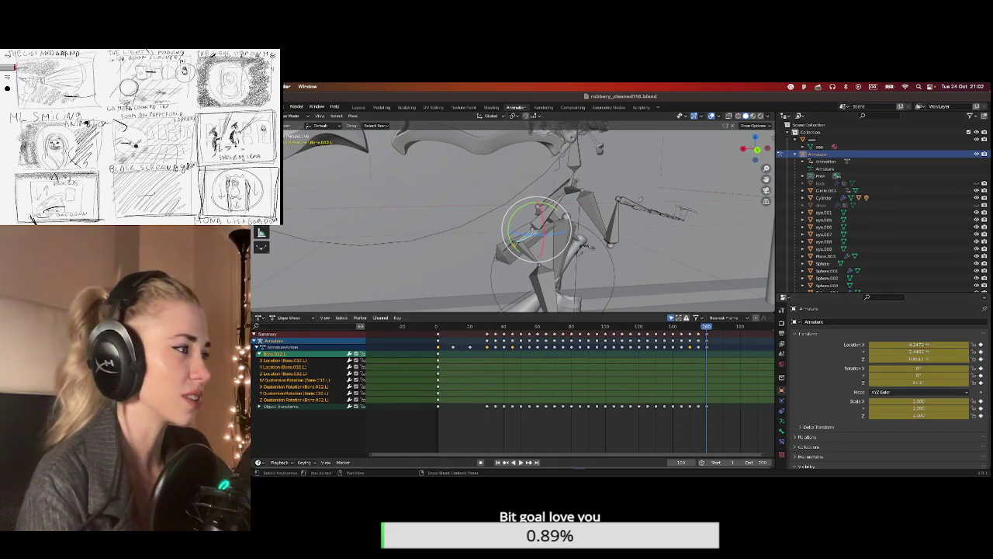
pyautogui.click(480, 462)
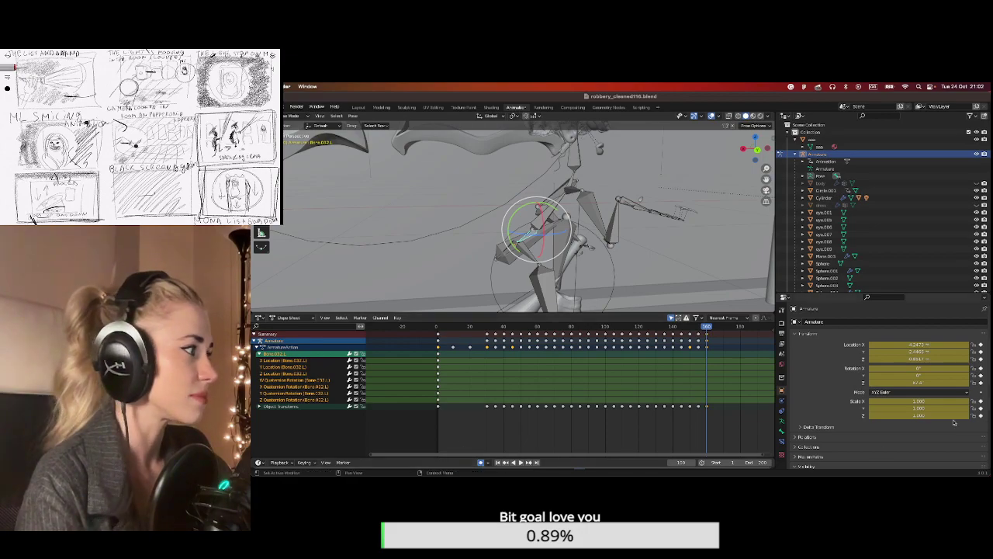
# Remove, then re-insert, the keyframes on all Location X/Y/Z and rotation values.
pyautogui.click(981, 345)
pyautogui.click(981, 351)
pyautogui.click(982, 358)
pyautogui.click(981, 367)
pyautogui.click(981, 374)
pyautogui.click(982, 382)
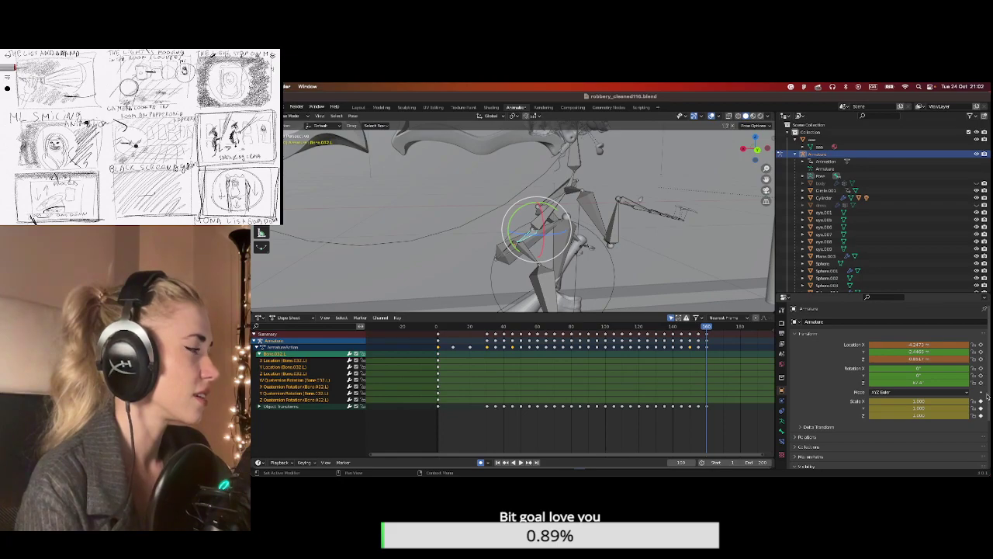
pyautogui.click(981, 382)
pyautogui.click(981, 375)
pyautogui.click(981, 368)
pyautogui.click(981, 358)
pyautogui.click(981, 352)
pyautogui.click(981, 344)
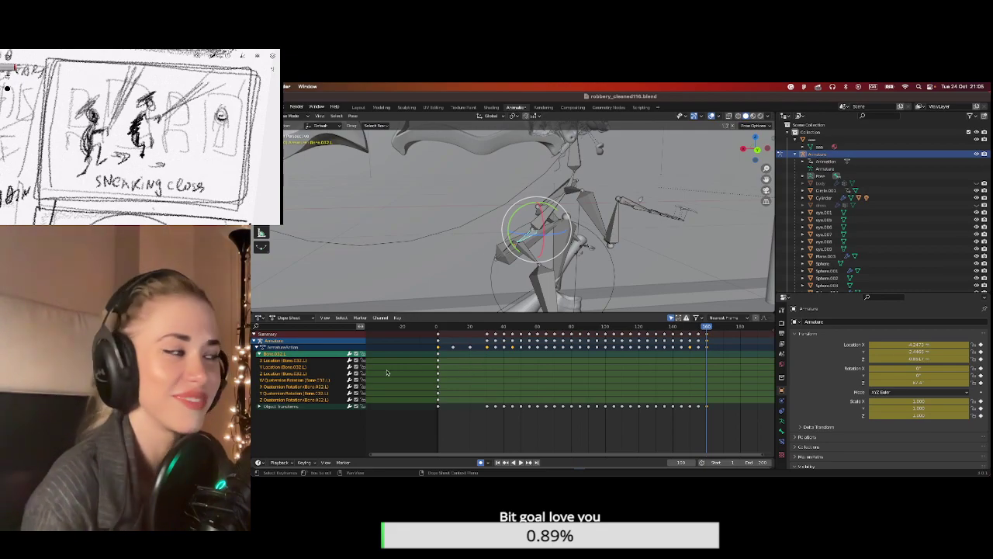
# Copy Bone.032.L's frame-0 keyframes, undoing a stray paste at frame 161.
pyautogui.moveTo(448, 355); pyautogui.dragTo(430, 403)
pyautogui.hotkey('ctrl', 'v')
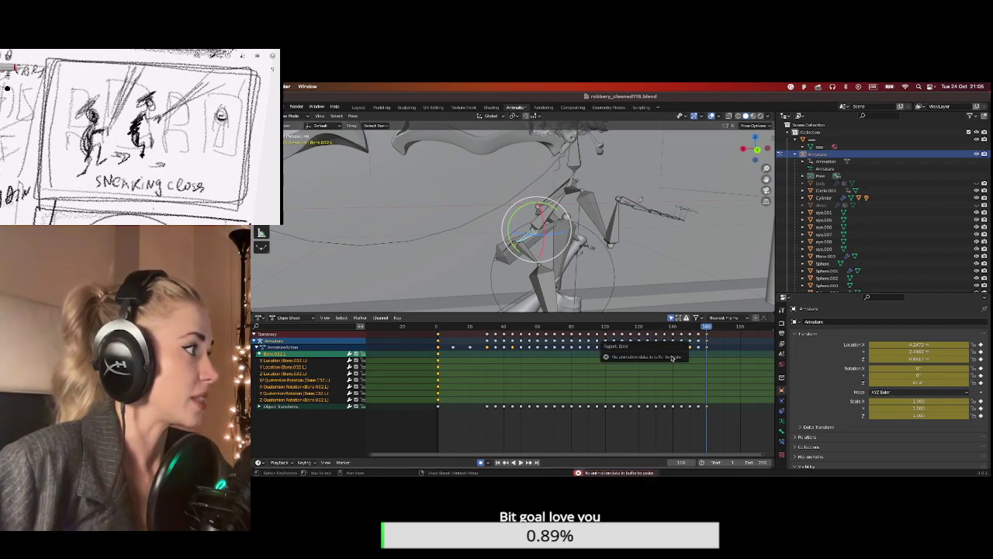
pyautogui.click(707, 325)
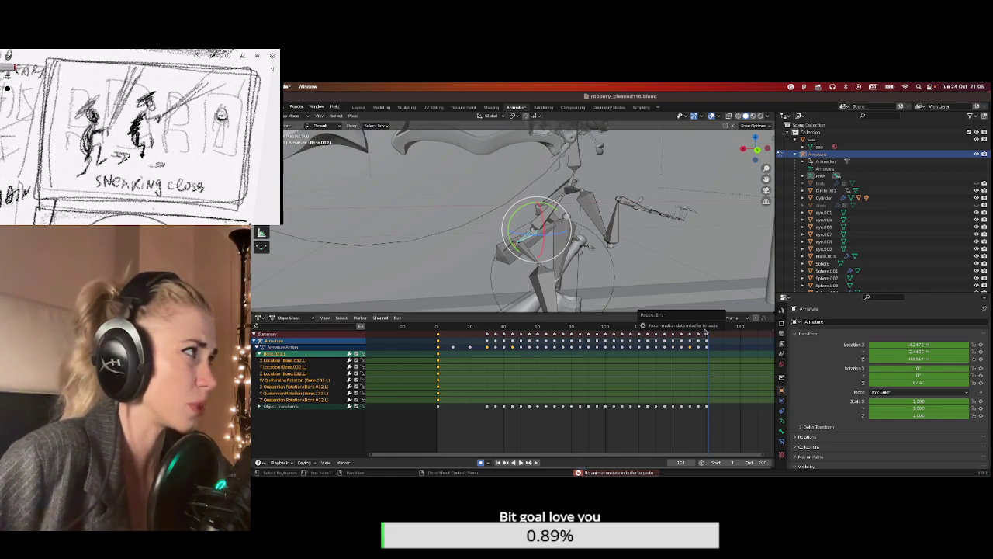
pyautogui.click(277, 356)
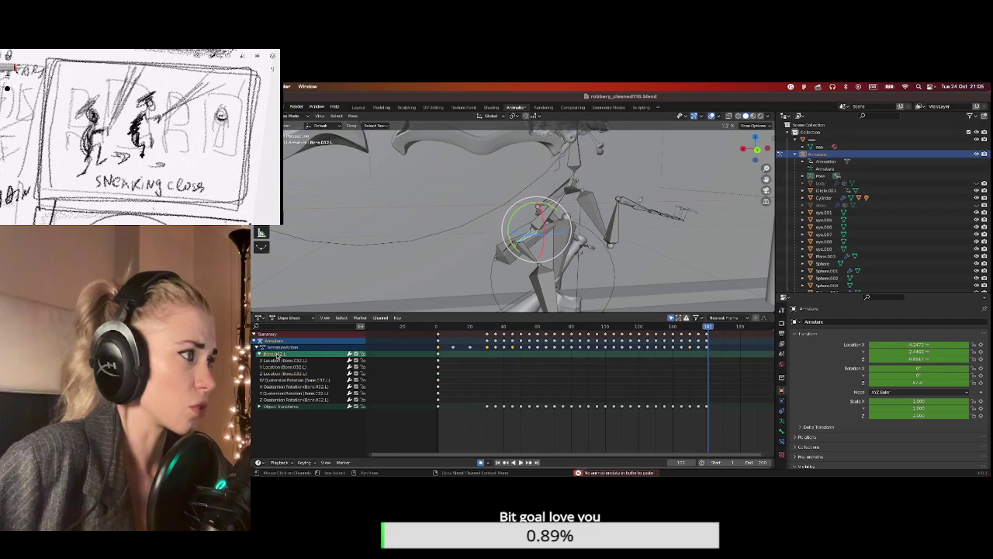
pyautogui.moveTo(440, 353); pyautogui.dragTo(427, 402)
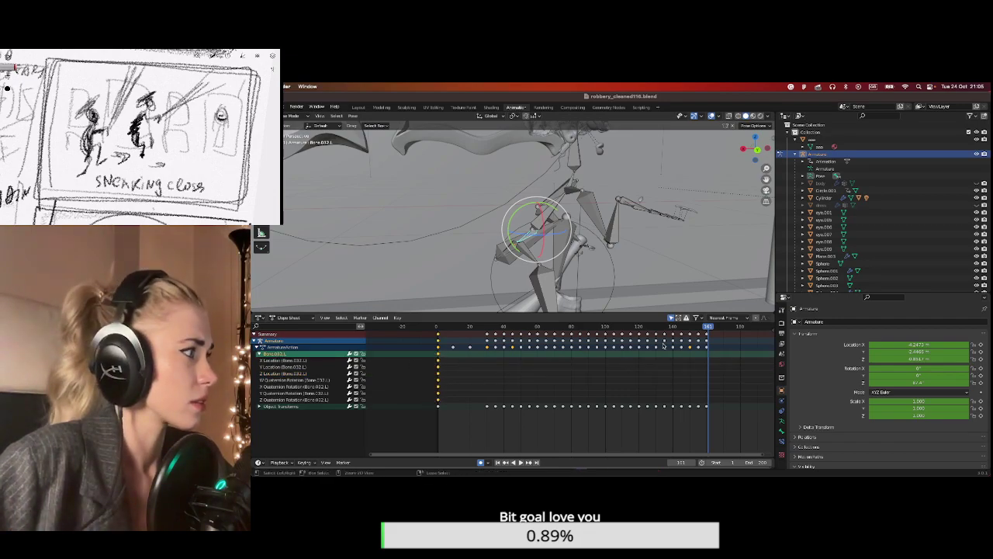
pyautogui.hotkey('ctrl', 'c')
pyautogui.hotkey('ctrl', 'v')
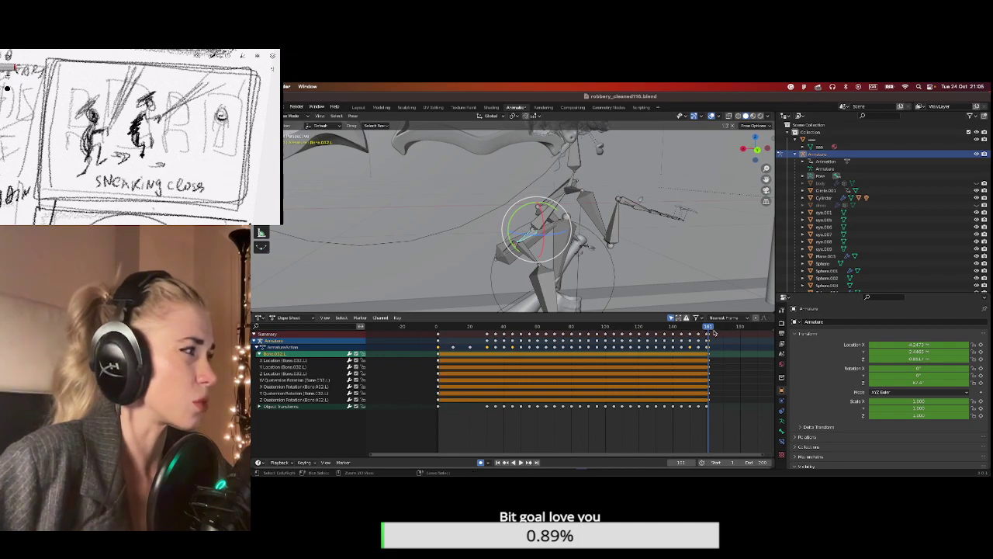
pyautogui.hotkey('ctrl', 'z')
# Paste the bone channel group's frame-0 keyframes at frame 160.
pyautogui.press('Left')
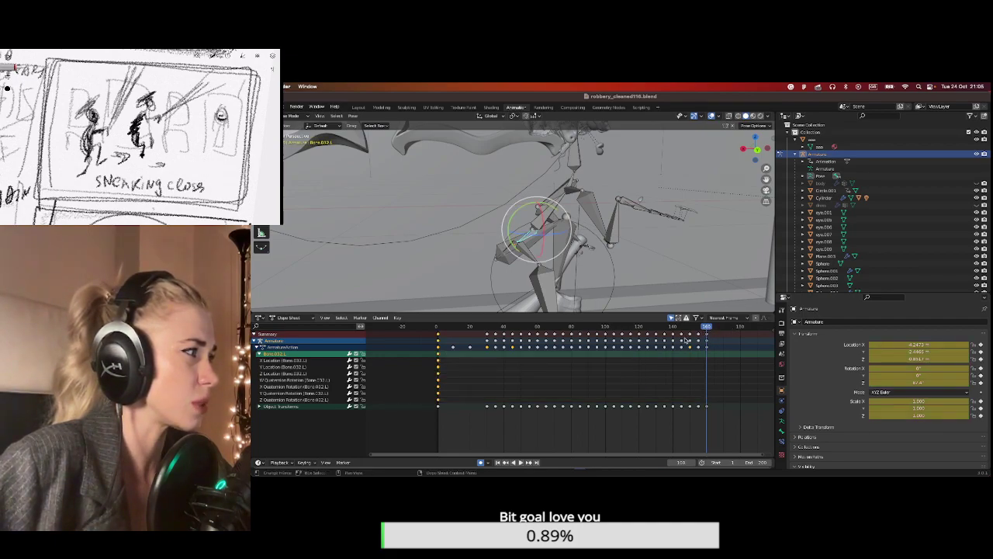
pyautogui.click(446, 361)
pyautogui.moveTo(445, 355); pyautogui.dragTo(428, 398)
pyautogui.moveTo(427, 399); pyautogui.dragTo(428, 401)
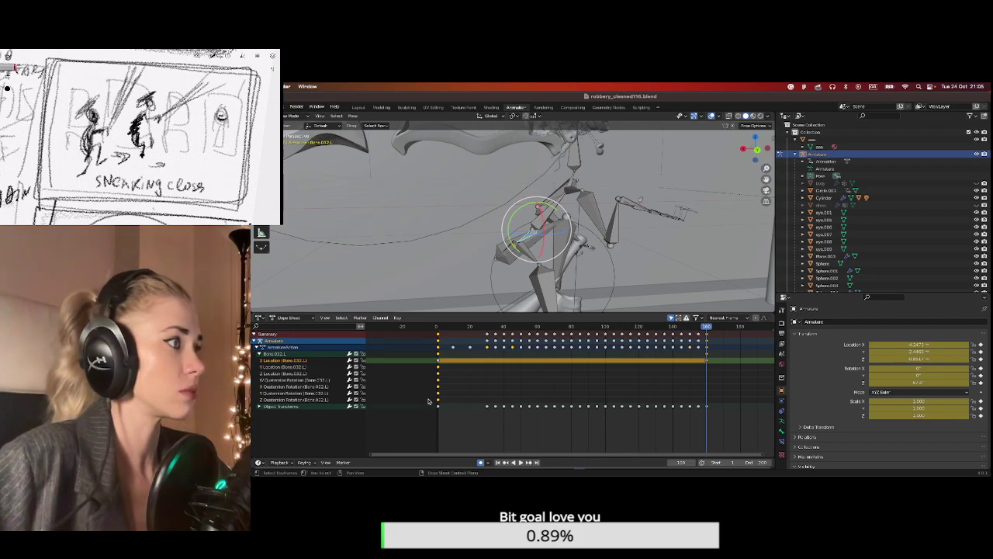
pyautogui.click(449, 376)
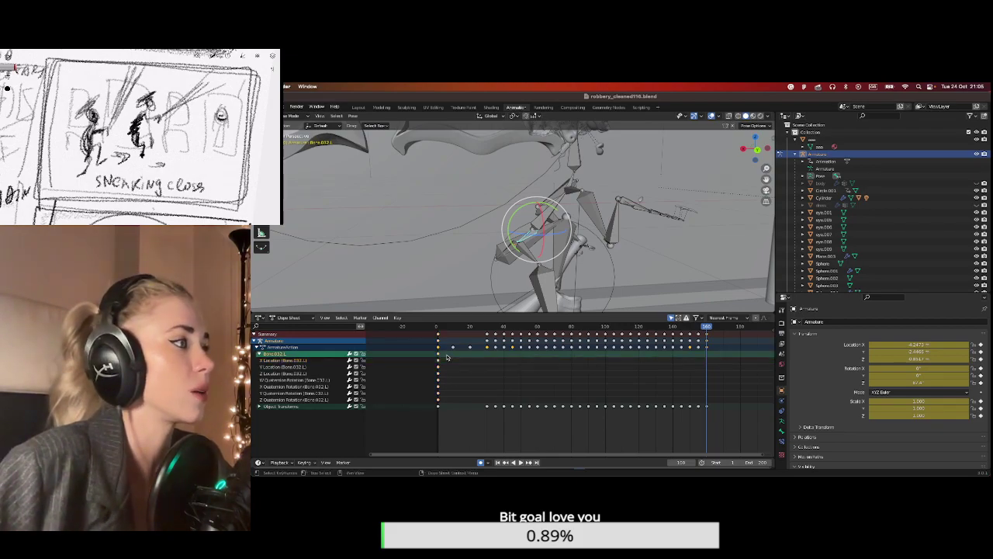
pyautogui.moveTo(448, 356); pyautogui.dragTo(432, 403)
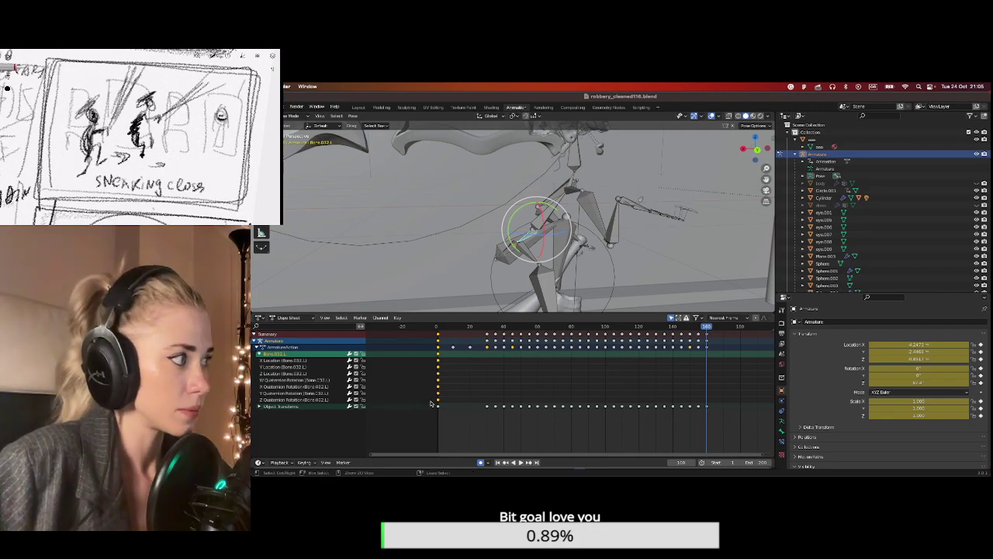
pyautogui.hotkey('ctrl', 'v')
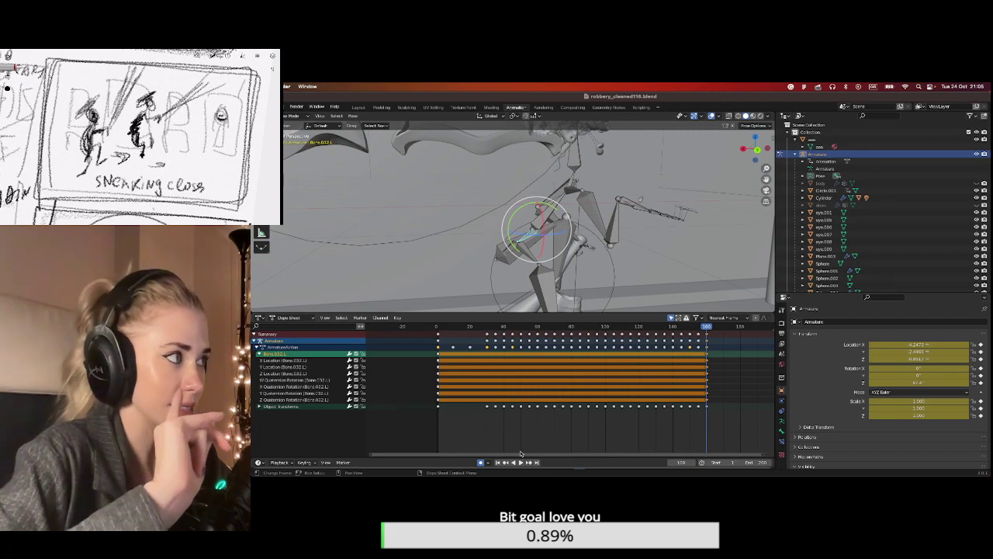
# Undo the last change and show the keyframe channels of neighbouring arm bone Bone.031.L.001.
pyautogui.keyDown('ctrl'); pyautogui.hscroll(3, 589, 434); pyautogui.keyUp('ctrl')
pyautogui.keyDown('ctrl'); pyautogui.hscroll(1, 588, 462); pyautogui.keyUp('ctrl')
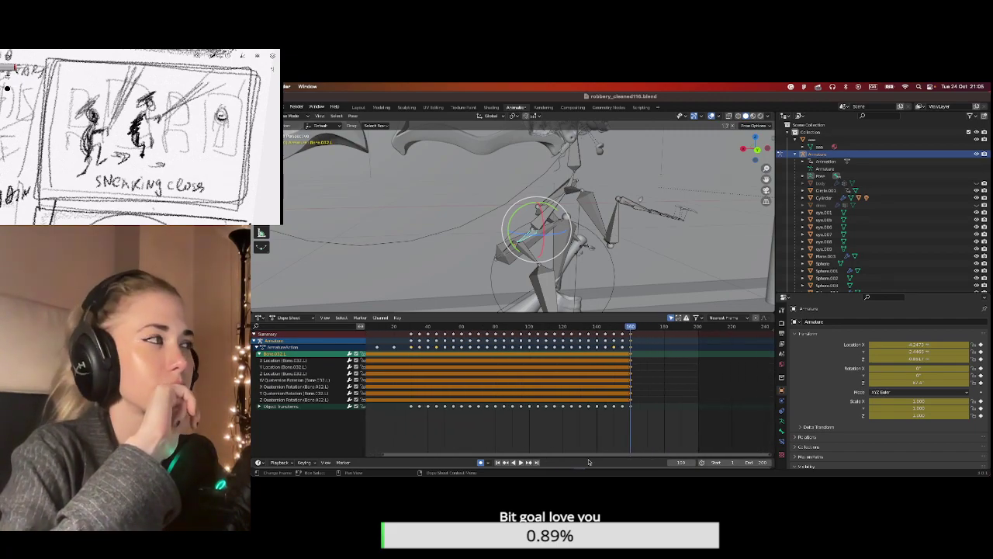
pyautogui.hotkey('ctrl', 'z')
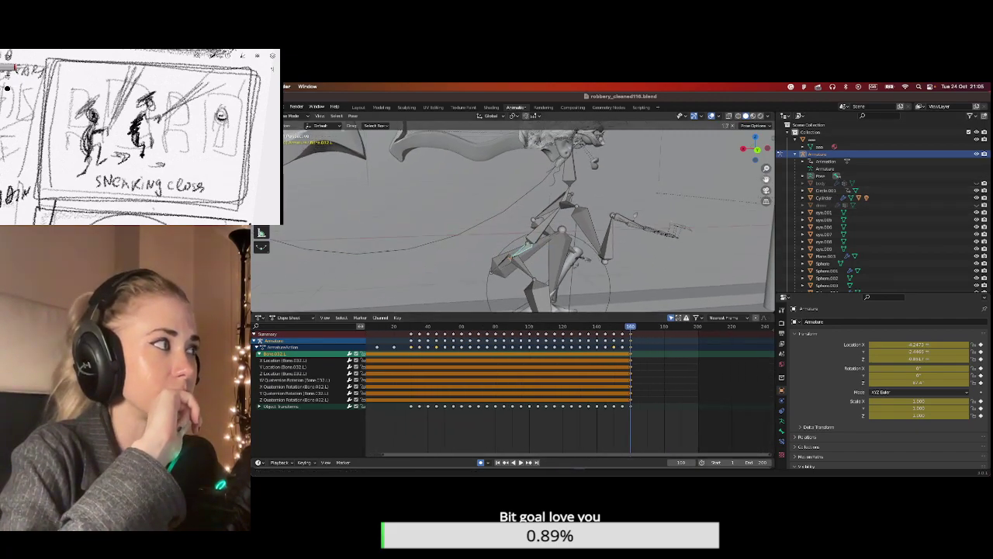
pyautogui.hotkey('ctrl', 'shift', 'z')
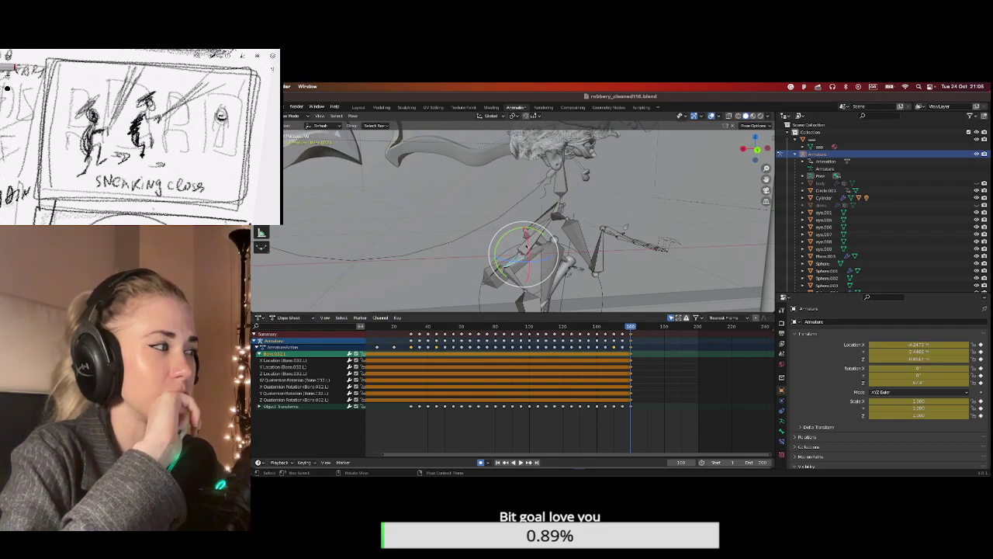
pyautogui.hotkey('ctrl', 'z')
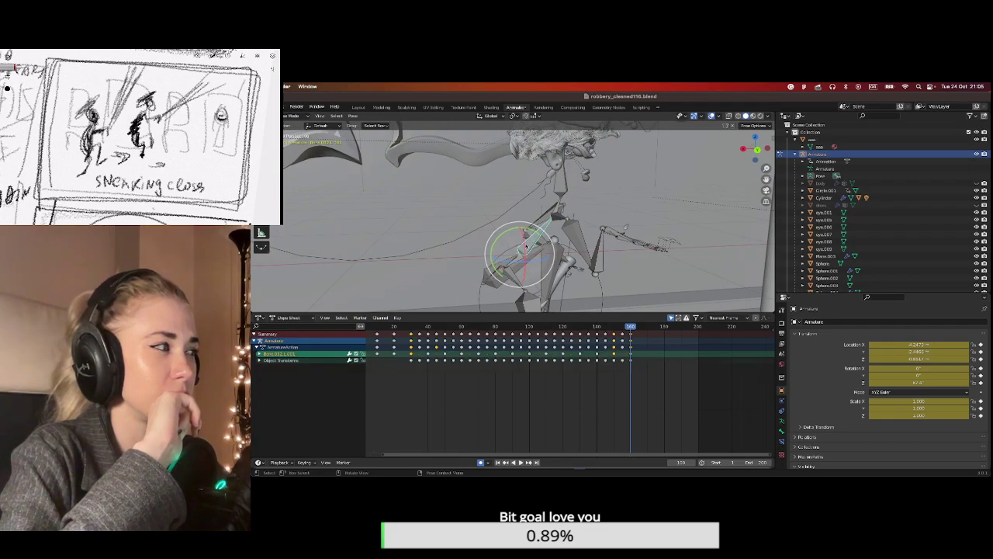
pyautogui.click(259, 354)
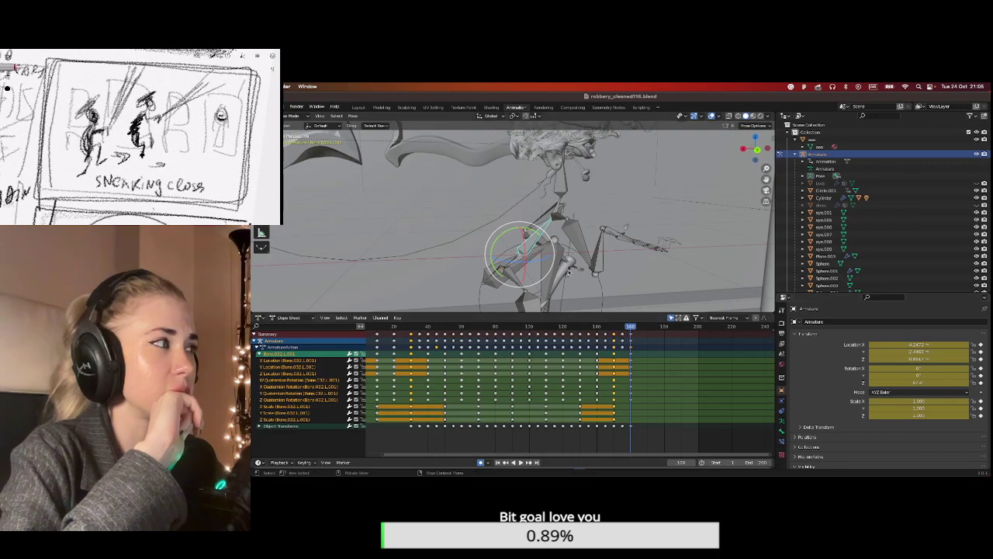
# Copy the upper torso bone's frame-0 keys and paste them at frame 160.
pyautogui.click(559, 207)
pyautogui.click(260, 354)
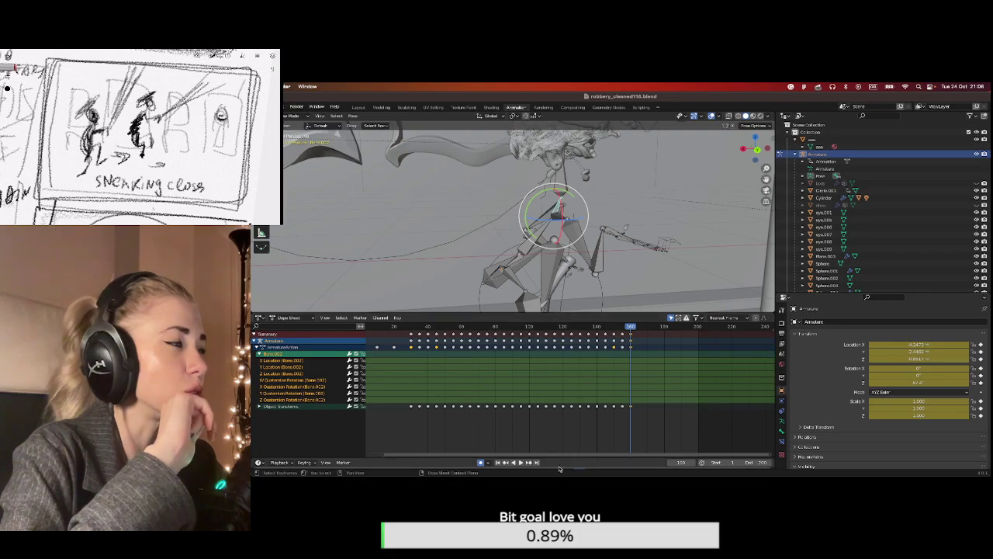
pyautogui.keyDown('ctrl'); pyautogui.hscroll(-4, 487, 424); pyautogui.keyUp('ctrl')
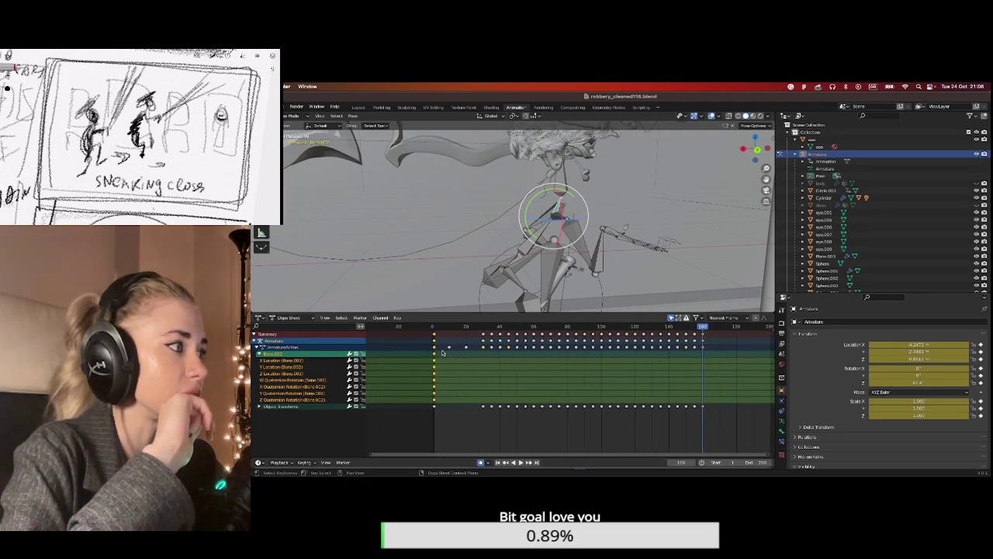
pyautogui.moveTo(439, 354); pyautogui.dragTo(425, 403)
pyautogui.hotkey('ctrl', 'c')
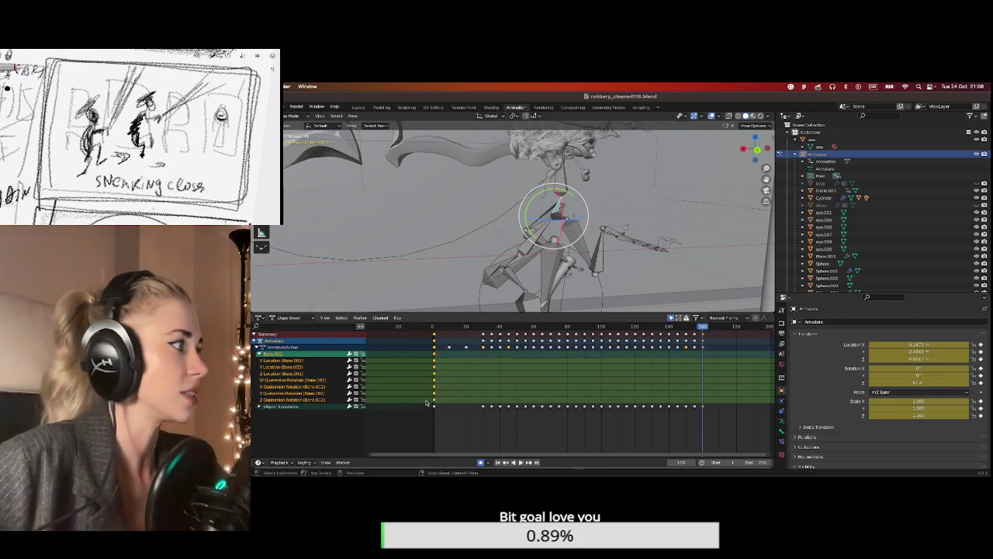
pyautogui.hotkey('ctrl', 'v')
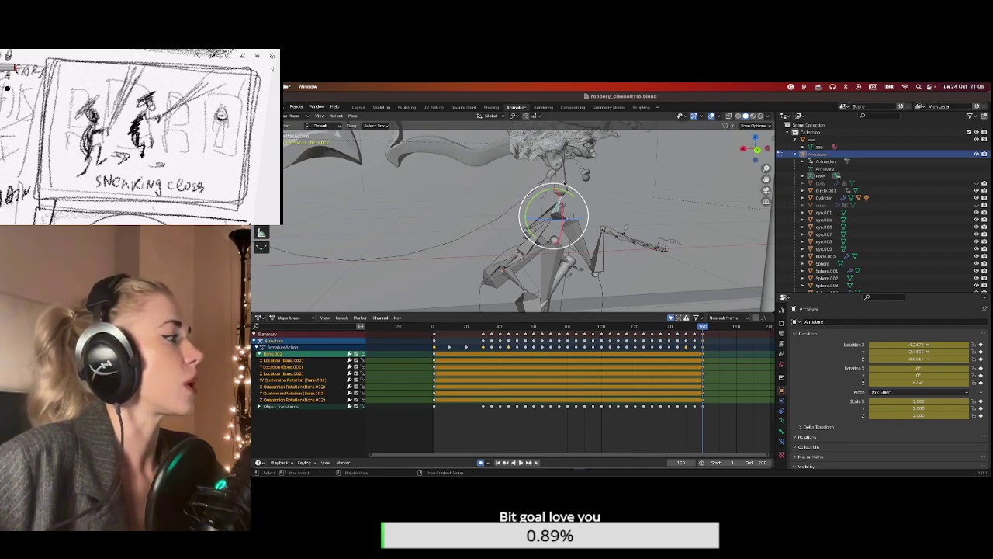
# Insert frame-160 keys for the next spine bone and Bone.030.L.001.
pyautogui.click(559, 192)
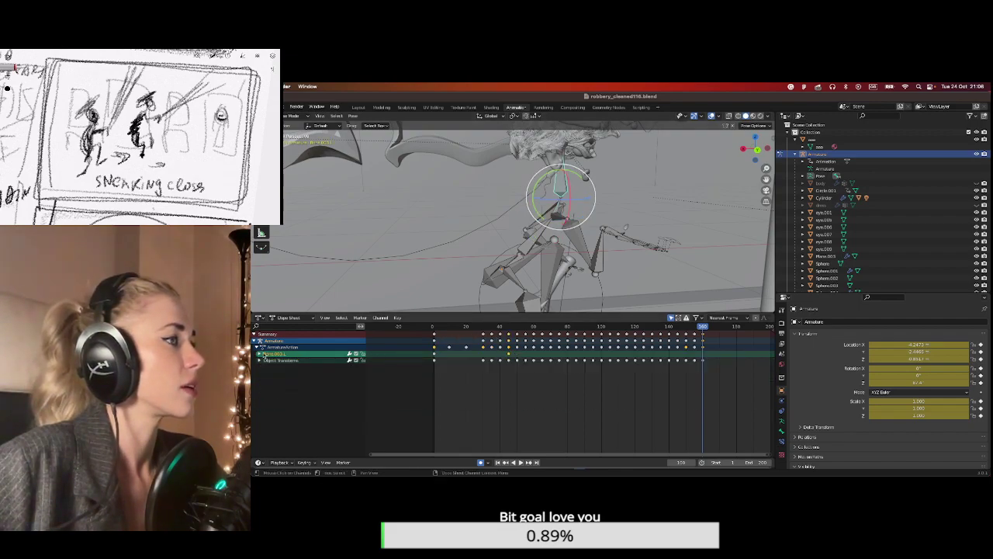
pyautogui.click(262, 354)
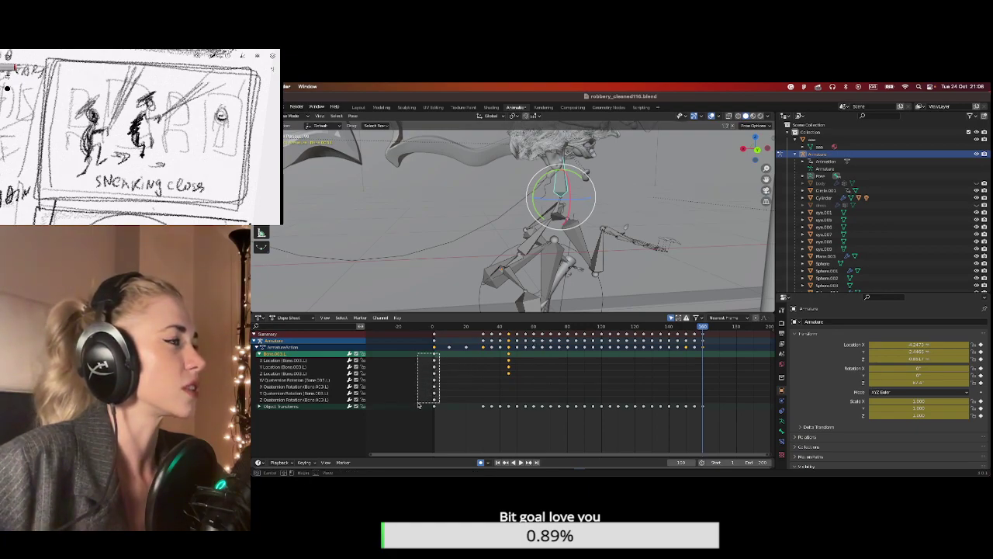
pyautogui.press('i')
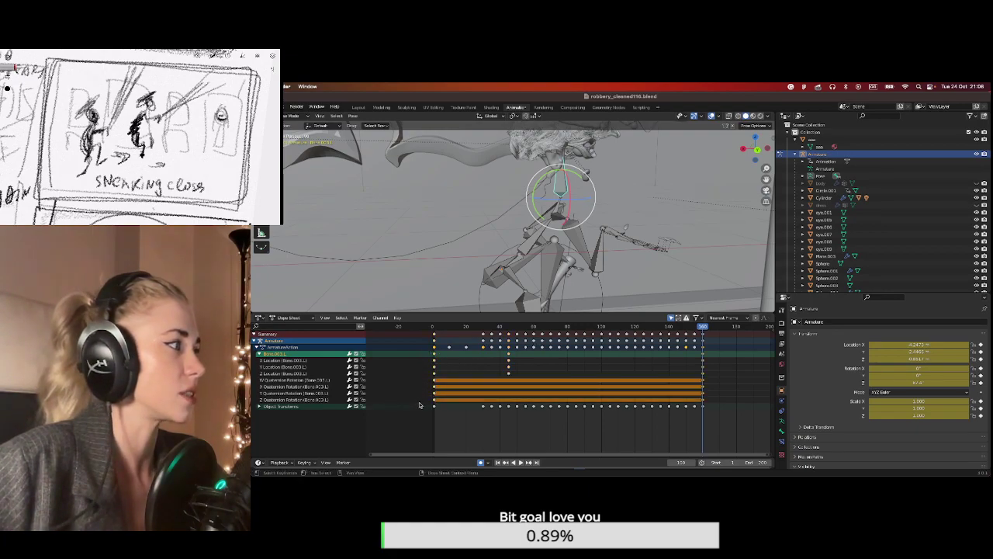
pyautogui.moveTo(536, 249); pyautogui.dragTo(546, 219, button='middle')
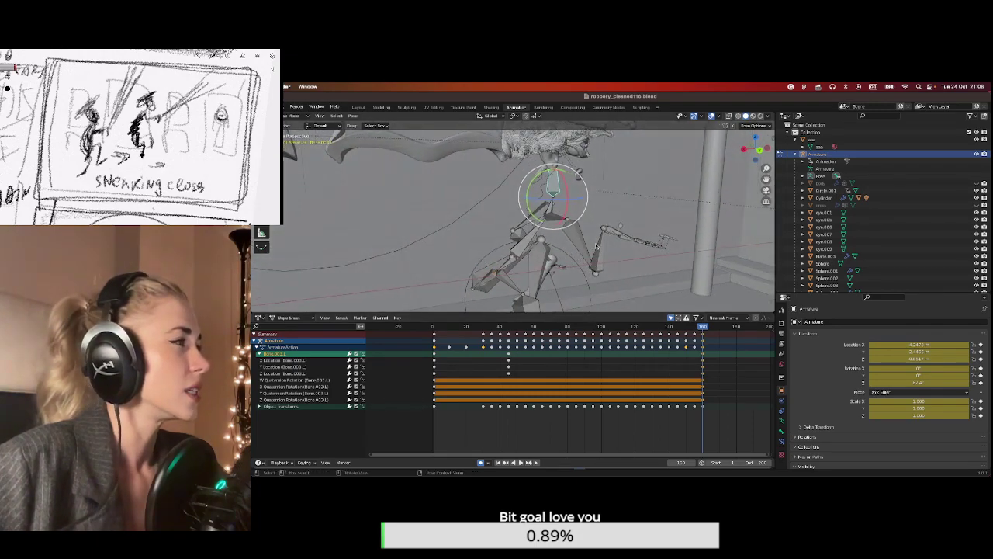
pyautogui.click(548, 219)
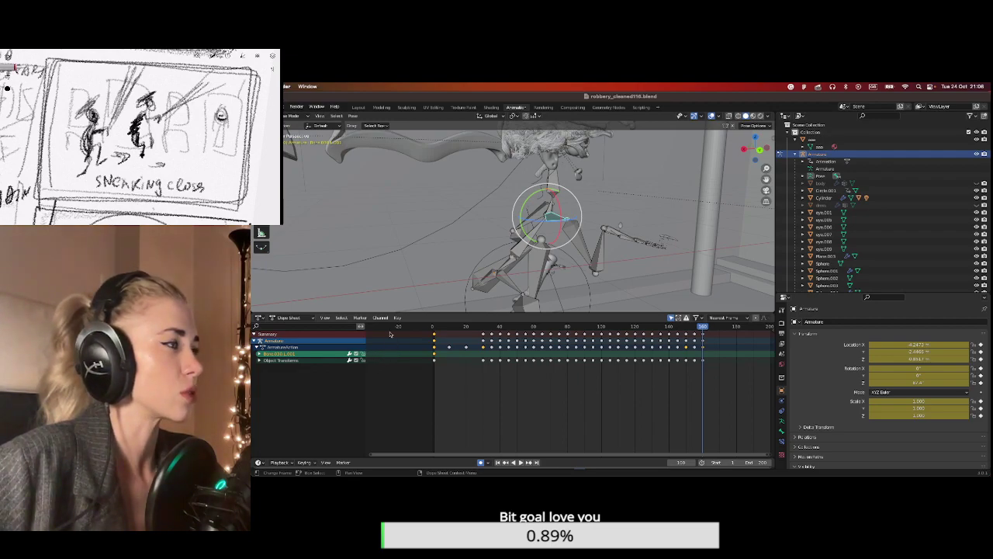
pyautogui.click(260, 354)
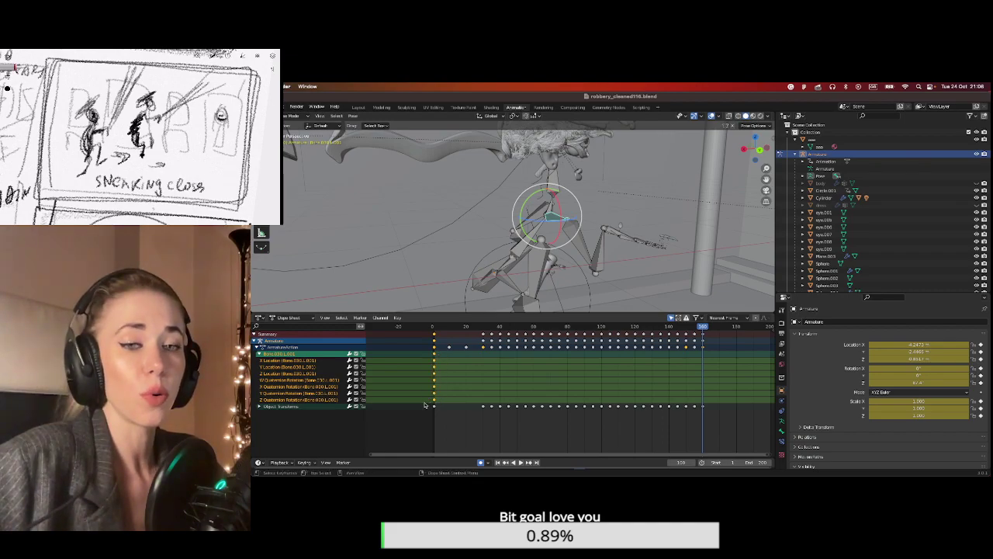
pyautogui.press('i')
# Copy a head bone's frame-0 keyframes to frame 160.
pyautogui.moveTo(510, 211); pyautogui.dragTo(581, 235, button='middle')
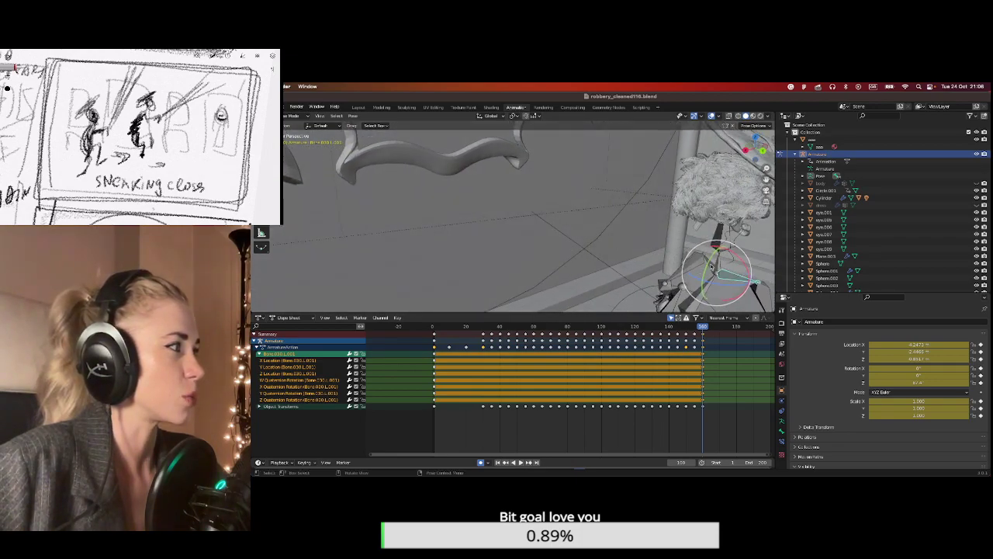
pyautogui.click(710, 264)
pyautogui.hotkey('ctrl', 'c')
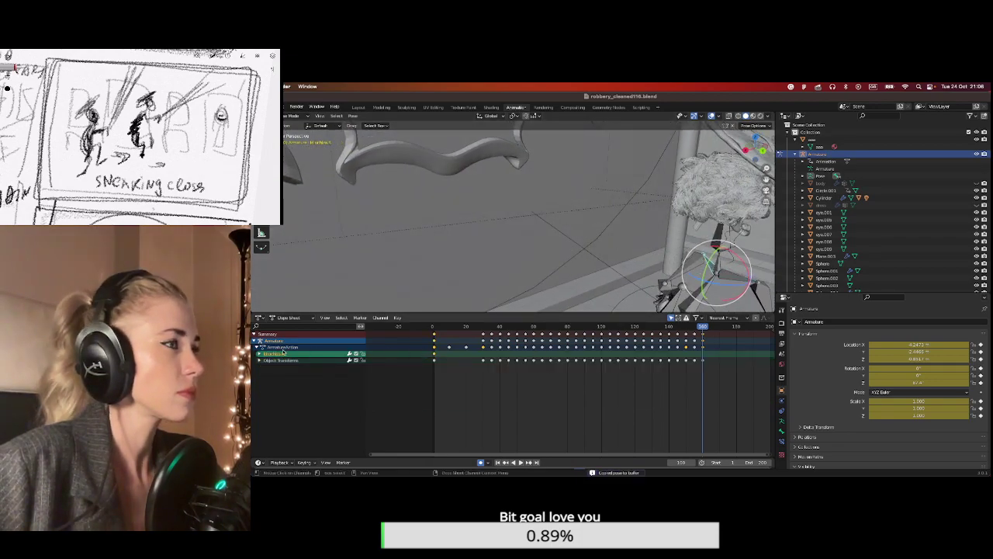
pyautogui.click(261, 353)
pyautogui.moveTo(440, 355); pyautogui.dragTo(419, 404)
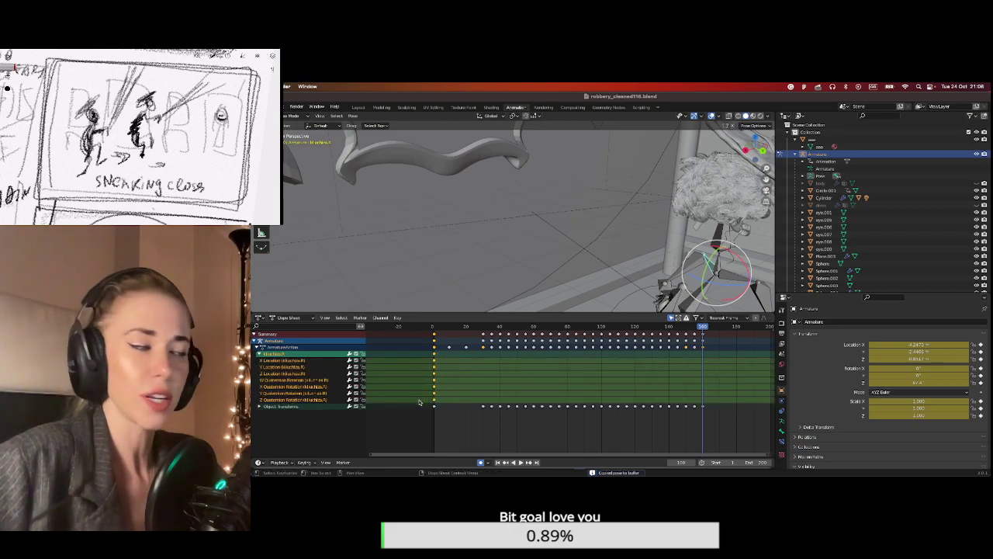
pyautogui.hotkey('ctrl', 'v')
pyautogui.scroll(-6, 767, 180)
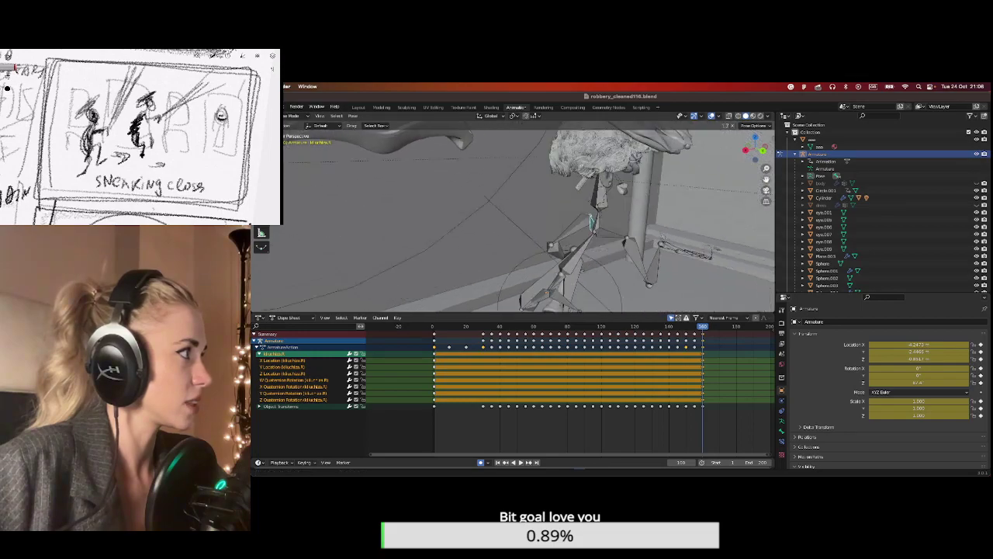
pyautogui.moveTo(590, 258); pyautogui.dragTo(632, 258, button='middle')
pyautogui.click(561, 237)
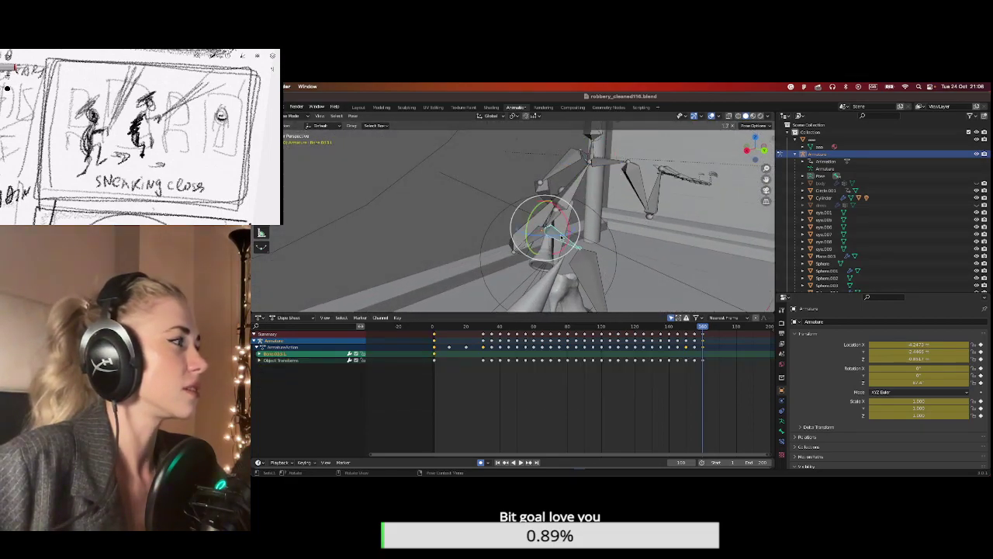
# Copy the lower bone's frame-0 keyframes and paste them at frame 160.
pyautogui.click(260, 353)
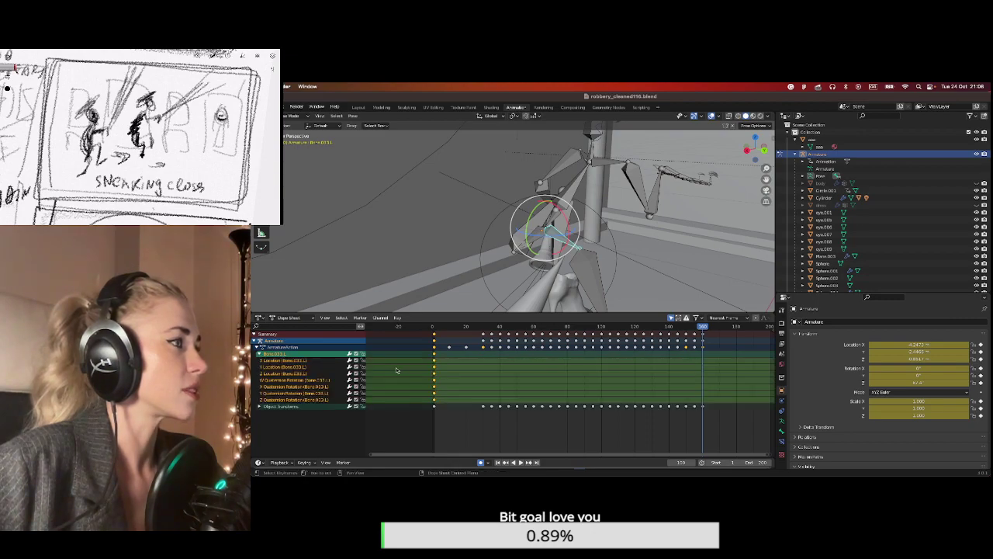
pyautogui.moveTo(441, 355); pyautogui.dragTo(423, 403)
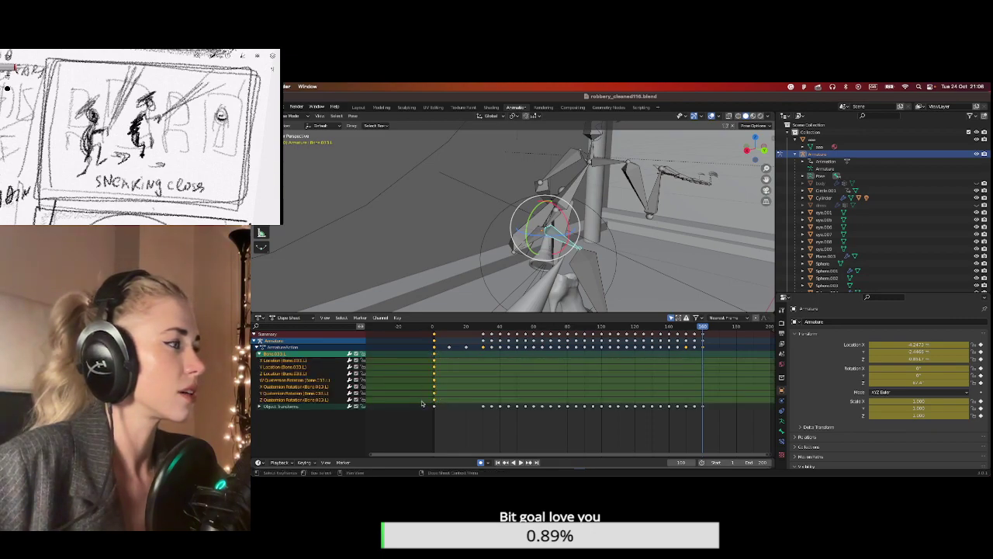
pyautogui.press('i')
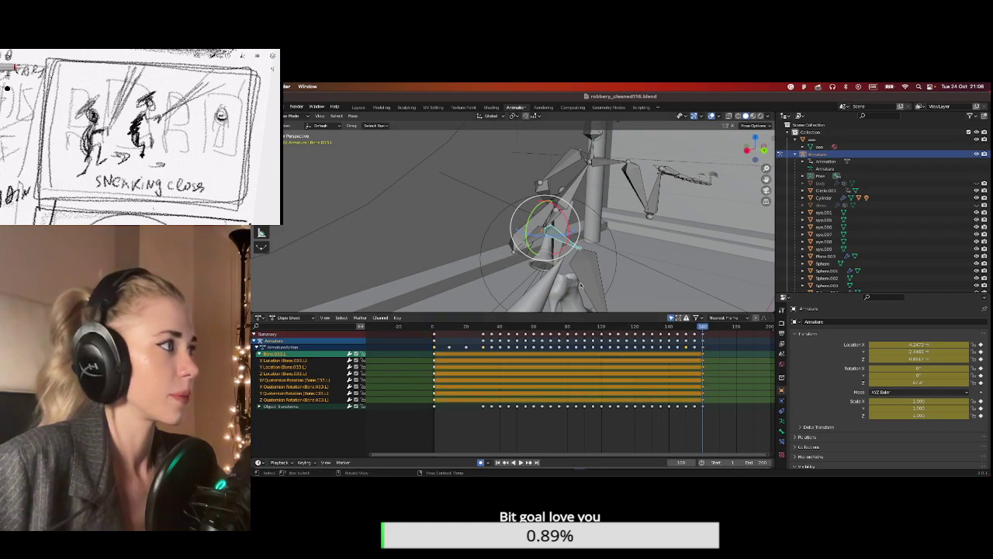
pyautogui.hotkey('ctrl', 'z')
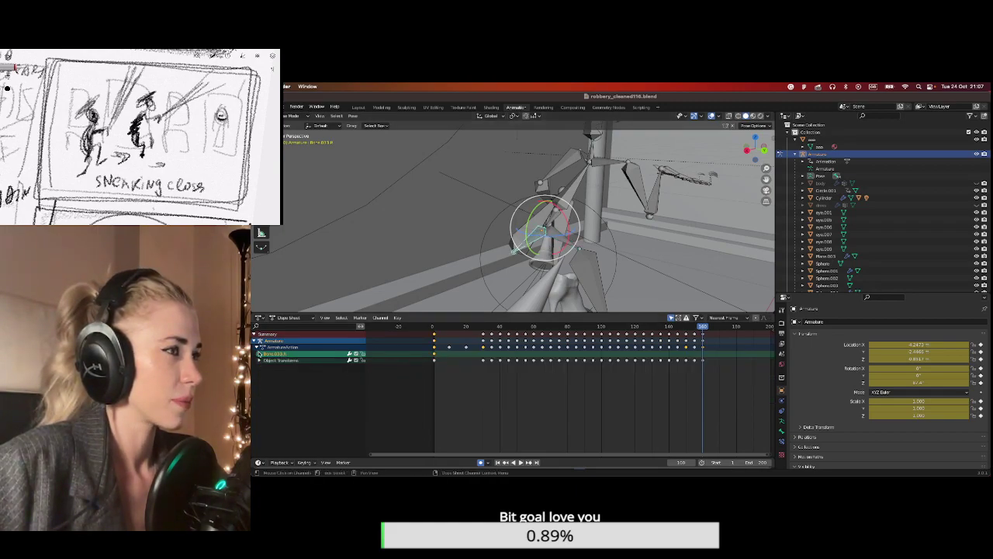
pyautogui.click(259, 353)
pyautogui.moveTo(445, 353); pyautogui.dragTo(416, 401)
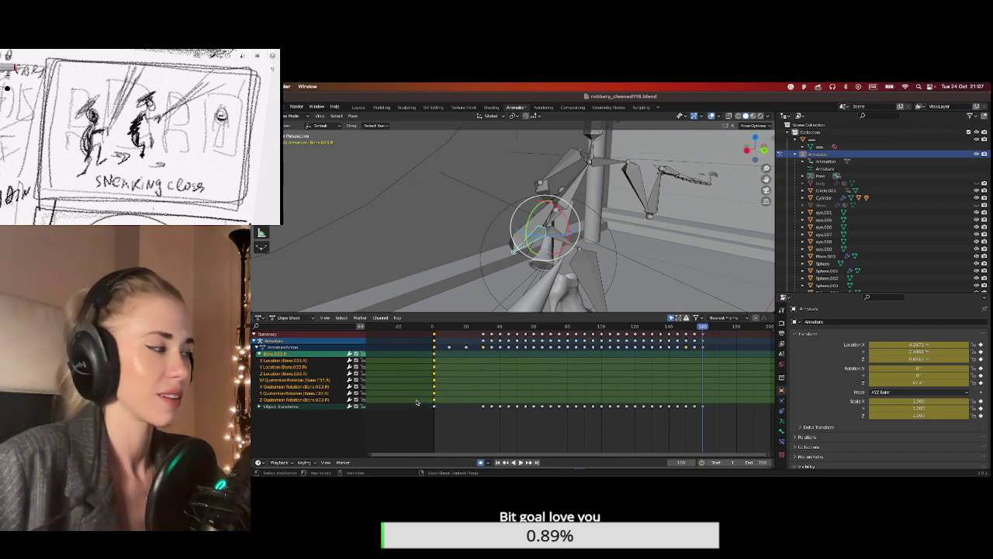
pyautogui.hotkey('ctrl', 'c')
pyautogui.hotkey('ctrl', 'v')
# Select hand bone handleft.R's keyframes, collapse its channels, and enlarge the 3D view slightly.
pyautogui.moveTo(641, 243); pyautogui.dragTo(531, 238, button='middle')
pyautogui.click(485, 200)
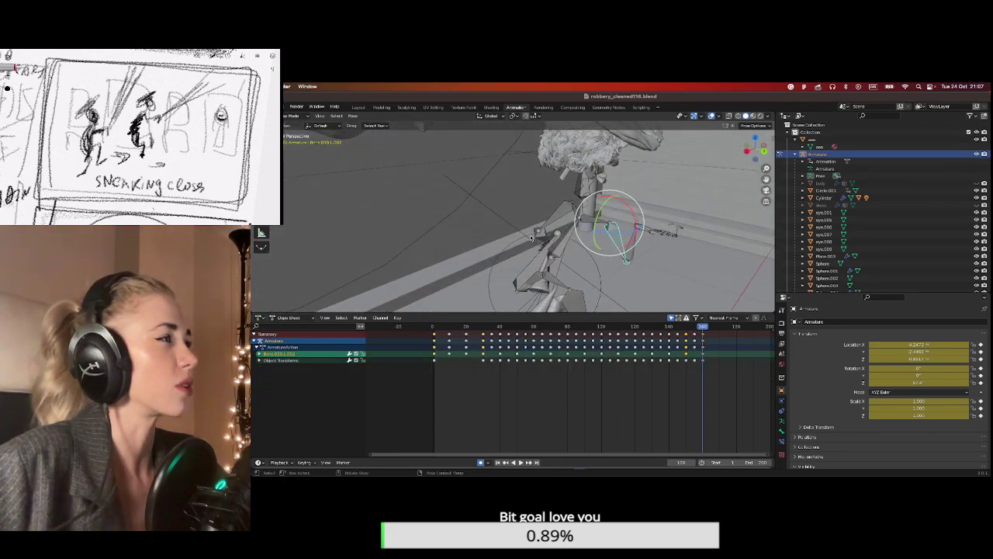
pyautogui.click(542, 239)
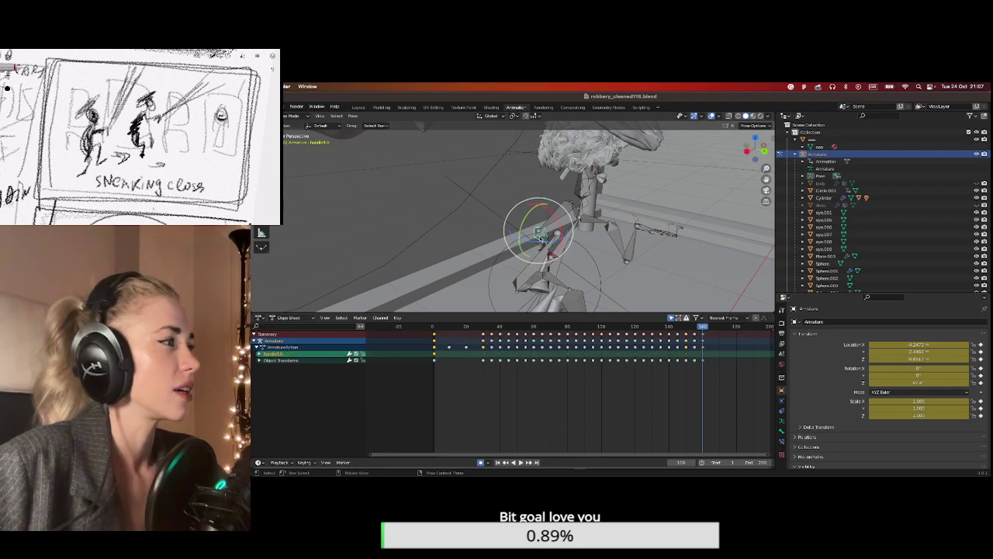
pyautogui.moveTo(543, 238); pyautogui.dragTo(439, 263, button='middle')
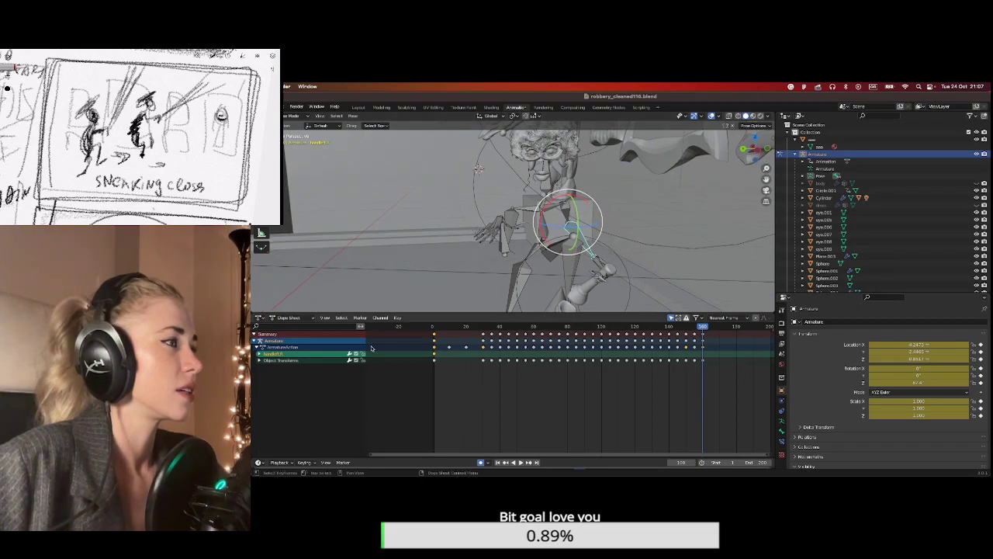
pyautogui.click(260, 354)
pyautogui.moveTo(441, 353); pyautogui.dragTo(419, 404)
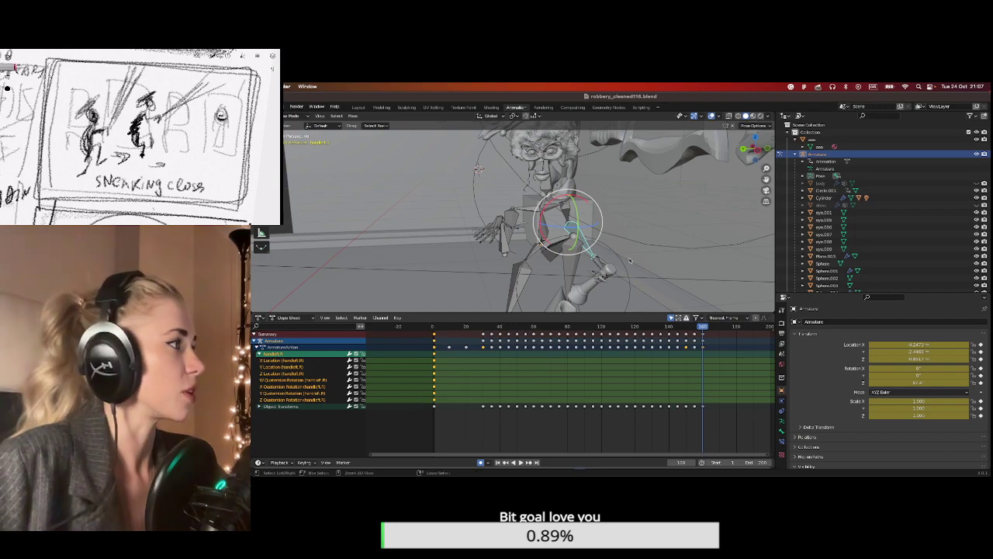
pyautogui.press('a')
pyautogui.hotkey('ctrl', 'z')
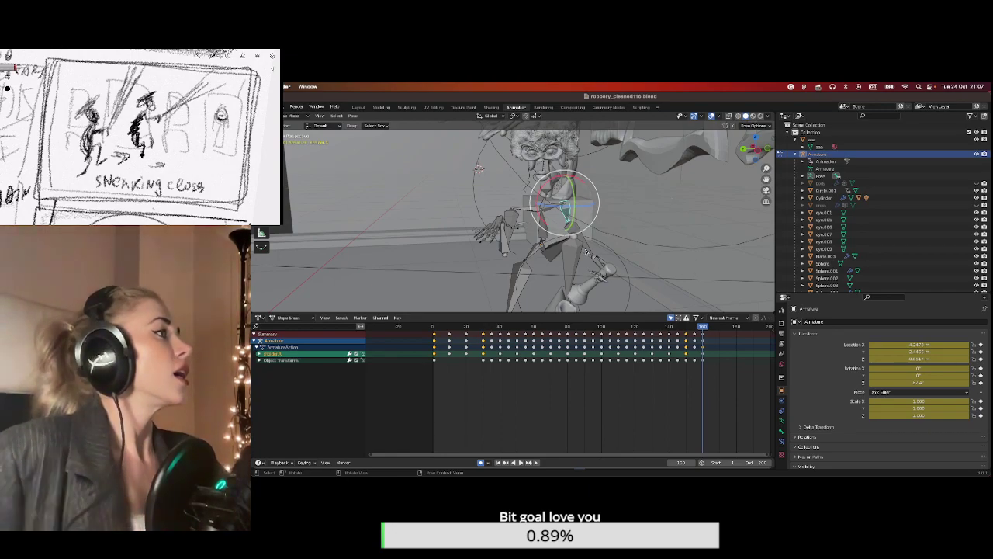
pyautogui.moveTo(569, 312); pyautogui.dragTo(578, 334)
# Scroll and zoom the Dope Sheet in on the keyframes around frame 160.
pyautogui.moveTo(578, 454); pyautogui.dragTo(720, 457)
pyautogui.scroll(5, 591, 405)
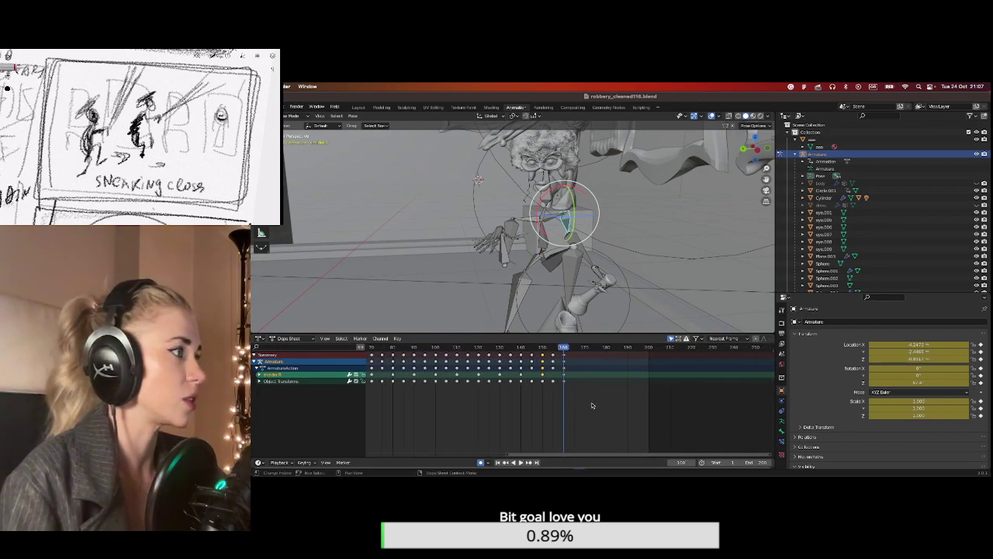
pyautogui.scroll(3, 592, 405)
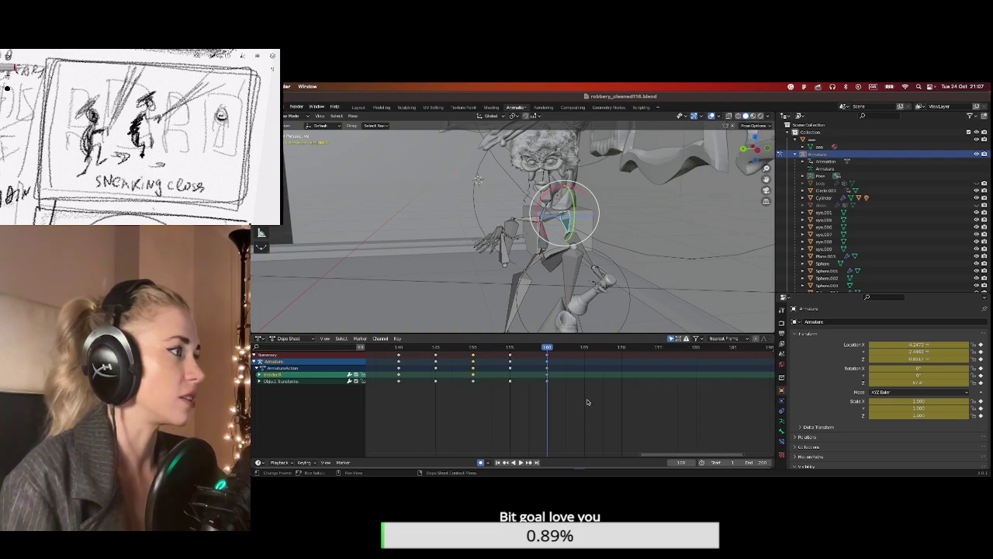
pyautogui.scroll(1, 580, 391)
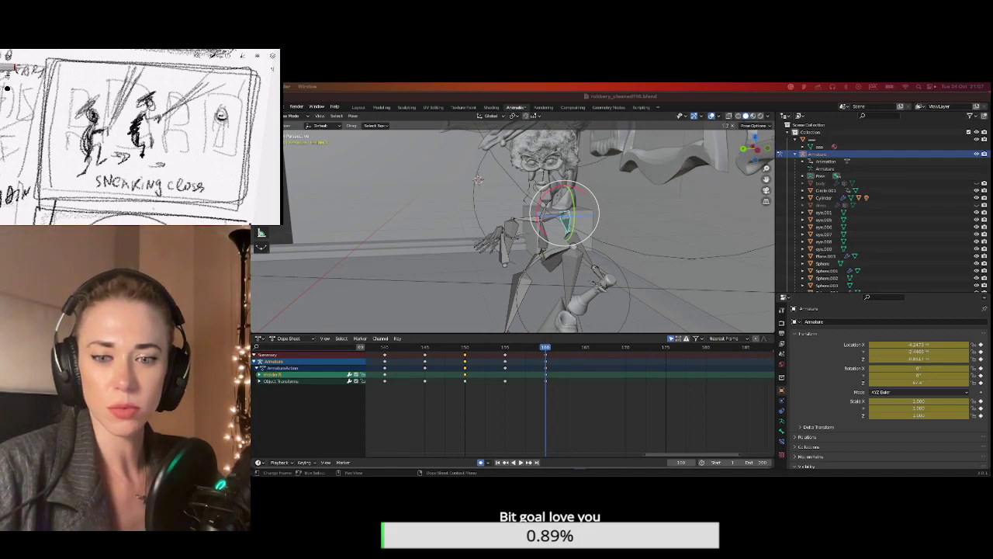
pyautogui.hotkey('ctrl', 'F11')
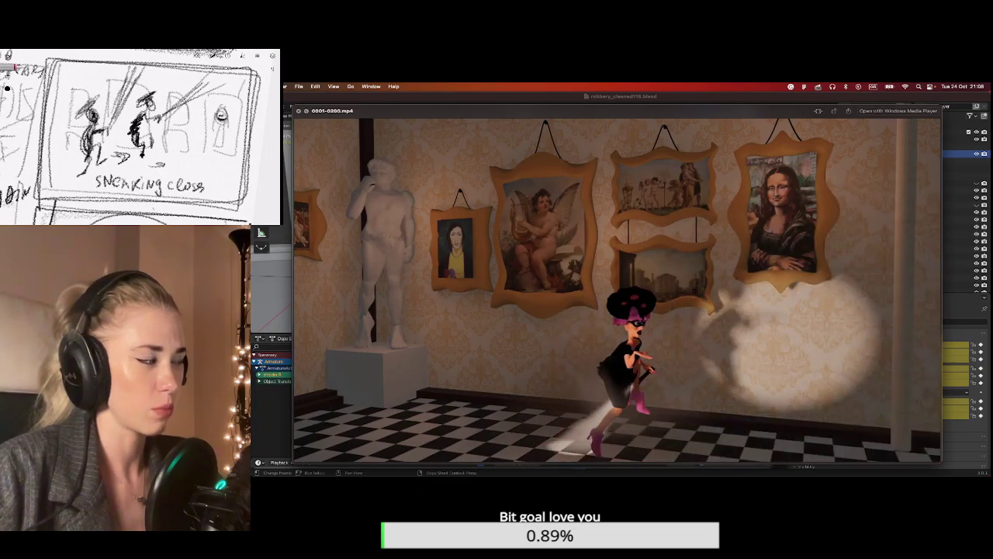
pyautogui.press('super+w')
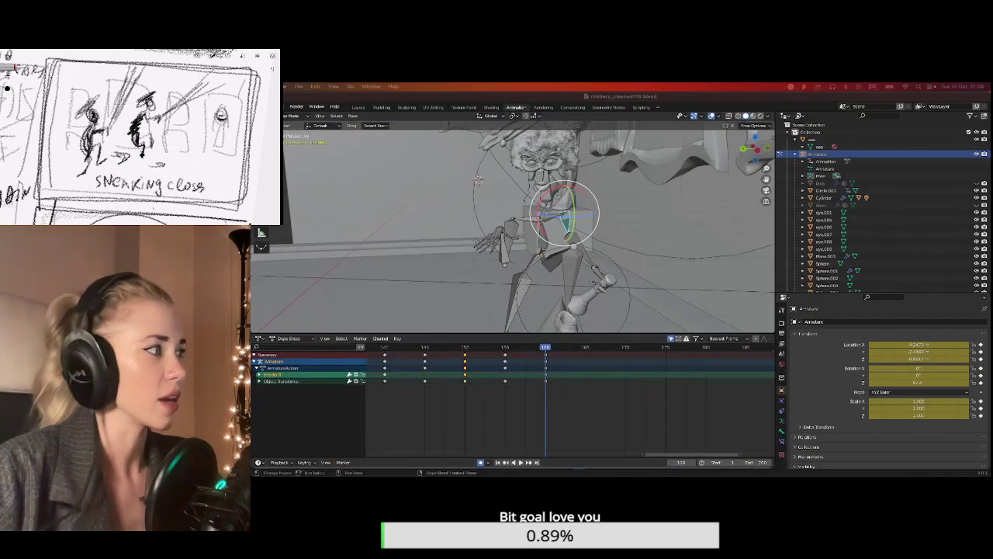
# Go to frame 165, enlarge the 3D view, and zoom in on the character's legs.
pyautogui.click(586, 349)
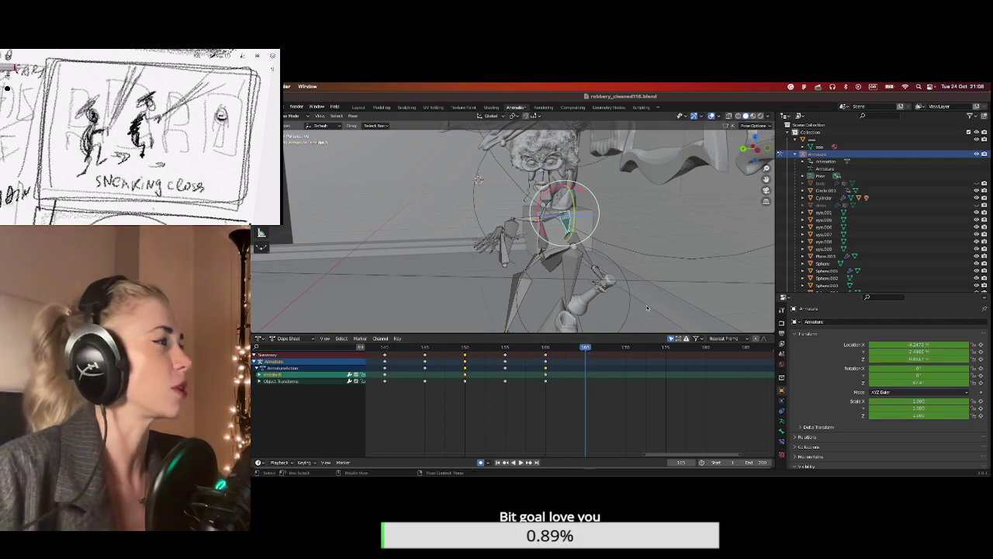
pyautogui.moveTo(620, 333); pyautogui.dragTo(625, 402)
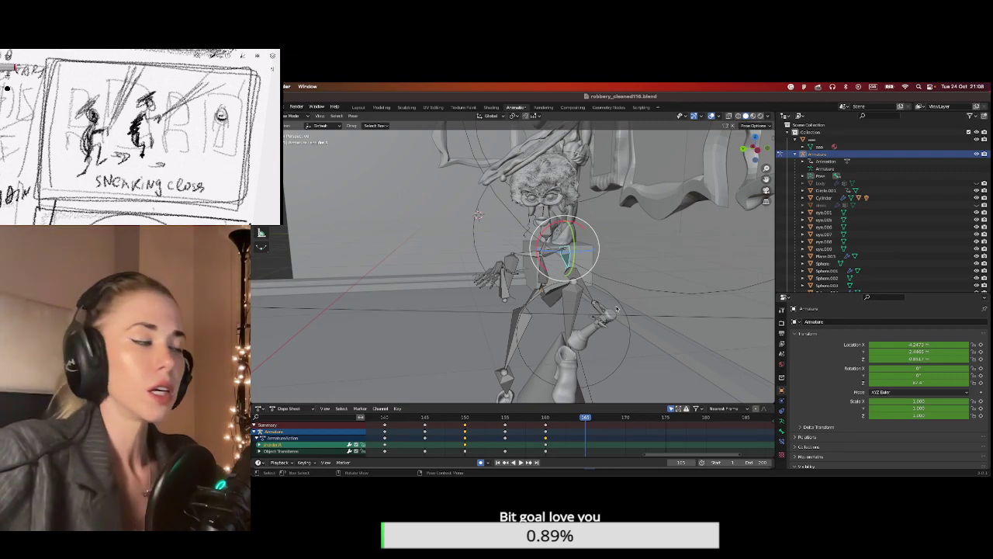
pyautogui.moveTo(617, 309); pyautogui.dragTo(606, 262, button='middle')
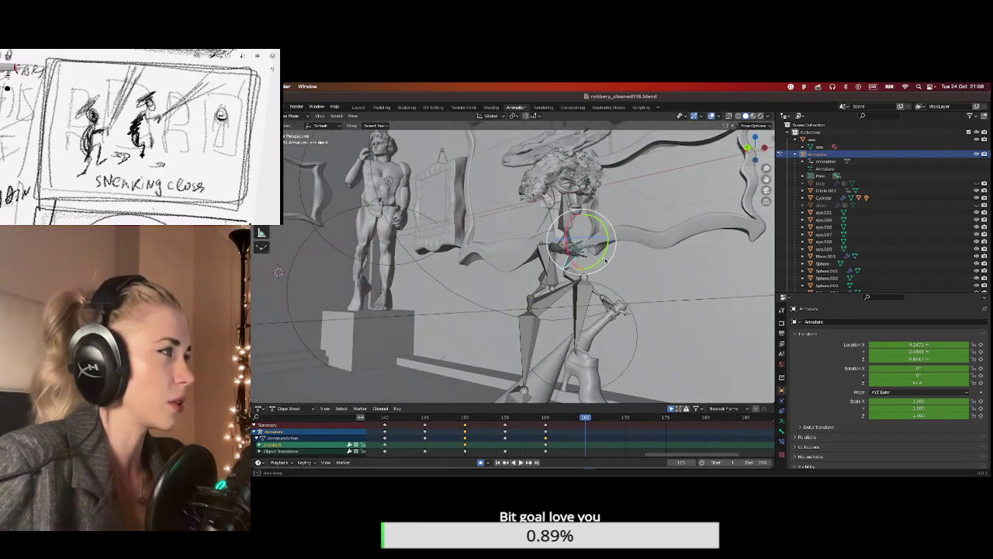
pyautogui.moveTo(600, 308); pyautogui.dragTo(615, 308, button='middle')
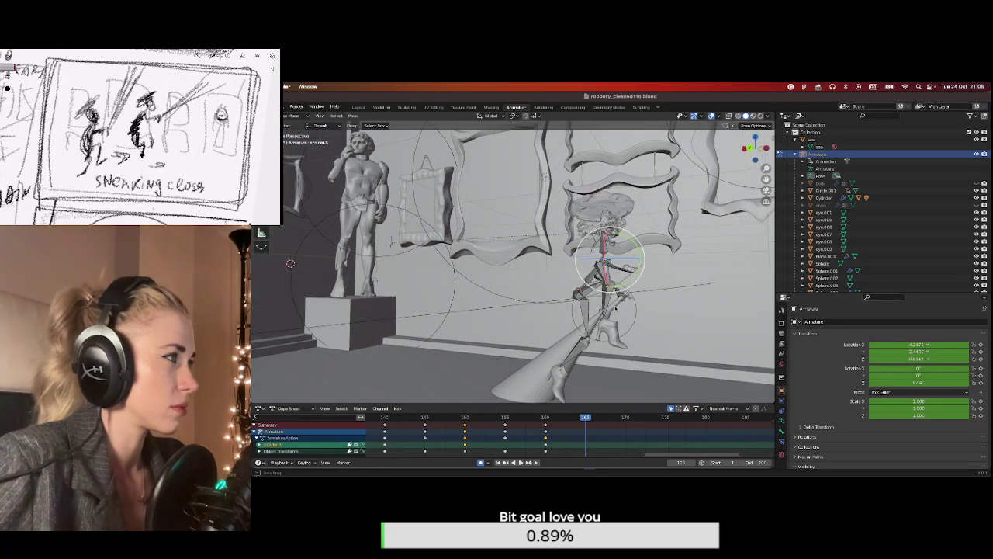
pyautogui.scroll(2, 615, 309)
pyautogui.scroll(3, 557, 145)
pyautogui.moveTo(557, 145); pyautogui.dragTo(592, 251, button='middle')
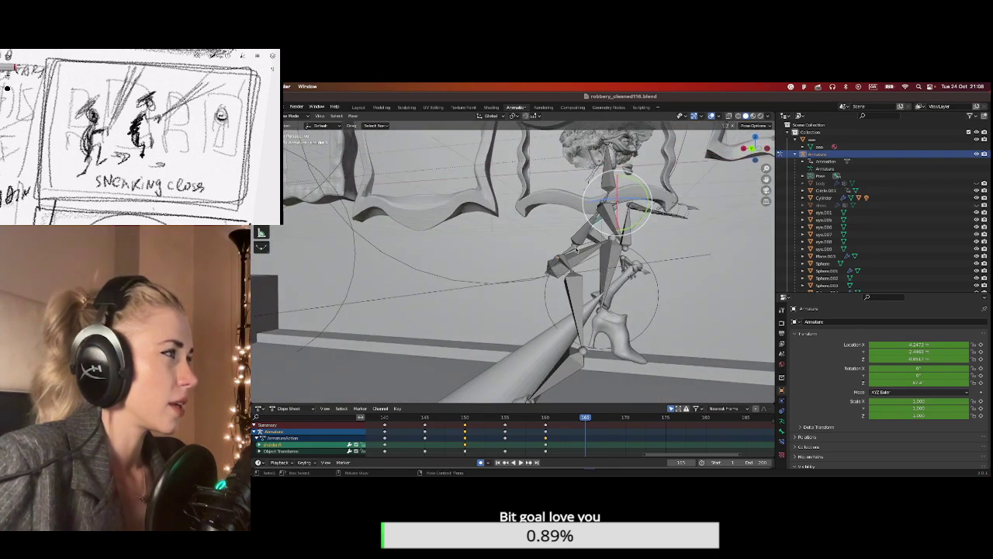
# Select the hip bone, enlarge the Dope Sheet, and rotate the leg bone into a new pose.
pyautogui.click(574, 249)
pyautogui.moveTo(592, 404); pyautogui.dragTo(608, 359)
pyautogui.moveTo(591, 204); pyautogui.dragTo(581, 193)
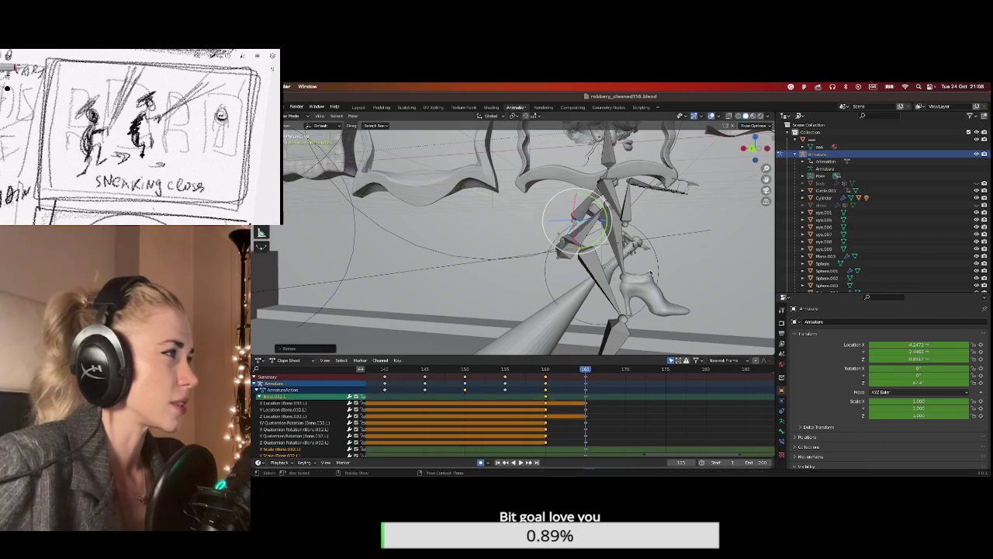
# Rotate a bone lower on the leg around the Y axis at frame 165.
pyautogui.scroll(4, 730, 233)
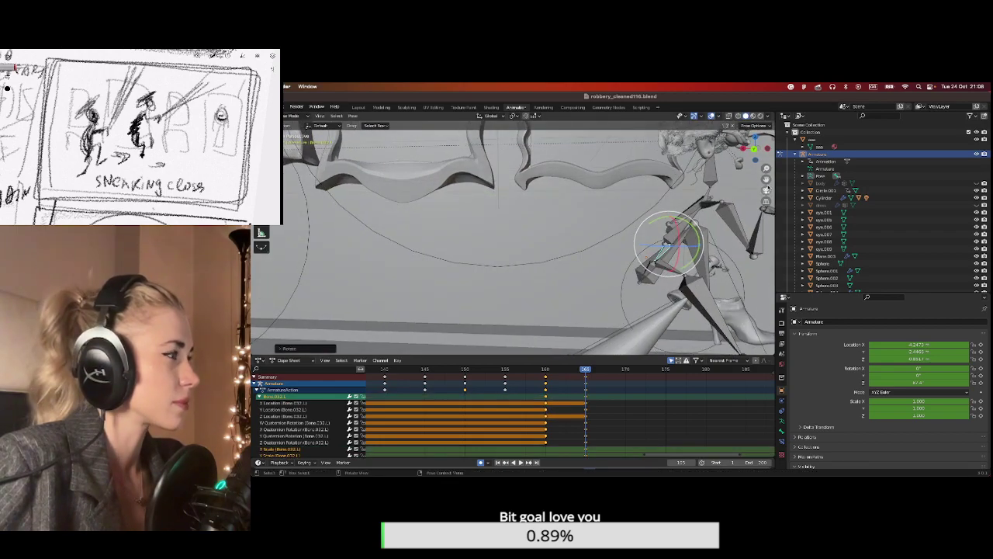
pyautogui.moveTo(766, 179); pyautogui.dragTo(737, 167)
pyautogui.moveTo(662, 243); pyautogui.dragTo(682, 251, button='middle')
pyautogui.moveTo(616, 265); pyautogui.dragTo(687, 286, button='middle')
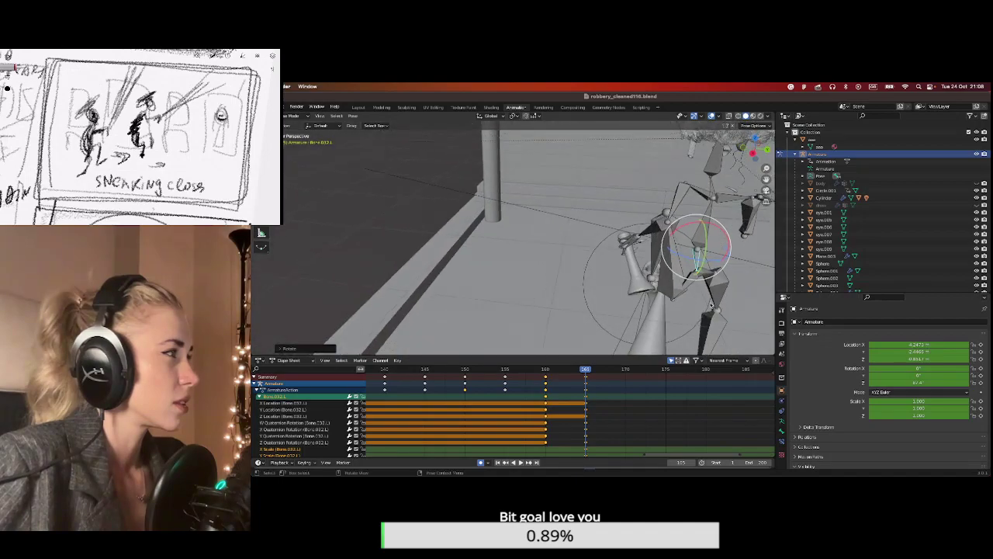
pyautogui.click(680, 295)
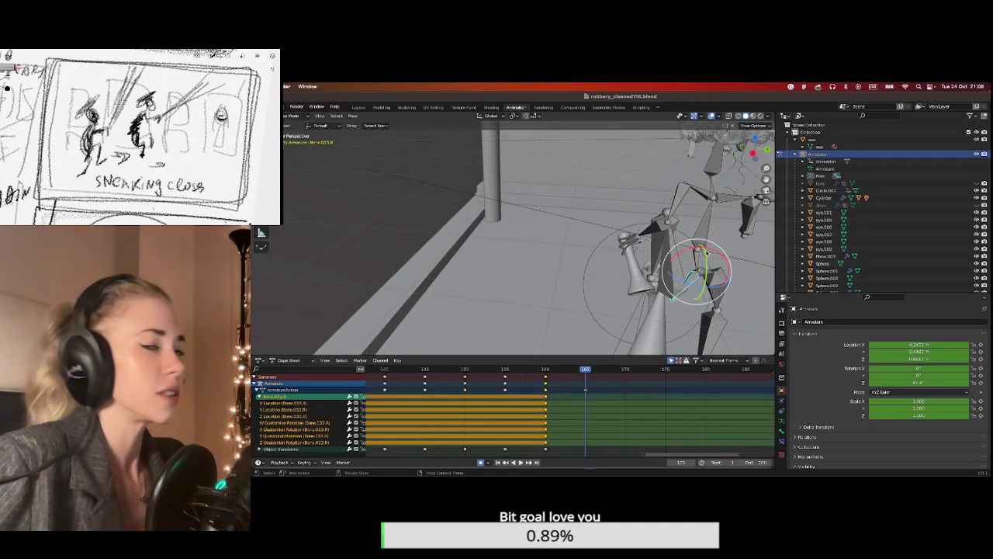
pyautogui.press('r')
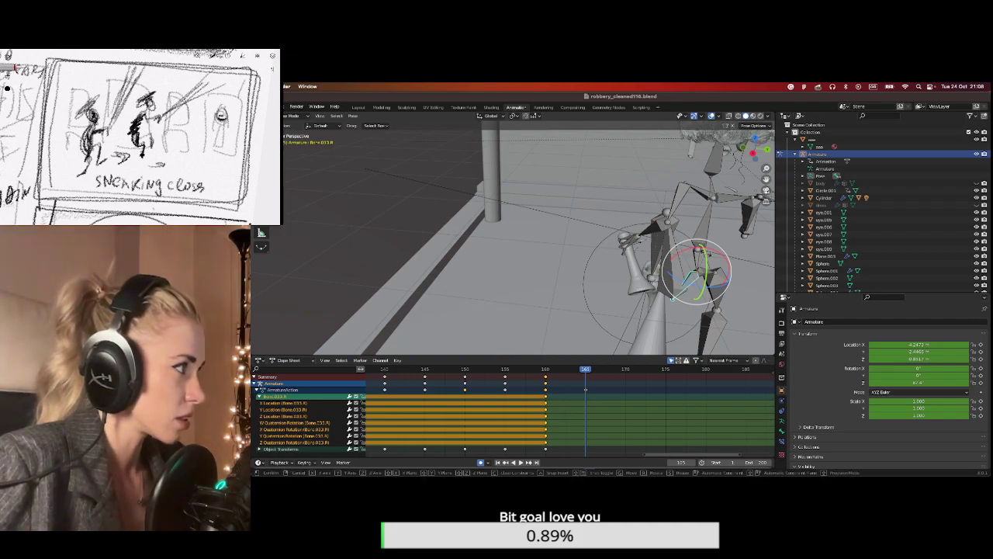
pyautogui.press('y')
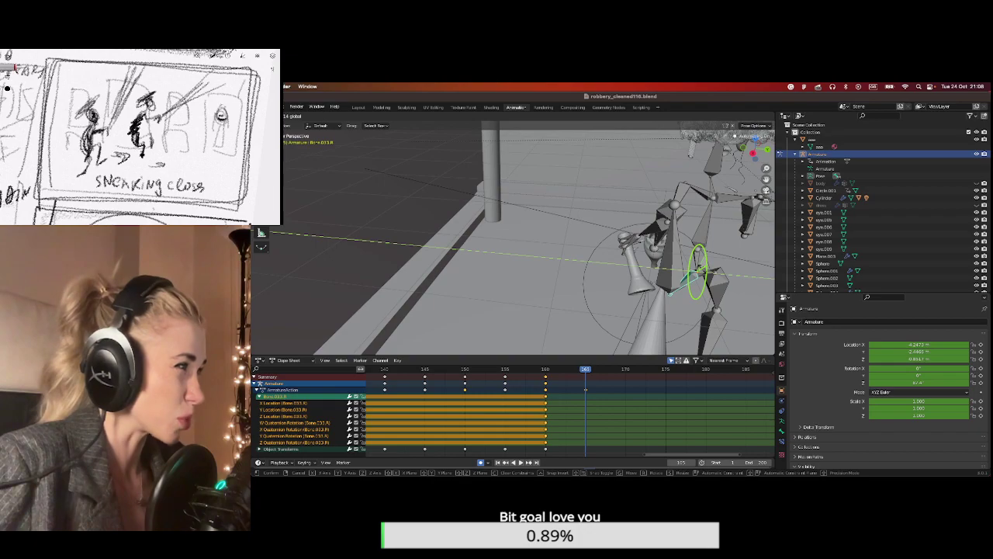
pyautogui.press('Return')
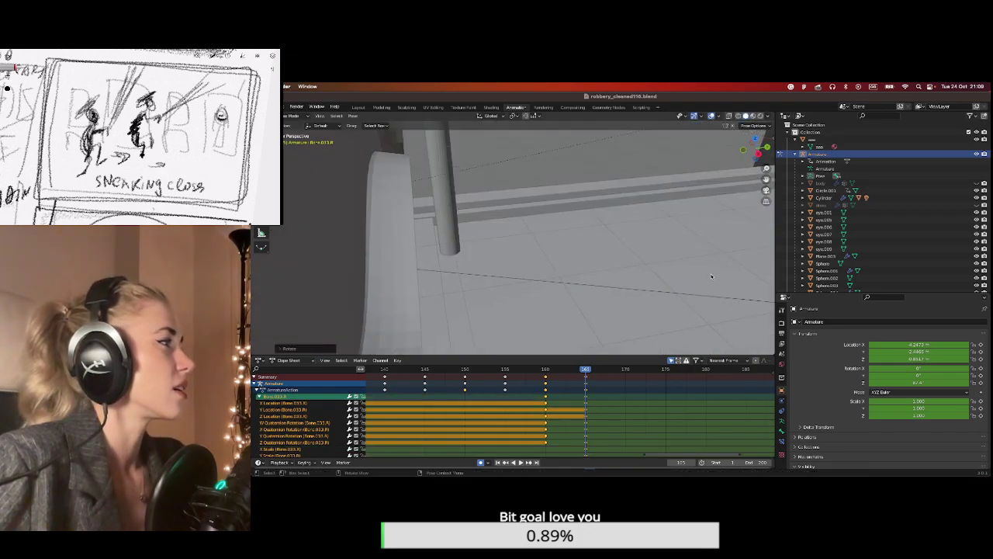
# Frame the selection and rotate a different leg bone into the new pose.
pyautogui.moveTo(603, 275); pyautogui.dragTo(753, 202, button='middle')
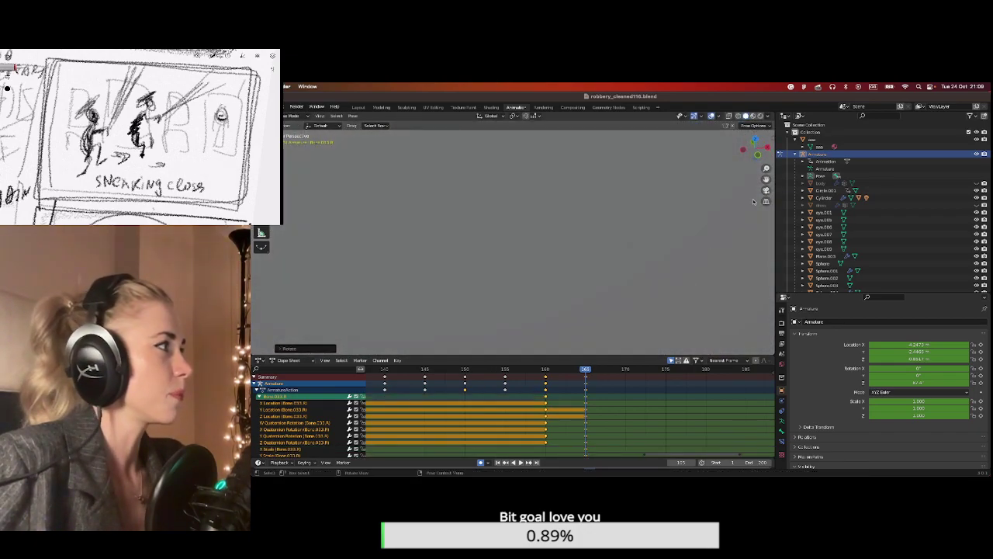
pyautogui.scroll(-12, 671, 266)
pyautogui.moveTo(610, 279); pyautogui.dragTo(766, 177, button='middle')
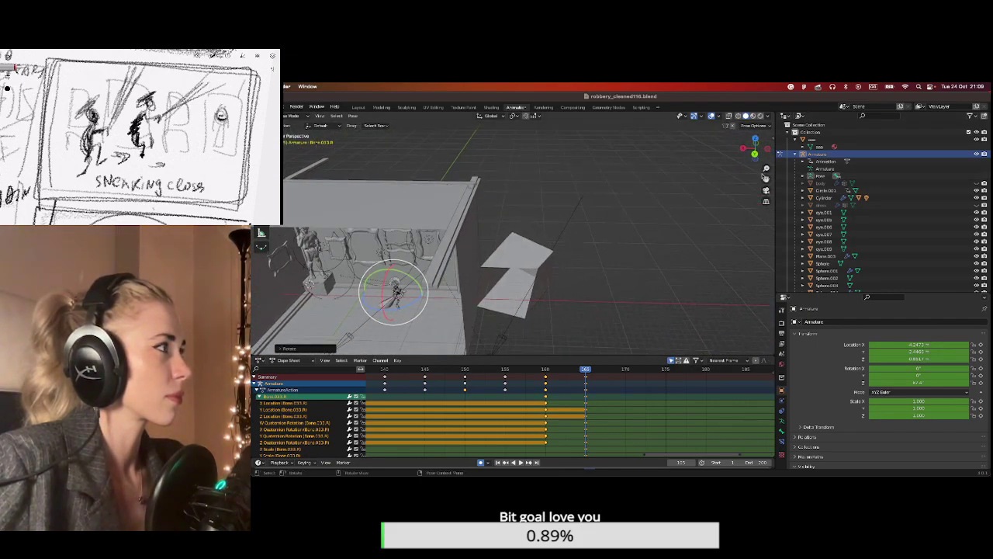
pyautogui.moveTo(765, 177); pyautogui.dragTo(729, 194)
pyautogui.press('KP_Decimal')
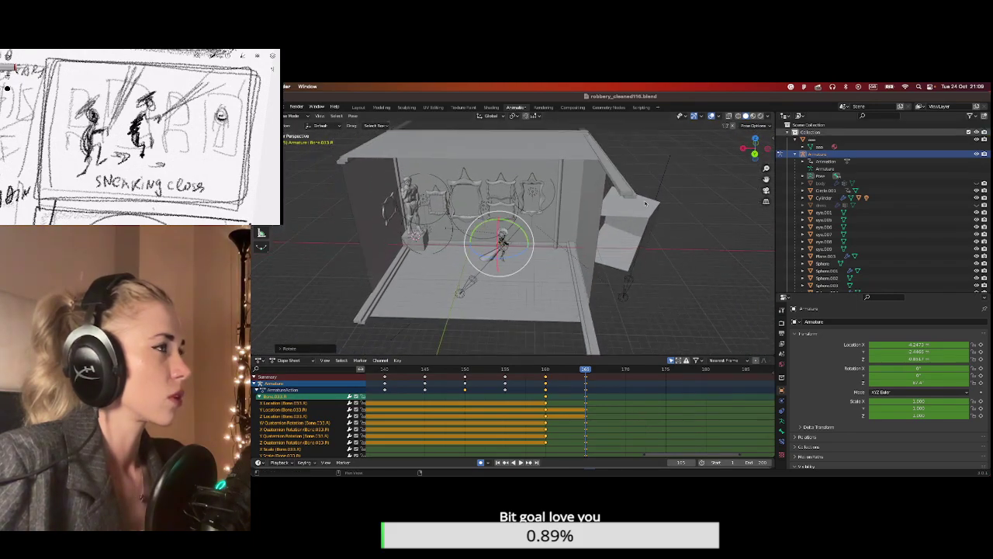
pyautogui.scroll(5, 588, 260)
pyautogui.scroll(3, 588, 259)
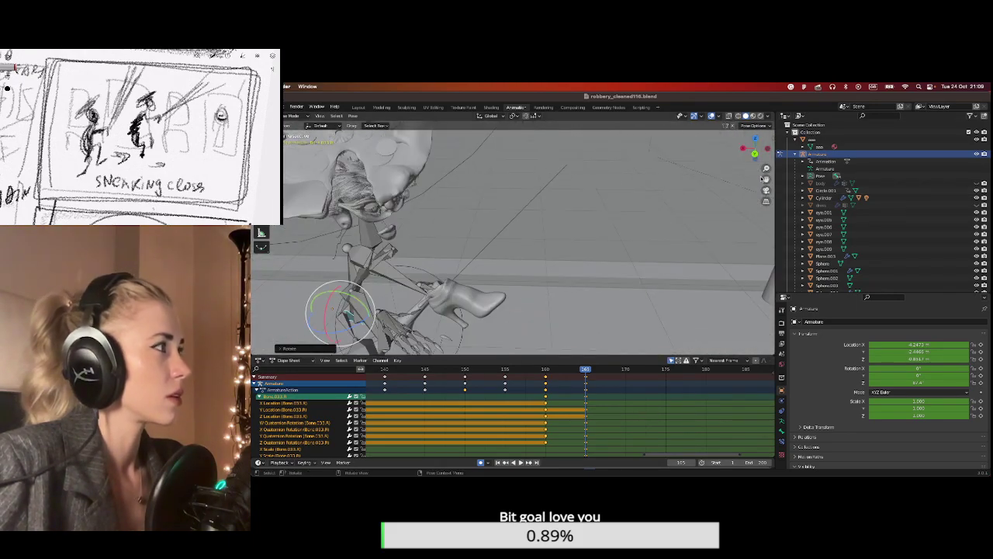
pyautogui.scroll(4, 588, 260)
pyautogui.moveTo(588, 260); pyautogui.dragTo(512, 259, button='middle')
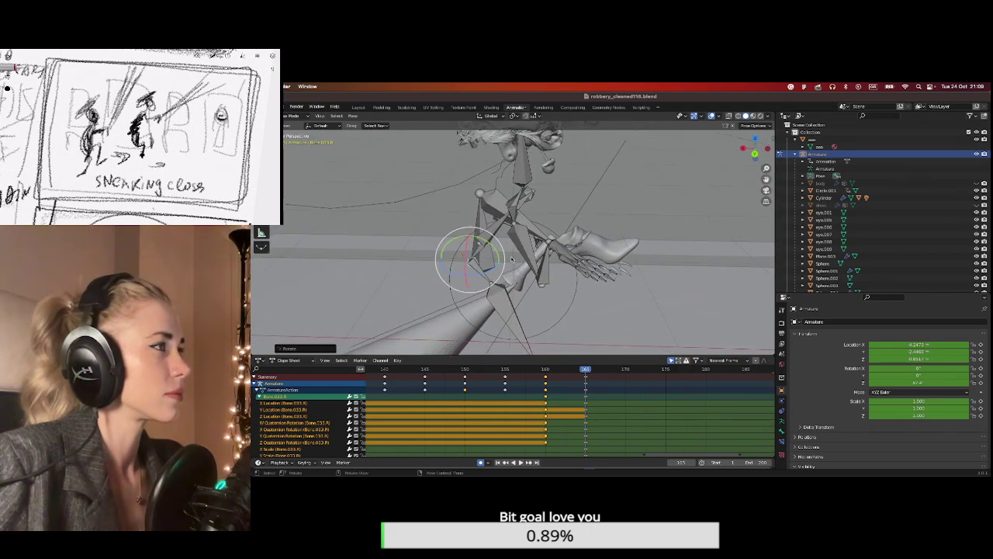
pyautogui.click(484, 222)
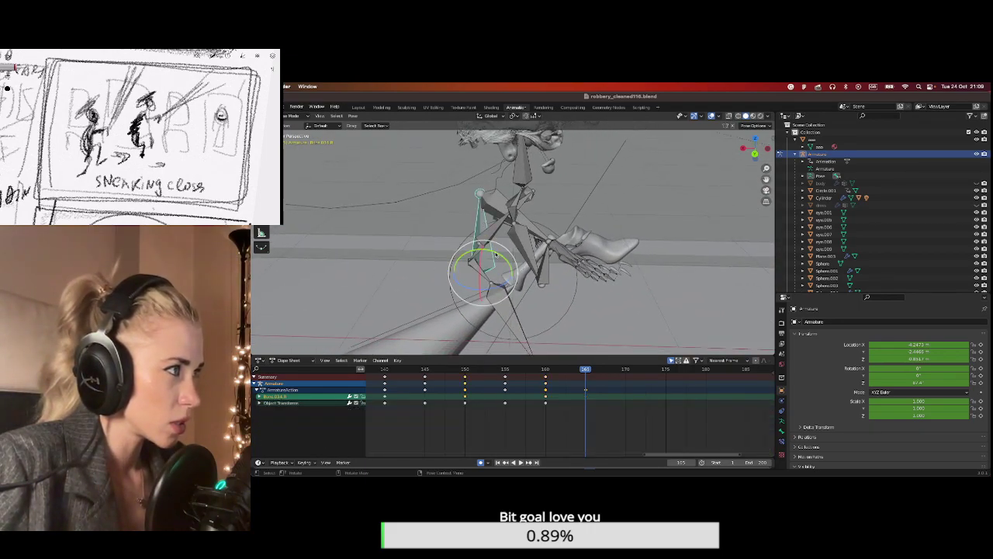
pyautogui.press('r')
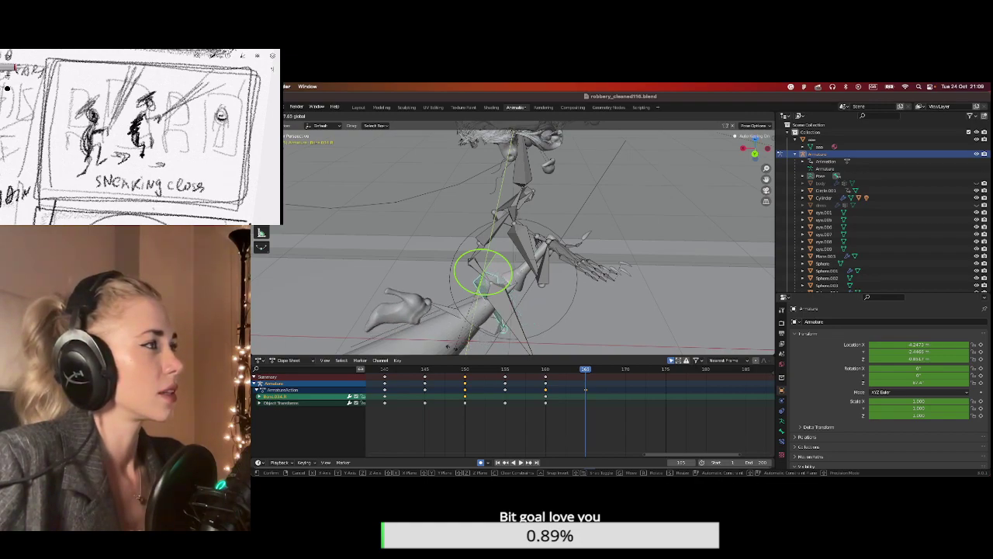
pyautogui.press('Return')
# Rotate the neighbouring leg bone and the upper bone Bone.033.L.
pyautogui.moveTo(543, 232); pyautogui.dragTo(596, 218, button='middle')
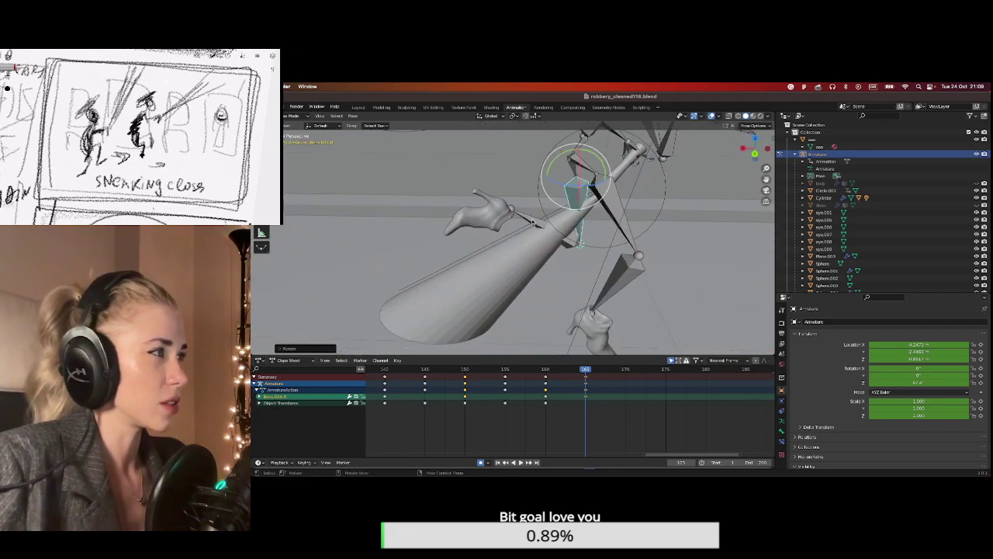
pyautogui.click(564, 232)
pyautogui.press('r')
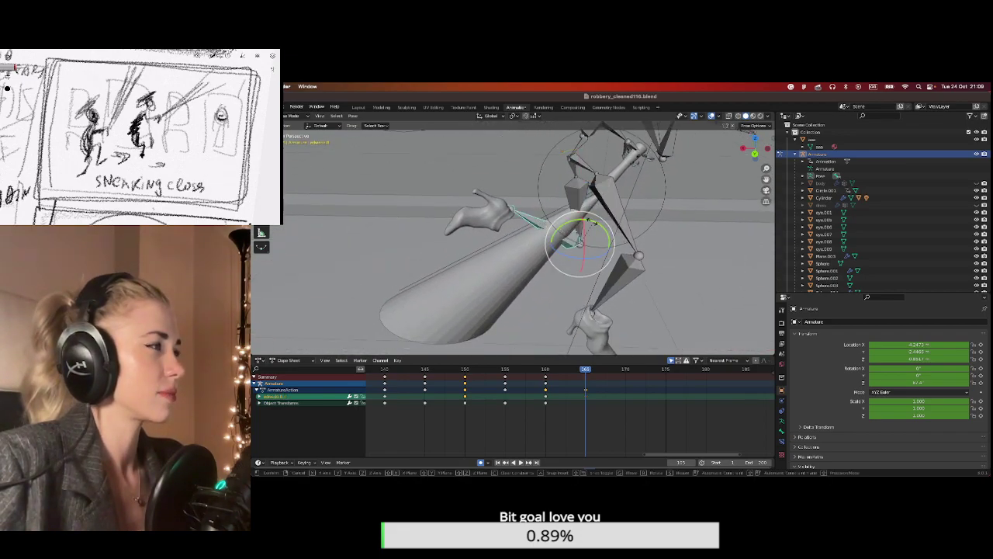
pyautogui.click(412, 234)
pyautogui.moveTo(412, 235); pyautogui.dragTo(541, 195, button='middle')
pyautogui.click(537, 187)
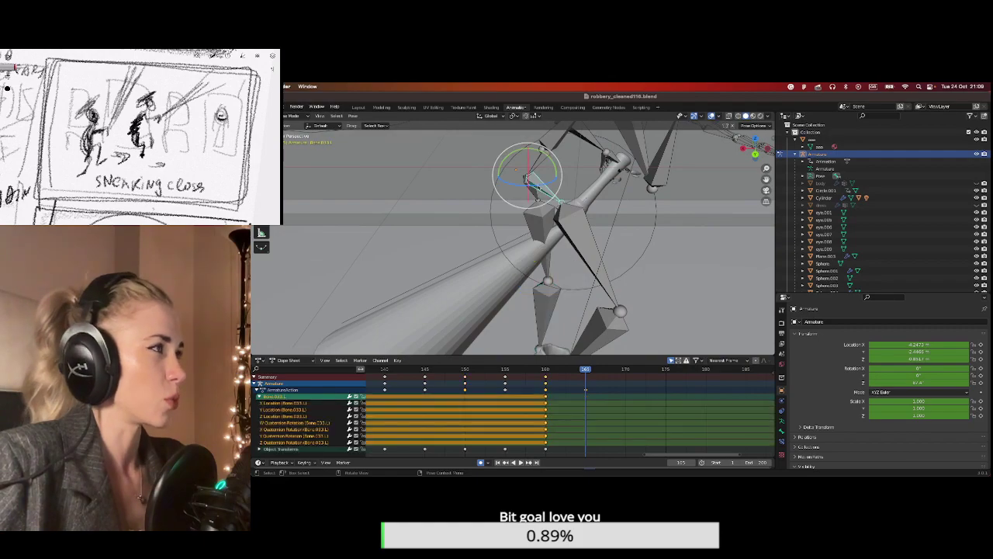
pyautogui.press('r')
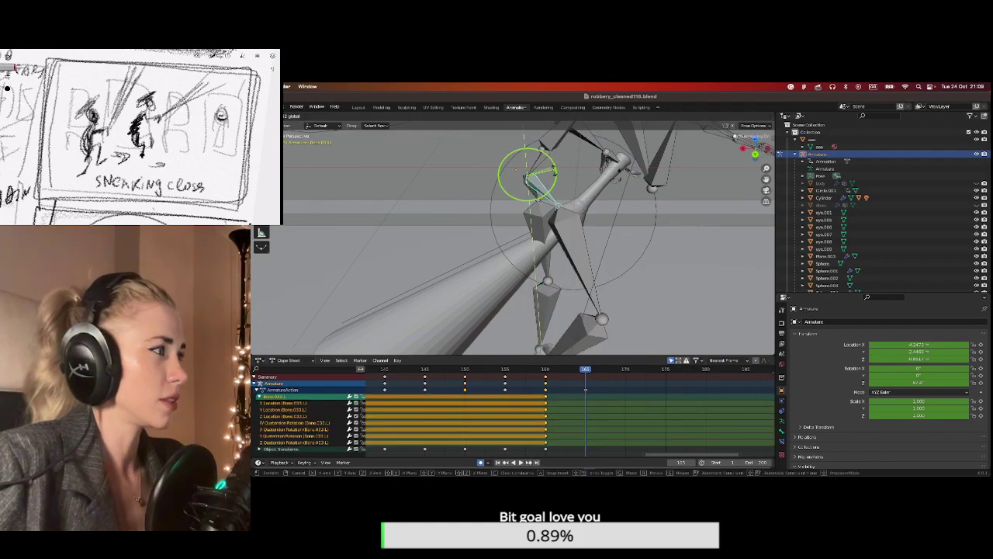
pyautogui.click(566, 197)
# Rotate the lower leg bone, then begin rotating the thigh bone.
pyautogui.moveTo(566, 197); pyautogui.dragTo(543, 295, button='middle')
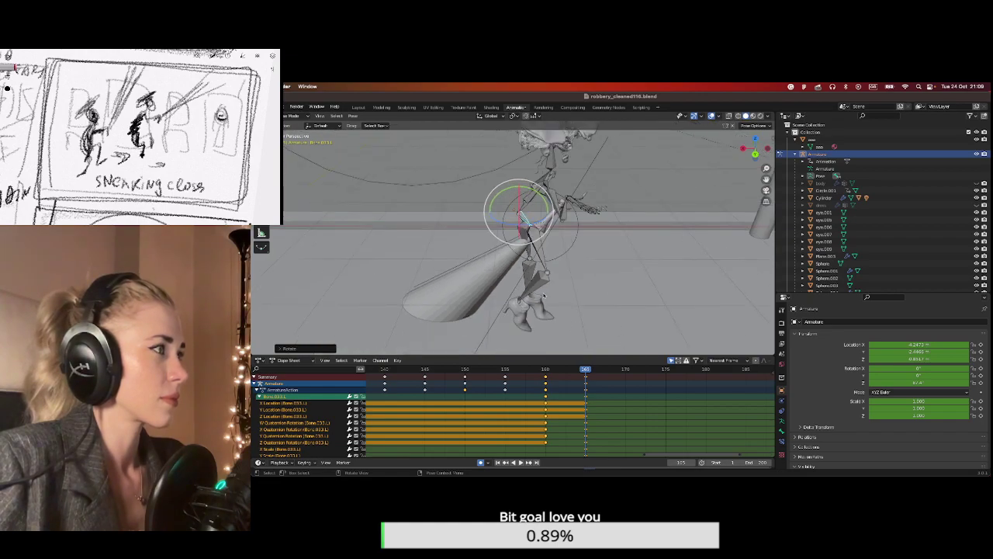
pyautogui.click(540, 285)
pyautogui.press('r')
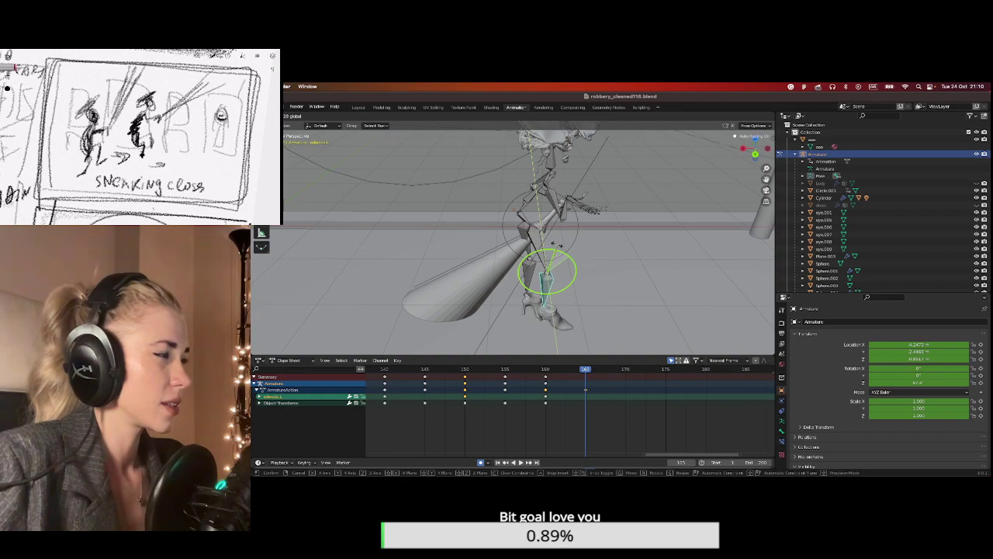
pyautogui.click(556, 264)
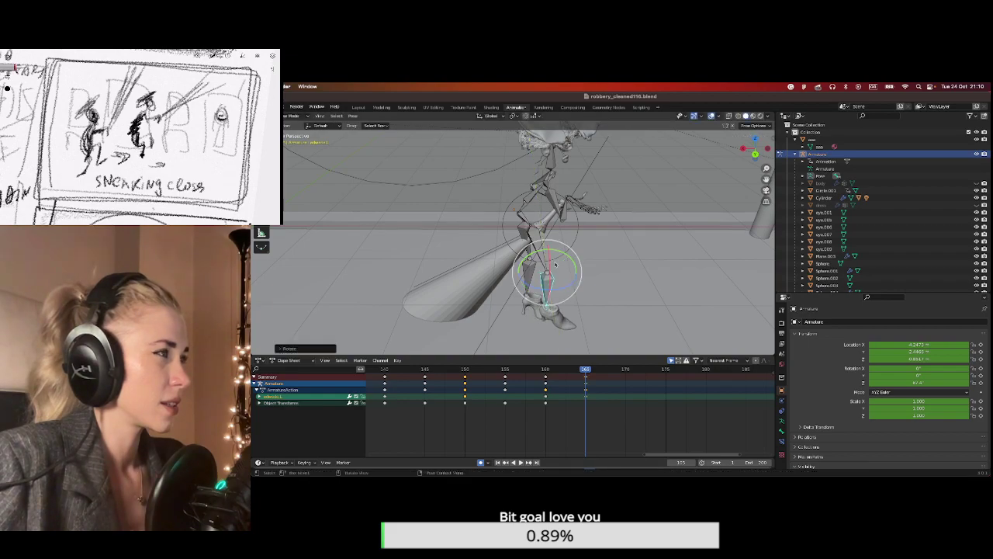
pyautogui.click(530, 226)
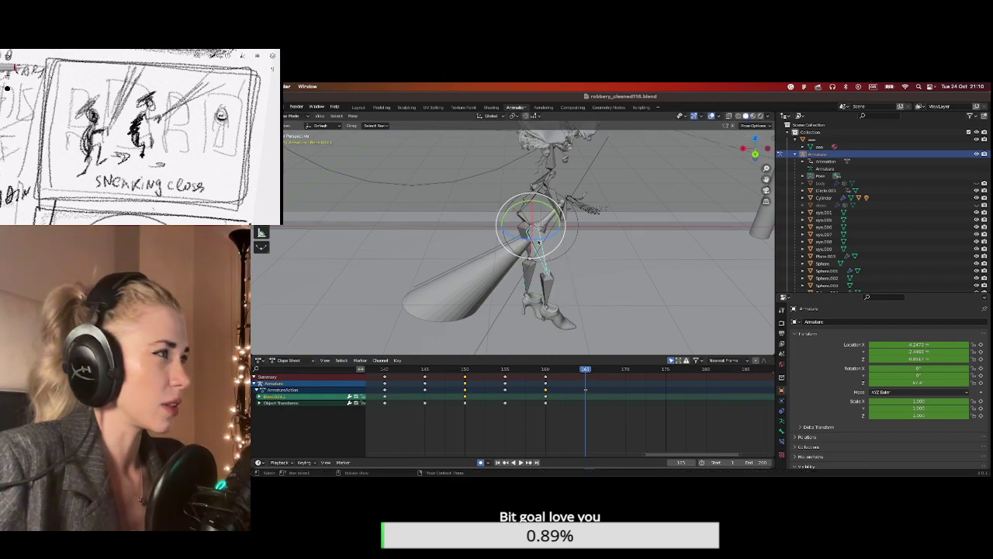
pyautogui.press('r')
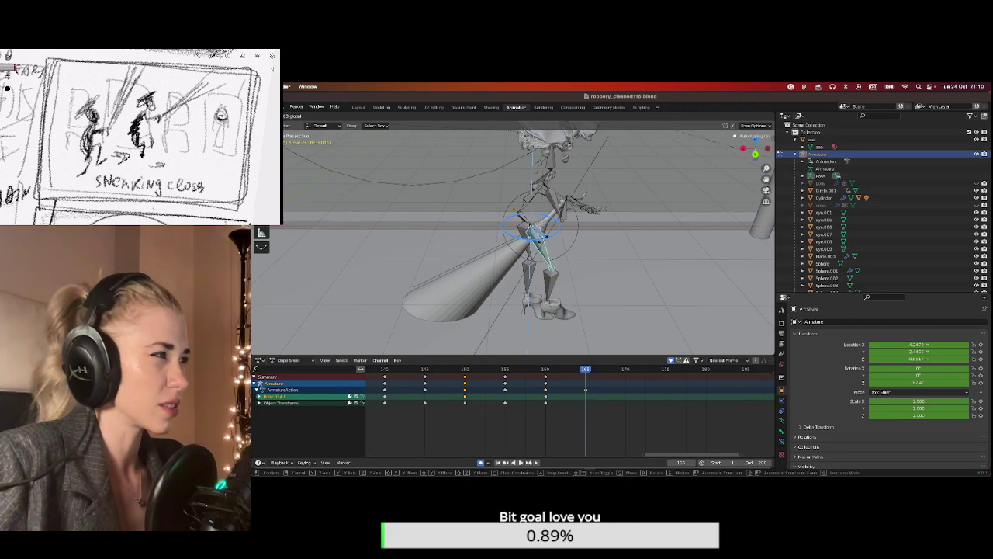
# Finish the thigh rotation and rotate the hip bone into the new pose.
pyautogui.click(598, 280)
pyautogui.moveTo(598, 281); pyautogui.dragTo(516, 241, button='middle')
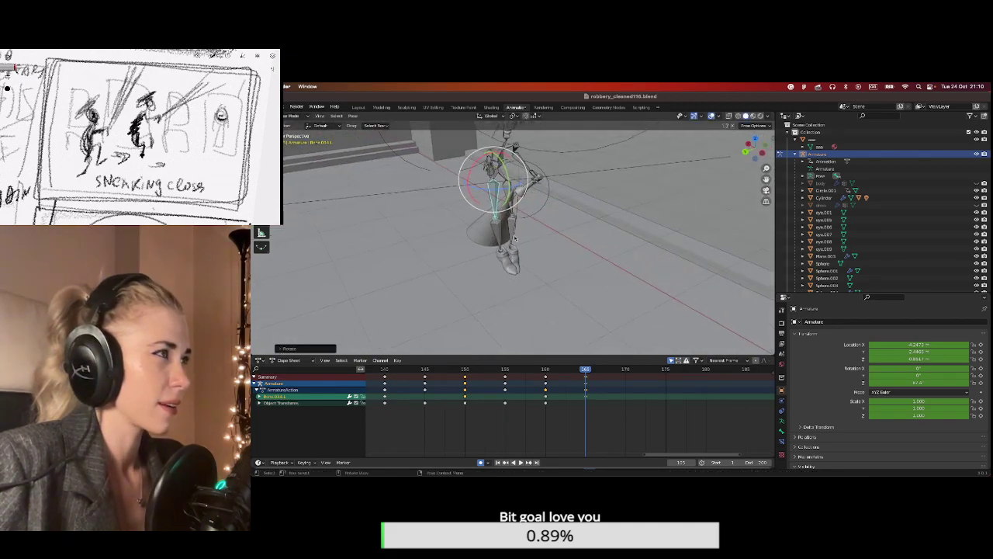
pyautogui.click(506, 229)
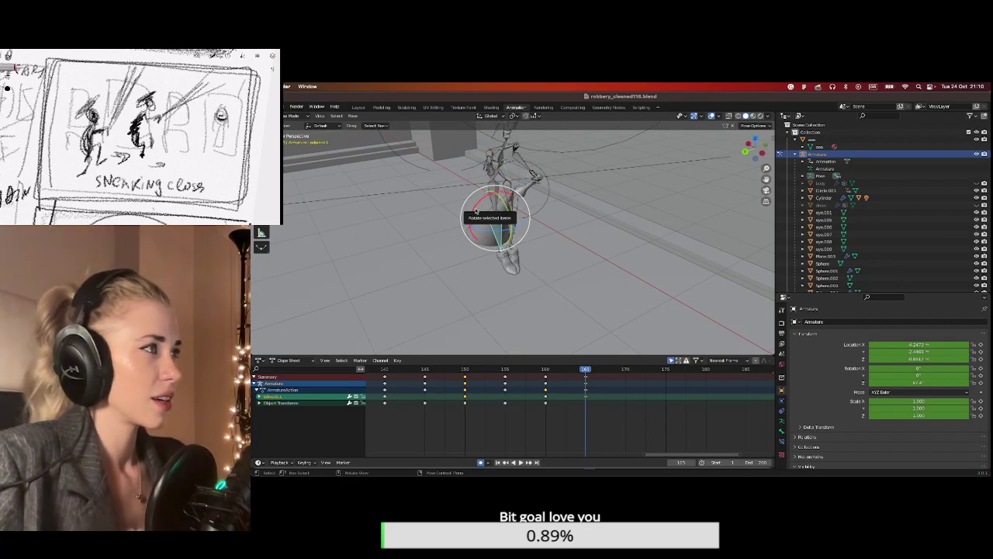
pyautogui.press('r')
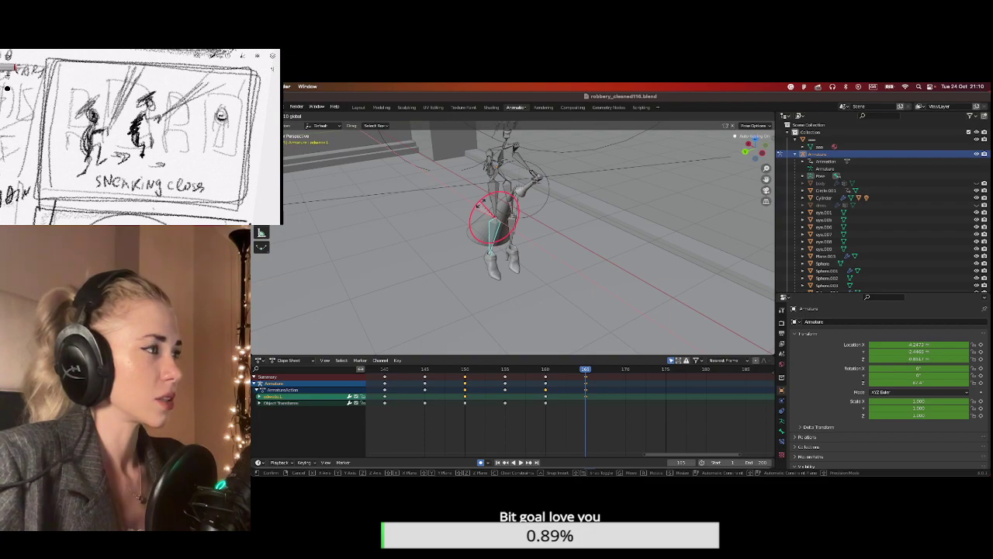
pyautogui.click(660, 214)
# Rotate the upper arm bone and the bone near the head.
pyautogui.moveTo(660, 214); pyautogui.dragTo(506, 190, button='middle')
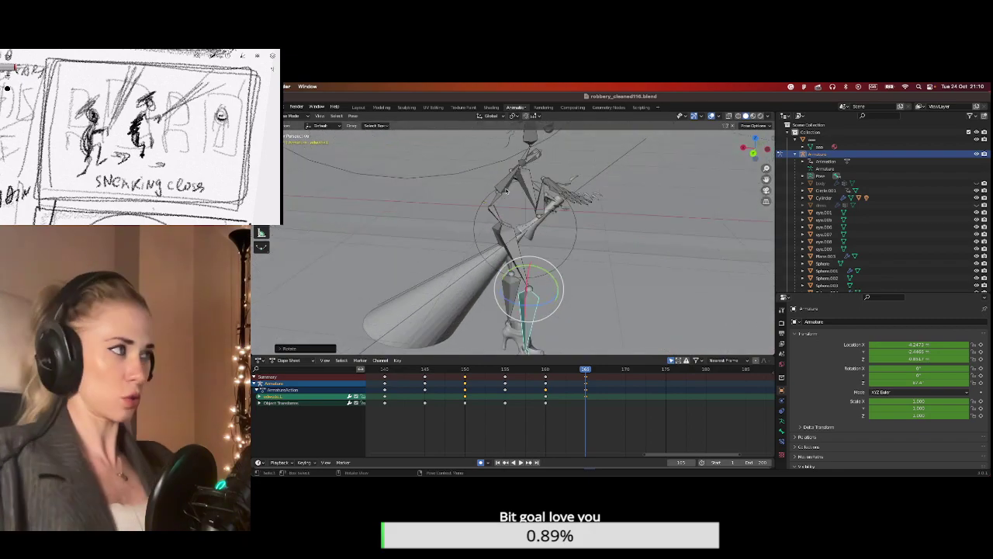
pyautogui.click(506, 189)
pyautogui.moveTo(766, 179); pyautogui.dragTo(766, 221)
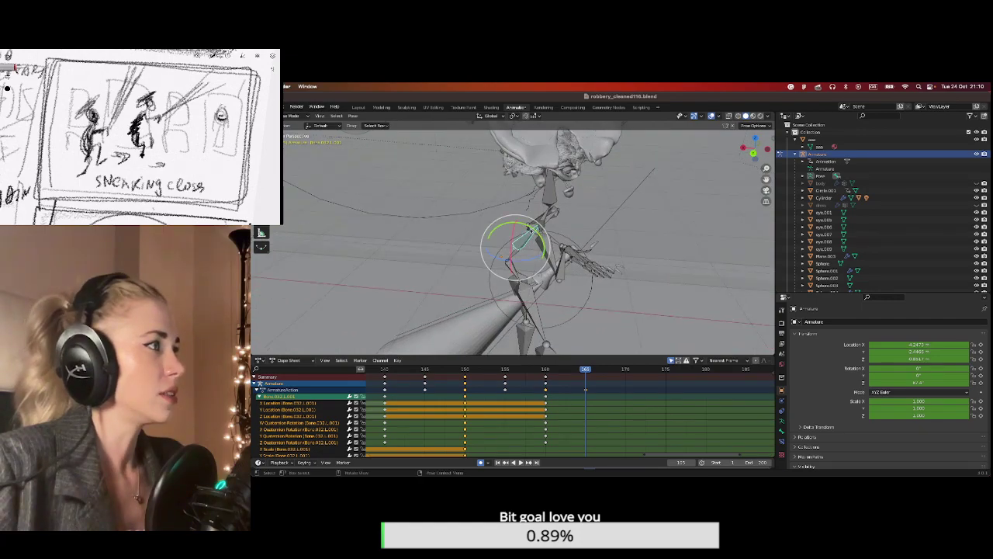
pyautogui.press('r')
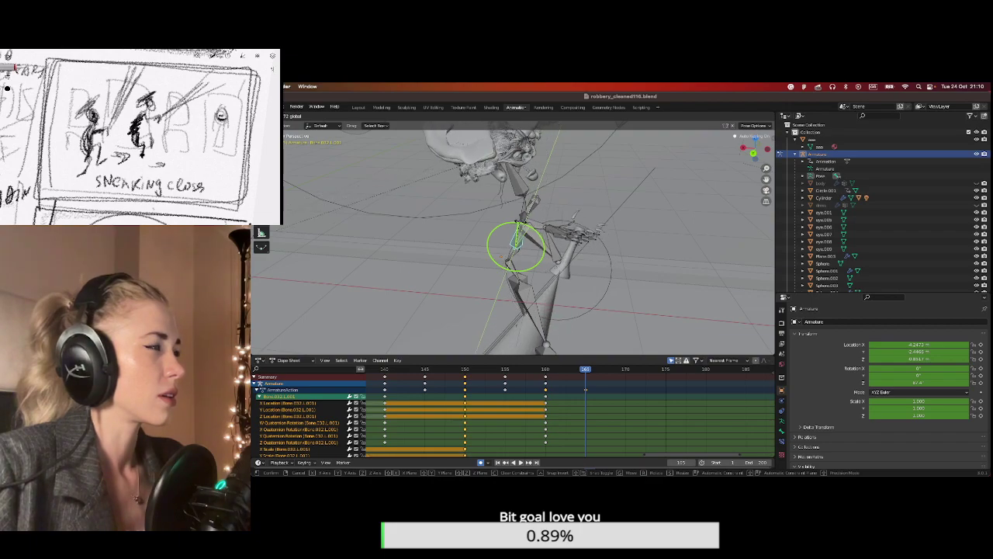
pyautogui.press('Return')
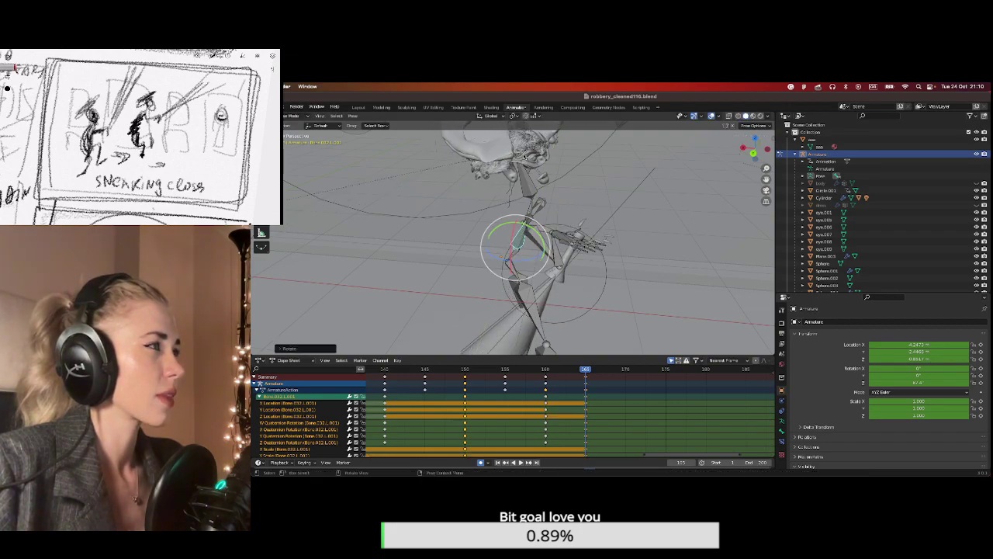
pyautogui.click(544, 200)
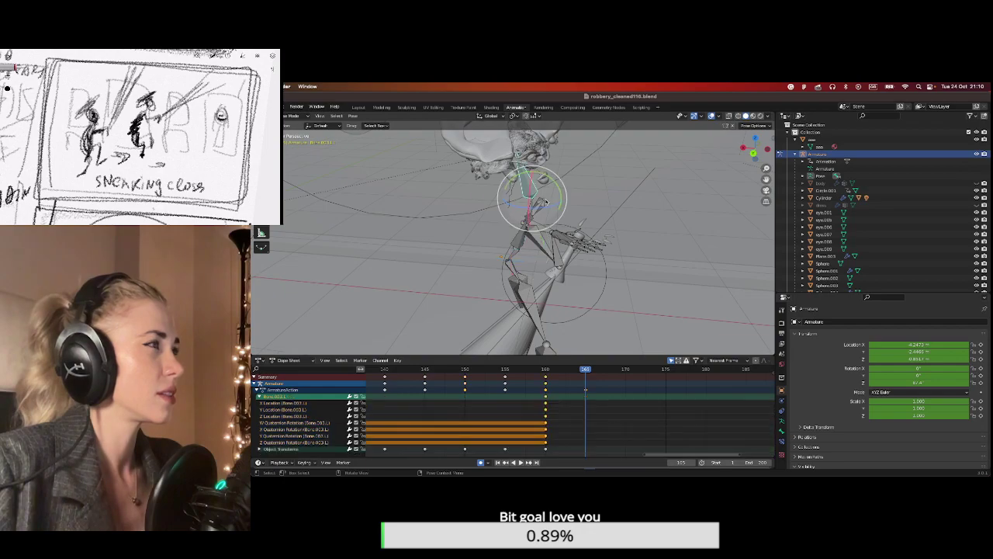
pyautogui.press('r')
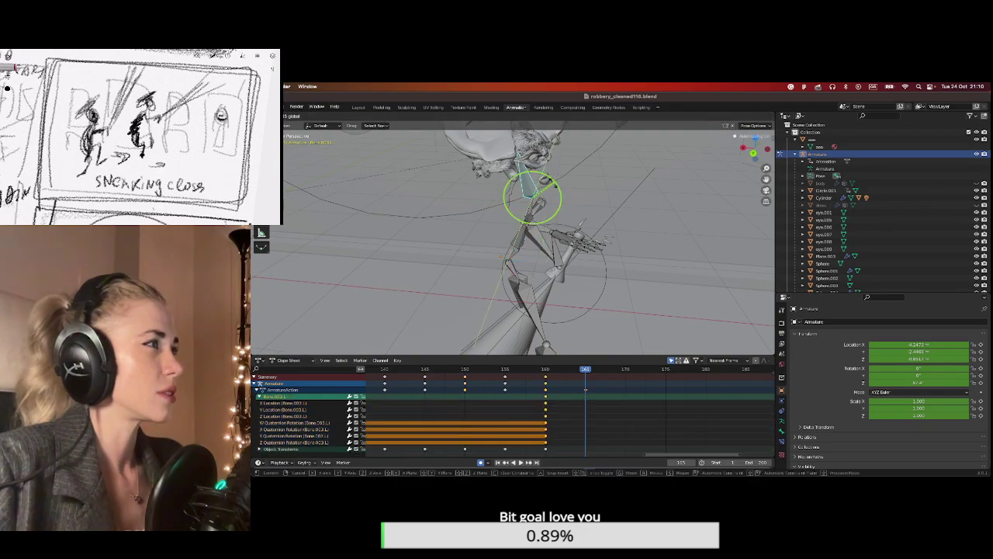
pyautogui.click(568, 275)
# Select the hand IK bone and start moving it.
pyautogui.scroll(-5, 567, 276)
pyautogui.moveTo(566, 275); pyautogui.dragTo(534, 282, button='middle')
pyautogui.scroll(5, 563, 277)
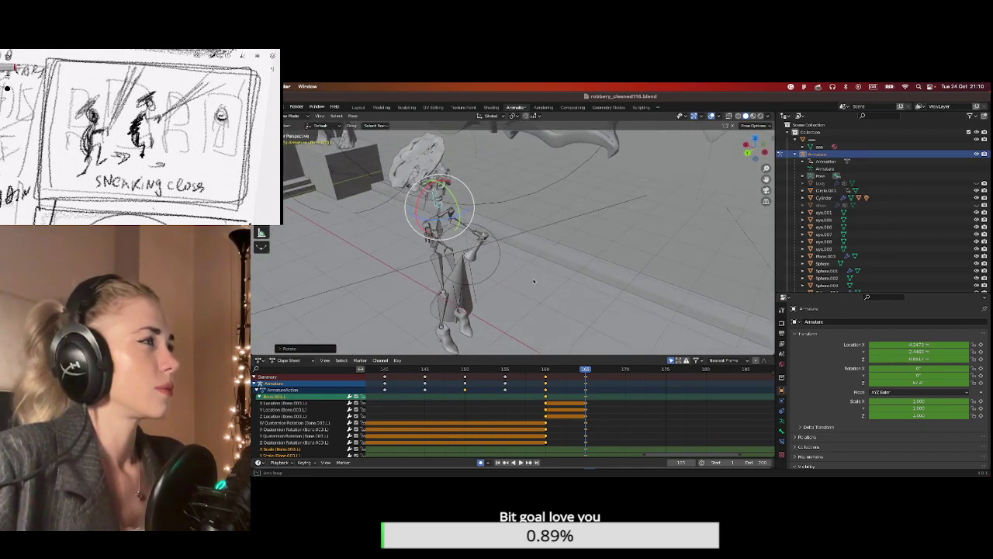
pyautogui.click(462, 228)
pyautogui.press('g')
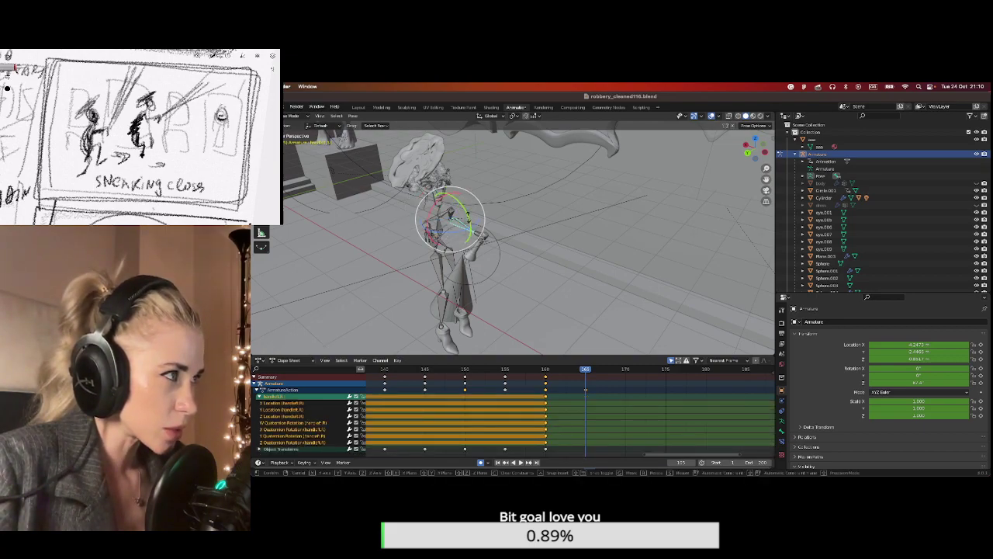
# Place the hand IK bone and swing an arm bone to a new angle.
pyautogui.click(460, 208)
pyautogui.moveTo(461, 208); pyautogui.dragTo(598, 174, button='middle')
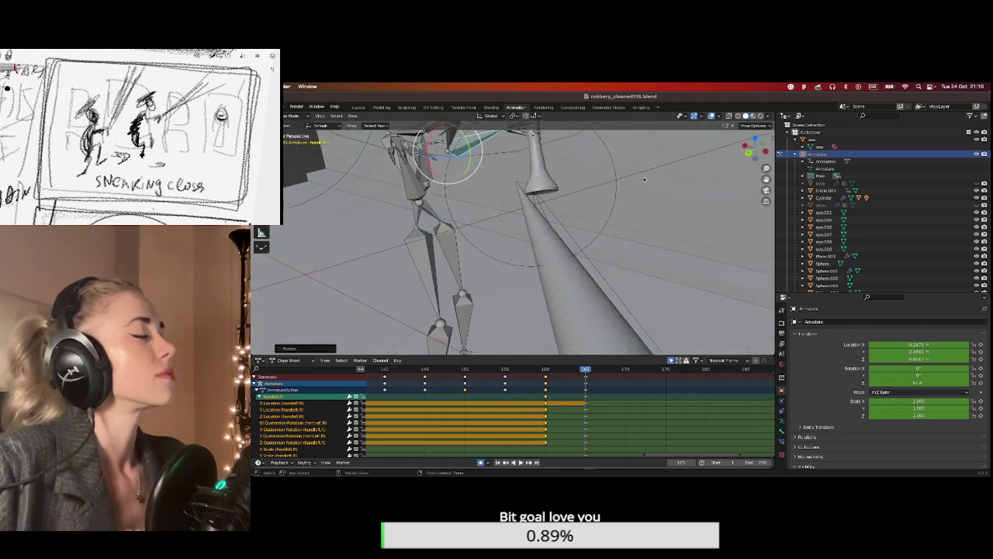
pyautogui.moveTo(757, 180); pyautogui.dragTo(737, 249)
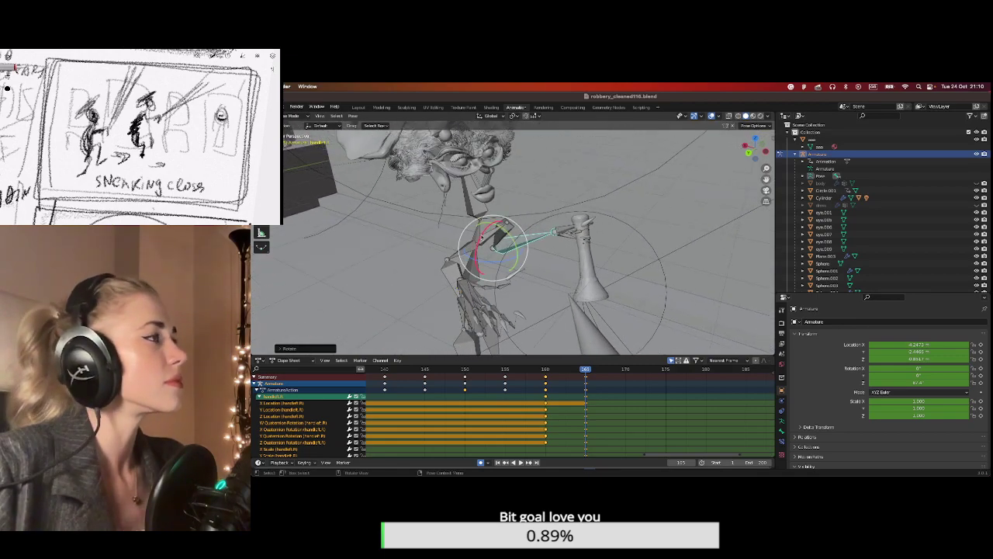
pyautogui.click(509, 233)
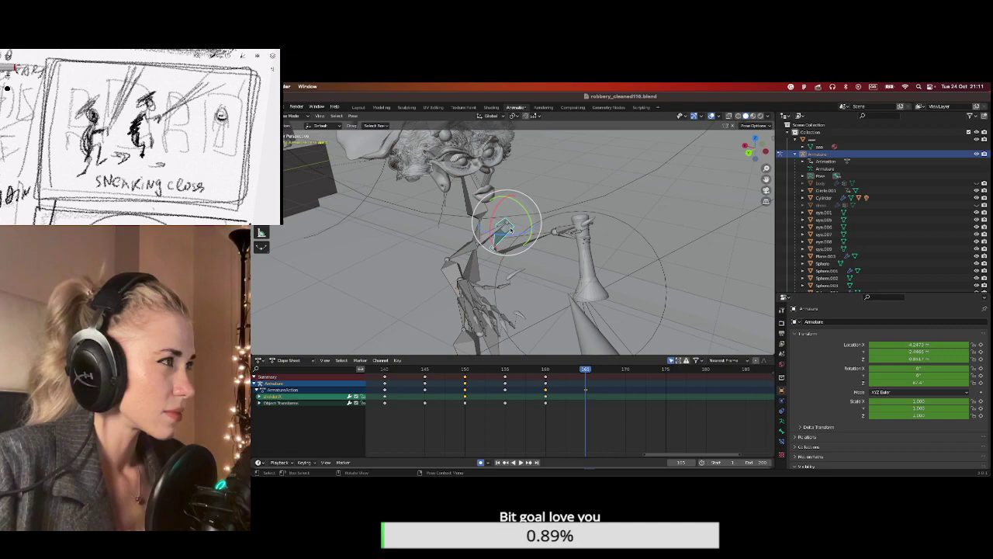
pyautogui.moveTo(524, 210); pyautogui.dragTo(505, 197)
# Swing the lower arm down, then zoom out to show the whole gallery set.
pyautogui.click(454, 267)
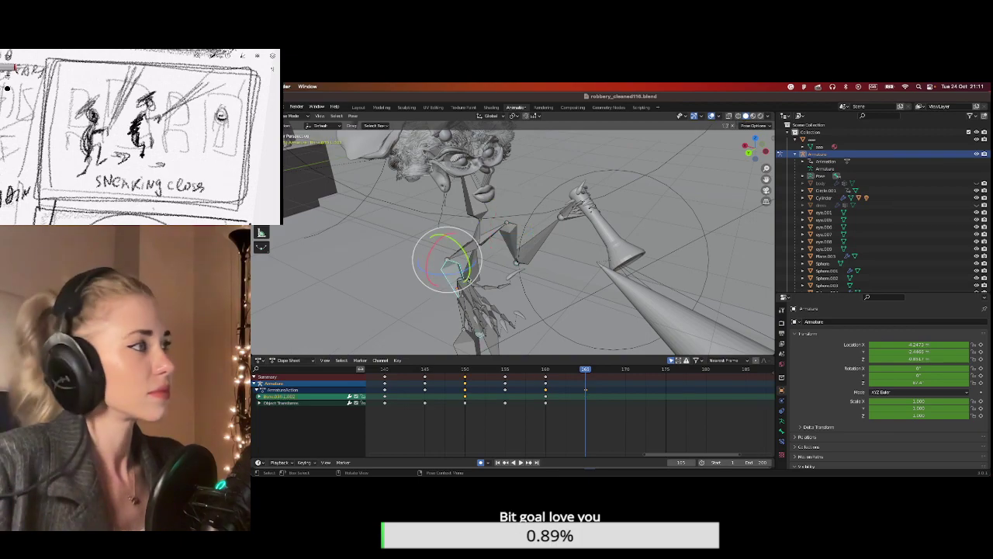
pyautogui.moveTo(463, 252); pyautogui.dragTo(466, 262)
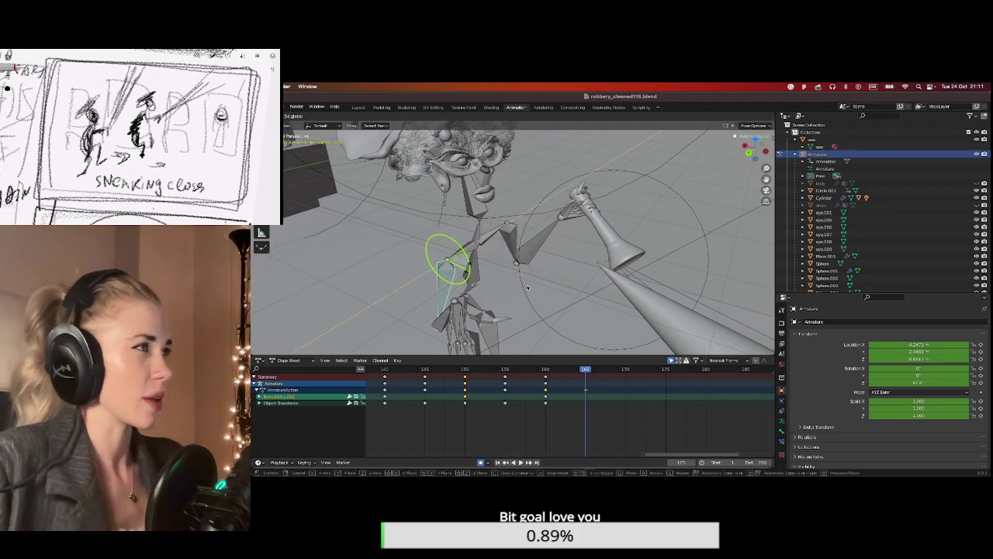
pyautogui.click(465, 262)
pyautogui.scroll(-4, 465, 262)
pyautogui.moveTo(465, 262); pyautogui.dragTo(541, 346, button='middle')
pyautogui.scroll(-3, 514, 404)
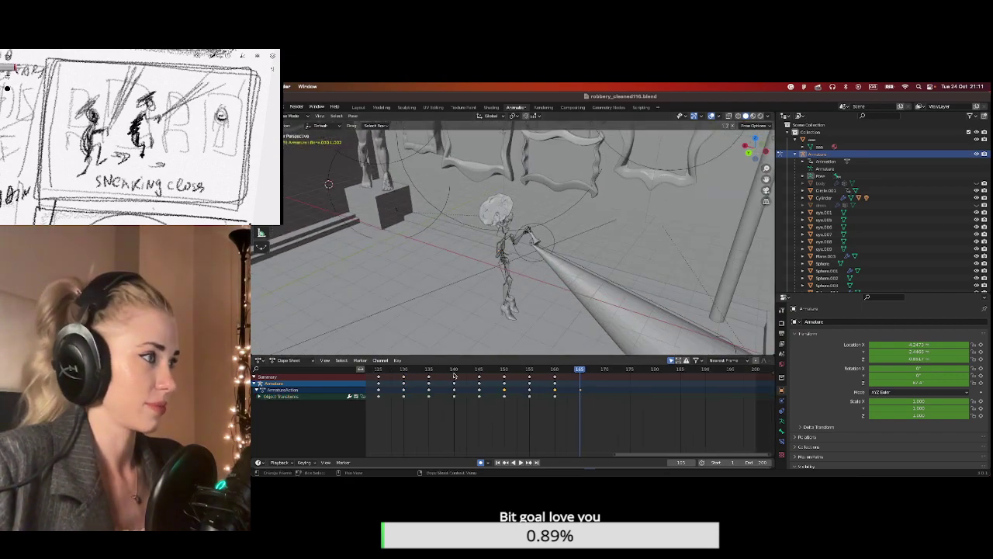
# Play the animation from about frame 119 to check the poses, then stop.
pyautogui.press('space')
pyautogui.click(404, 370)
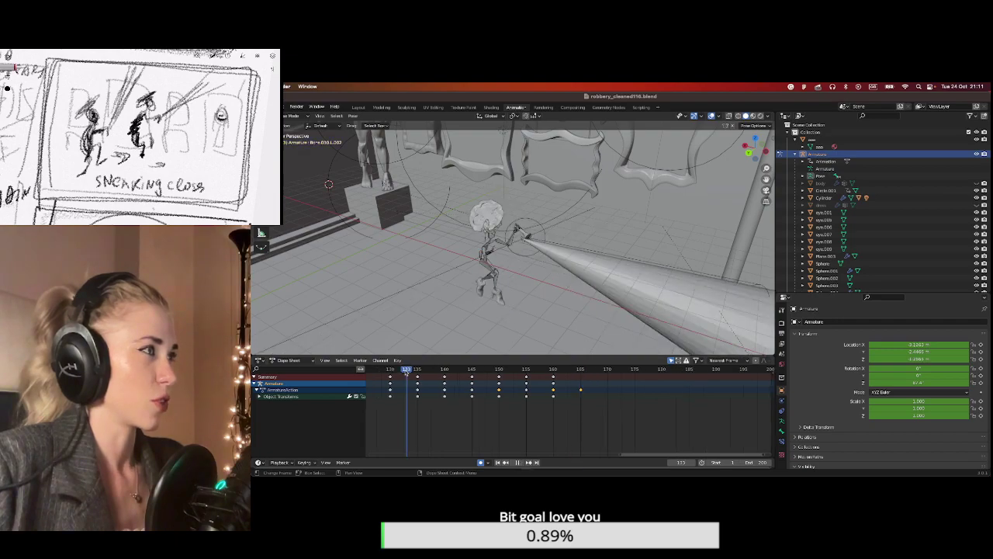
pyautogui.scroll(-2, 395, 372)
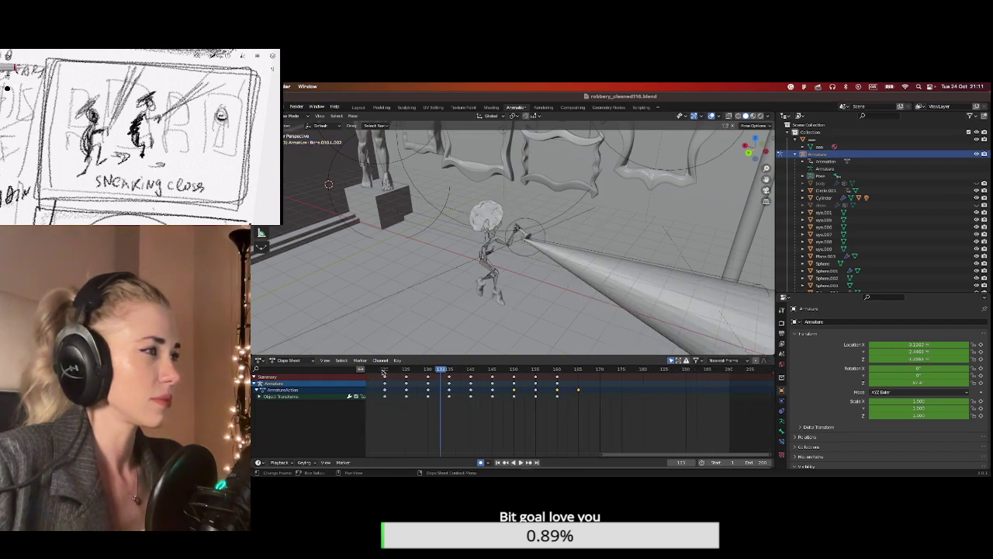
pyautogui.click(382, 370)
pyautogui.click(520, 462)
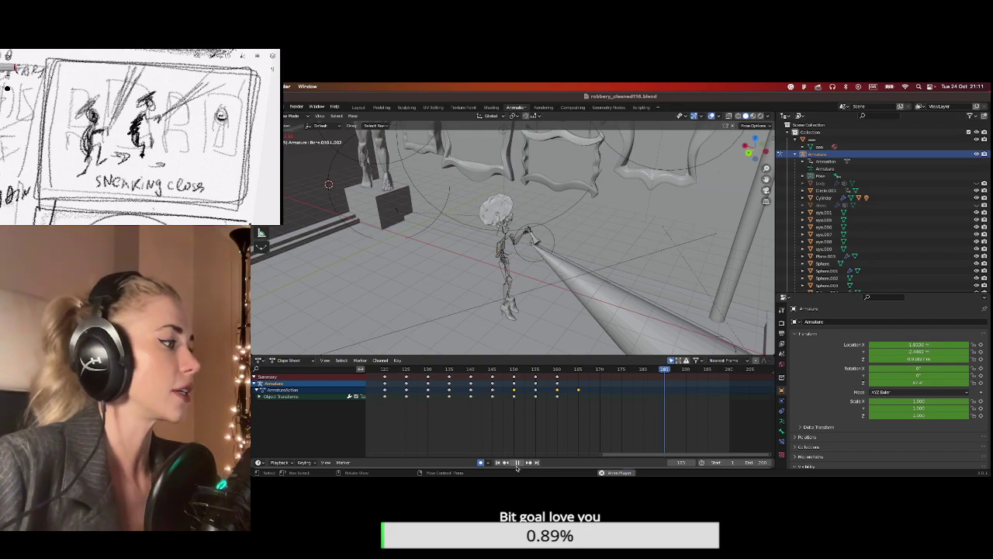
pyautogui.click(518, 463)
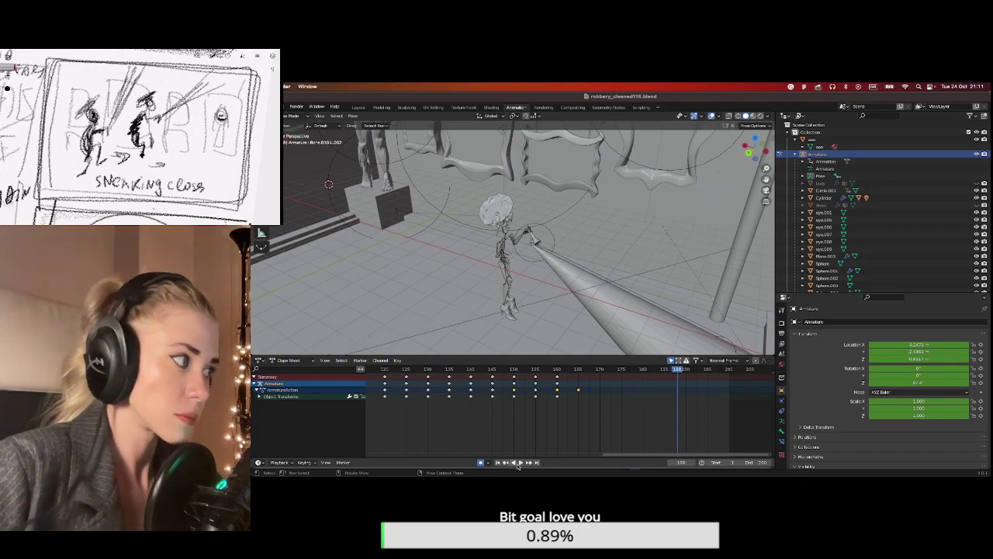
# Save robbery_cleaned116.blend and unhide the body mesh.
pyautogui.click(268, 106)
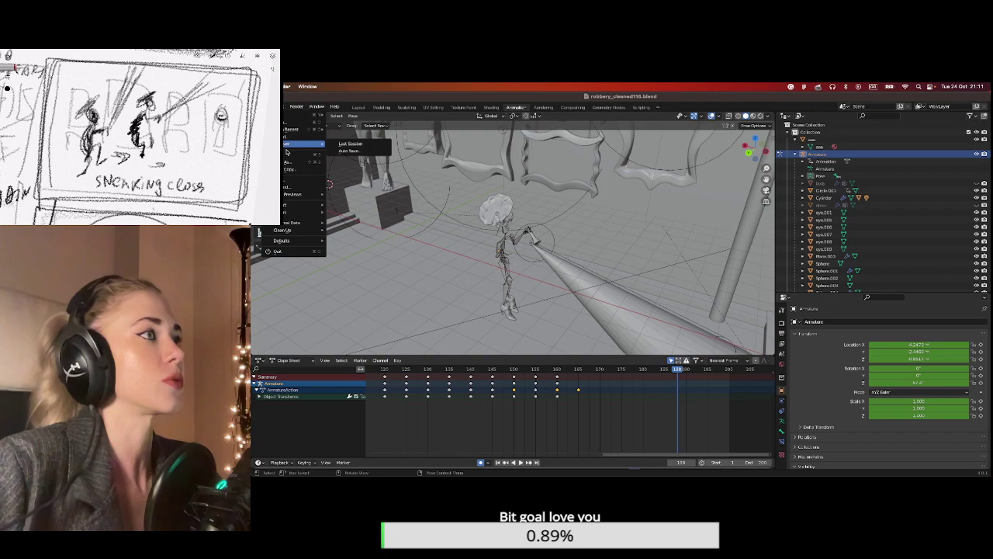
pyautogui.click(286, 155)
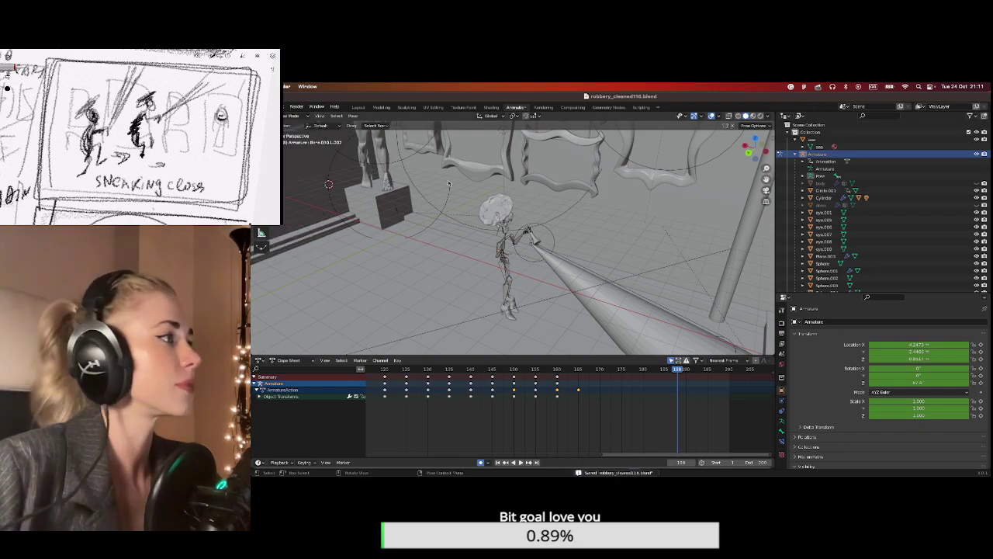
pyautogui.moveTo(521, 278); pyautogui.dragTo(509, 278, button='middle')
pyautogui.click(976, 184)
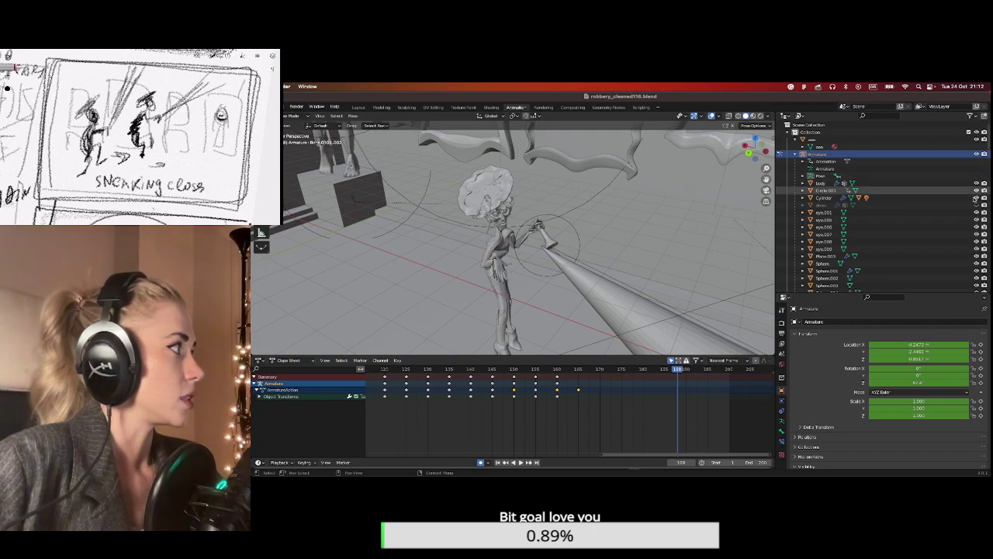
# Preview the scene in Rendered shading and go to frame 165.
pyautogui.moveTo(644, 203); pyautogui.dragTo(613, 204, button='middle')
pyautogui.click(761, 115)
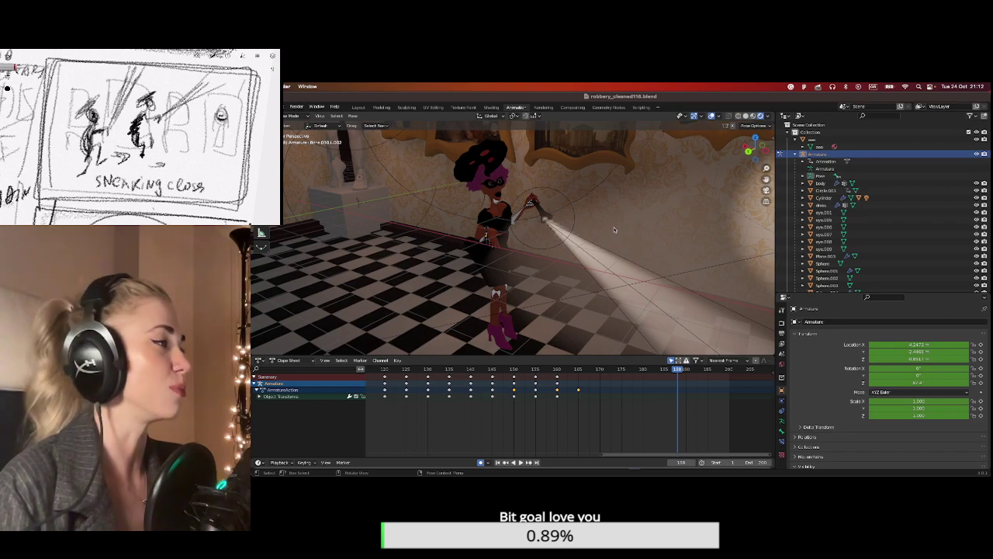
pyautogui.moveTo(602, 230); pyautogui.dragTo(572, 214, button='middle')
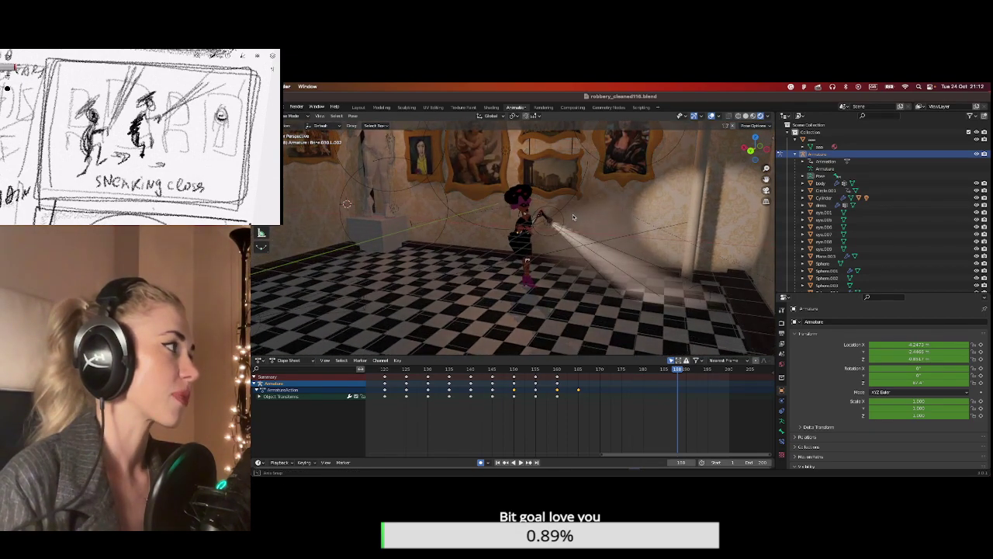
pyautogui.click(578, 370)
pyautogui.press('space')
# Hide the body and dress meshes and return to Solid shading.
pyautogui.scroll(3, 514, 245)
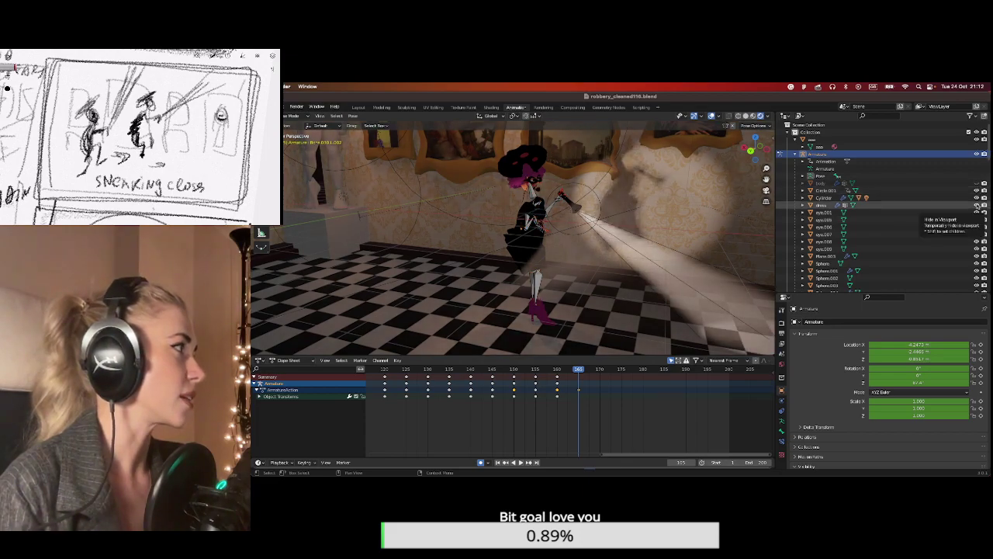
pyautogui.click(976, 204)
pyautogui.click(976, 183)
pyautogui.click(746, 116)
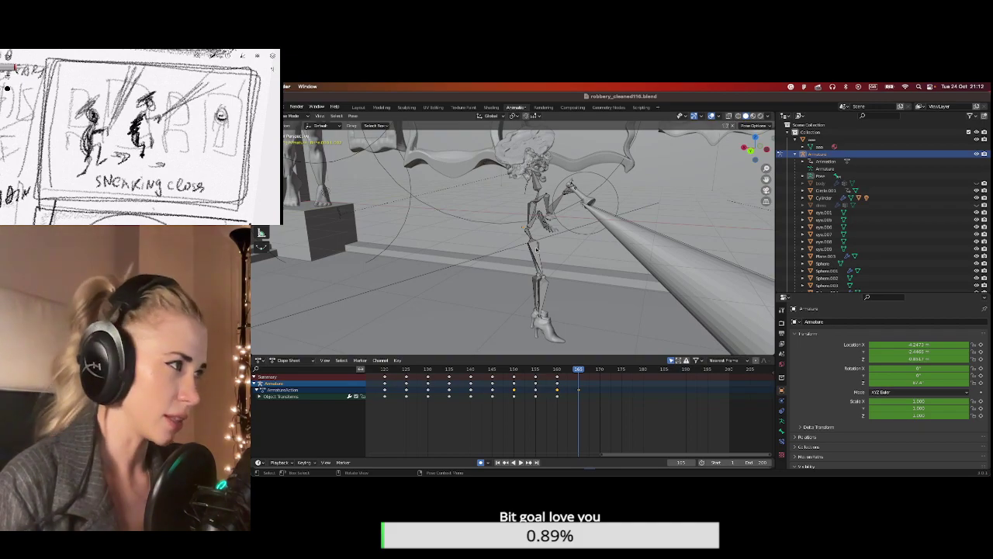
# At frame 170, rotate Bone.032.L into a new pose.
pyautogui.click(535, 248)
pyautogui.scroll(2, 598, 402)
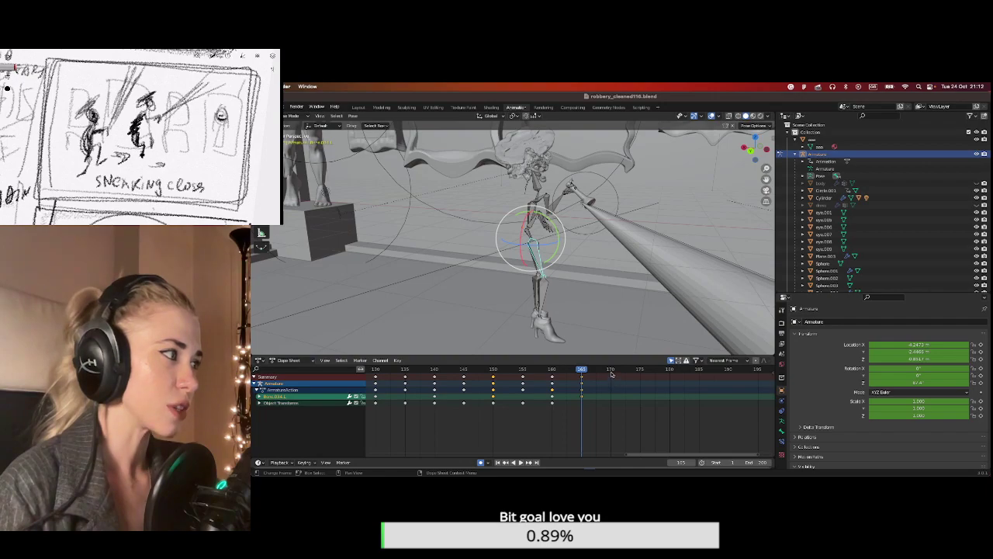
pyautogui.click(611, 370)
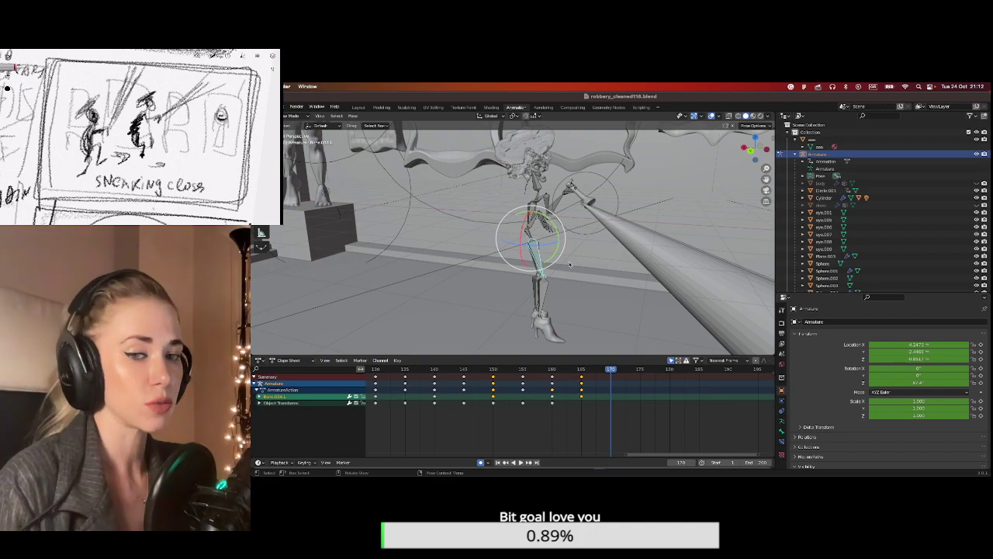
pyautogui.moveTo(743, 185); pyautogui.dragTo(559, 267, button='middle')
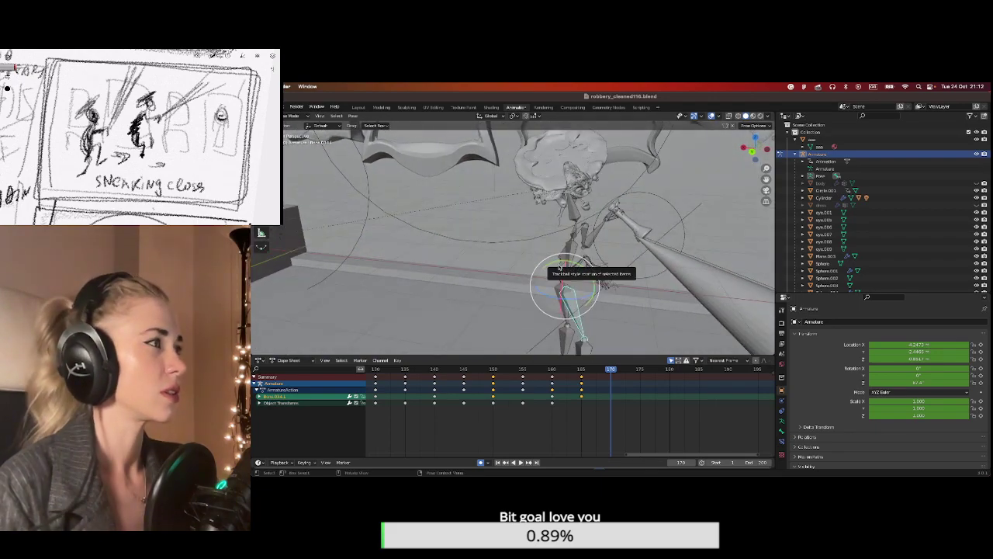
pyautogui.click(558, 267)
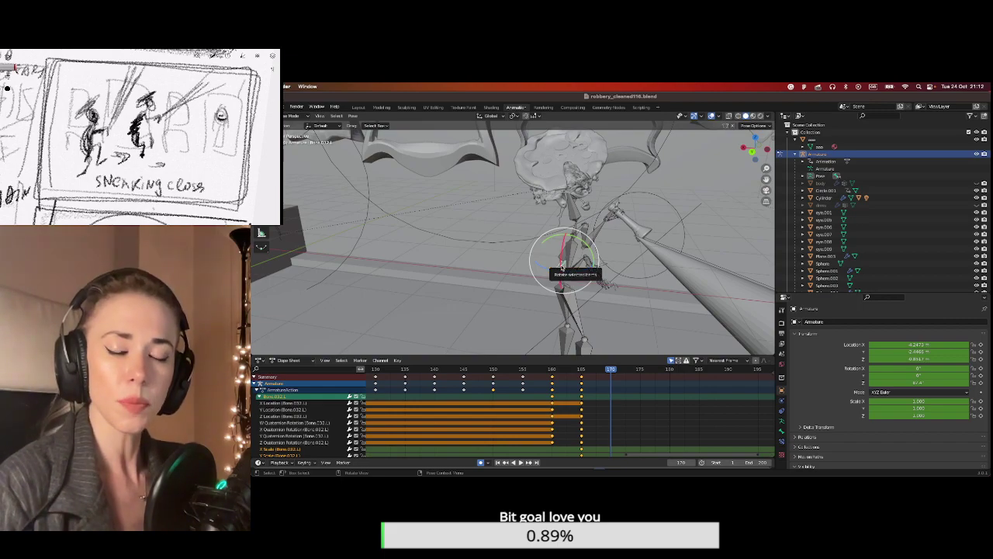
pyautogui.moveTo(569, 268); pyautogui.dragTo(552, 268)
pyautogui.moveTo(552, 268); pyautogui.dragTo(551, 279, button='middle')
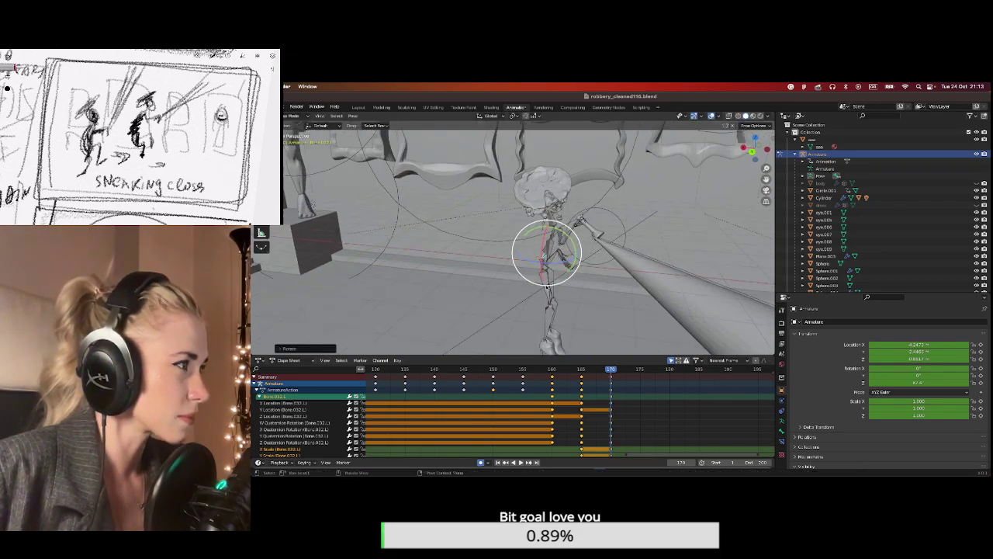
# Rotate Bone.034.L and a lower leg bone at frame 170.
pyautogui.click(548, 288)
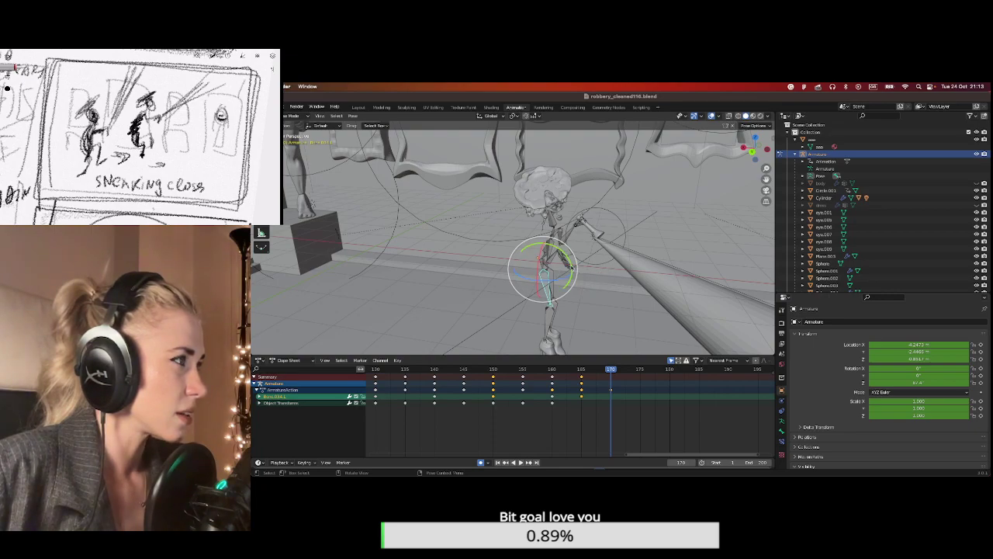
pyautogui.press('r')
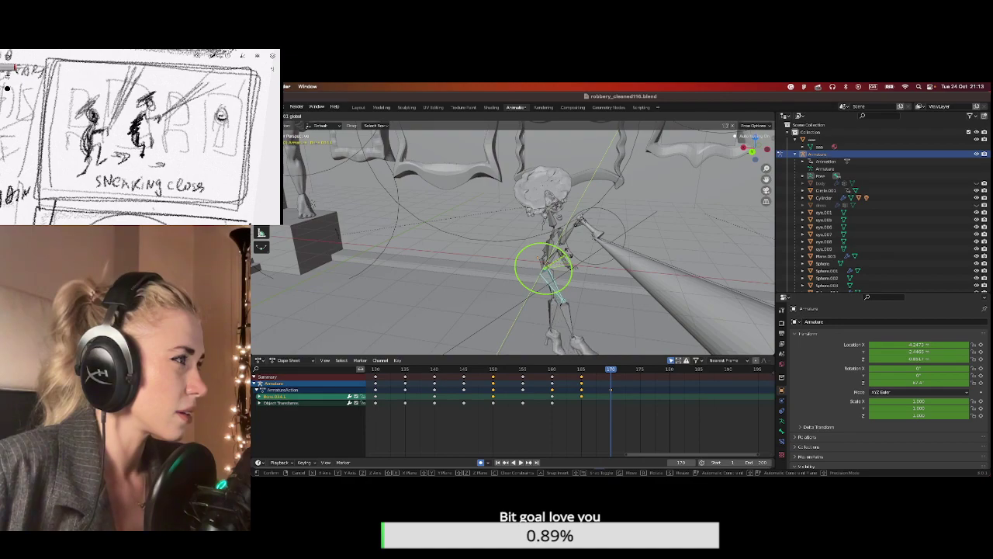
pyautogui.click(571, 317)
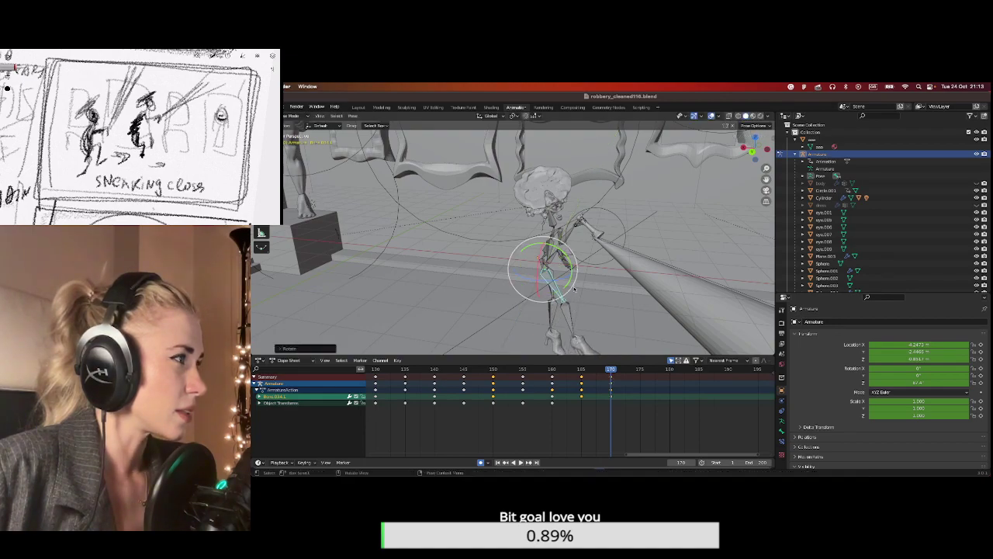
pyautogui.click(574, 289)
pyautogui.press('r')
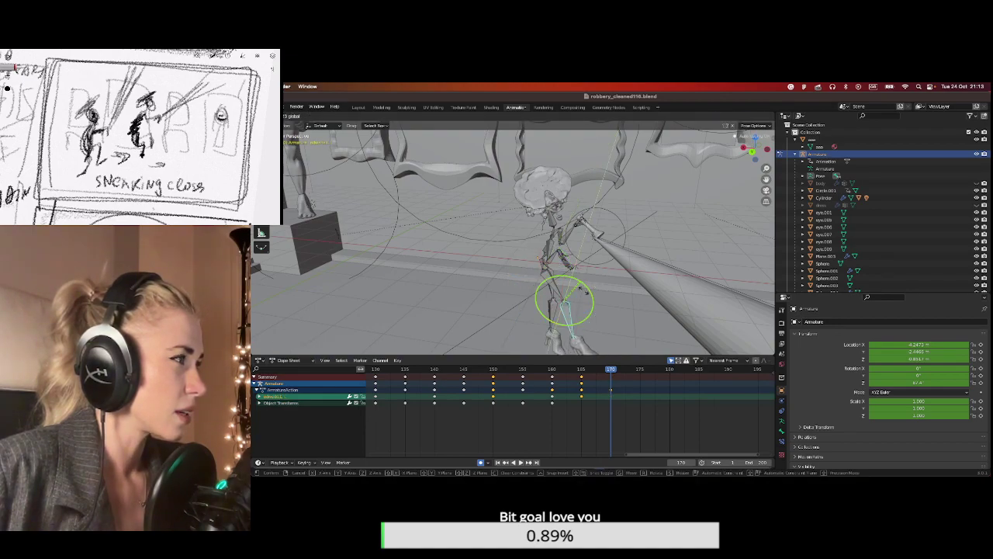
pyautogui.press('Return')
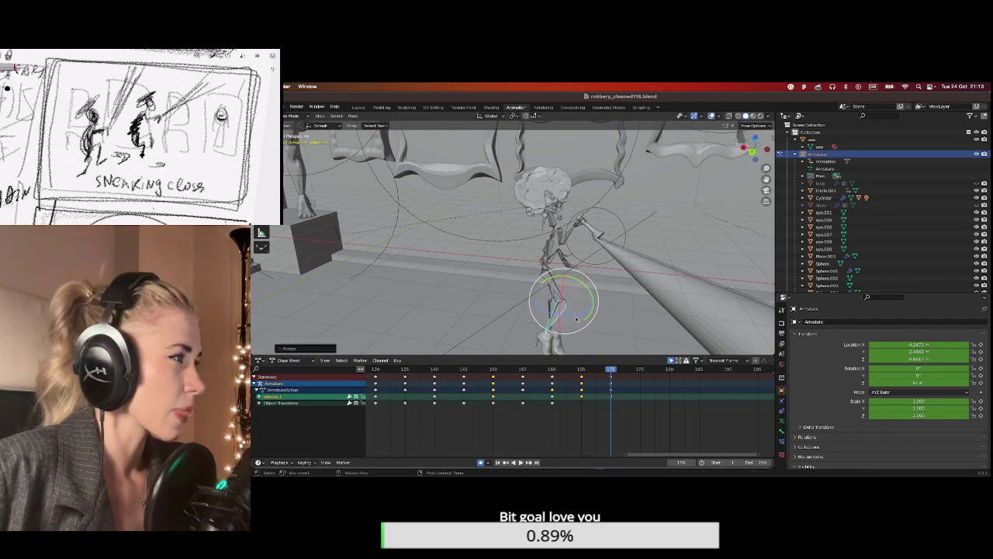
# Trackball-rotate the upper leg bone freely.
pyautogui.click(553, 284)
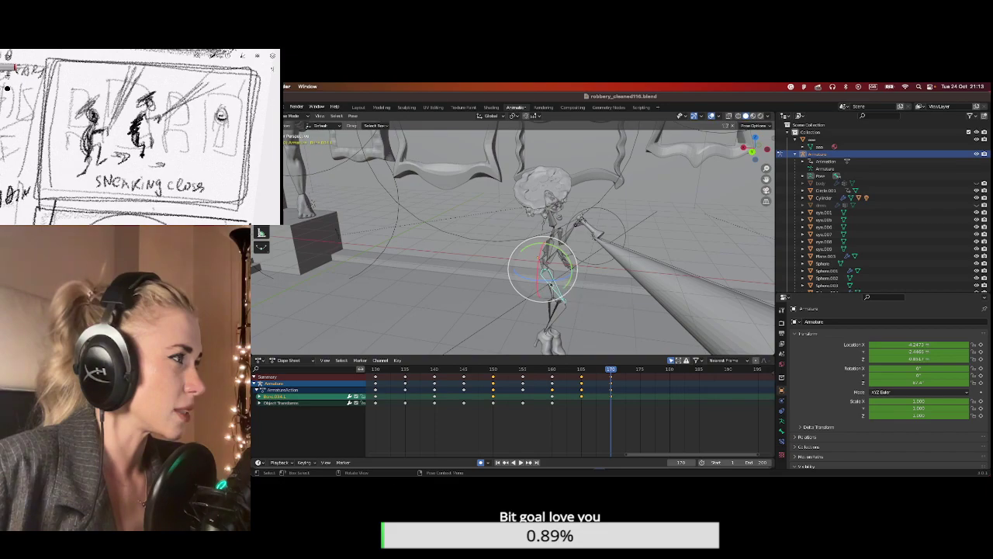
pyautogui.press('r')
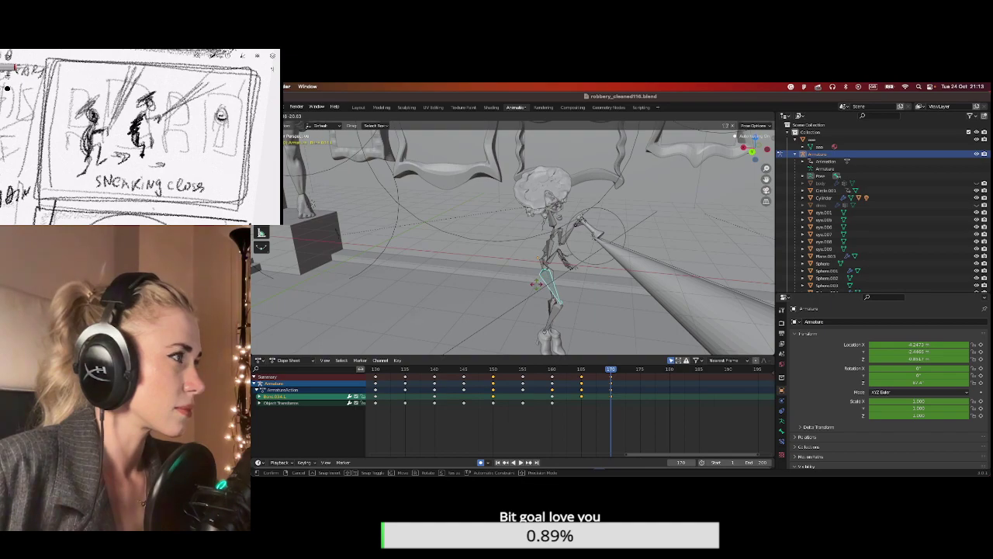
pyautogui.click(532, 284)
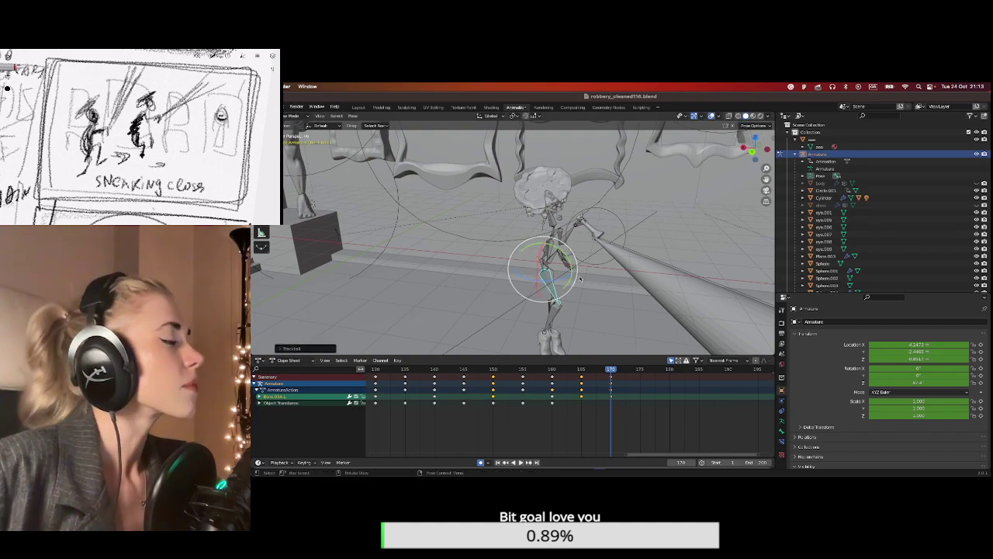
pyautogui.moveTo(531, 284); pyautogui.dragTo(578, 263, button='middle')
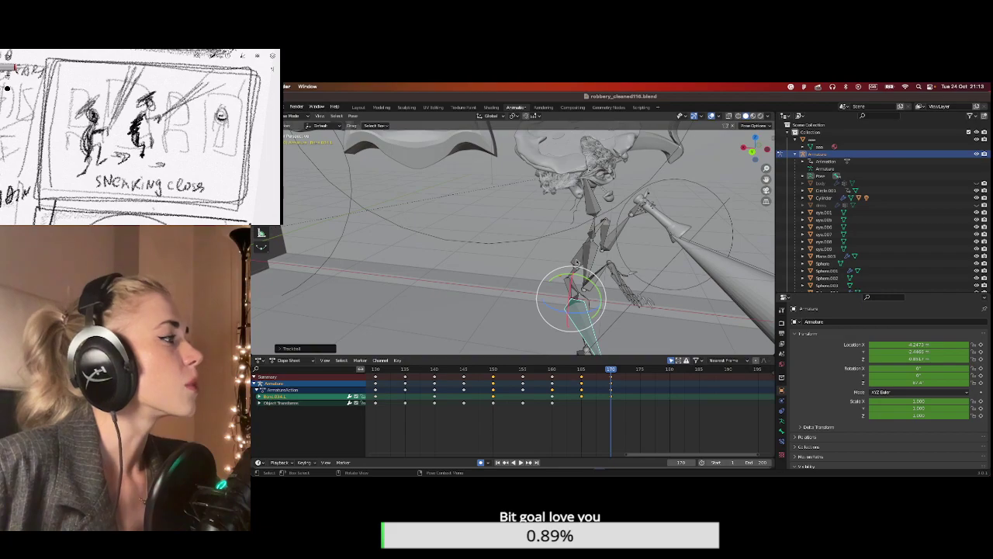
# Rotate the arm bone Bone.032.L.001 around the Z axis, then go to frame 175.
pyautogui.click(578, 273)
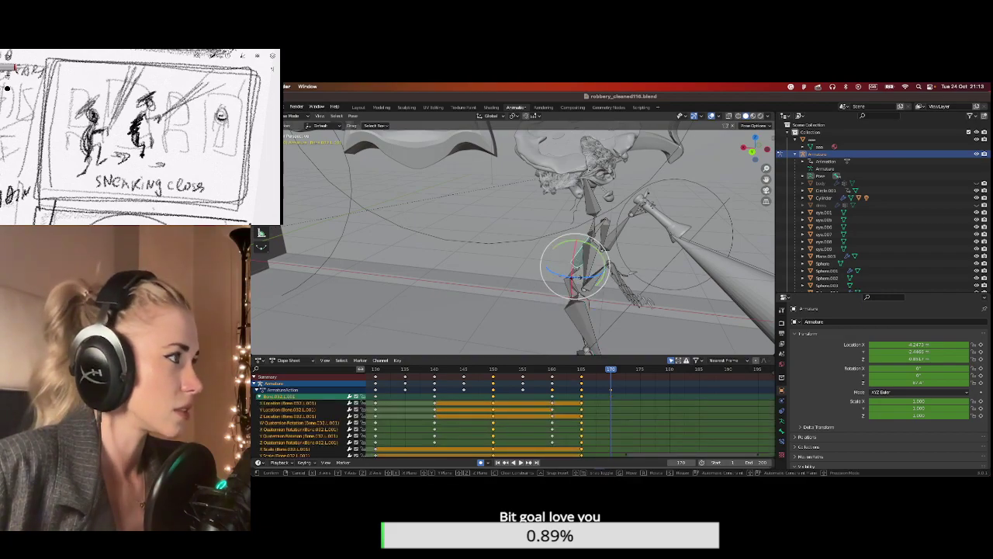
pyautogui.press('r')
pyautogui.press('z')
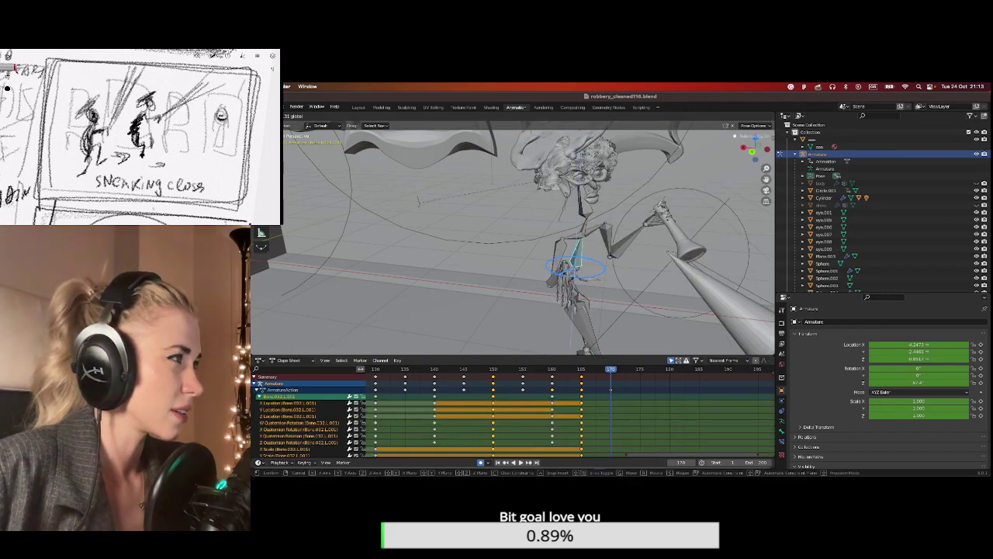
pyautogui.click(741, 215)
pyautogui.moveTo(741, 216); pyautogui.dragTo(638, 314, button='middle')
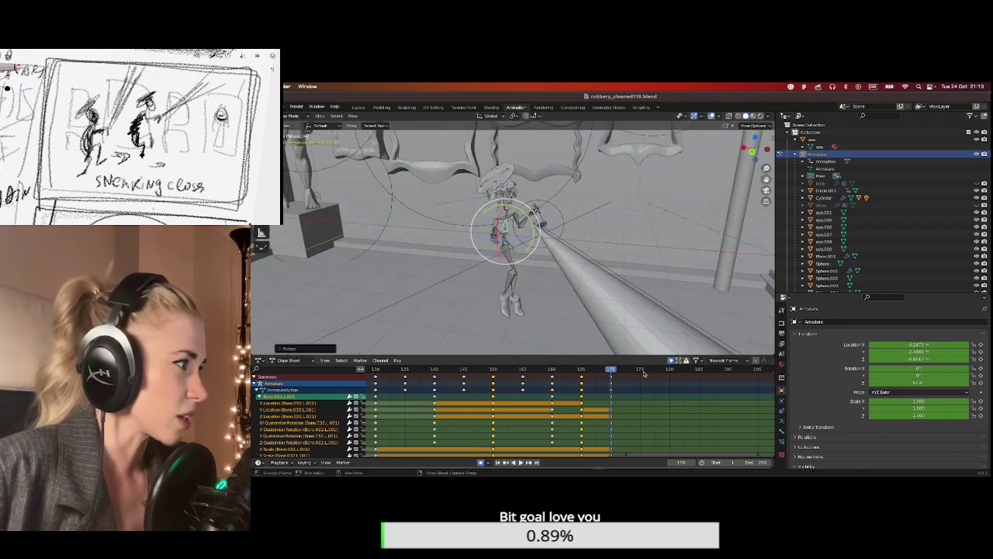
pyautogui.click(641, 370)
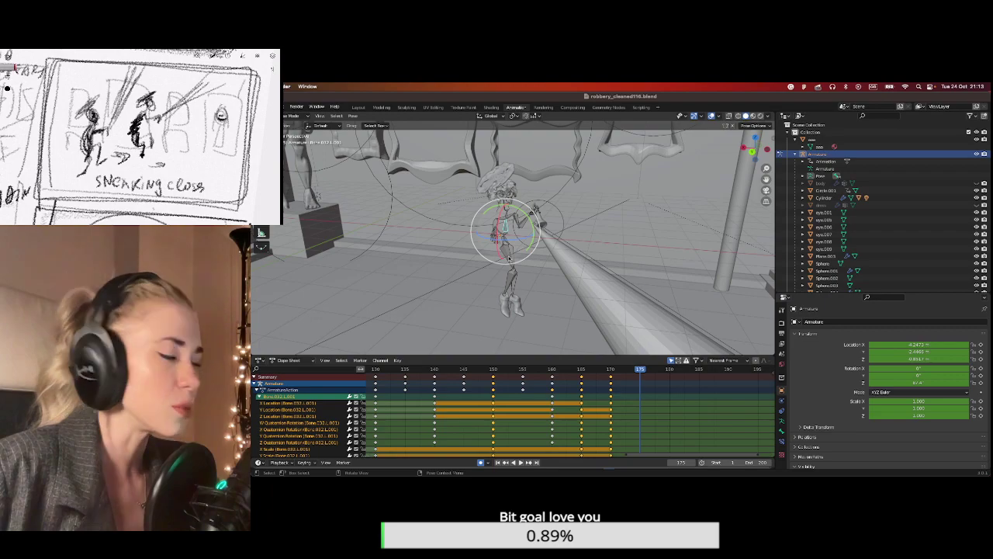
# Move the hip bone to a new position at frame 175.
pyautogui.click(508, 259)
pyautogui.scroll(2, 509, 263)
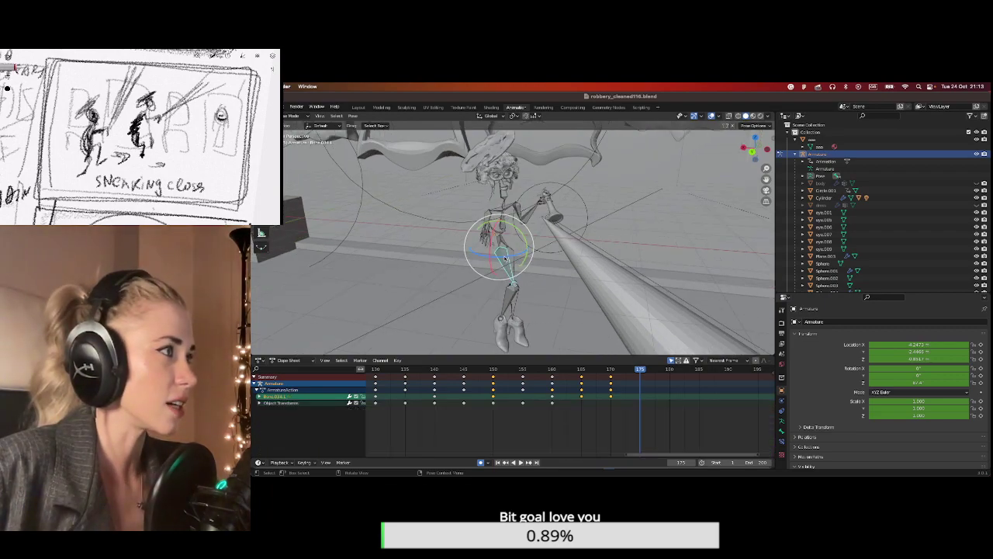
pyautogui.press('g')
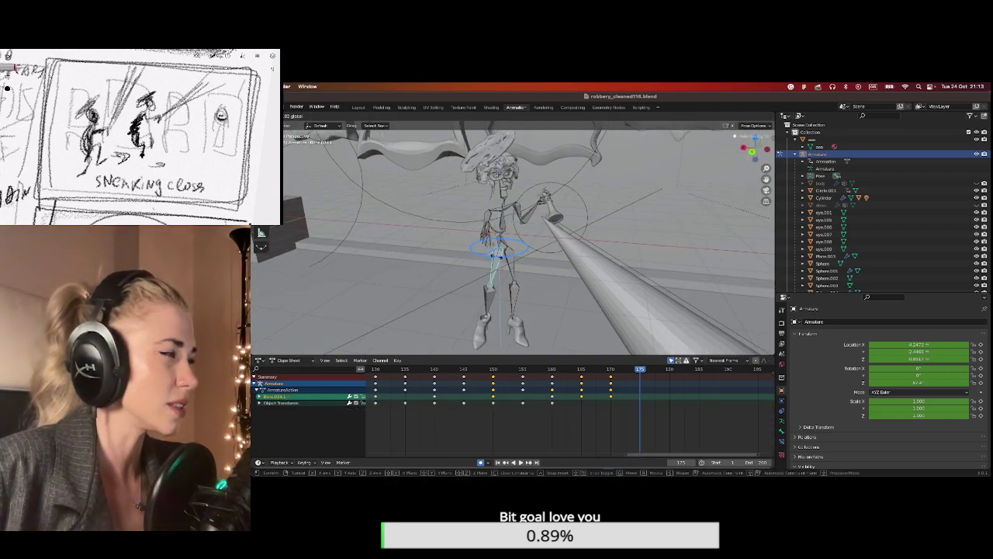
pyautogui.click(500, 260)
pyautogui.moveTo(512, 264); pyautogui.dragTo(611, 288, button='middle')
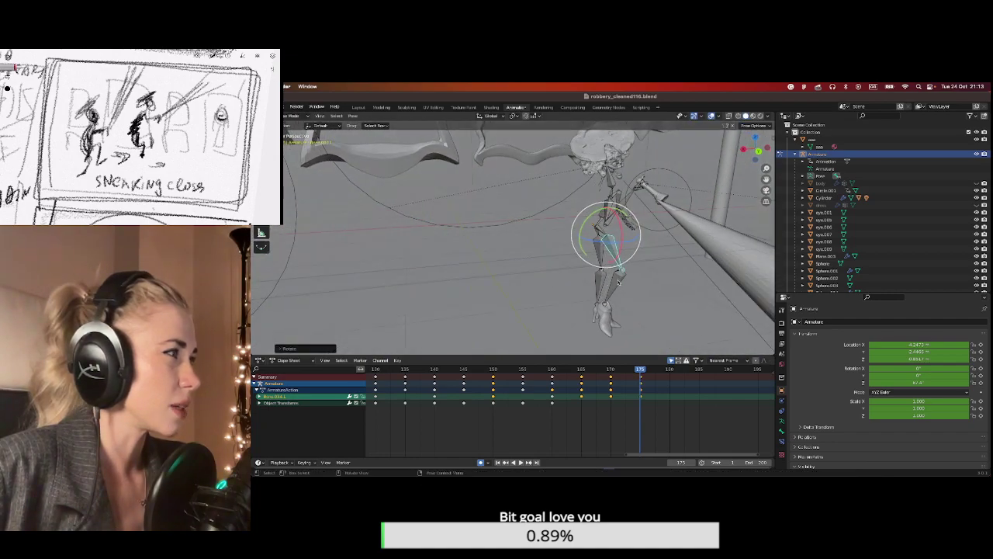
# Rotate a leg bone around the Z axis, then around the X axis.
pyautogui.click(623, 249)
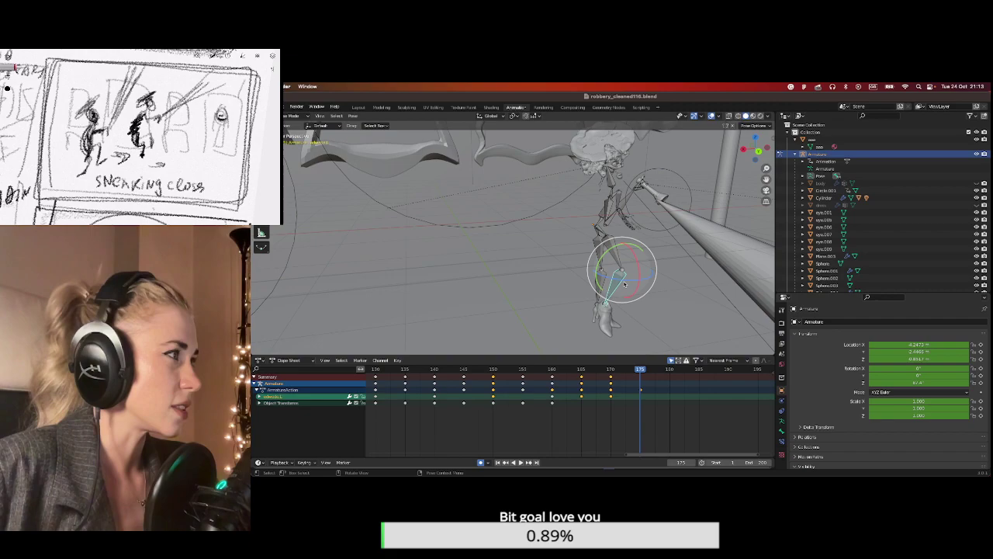
pyautogui.press('r')
pyautogui.press('z')
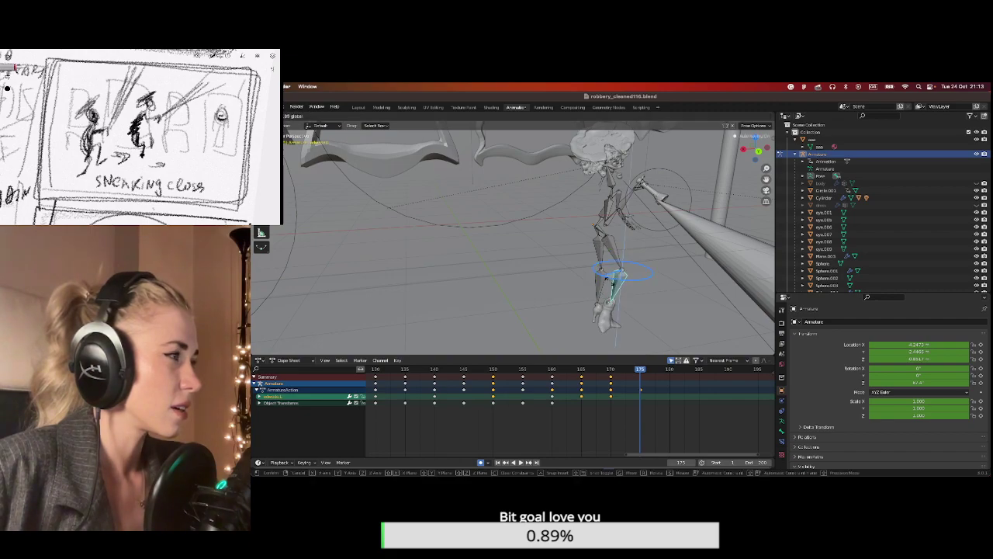
pyautogui.click(634, 267)
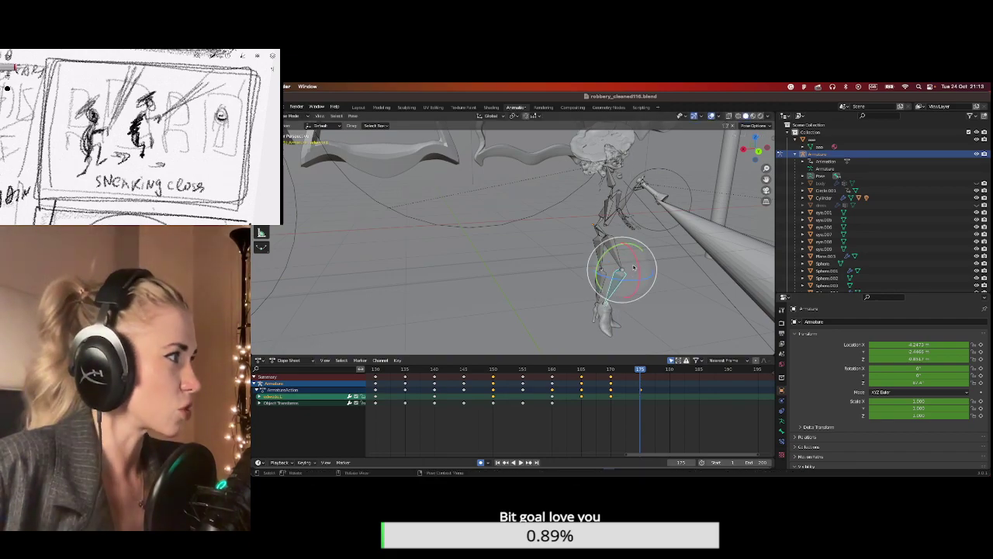
pyautogui.press('r')
pyautogui.press('x')
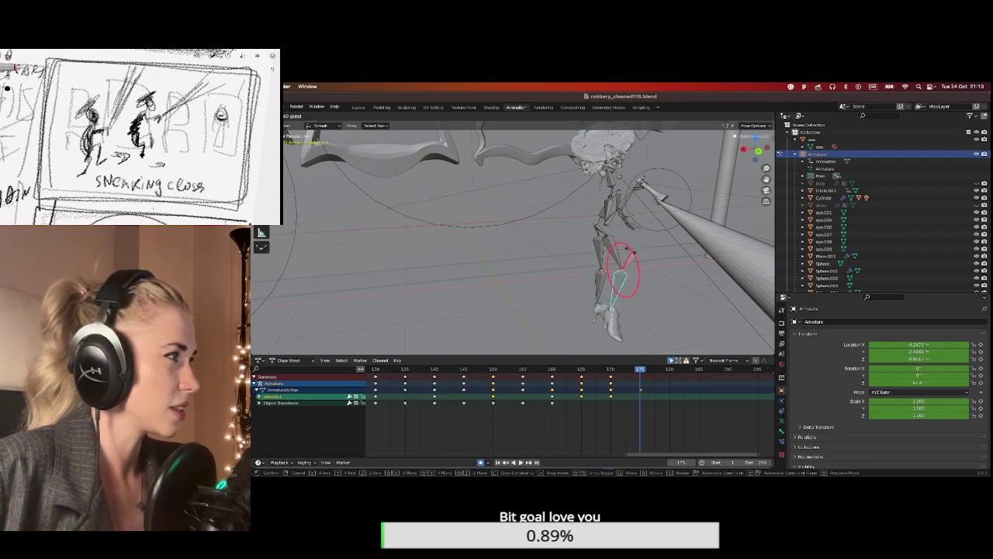
pyautogui.click(634, 256)
pyautogui.moveTo(634, 256); pyautogui.dragTo(685, 249, button='middle')
# Rotate another leg bone at frame 175, then jump back to frame 170.
pyautogui.click(641, 261)
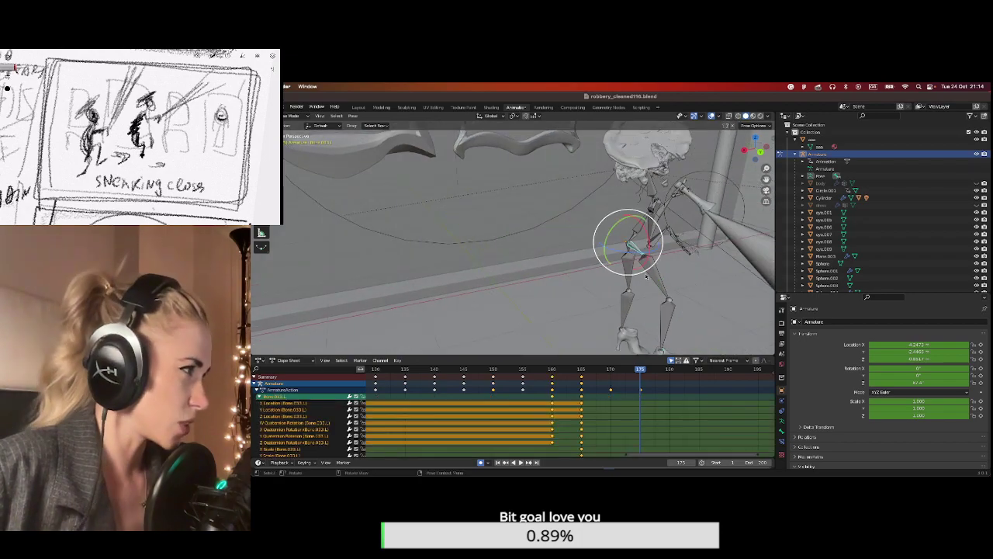
pyautogui.press('r')
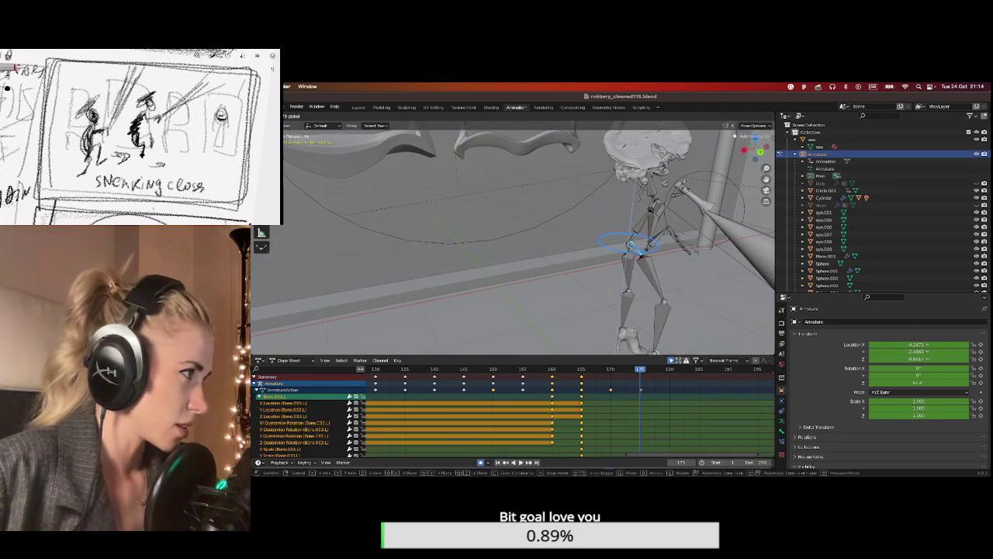
pyautogui.press('Return')
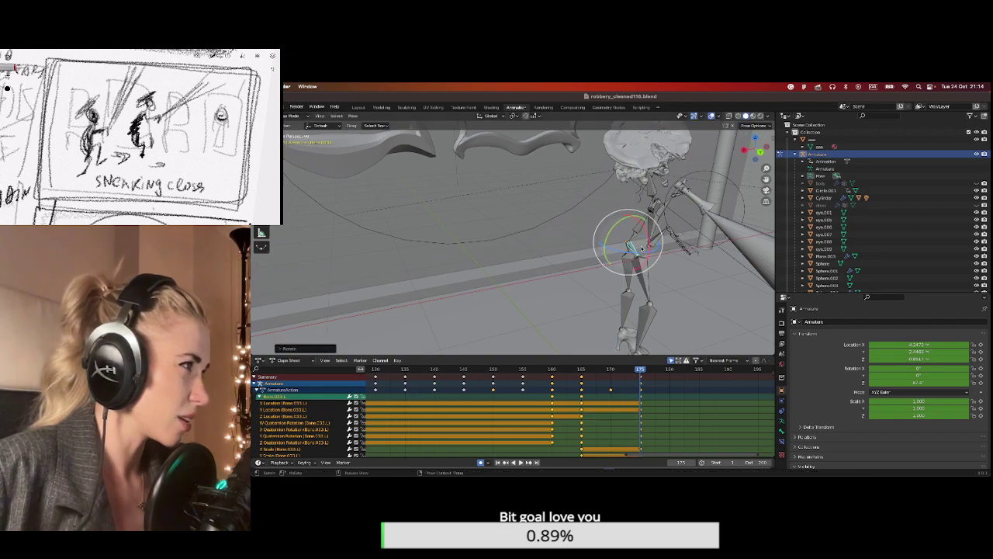
pyautogui.moveTo(643, 233); pyautogui.dragTo(643, 235)
pyautogui.moveTo(644, 235); pyautogui.dragTo(606, 239, button='middle')
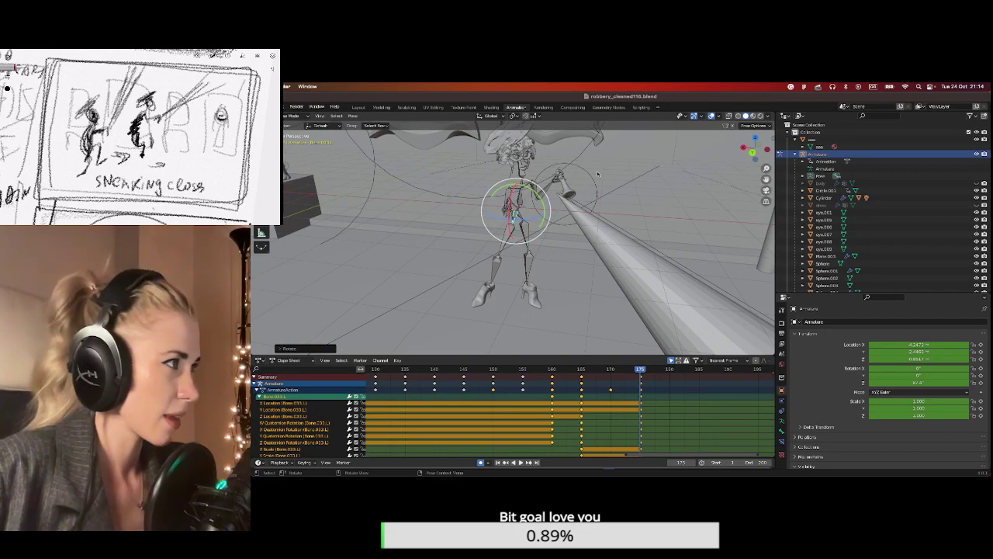
pyautogui.moveTo(767, 190); pyautogui.dragTo(667, 203, button='middle')
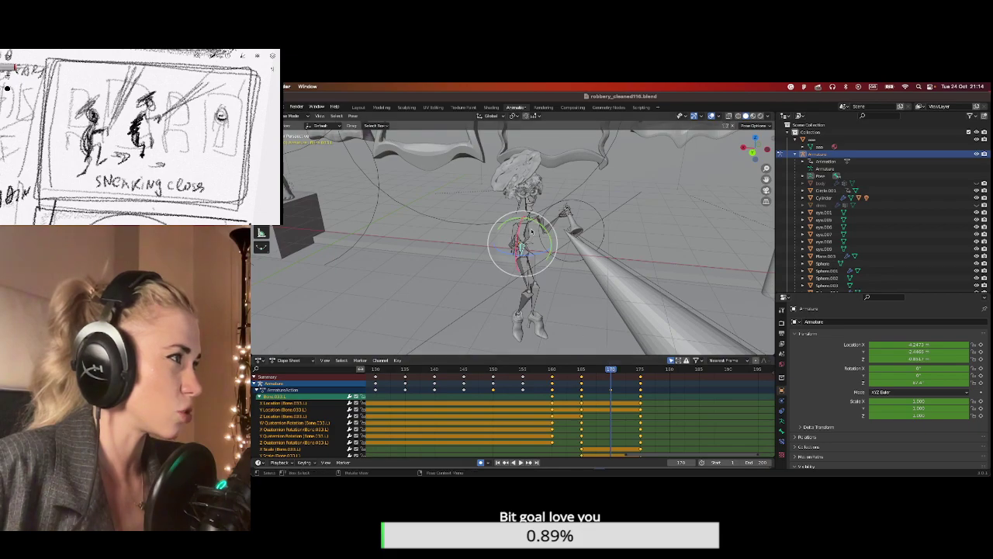
pyautogui.click(611, 369)
# At frame 170, rotate the arm bone near the hand three times, once locked to Z.
pyautogui.moveTo(559, 256); pyautogui.dragTo(621, 250, button='middle')
pyautogui.click(539, 253)
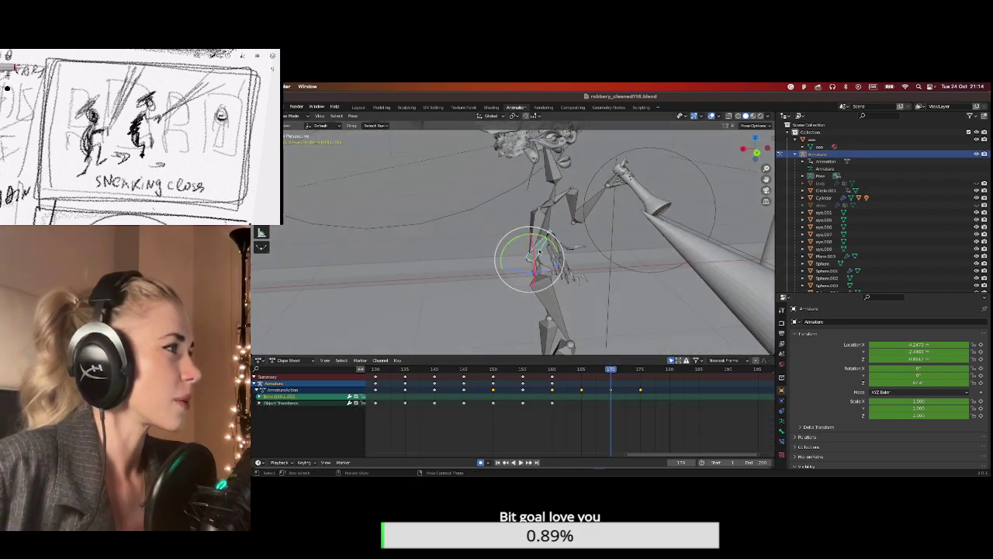
pyautogui.press('r')
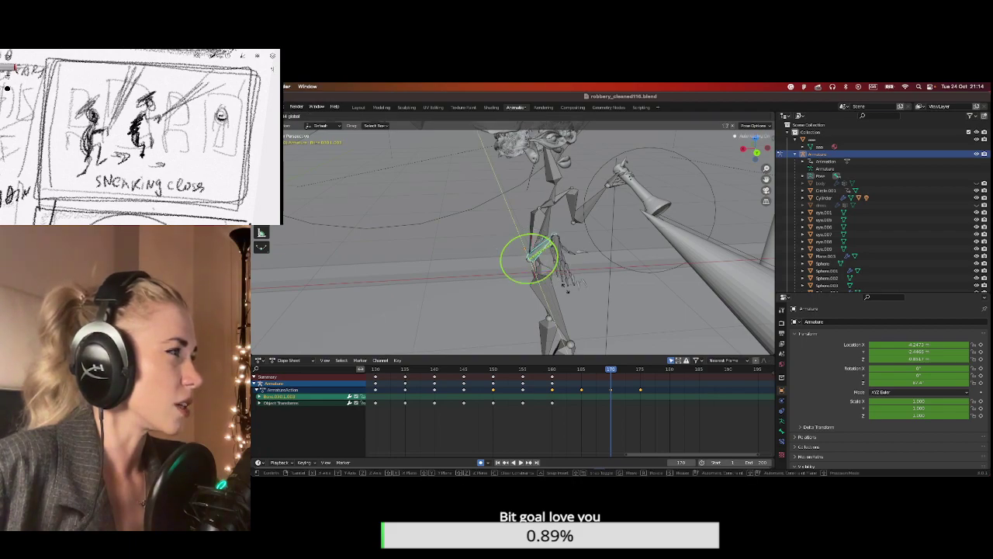
pyautogui.click(537, 275)
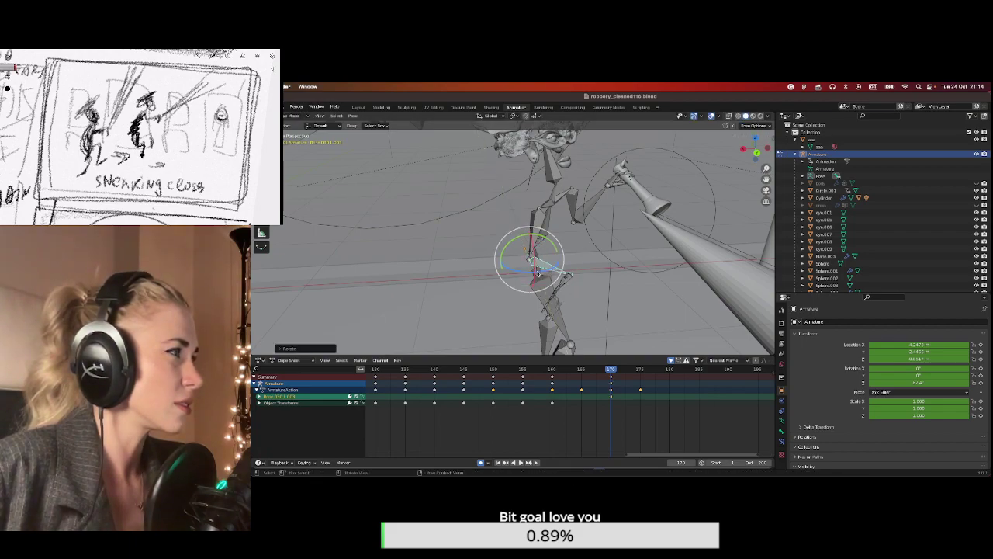
pyautogui.press('r')
pyautogui.press('z')
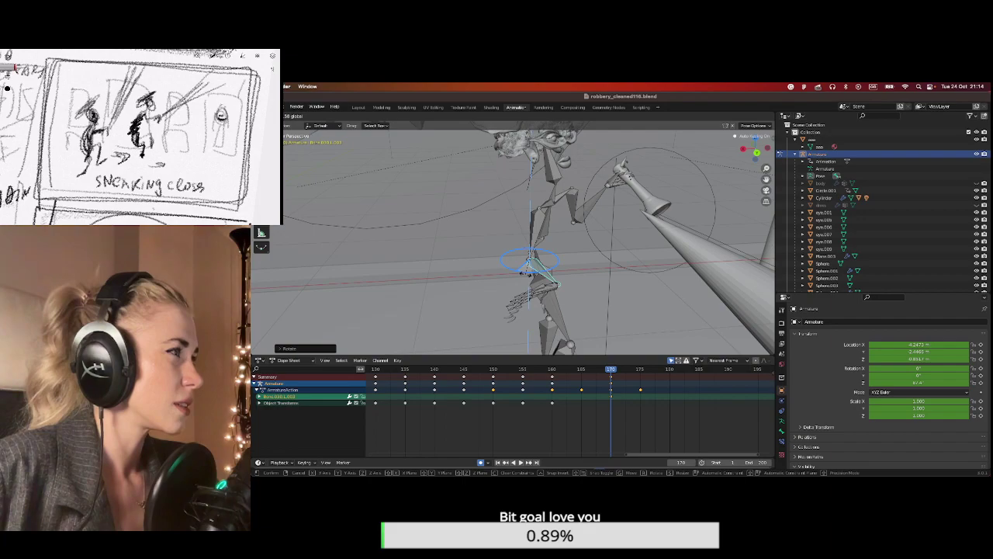
pyautogui.click(572, 278)
pyautogui.moveTo(572, 277); pyautogui.dragTo(515, 262, button='middle')
pyautogui.press('r')
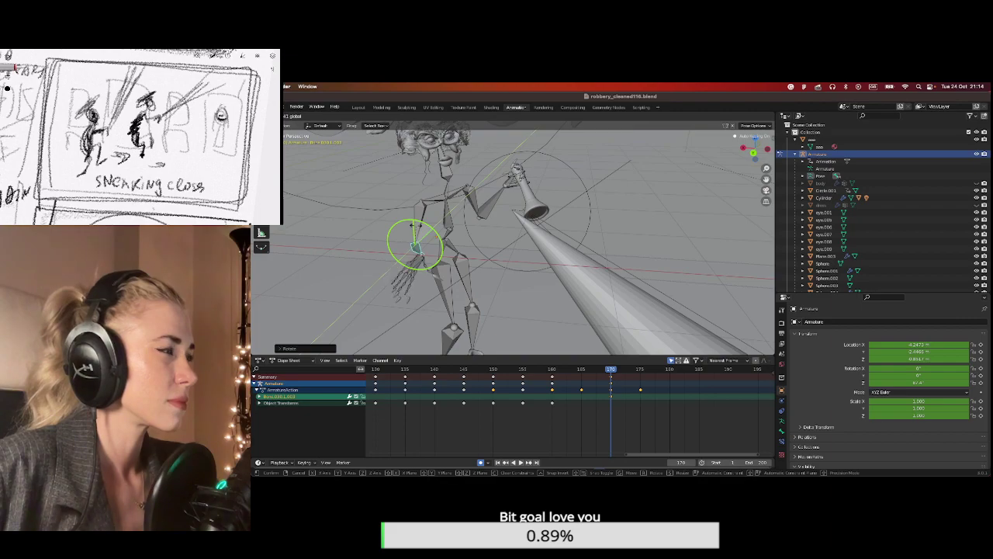
pyautogui.click(436, 232)
# Rotate a second arm bone to refine the frame-170 pose.
pyautogui.moveTo(436, 231); pyautogui.dragTo(514, 246, button='middle')
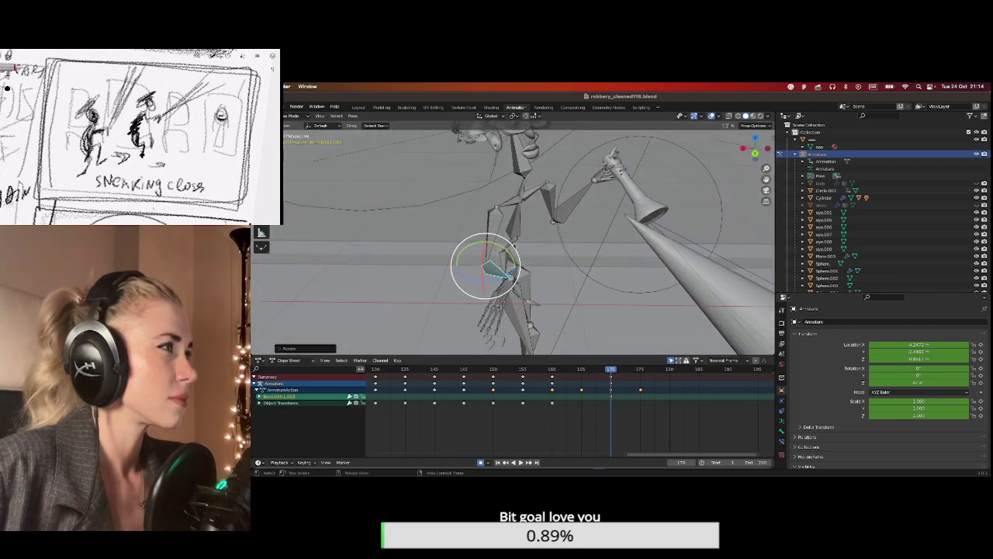
pyautogui.click(495, 240)
pyautogui.moveTo(501, 218); pyautogui.dragTo(510, 218)
pyautogui.press('r')
pyautogui.click(551, 254)
pyautogui.moveTo(552, 254); pyautogui.dragTo(617, 262, button='middle')
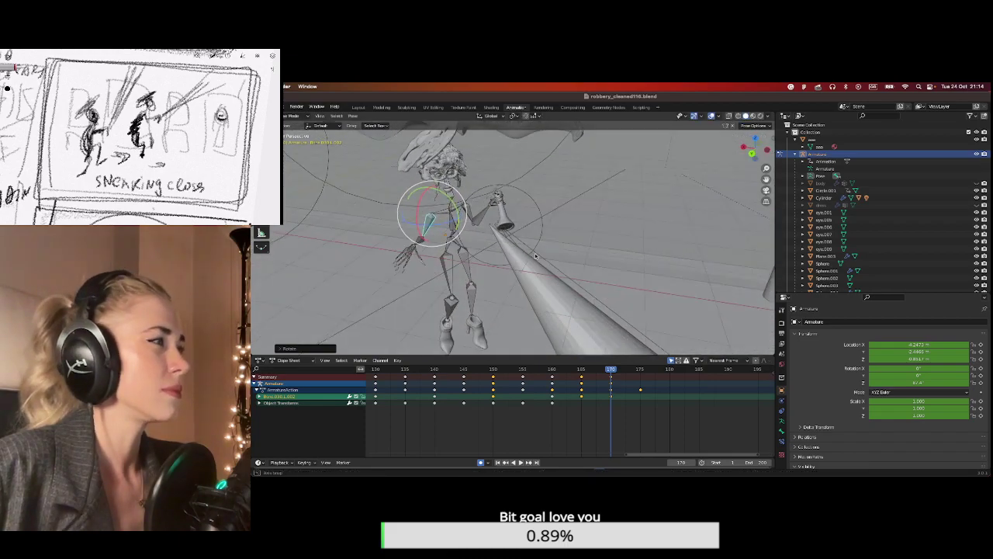
pyautogui.click(640, 368)
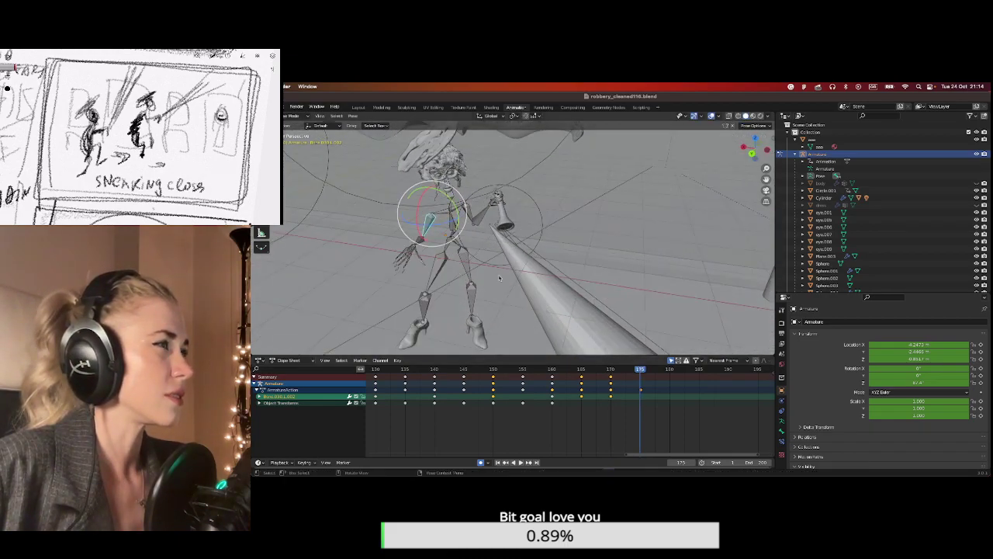
# Rotate the forearm bone into a new pose at frame 175.
pyautogui.scroll(5, 694, 185)
pyautogui.moveTo(756, 181); pyautogui.dragTo(547, 239, button='middle')
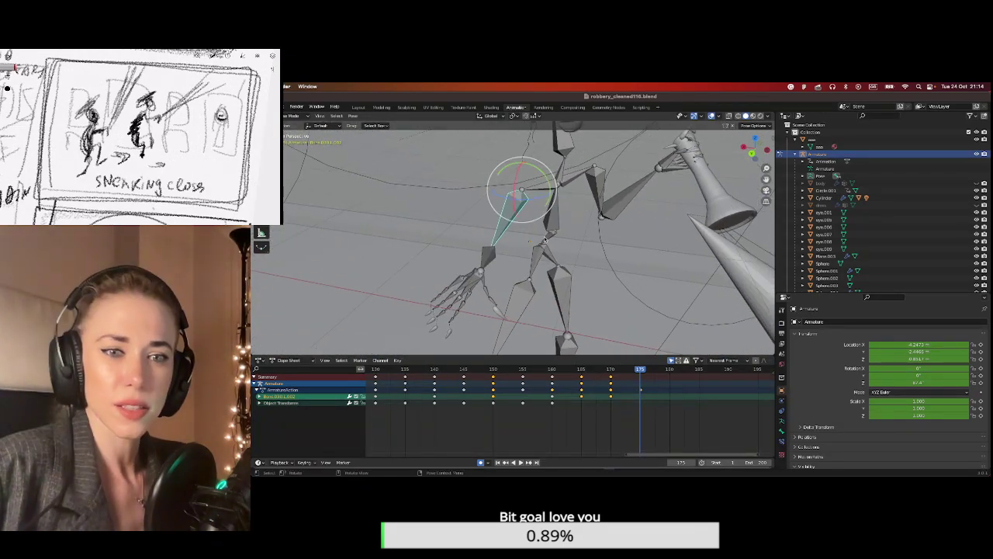
pyautogui.click(487, 256)
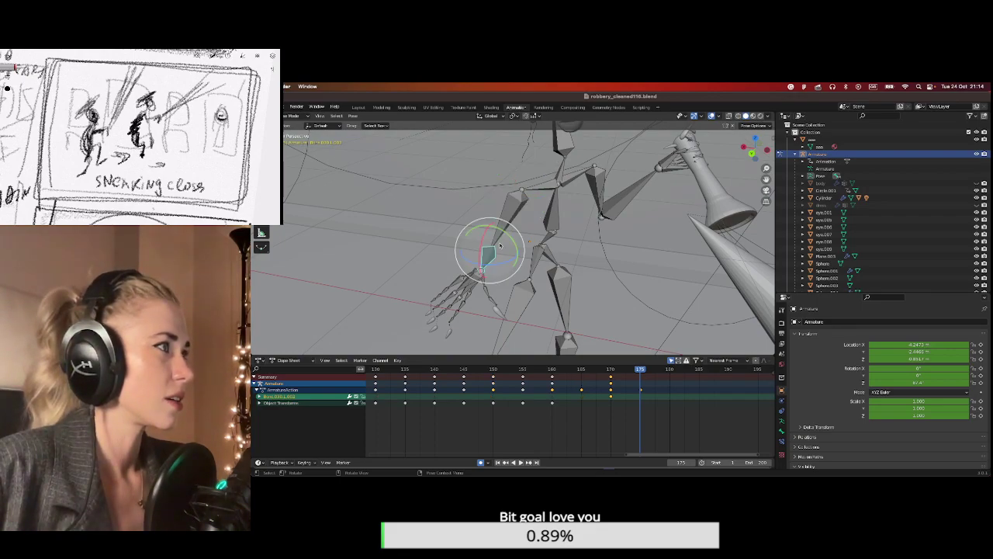
pyautogui.press('r')
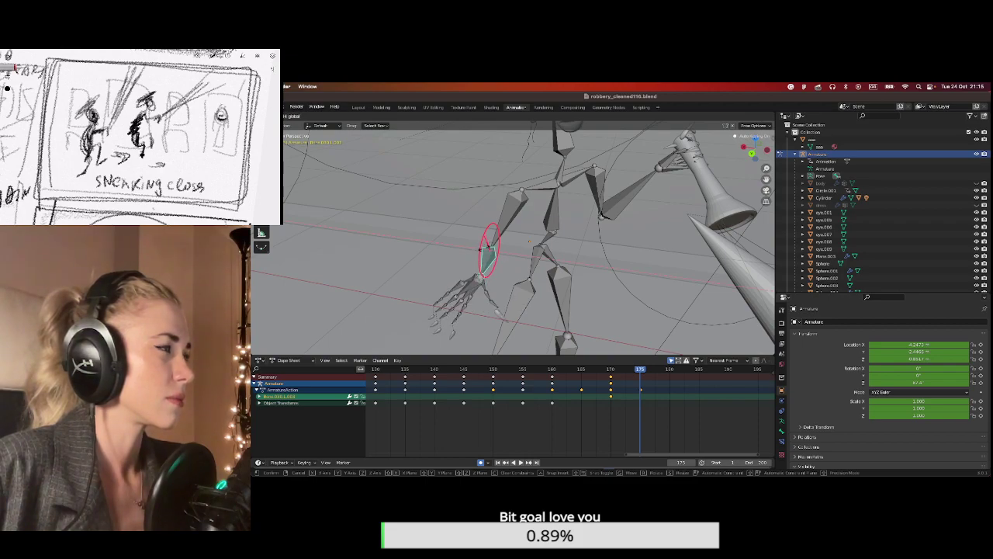
pyautogui.click(483, 250)
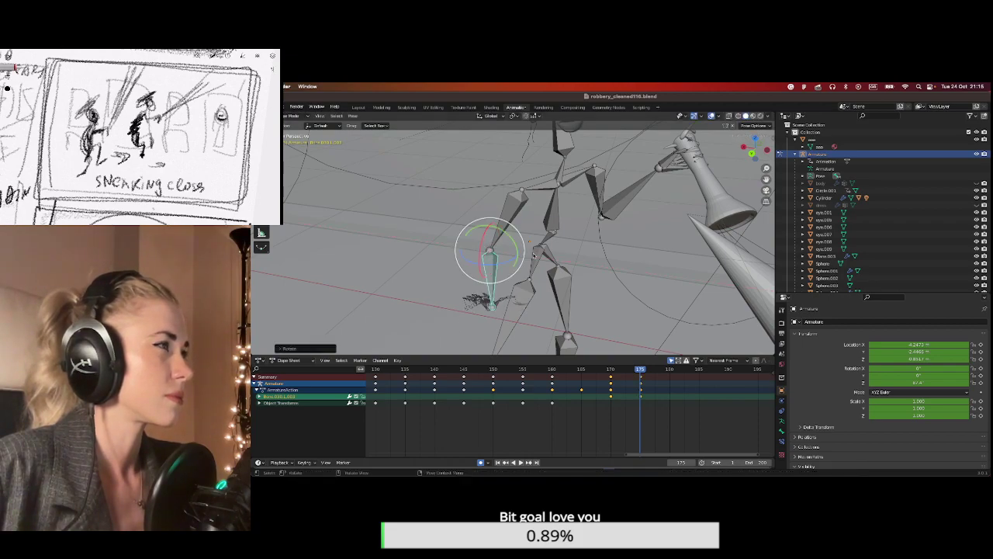
# At frame 170, swing the upper arm and horn upward.
pyautogui.hotkey('alt', 'a')
pyautogui.press('KP_Divide')
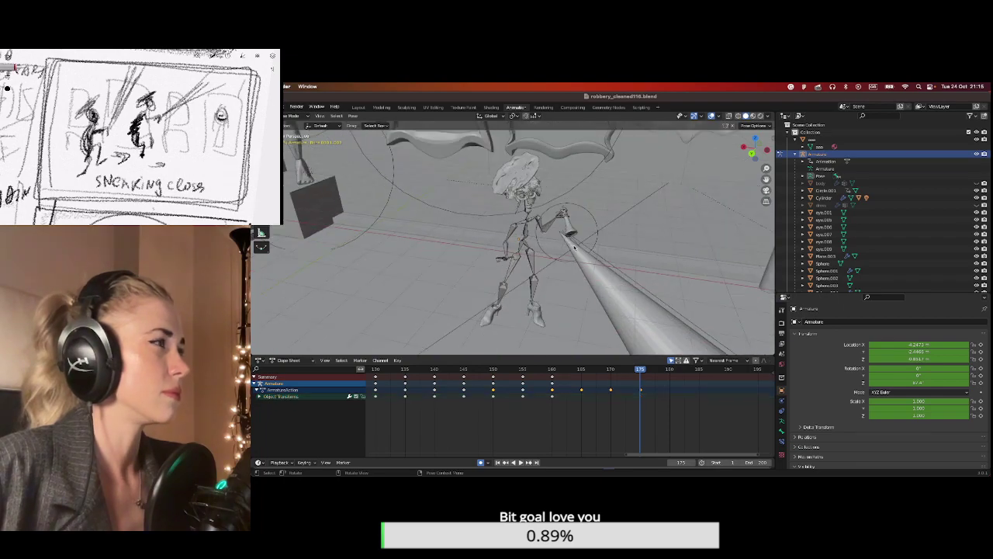
pyautogui.scroll(-10, 550, 233)
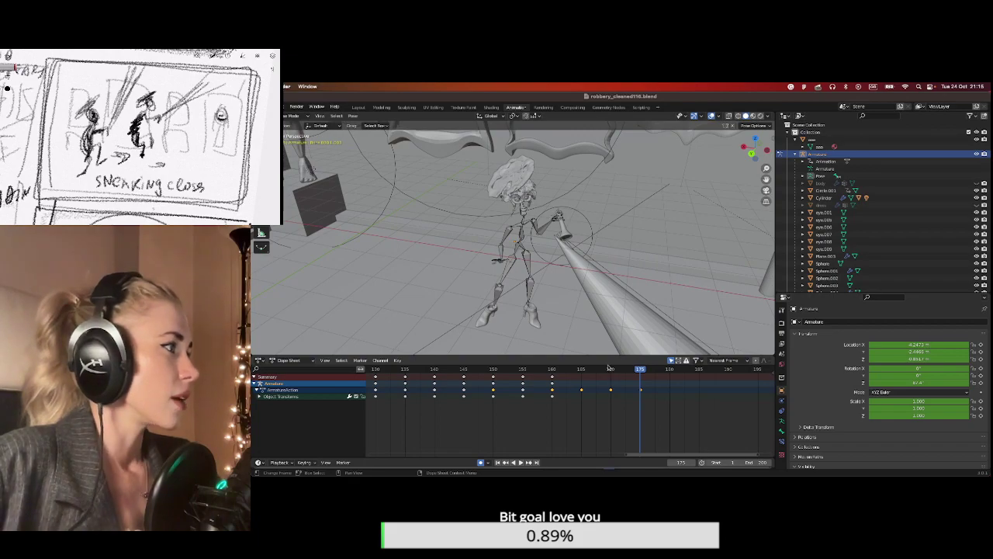
pyautogui.click(611, 368)
pyautogui.scroll(-5, 541, 266)
pyautogui.scroll(8, 541, 266)
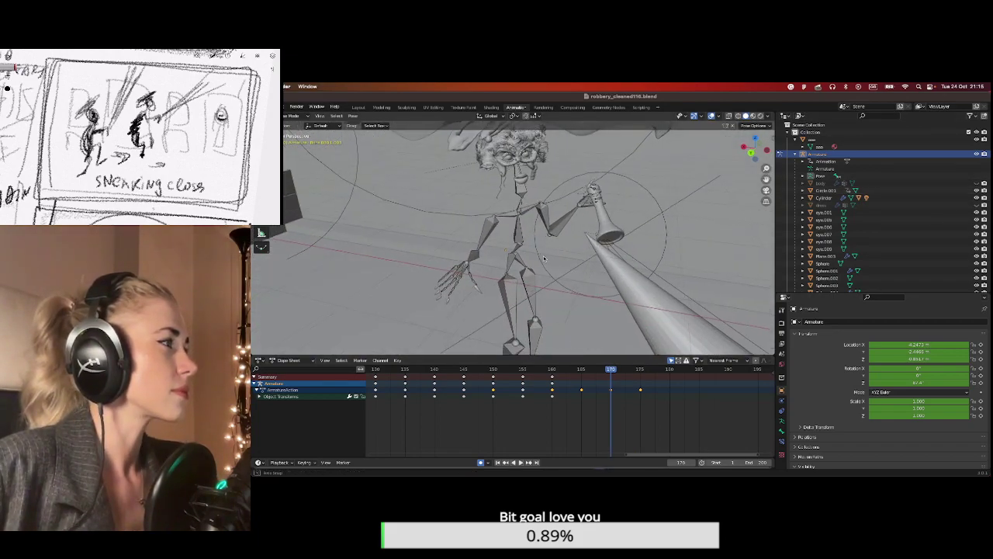
pyautogui.click(530, 232)
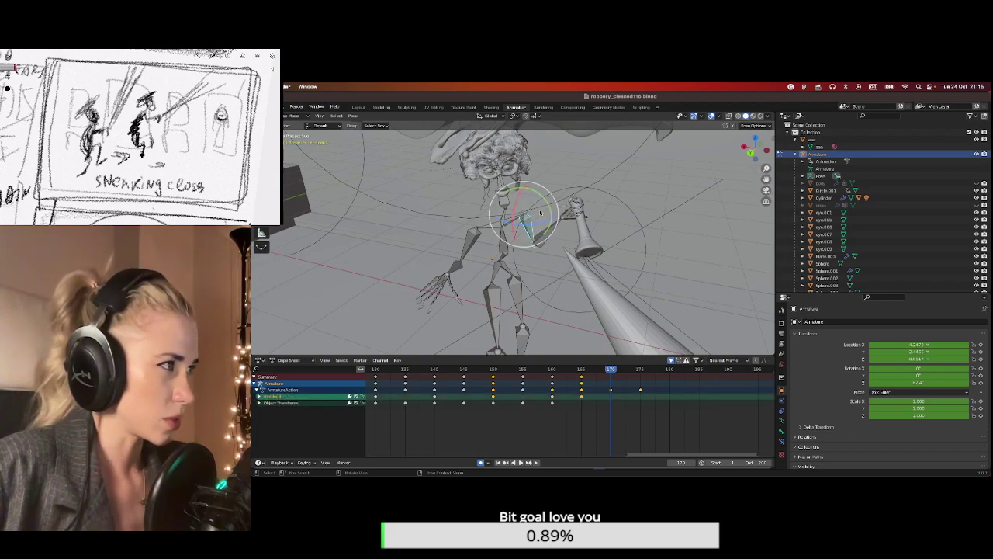
pyautogui.press('r')
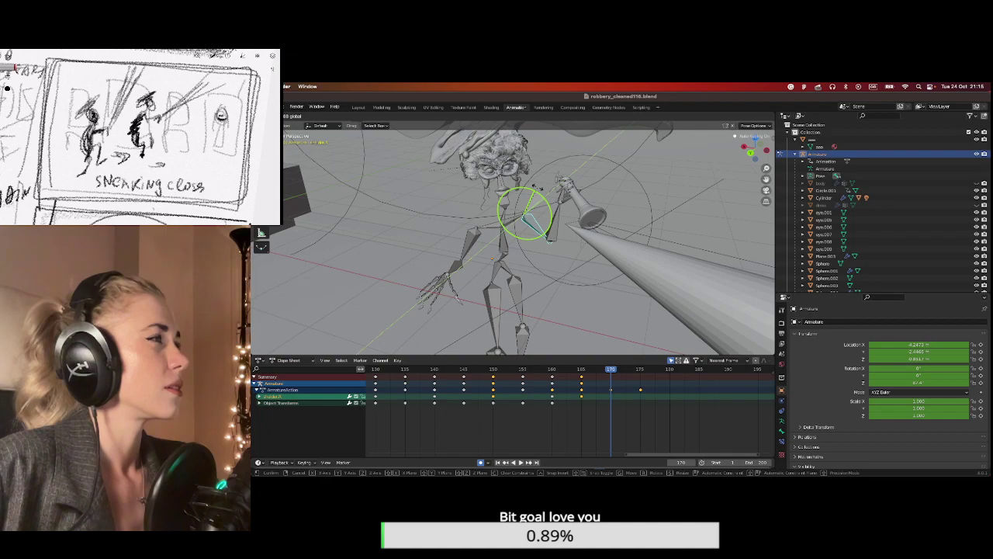
pyautogui.click(534, 187)
# Play the animation back starting from frame 111.
pyautogui.moveTo(535, 187); pyautogui.dragTo(497, 341, button='middle')
pyautogui.scroll(-2, 498, 385)
pyautogui.scroll(-1, 407, 376)
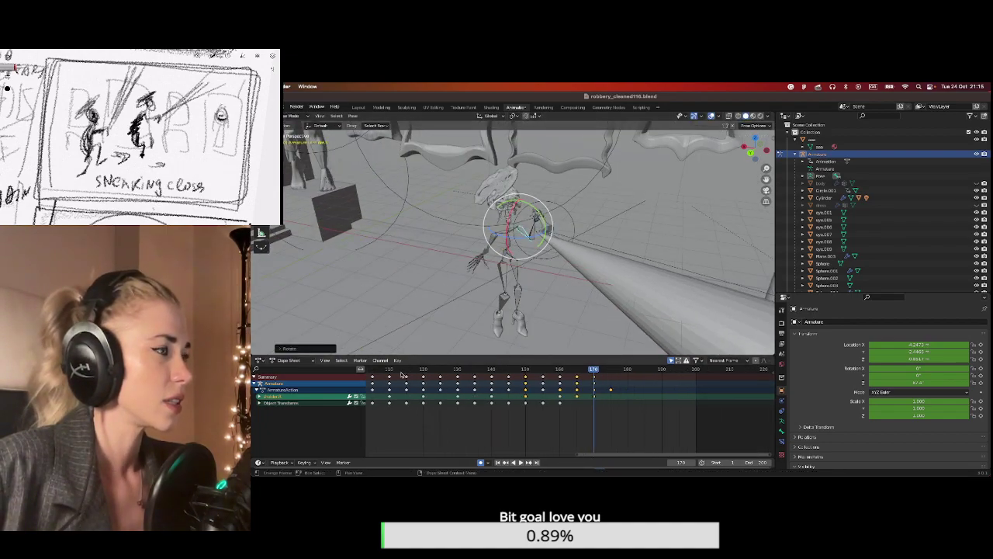
pyautogui.click(392, 370)
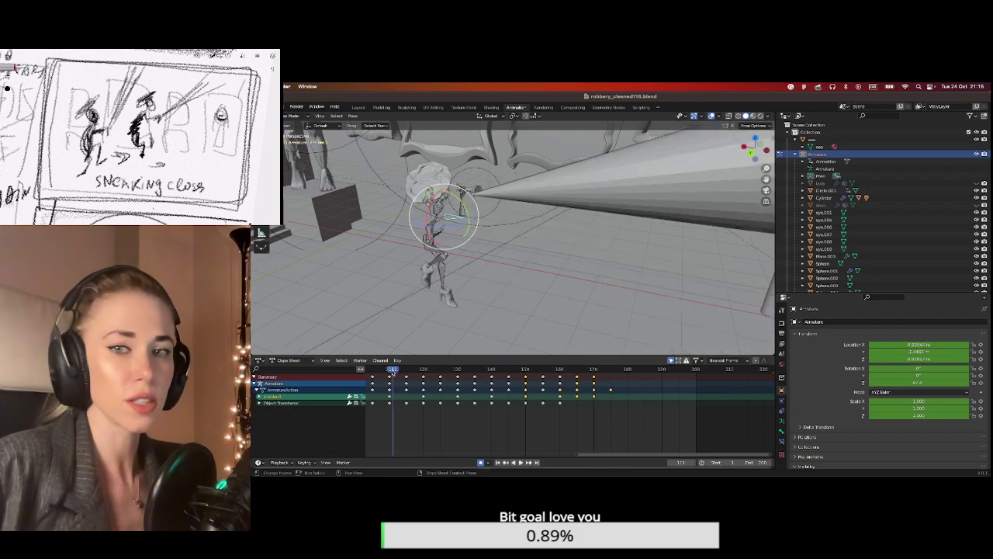
pyautogui.click(524, 462)
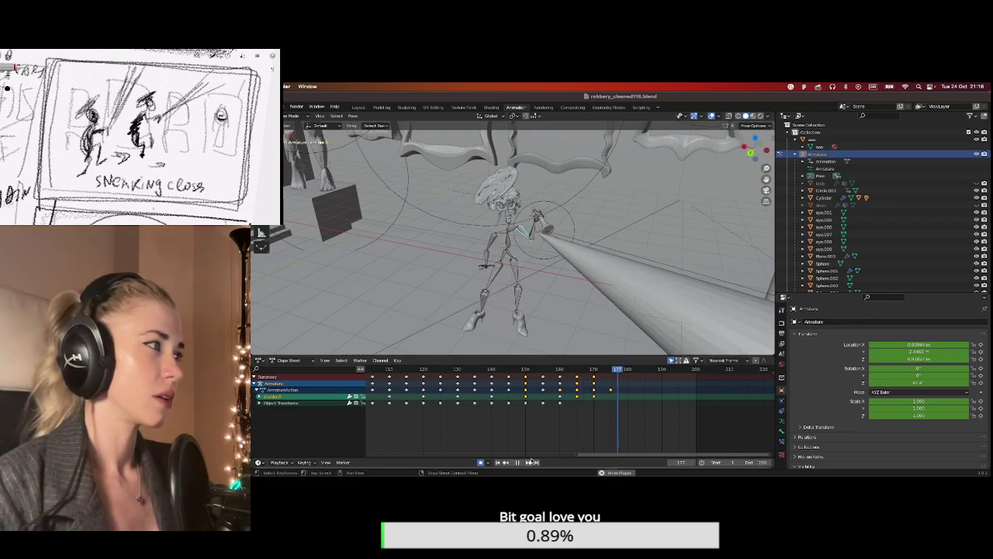
# Stop the animation playback near frame 180.
pyautogui.press('space')
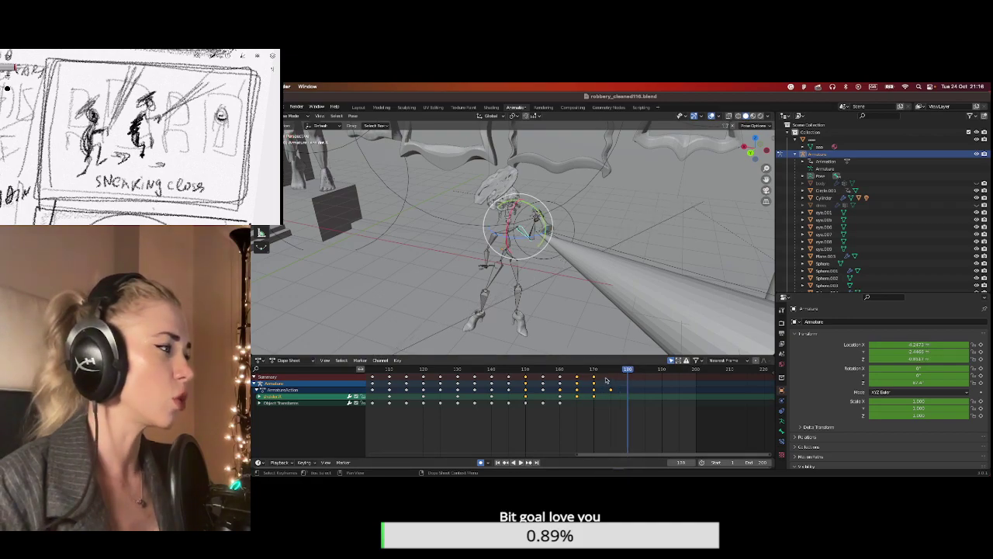
# Compare the poses at frames 175, 170 and 165, then select the neck bone at 170.
pyautogui.scroll(2, 605, 410)
pyautogui.scroll(1, 643, 380)
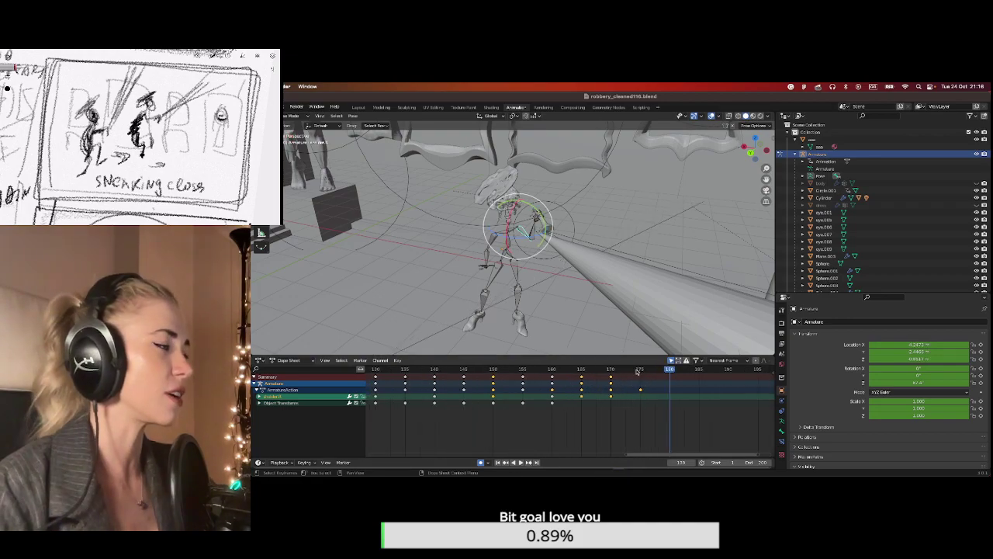
pyautogui.click(639, 370)
pyautogui.moveTo(512, 233); pyautogui.dragTo(544, 236, button='middle')
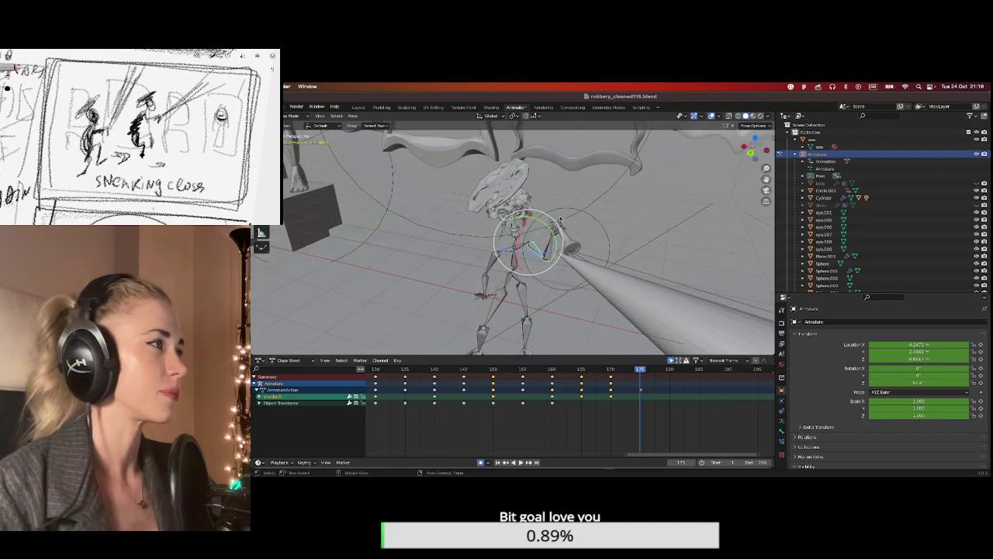
pyautogui.scroll(3, 543, 236)
pyautogui.click(611, 370)
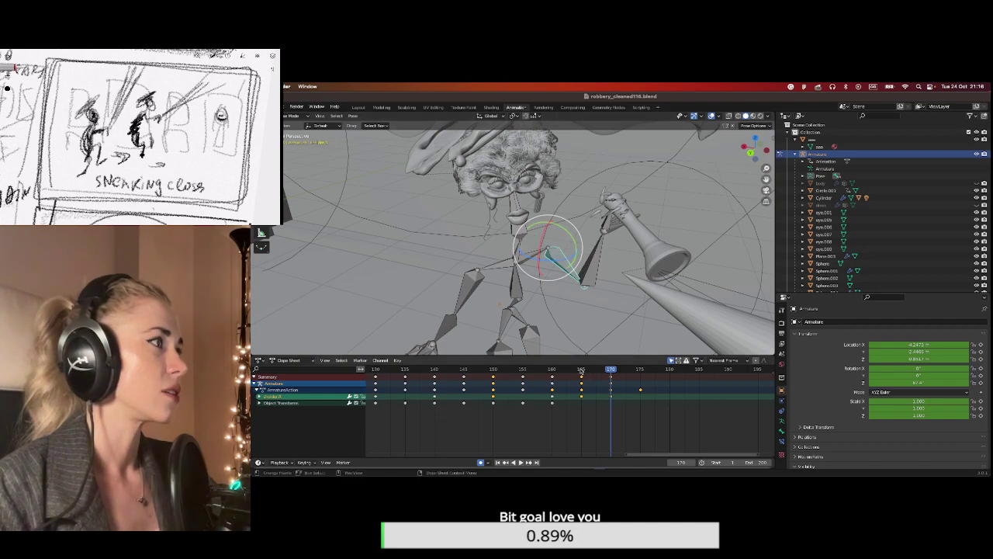
pyautogui.click(581, 370)
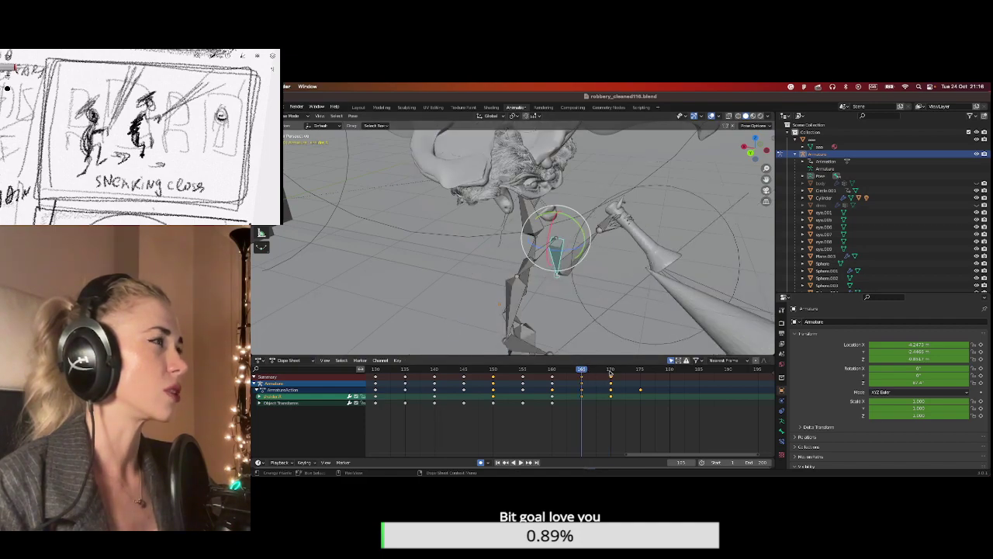
pyautogui.click(610, 370)
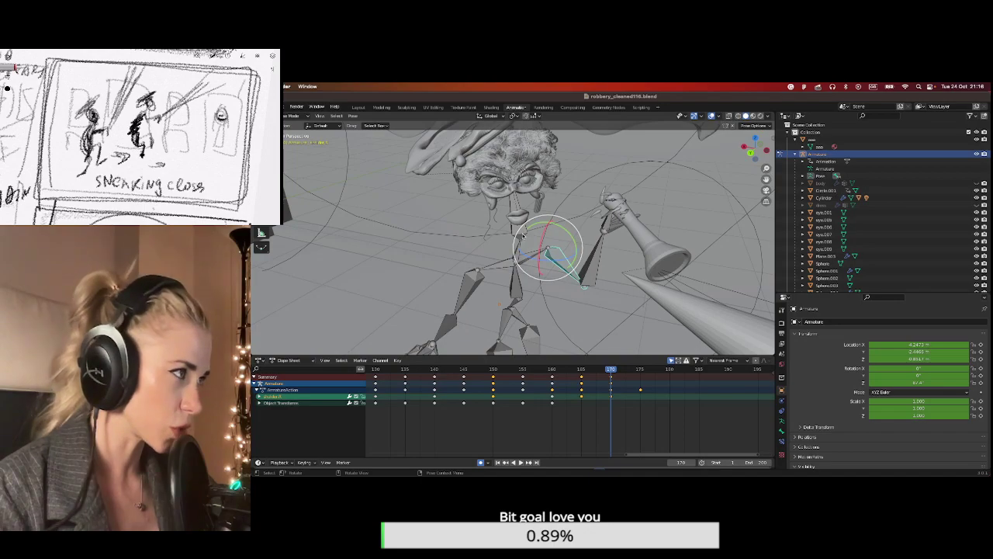
pyautogui.click(525, 233)
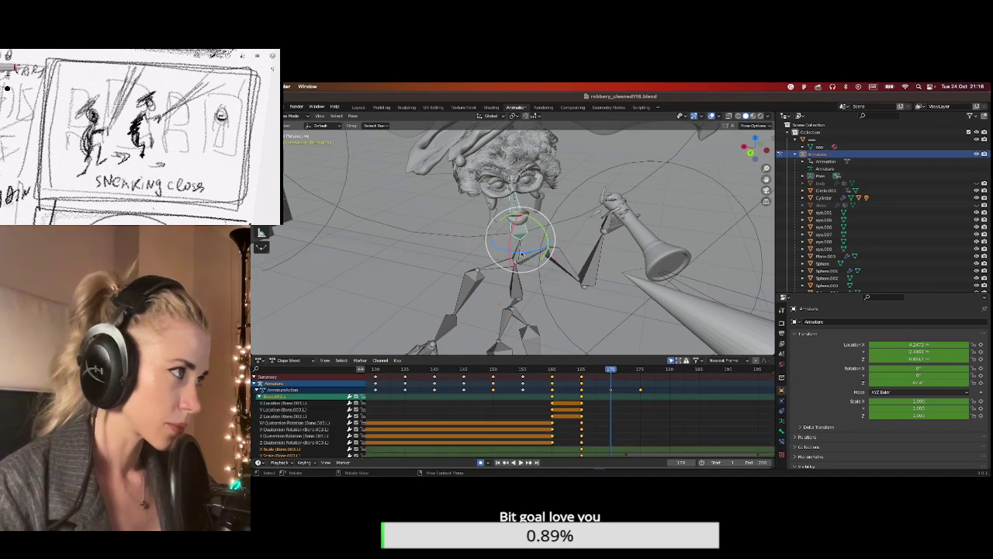
# Tilt the head with the neck bone, keyed at frames 170 and 175.
pyautogui.press('r')
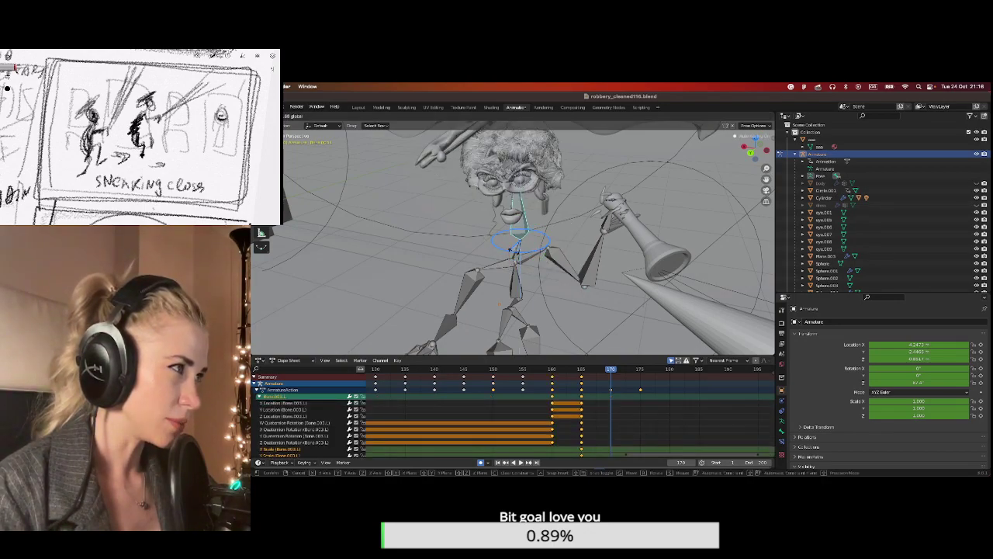
pyautogui.click(625, 386)
pyautogui.click(640, 370)
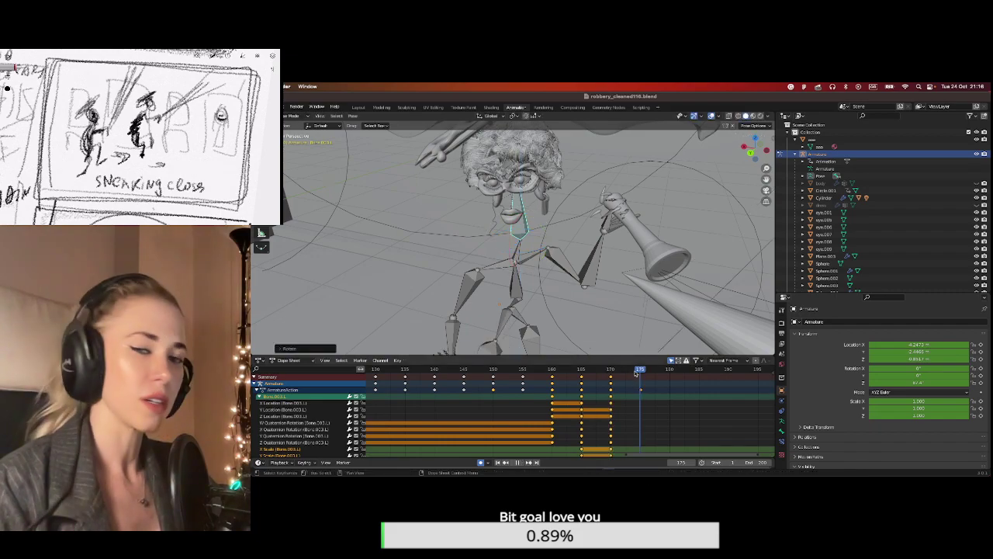
pyautogui.moveTo(528, 253); pyautogui.dragTo(514, 252)
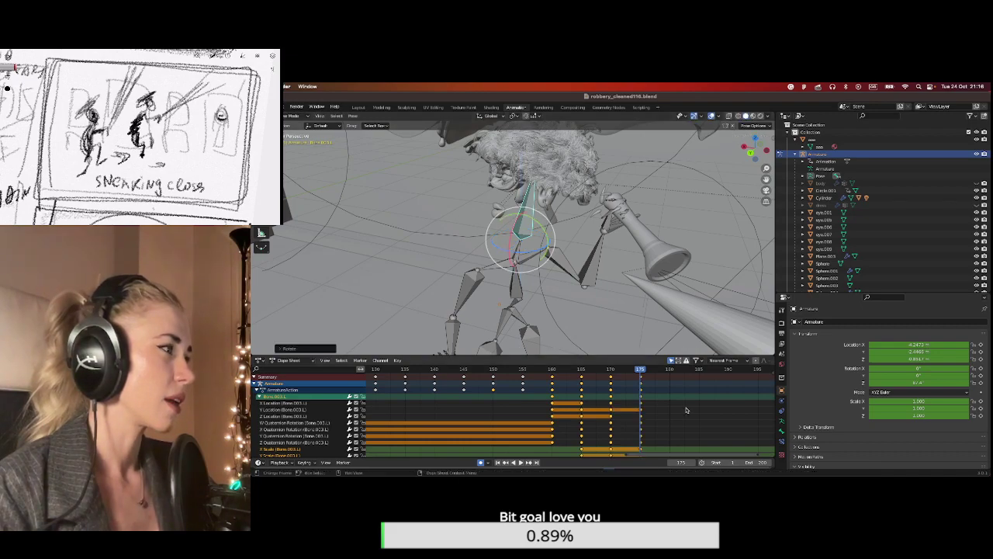
pyautogui.scroll(-2, 661, 380)
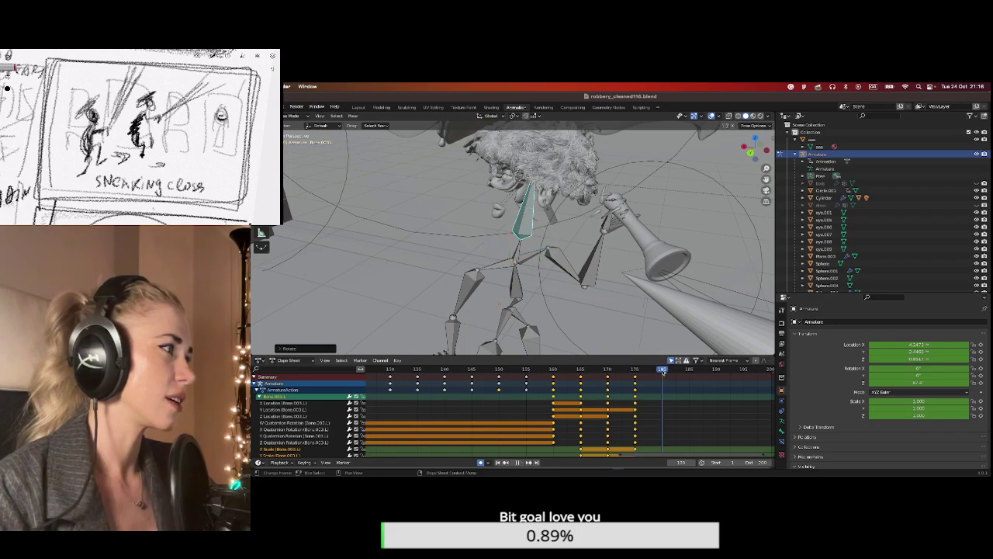
# At frame 180, select the handle.R bone.
pyautogui.click(662, 370)
pyautogui.moveTo(587, 273); pyautogui.dragTo(353, 210, button='middle')
pyautogui.click(547, 253)
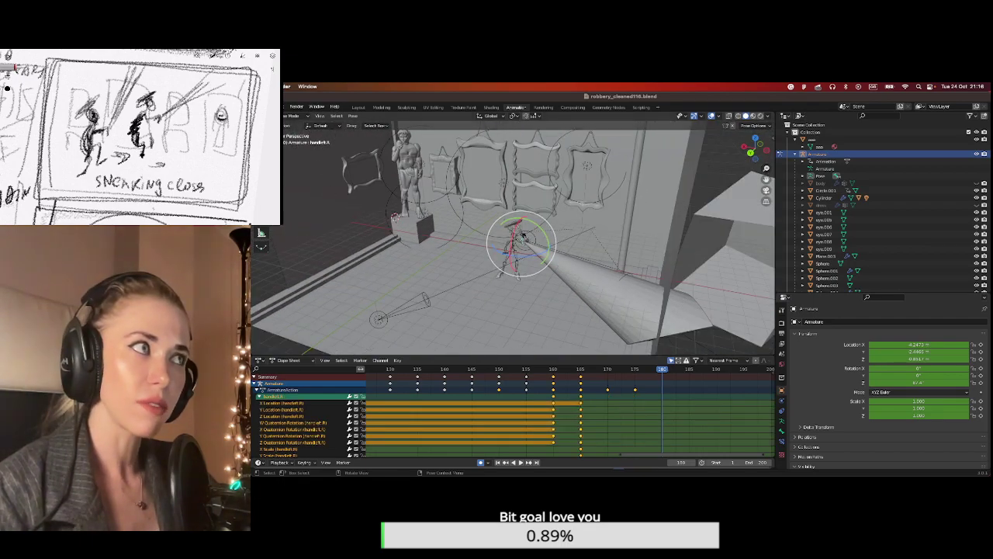
# Rotate handle.R about Z and then Y to swing the spear.
pyautogui.scroll(3, 475, 261)
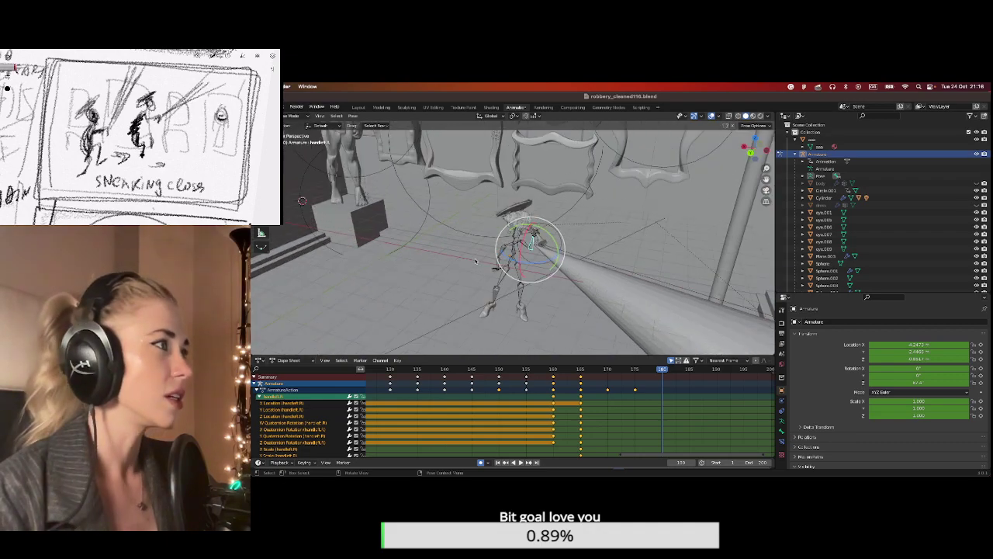
pyautogui.moveTo(475, 261); pyautogui.dragTo(547, 276, button='middle')
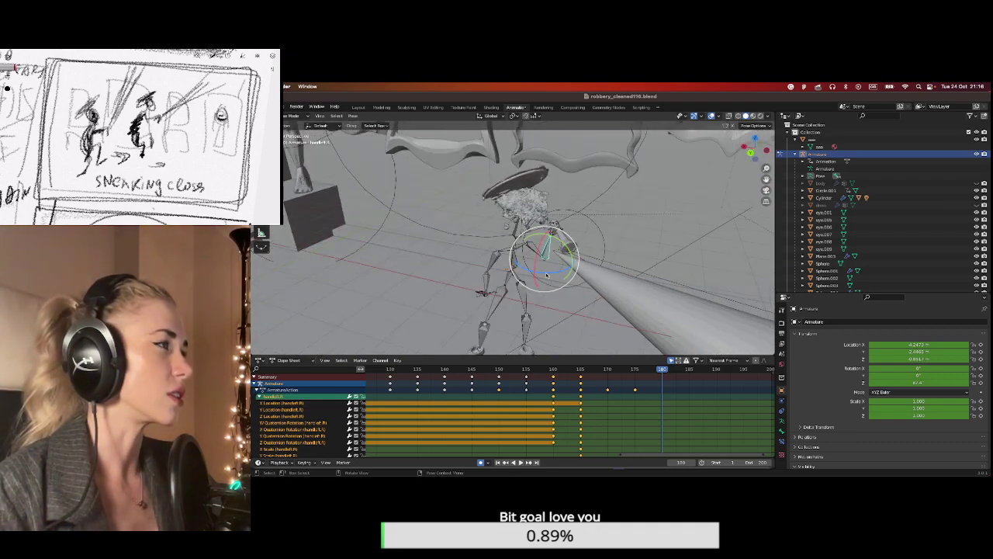
pyautogui.press('r')
pyautogui.press('z')
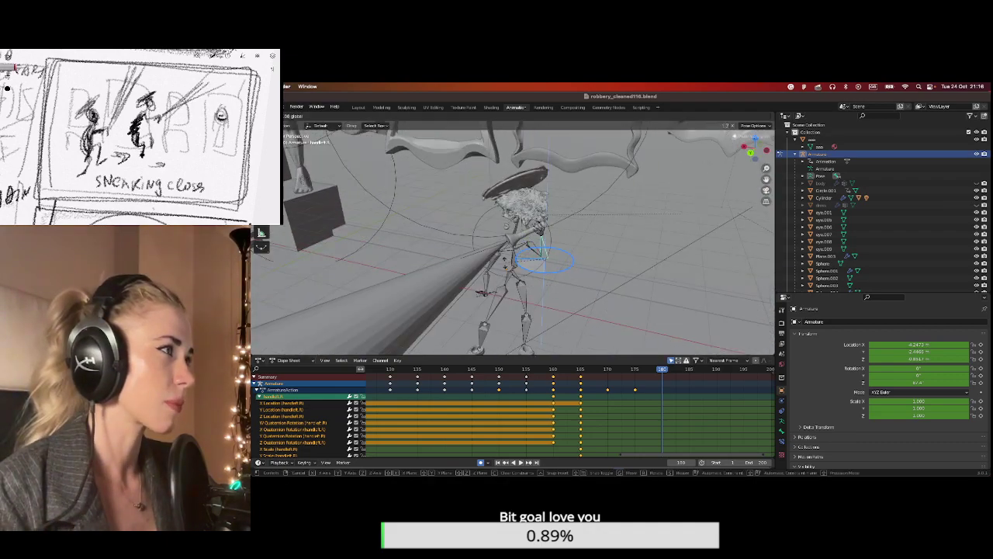
pyautogui.press('Return')
pyautogui.press('r')
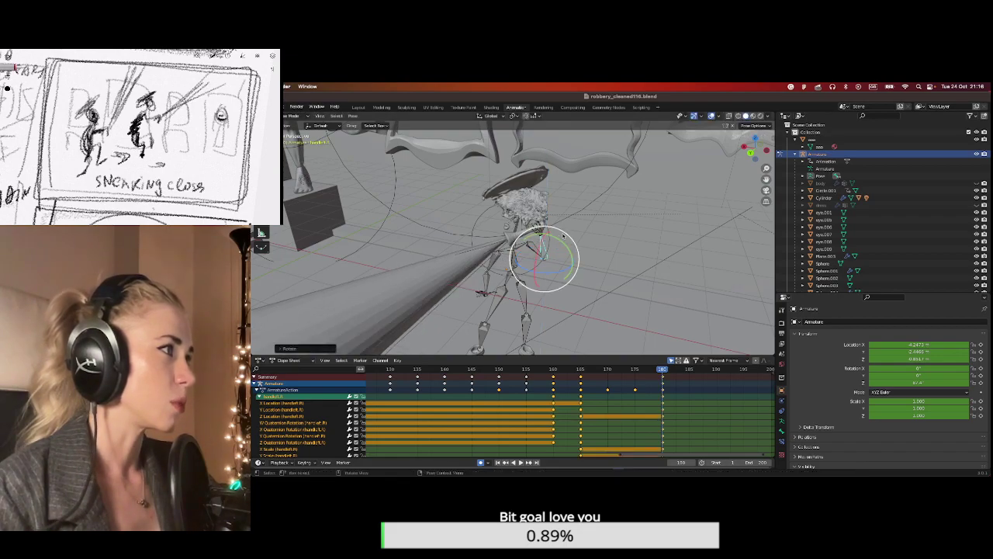
pyautogui.press('y')
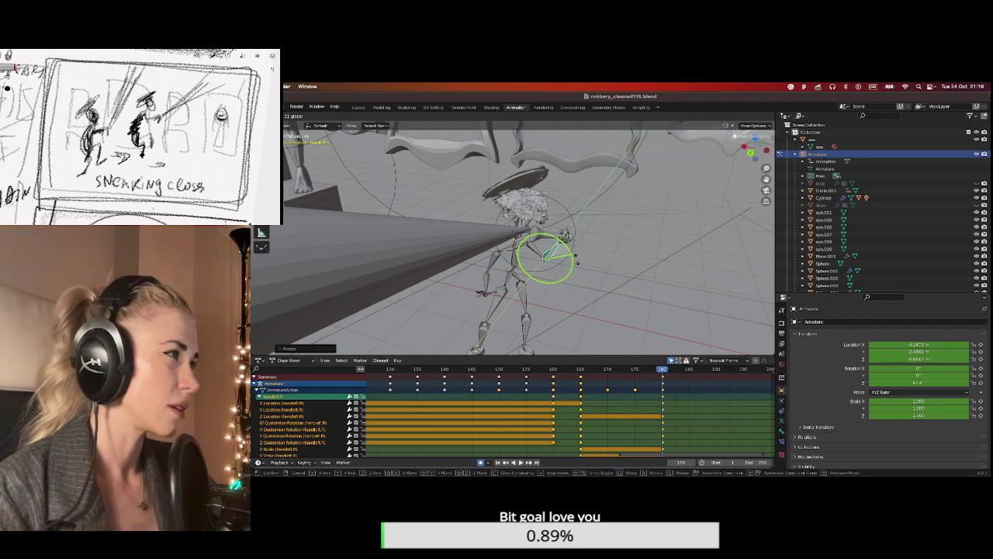
pyautogui.press('Return')
# Tilt handle.R further about X to finish the spear angle at frame 180.
pyautogui.moveTo(496, 256); pyautogui.dragTo(536, 255, button='middle')
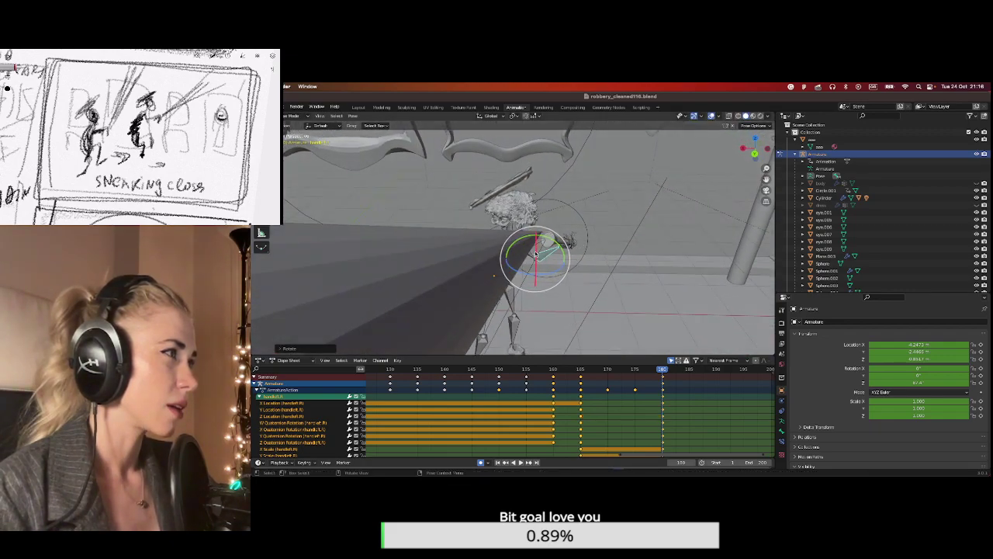
pyautogui.press('r')
pyautogui.press('x')
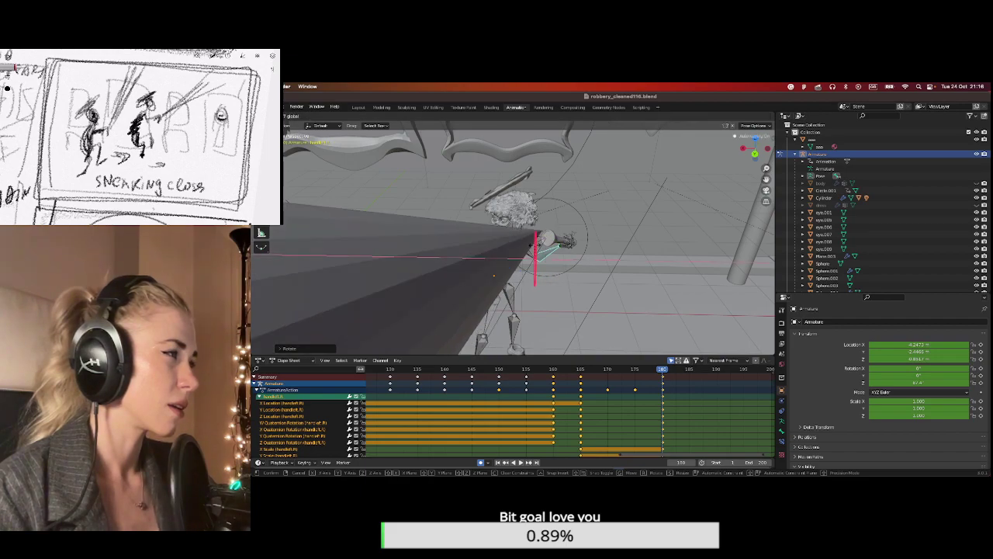
pyautogui.click(533, 240)
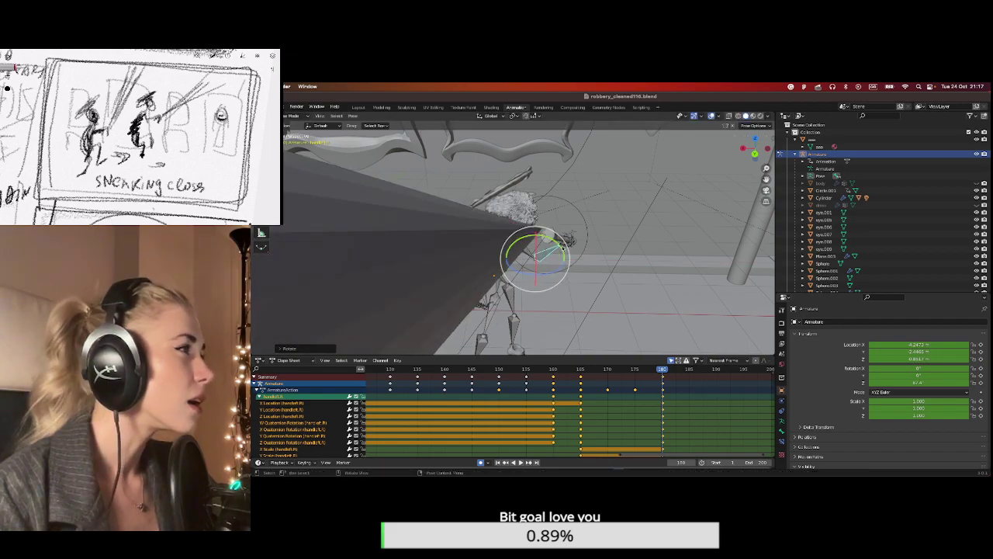
pyautogui.moveTo(558, 254); pyautogui.dragTo(533, 256, button='middle')
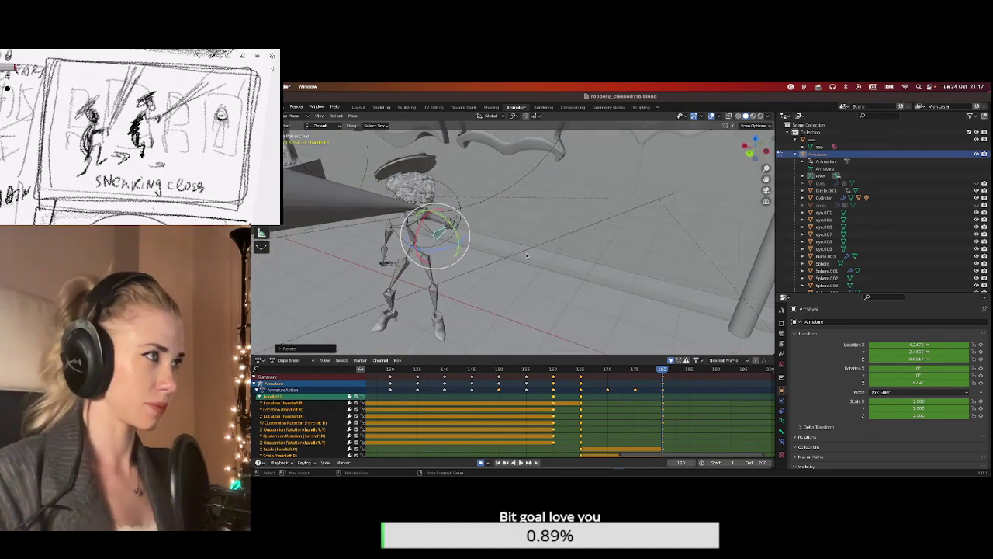
pyautogui.moveTo(415, 236); pyautogui.dragTo(420, 225)
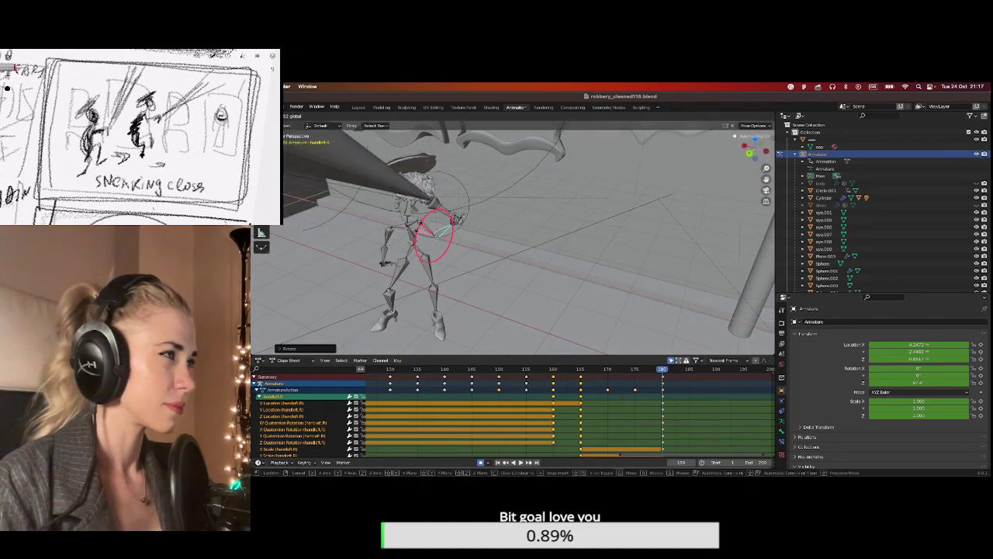
pyautogui.click(530, 319)
pyautogui.scroll(-3, 574, 411)
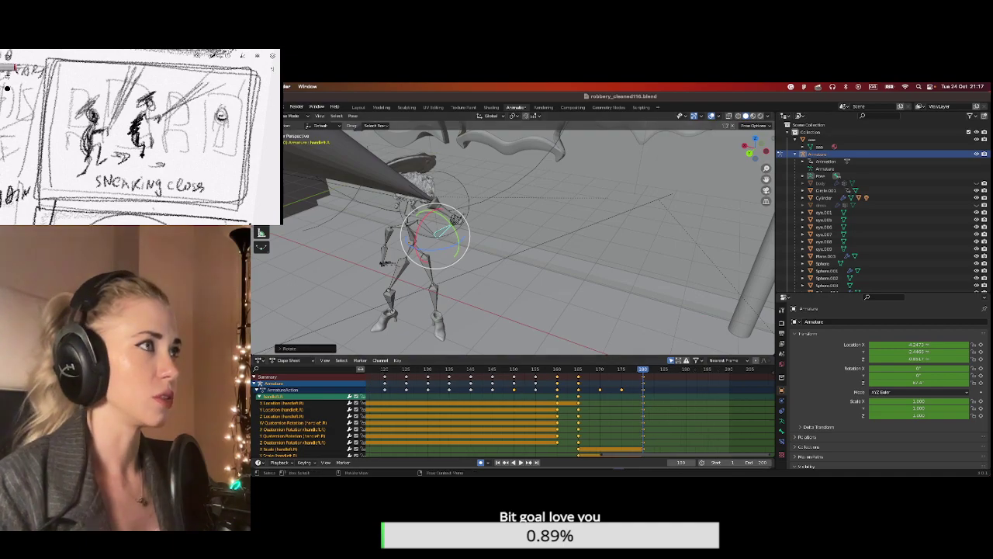
pyautogui.click(266, 107)
# Save As with the version number changed to 117, giving robbery_cleaned117.blend.
pyautogui.click(294, 161)
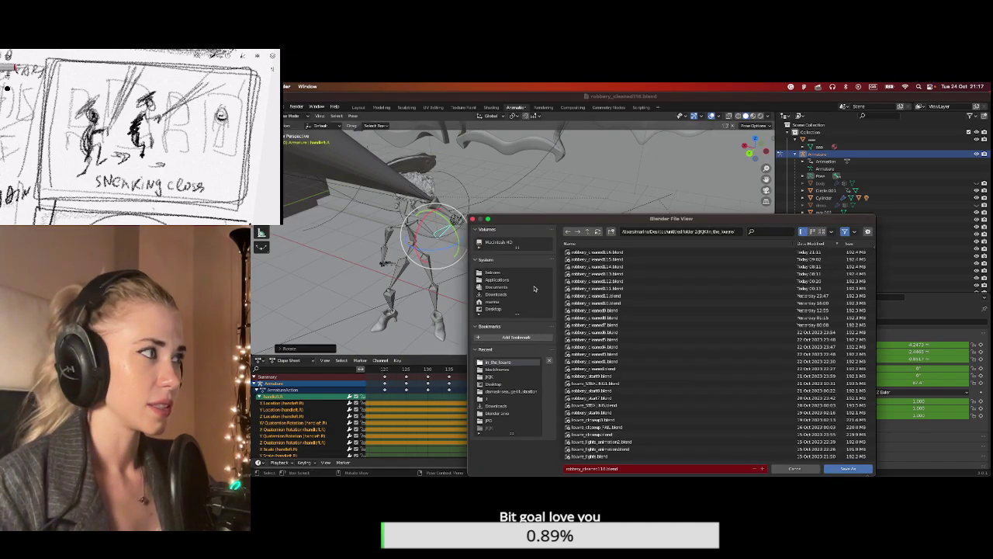
pyautogui.click(604, 470)
pyautogui.click(604, 470)
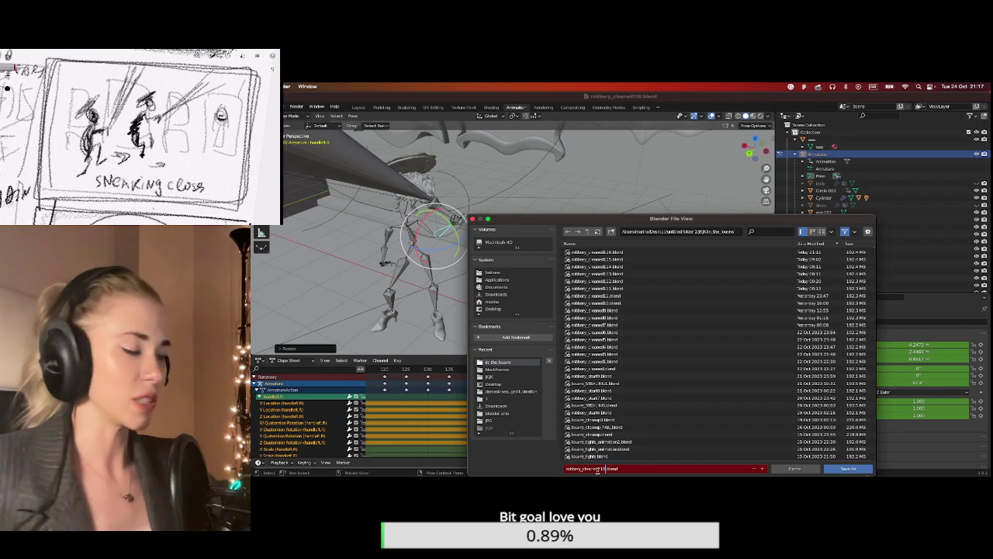
pyautogui.press('BackSpace')
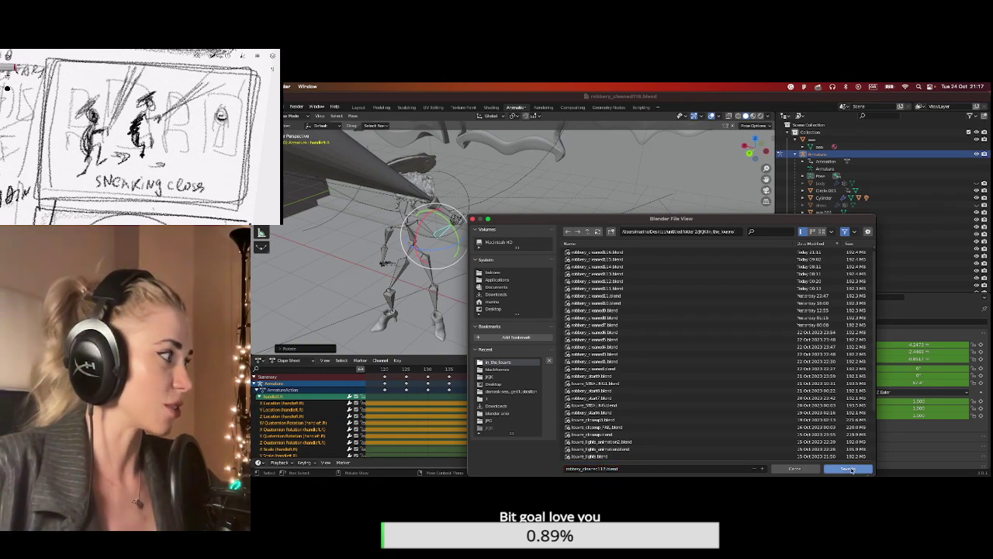
pyautogui.click(849, 468)
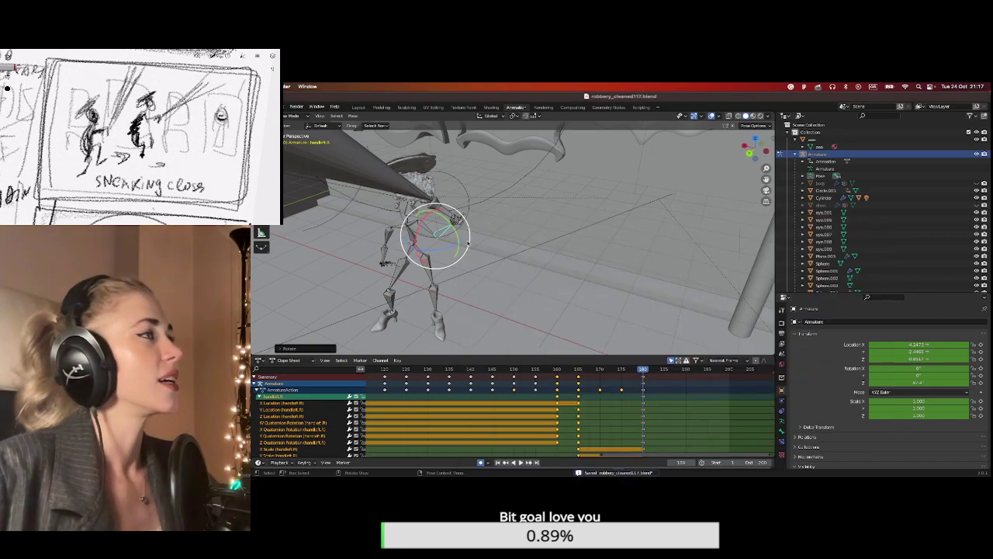
# Play the animation from frame 120 to review the new arm and head poses.
pyautogui.moveTo(465, 272); pyautogui.dragTo(501, 256, button='middle')
pyautogui.scroll(-3, 473, 419)
pyautogui.scroll(-2, 396, 379)
pyautogui.click(481, 374)
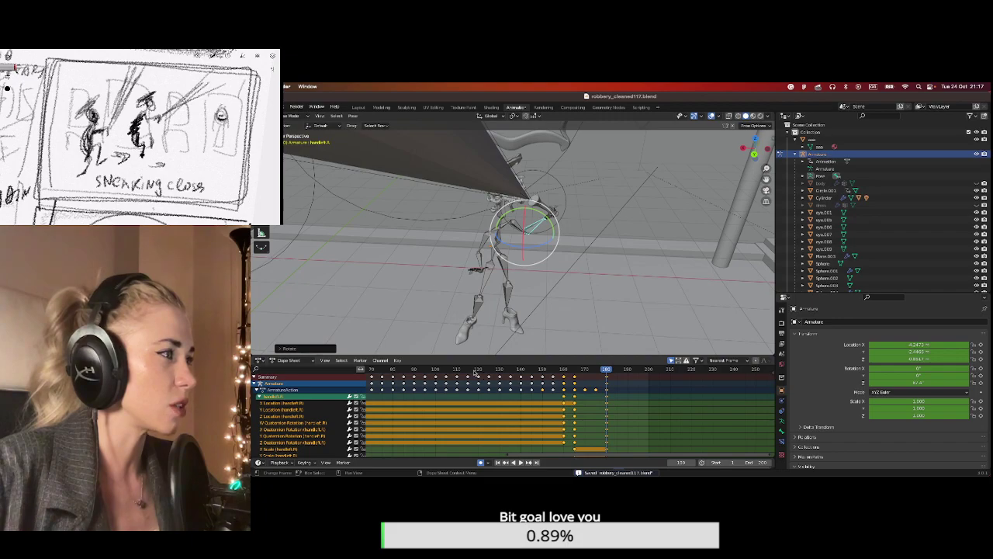
pyautogui.scroll(1, 516, 431)
pyautogui.click(514, 457)
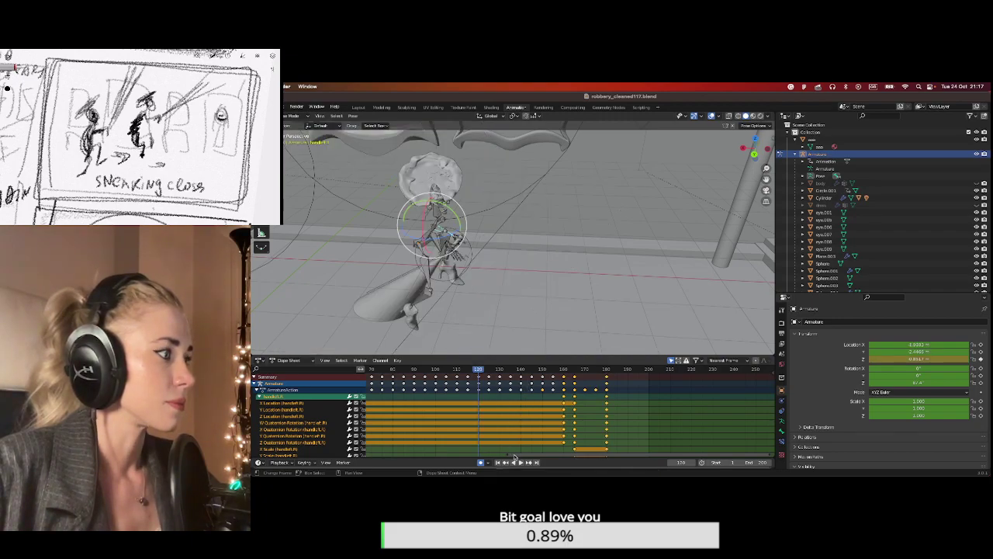
pyautogui.click(520, 461)
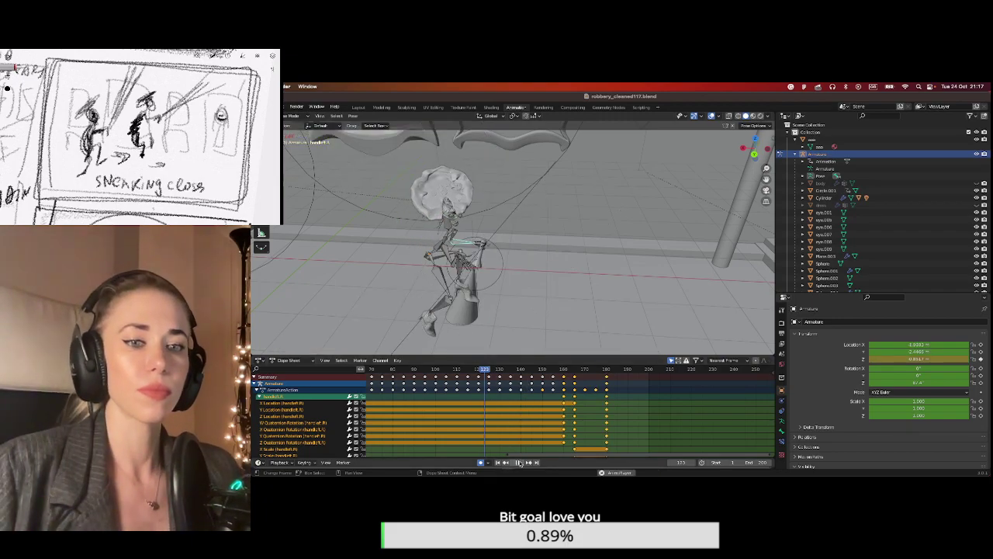
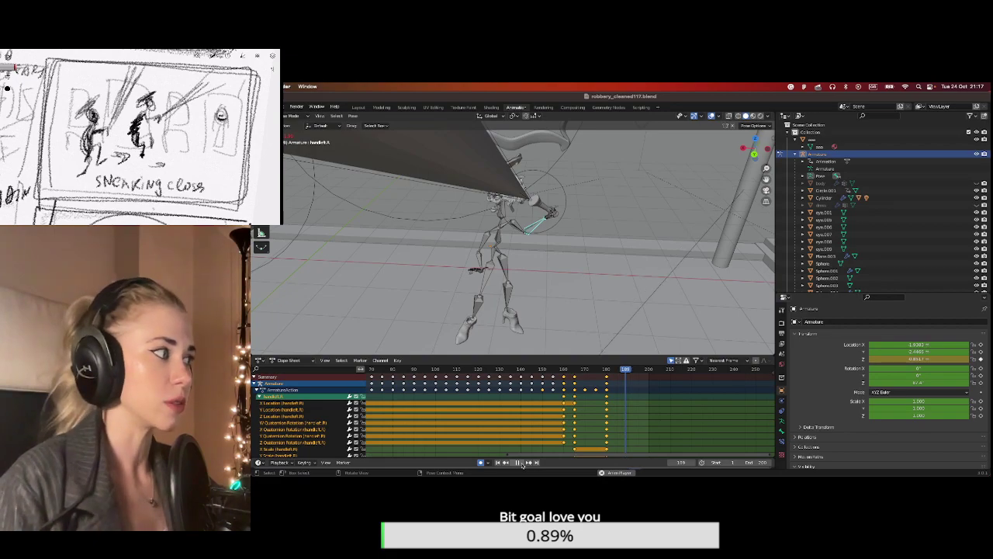
# Stop playback and set the scene end frame to 250.
pyautogui.click(518, 463)
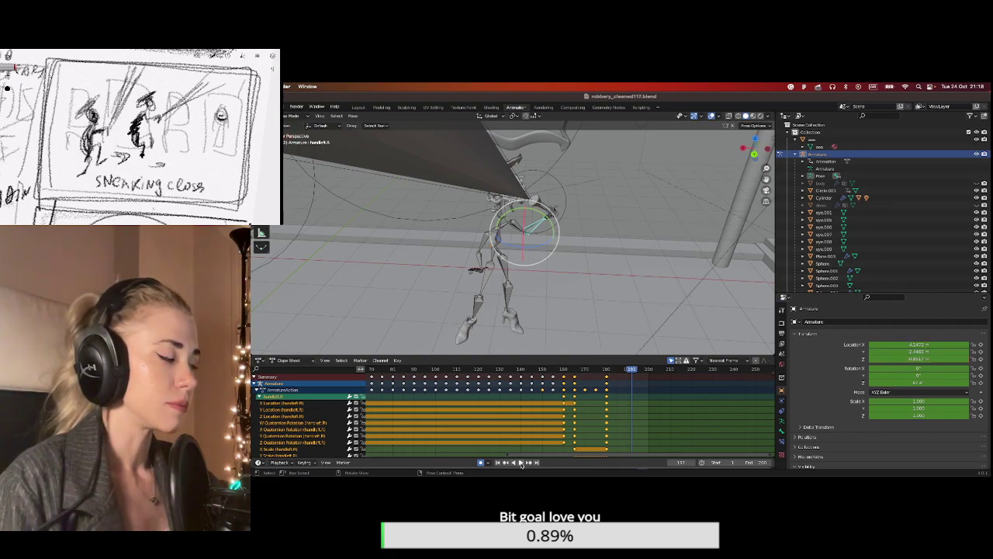
pyautogui.click(760, 463)
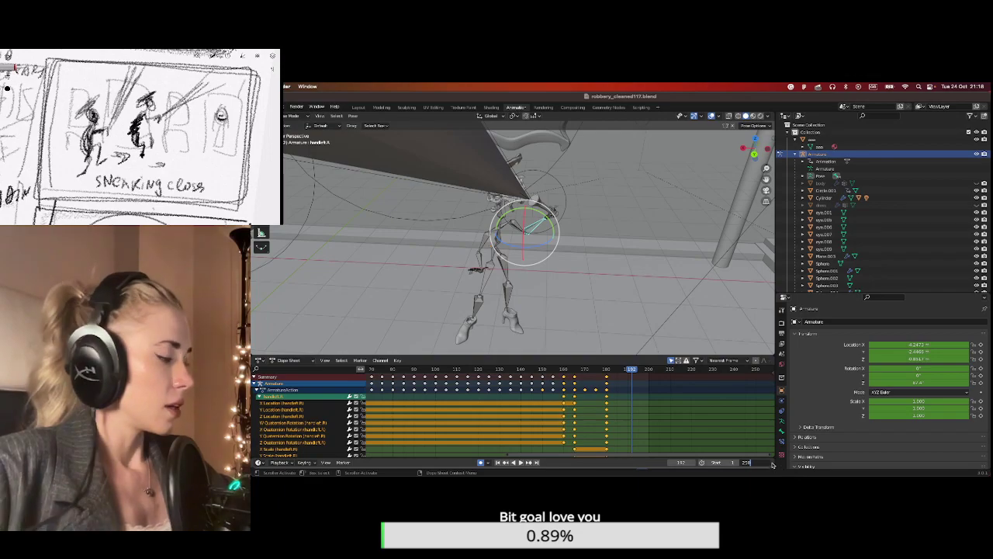
pyautogui.press('Return')
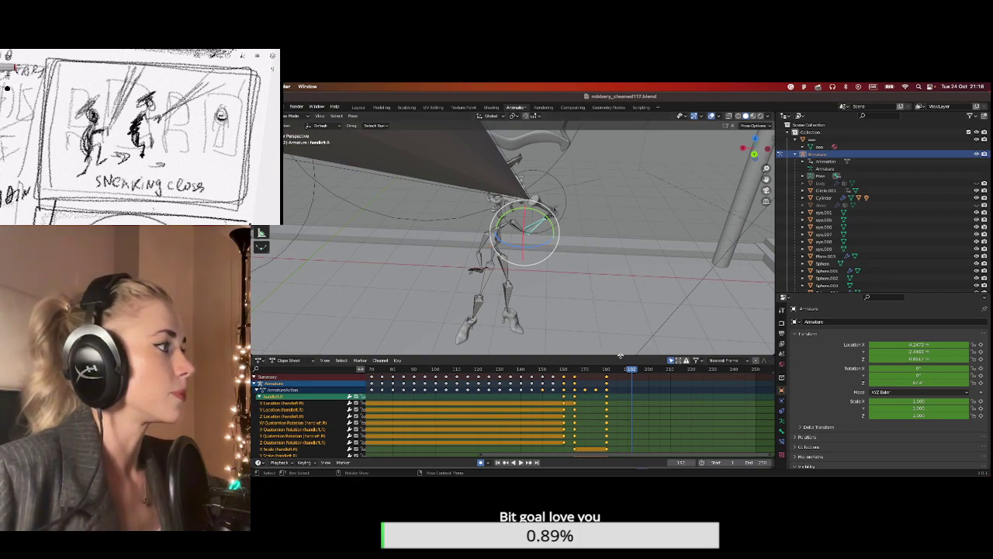
# Zoom the Dope Sheet in on frames 90–240 and move the playhead to frame 200.
pyautogui.moveTo(621, 355); pyautogui.dragTo(621, 341)
pyautogui.scroll(2, 629, 400)
pyautogui.scroll(1, 644, 384)
pyautogui.click(669, 354)
pyautogui.hscroll(3, 622, 455)
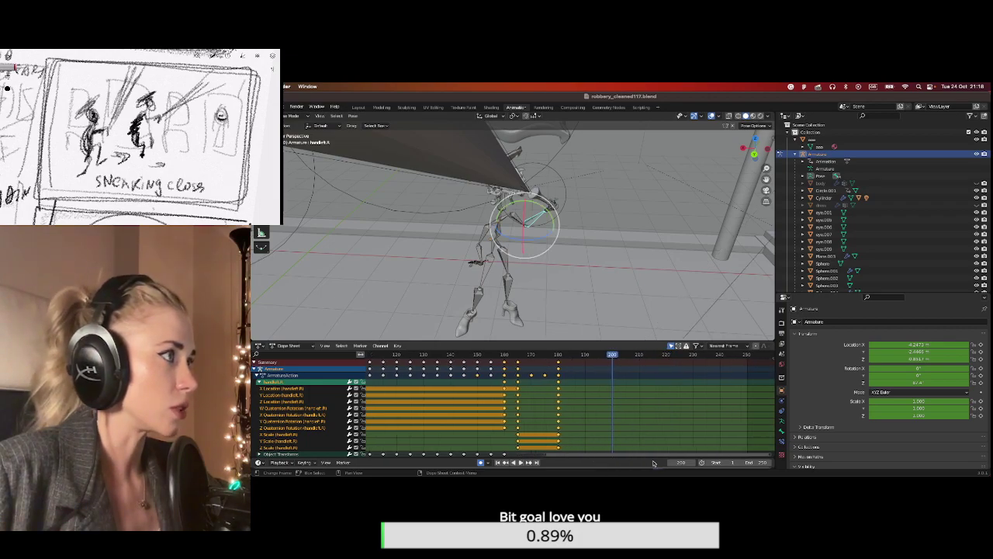
# Select the handle.R bone and some of its keys, paste them at frame 200, then undo.
pyautogui.press('g')
pyautogui.moveTo(543, 217); pyautogui.dragTo(504, 260, button='middle')
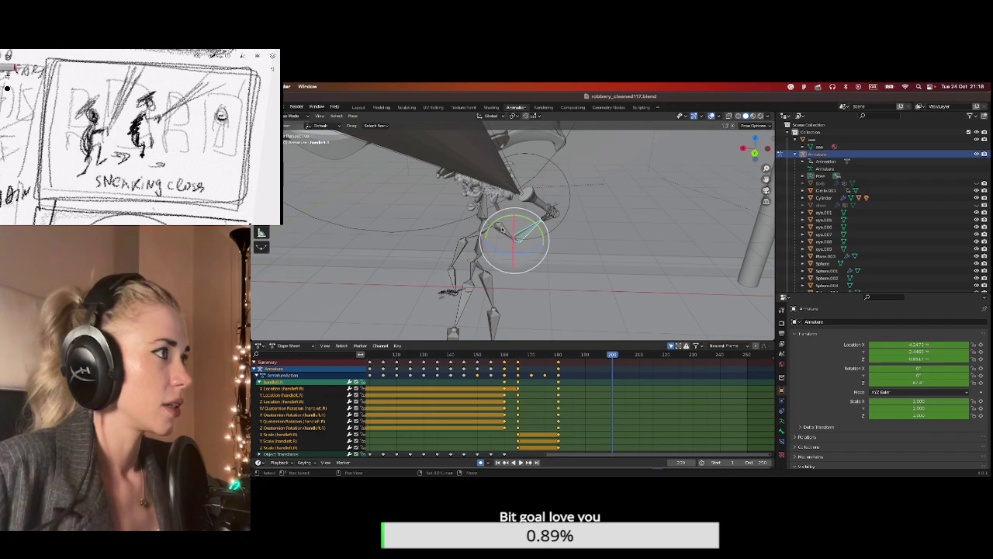
pyautogui.click(531, 235)
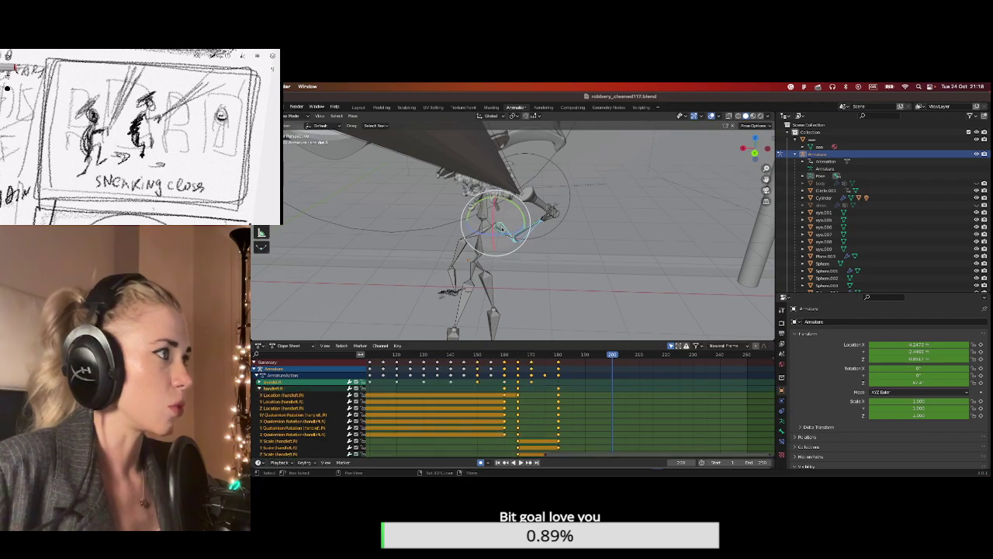
pyautogui.click(573, 284)
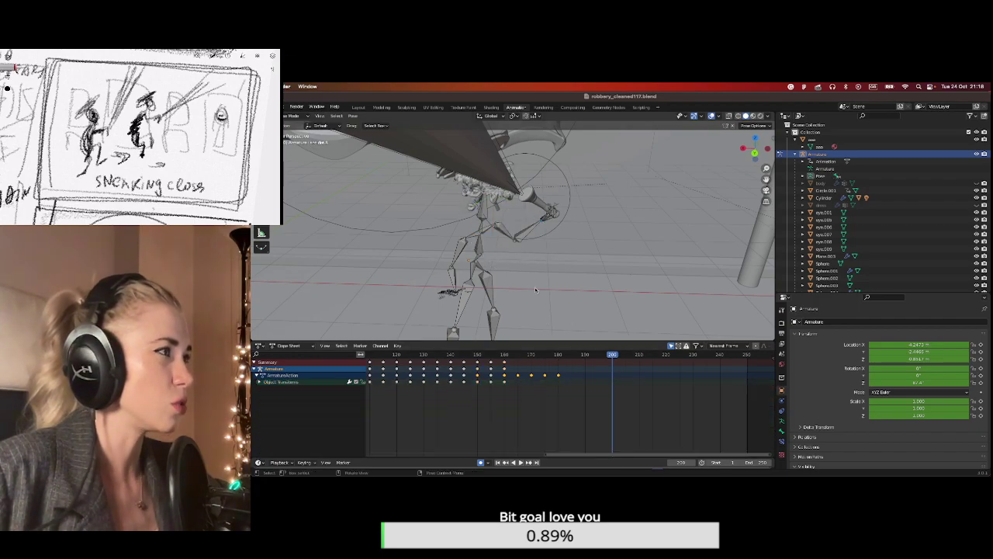
pyautogui.click(524, 237)
pyautogui.moveTo(566, 361); pyautogui.dragTo(554, 419)
pyautogui.moveTo(581, 342); pyautogui.dragTo(555, 414)
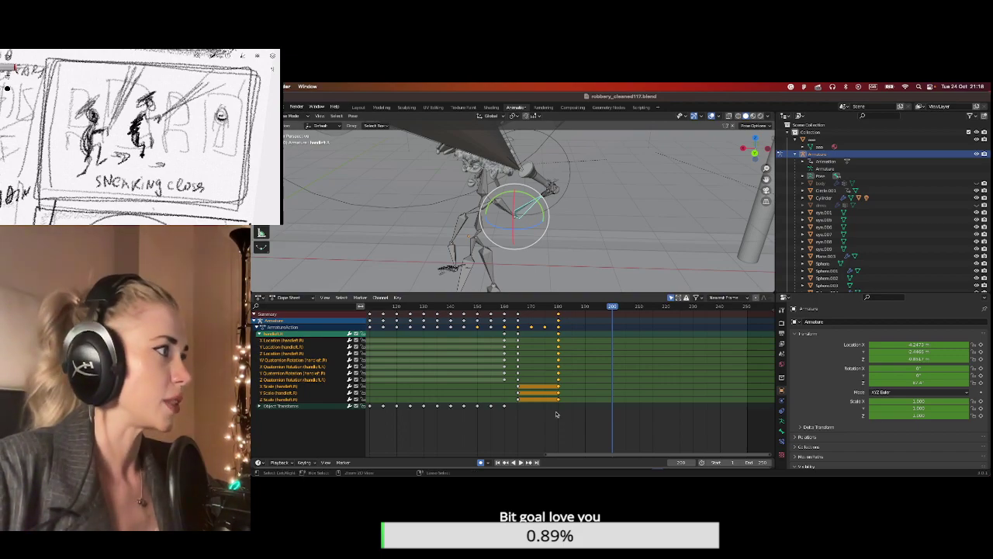
pyautogui.hotkey('ctrl', 'v')
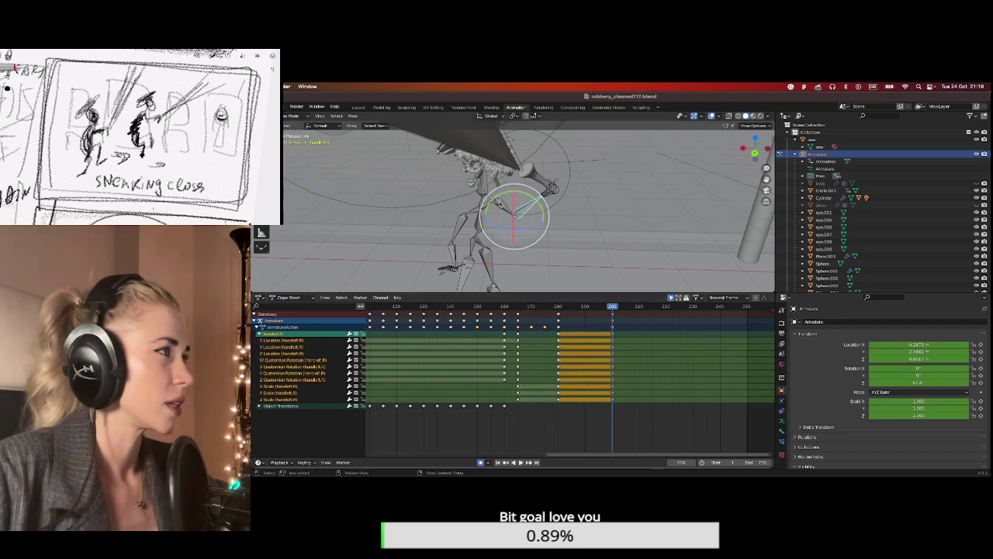
pyautogui.hotkey('ctrl', 'z')
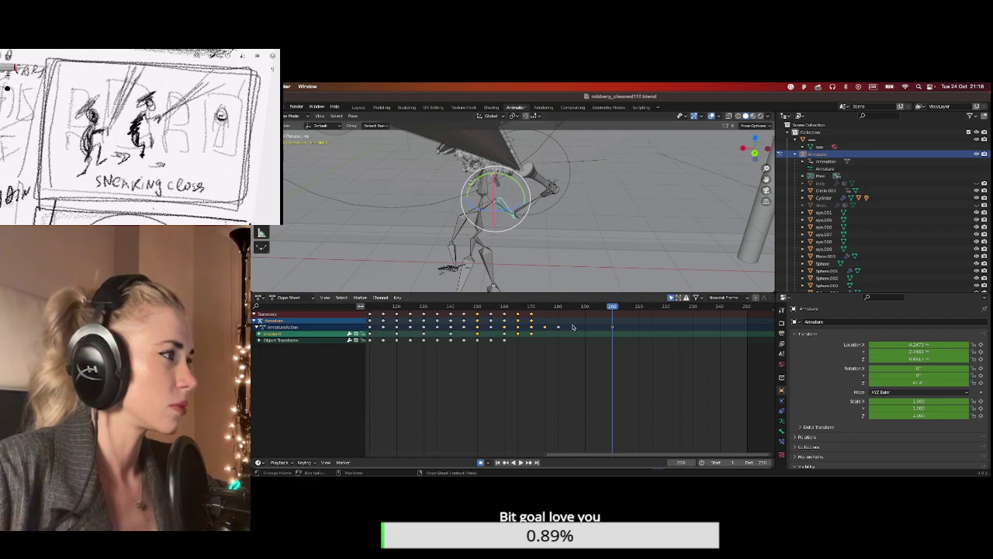
# Expand handle.R's channels and paste all its frame-170 keys at frame 200.
pyautogui.click(260, 333)
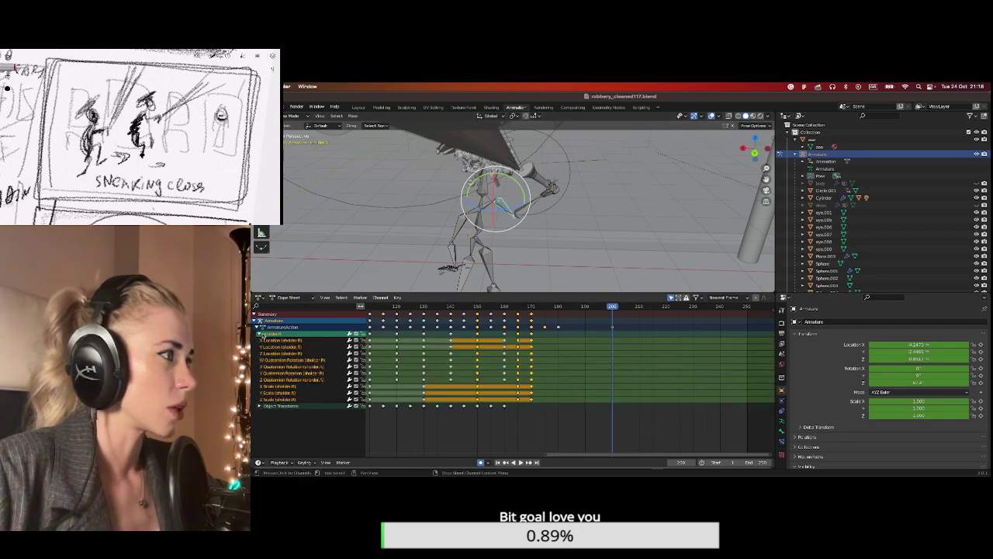
pyautogui.click(560, 329)
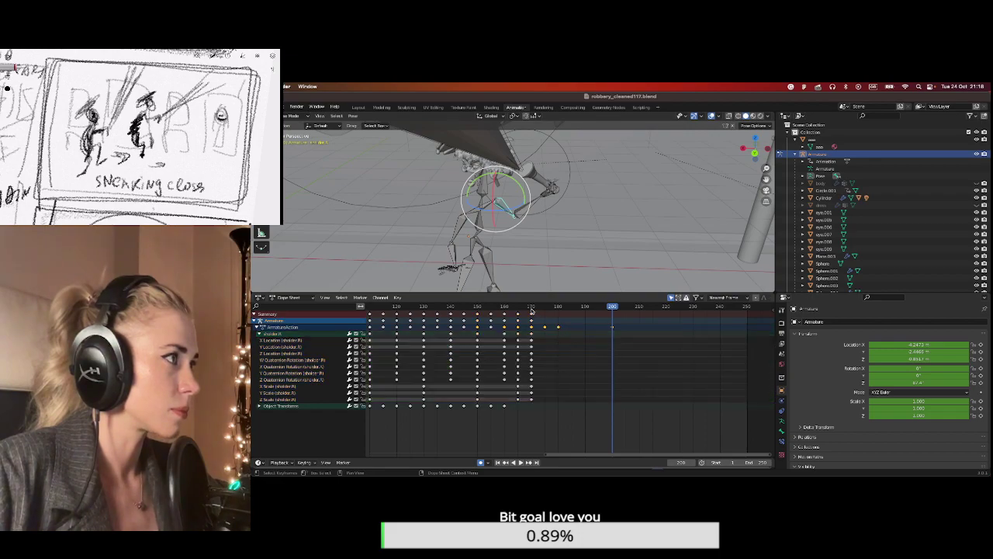
pyautogui.click(531, 308)
pyautogui.moveTo(531, 413); pyautogui.dragTo(536, 312)
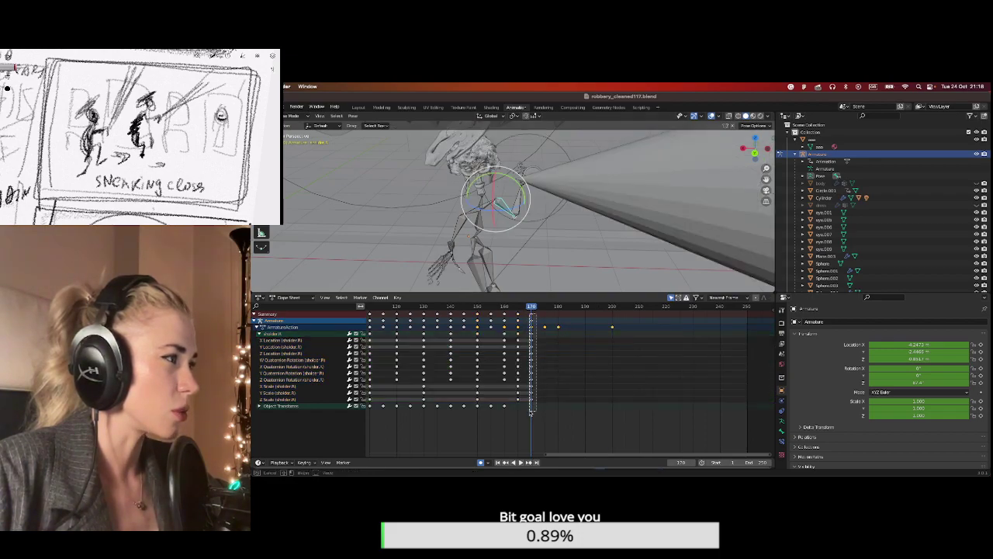
pyautogui.click(613, 308)
pyautogui.hotkey('ctrl', 'v')
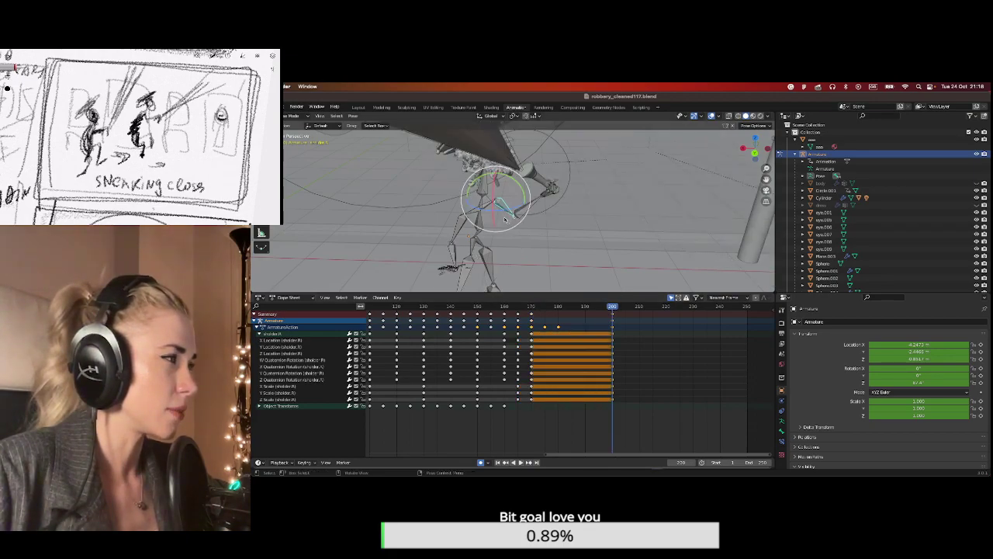
# Copy Bone.003.L's keys from around frame 176 to frame 200.
pyautogui.click(479, 187)
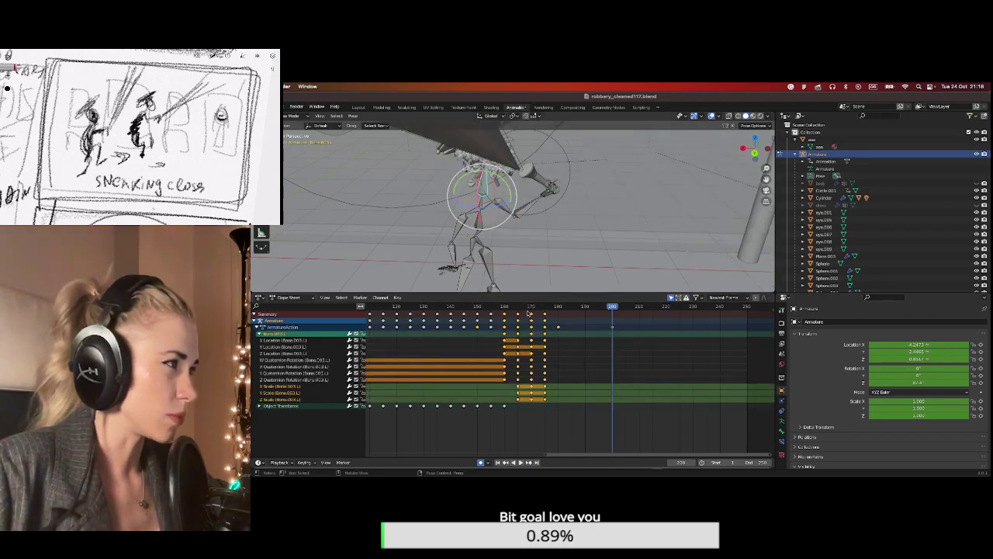
pyautogui.click(550, 308)
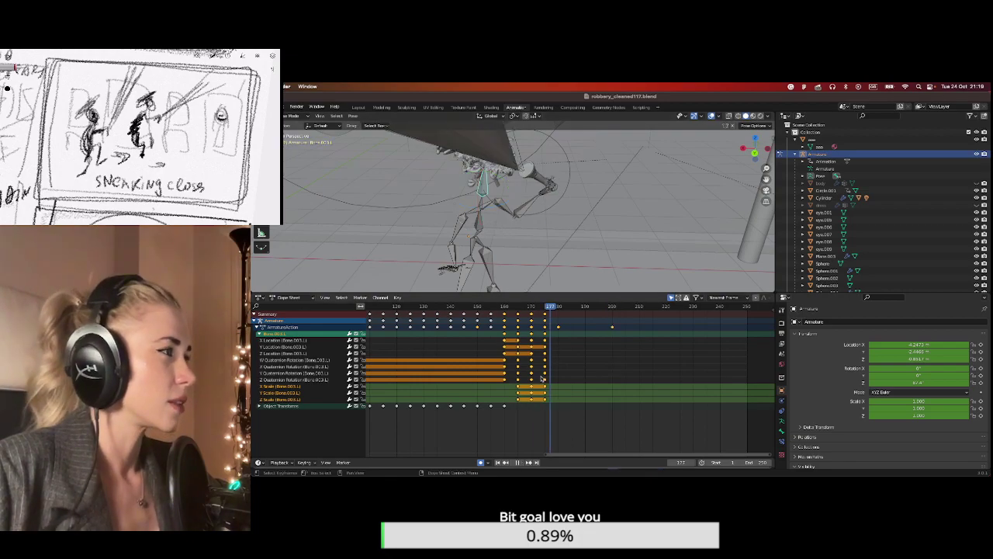
pyautogui.click(613, 307)
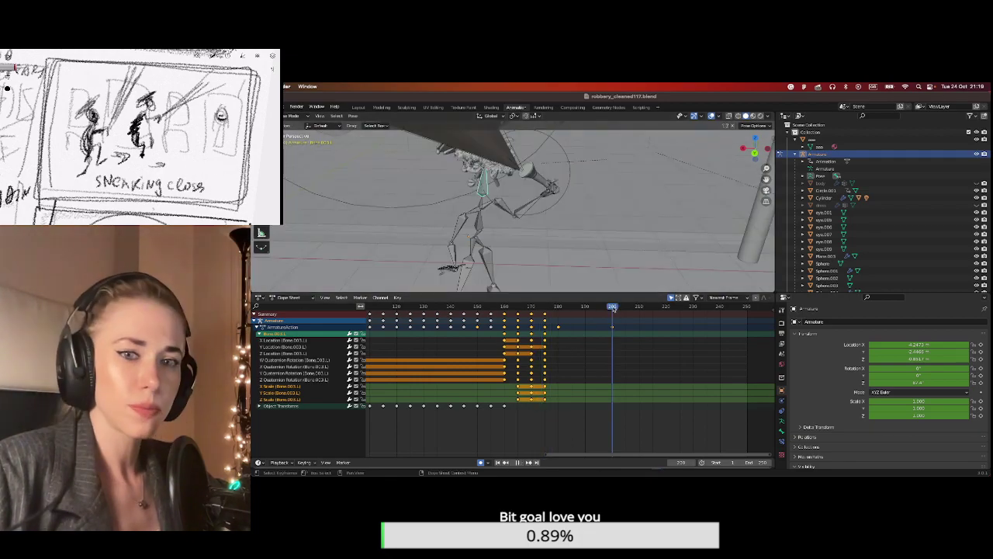
pyautogui.moveTo(553, 312); pyautogui.dragTo(541, 411)
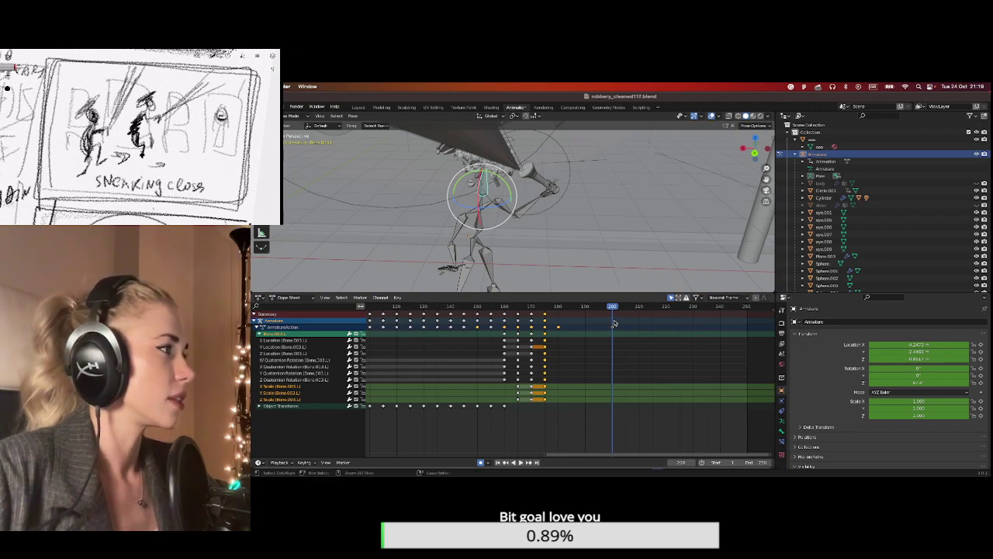
pyautogui.hotkey('ctrl', 'v')
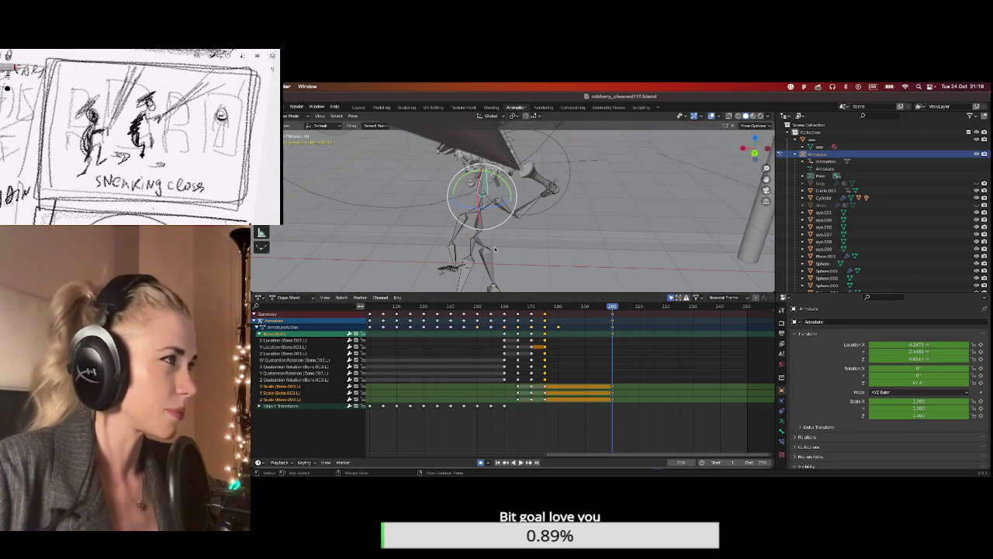
pyautogui.click(546, 307)
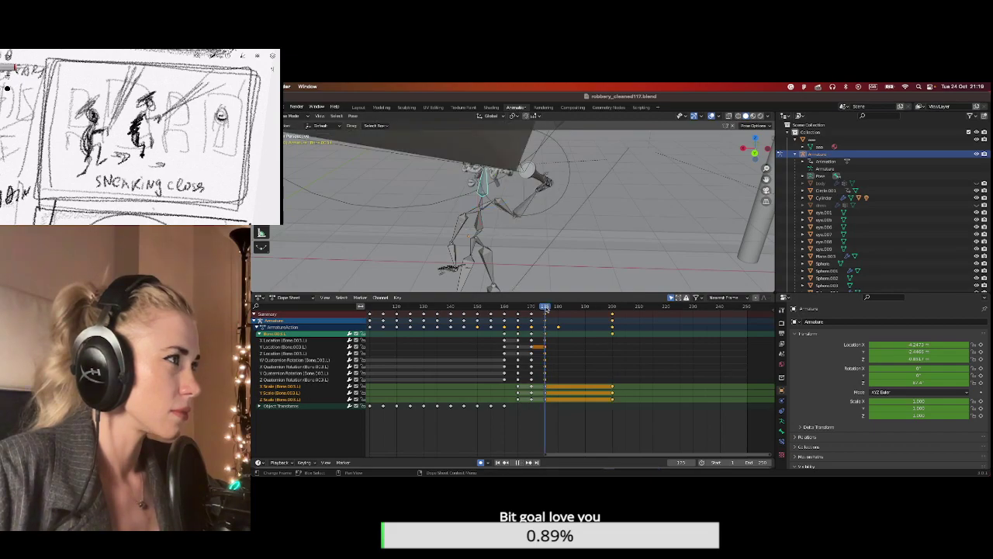
pyautogui.click(614, 307)
# Play back from frame 200, then compare the hand bone's pose at frames 180 and 200.
pyautogui.click(612, 308)
pyautogui.press('space')
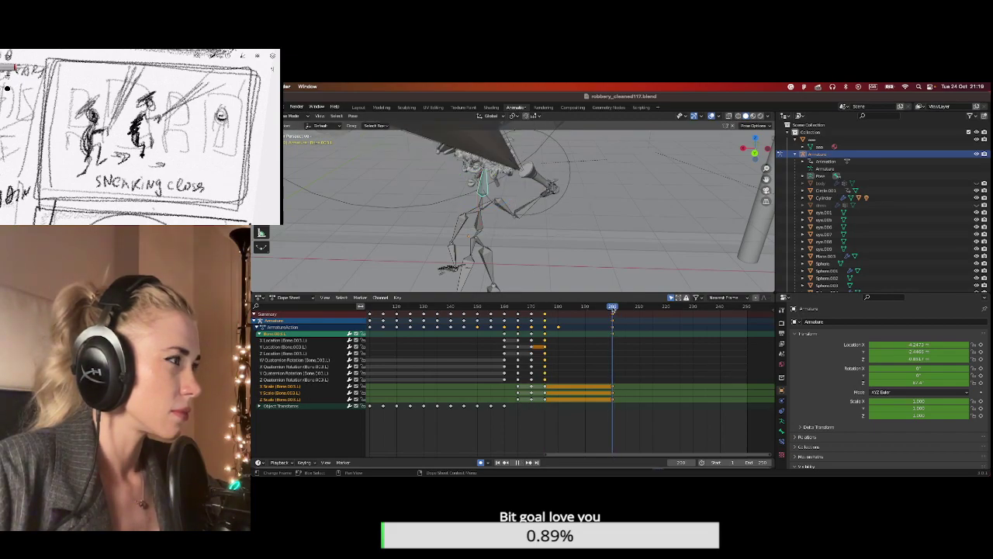
pyautogui.press('space')
pyautogui.click(530, 207)
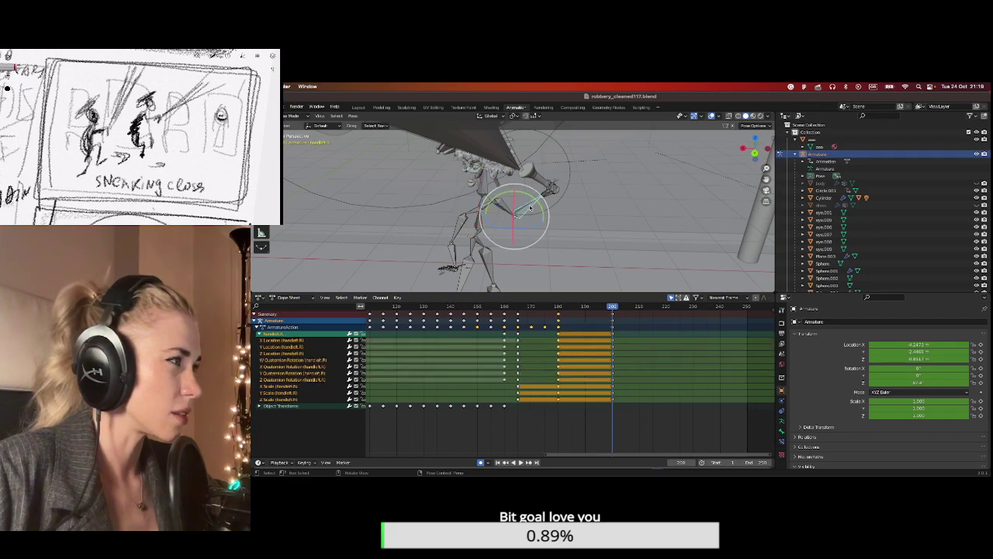
pyautogui.click(559, 307)
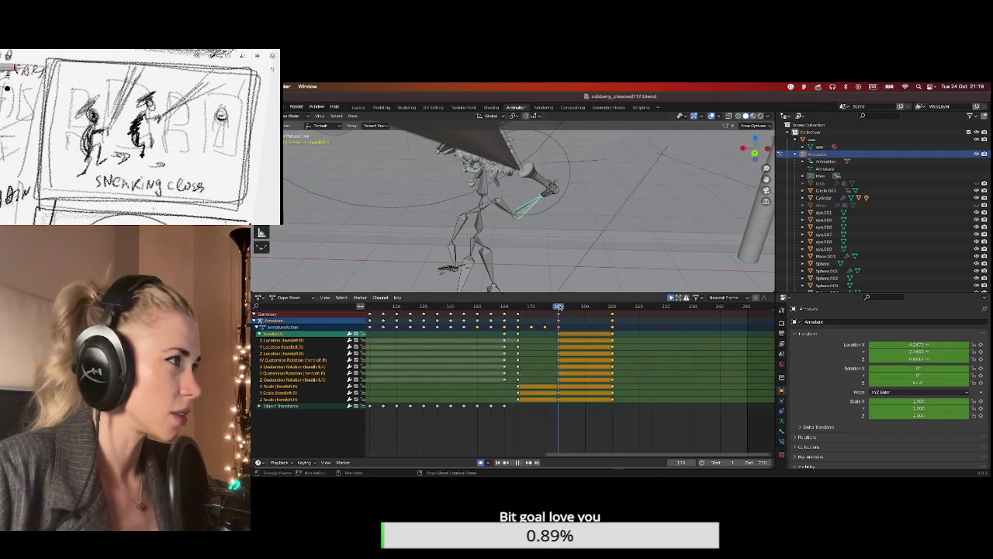
pyautogui.click(613, 308)
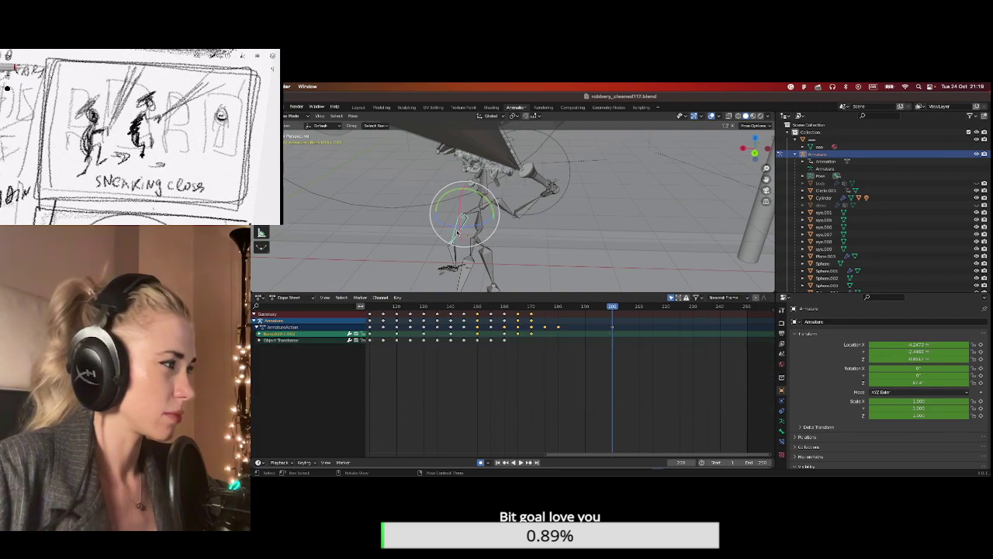
# Key Bone.030.L.002's frame-170 pose at frame 200 from its expanded channels.
pyautogui.press('ctrl+KP_Add')
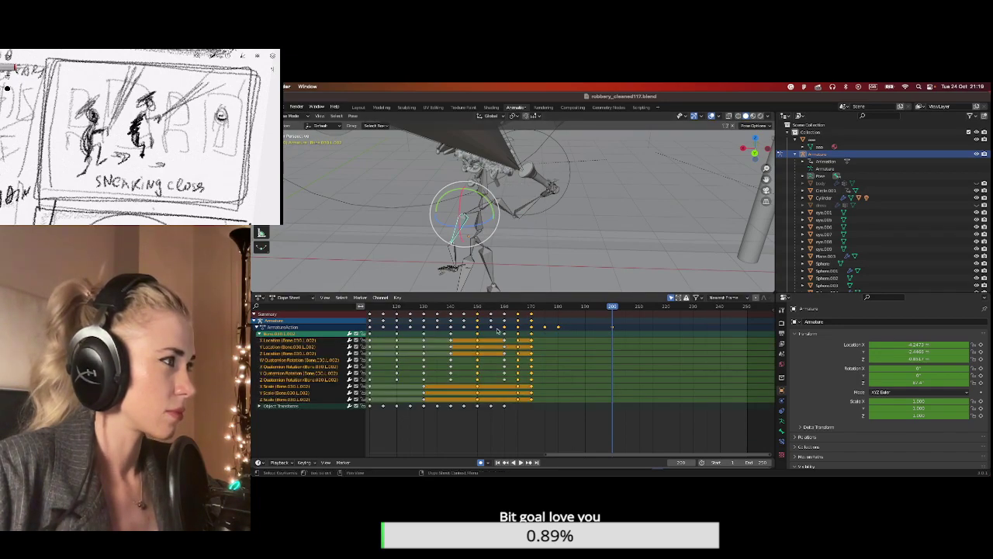
pyautogui.moveTo(533, 313); pyautogui.dragTo(528, 408)
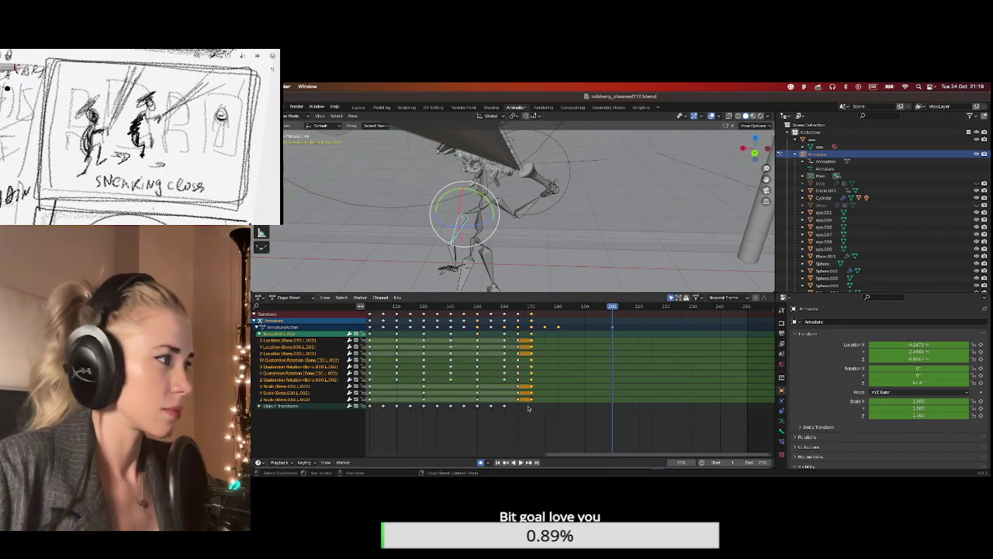
pyautogui.press('i')
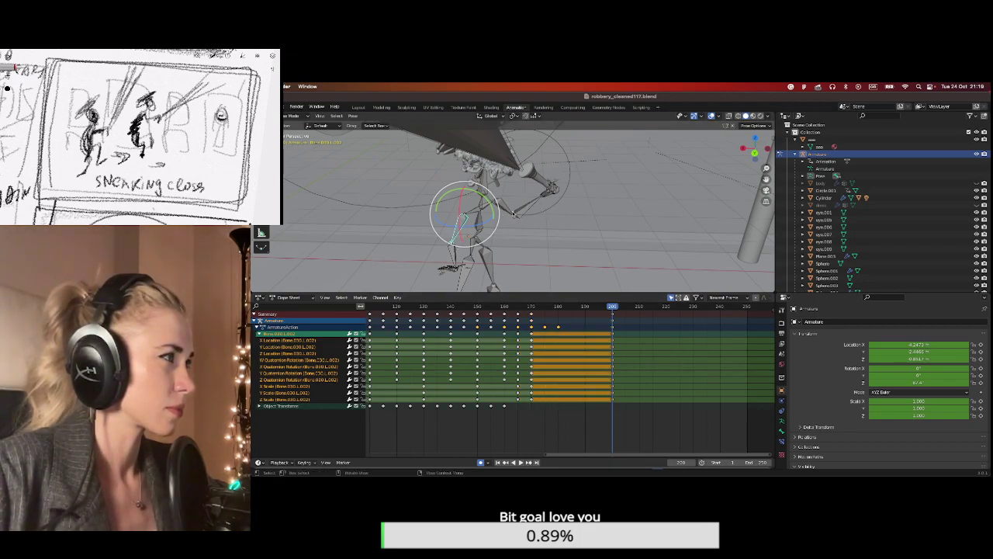
# Paste a neighbouring bone's frame-180 keys at frame 200 to hold its pose.
pyautogui.click(506, 208)
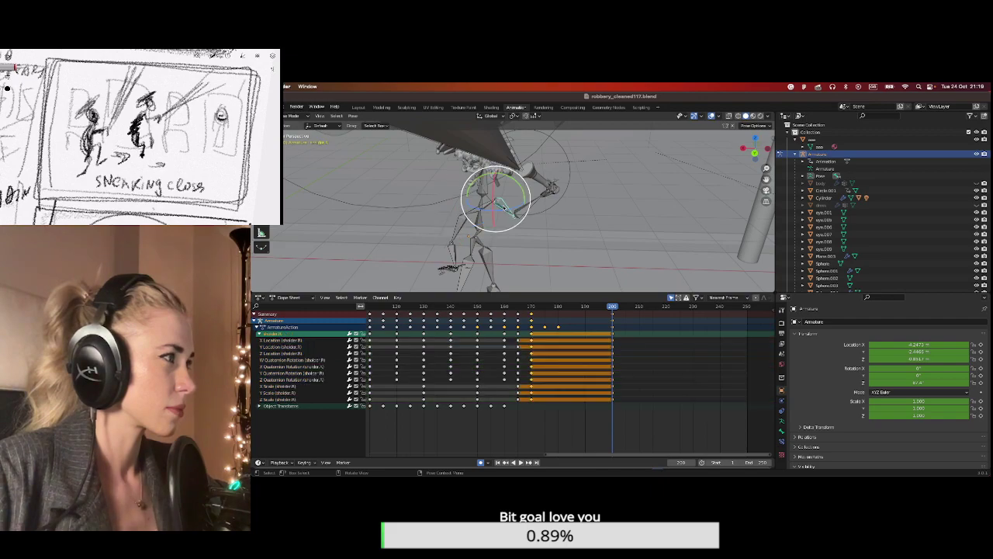
pyautogui.click(519, 213)
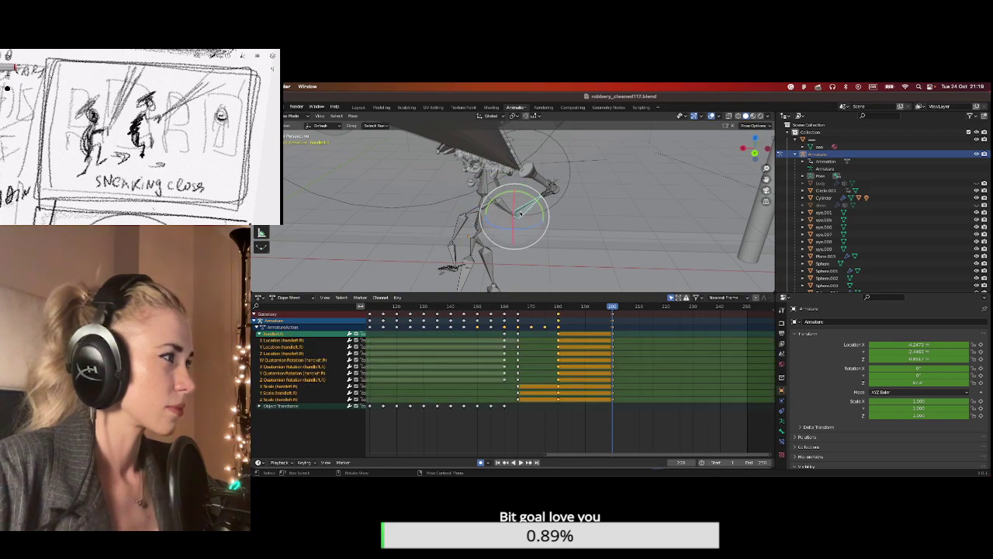
pyautogui.click(455, 253)
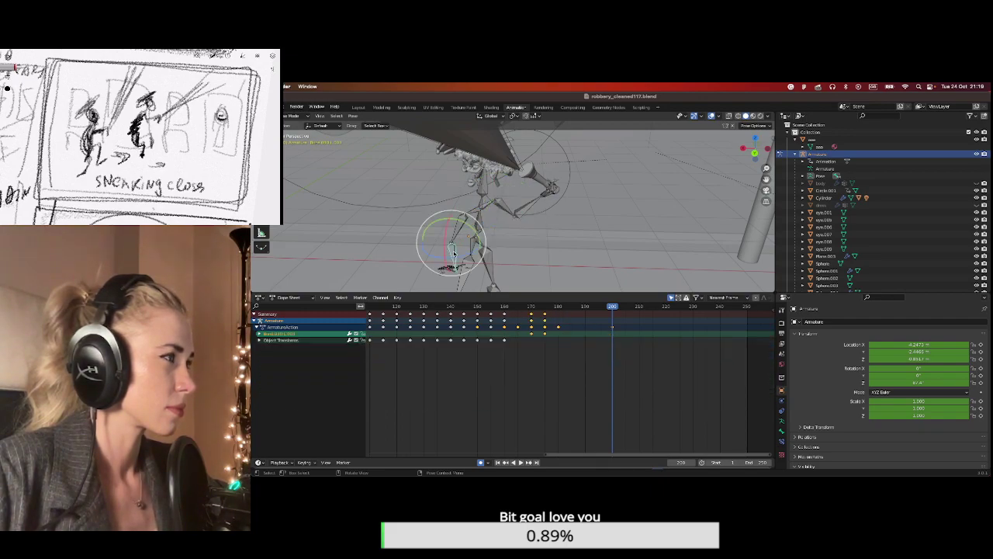
pyautogui.press('ctrl+KP_Add')
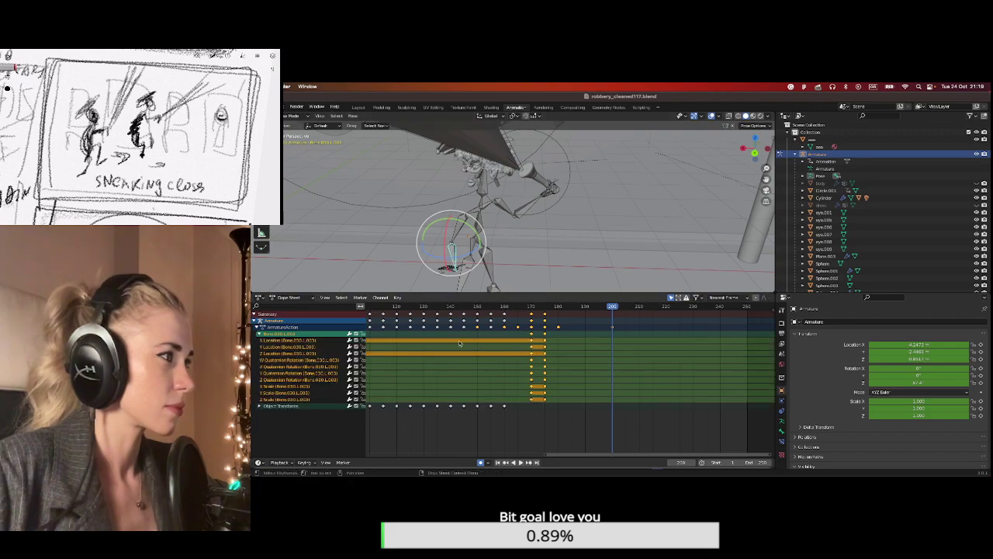
pyautogui.moveTo(548, 322); pyautogui.dragTo(541, 408)
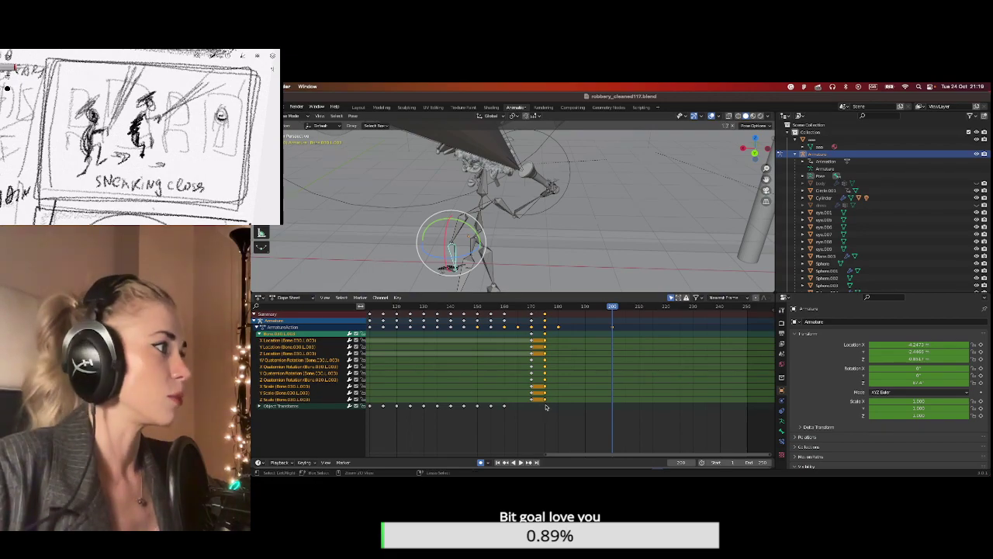
pyautogui.hotkey('ctrl', 'v')
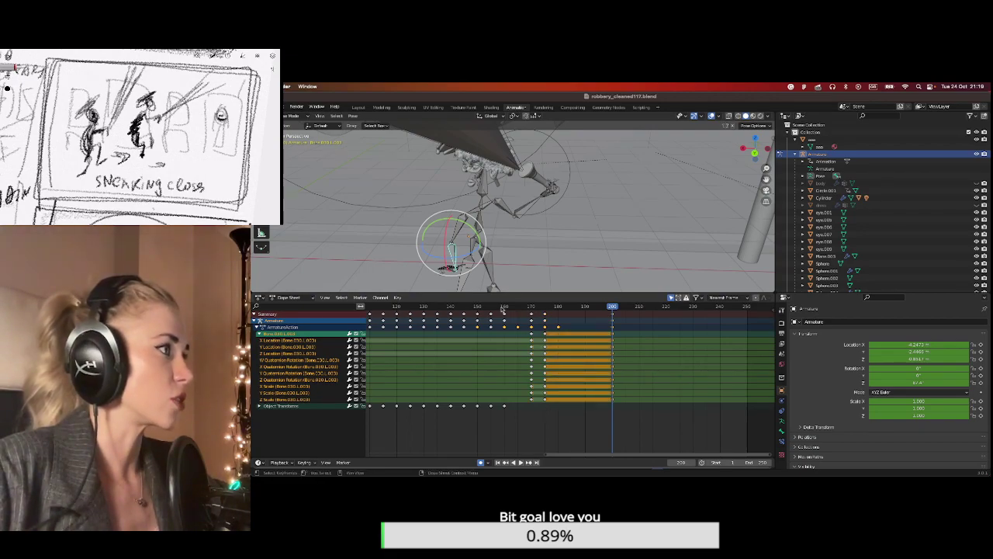
pyautogui.click(479, 218)
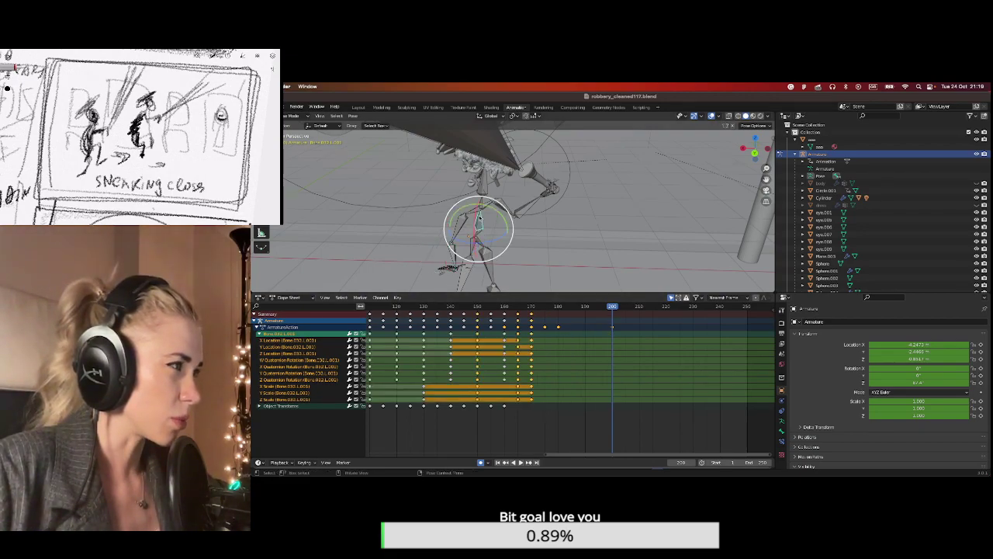
# Hold Bone.032.L.001, Bone.033.L and Bone.033.R's final poses with keys at frame 200.
pyautogui.moveTo(534, 312); pyautogui.dragTo(526, 410)
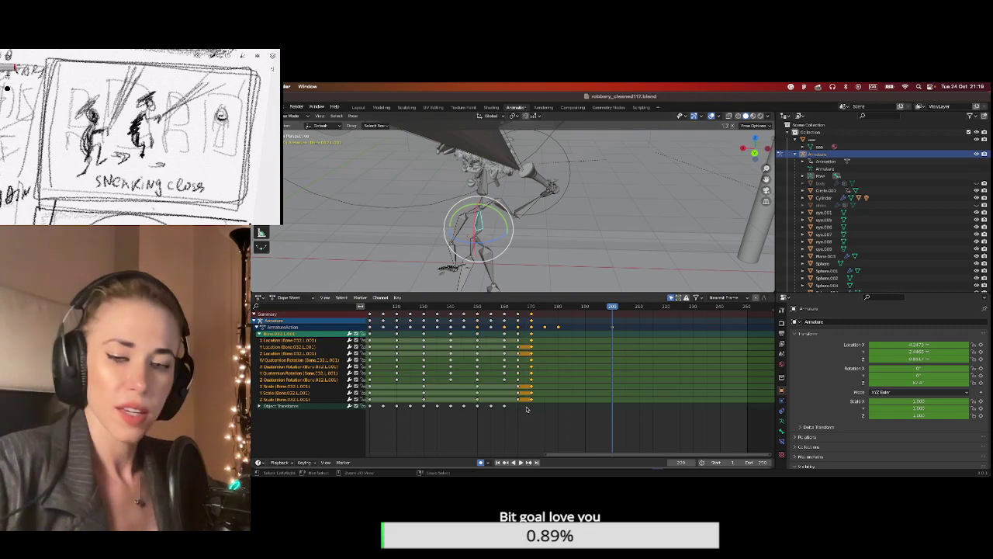
pyautogui.hotkey('ctrl', 'c')
pyautogui.hotkey('ctrl', 'v')
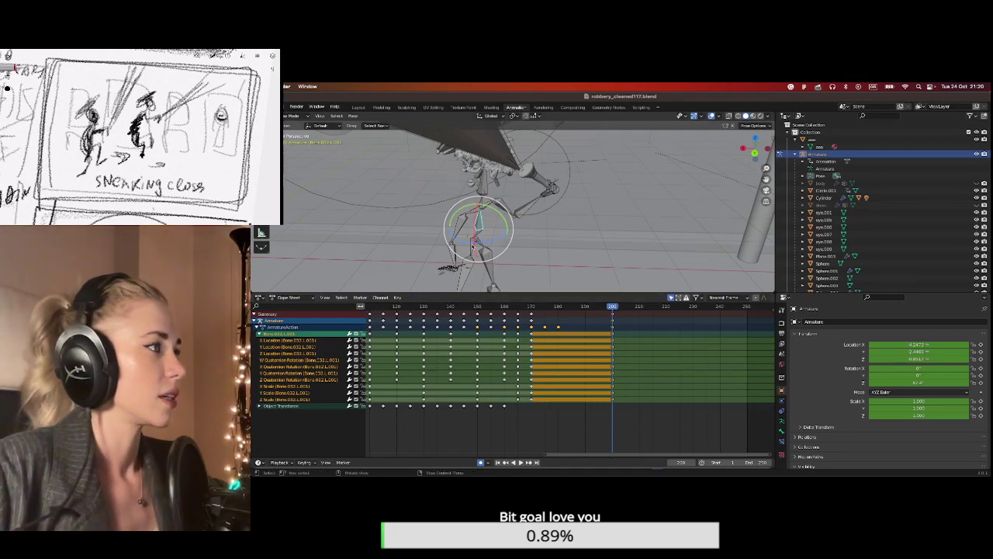
pyautogui.click(473, 247)
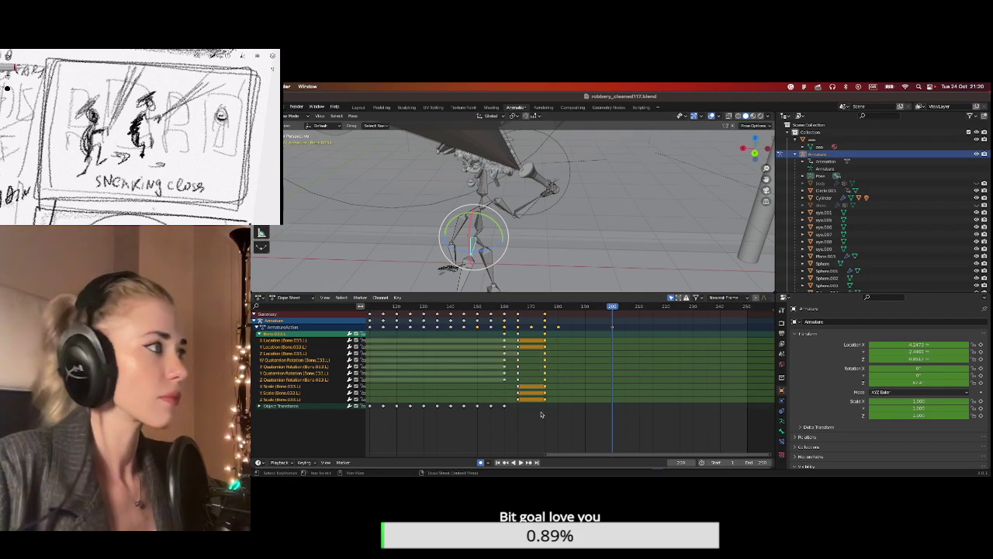
pyautogui.press('i')
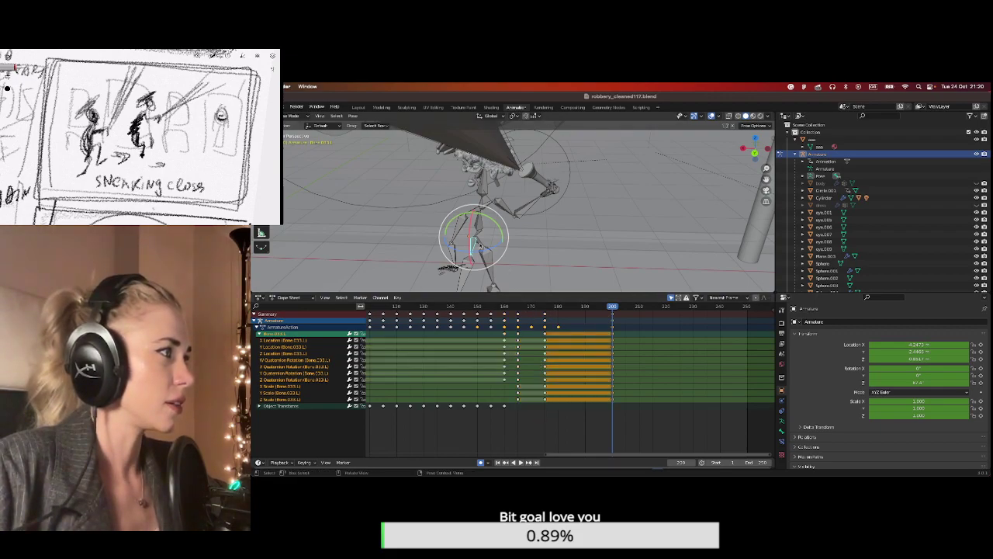
pyautogui.click(479, 247)
pyautogui.moveTo(527, 315); pyautogui.dragTo(512, 412)
pyautogui.press('i')
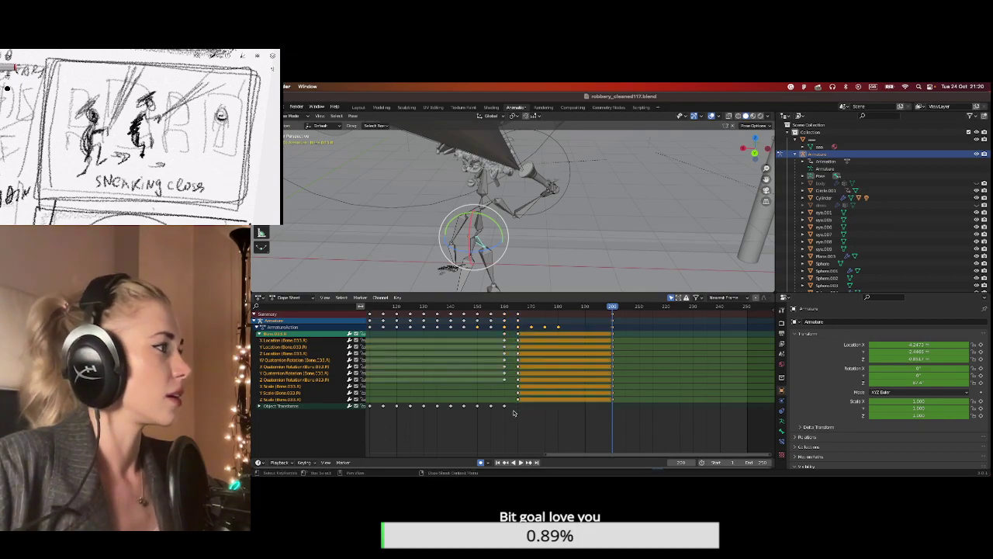
# Move the frame-200 keys back to about frame 170, keeping only the scale hold keys.
pyautogui.moveTo(512, 210); pyautogui.dragTo(540, 232, button='middle')
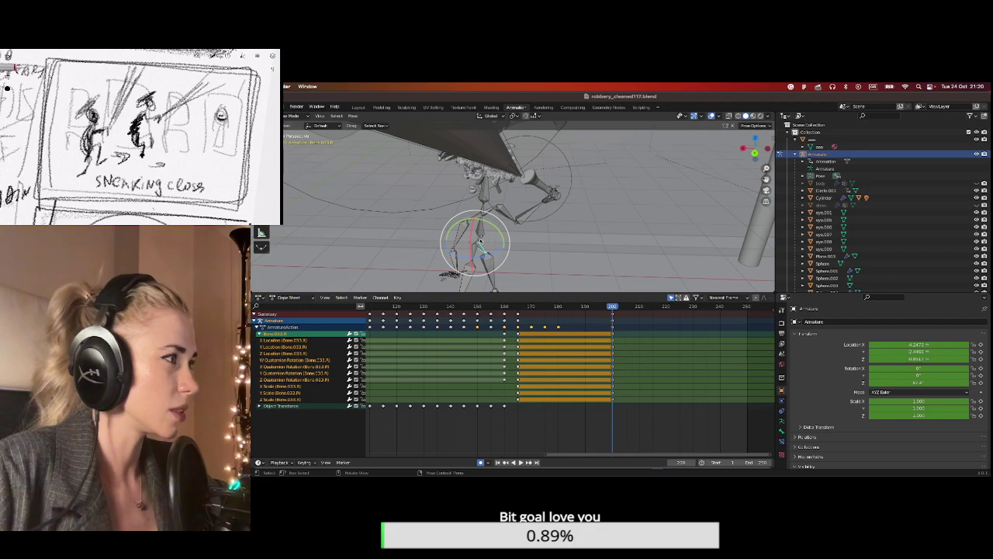
pyautogui.moveTo(614, 314); pyautogui.dragTo(534, 309)
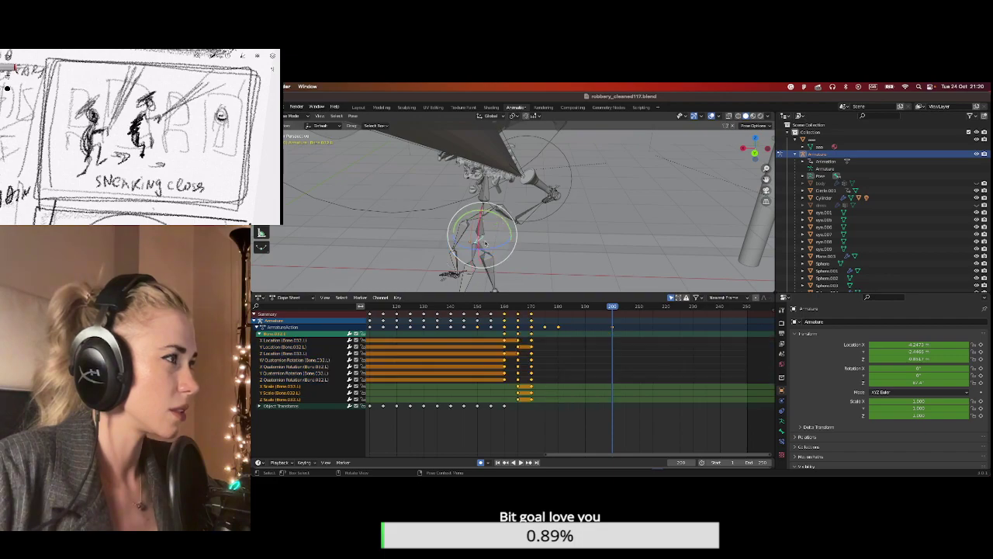
pyautogui.click(533, 417)
pyautogui.press(']')
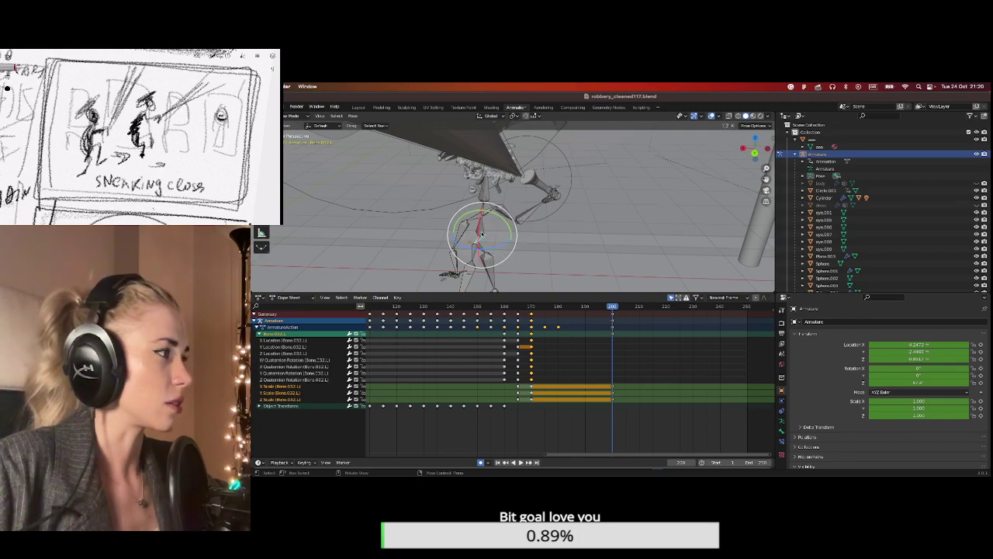
pyautogui.click(482, 232)
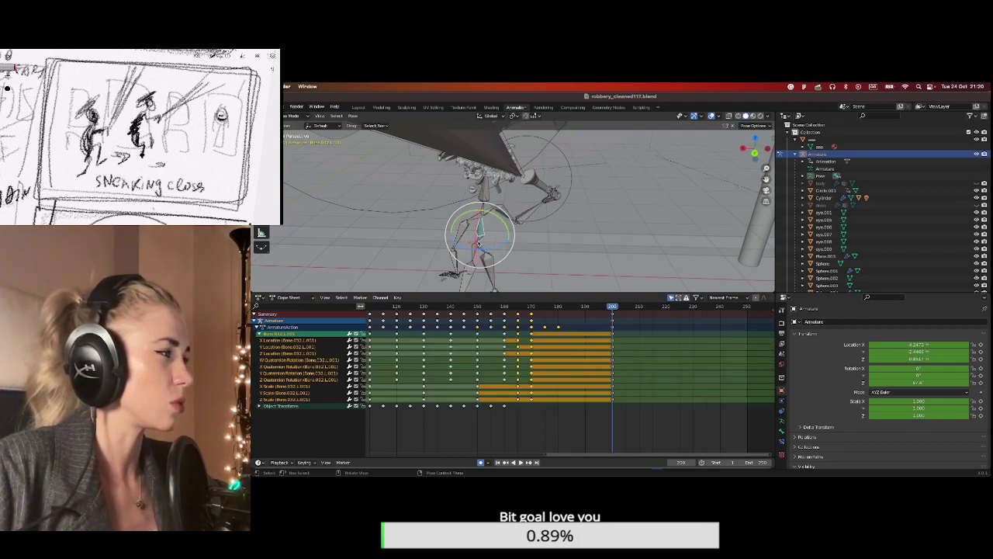
pyautogui.click(479, 243)
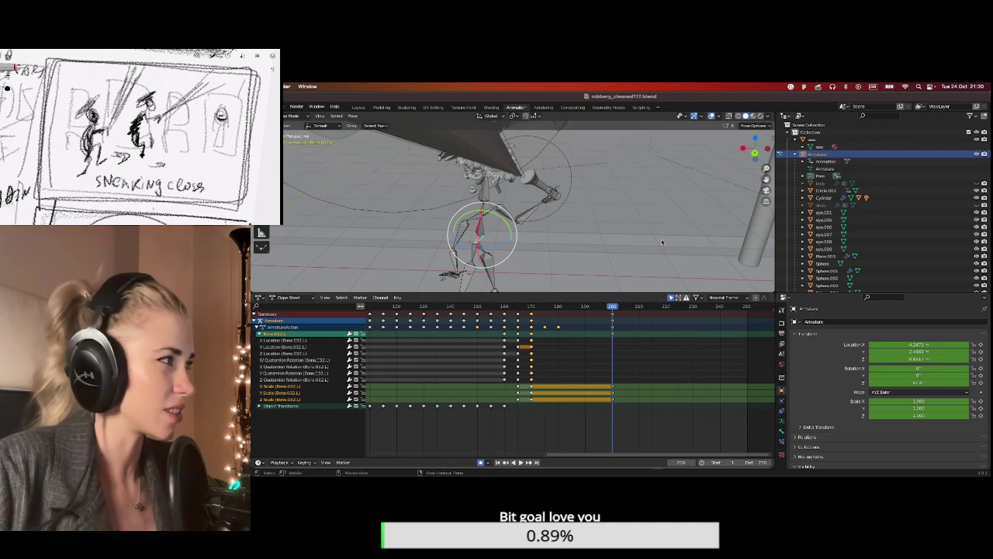
# Play the animation from frame 120 and stop it.
pyautogui.scroll(-3, 532, 376)
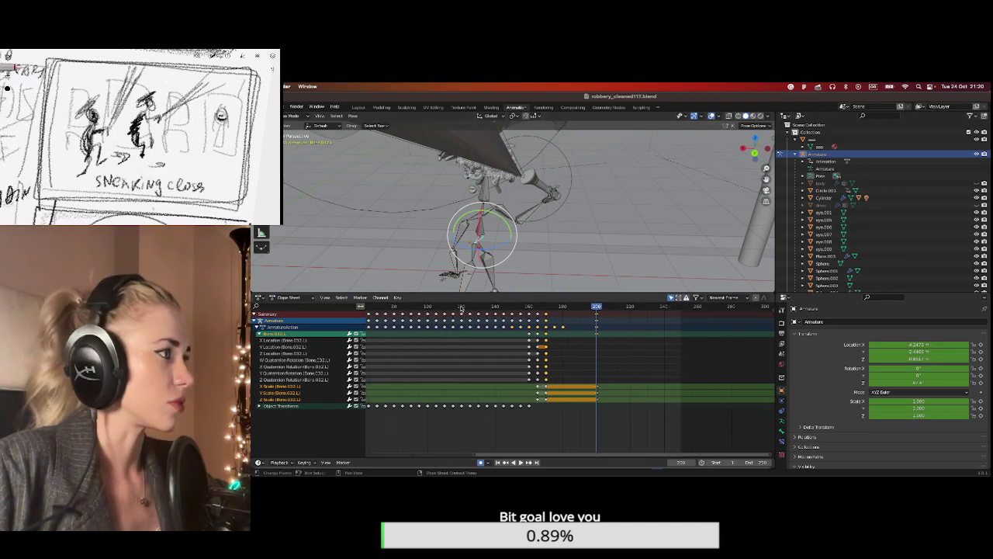
pyautogui.press('Down')
pyautogui.press('Down')
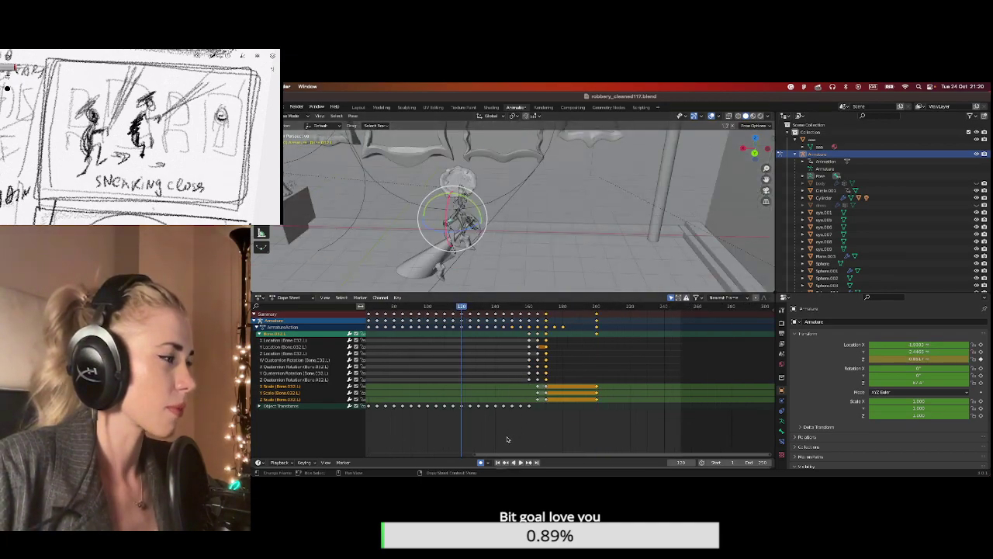
pyautogui.click(517, 463)
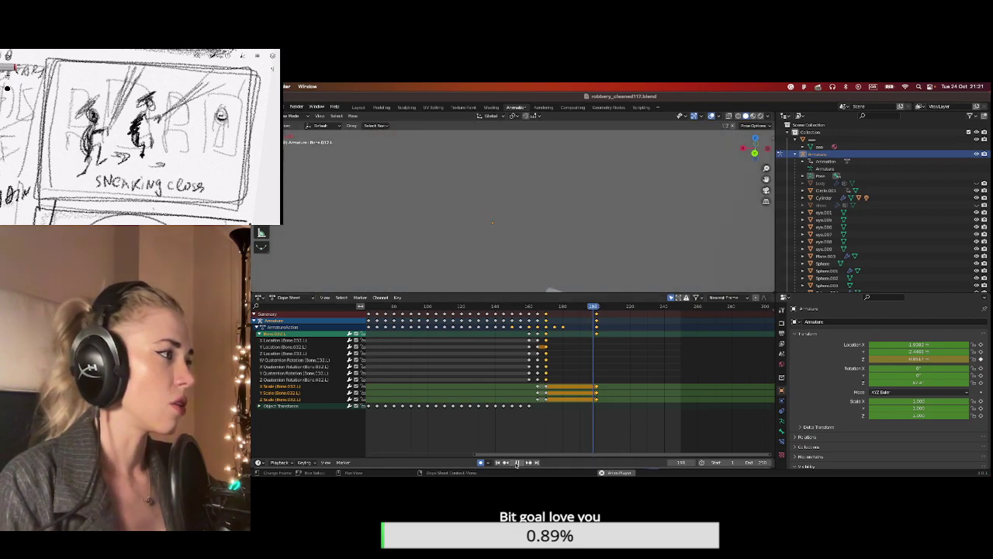
pyautogui.click(517, 463)
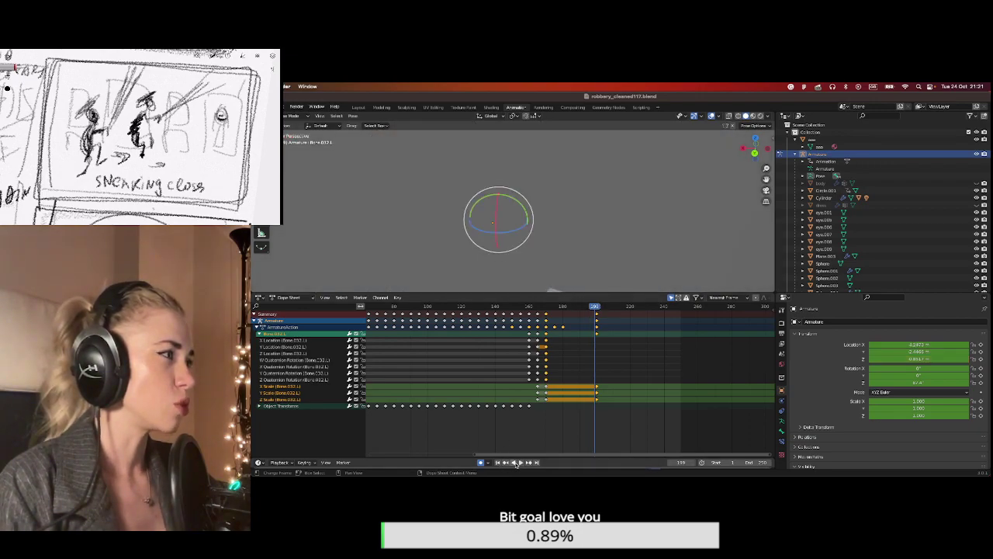
# Deselect the bone, switch to Object Mode and save the blend file.
pyautogui.click(681, 241)
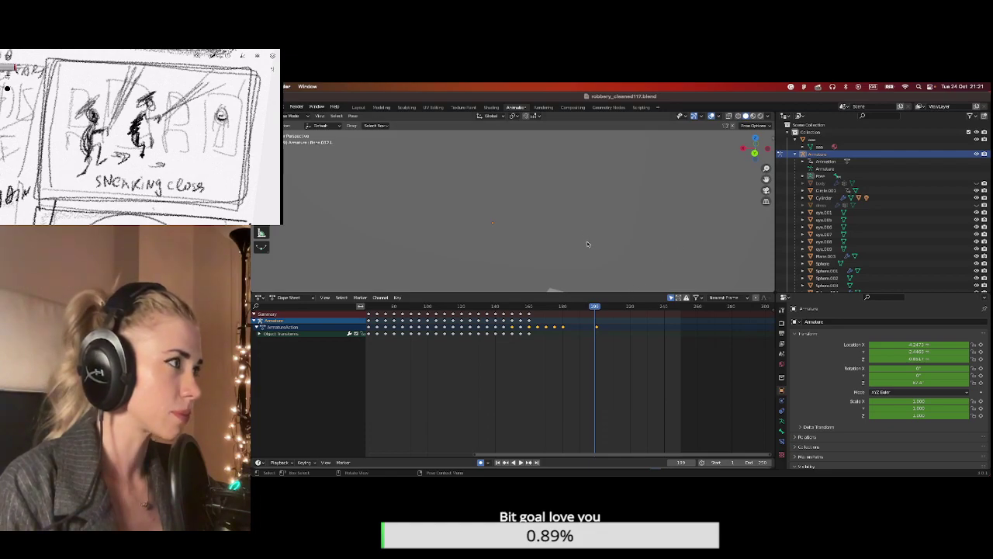
pyautogui.scroll(-8, 587, 244)
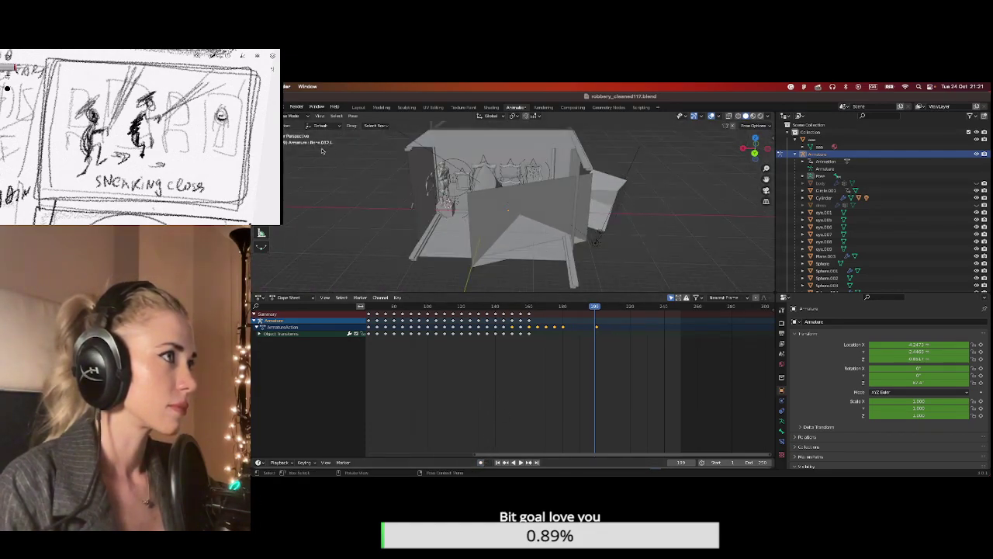
pyautogui.click(297, 116)
pyautogui.click(299, 119)
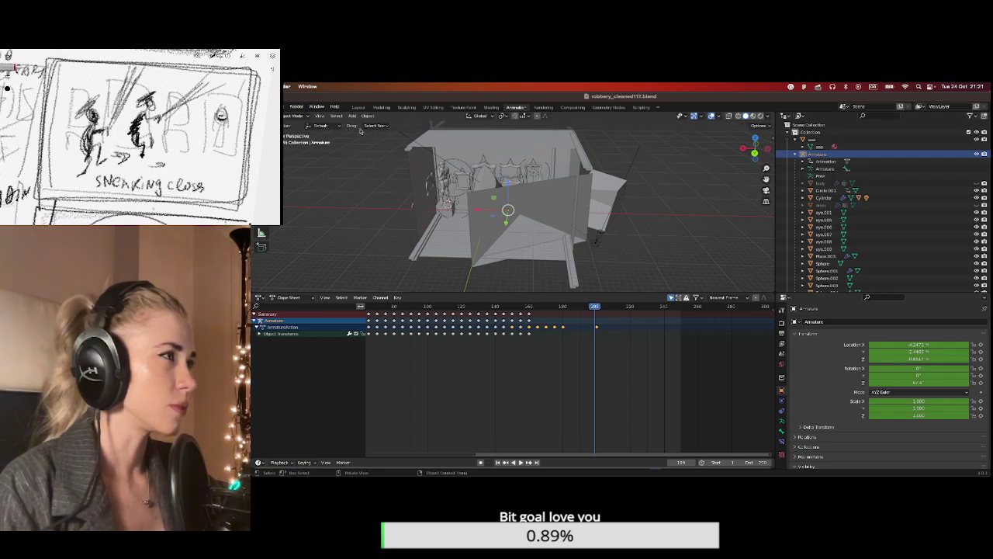
pyautogui.hotkey('ctrl', 's')
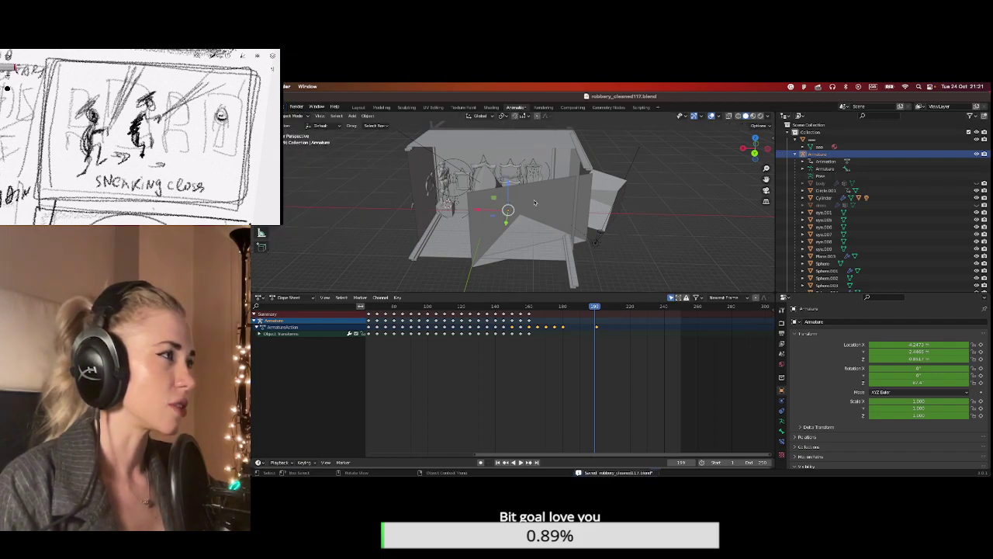
# Delete Plane.007's selected keyframes and scrub to around frame 235.
pyautogui.click(534, 202)
pyautogui.scroll(3, 578, 341)
pyautogui.moveTo(642, 334); pyautogui.dragTo(582, 313)
pyautogui.moveTo(592, 457); pyautogui.dragTo(663, 459)
pyautogui.press('Delete')
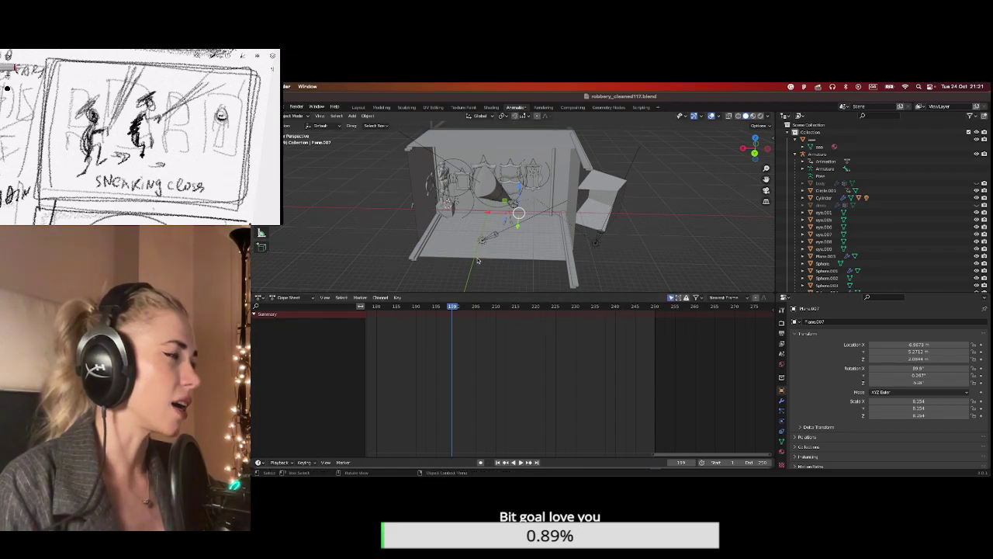
pyautogui.moveTo(609, 308); pyautogui.dragTo(586, 308)
# Shift Plane.007's keyframes near frames 240–250 three frames earlier.
pyautogui.click(559, 212)
pyautogui.moveTo(664, 312); pyautogui.dragTo(609, 334)
pyautogui.press('g')
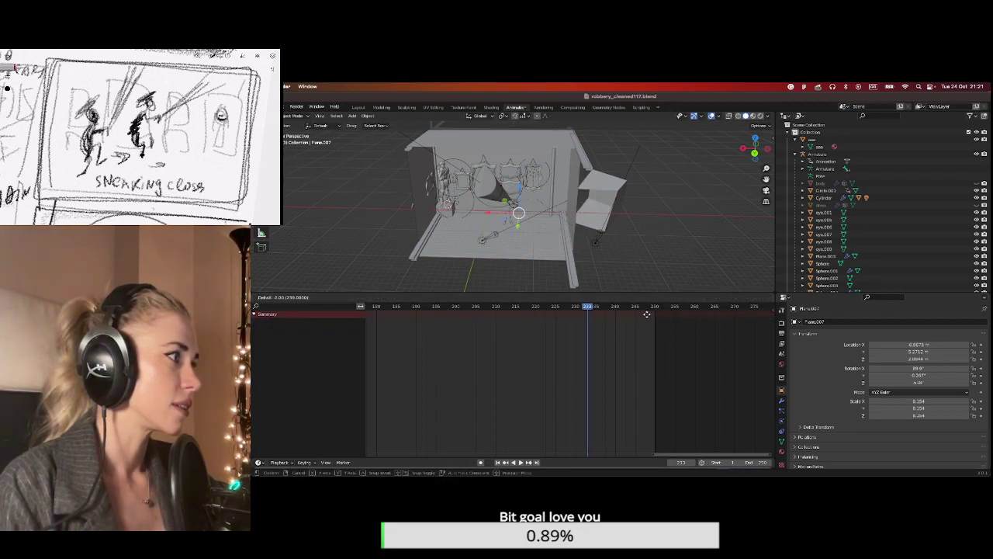
pyautogui.click(645, 313)
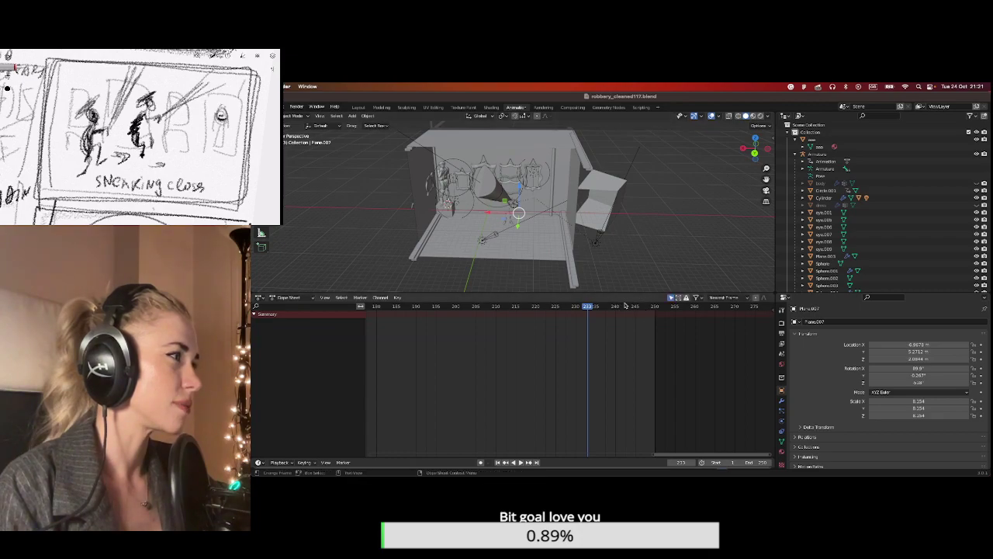
# Play back to check the timing, then select the robber's armature.
pyautogui.press('space')
pyautogui.click(557, 228)
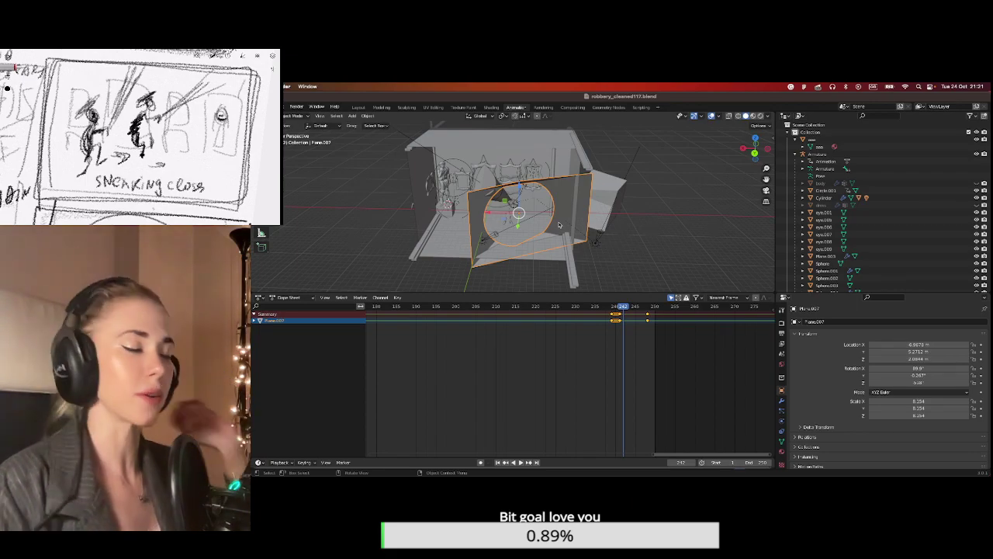
pyautogui.scroll(5, 496, 217)
pyautogui.click(488, 225)
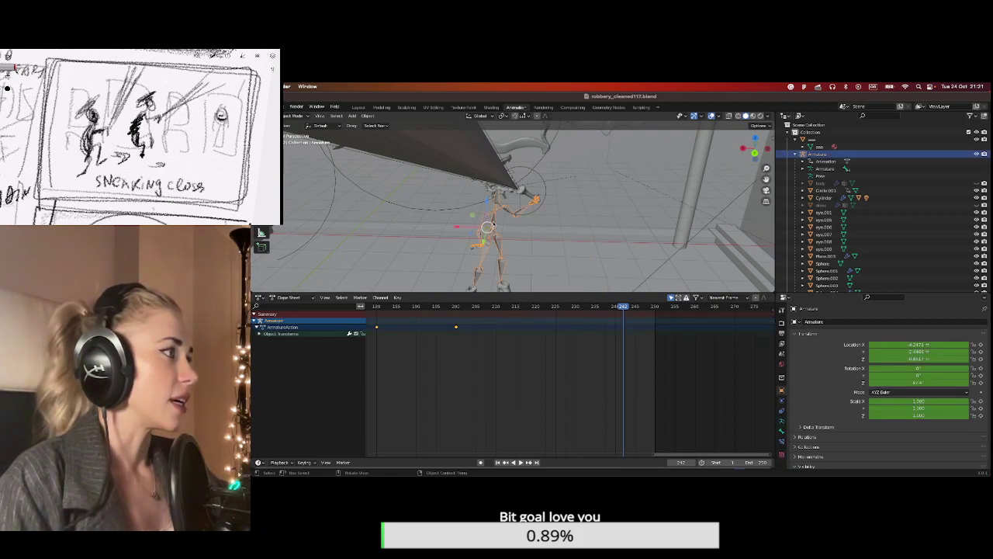
# Put the armature in Pose Mode, select its bones and frame the character.
pyautogui.click(298, 115)
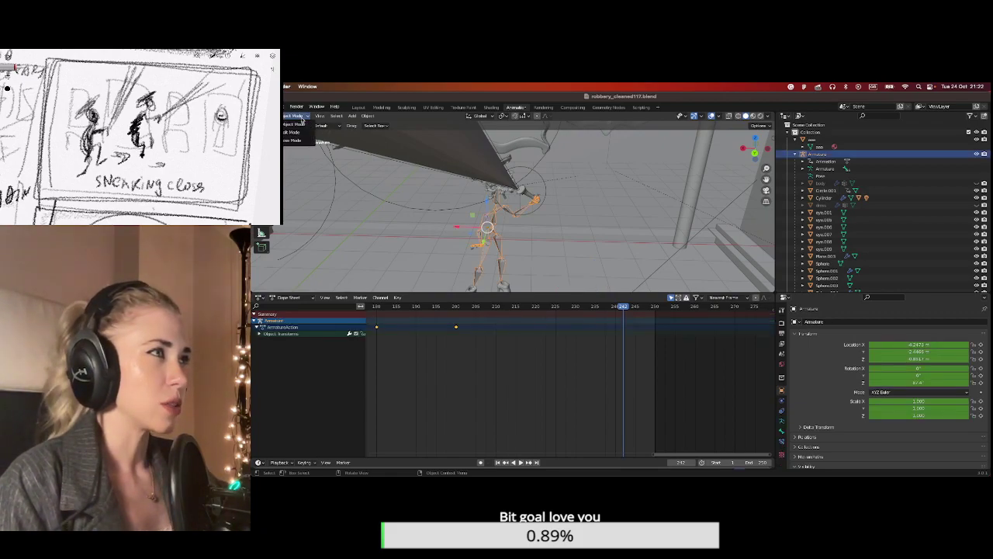
pyautogui.click(299, 140)
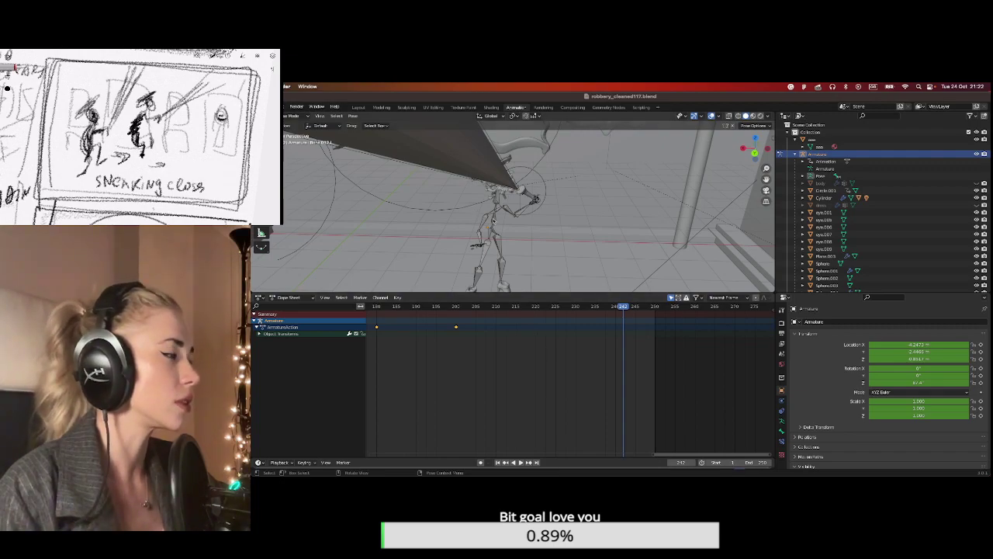
pyautogui.press('a')
pyautogui.moveTo(675, 457); pyautogui.dragTo(608, 448)
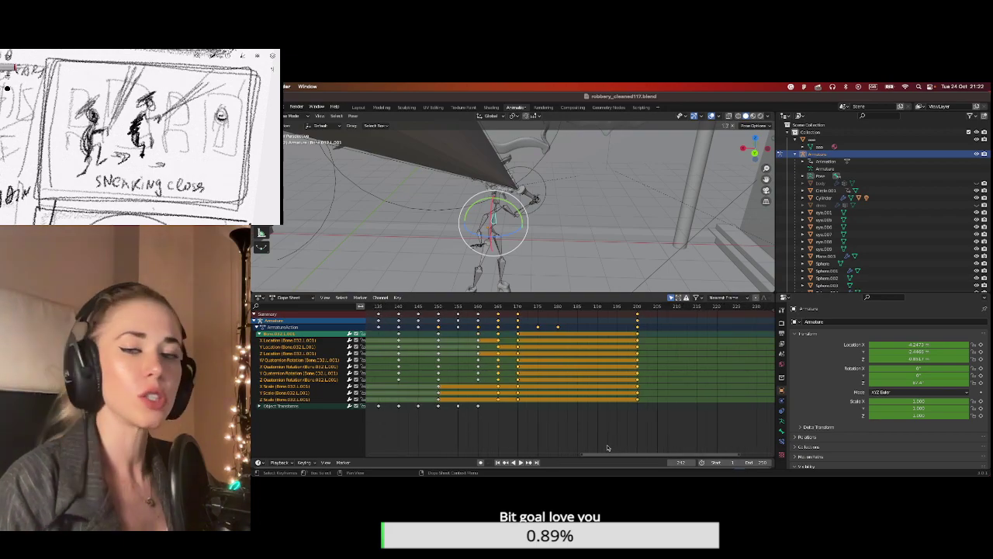
pyautogui.moveTo(772, 180); pyautogui.dragTo(749, 192)
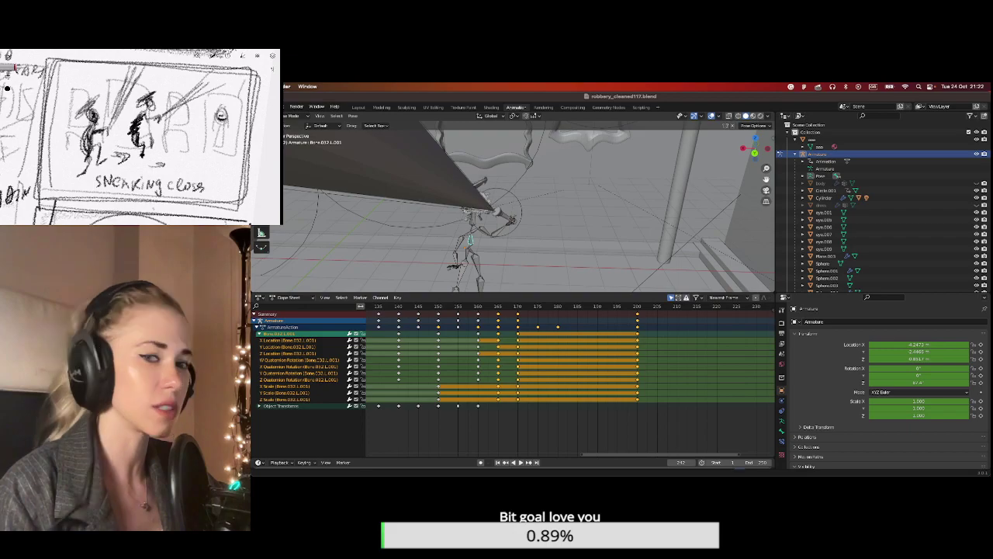
pyautogui.moveTo(497, 225); pyautogui.dragTo(475, 236, button='middle')
pyautogui.scroll(-2, 475, 236)
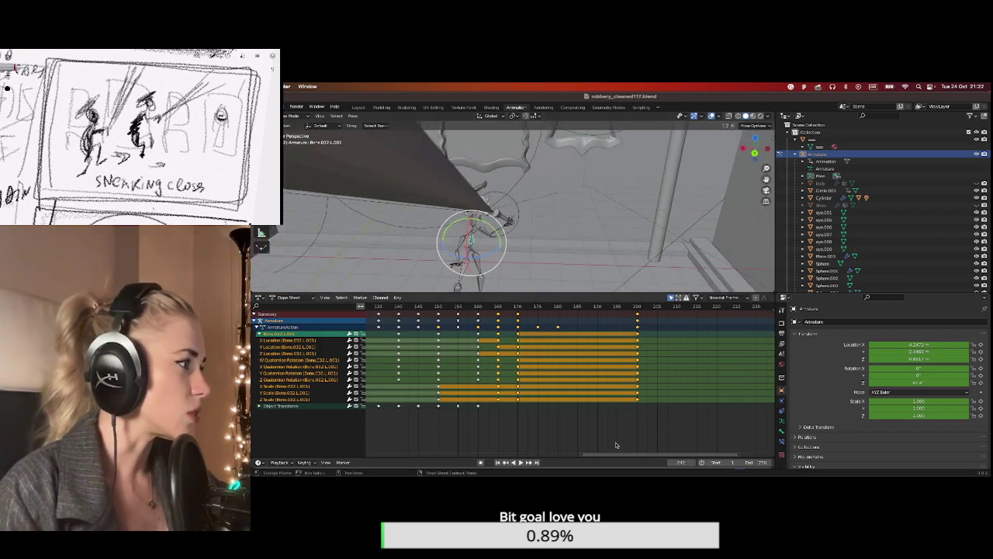
# Resize and pan the Dope Sheet, then set the current frame to 210.
pyautogui.moveTo(650, 456); pyautogui.dragTo(652, 459)
pyautogui.moveTo(645, 458); pyautogui.dragTo(525, 356, button='middle')
pyautogui.scroll(-2, 570, 403)
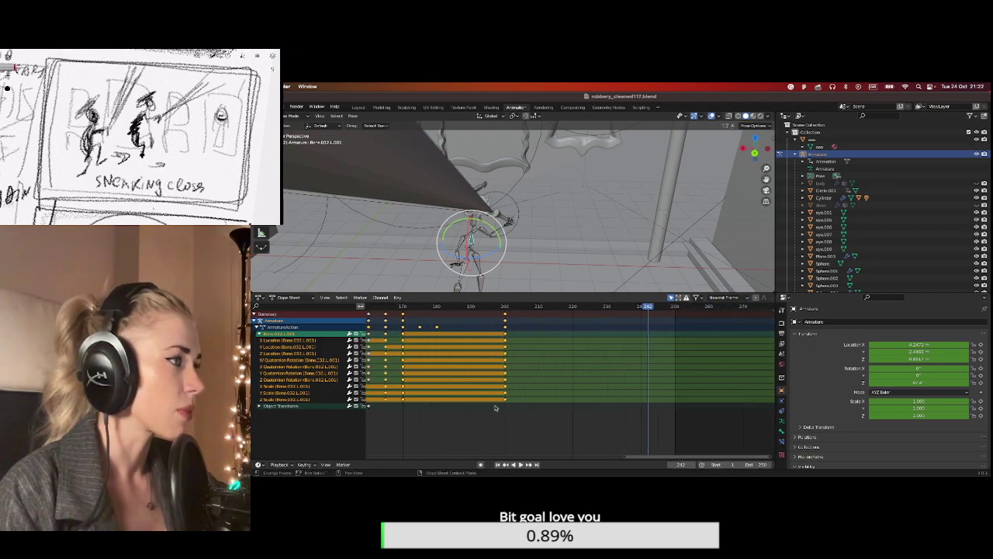
pyautogui.moveTo(649, 459); pyautogui.dragTo(369, 456)
pyautogui.hscroll(5, 391, 435)
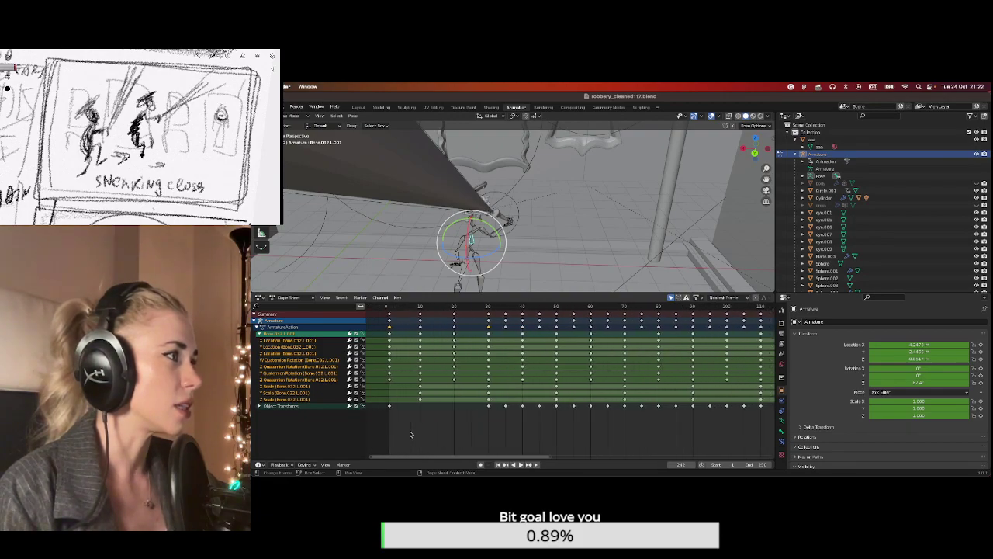
pyautogui.hscroll(1, 420, 434)
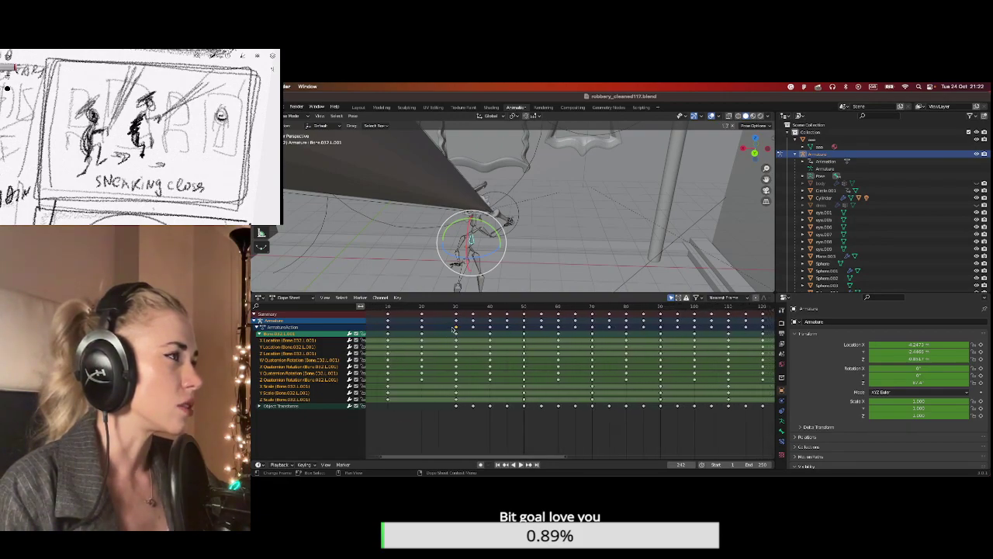
pyautogui.moveTo(557, 456); pyautogui.dragTo(740, 378)
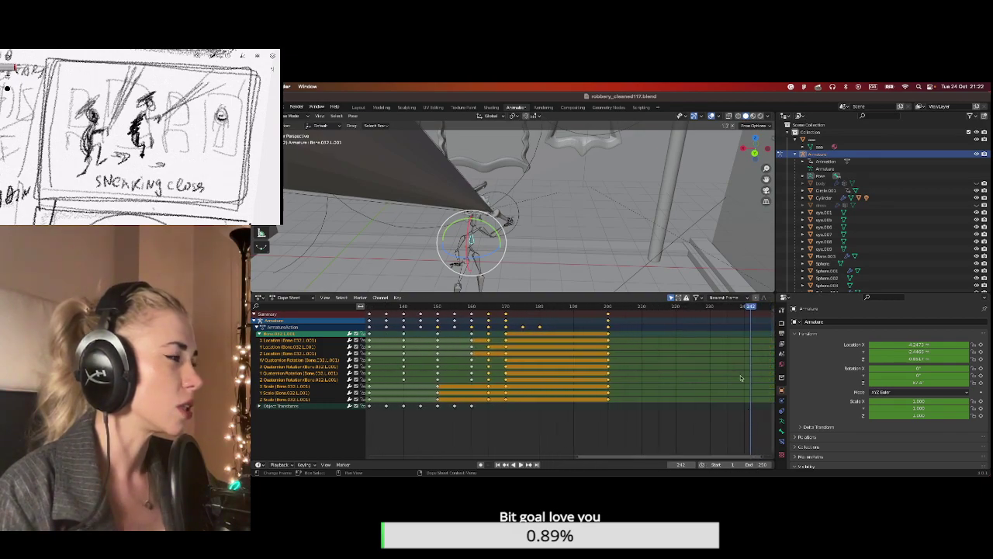
pyautogui.click(643, 308)
pyautogui.moveTo(543, 217); pyautogui.dragTo(574, 225, button='middle')
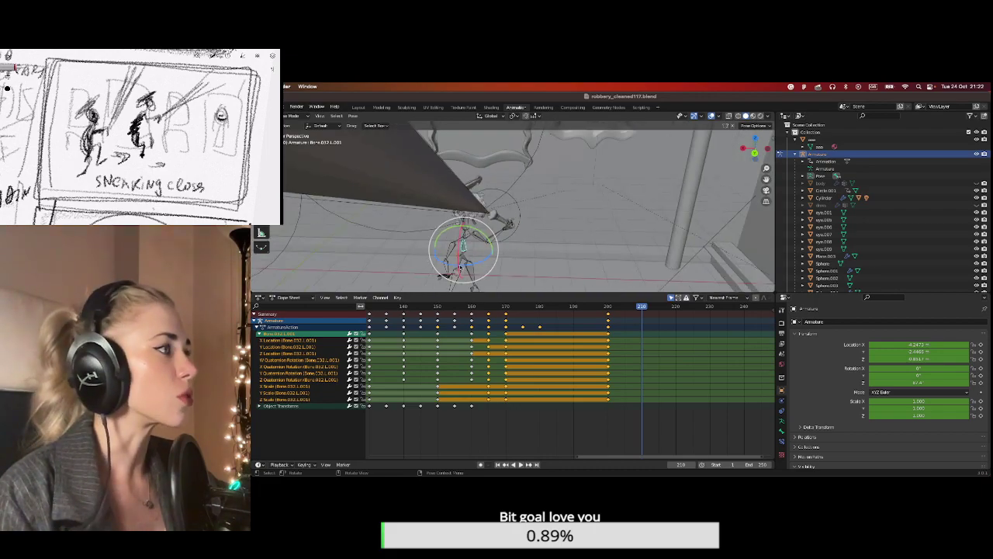
# Rotate the selected arm bone around global Z, undo it, and start a new Z rotation.
pyautogui.press('r')
pyautogui.press('z')
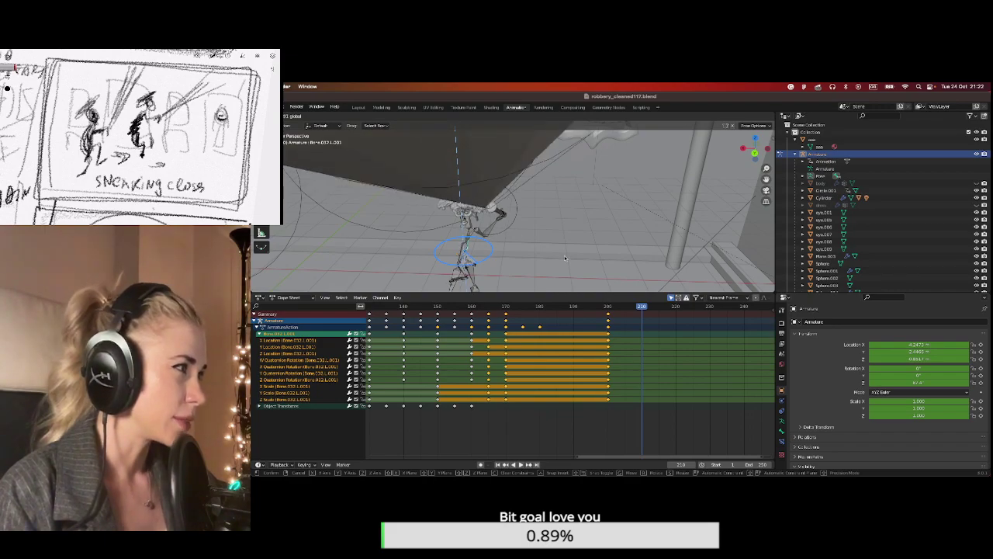
pyautogui.click(508, 249)
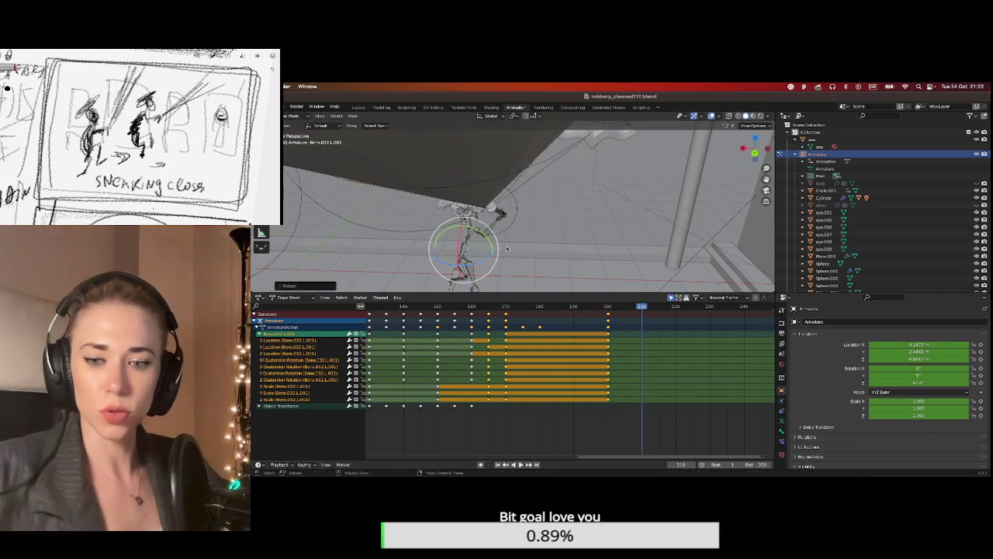
pyautogui.hotkey('ctrl', 'z')
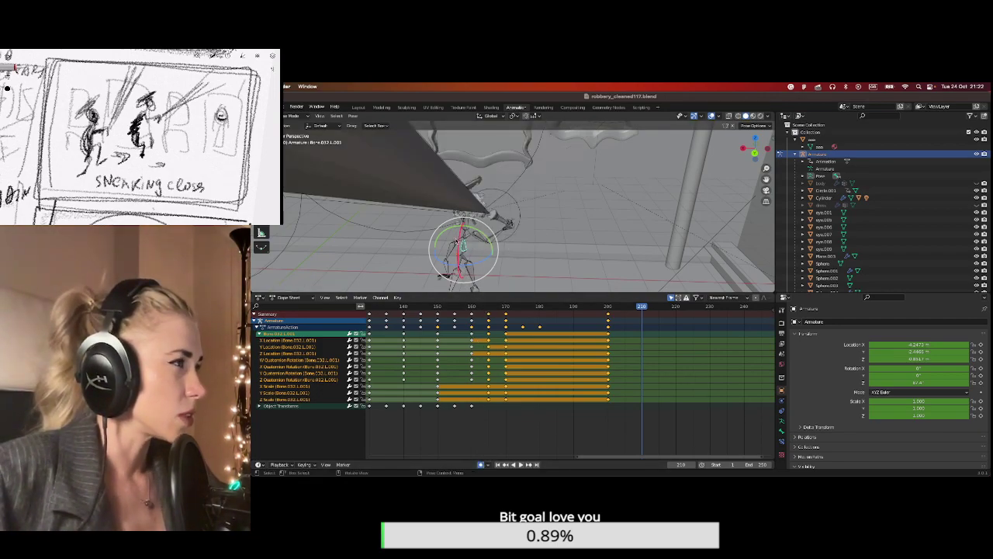
pyautogui.press('r')
pyautogui.press('z')
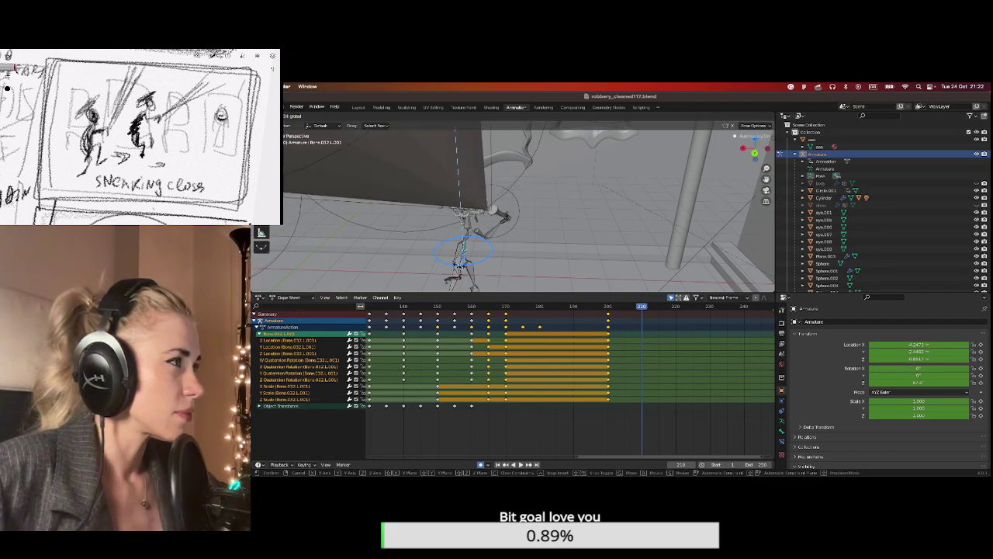
# Rotate the hand bone handleft.R around Z at frame 210.
pyautogui.click(458, 265)
pyautogui.click(481, 233)
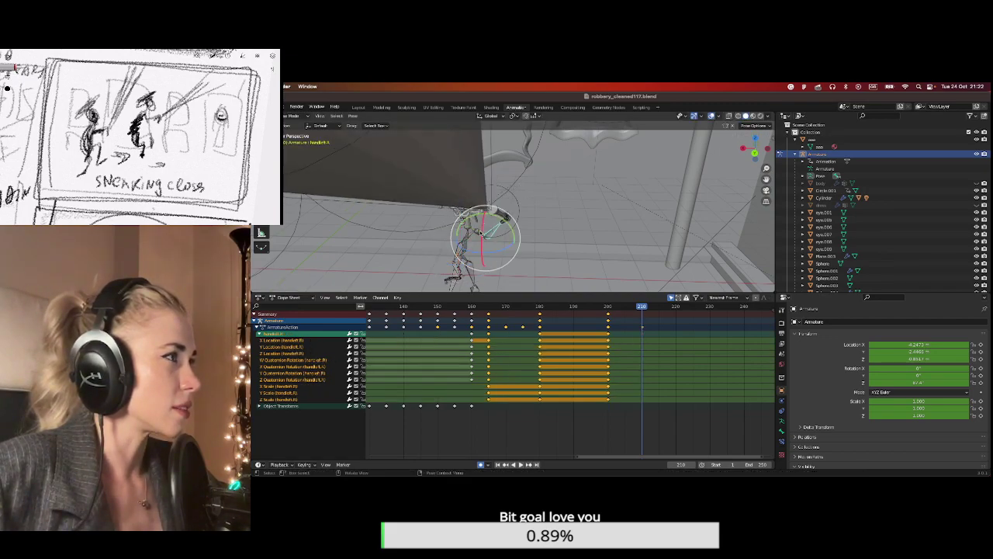
pyautogui.press('r')
pyautogui.press('z')
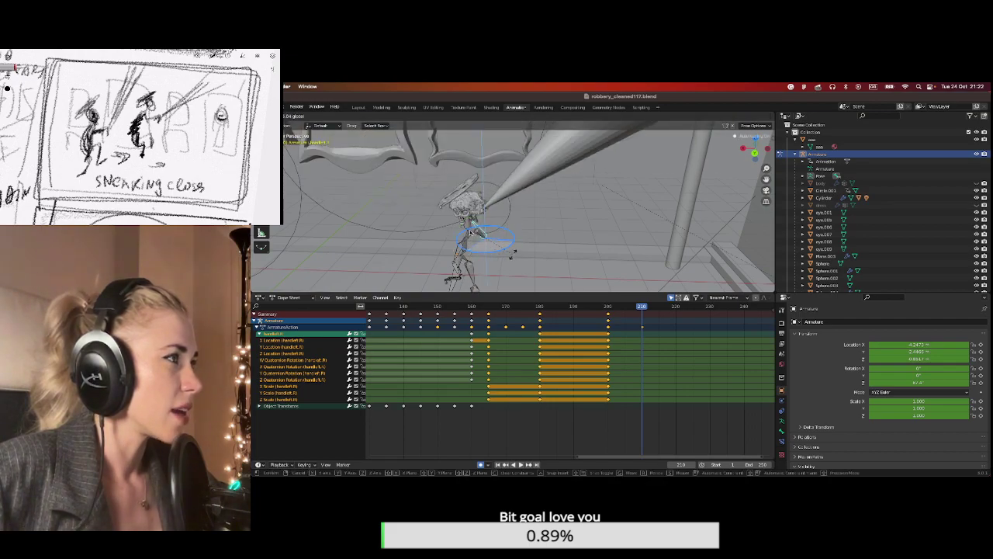
pyautogui.click(512, 252)
# Rotate Bone.003.L around global Z, keying it at frame 210.
pyautogui.click(457, 221)
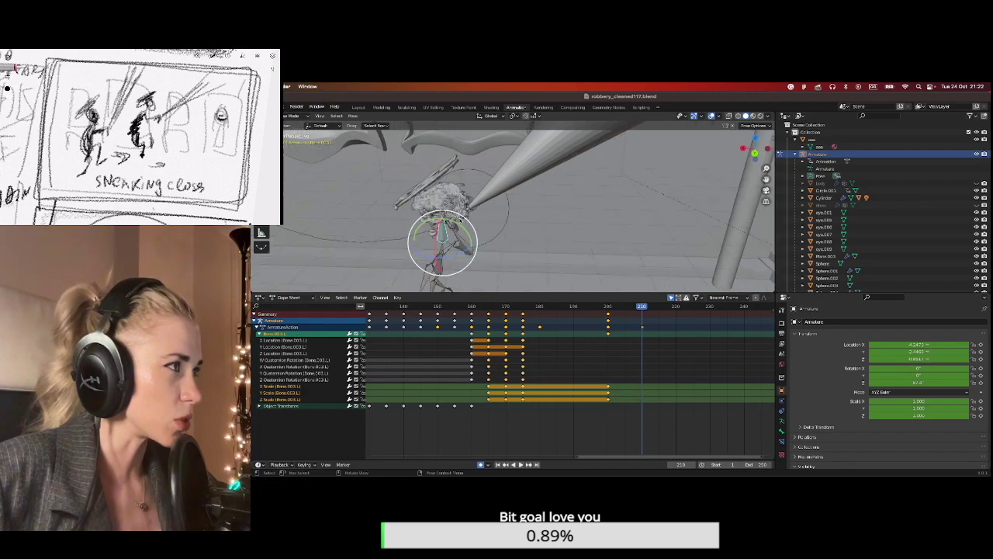
pyautogui.press('r')
pyautogui.press('z')
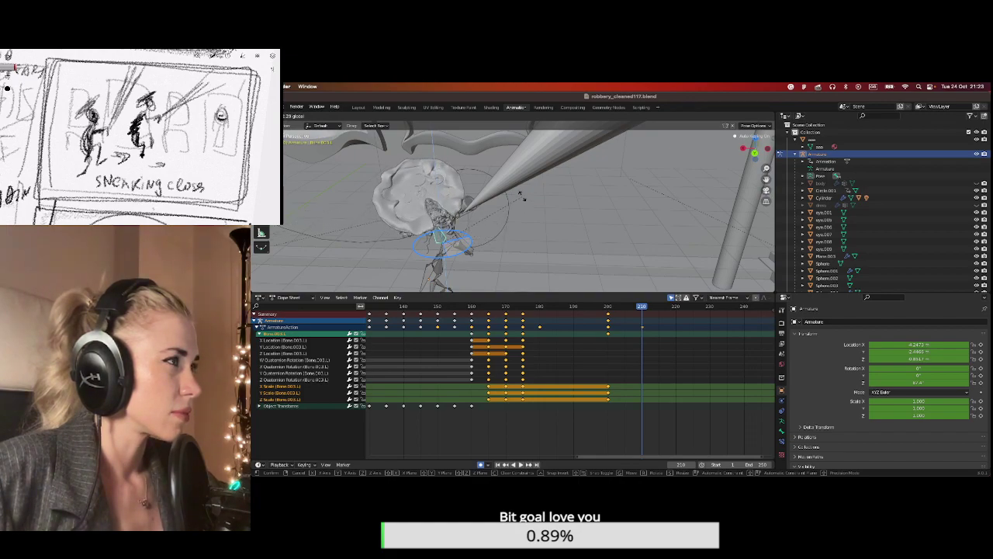
pyautogui.click(518, 200)
pyautogui.moveTo(518, 200); pyautogui.dragTo(508, 198, button='middle')
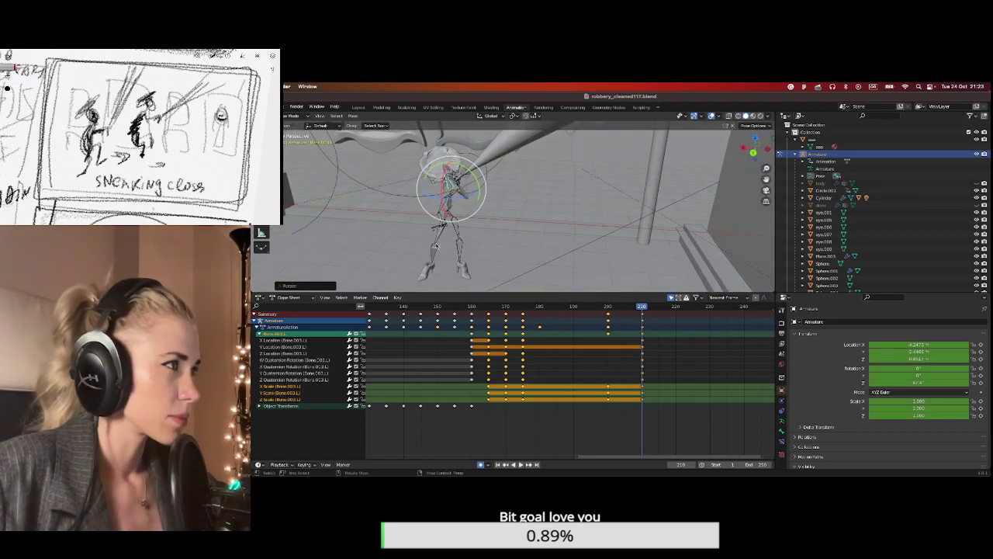
# Move and repeatedly rotate the hip bone into its frame-210 pose.
pyautogui.click(439, 227)
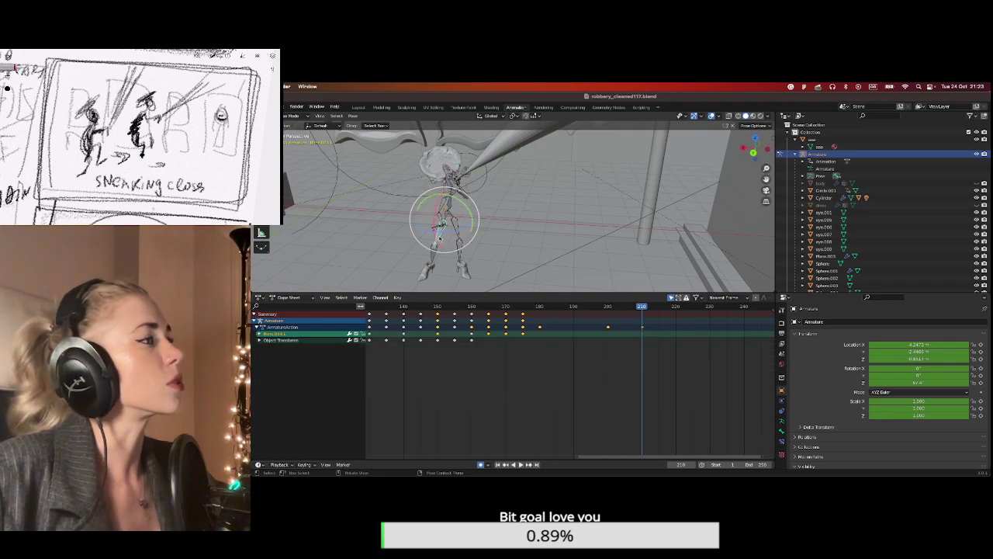
pyautogui.press('g')
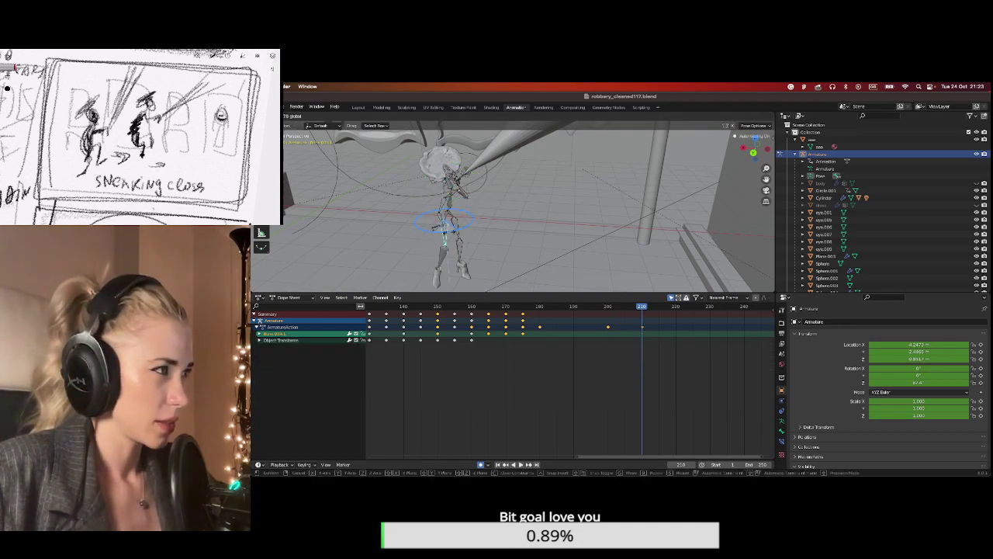
pyautogui.click(453, 227)
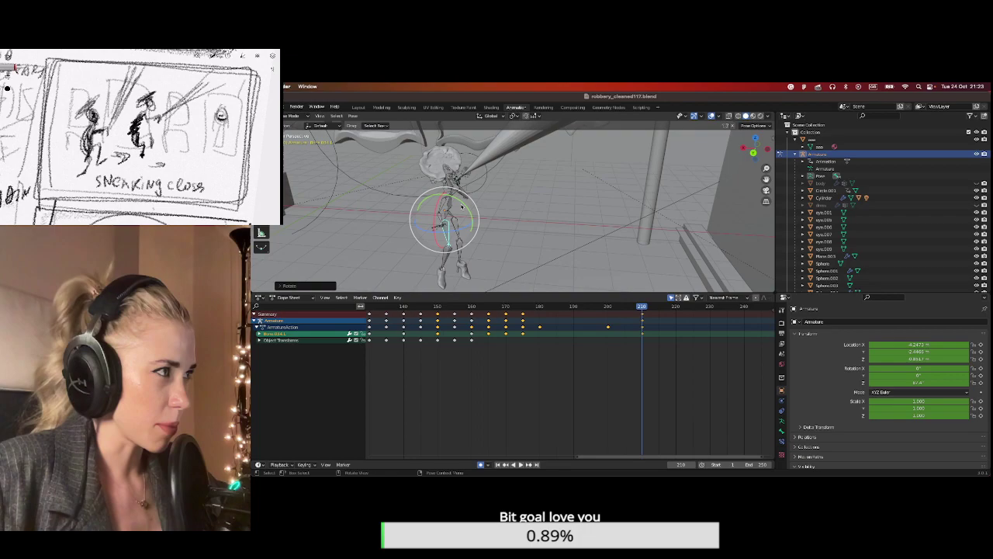
pyautogui.press('r')
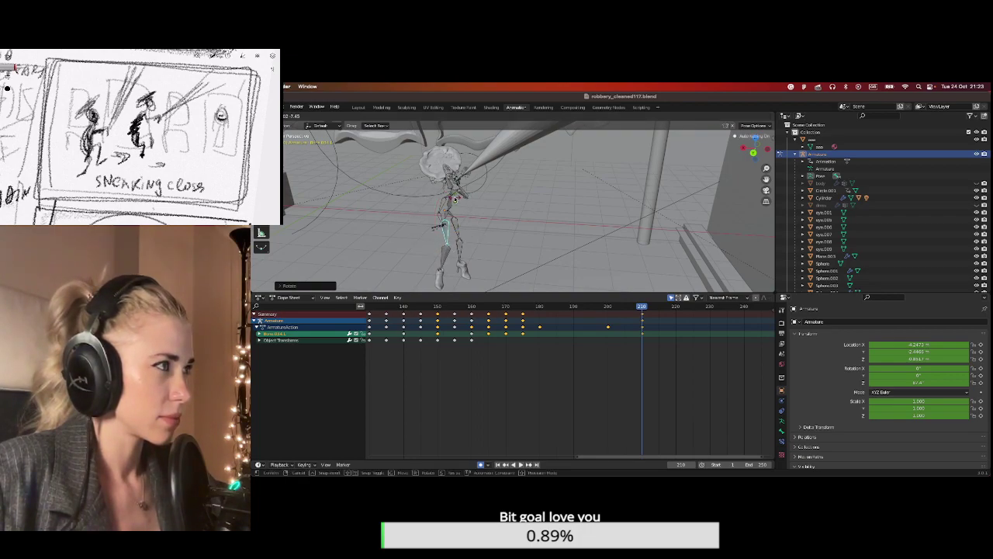
pyautogui.click(462, 223)
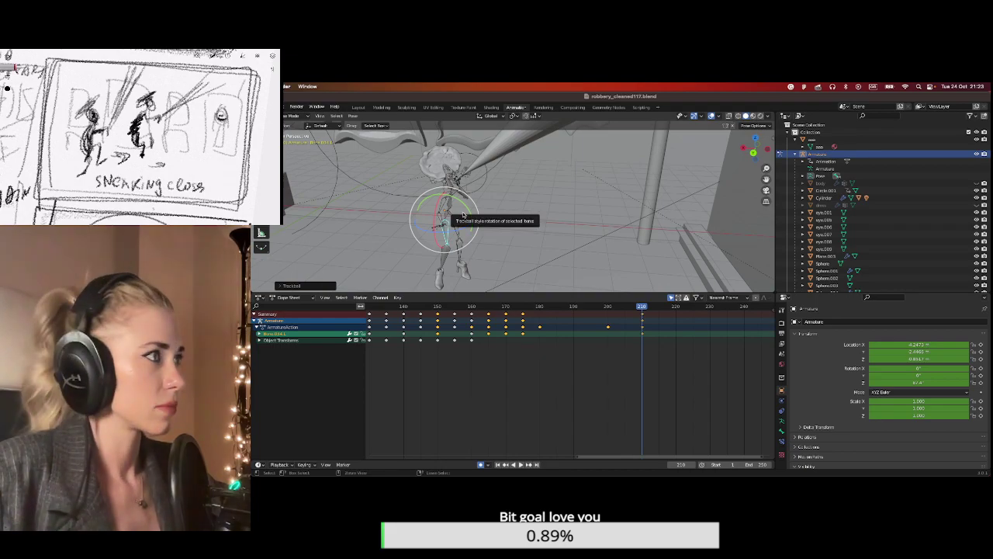
pyautogui.press('r')
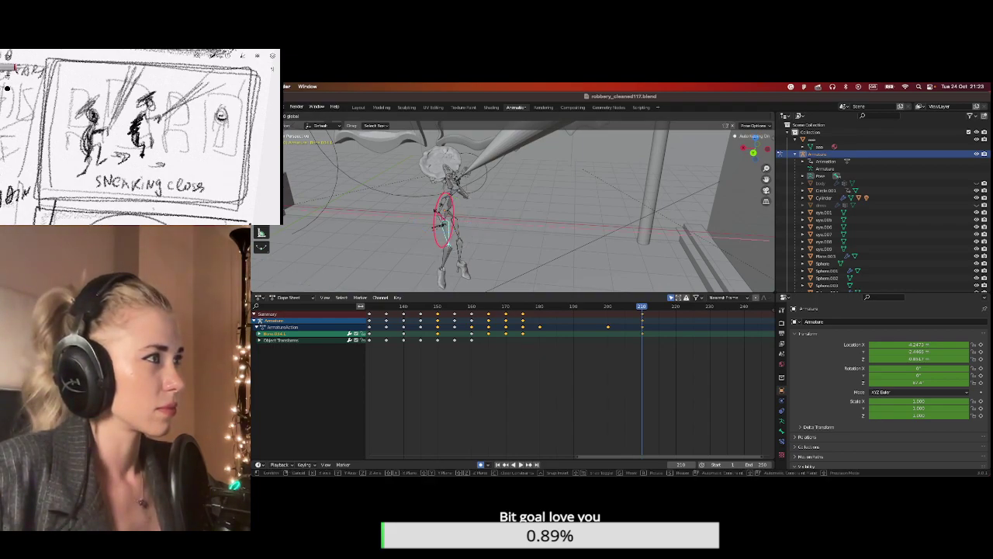
pyautogui.click(439, 211)
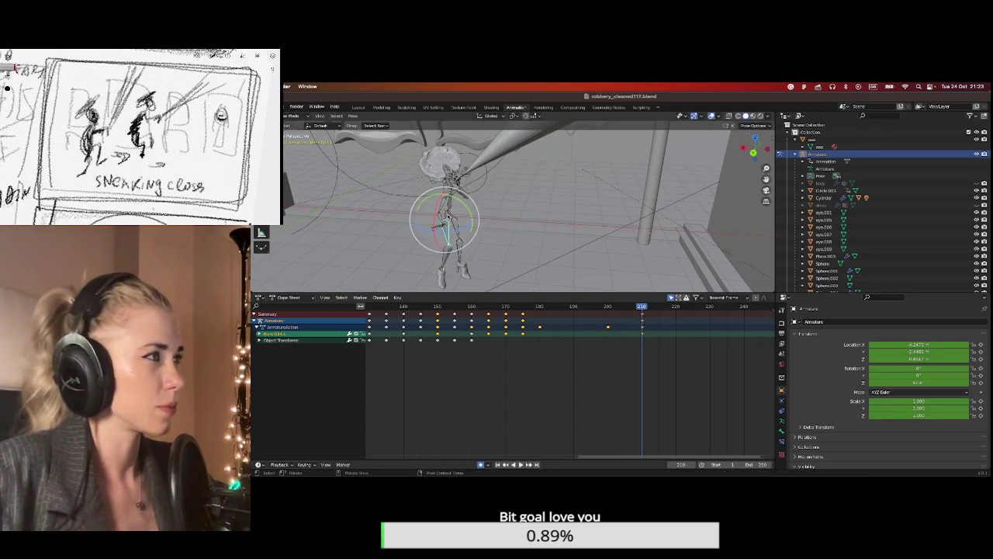
pyautogui.press('r')
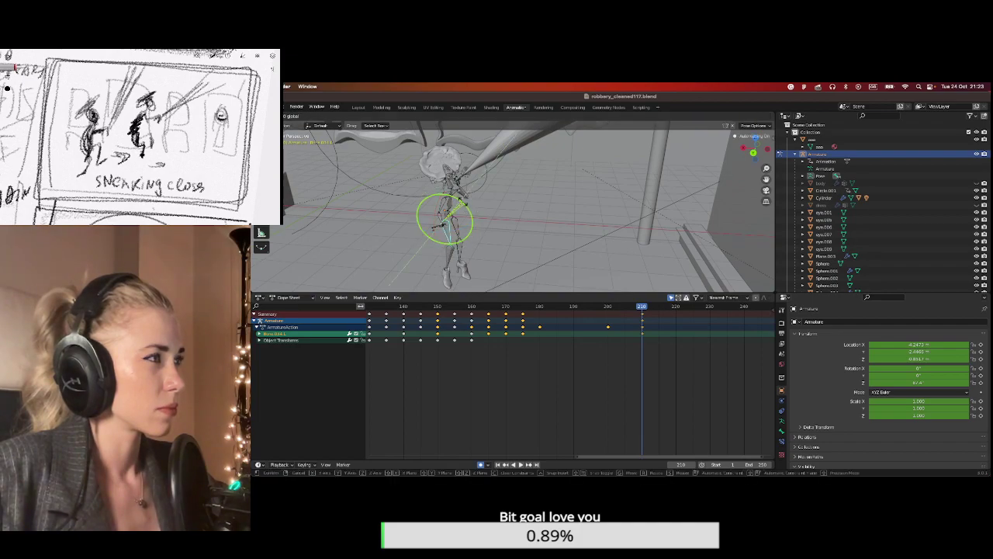
pyautogui.click(449, 258)
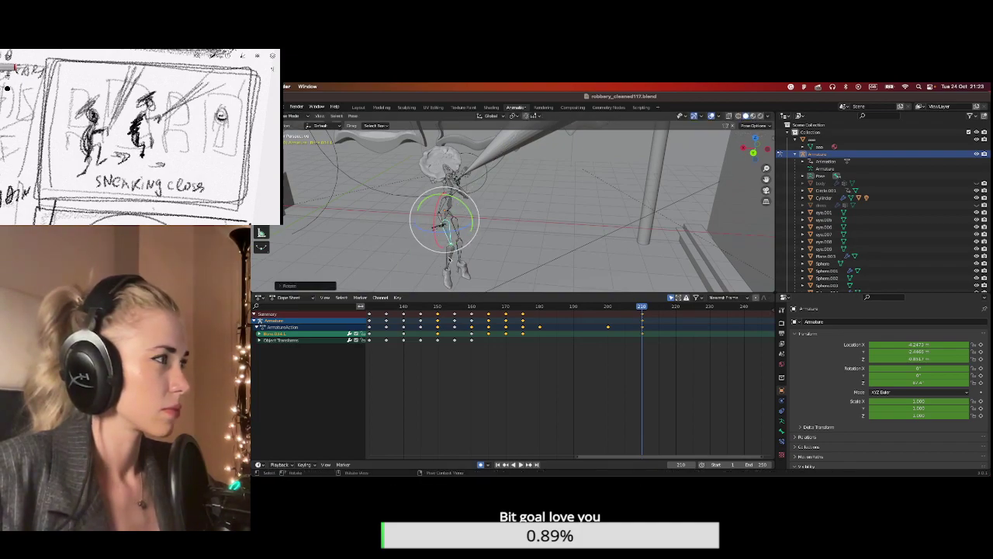
# Rotate a lower bone and an upper arm bone, keying both at frame 210.
pyautogui.click(453, 240)
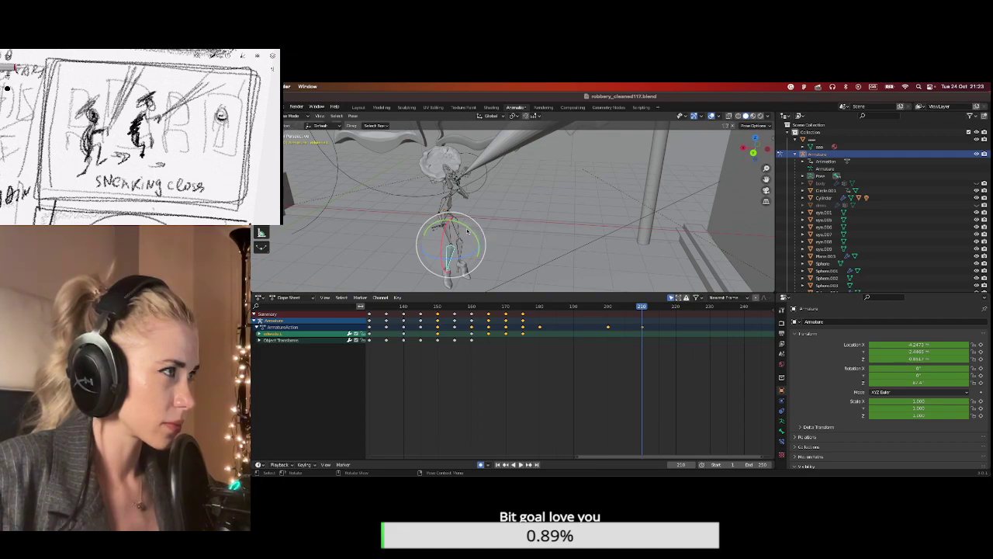
pyautogui.press('r')
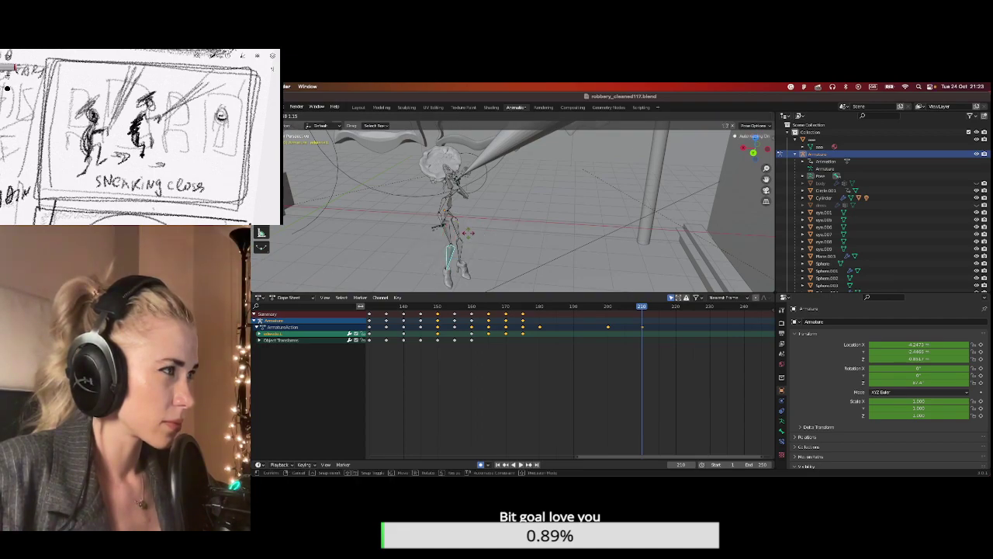
pyautogui.click(437, 229)
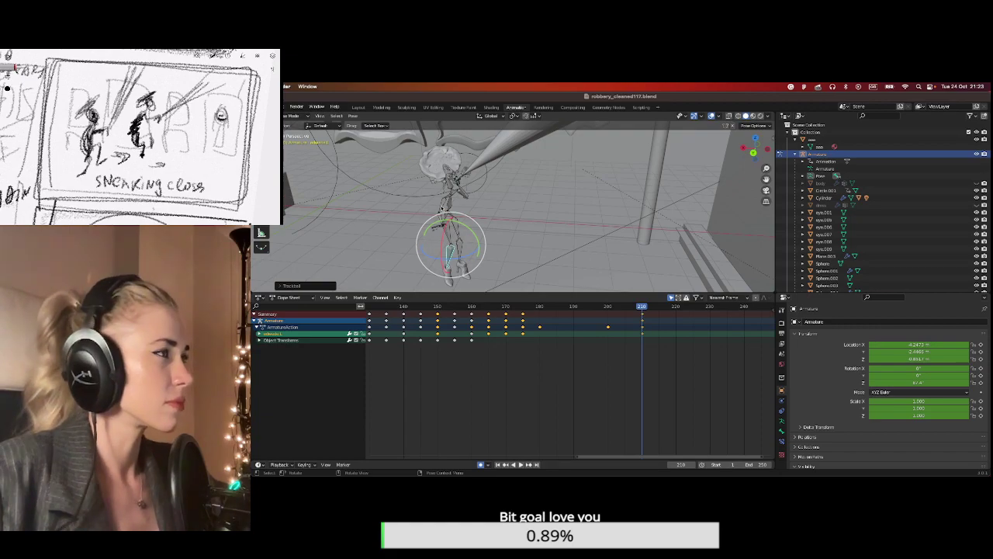
pyautogui.click(456, 178)
pyautogui.press('r')
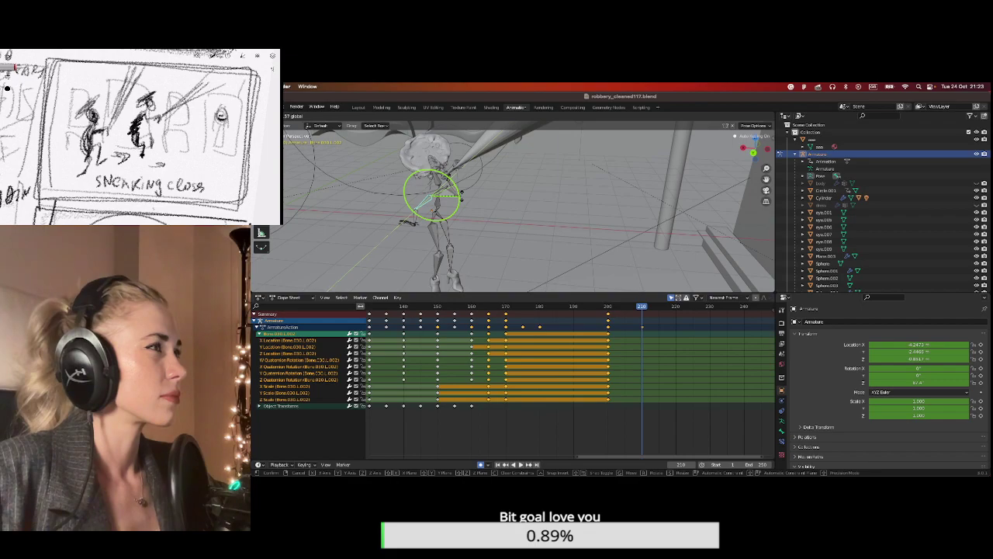
pyautogui.click(461, 196)
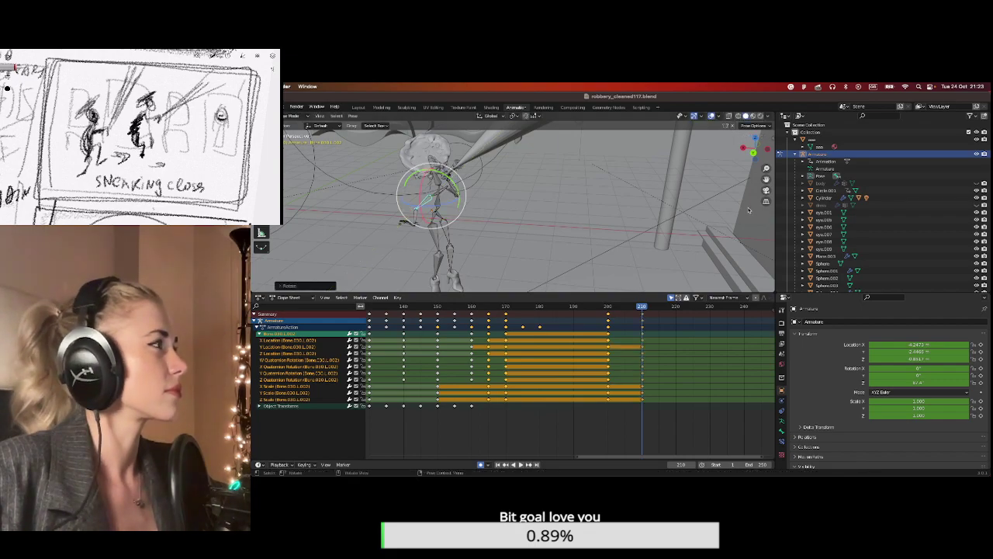
# Orbit around the character and move to frame 220.
pyautogui.moveTo(543, 232); pyautogui.dragTo(597, 233, button='middle')
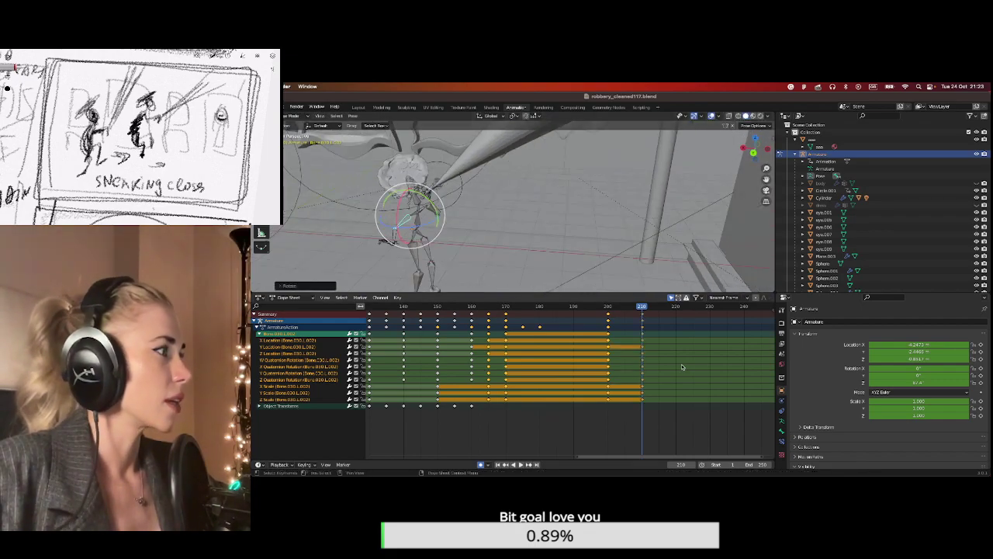
pyautogui.scroll(1, 675, 326)
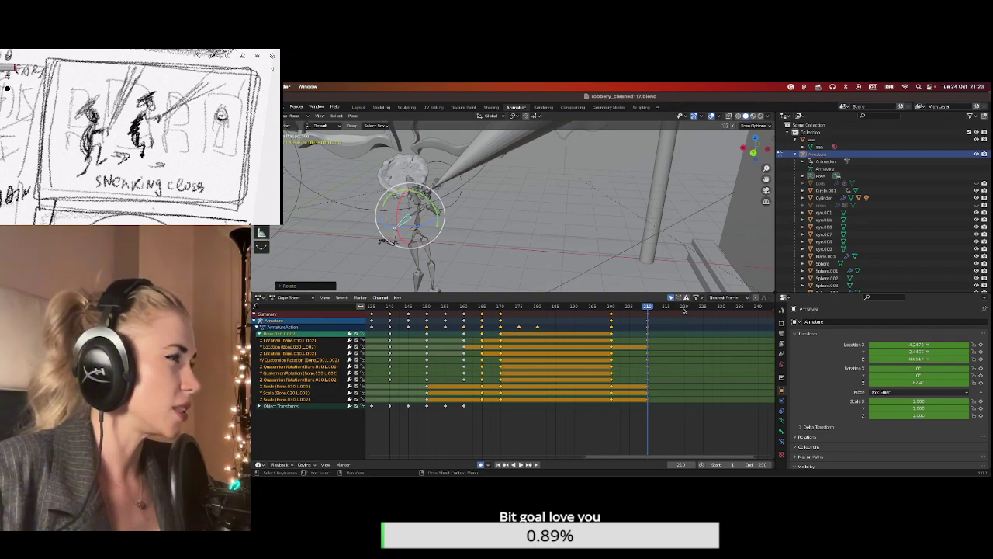
pyautogui.click(686, 309)
pyautogui.moveTo(419, 233)
pyautogui.mouseDown(button='middle')
pyautogui.moveTo(434, 220)
pyautogui.moveTo(416, 235)
pyautogui.mouseUp(button='middle')
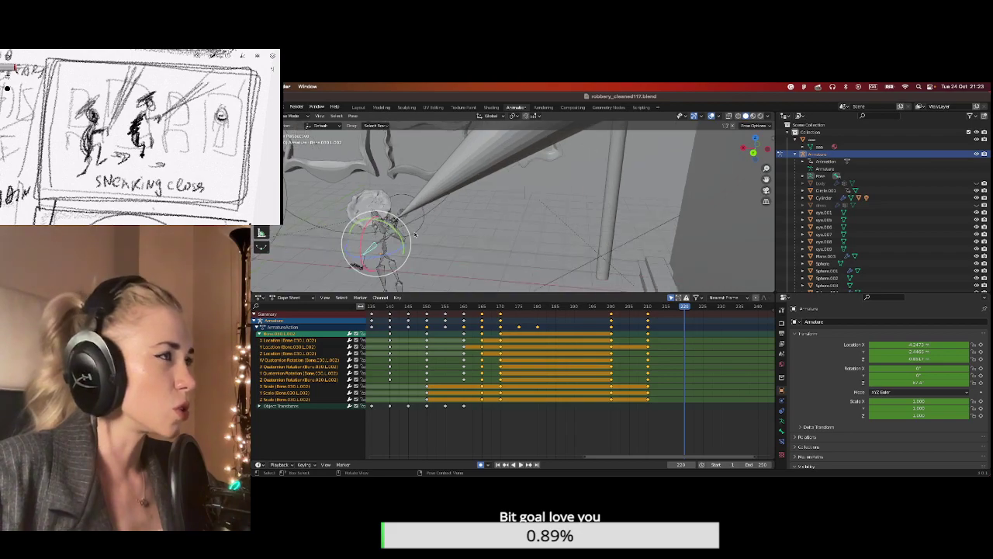
# Re-pose Bone.003.L and the robber's lower leg bone at frame 220, then select the thigh.
pyautogui.moveTo(767, 179); pyautogui.dragTo(461, 223)
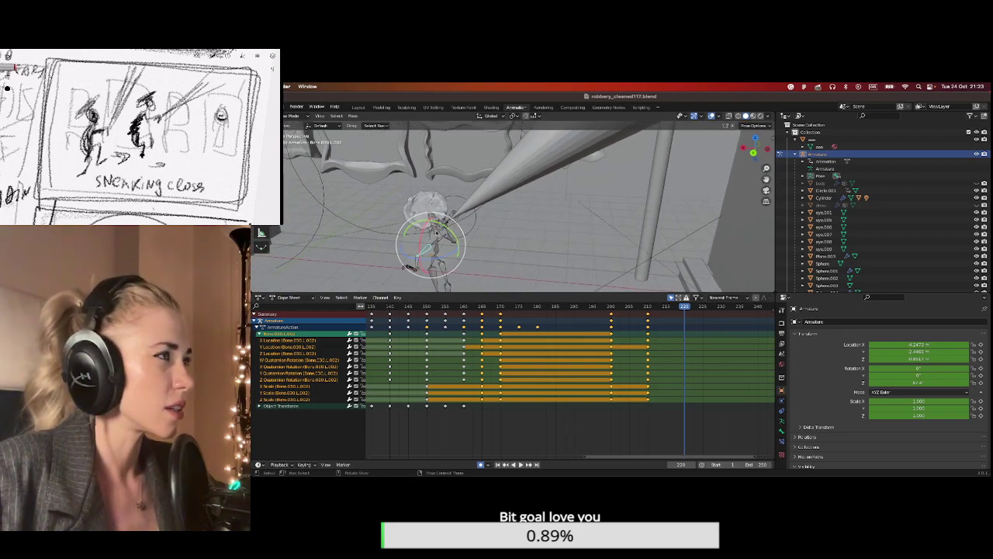
pyautogui.click(439, 234)
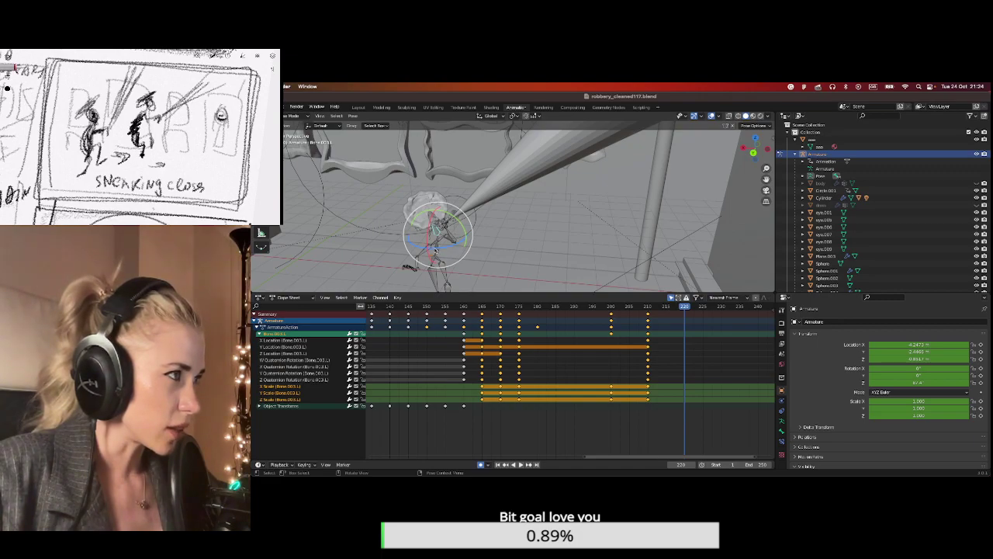
pyautogui.press('s')
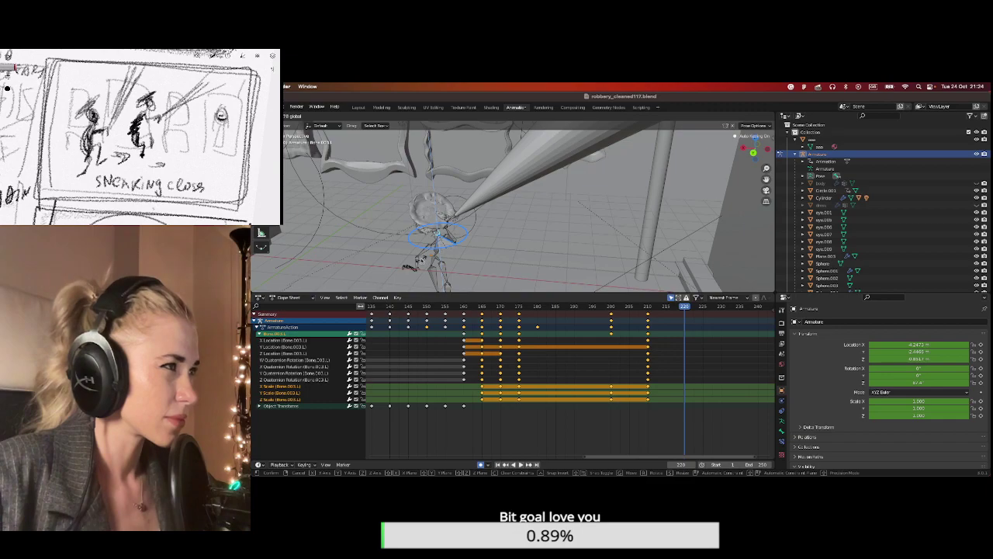
pyautogui.press('Return')
pyautogui.scroll(2, 533, 208)
pyautogui.moveTo(533, 208); pyautogui.dragTo(538, 169, button='middle')
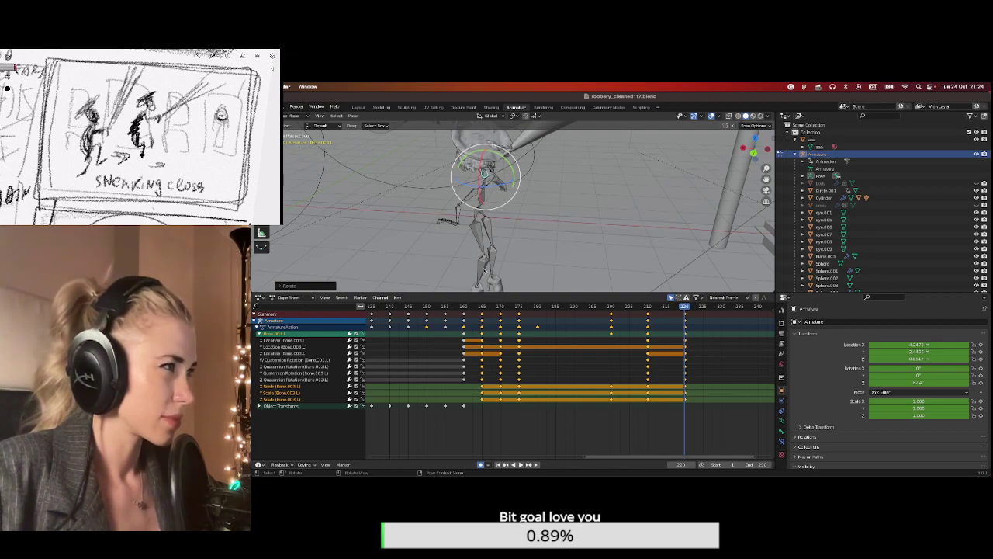
pyautogui.click(484, 268)
pyautogui.moveTo(484, 272); pyautogui.dragTo(499, 214)
pyautogui.click(482, 232)
pyautogui.moveTo(499, 214); pyautogui.dragTo(513, 196, button='middle')
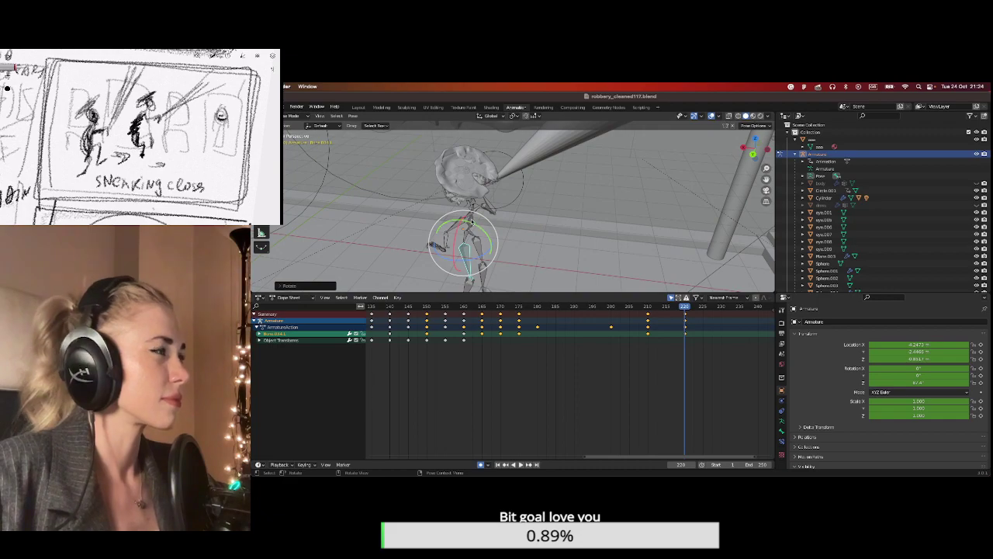
# Rotate another bone and the robber's hand bone into the frame 220 pose.
pyautogui.click(464, 243)
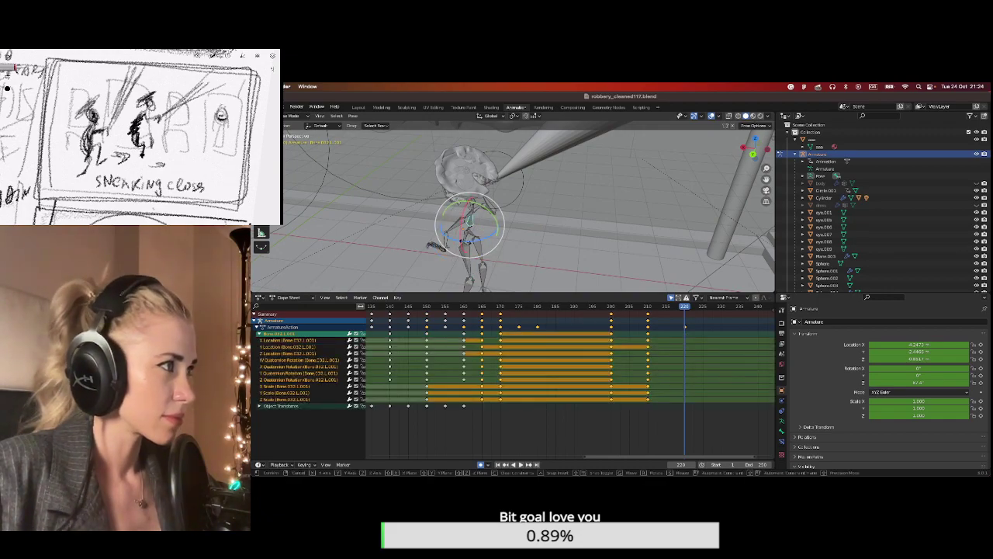
pyautogui.press('r')
pyautogui.click(448, 248)
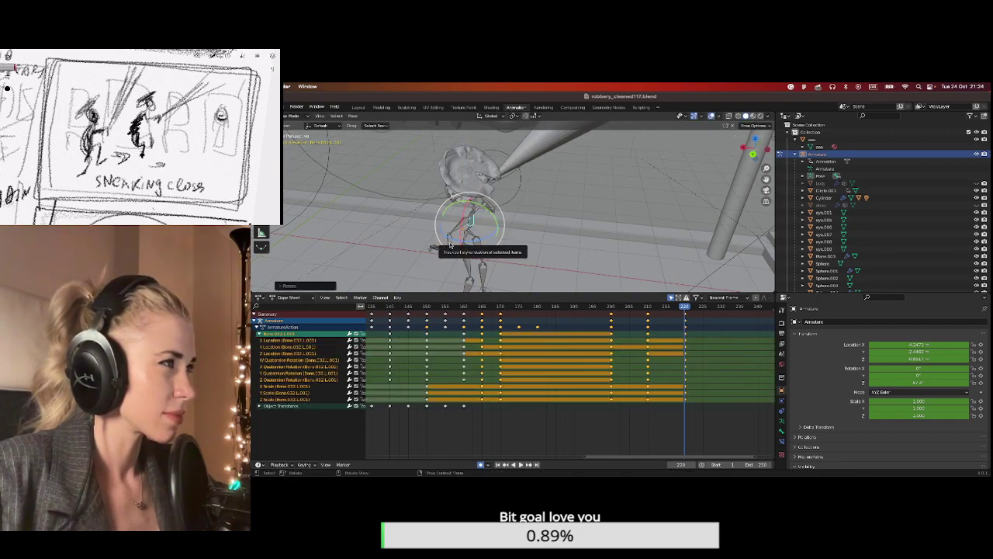
pyautogui.click(448, 245)
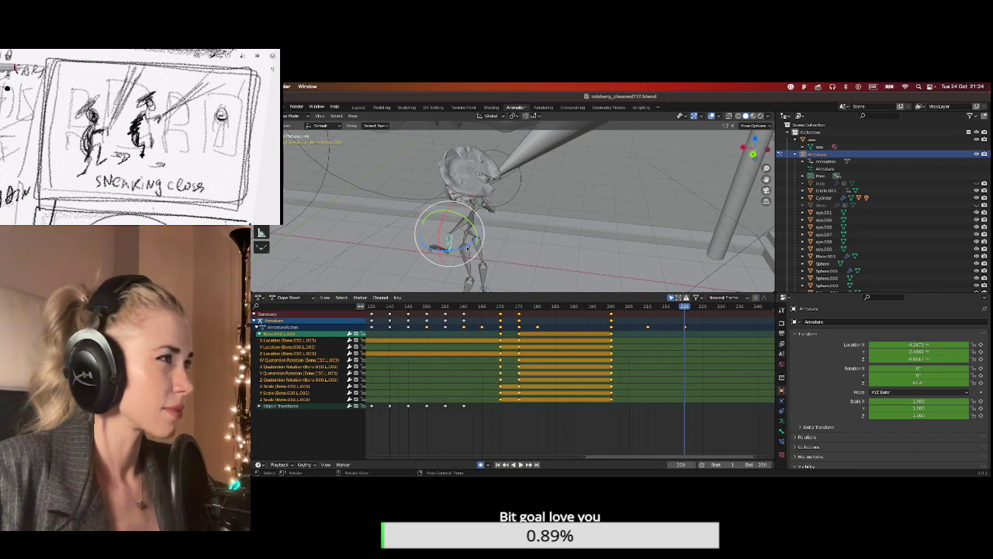
pyautogui.press('r')
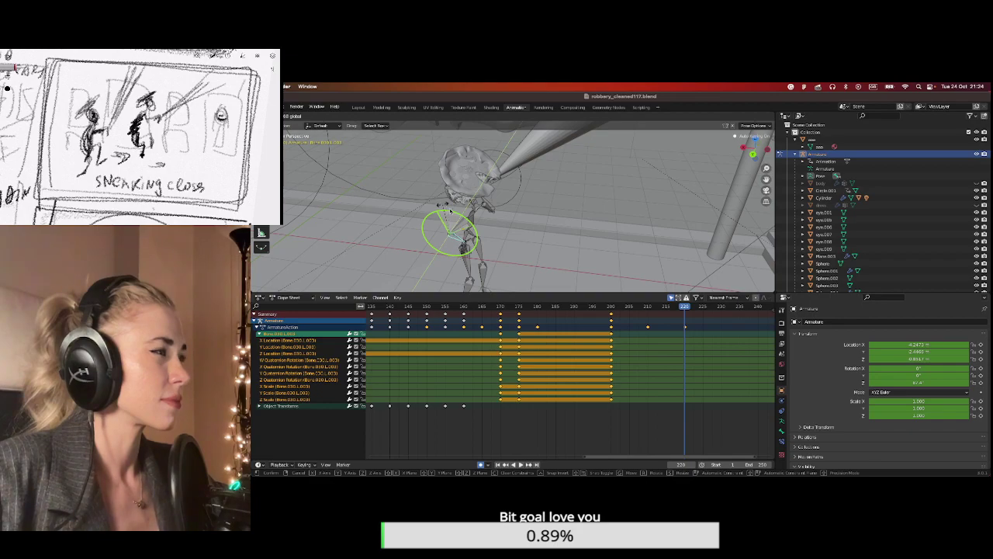
pyautogui.click(460, 225)
# Rotate the Bone.030.L.002 arm bone and the next arm bone, then check the pose.
pyautogui.click(464, 217)
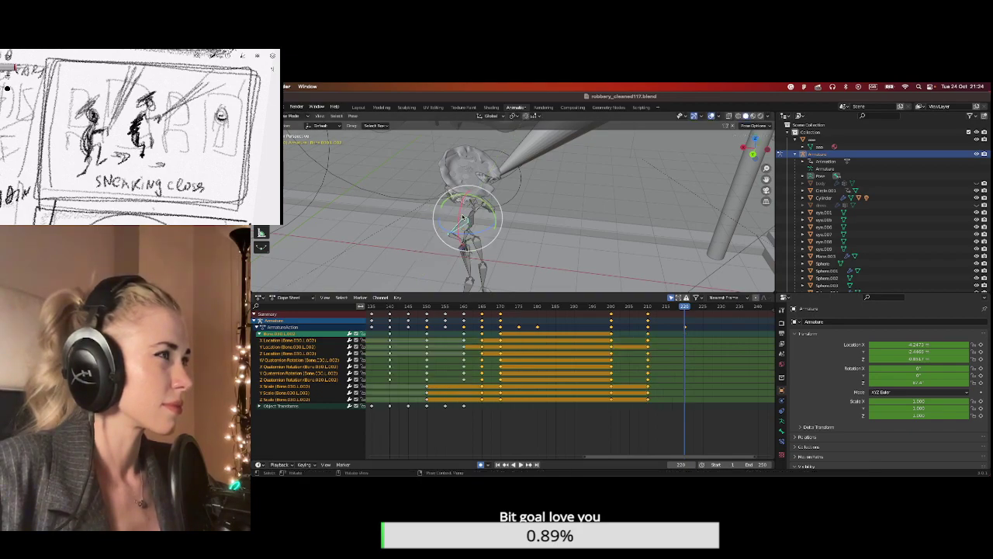
pyautogui.moveTo(484, 202); pyautogui.dragTo(454, 237)
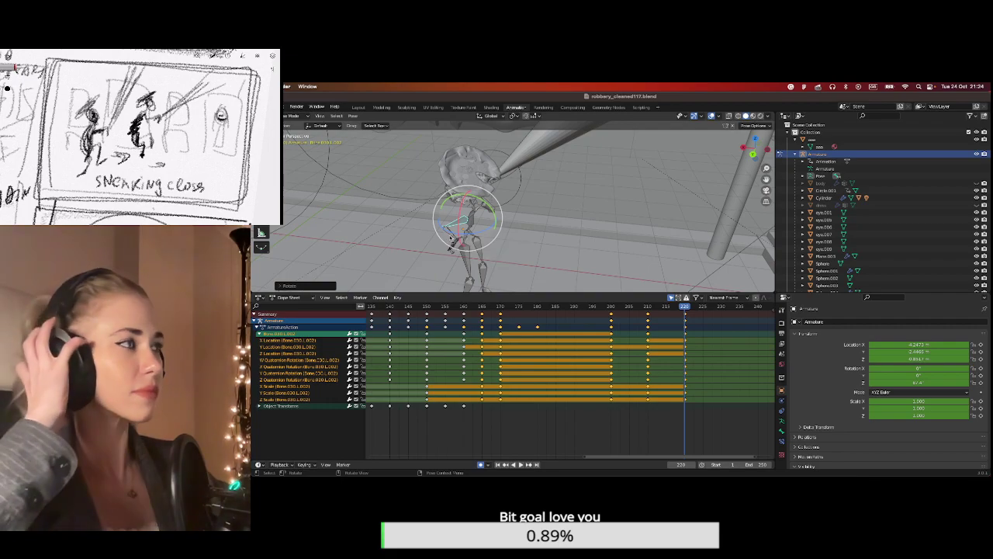
pyautogui.click(450, 235)
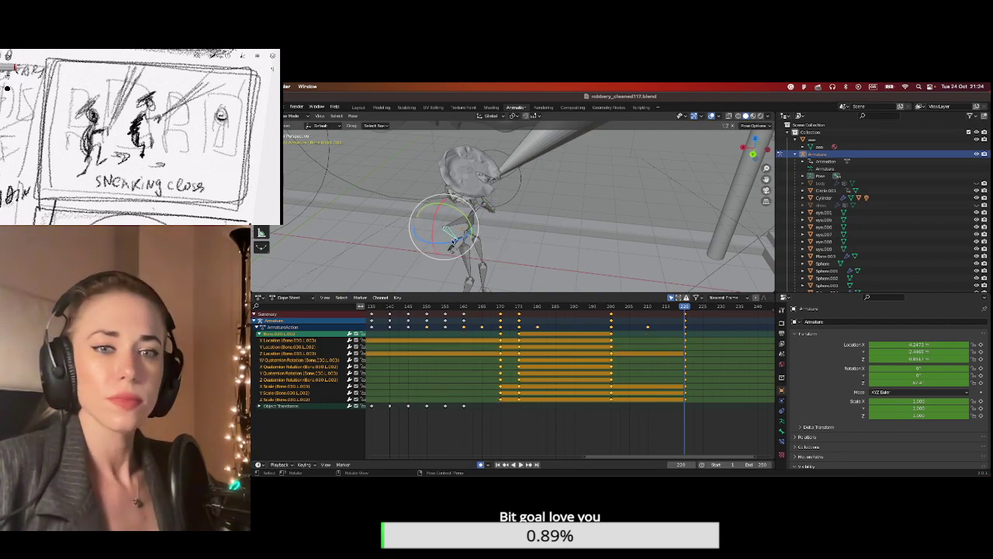
pyautogui.moveTo(456, 225)
pyautogui.mouseDown()
pyautogui.moveTo(463, 212)
pyautogui.moveTo(461, 221)
pyautogui.mouseUp()
pyautogui.moveTo(465, 217); pyautogui.dragTo(380, 198, button='middle')
pyautogui.moveTo(580, 214); pyautogui.dragTo(430, 197, button='middle')
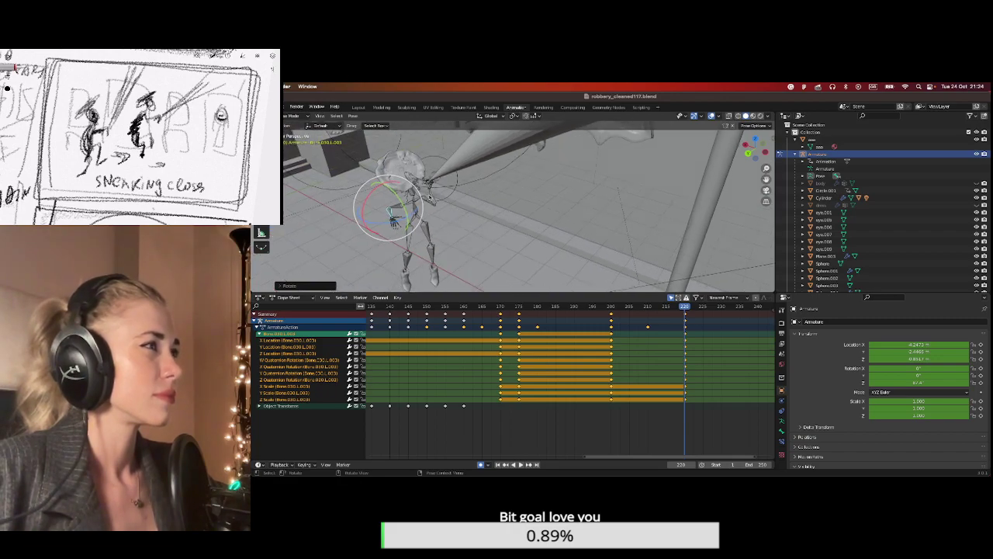
# Rotate the shoulder.R bone into a new pose at frame 220.
pyautogui.click(427, 199)
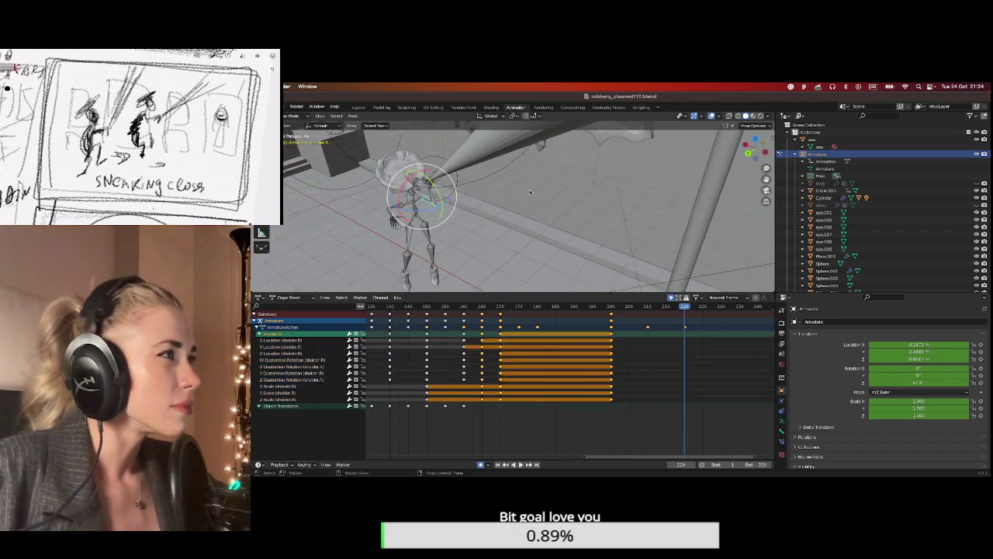
pyautogui.moveTo(735, 191); pyautogui.dragTo(747, 192, button='middle')
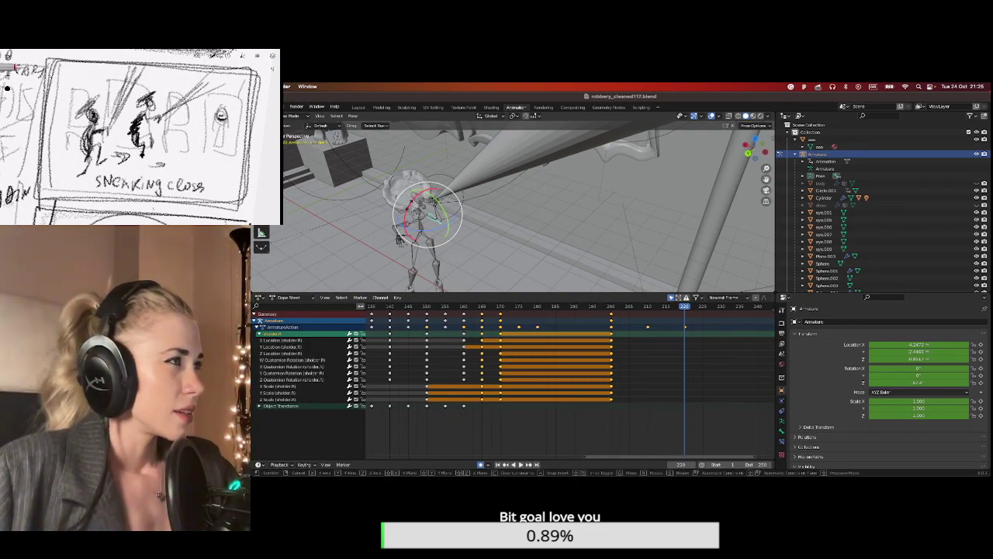
pyautogui.press('r')
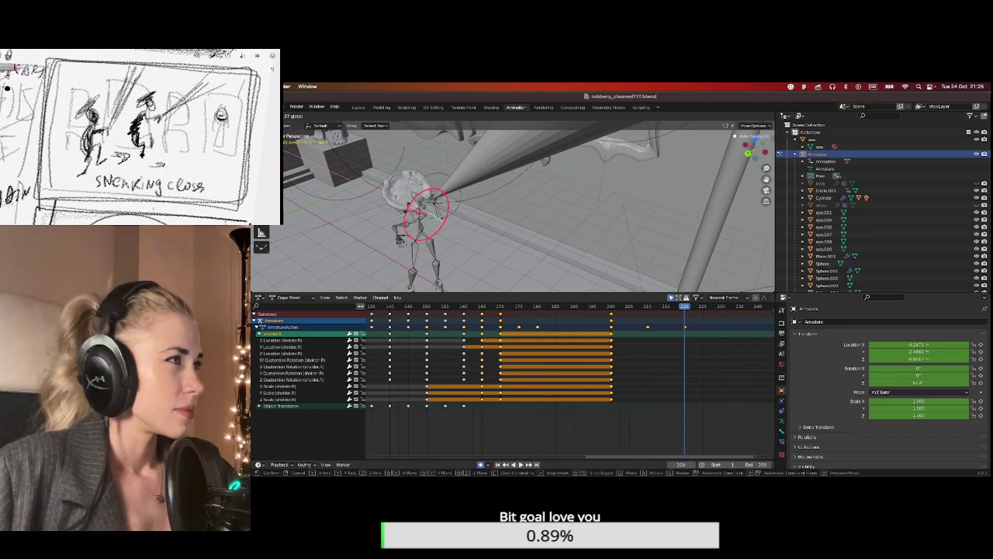
pyautogui.click(536, 186)
pyautogui.moveTo(535, 186); pyautogui.dragTo(698, 179, button='middle')
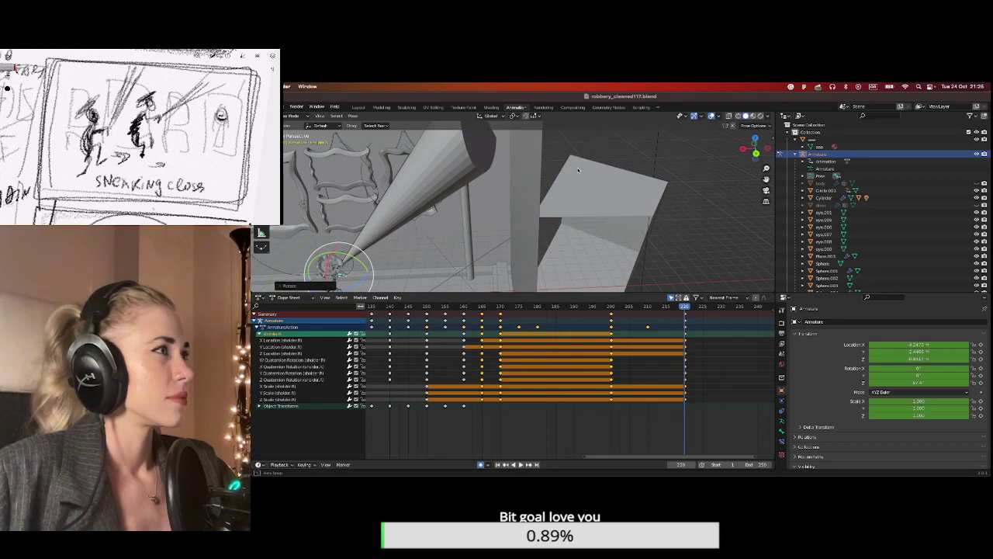
pyautogui.moveTo(765, 177); pyautogui.dragTo(704, 210, button='middle')
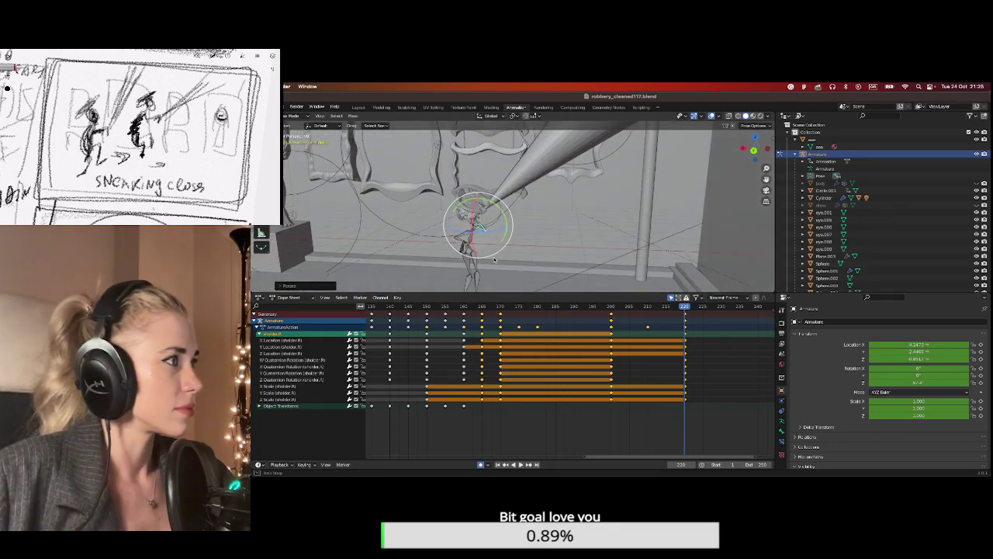
# Check the scene through the camera, then rotate the selected bone around the Z axis.
pyautogui.click(765, 191)
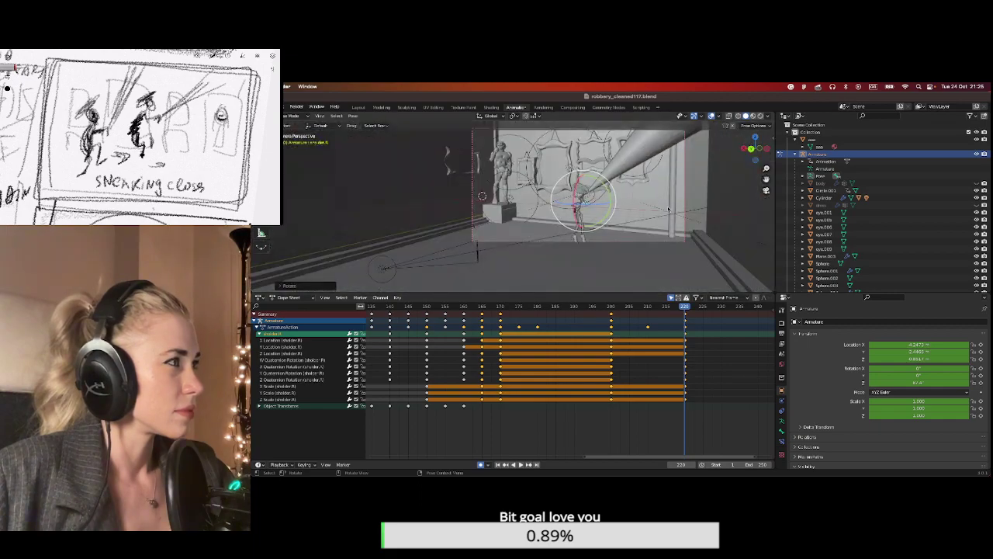
pyautogui.moveTo(731, 211); pyautogui.dragTo(590, 213, button='middle')
pyautogui.scroll(2, 557, 227)
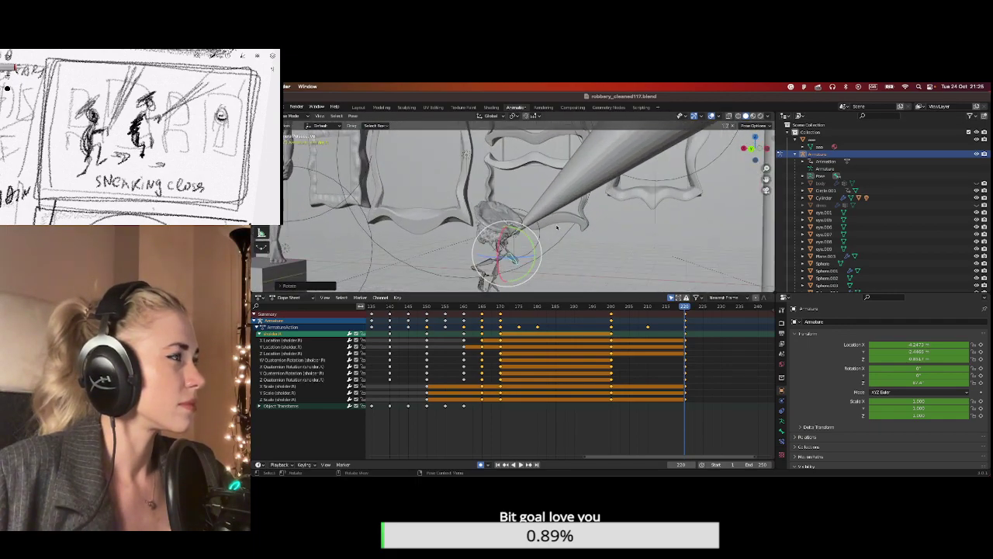
pyautogui.scroll(2, 535, 248)
pyautogui.scroll(-3, 509, 274)
pyautogui.moveTo(509, 274); pyautogui.dragTo(499, 268, button='middle')
pyautogui.press('r')
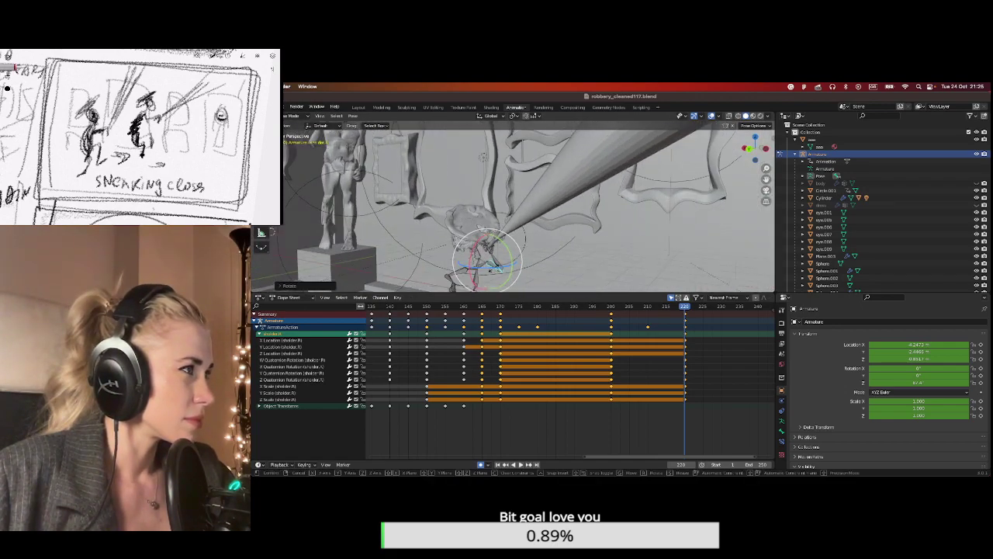
pyautogui.press('z')
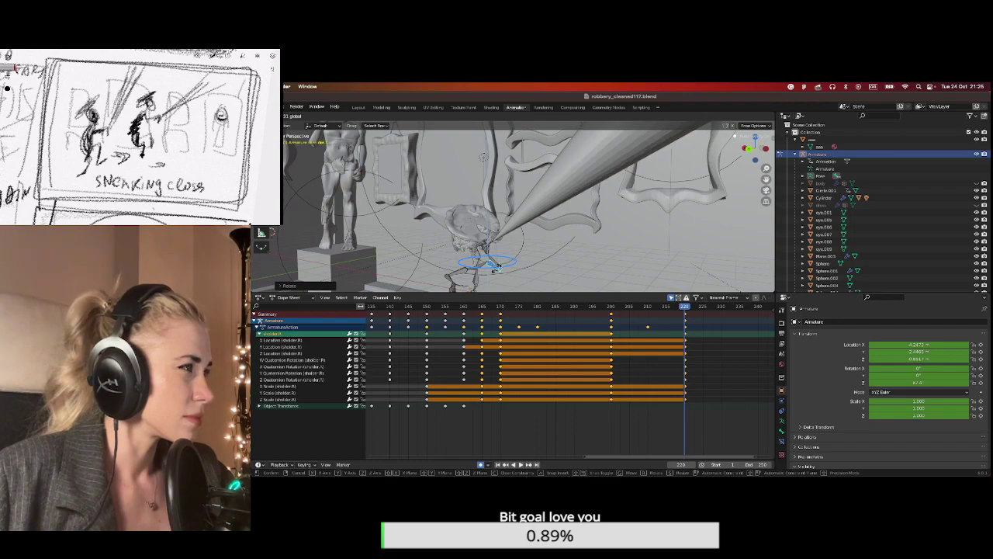
pyautogui.click(498, 266)
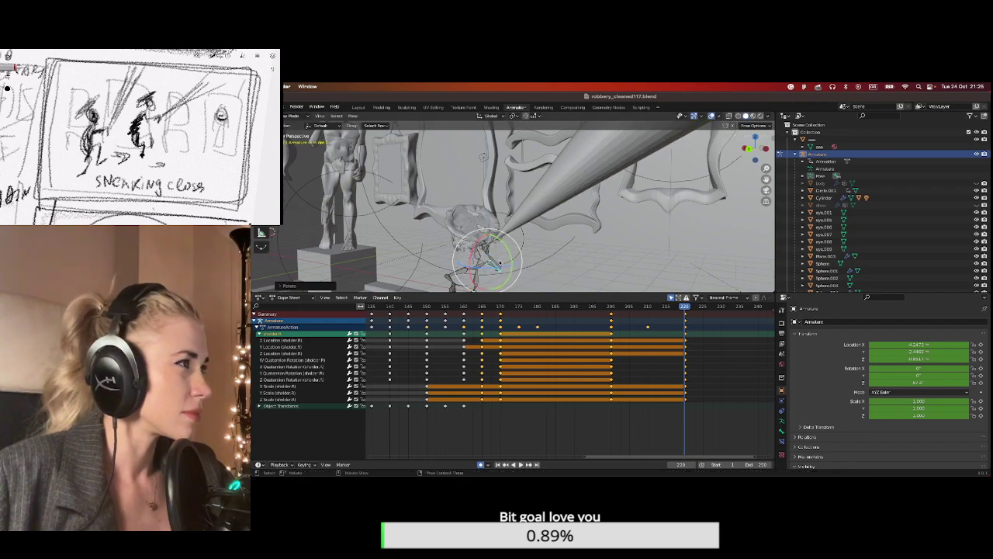
# Select the right hand bone handR.R, orbit around the character, and pick another bone.
pyautogui.click(491, 254)
pyautogui.moveTo(492, 255); pyautogui.dragTo(422, 255, button='middle')
pyautogui.scroll(5, 679, 195)
pyautogui.scroll(-4, 679, 195)
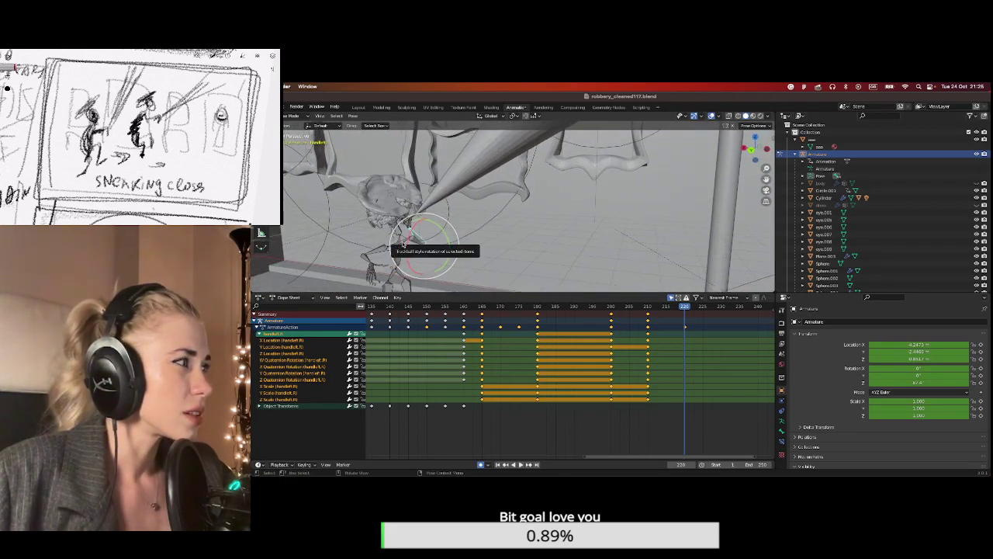
pyautogui.click(403, 243)
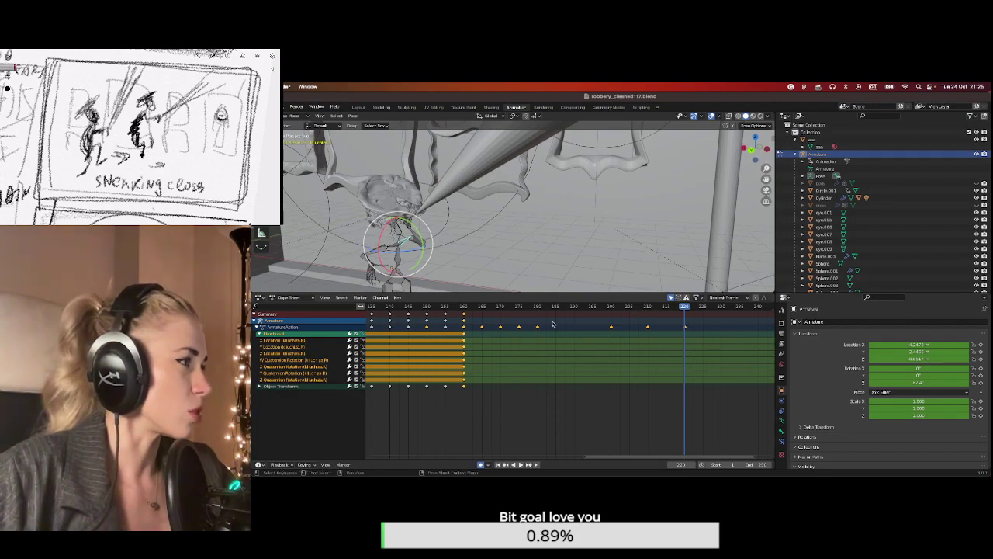
# Insert keyframes for the current arm pose at frames 180 and 200.
pyautogui.scroll(1, 536, 322)
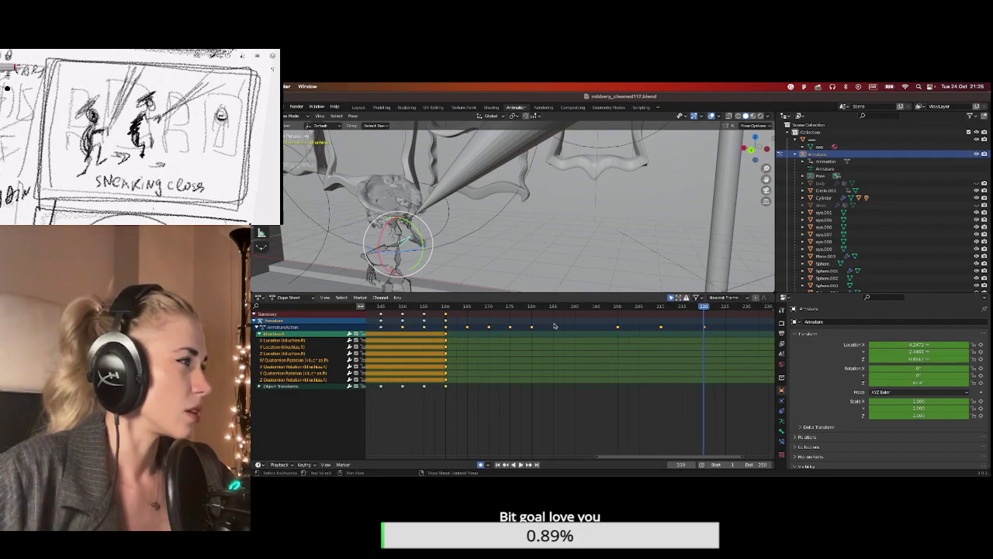
pyautogui.click(468, 308)
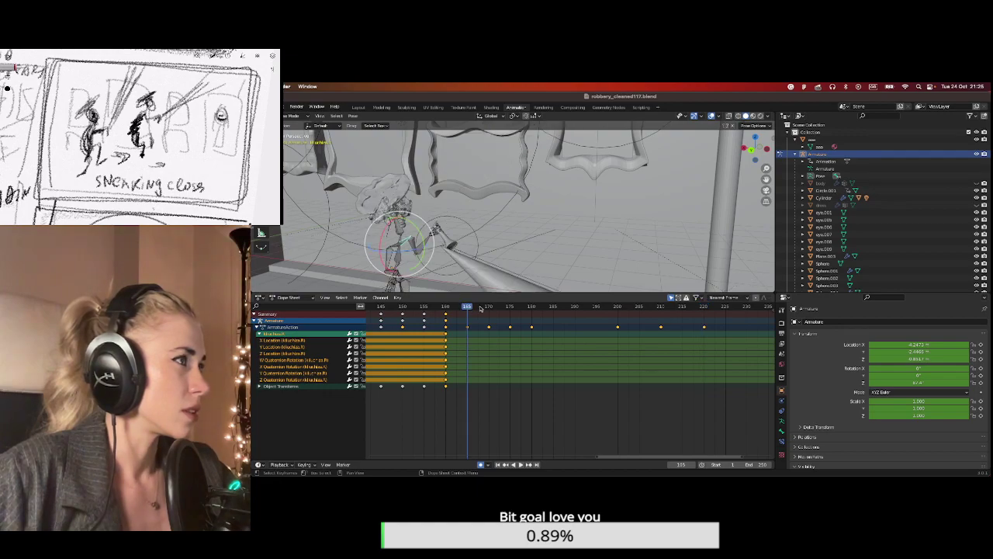
pyautogui.click(490, 308)
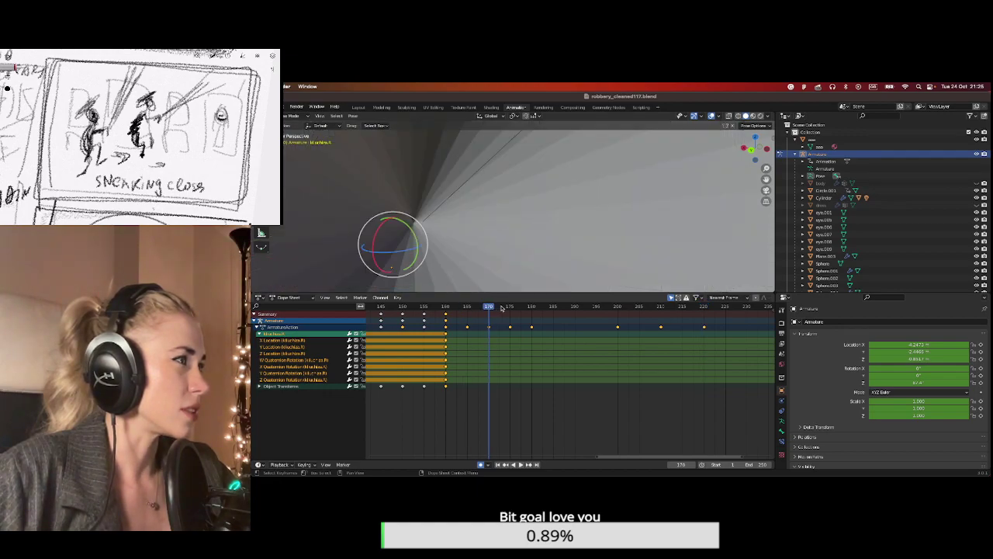
pyautogui.click(509, 308)
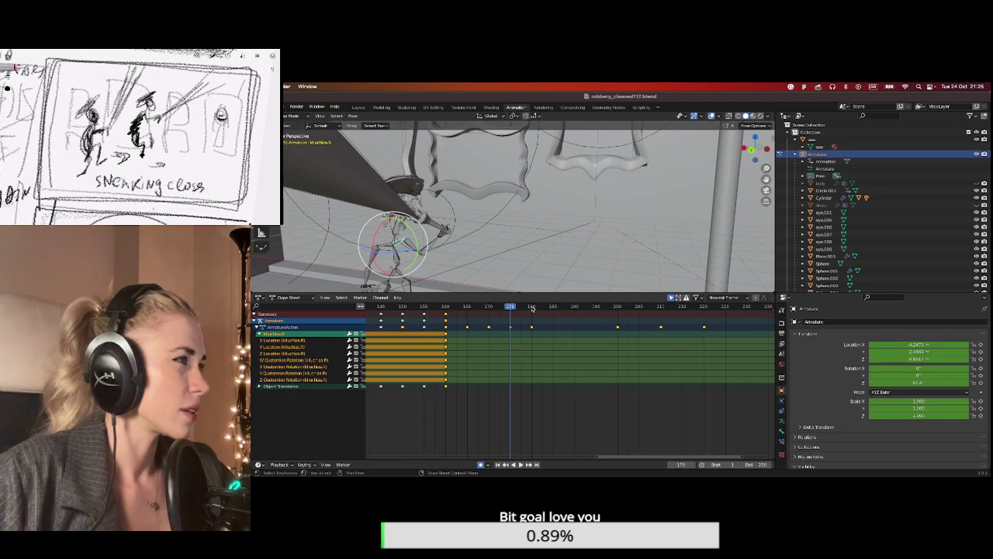
pyautogui.click(532, 308)
pyautogui.press('i')
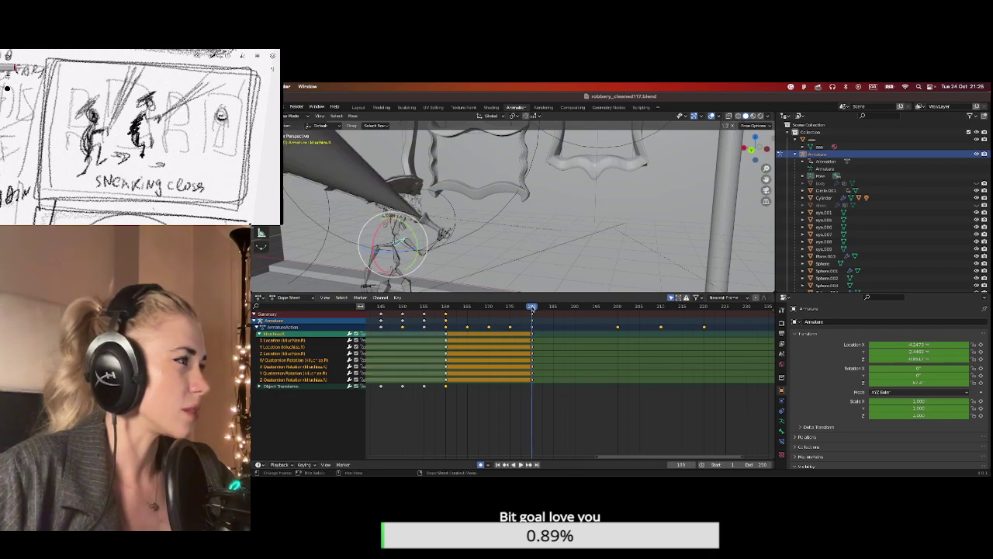
pyautogui.click(620, 308)
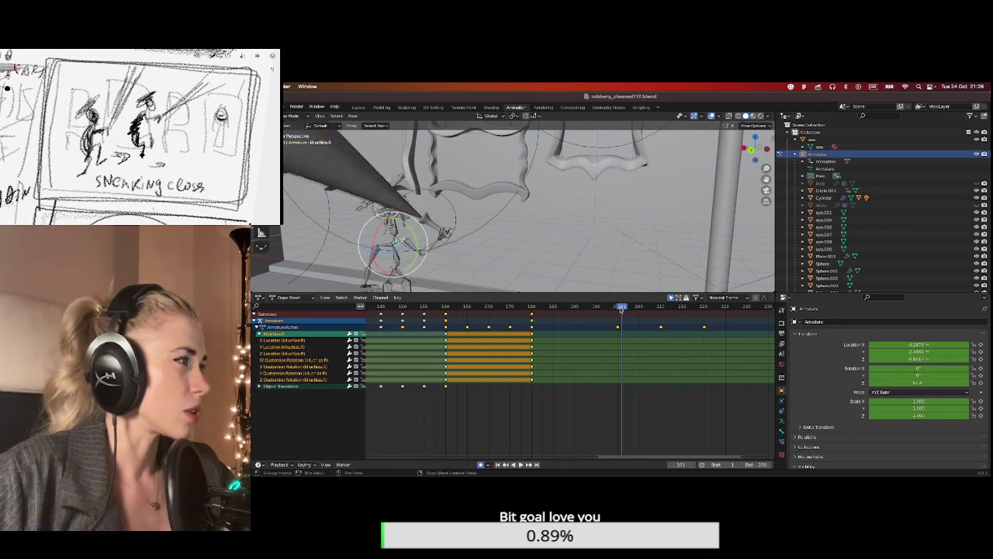
pyautogui.click(617, 308)
pyautogui.press('i')
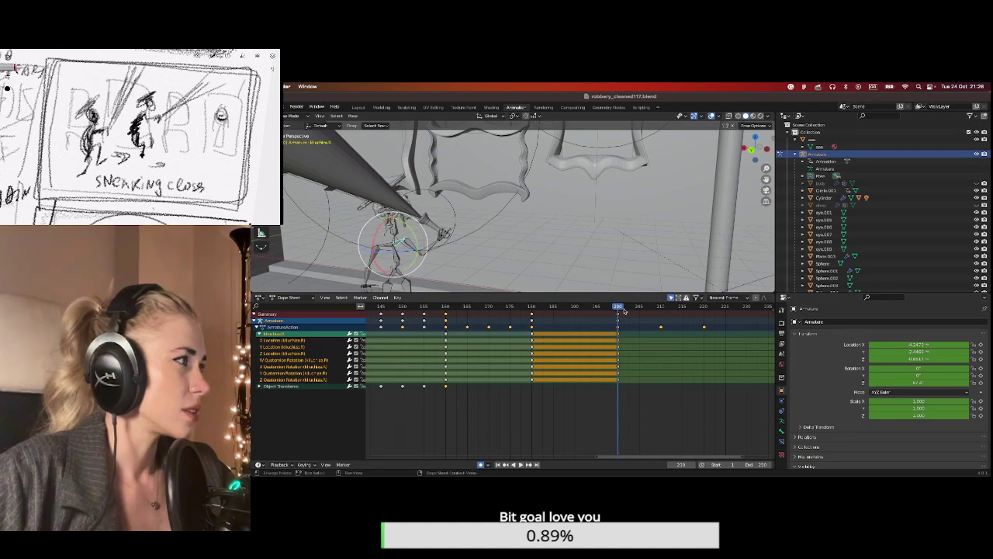
# At frame 210, rotate the arm bone around Z, then around X.
pyautogui.click(661, 308)
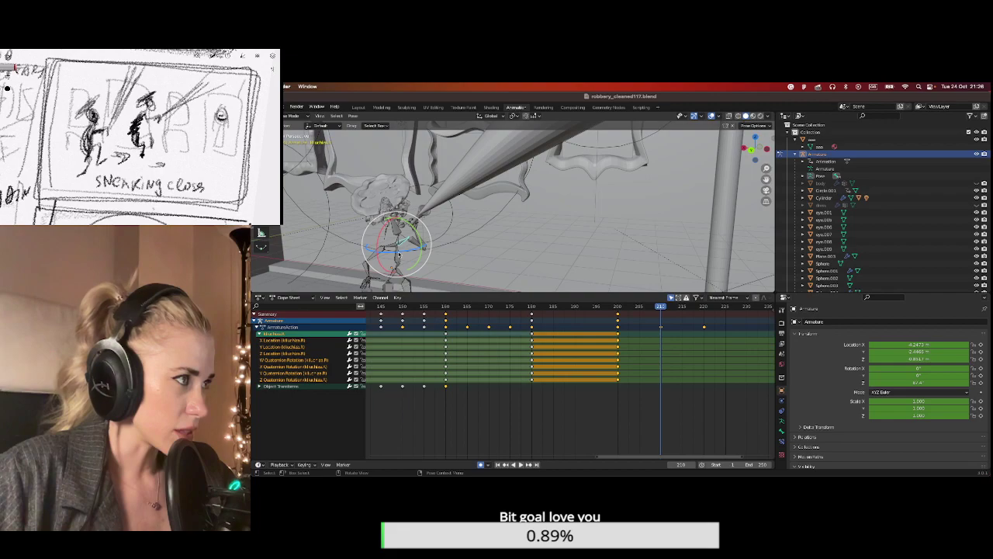
pyautogui.press('r')
pyautogui.press('z')
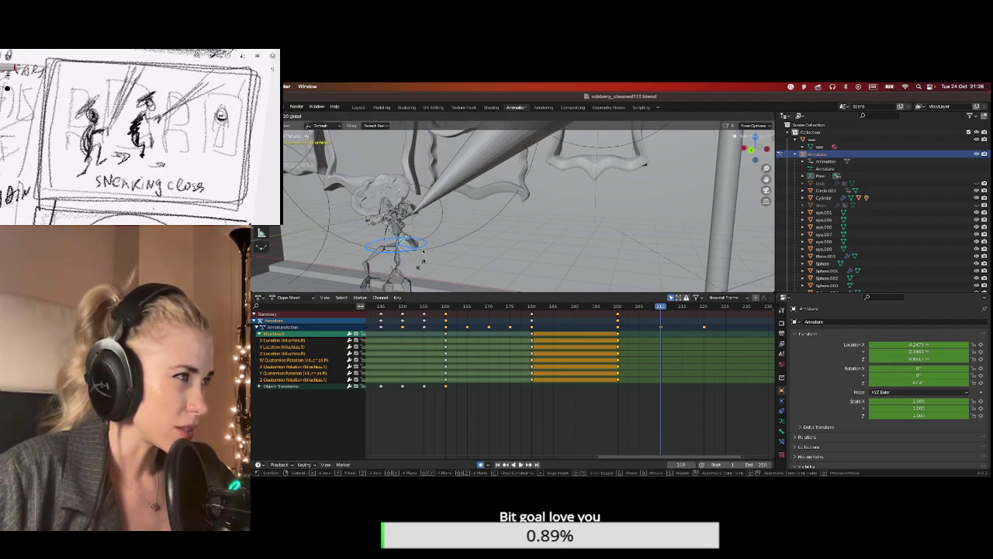
pyautogui.click(414, 251)
pyautogui.press('r')
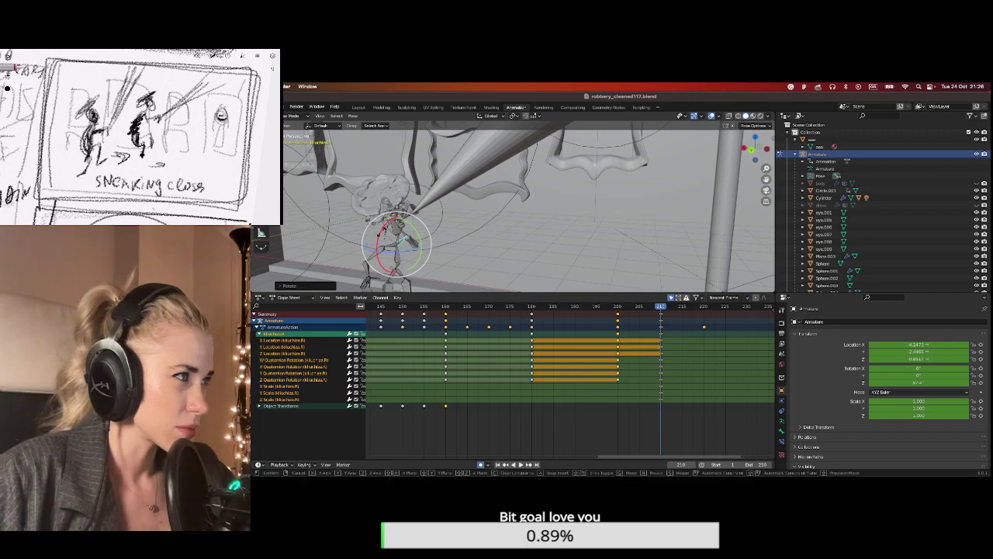
pyautogui.press('x')
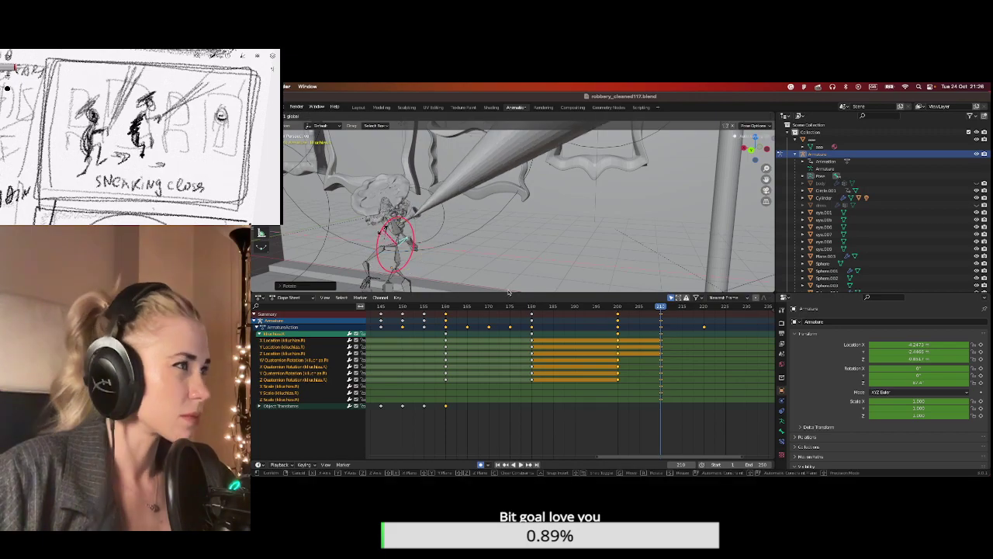
pyautogui.click(407, 238)
pyautogui.moveTo(407, 239); pyautogui.dragTo(557, 264, button='middle')
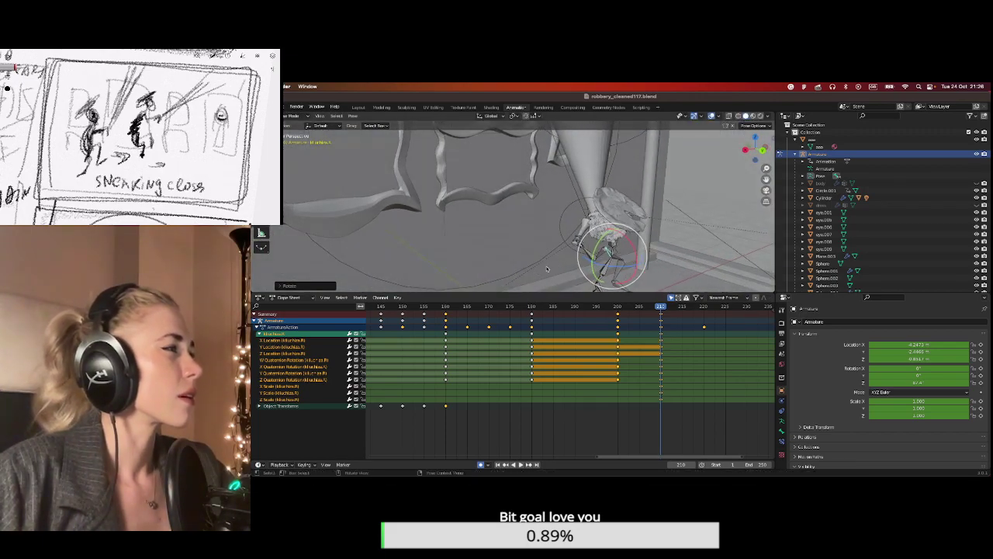
# At frame 220, rotate the handleIK.R bone, including a trackball rotation, to swing the beam.
pyautogui.click(703, 307)
pyautogui.click(607, 253)
pyautogui.moveTo(607, 253); pyautogui.dragTo(505, 233, button='middle')
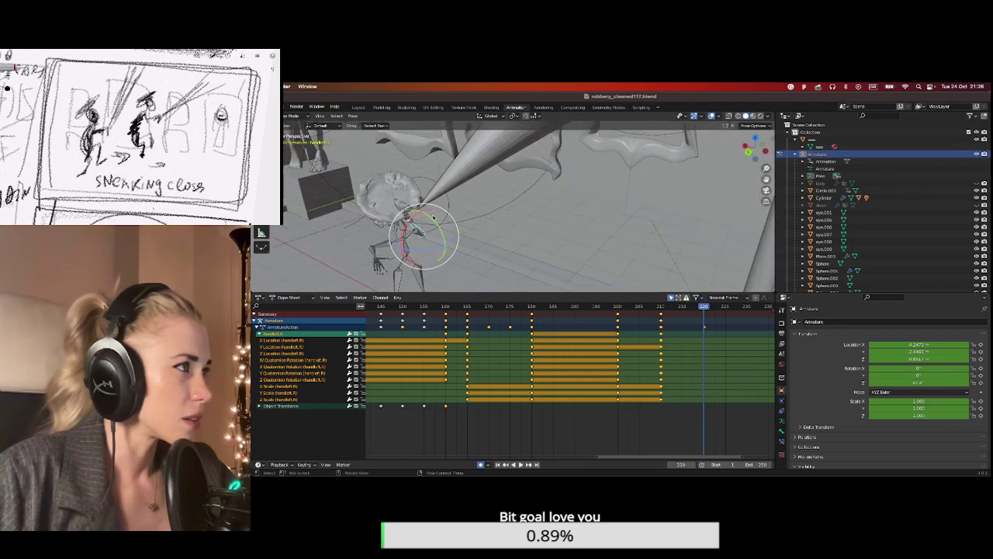
pyautogui.press('r')
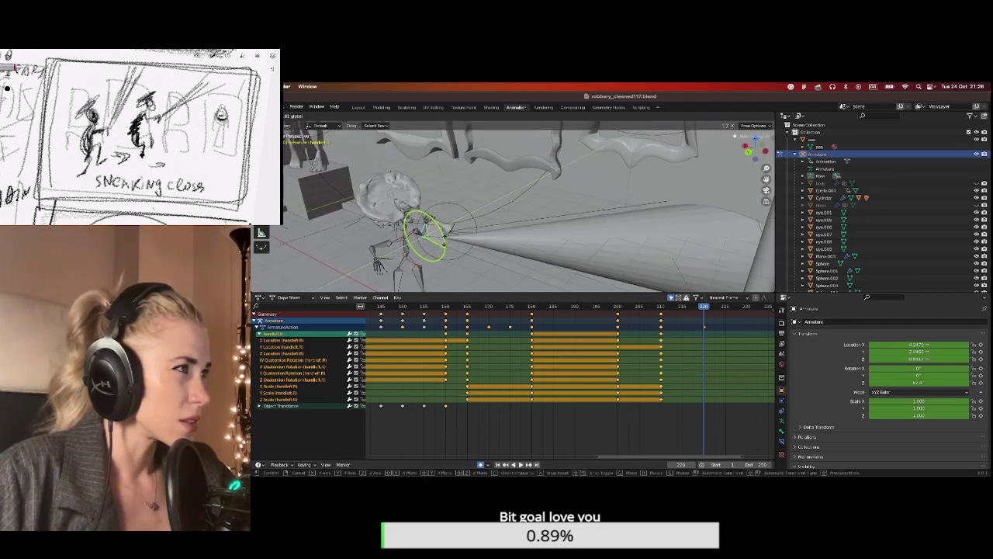
pyautogui.click(446, 241)
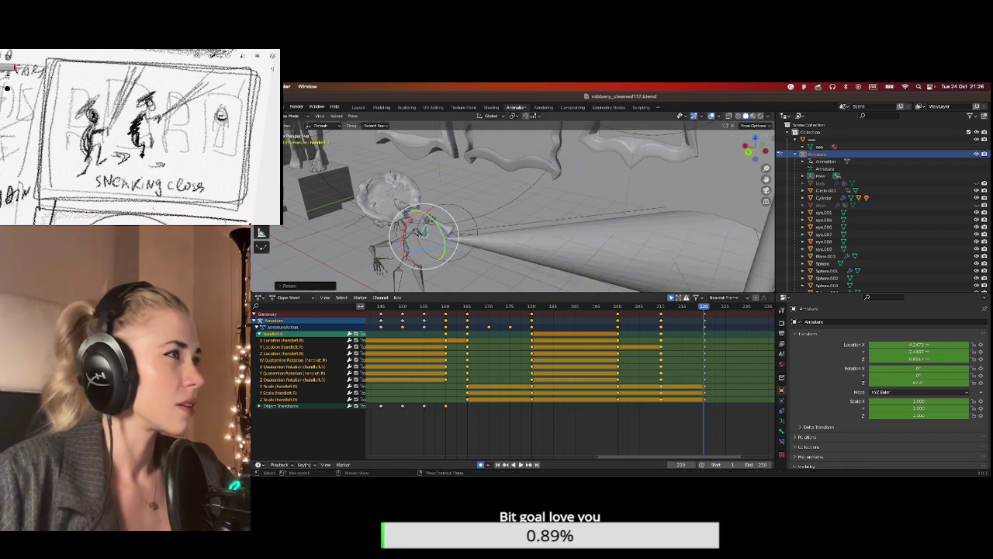
pyautogui.press('r')
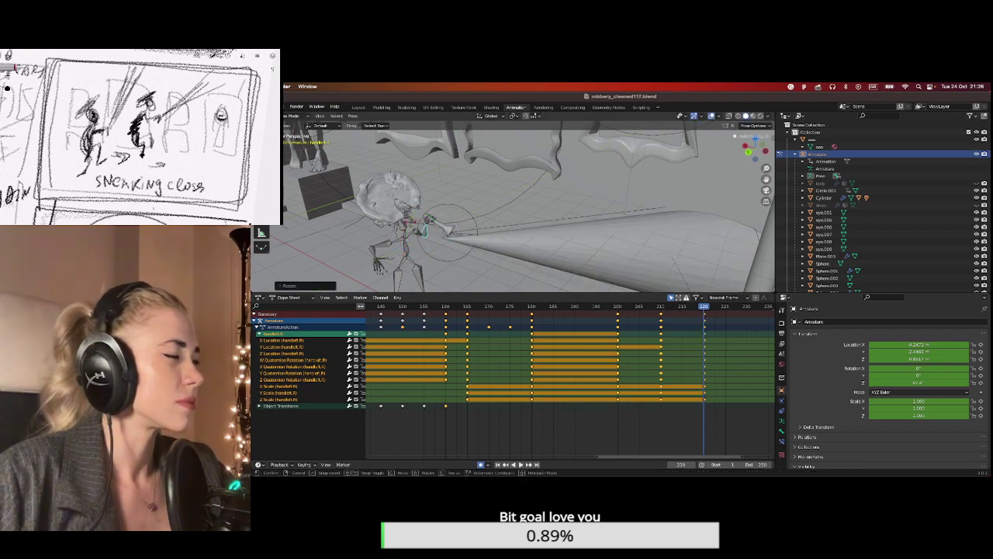
pyautogui.press('r')
pyautogui.click(465, 225)
# Rotate the handleIK.R bone twice more to aim the flashlight.
pyautogui.moveTo(465, 225); pyautogui.dragTo(510, 192, button='middle')
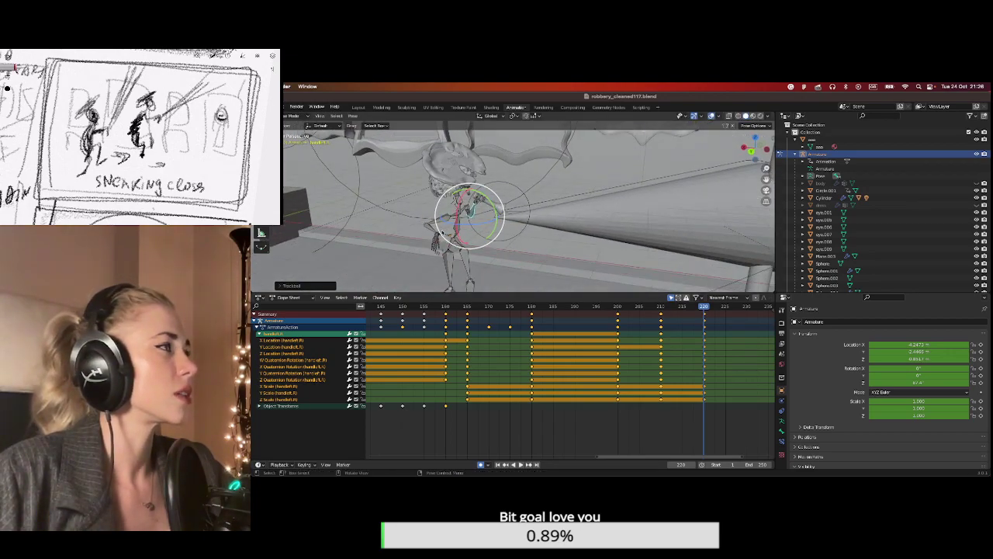
pyautogui.press('r')
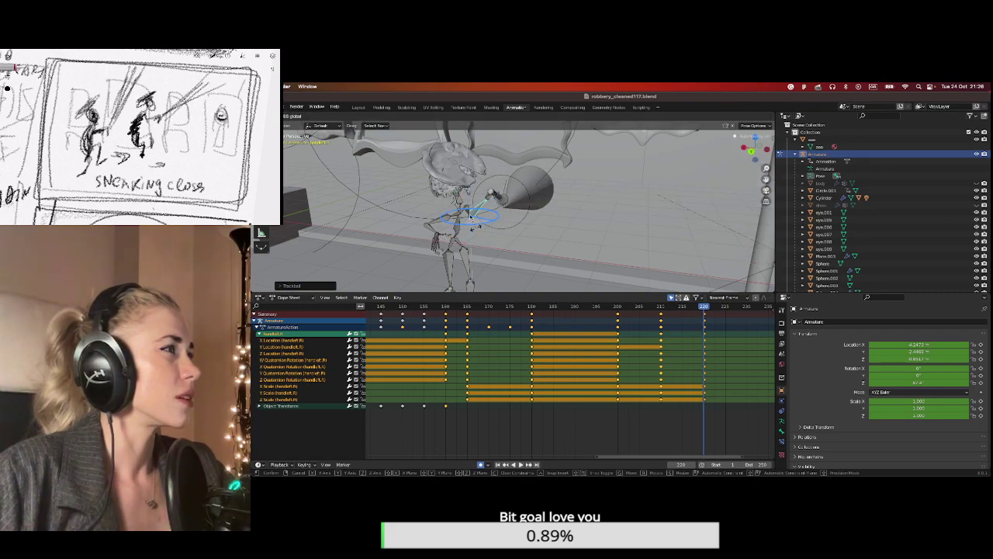
pyautogui.click(463, 204)
pyautogui.press('r')
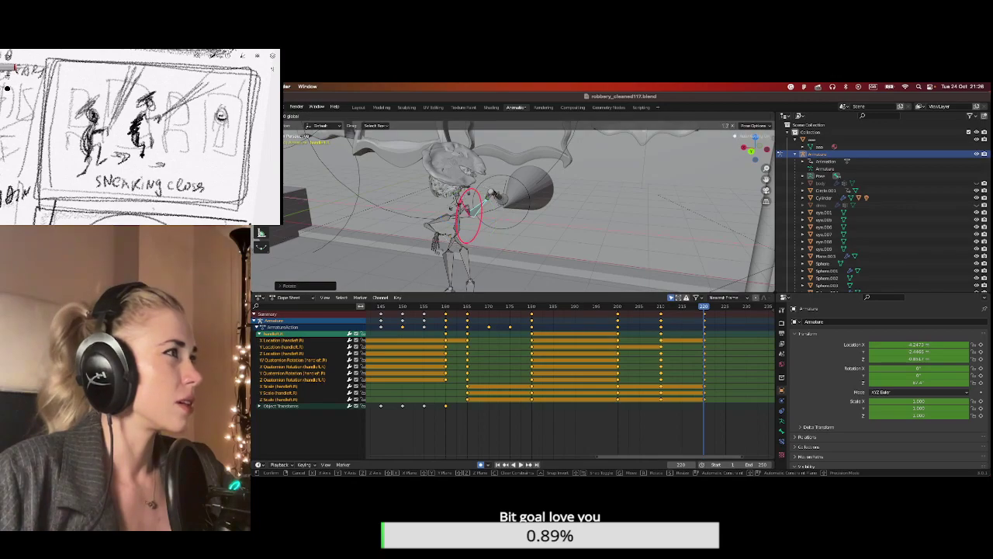
pyautogui.click(698, 192)
pyautogui.moveTo(698, 192)
pyautogui.mouseDown(button='middle')
pyautogui.moveTo(667, 198)
pyautogui.moveTo(698, 192)
pyautogui.mouseUp(button='middle')
# Rotate the bone -37 degrees around the Z axis.
pyautogui.click(766, 178)
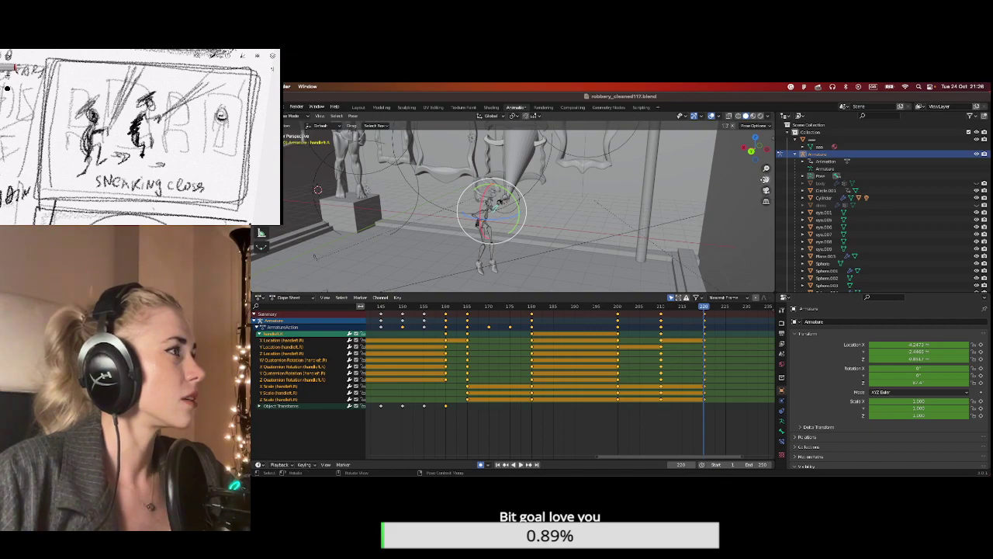
pyautogui.moveTo(766, 179); pyautogui.dragTo(755, 190)
pyautogui.scroll(2, 468, 273)
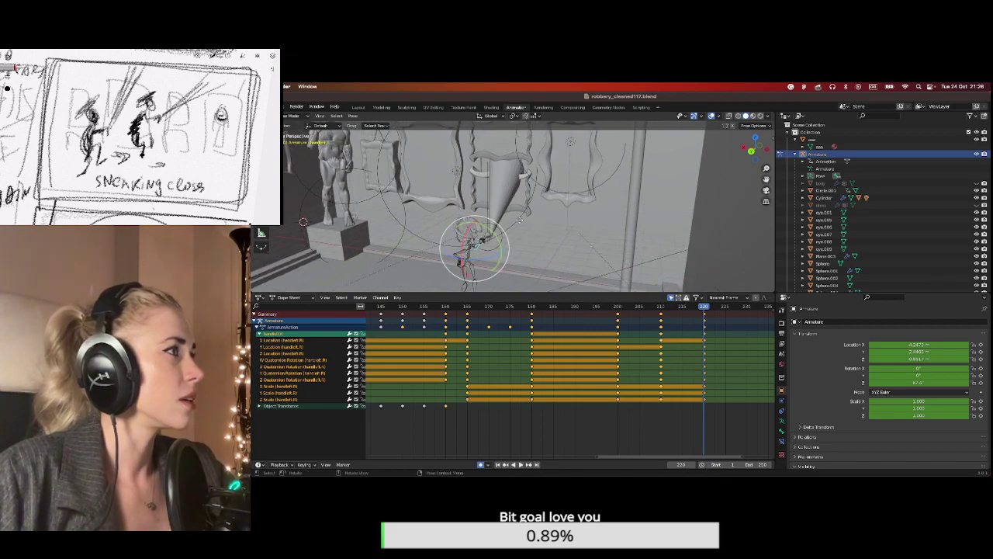
pyautogui.scroll(1, 468, 273)
pyautogui.press('r')
pyautogui.press('z')
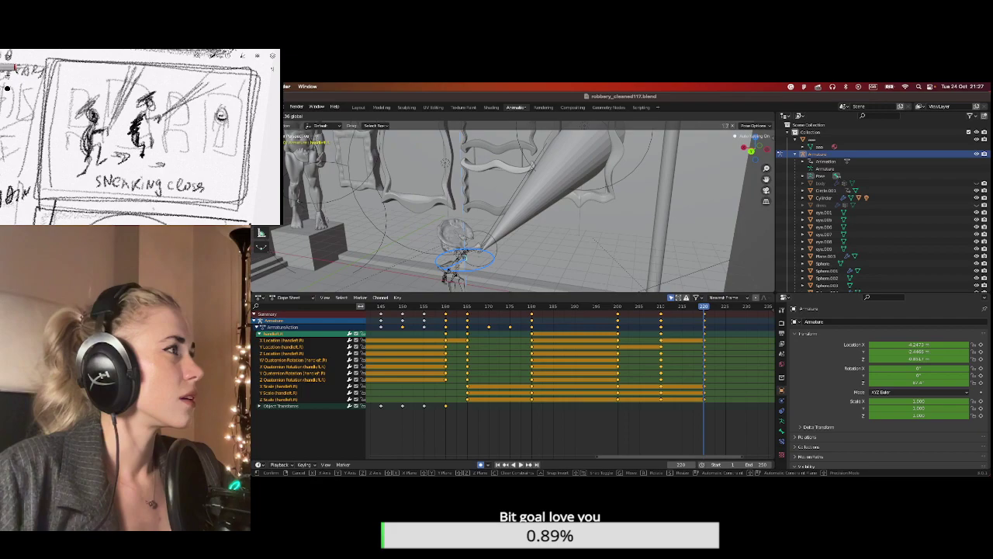
pyautogui.press('Return')
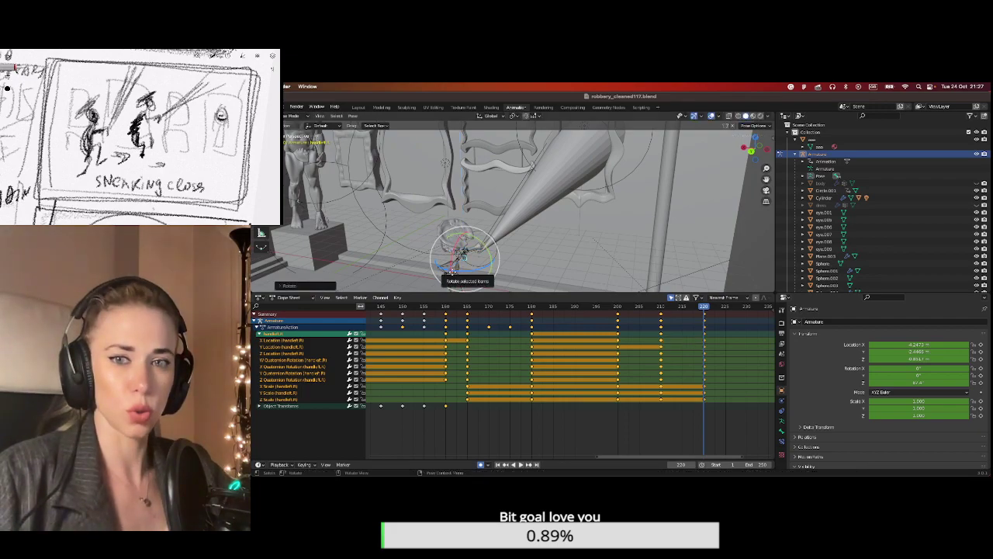
# Switch the viewport to Material Preview to show the gallery's textures.
pyautogui.hscroll(-5, 587, 174)
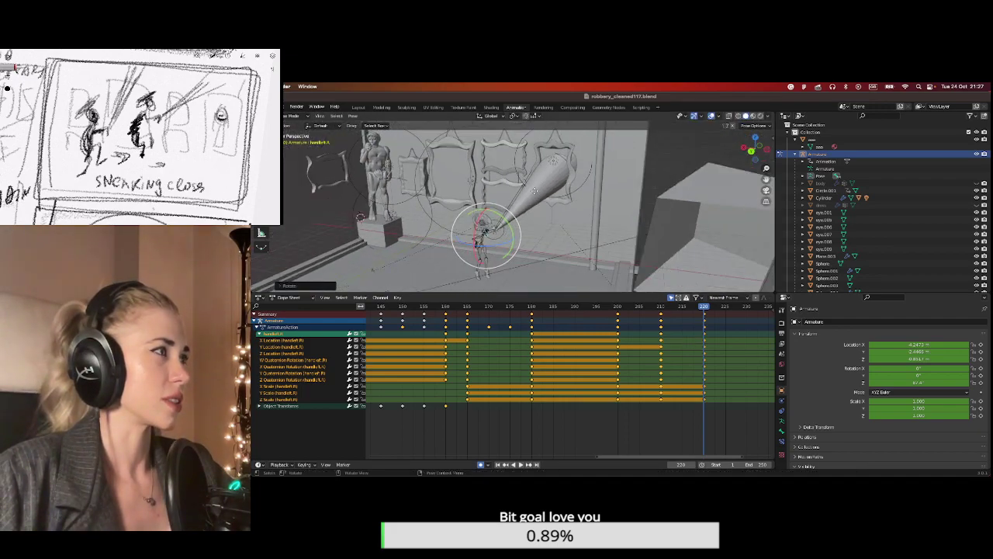
pyautogui.hscroll(-8, 587, 184)
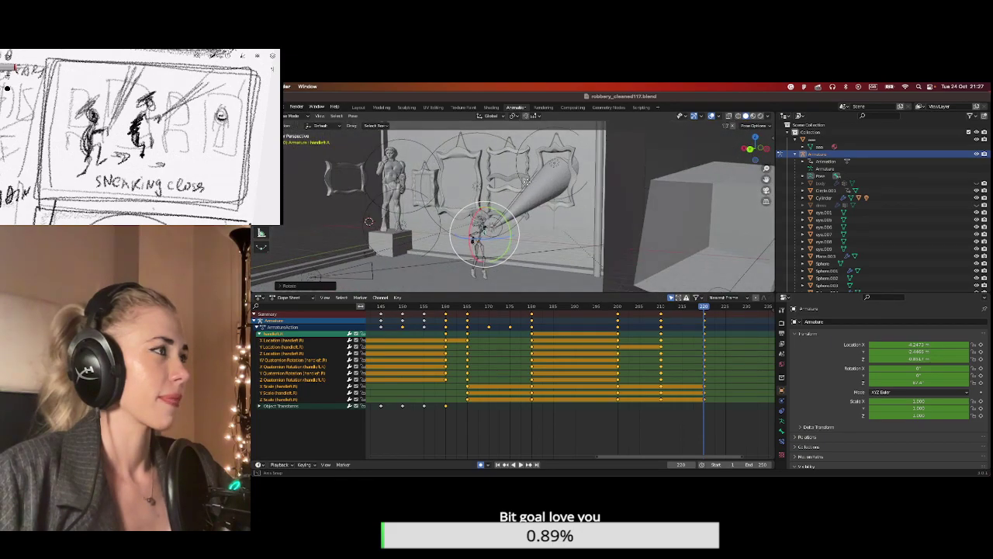
pyautogui.click(753, 116)
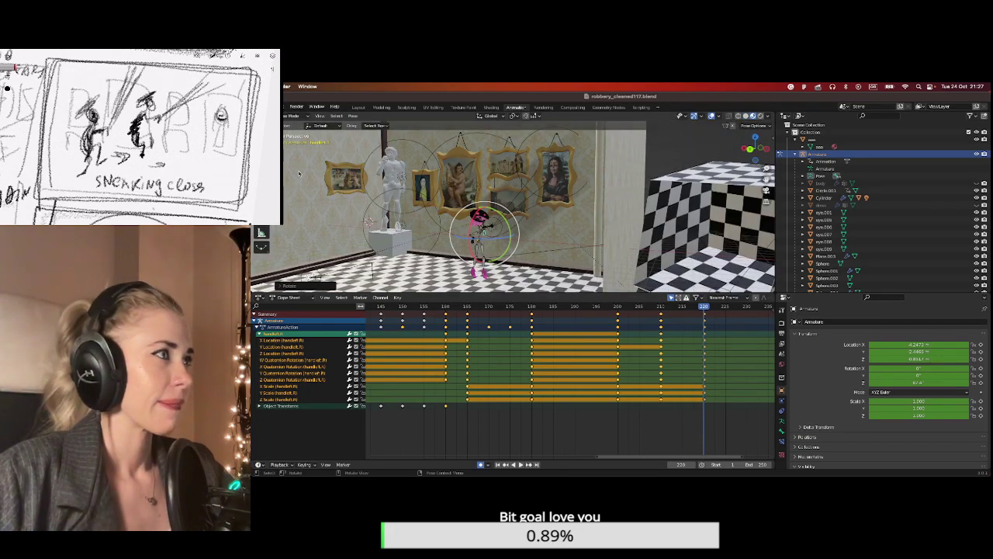
# Jump to frame 119, deselect the bone, and play the robber's animation.
pyautogui.scroll(-4, 380, 308)
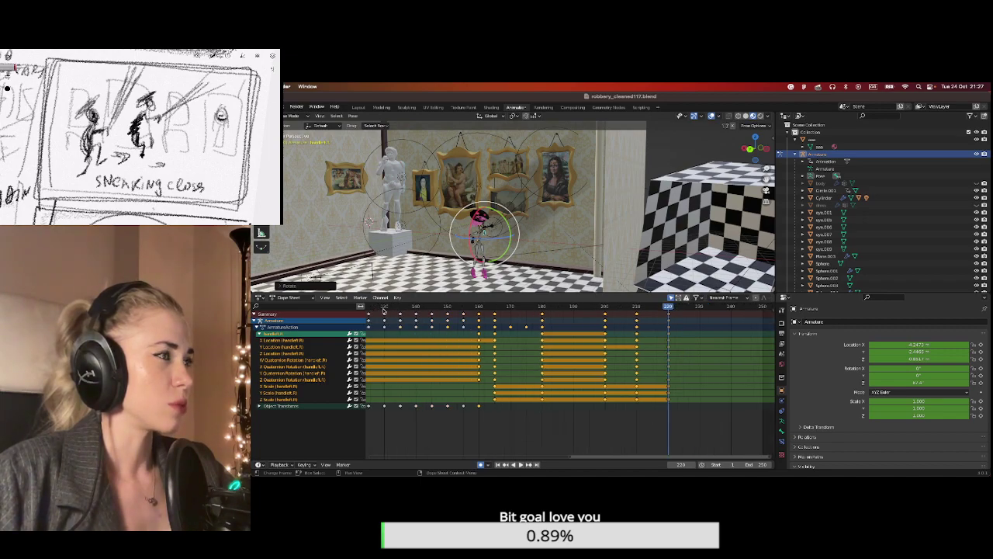
pyautogui.click(397, 308)
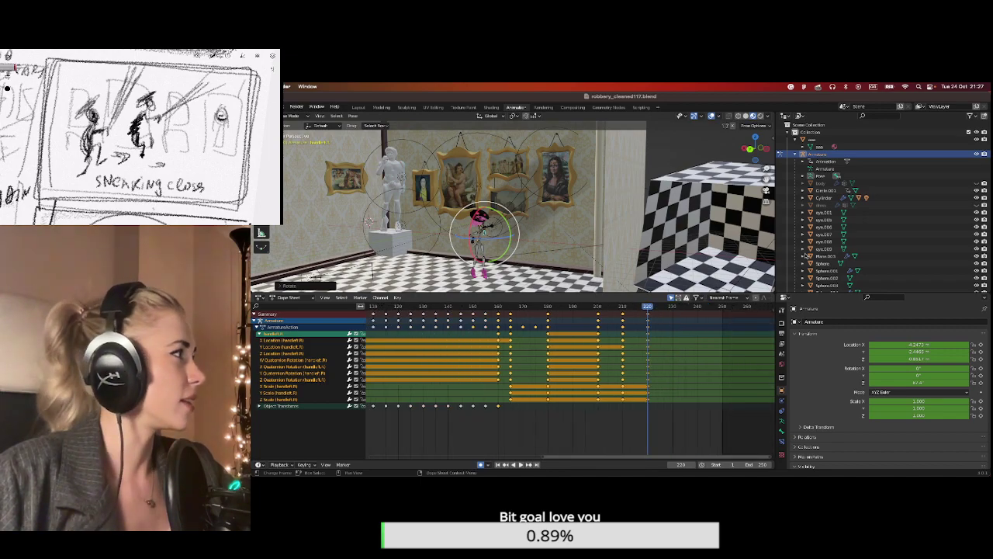
pyautogui.press('space')
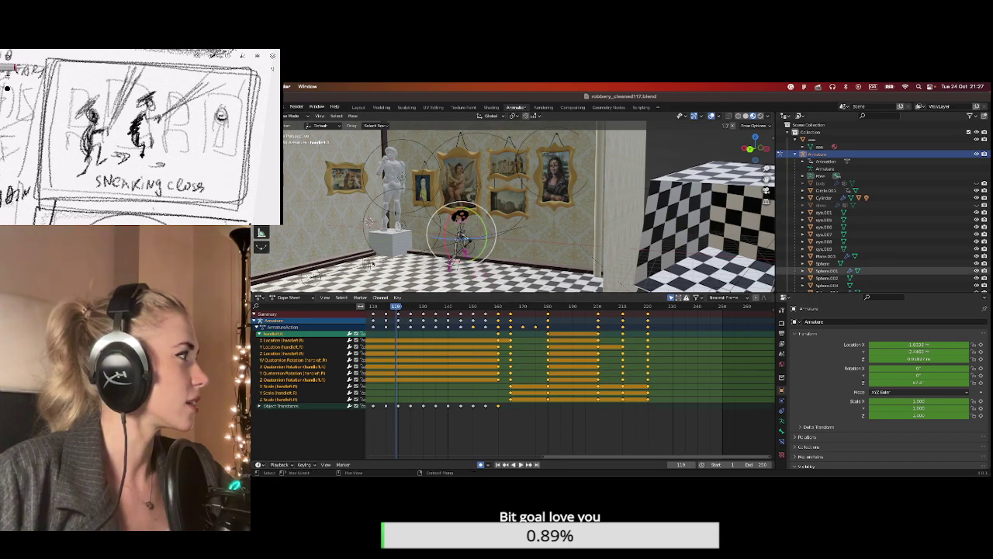
pyautogui.press('space')
pyautogui.click(370, 264)
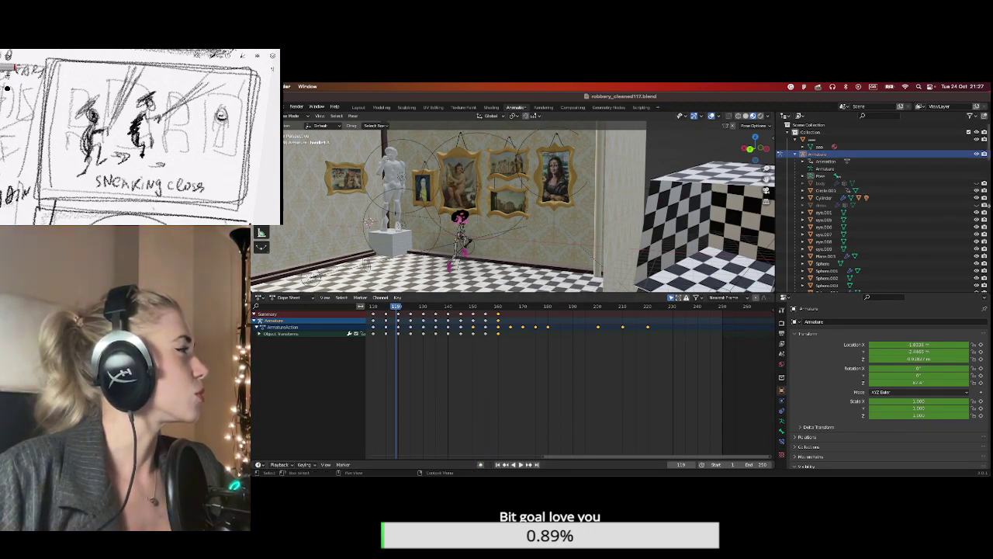
pyautogui.scroll(1, 530, 218)
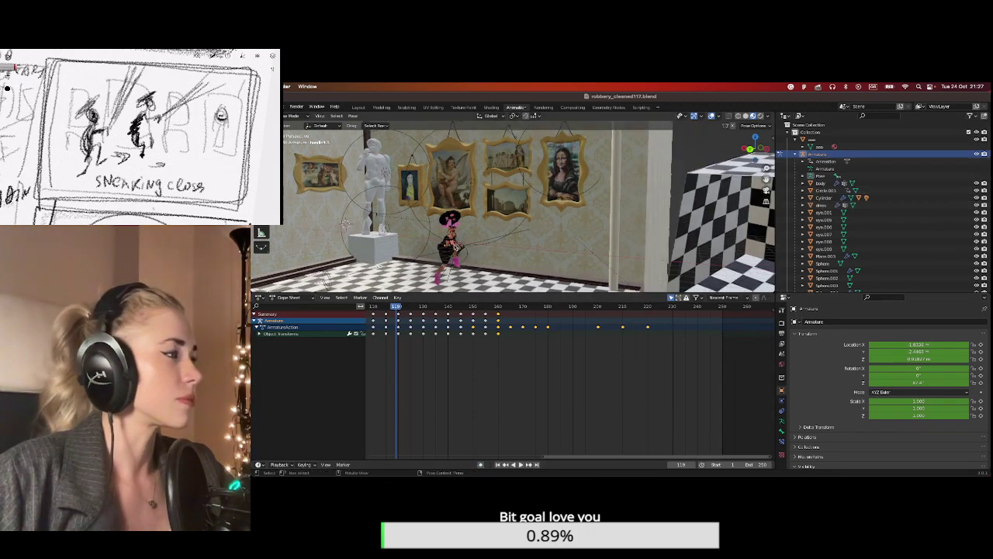
pyautogui.click(520, 465)
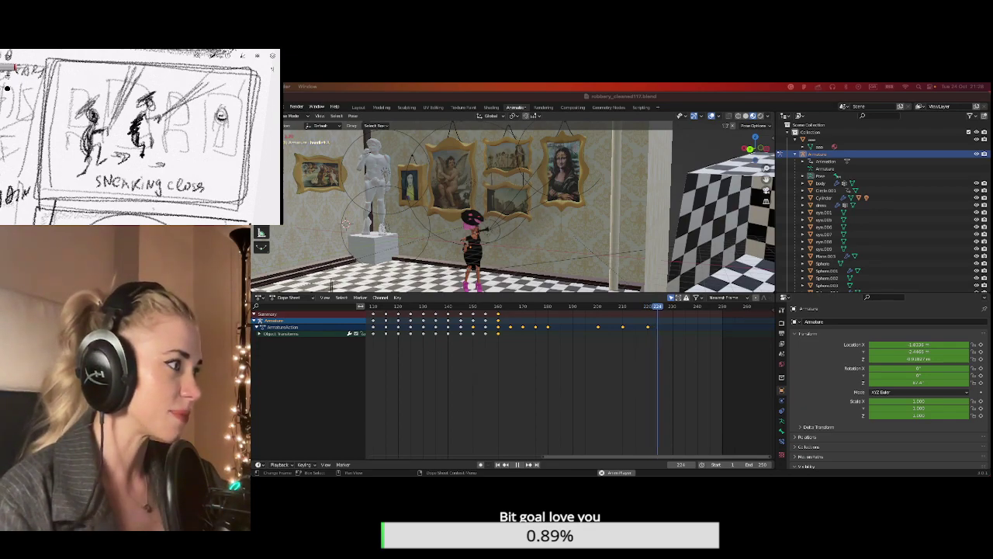
# Stop playback at frame 227 and save the scene with Ctrl+S.
pyautogui.click(519, 464)
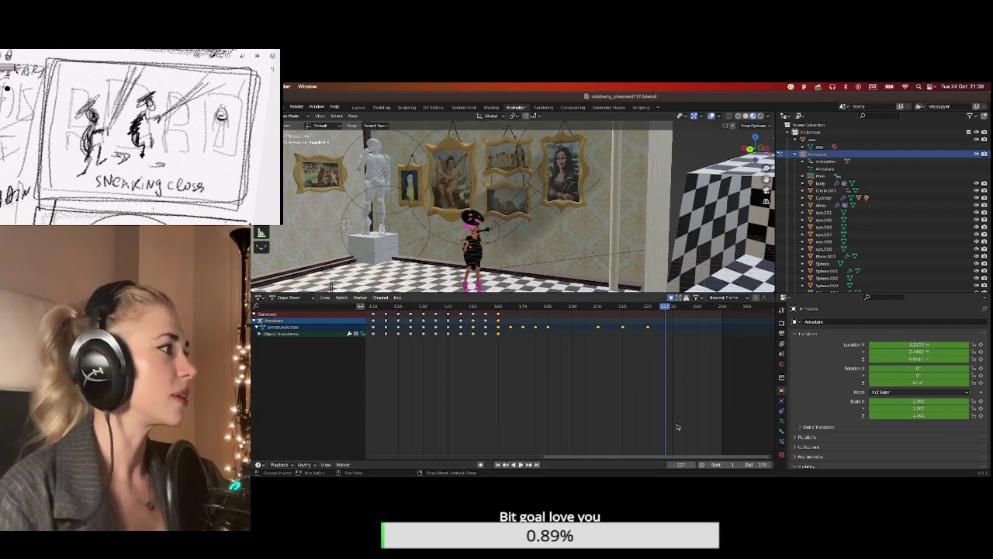
pyautogui.scroll(-5, 677, 233)
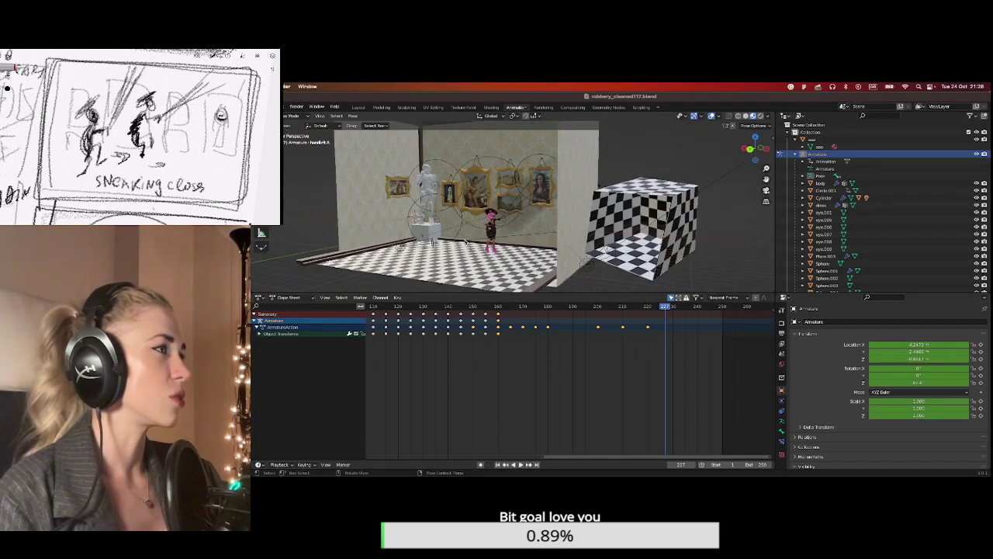
pyautogui.scroll(5, 677, 232)
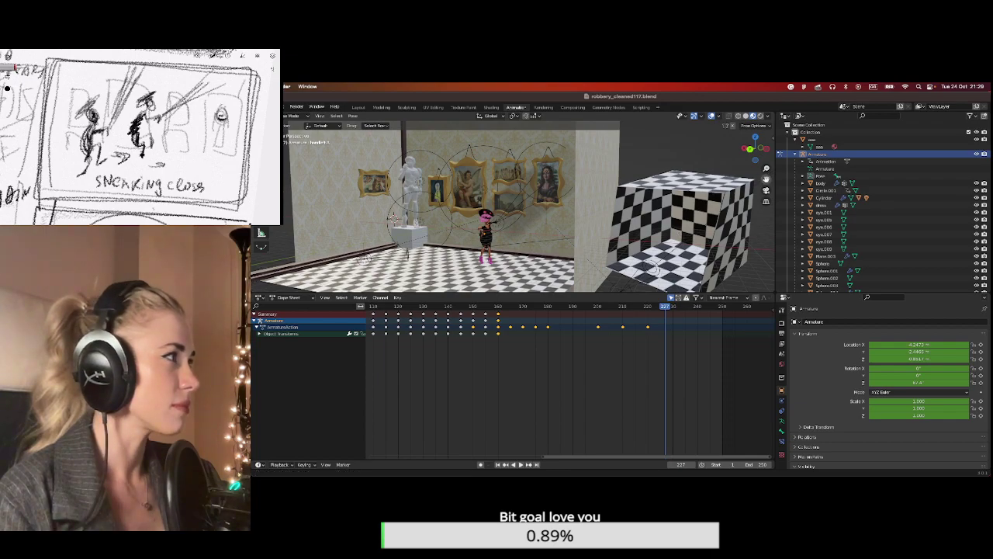
pyautogui.moveTo(766, 179); pyautogui.dragTo(772, 182)
pyautogui.scroll(2, 589, 209)
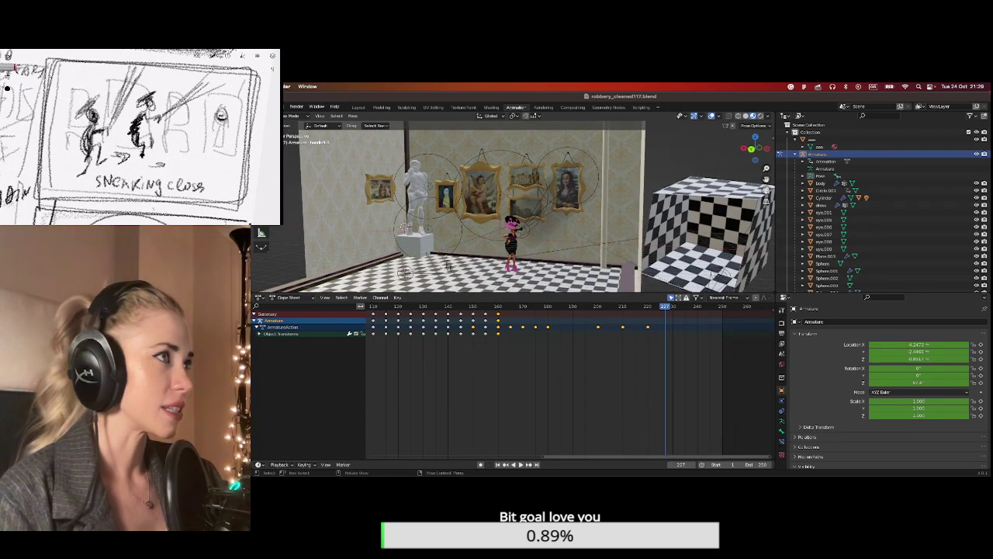
pyautogui.click(264, 106)
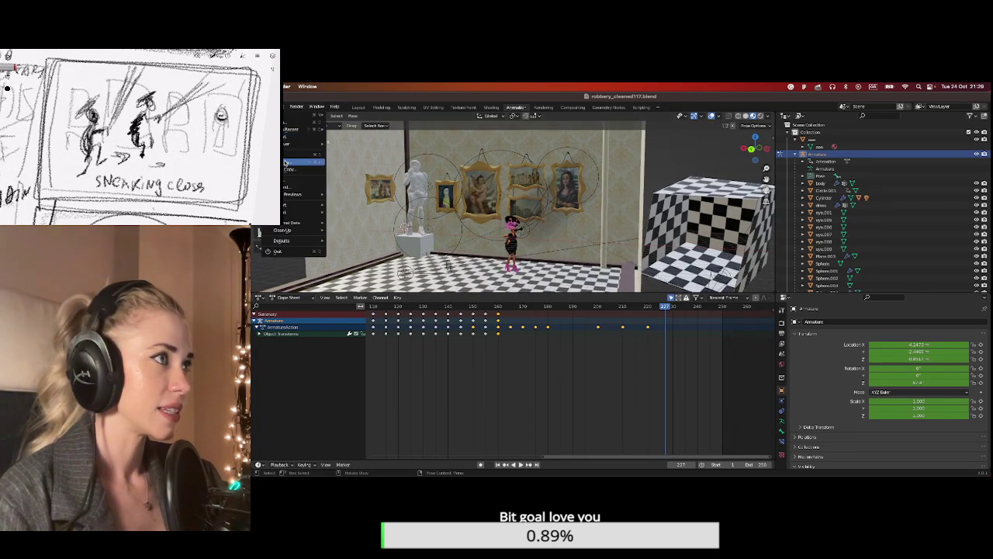
pyautogui.press('Escape')
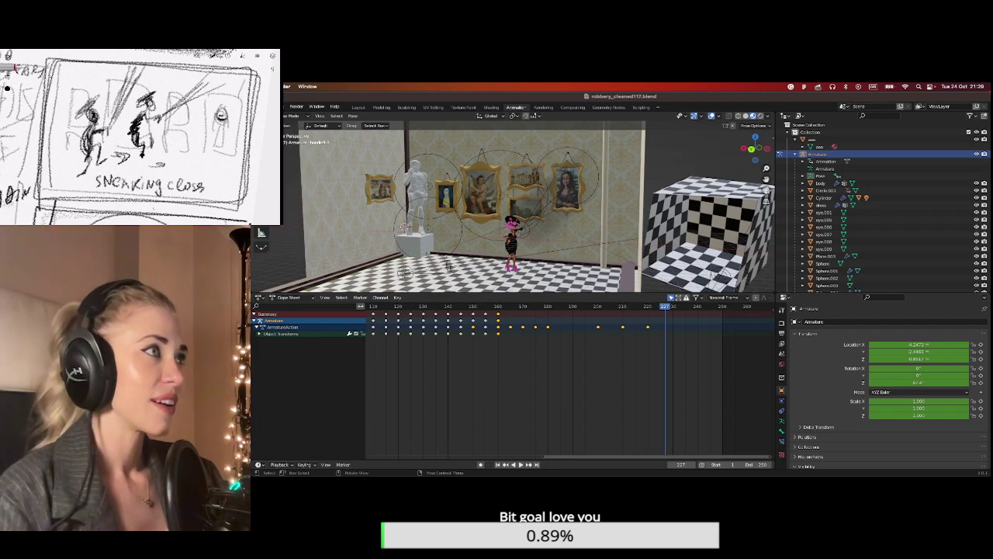
pyautogui.hotkey('ctrl', 's')
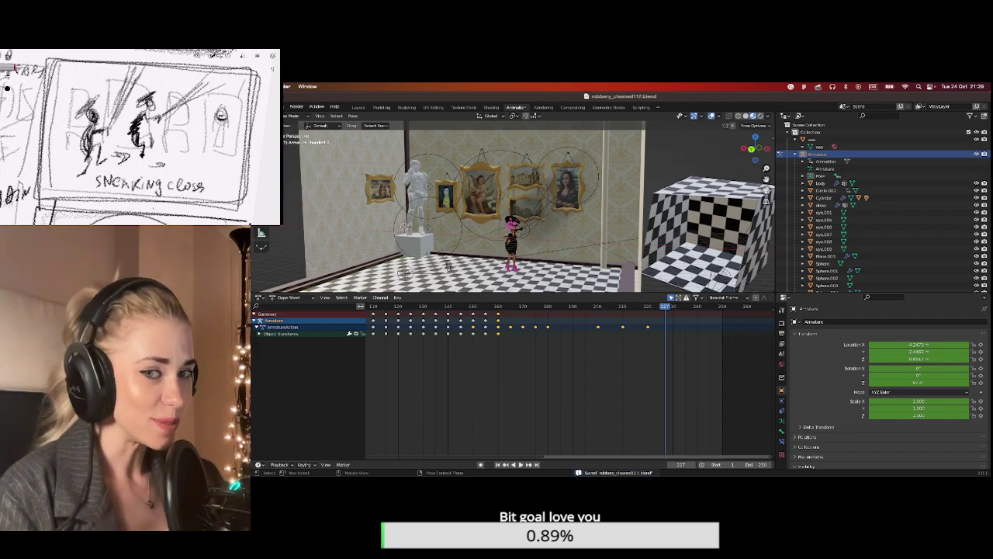
# Save a new copy named robbery_cleaned118.blend.
pyautogui.click(264, 107)
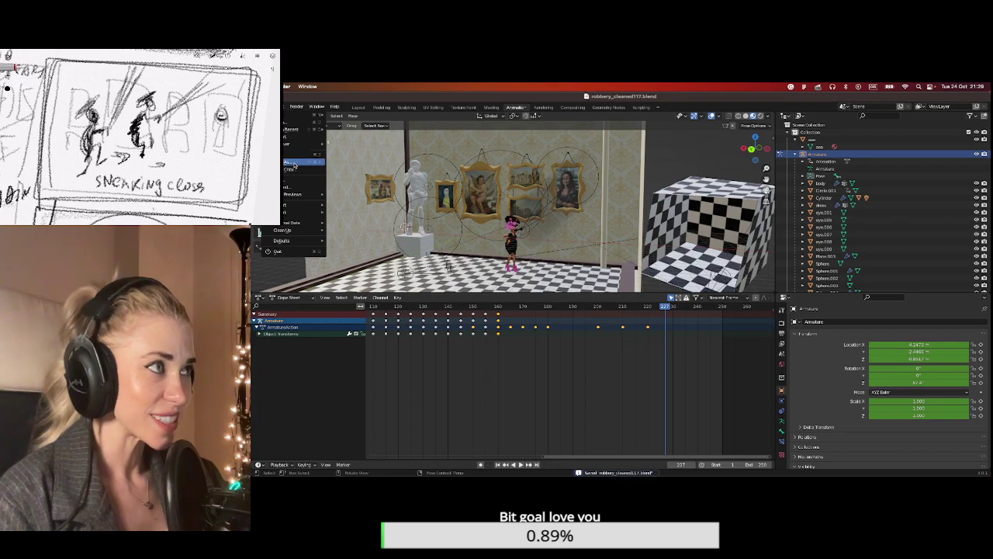
pyautogui.click(293, 165)
pyautogui.click(603, 469)
pyautogui.click(602, 469)
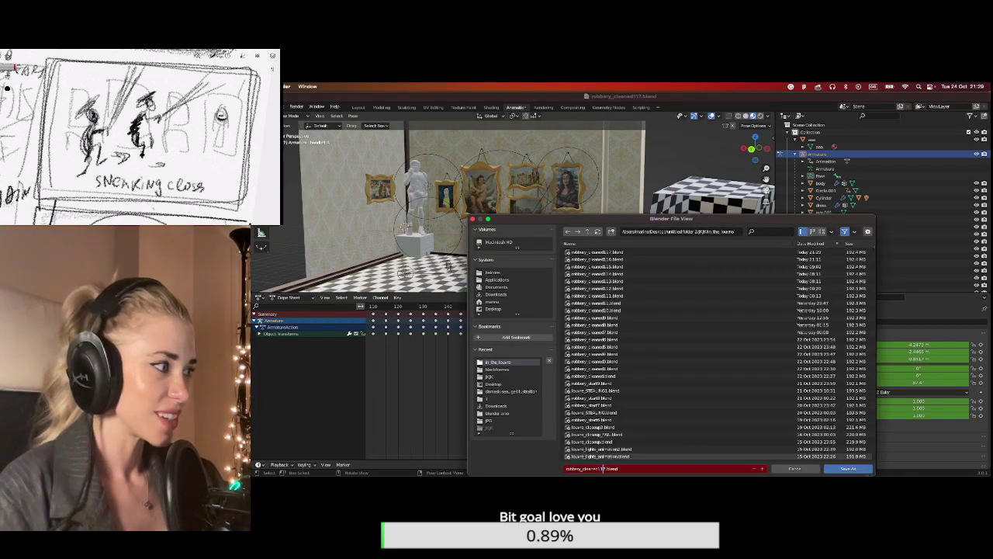
pyautogui.press('Delete')
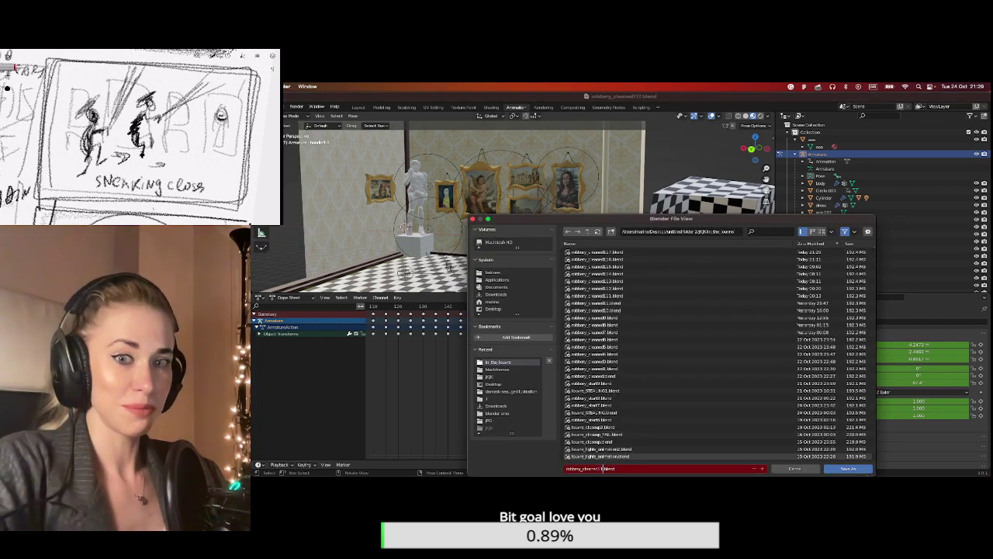
pyautogui.write('8')
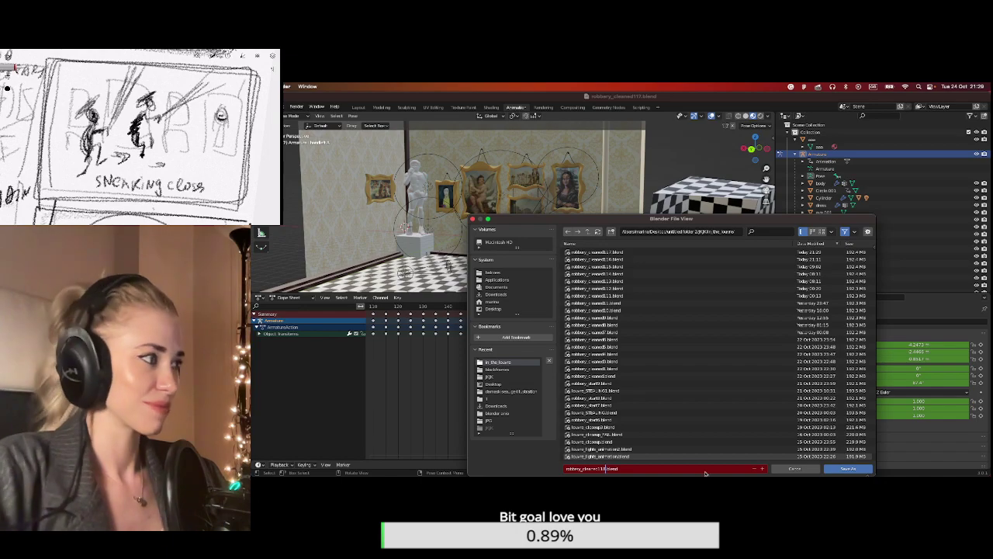
pyautogui.click(837, 471)
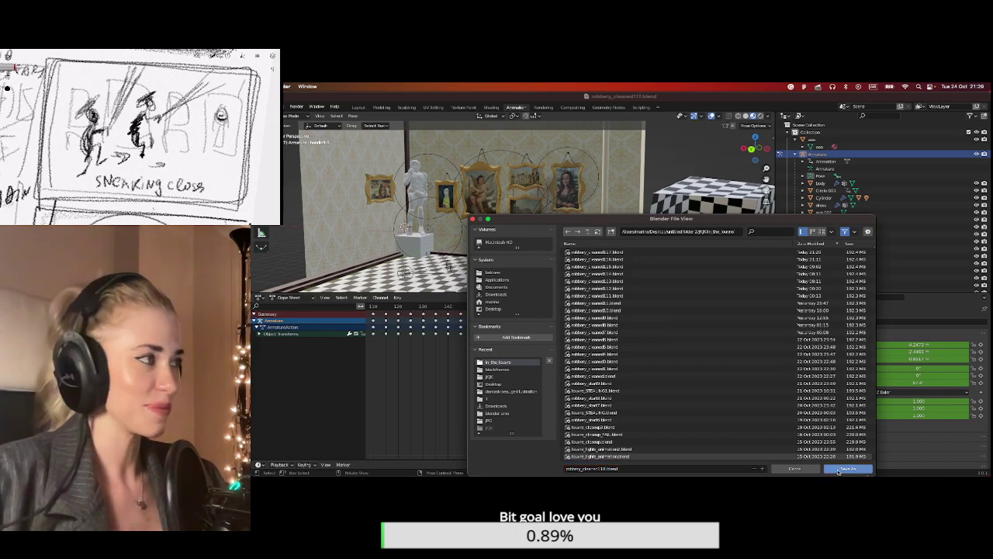
pyautogui.click(841, 470)
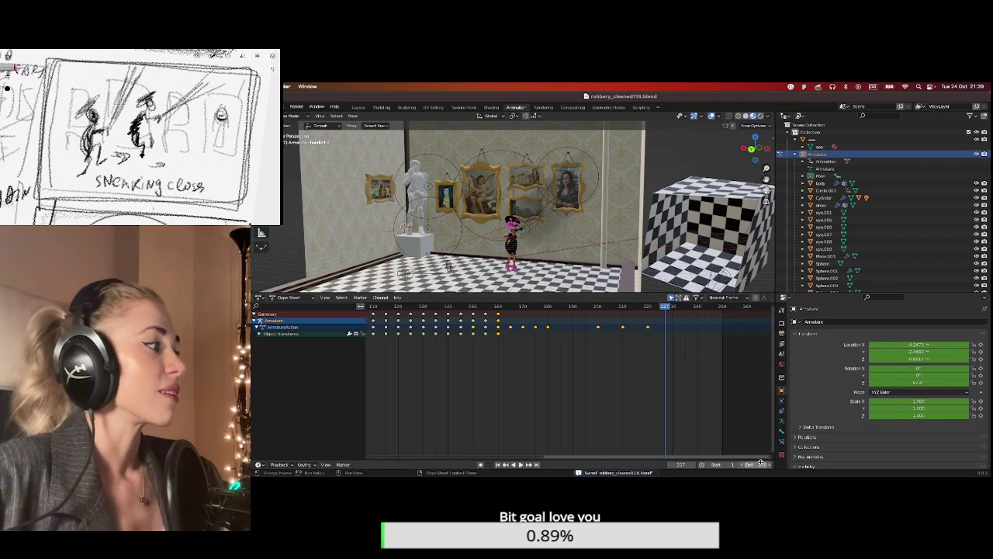
# Set the scene end frame to 300 and go to frame 281.
pyautogui.write('300')
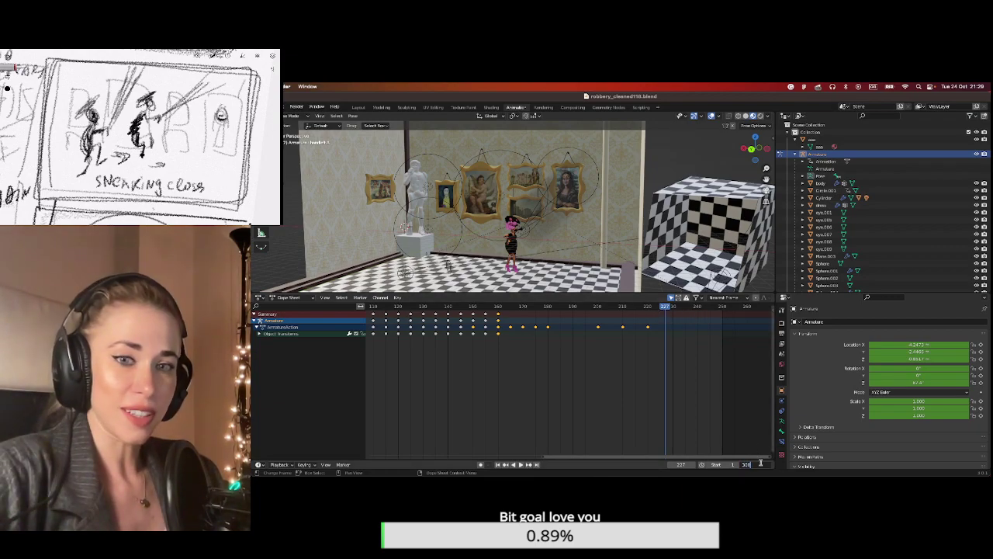
pyautogui.press('Return')
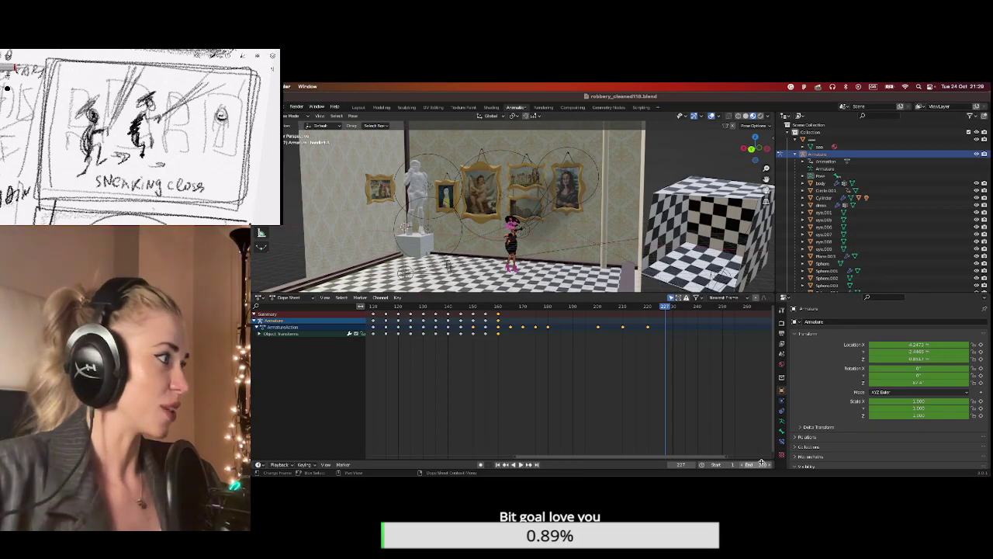
pyautogui.moveTo(653, 456); pyautogui.dragTo(669, 312)
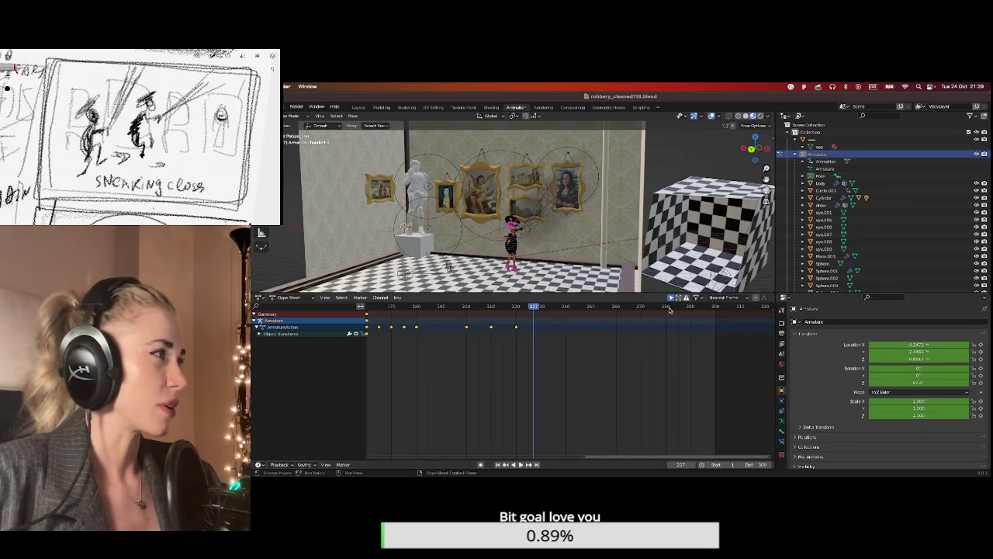
pyautogui.click(669, 308)
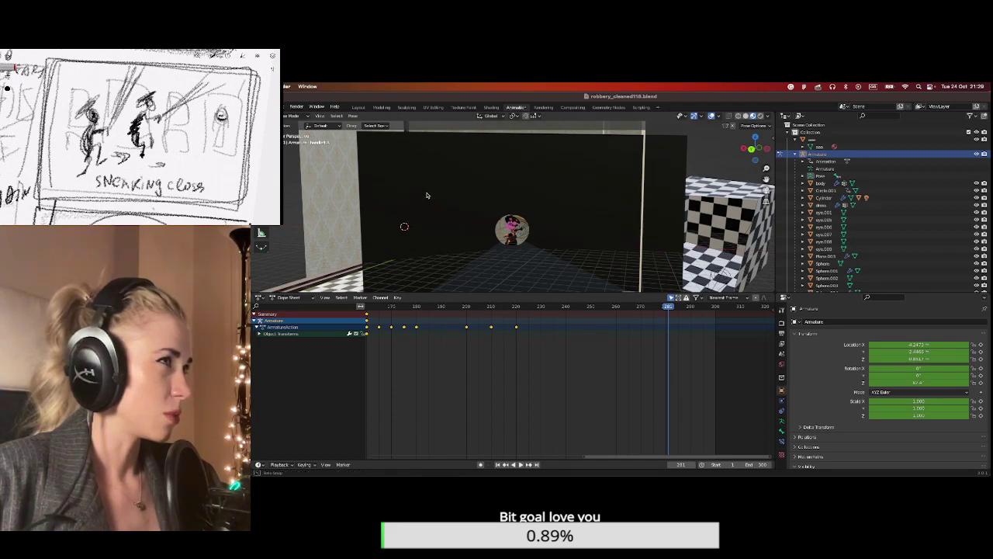
# Exit pose mode, shift the Plane.007 wall's keyframes later toward frame 293, and save.
pyautogui.moveTo(408, 177); pyautogui.dragTo(381, 170, button='middle')
pyautogui.hotkey('ctrl', 'Tab')
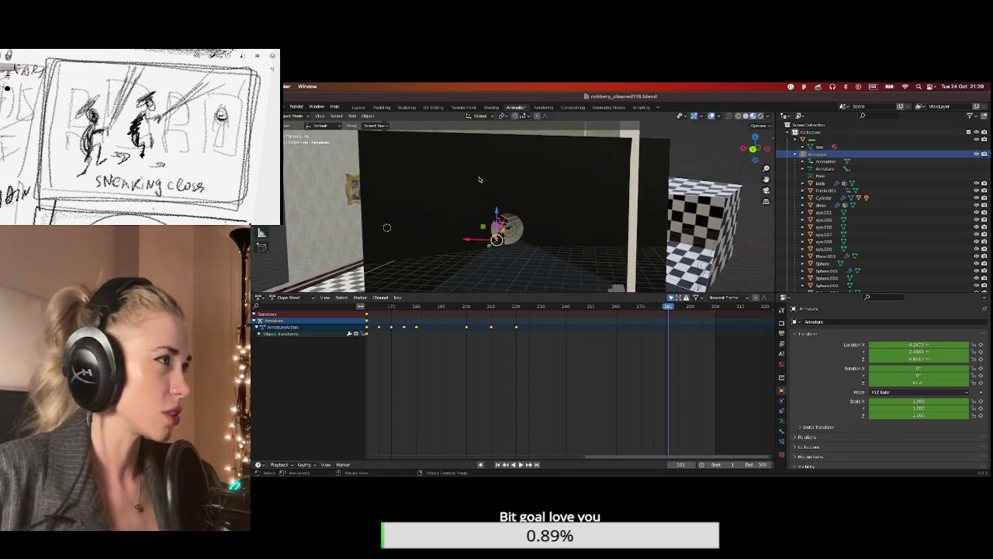
pyautogui.click(479, 179)
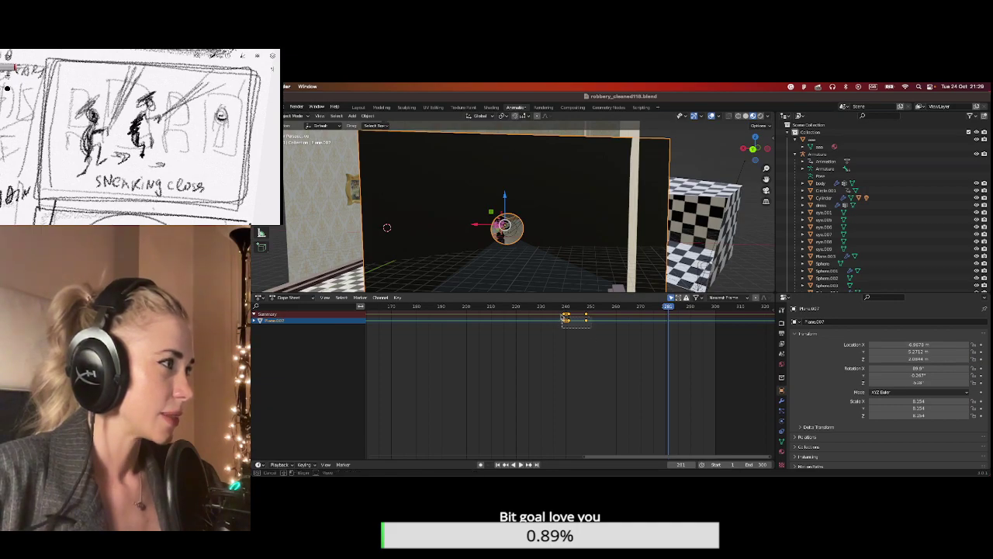
pyautogui.moveTo(567, 317); pyautogui.dragTo(683, 321)
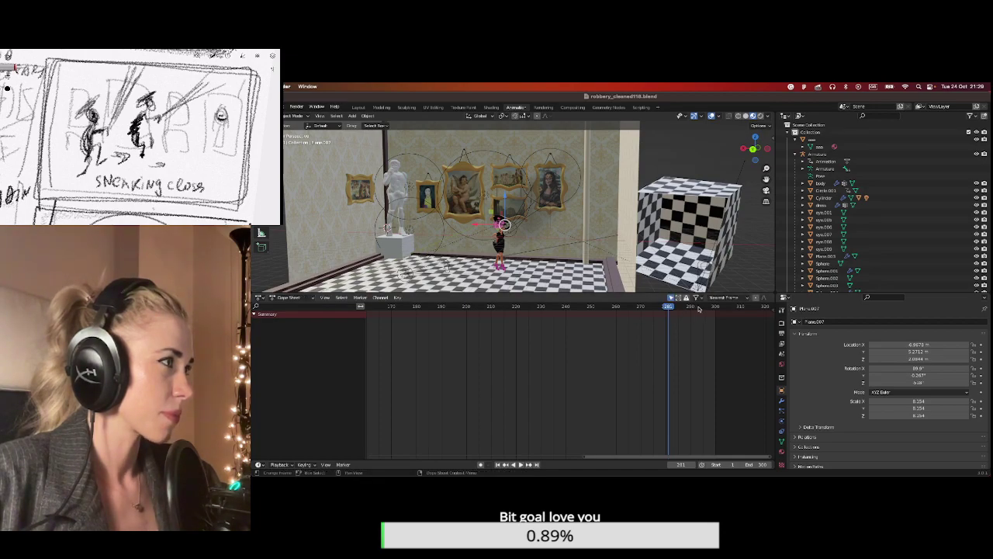
pyautogui.click(698, 307)
pyautogui.click(569, 235)
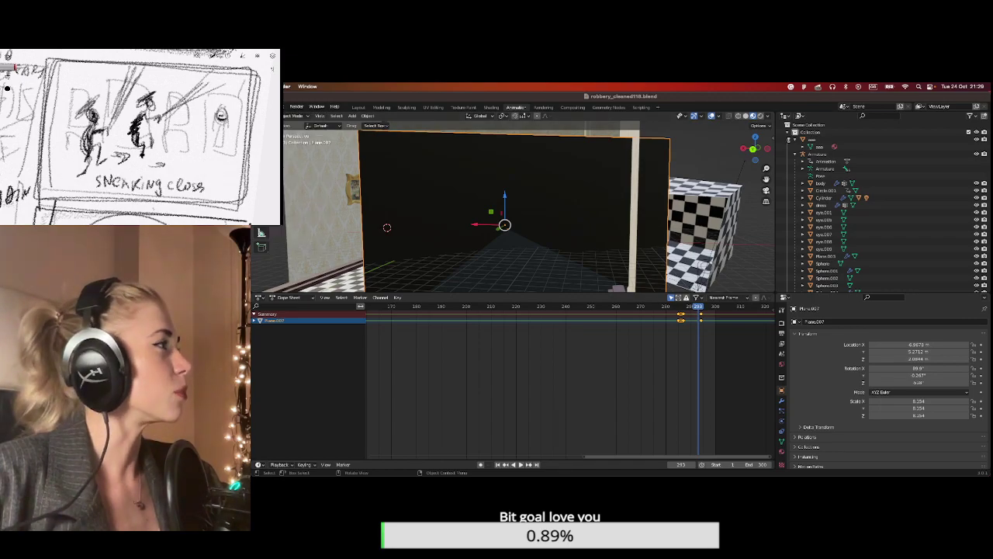
pyautogui.click(745, 115)
pyautogui.hotkey('ctrl', 's')
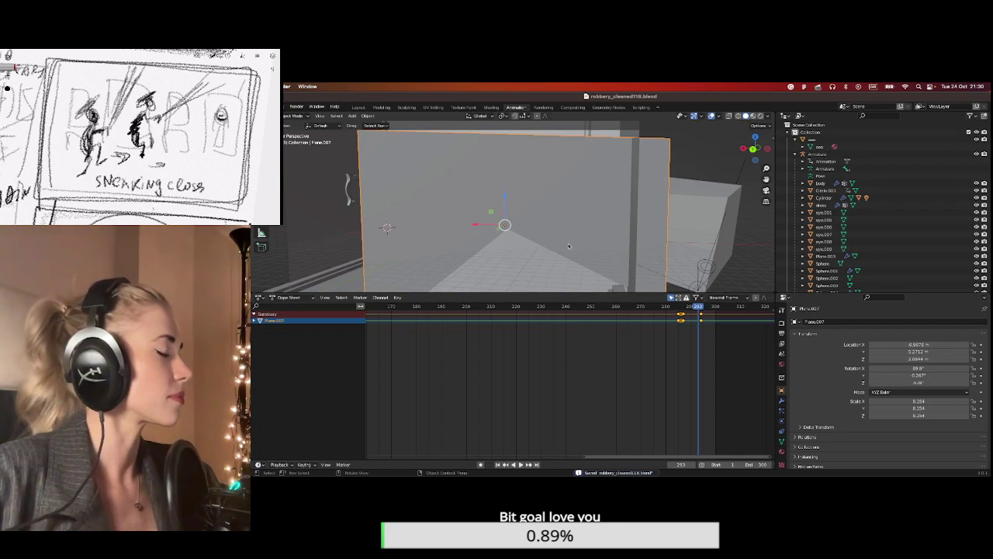
# At frame 274, hide the body and dress meshes and select the robber's armature.
pyautogui.click(651, 308)
pyautogui.scroll(3, 733, 212)
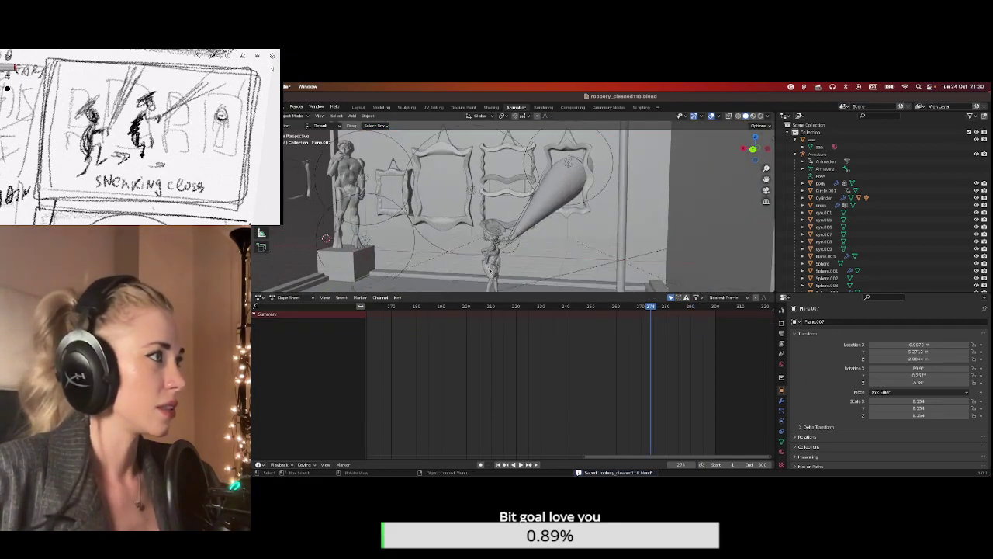
pyautogui.moveTo(496, 210); pyautogui.dragTo(442, 206, button='middle')
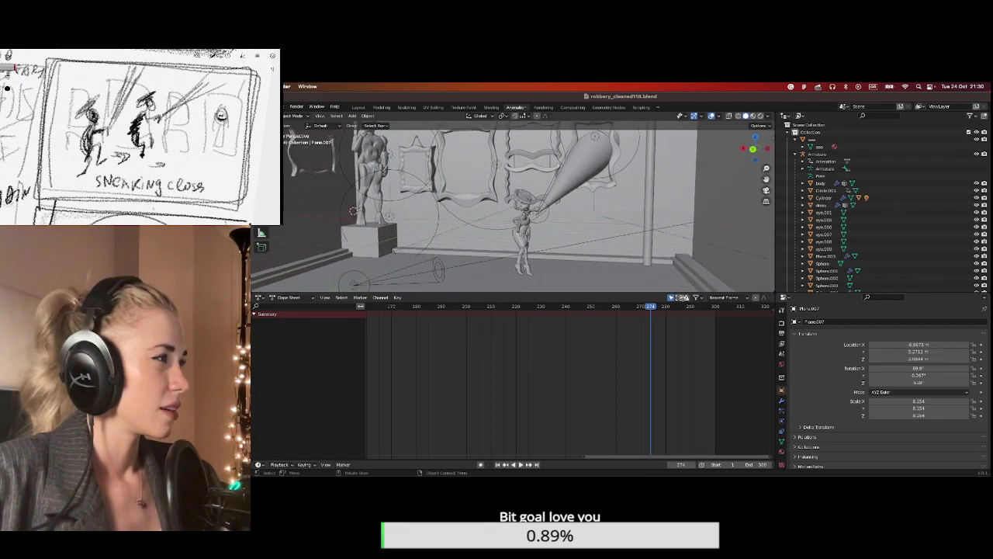
pyautogui.click(976, 183)
pyautogui.click(976, 205)
pyautogui.scroll(3, 489, 272)
pyautogui.click(540, 234)
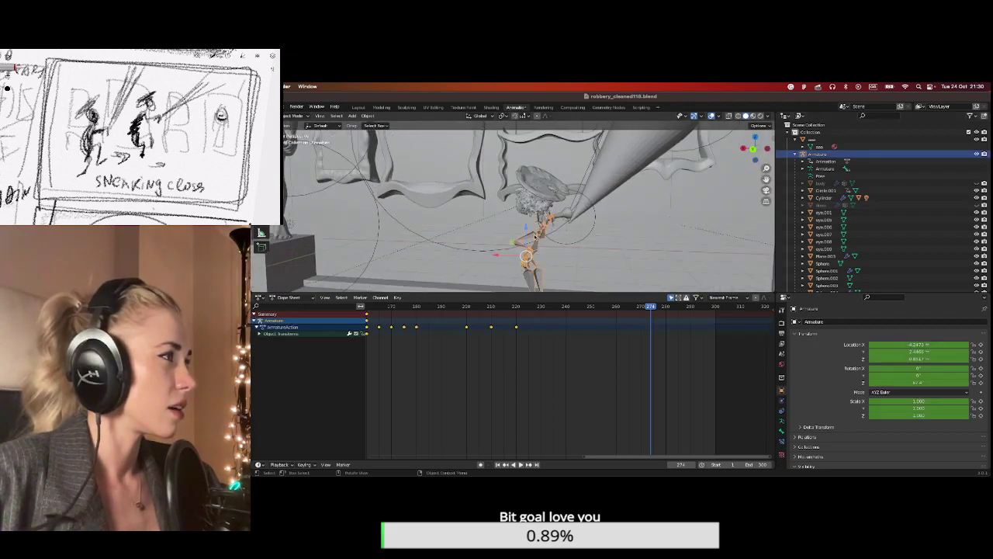
# Go to frame 220 and switch the viewport to Material Preview shading.
pyautogui.moveTo(637, 262); pyautogui.dragTo(574, 264, button='middle')
pyautogui.click(516, 307)
pyautogui.scroll(1, 580, 372)
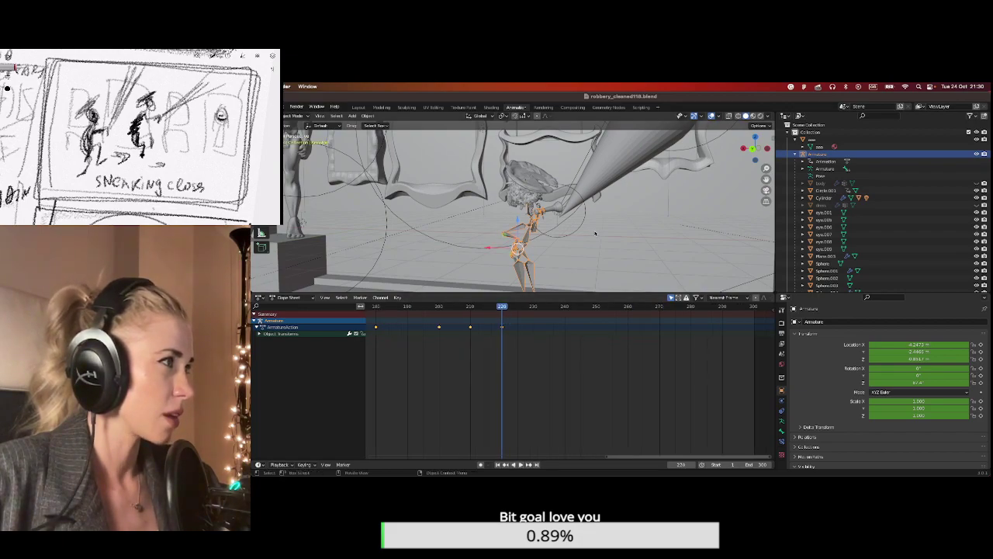
pyautogui.press('z')
# Switch the armature to Pose Mode, go to frame 230, and select a bone.
pyautogui.moveTo(566, 224); pyautogui.dragTo(508, 240, button='middle')
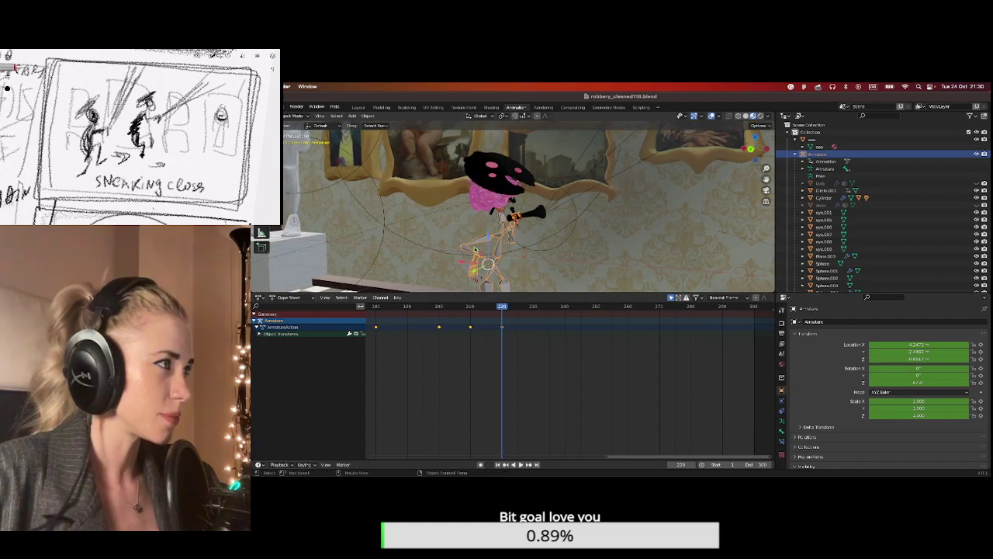
pyautogui.click(289, 115)
pyautogui.click(296, 145)
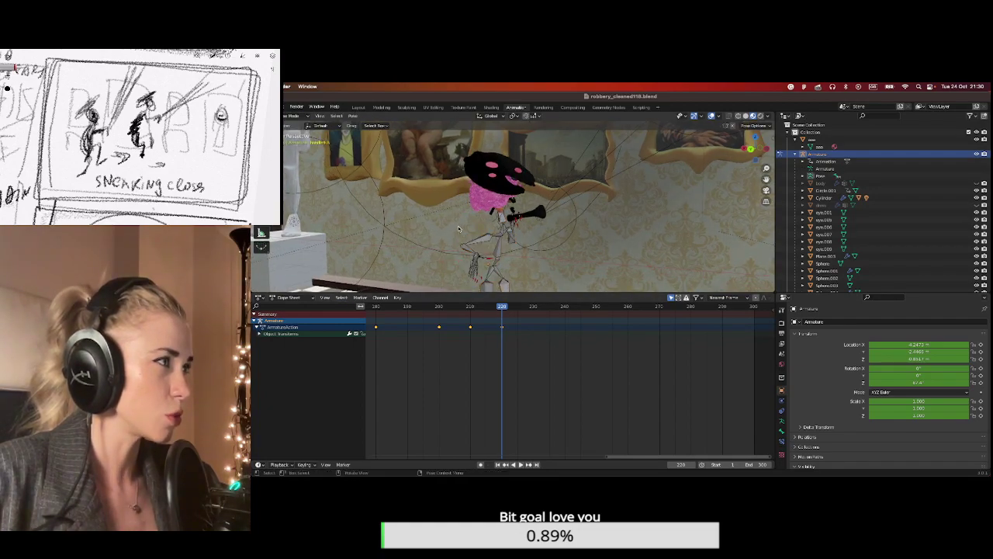
pyautogui.moveTo(559, 256)
pyautogui.mouseDown(button='middle')
pyautogui.moveTo(574, 239)
pyautogui.moveTo(529, 240)
pyautogui.mouseUp(button='middle')
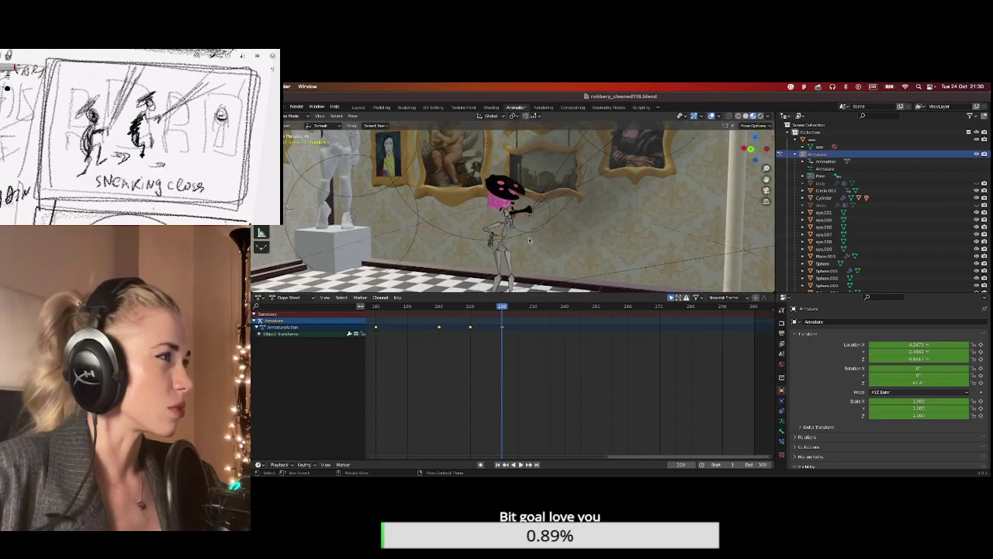
pyautogui.scroll(3, 511, 227)
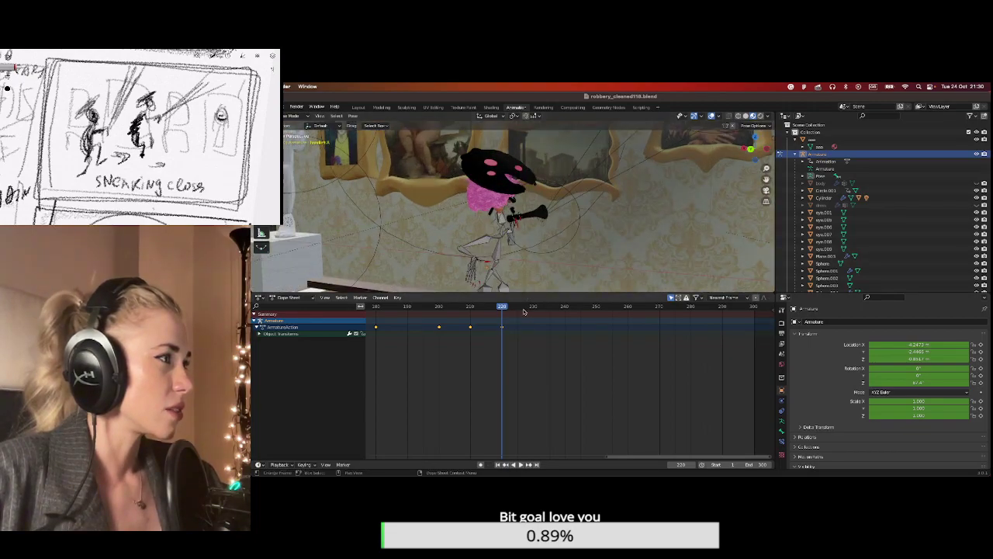
pyautogui.click(534, 308)
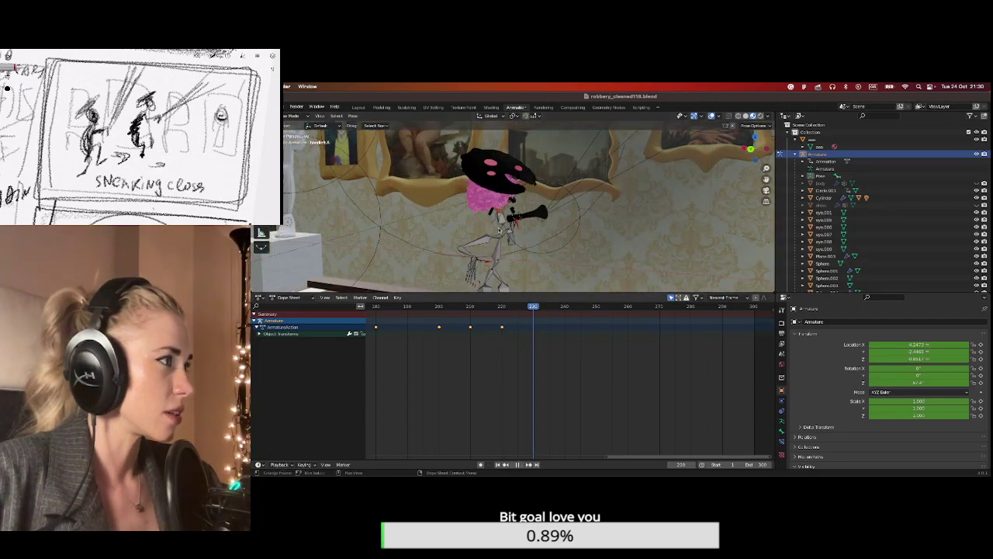
pyautogui.click(511, 238)
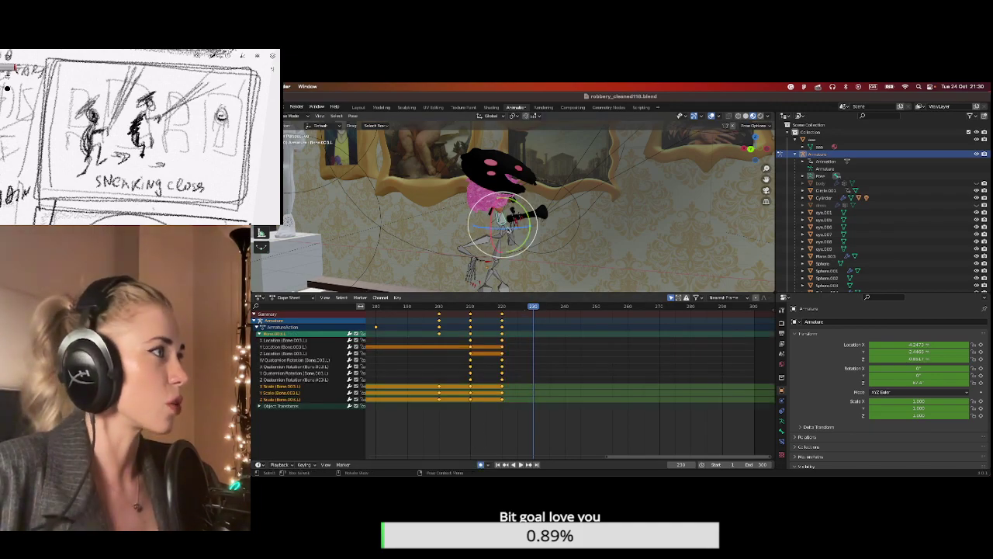
# Rotate the selected bone to key a new pose at frame 230.
pyautogui.press('r')
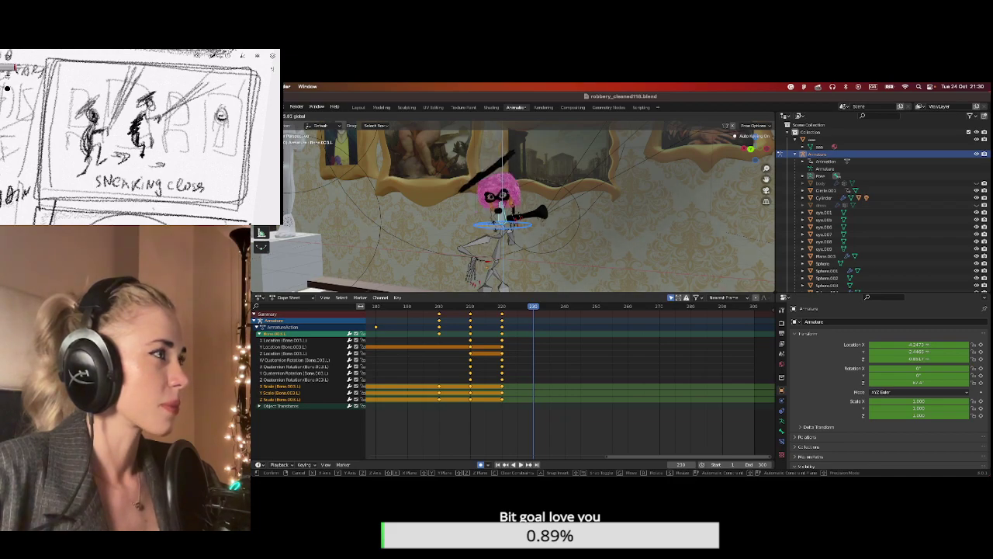
pyautogui.click(766, 195)
pyautogui.scroll(3, 767, 196)
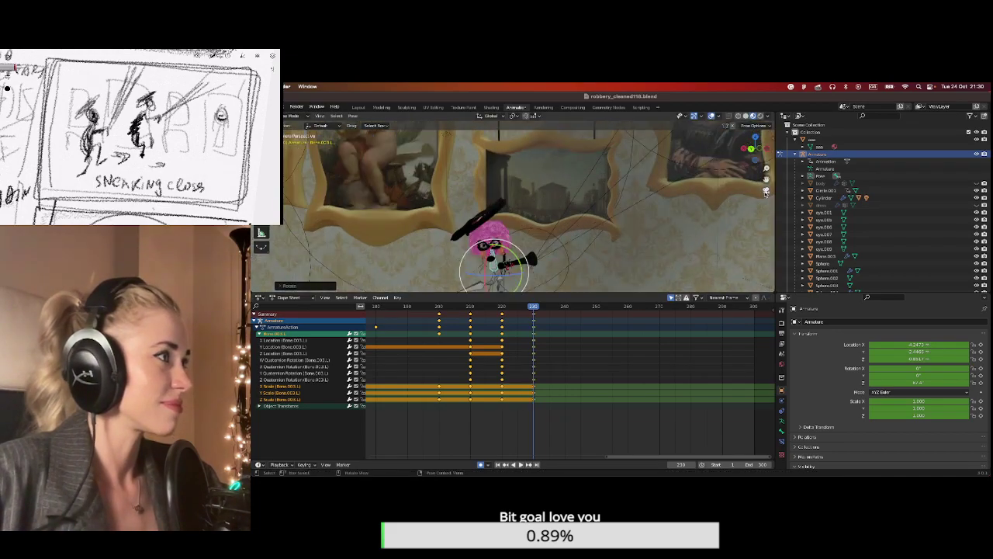
pyautogui.moveTo(567, 291); pyautogui.dragTo(567, 333)
# Preview the motion with a quick playback, then select the shoulder.R bone.
pyautogui.moveTo(766, 178); pyautogui.dragTo(744, 200)
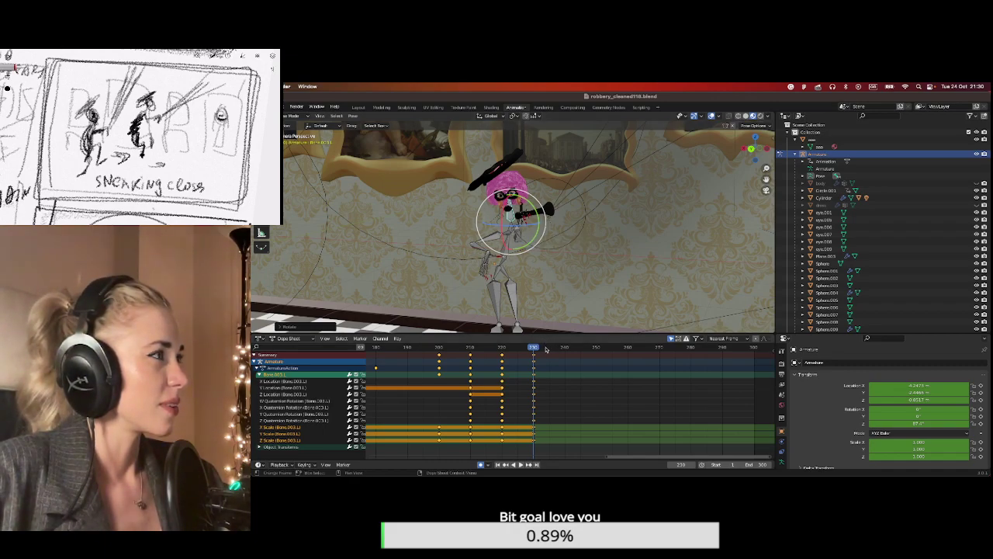
pyautogui.press('space')
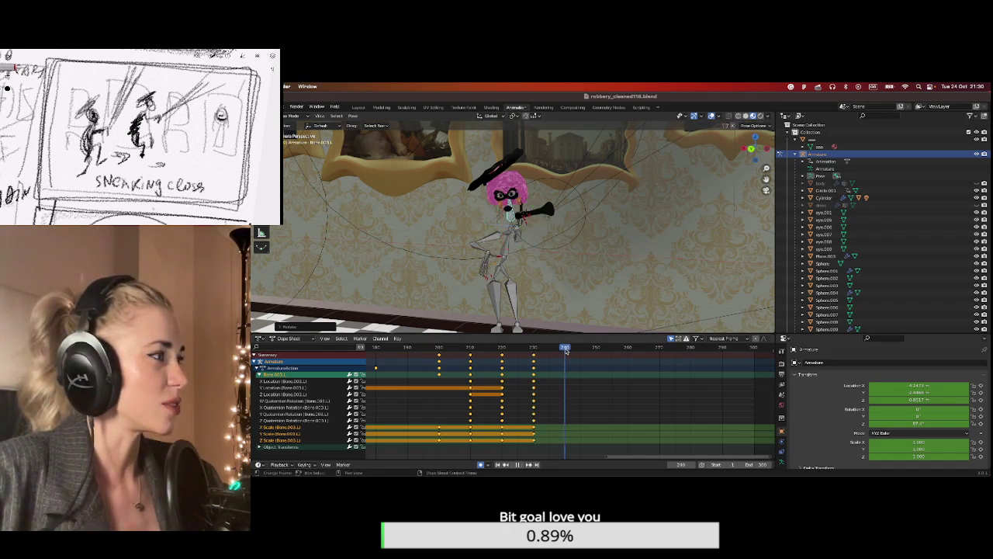
pyautogui.press('space')
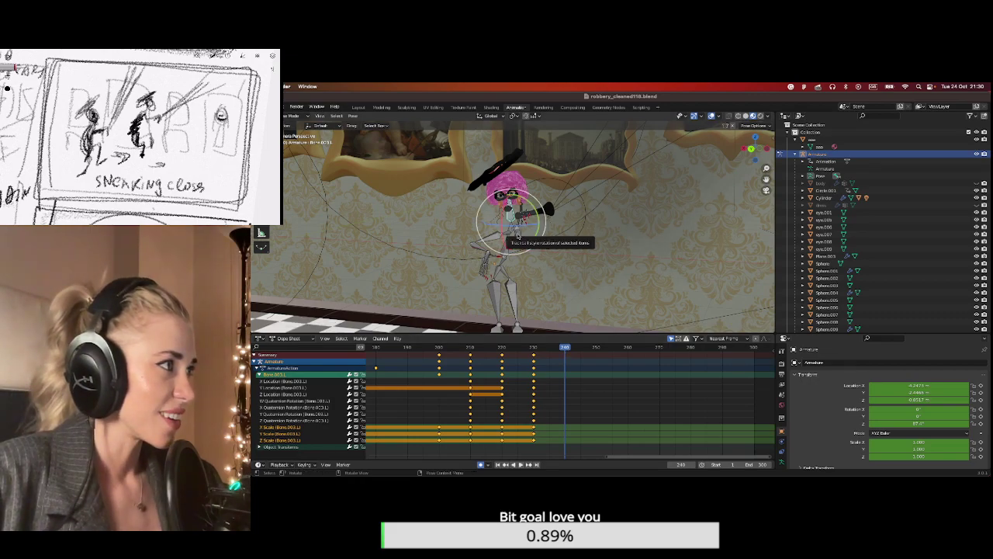
pyautogui.click(518, 235)
pyautogui.moveTo(527, 237)
pyautogui.mouseDown(button='middle')
pyautogui.moveTo(531, 283)
pyautogui.moveTo(516, 291)
pyautogui.mouseUp(button='middle')
pyautogui.scroll(3, 533, 293)
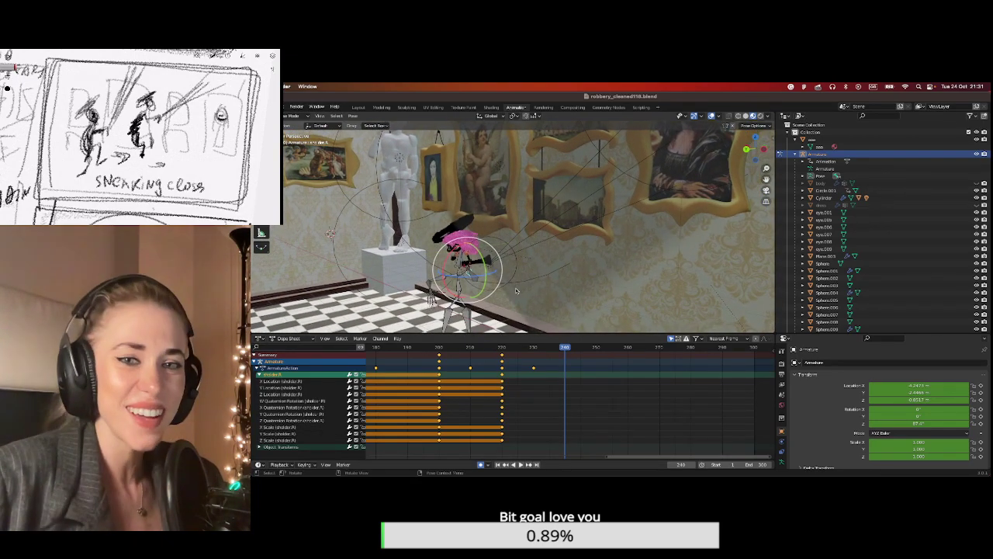
# Rotate the shoulder.R bone, keying its new pose at frame 240.
pyautogui.moveTo(516, 290)
pyautogui.mouseDown(button='middle')
pyautogui.moveTo(485, 295)
pyautogui.moveTo(530, 295)
pyautogui.mouseUp(button='middle')
pyautogui.press('r')
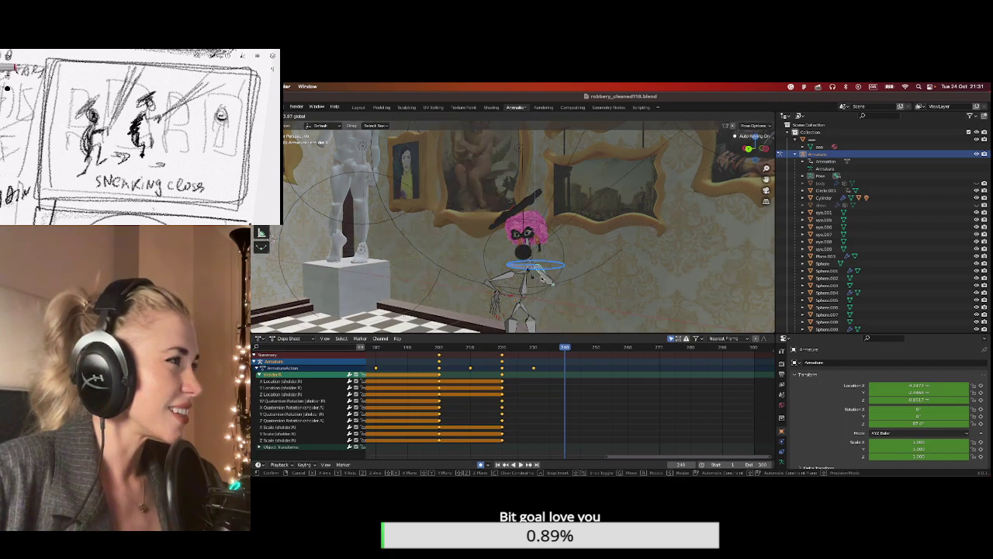
pyautogui.click(543, 278)
# Rotate the hand IK bone around X then Z and move it to raise the flashlight.
pyautogui.click(551, 256)
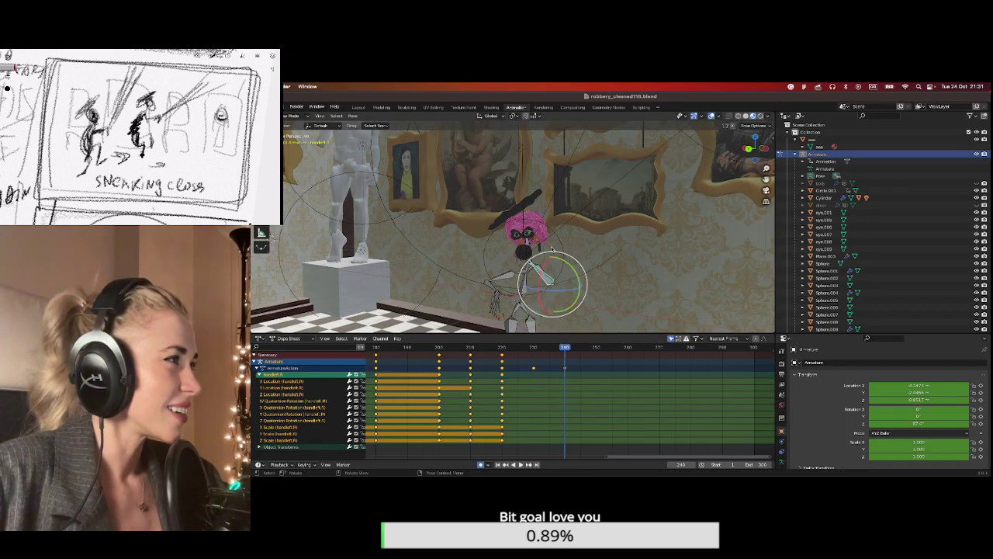
pyautogui.press('r')
pyautogui.moveTo(578, 276); pyautogui.dragTo(558, 287)
pyautogui.moveTo(578, 288)
pyautogui.mouseDown(button='middle')
pyautogui.moveTo(586, 288)
pyautogui.moveTo(565, 285)
pyautogui.moveTo(571, 250)
pyautogui.moveTo(535, 244)
pyautogui.mouseUp(button='middle')
pyautogui.moveTo(535, 244); pyautogui.dragTo(533, 243)
pyautogui.press('z')
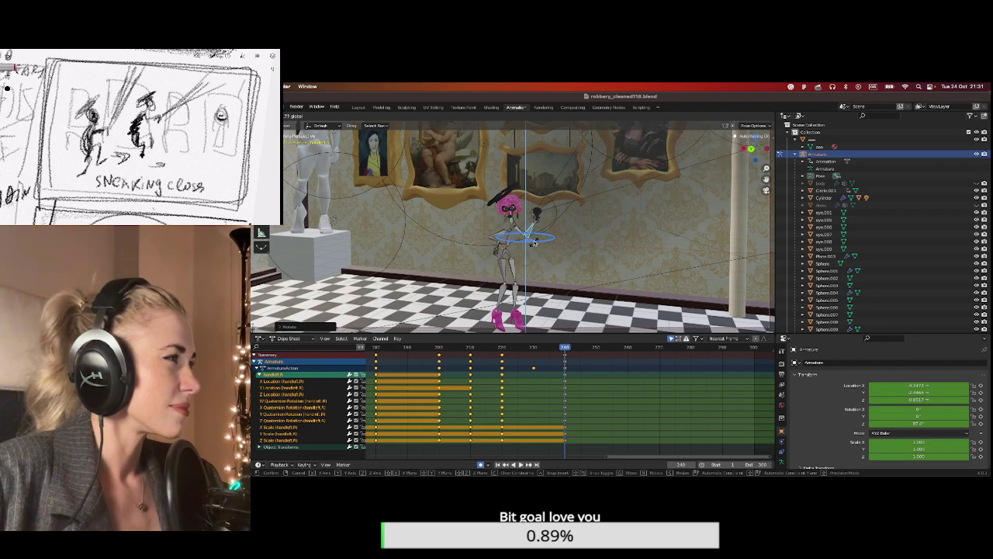
pyautogui.click(530, 241)
pyautogui.press('g')
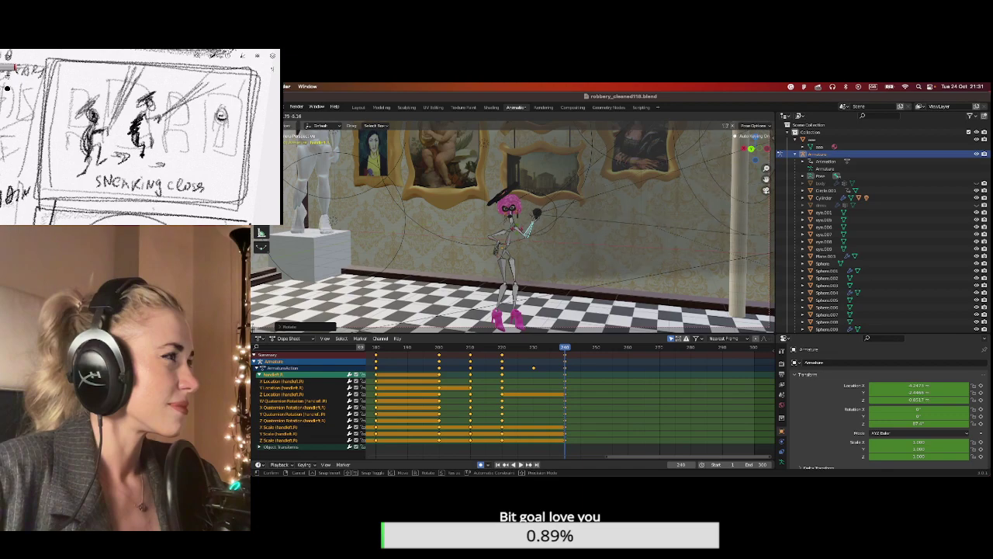
pyautogui.click(574, 388)
pyautogui.scroll(1, 575, 388)
pyautogui.scroll(3, 574, 387)
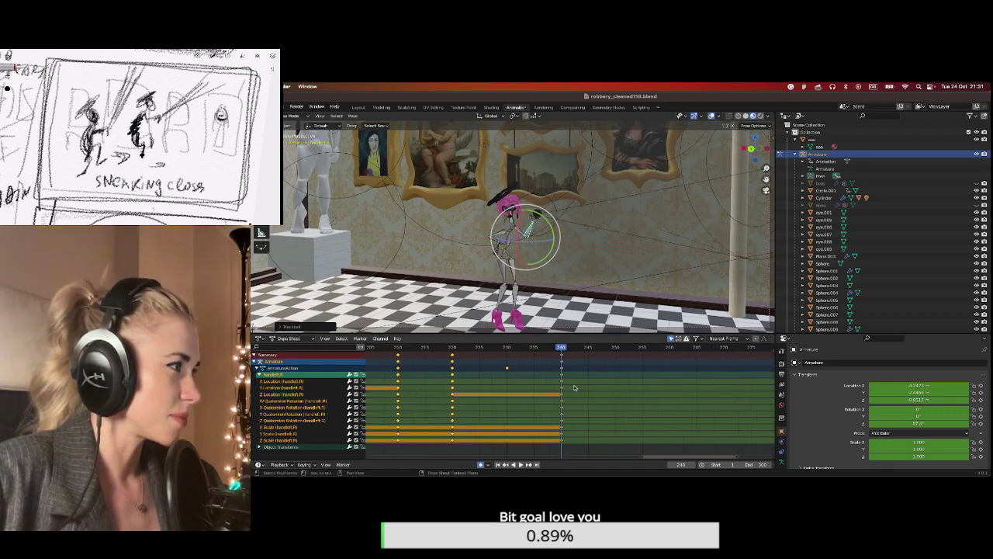
# At frame 245, rotate the bone around the vertical axis to key it.
pyautogui.click(597, 347)
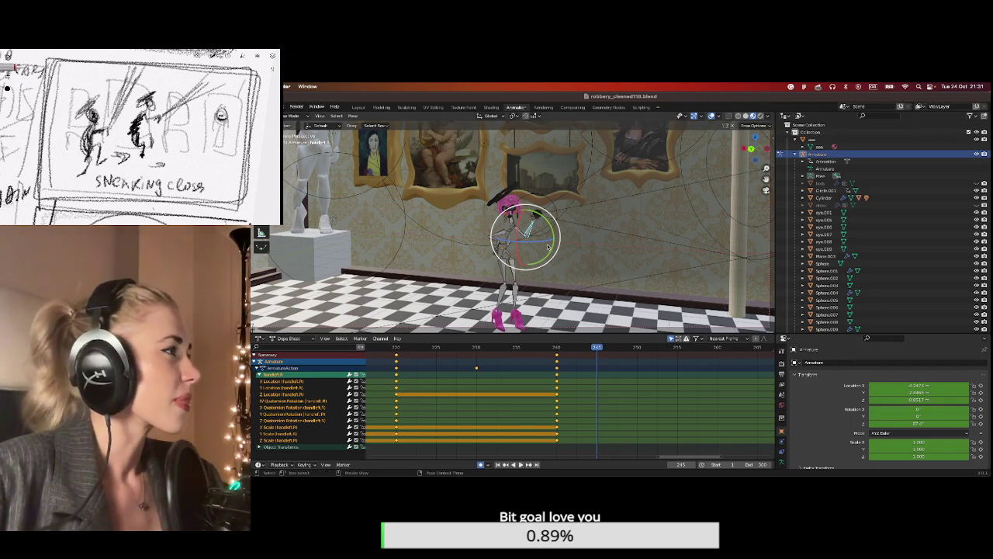
pyautogui.press('r')
pyautogui.press('z')
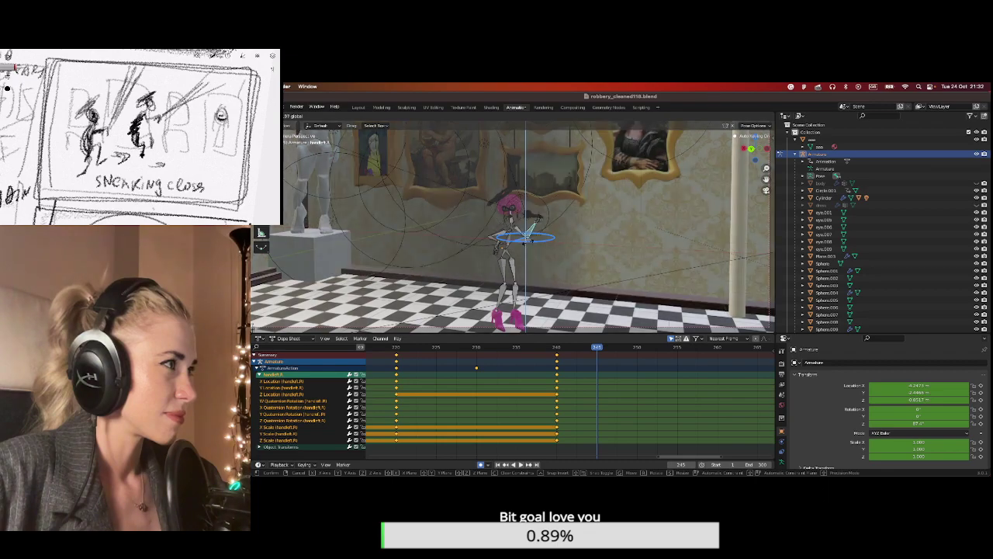
pyautogui.click(526, 239)
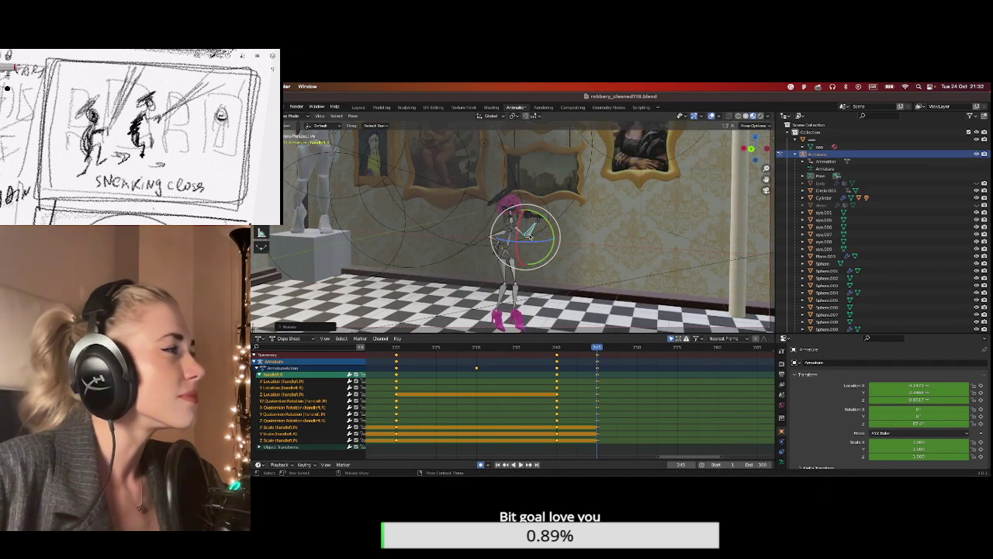
pyautogui.hscroll(-3, 526, 240)
pyautogui.hscroll(-3, 521, 241)
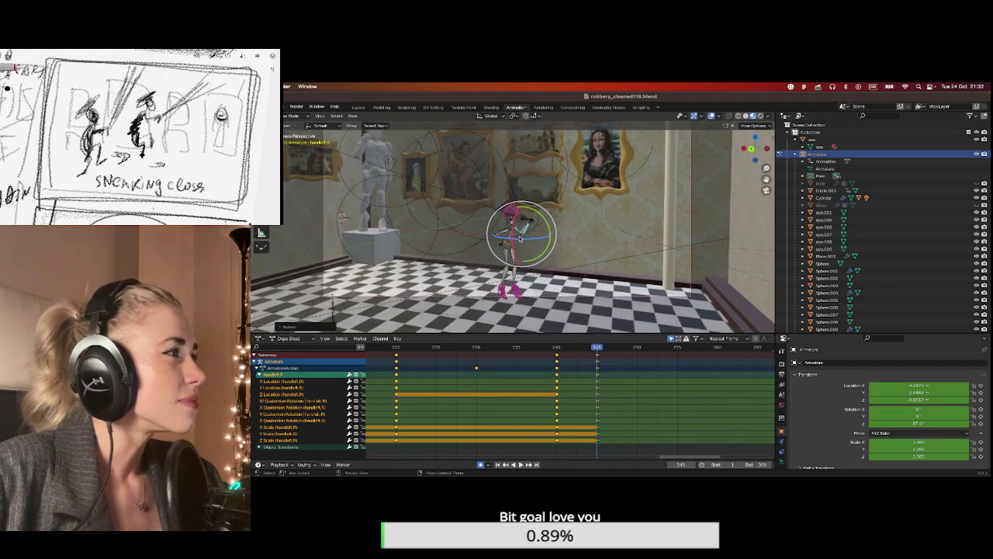
# Rotate the hand bone 12 degrees around the vertical axis.
pyautogui.press('r')
pyautogui.press('z')
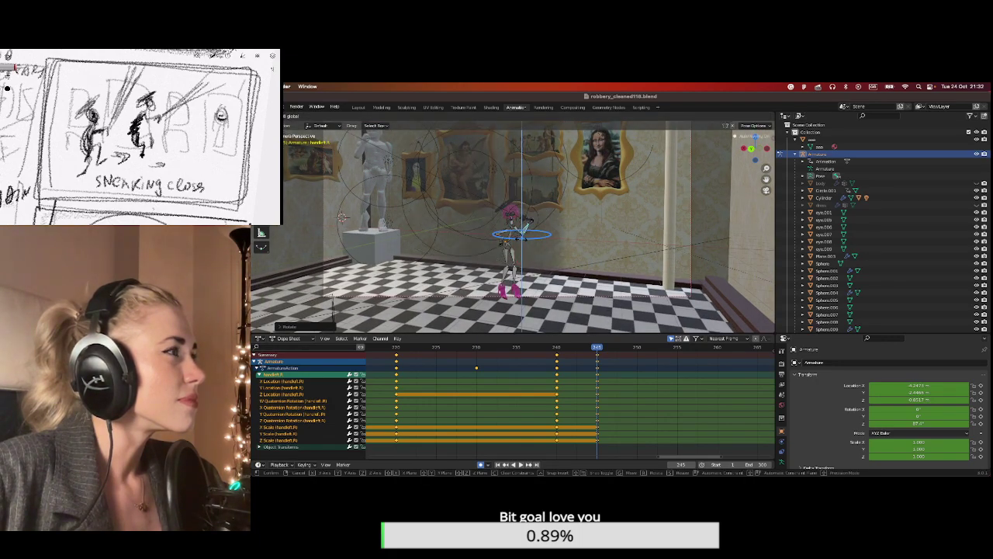
pyautogui.write('15')
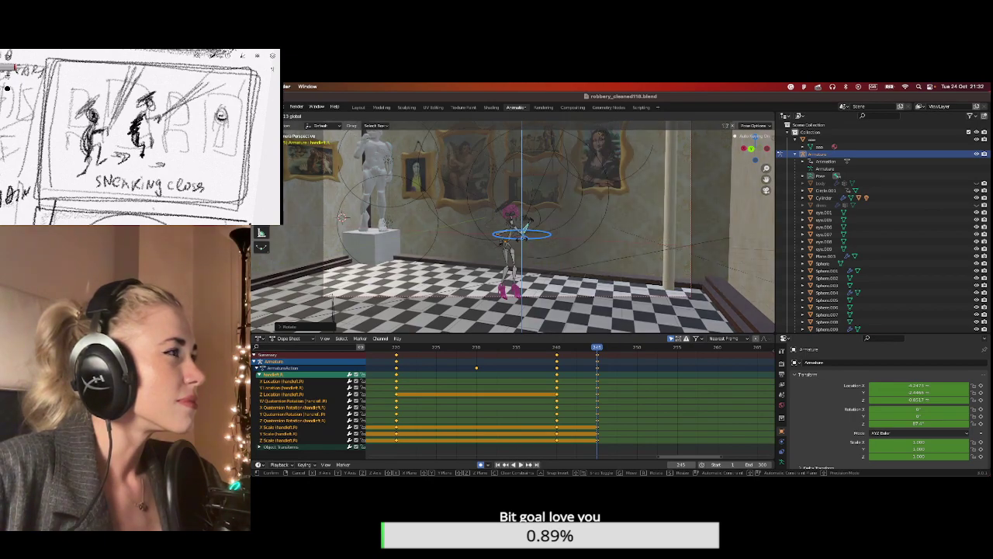
pyautogui.press('BackSpace')
pyautogui.write('2')
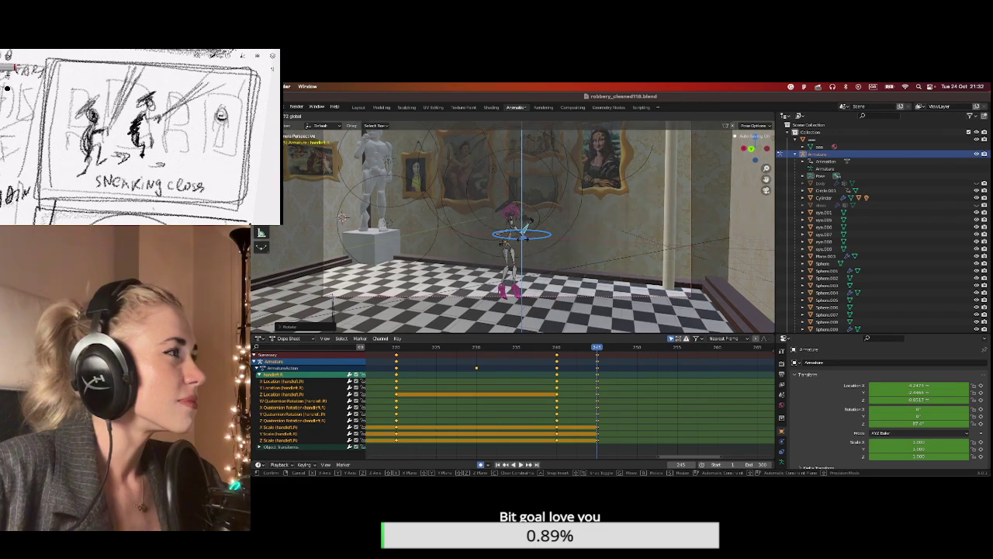
pyautogui.press('Return')
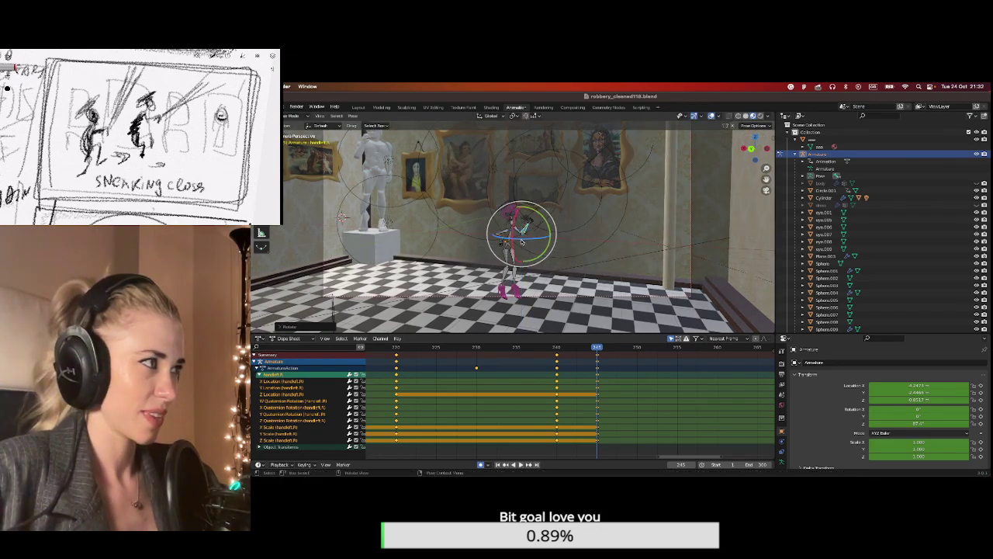
pyautogui.moveTo(520, 242); pyautogui.dragTo(523, 242)
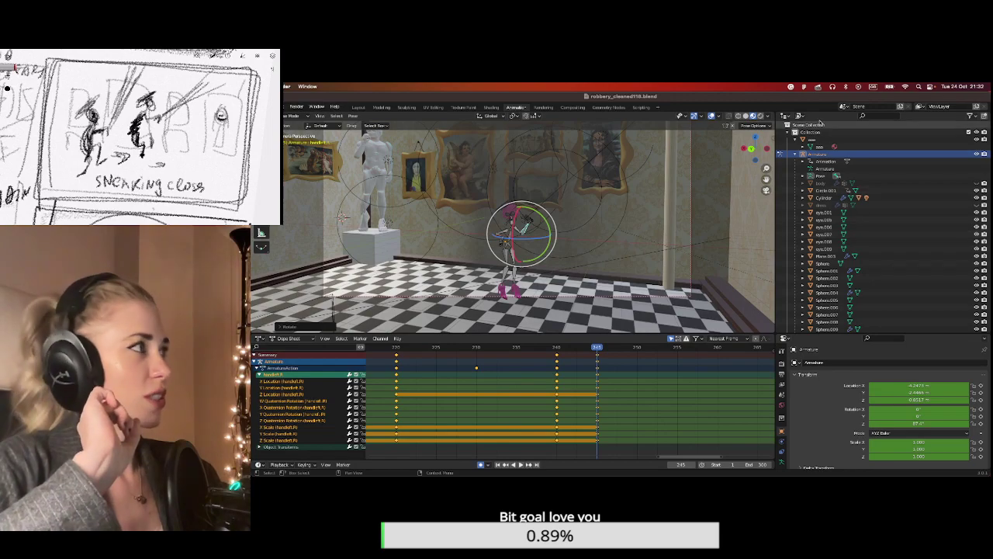
# Switch to rendered shading and save robbery_cleaned118.blend with Ctrl+S.
pyautogui.click(760, 115)
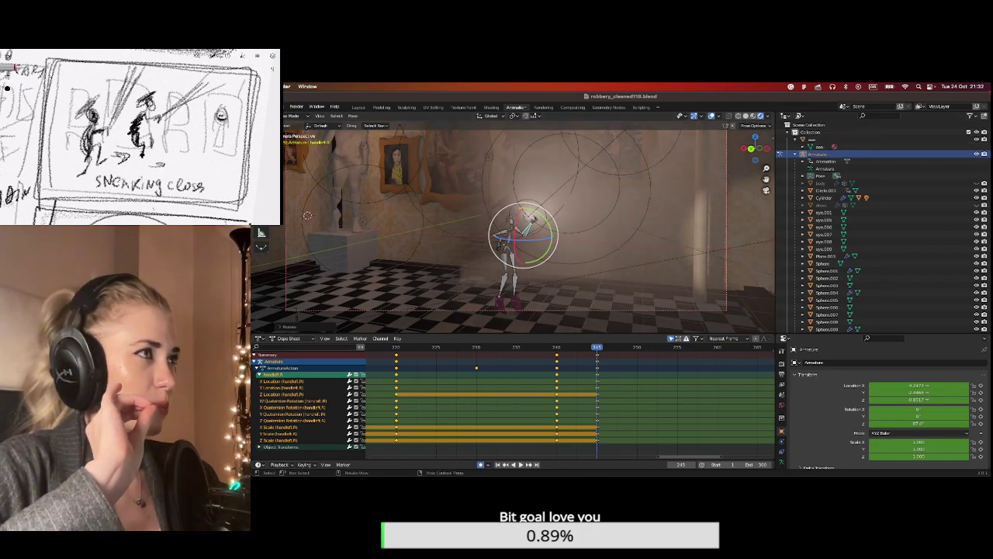
pyautogui.click(266, 106)
pyautogui.press('Escape')
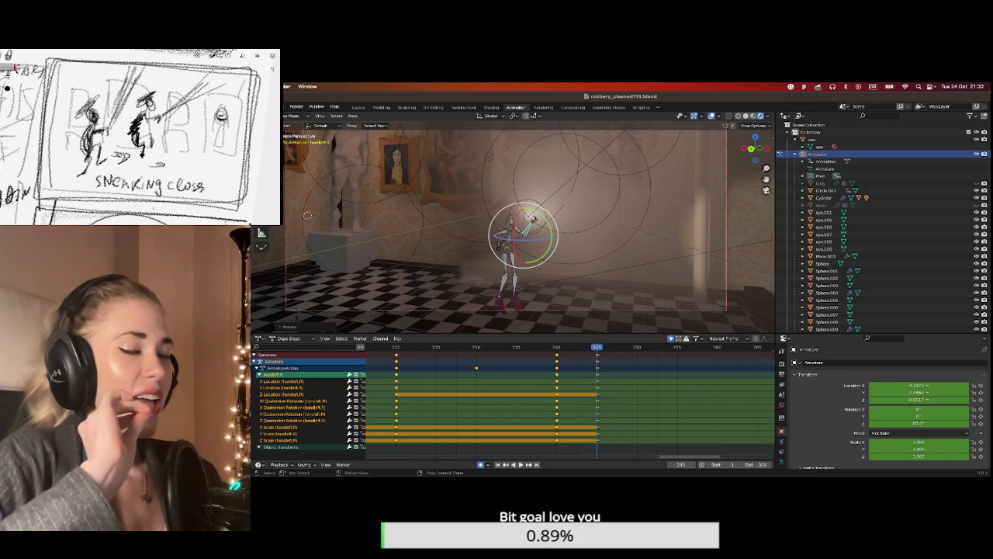
pyautogui.hotkey('ctrl', 's')
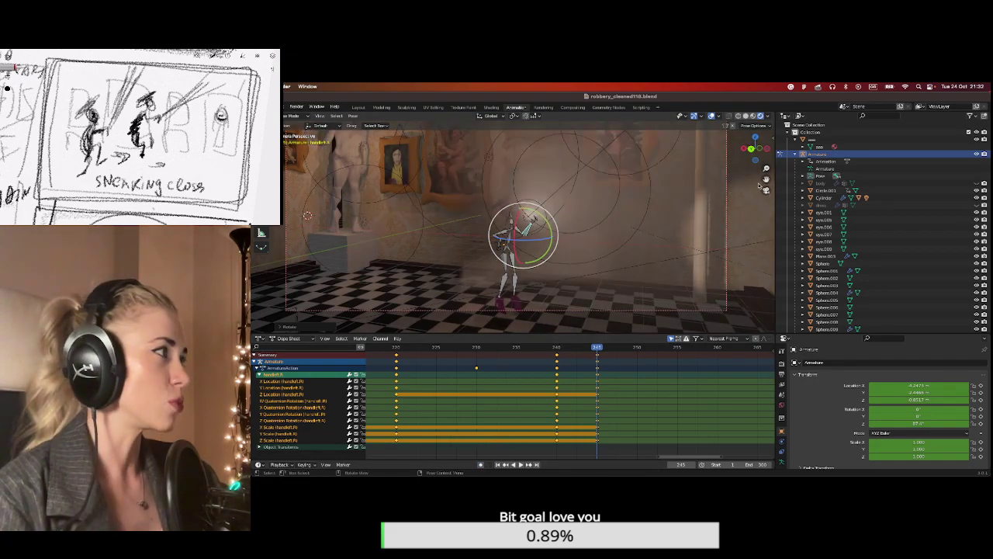
pyautogui.moveTo(514, 214); pyautogui.dragTo(533, 231)
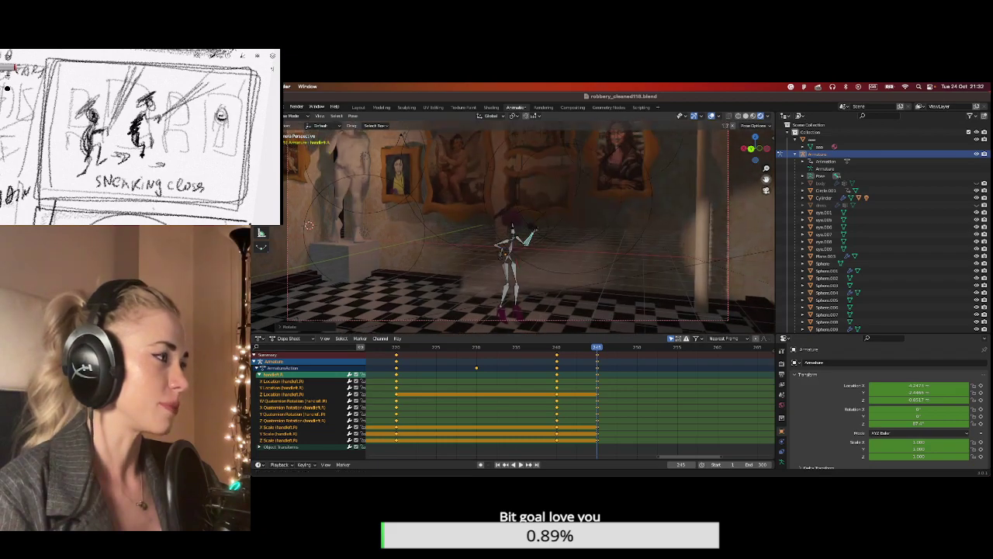
# Scrub to frames 240 and 220 and play back the robber's motion.
pyautogui.click(556, 349)
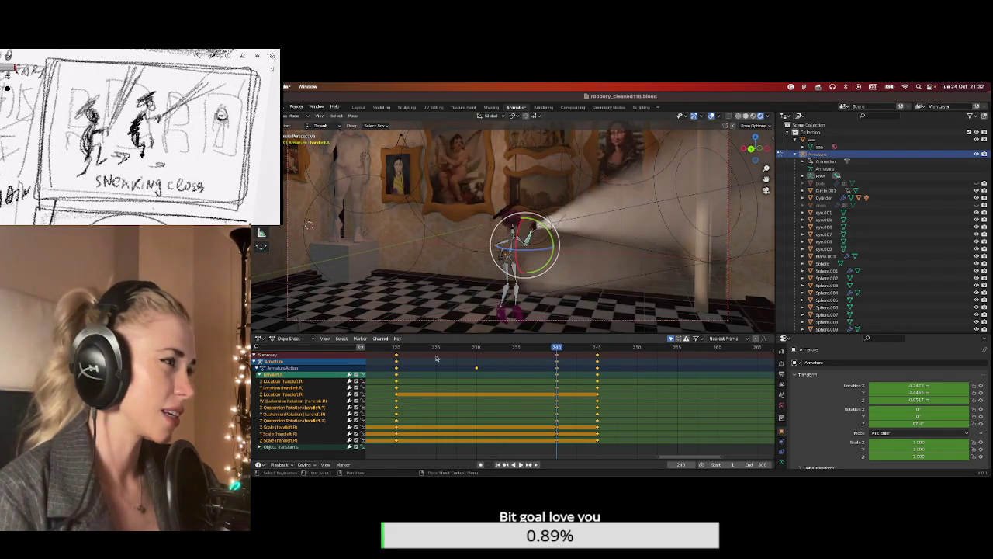
pyautogui.click(397, 349)
pyautogui.click(522, 464)
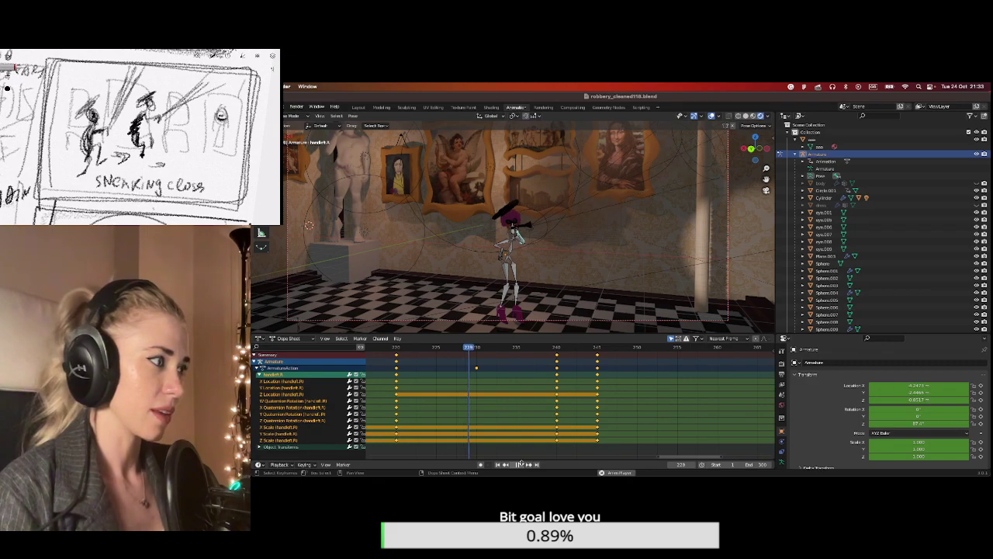
pyautogui.press('space')
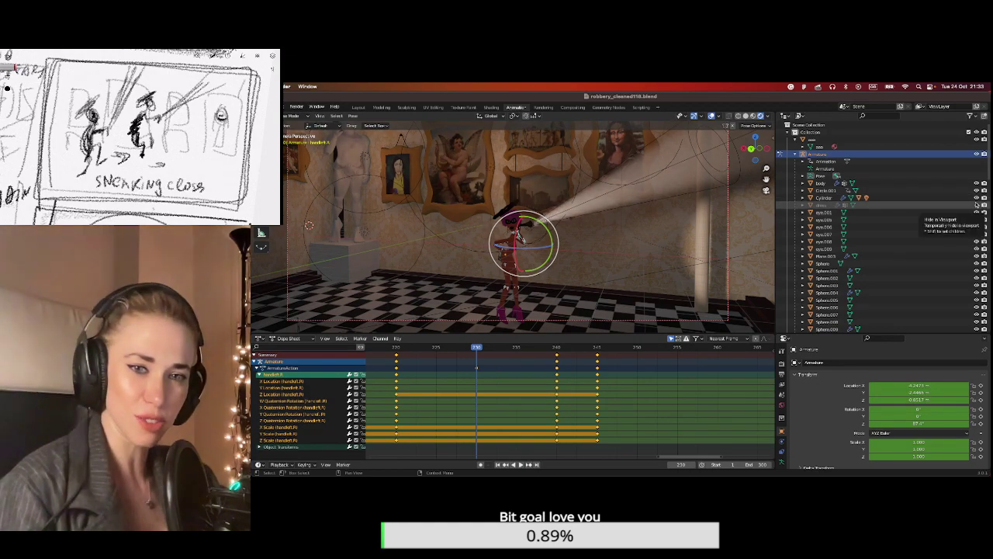
# Hide the dress, select the camera, enlarge the dope sheet area, then select the dress.
pyautogui.click(977, 204)
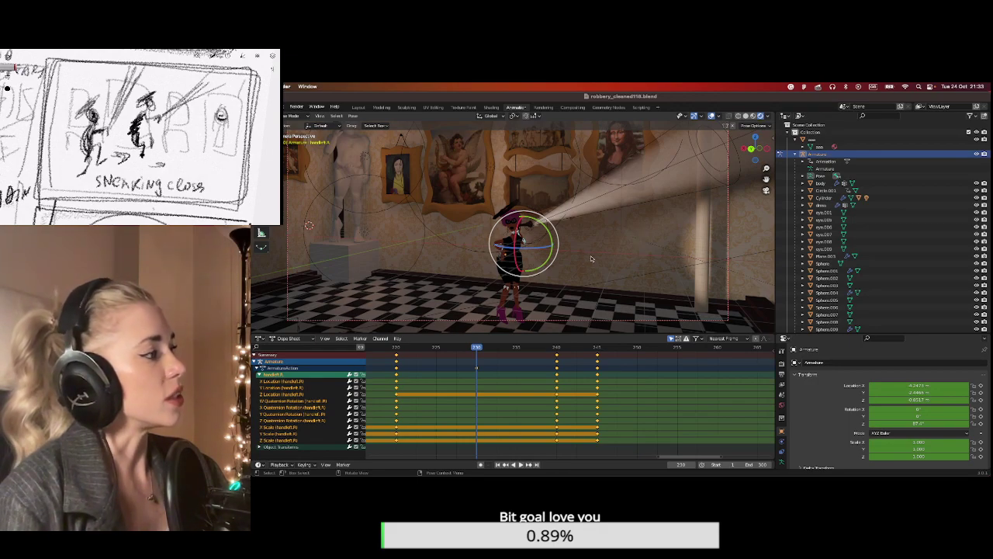
pyautogui.scroll(-5, 842, 277)
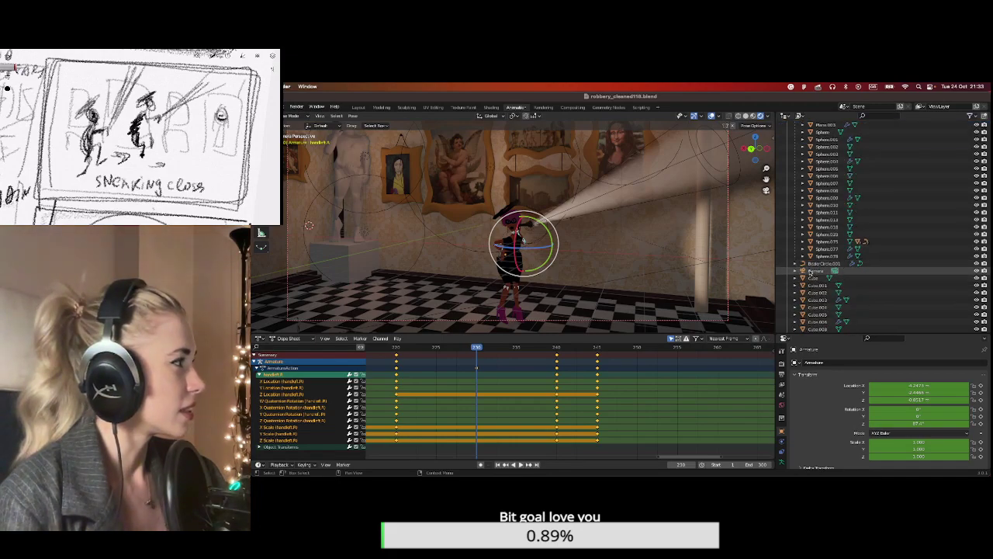
pyautogui.click(809, 271)
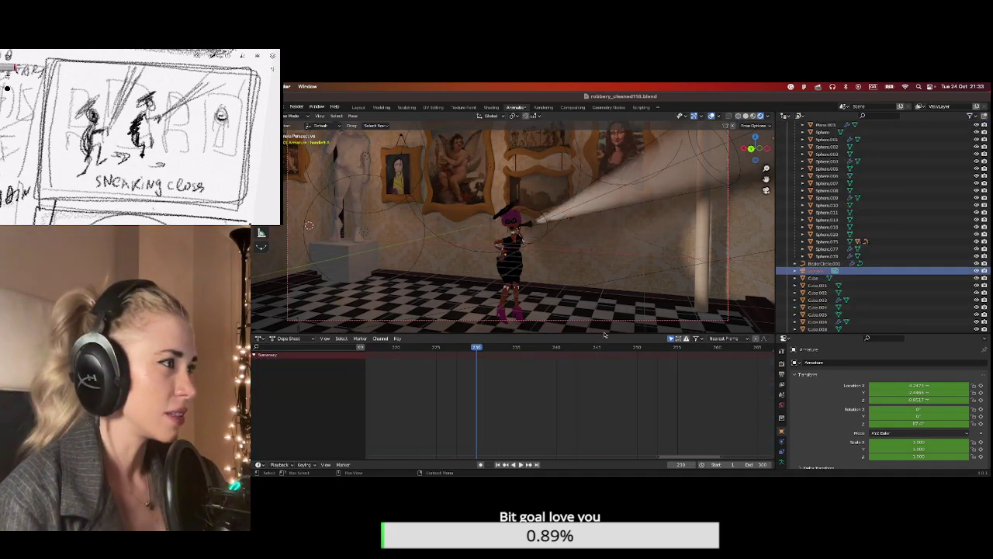
pyautogui.moveTo(899, 334); pyautogui.dragTo(896, 281)
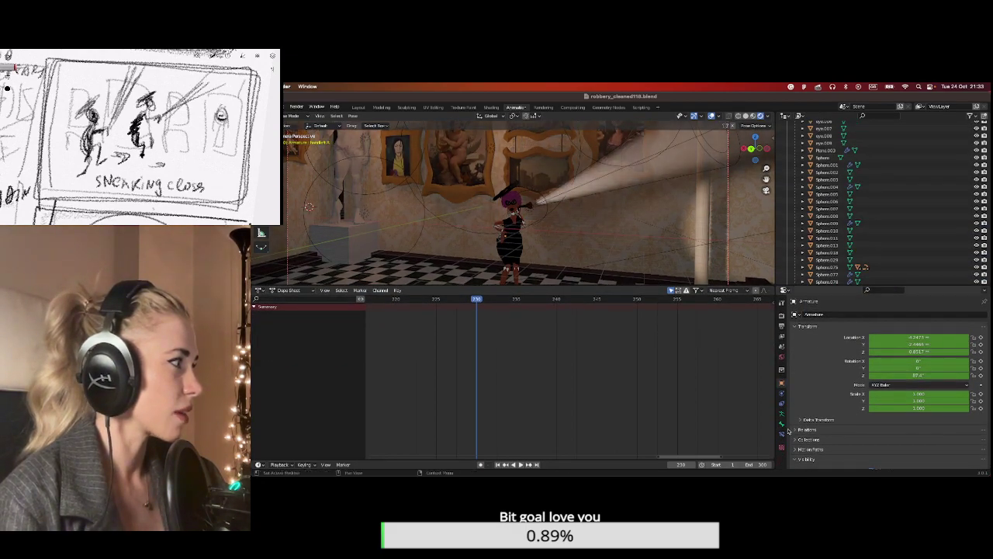
pyautogui.scroll(5, 811, 233)
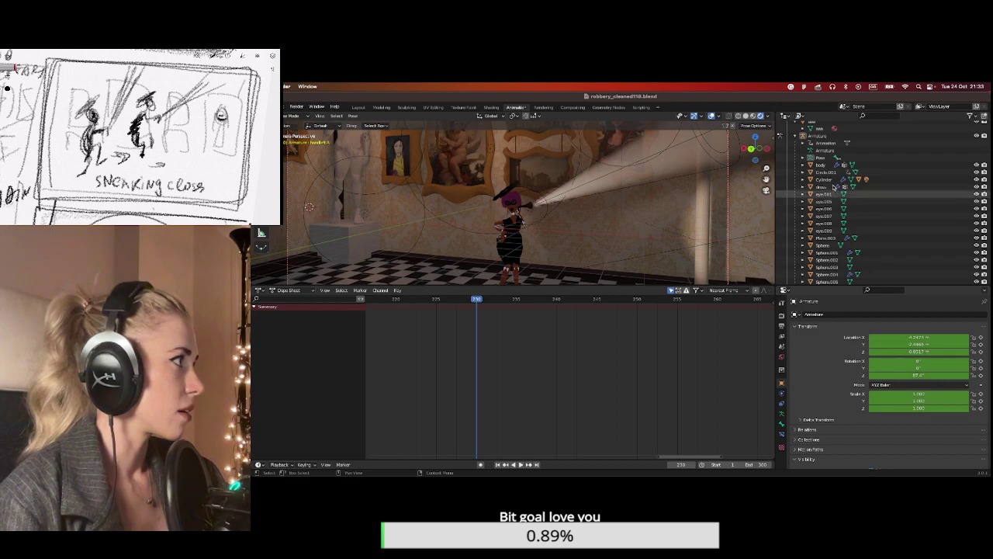
pyautogui.click(868, 188)
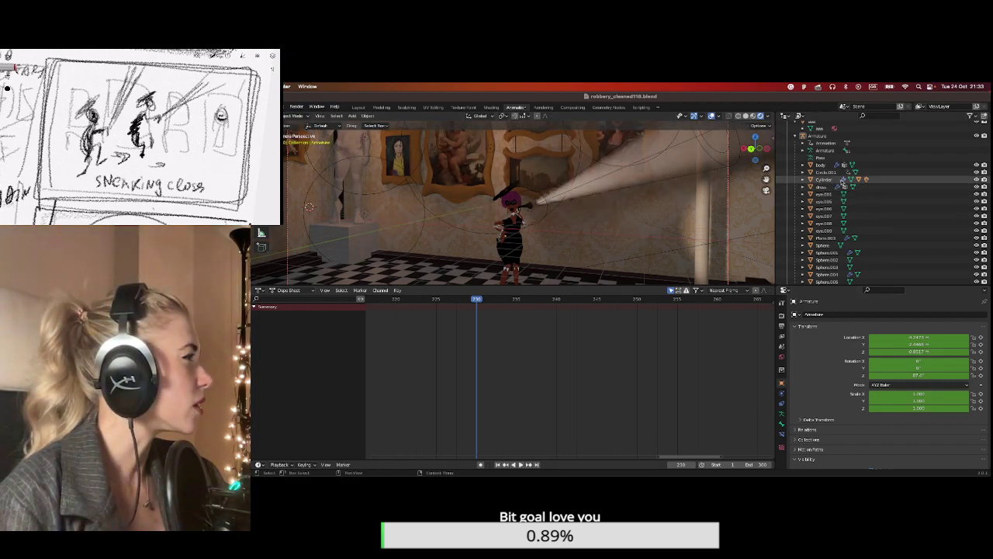
# Select the camera and keyframe its Focal Length at frame 230.
pyautogui.scroll(-3, 831, 246)
pyautogui.scroll(3, 831, 232)
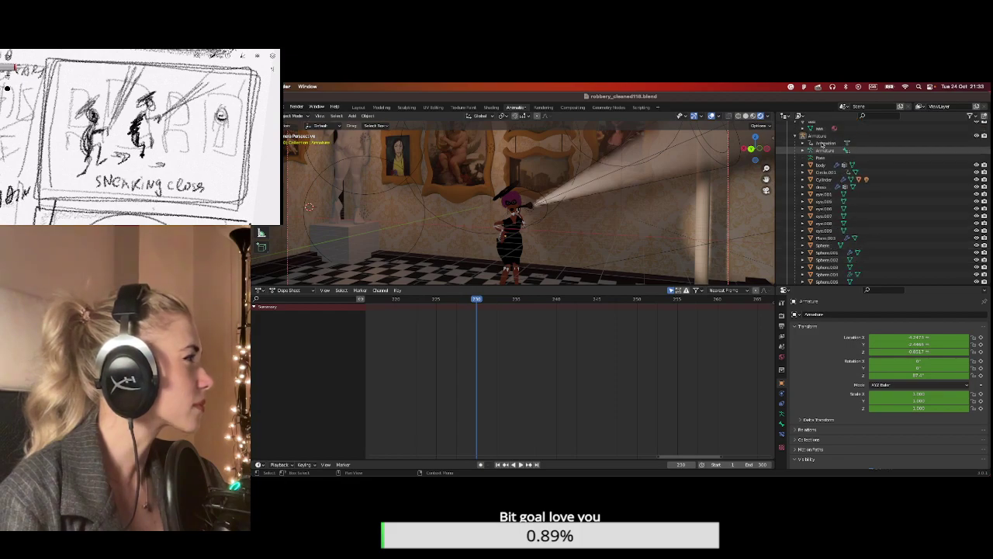
pyautogui.scroll(1, 828, 172)
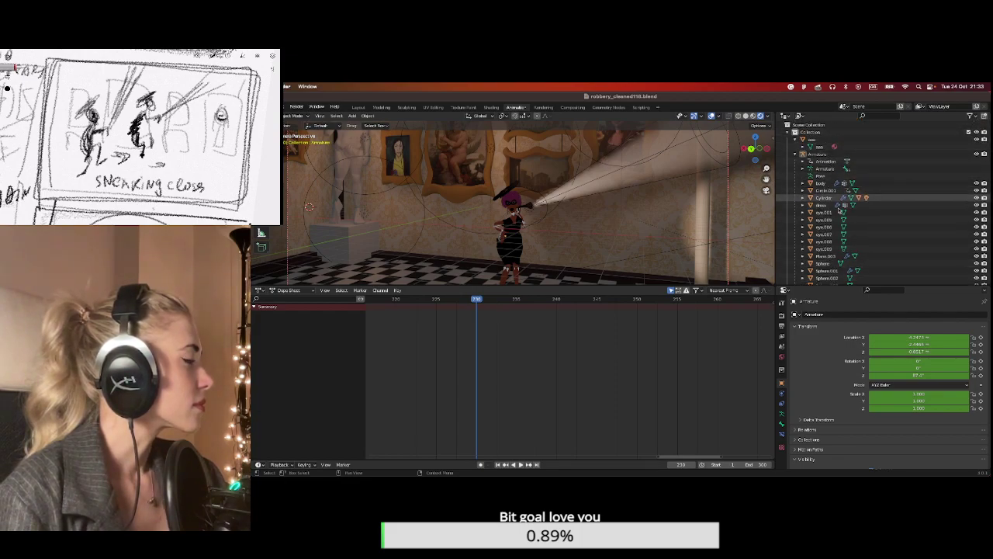
pyautogui.scroll(-2, 846, 234)
pyautogui.scroll(-4, 845, 234)
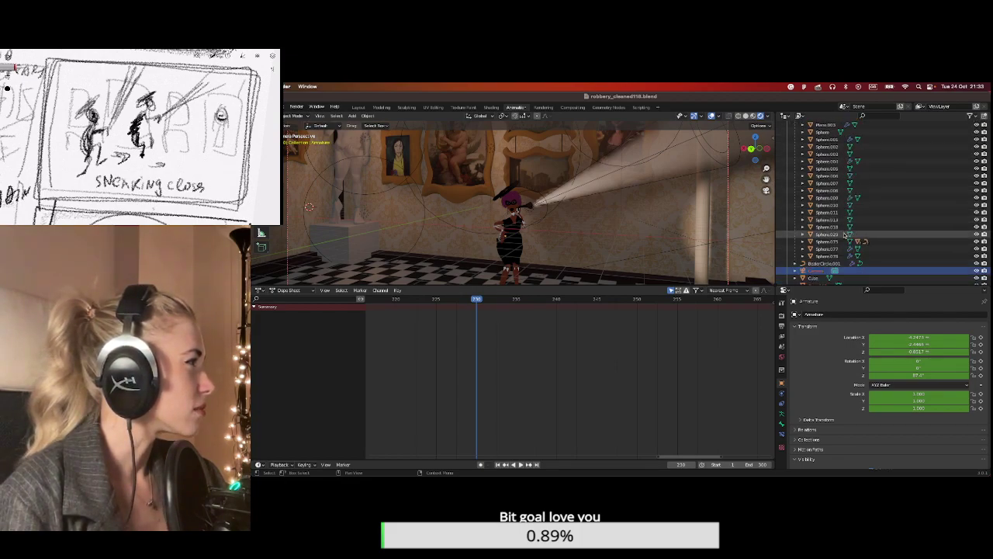
pyautogui.click(815, 269)
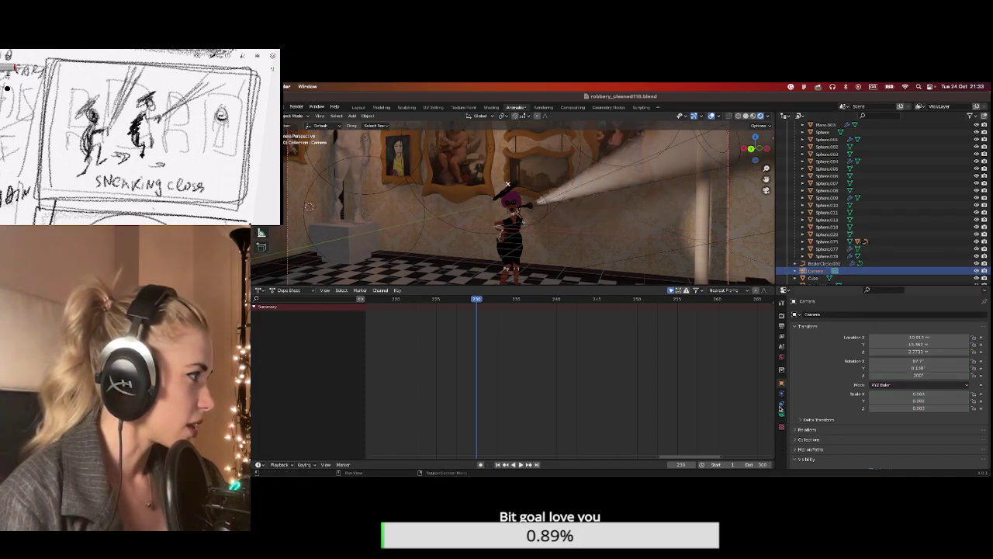
pyautogui.click(782, 413)
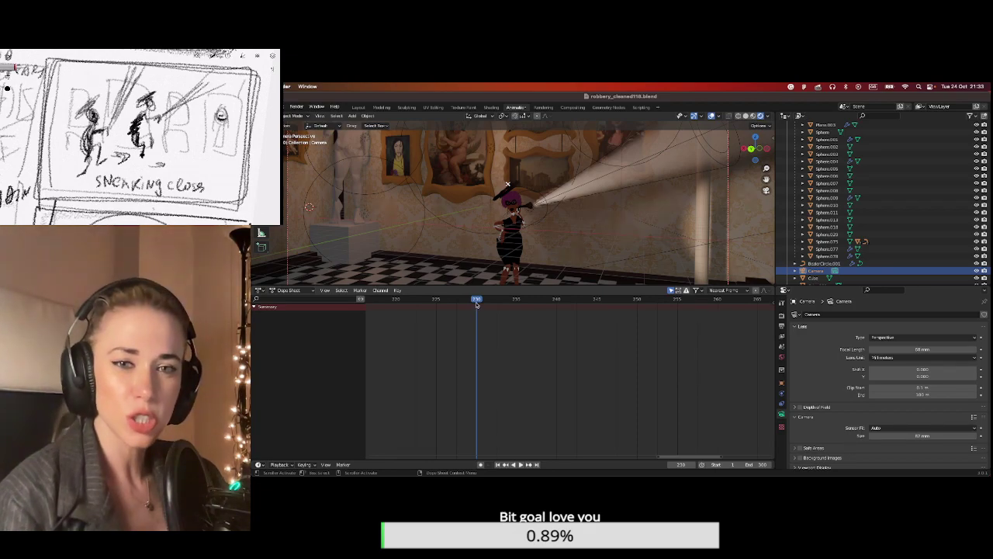
pyautogui.click(981, 351)
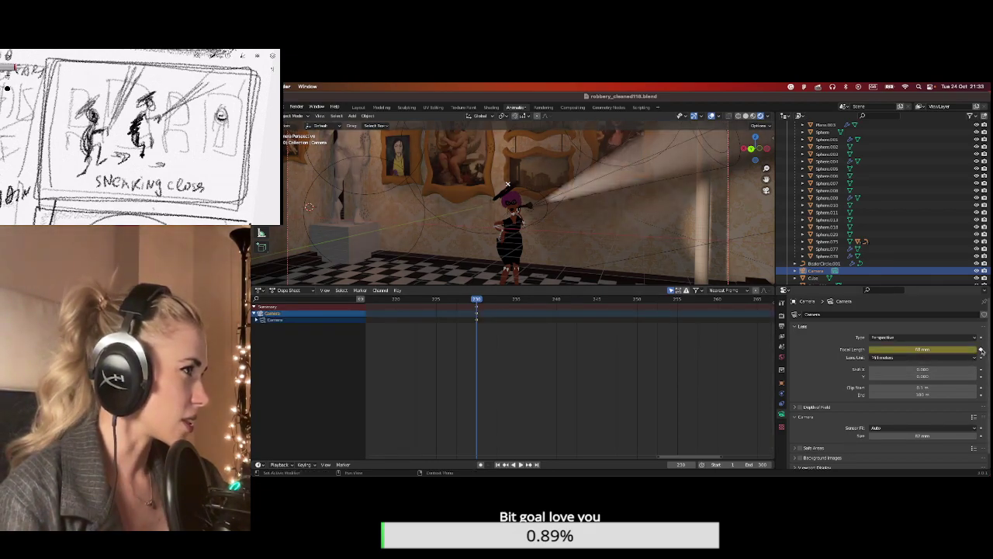
# At frame 240, raise the Focal Length to zoom in and keyframe it.
pyautogui.click(556, 299)
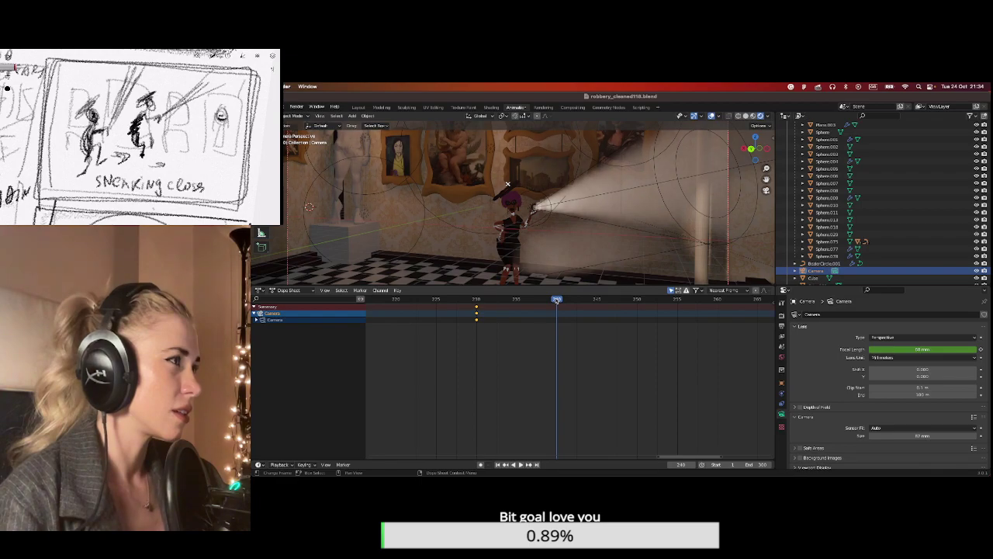
pyautogui.click(596, 300)
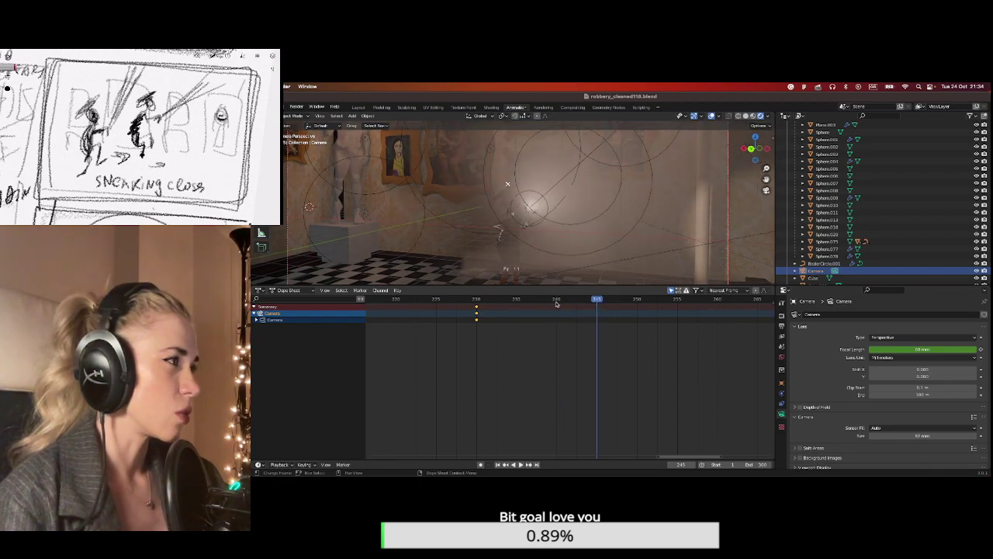
pyautogui.click(555, 301)
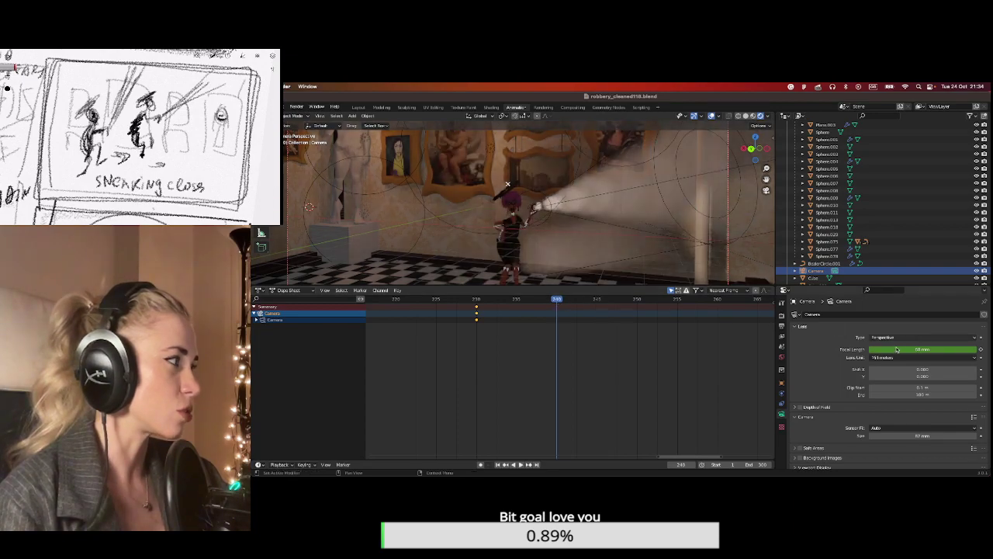
pyautogui.moveTo(893, 349); pyautogui.dragTo(968, 350)
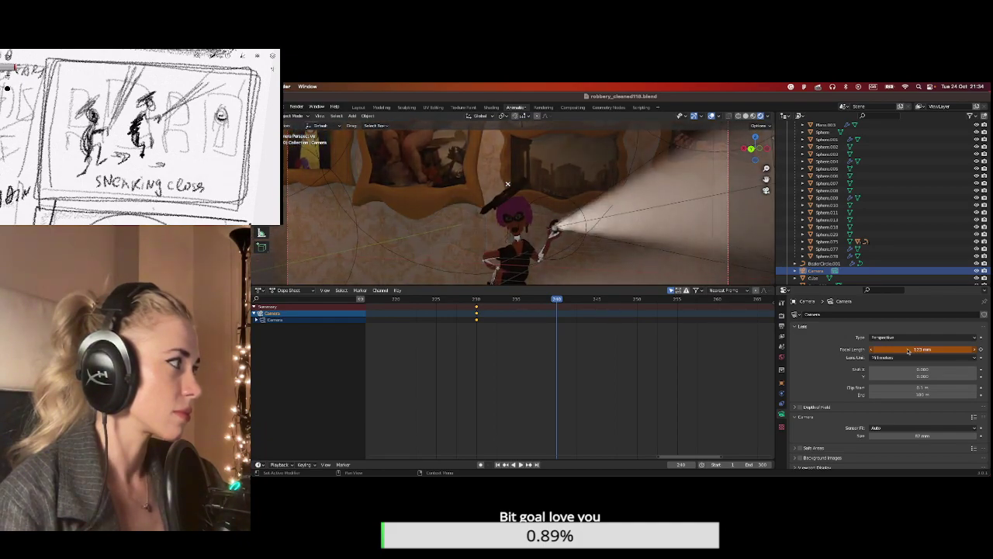
pyautogui.scroll(-5, 697, 225)
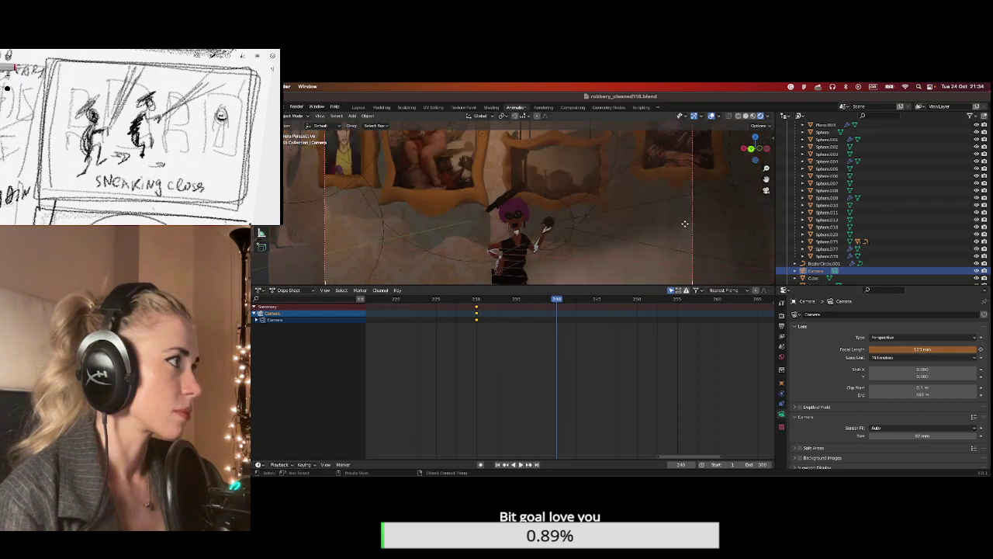
pyautogui.scroll(1, 682, 226)
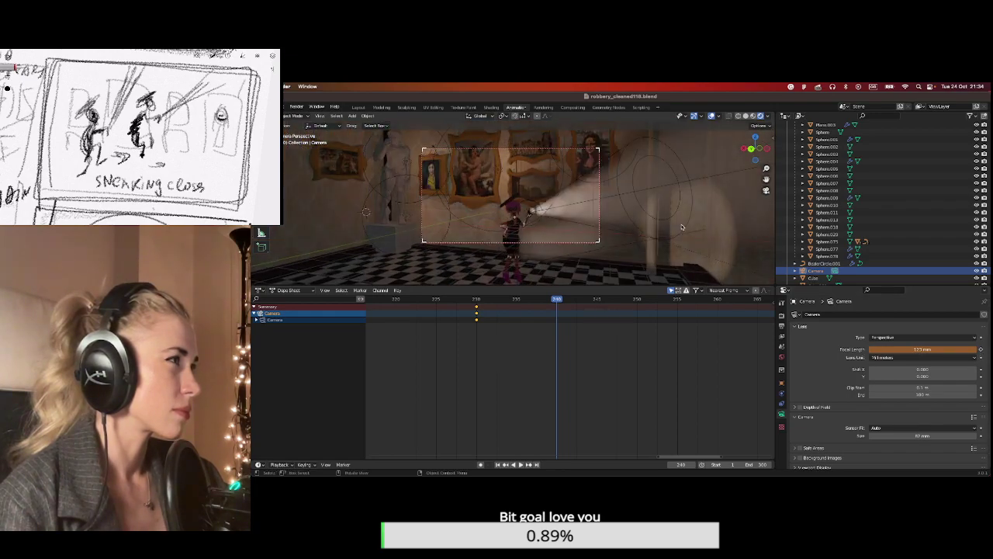
pyautogui.click(980, 350)
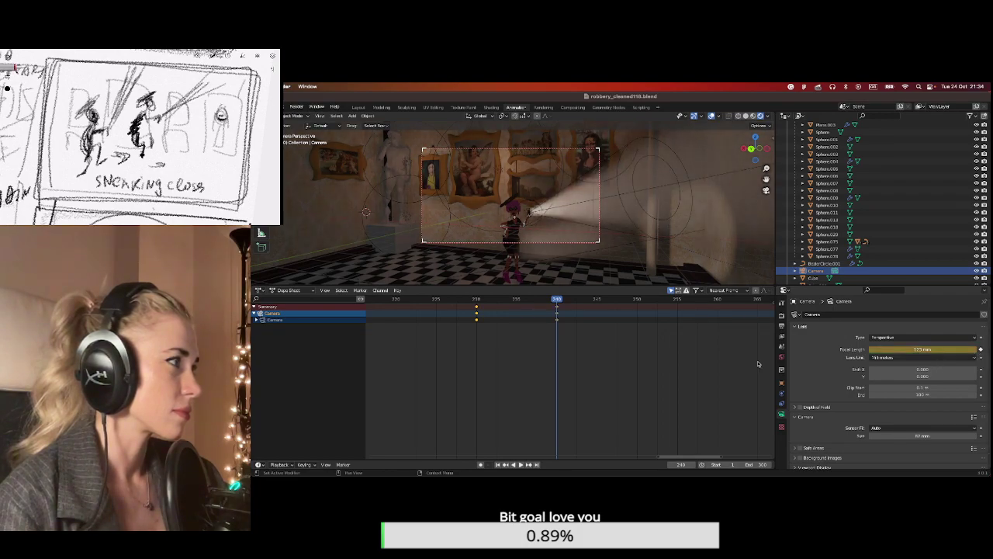
# Play back the current camera zoom from around frame 229.
pyautogui.click(461, 299)
pyautogui.press('space')
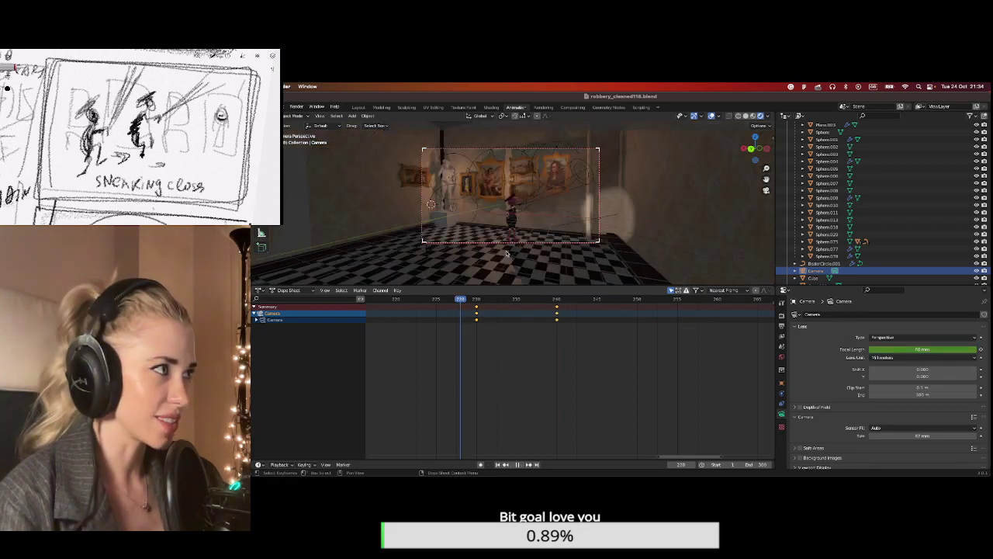
pyautogui.scroll(3, 503, 208)
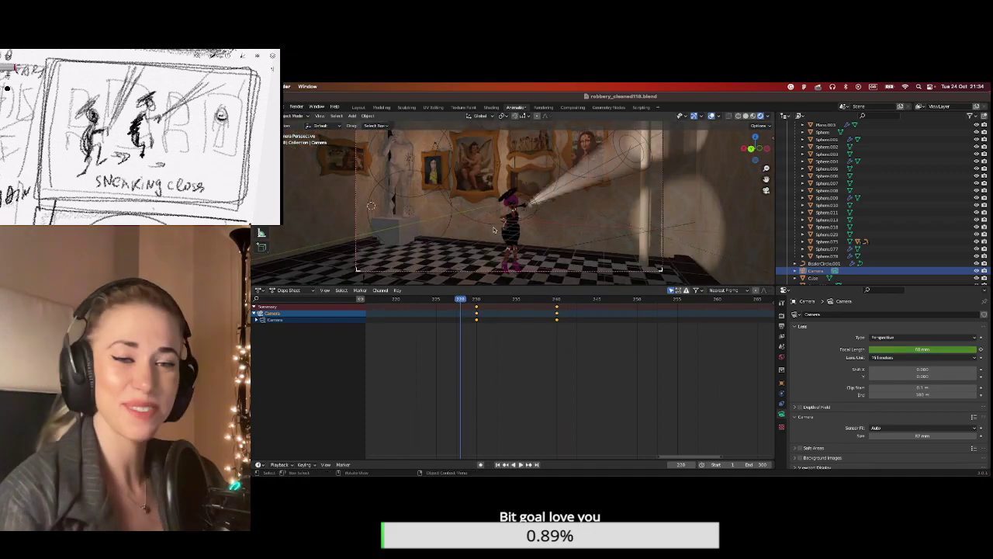
pyautogui.click(523, 464)
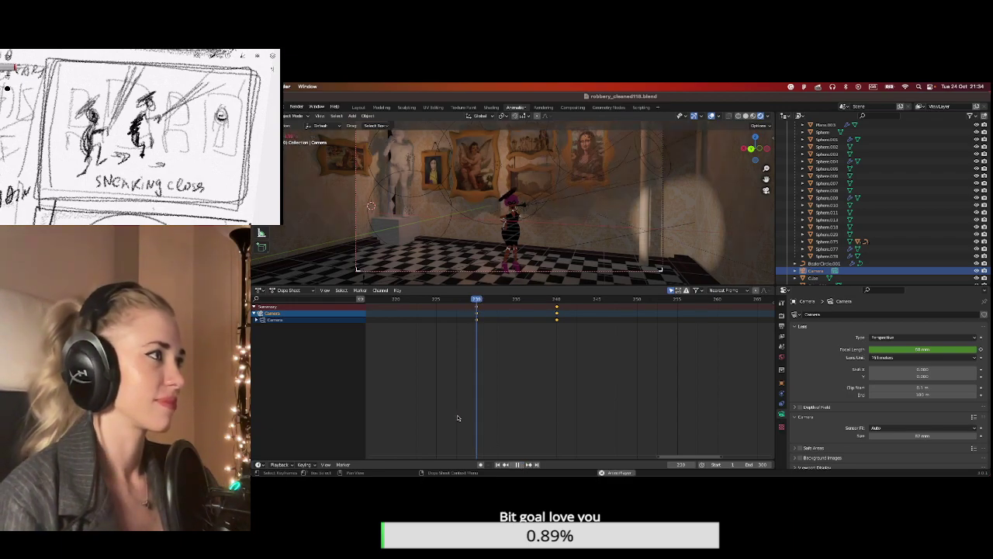
pyautogui.click(517, 466)
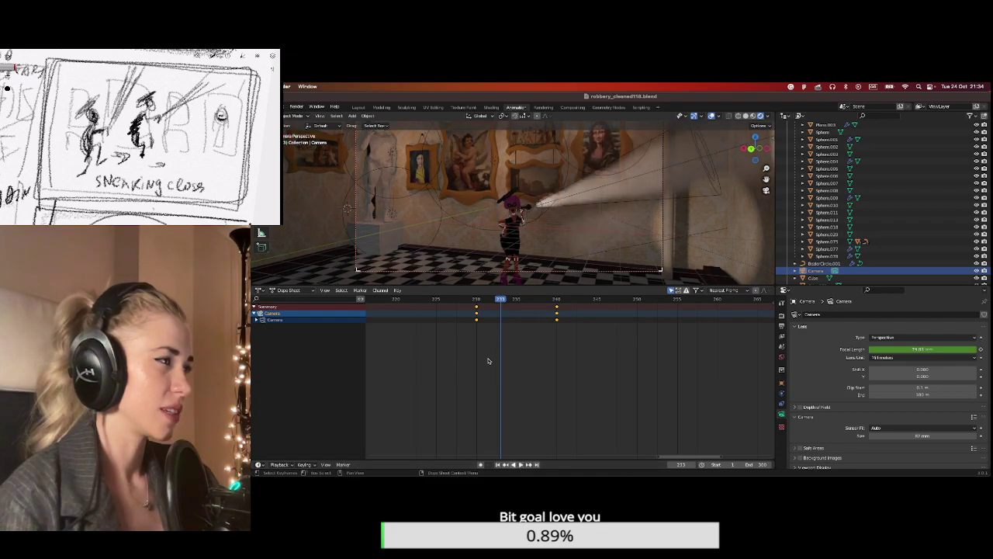
pyautogui.scroll(-2, 458, 345)
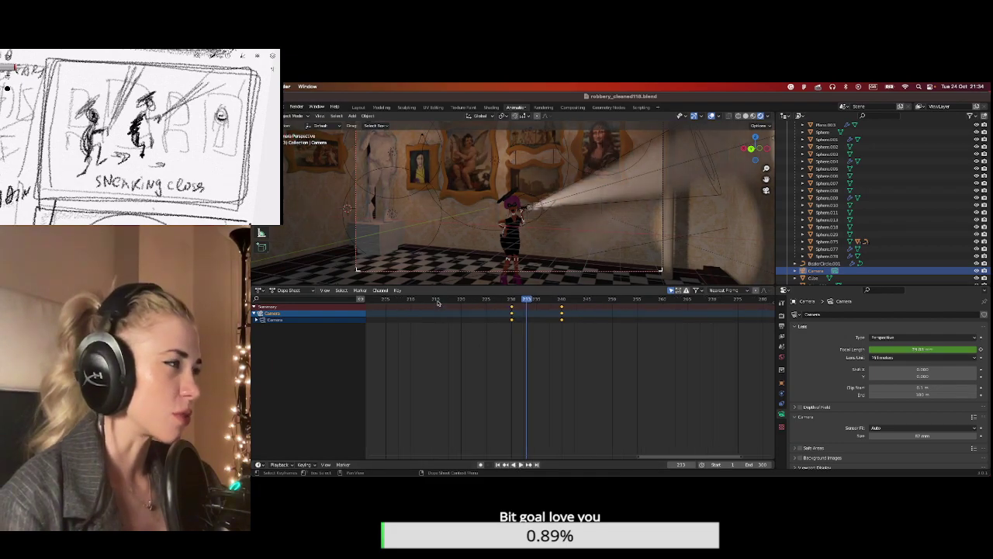
# Shift the zoom keyframes 14 frames earlier and preview from frame 223.
pyautogui.click(439, 303)
pyautogui.press('g')
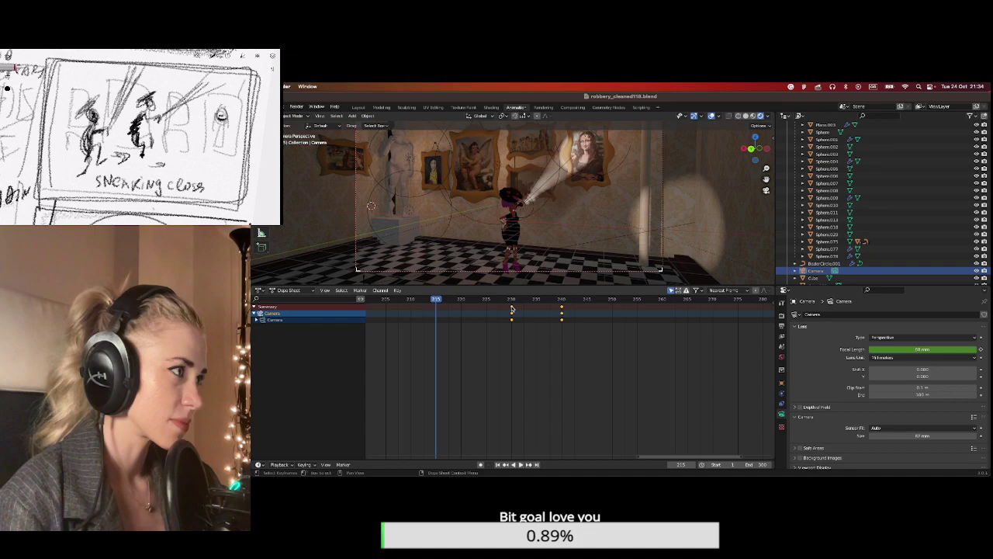
pyautogui.click(441, 309)
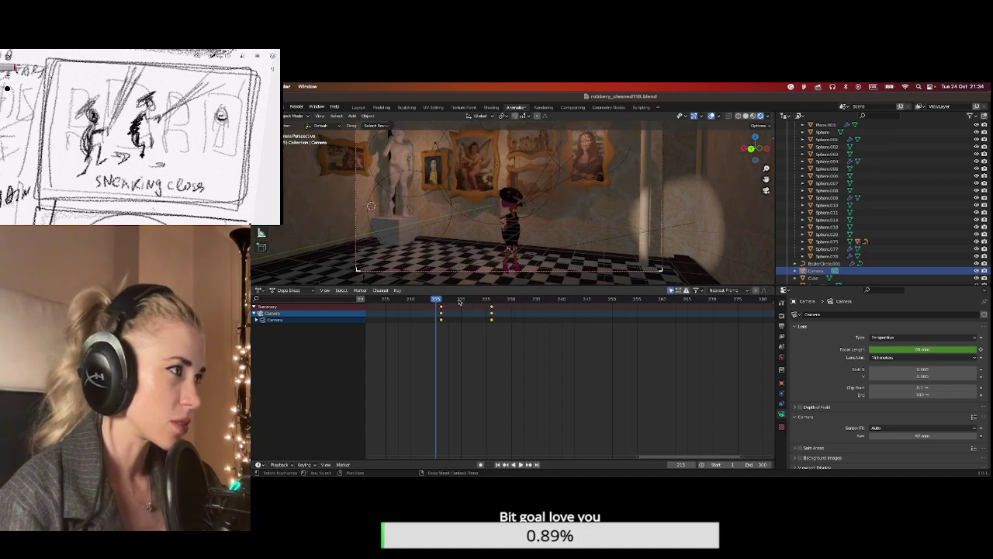
pyautogui.click(459, 299)
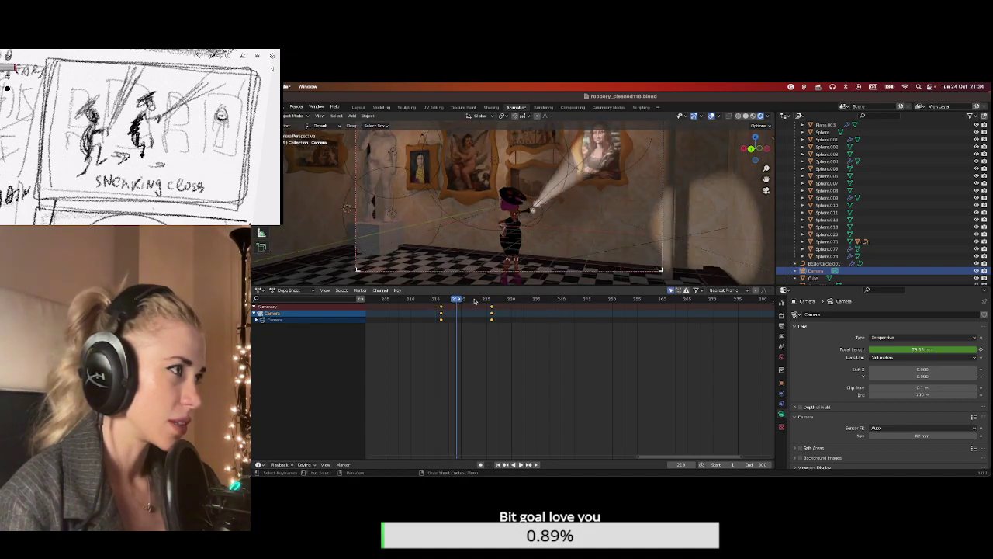
pyautogui.click(476, 300)
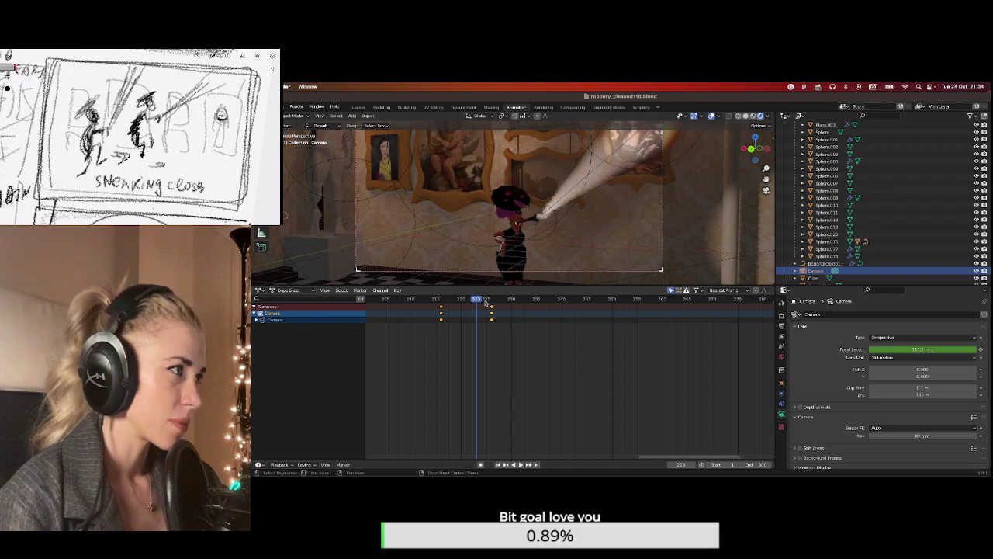
pyautogui.press('space')
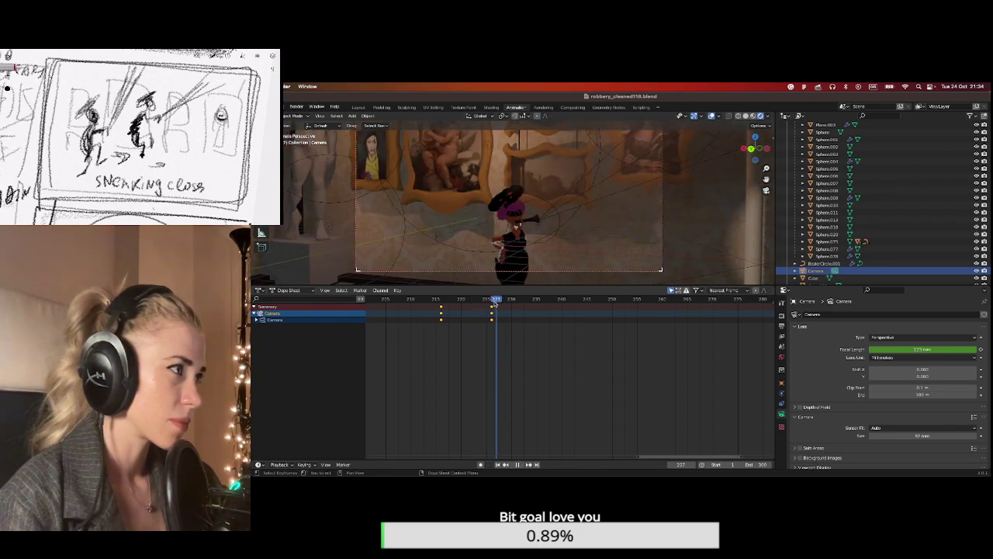
pyautogui.press('space')
# Box-select both zoom keyframes, shift them 6 frames later, and play back from frame 222.
pyautogui.click(511, 302)
pyautogui.moveTo(517, 301); pyautogui.dragTo(427, 333)
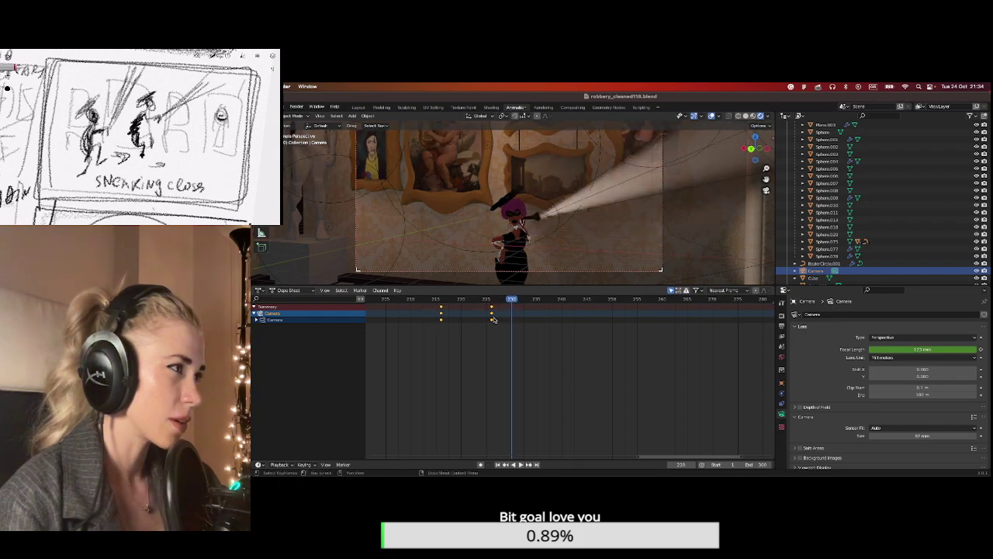
pyautogui.press('g')
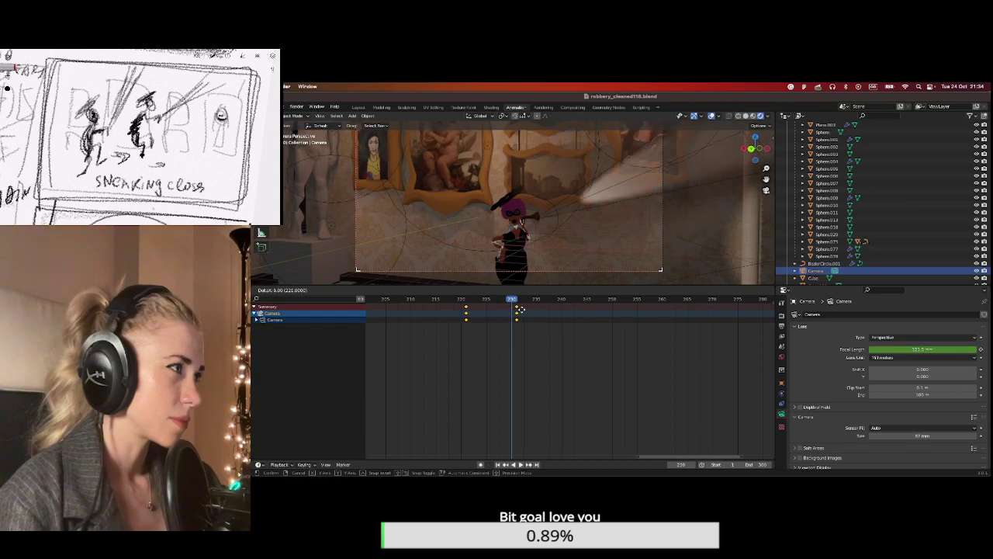
pyautogui.click(522, 312)
pyautogui.click(522, 302)
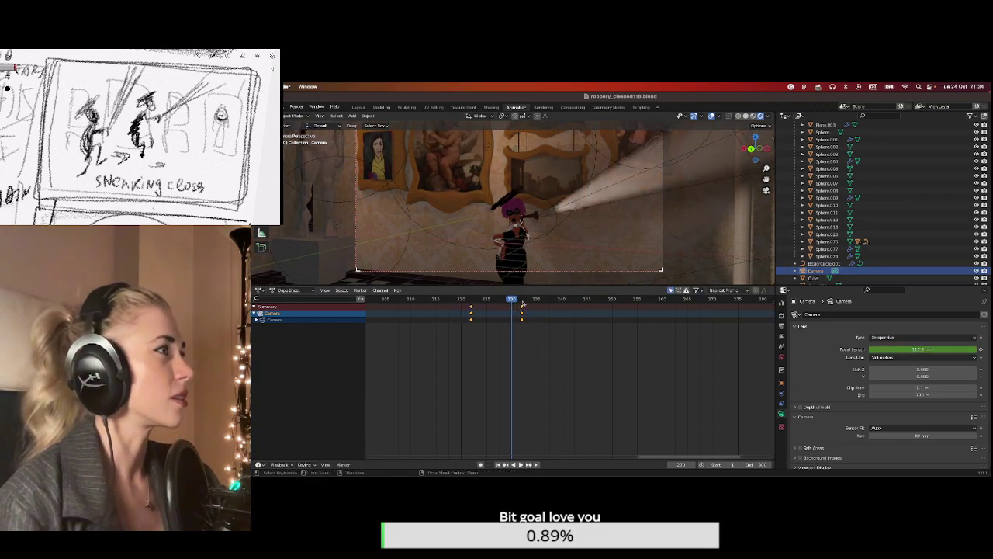
pyautogui.press('space')
pyautogui.press('space')
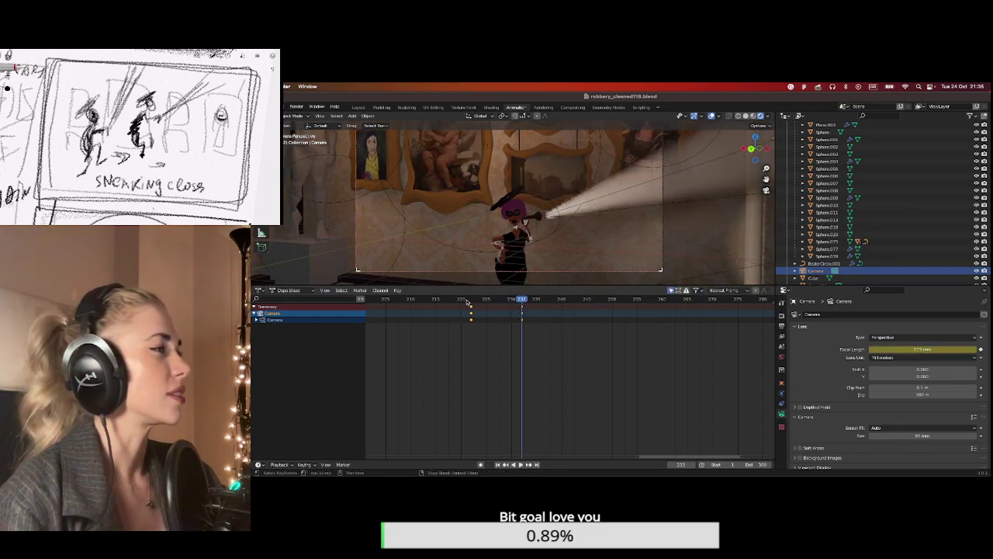
pyautogui.click(471, 301)
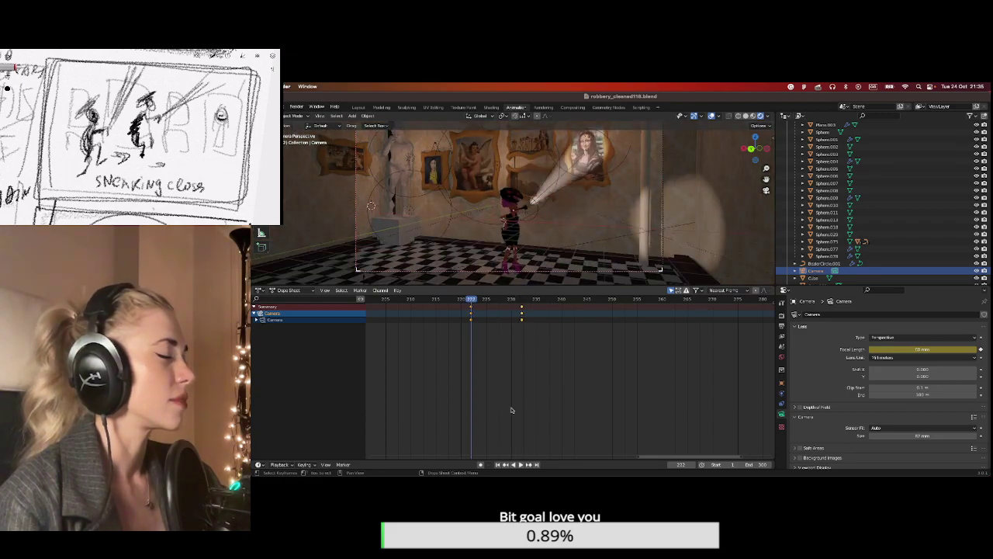
pyautogui.click(521, 464)
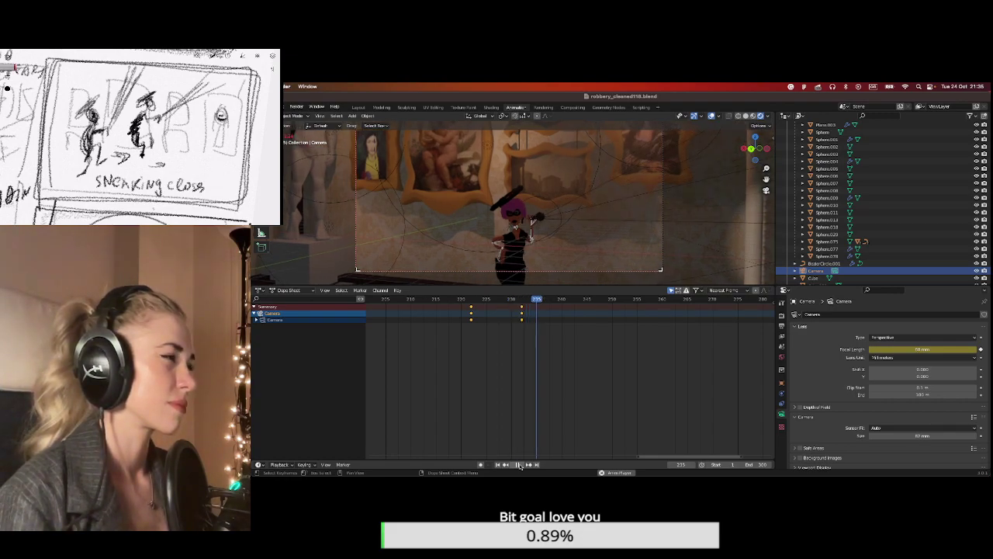
# Stop playback and save the file from the File menu.
pyautogui.click(518, 464)
pyautogui.scroll(-4, 436, 218)
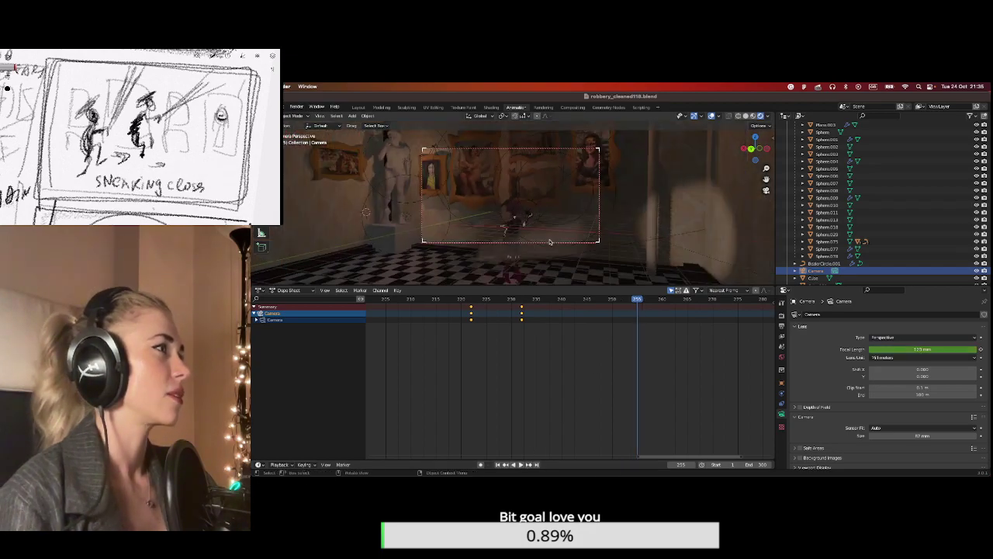
pyautogui.click(266, 106)
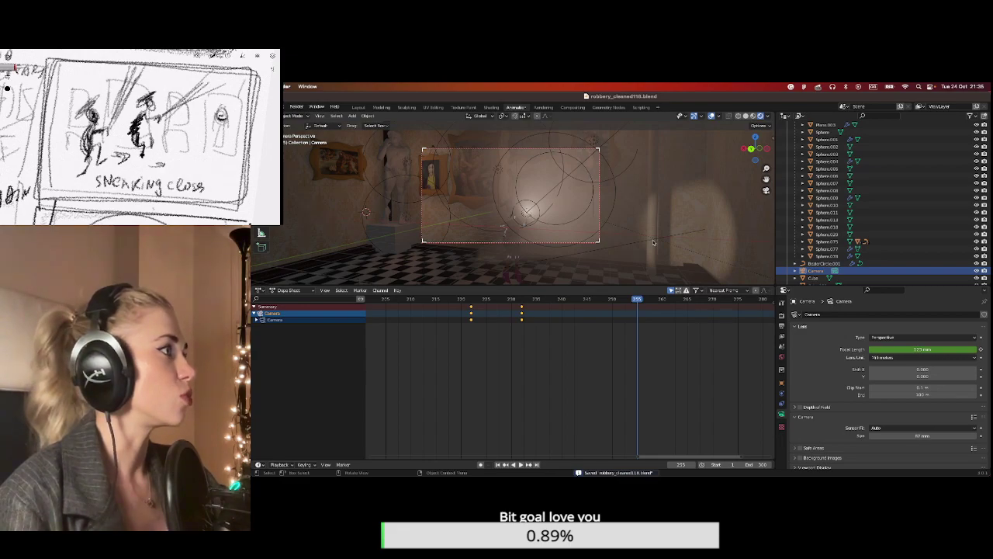
# Orbit out to a wide view of the gallery and select Spot.001 in rendered shading.
pyautogui.moveTo(613, 285); pyautogui.dragTo(614, 340)
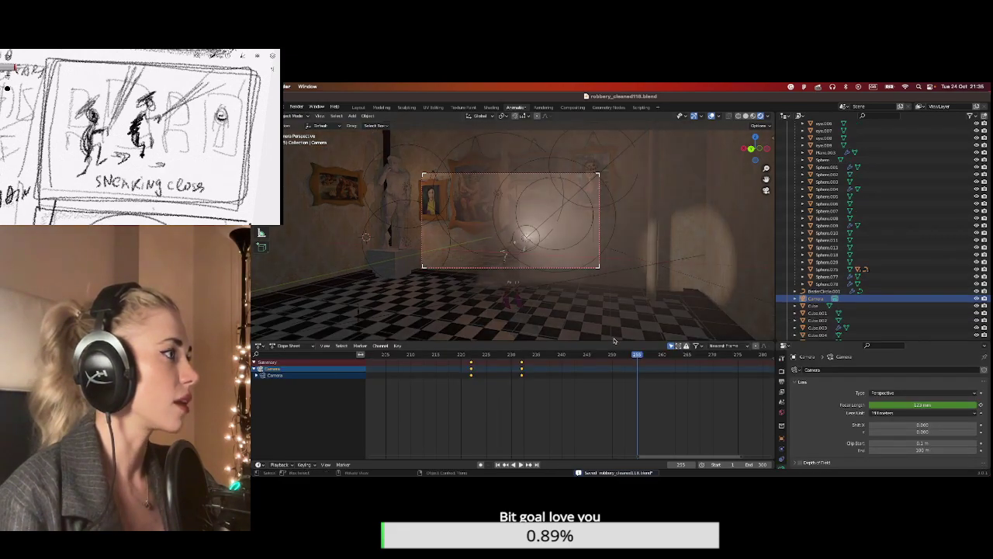
pyautogui.click(745, 115)
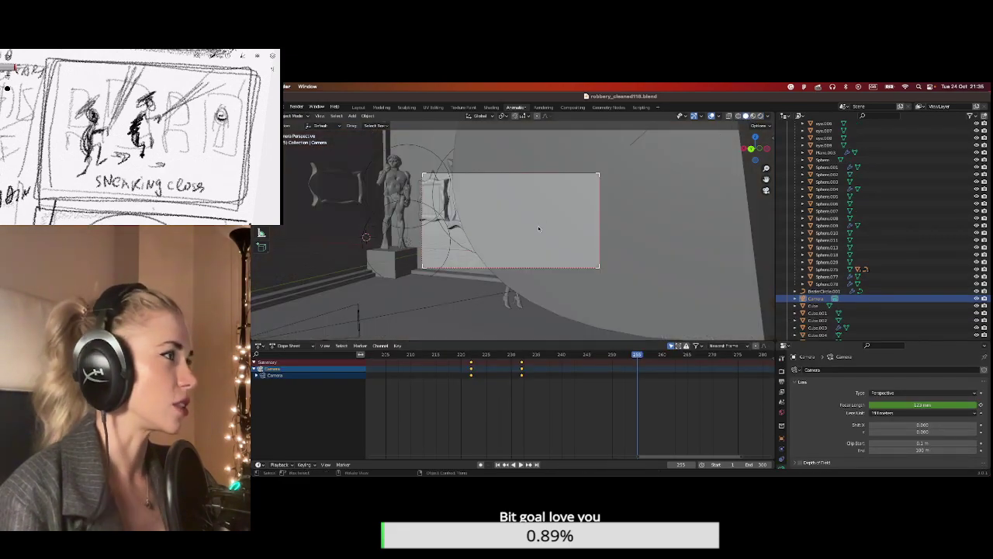
pyautogui.scroll(-3, 539, 223)
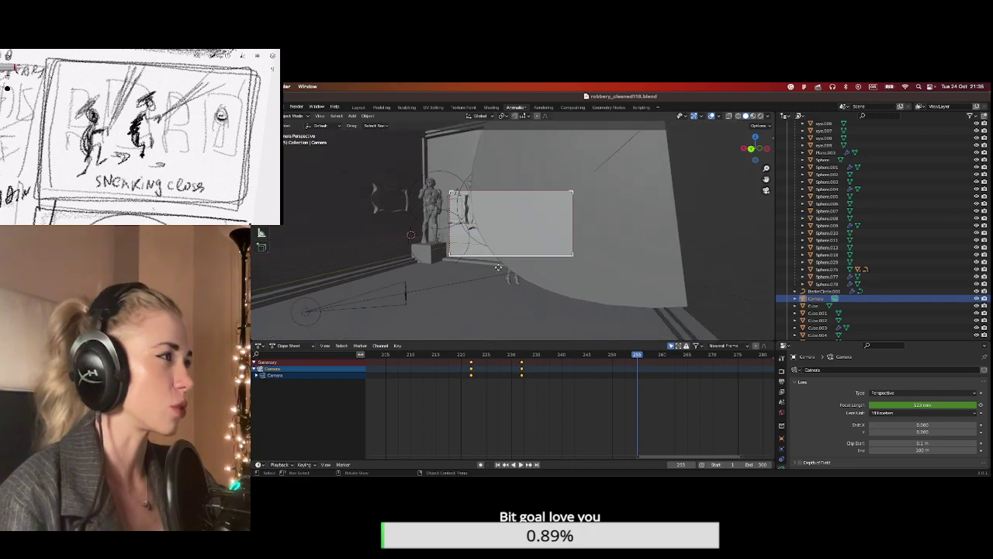
pyautogui.moveTo(498, 267); pyautogui.dragTo(590, 263, button='middle')
pyautogui.scroll(-5, 543, 267)
pyautogui.click(753, 115)
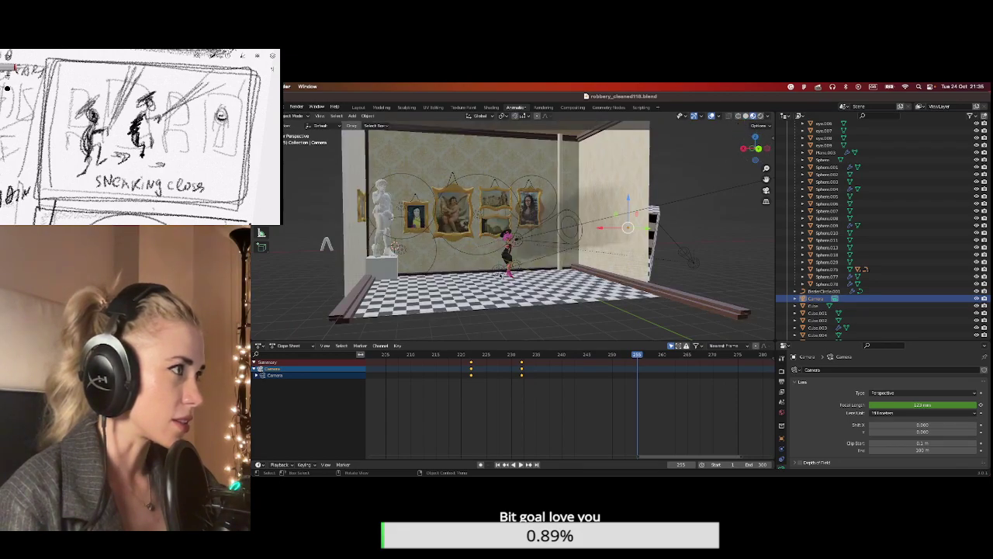
pyautogui.click(498, 271)
pyautogui.click(762, 117)
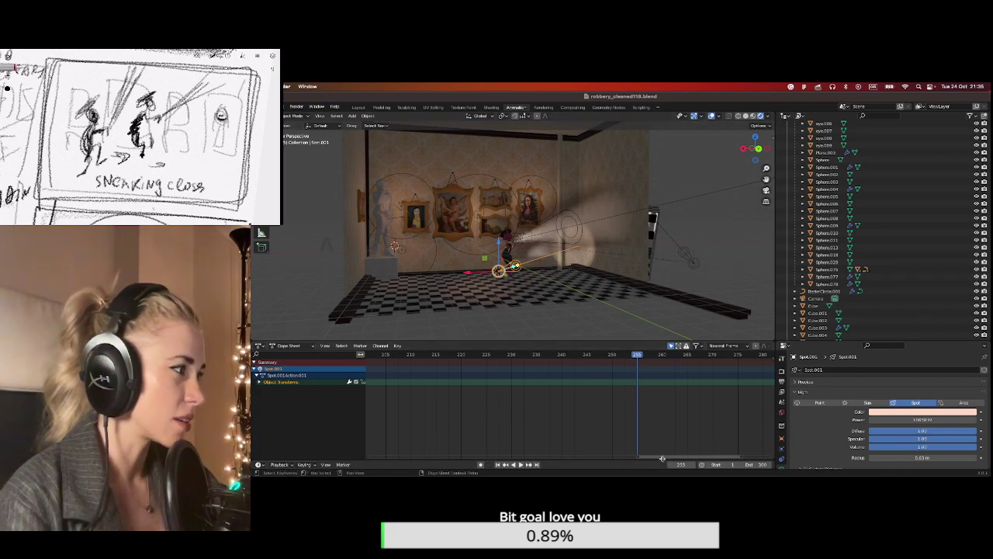
# Jump to frame 199 and frame the robber and Spot.001's beam on the wall.
pyautogui.moveTo(662, 458); pyautogui.dragTo(609, 457)
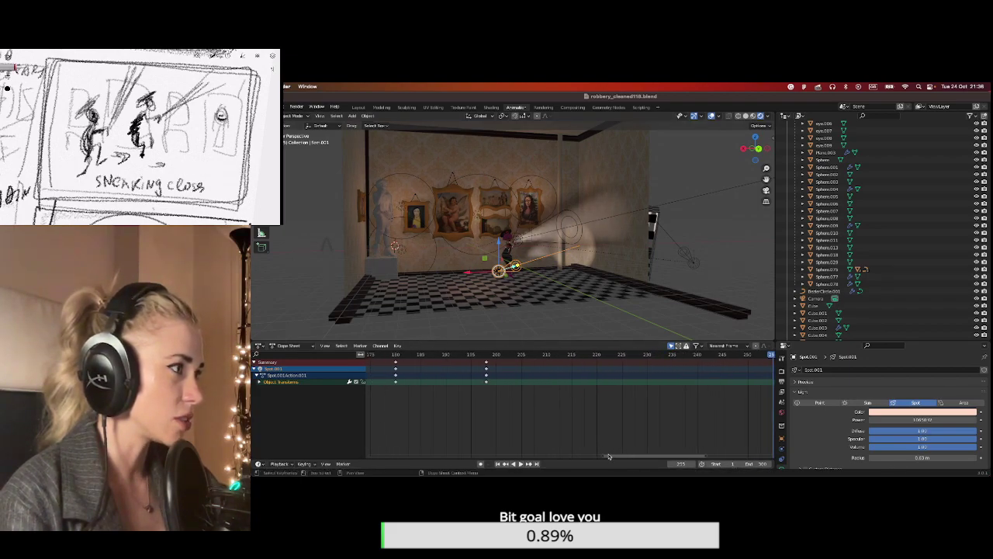
pyautogui.click(486, 355)
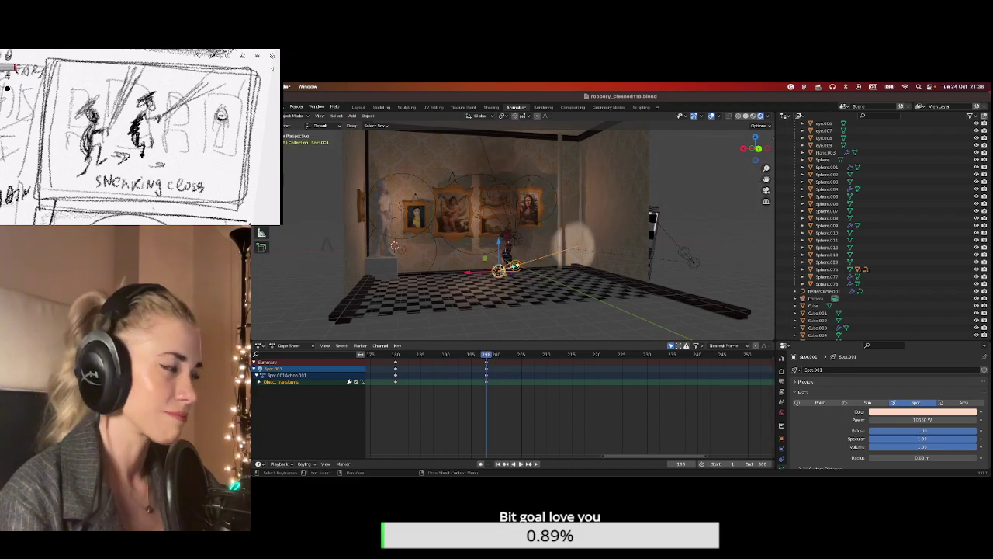
pyautogui.press('KP_Decimal')
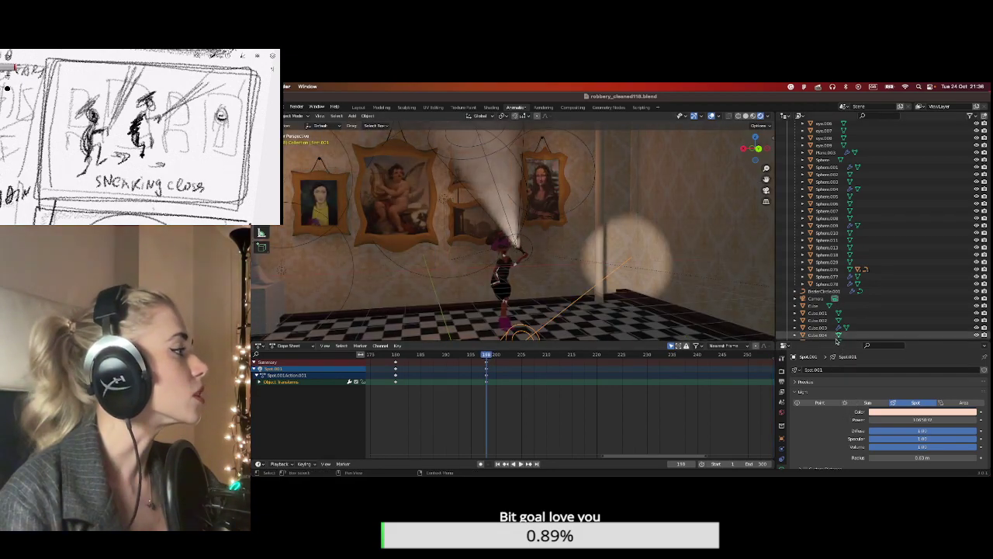
pyautogui.moveTo(838, 343); pyautogui.dragTo(824, 190)
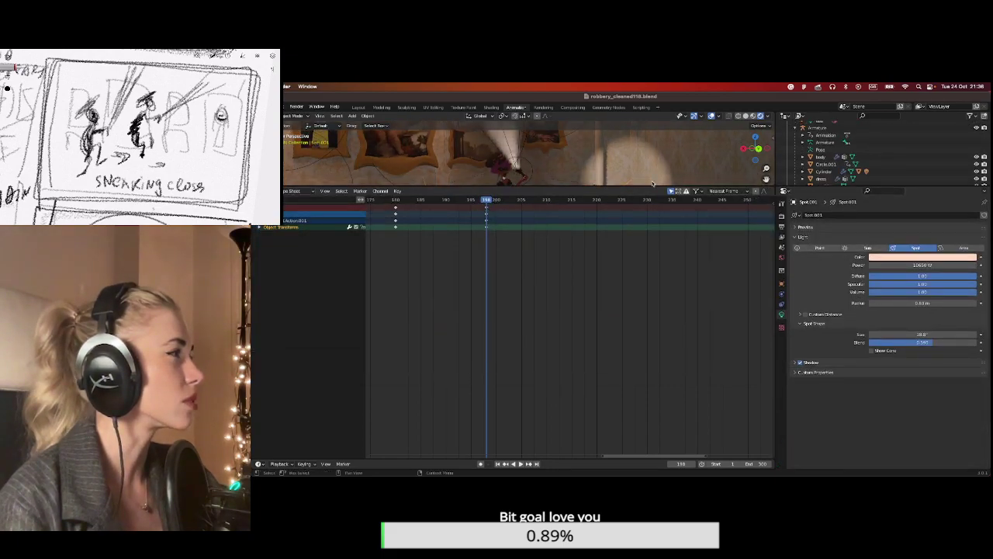
pyautogui.moveTo(645, 293); pyautogui.dragTo(644, 303)
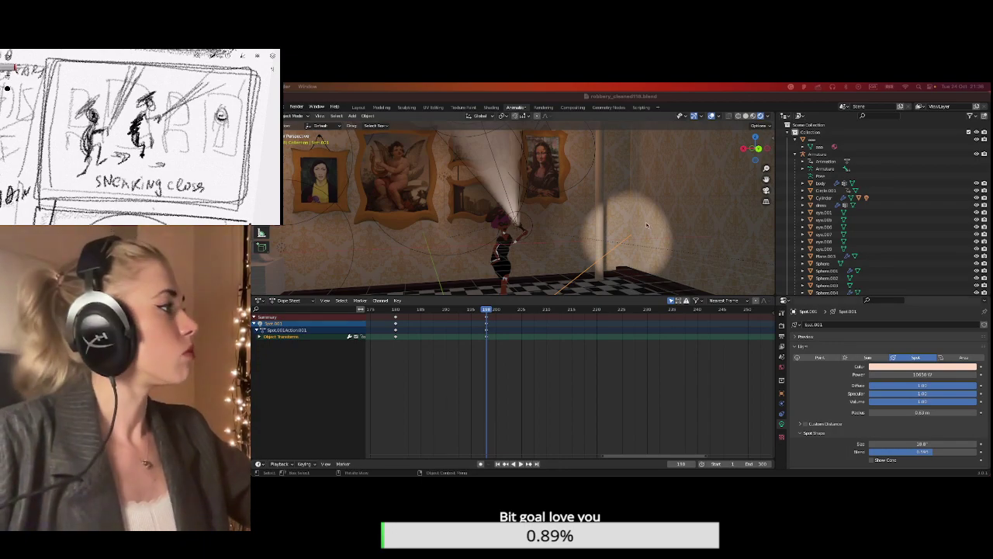
pyautogui.click(490, 319)
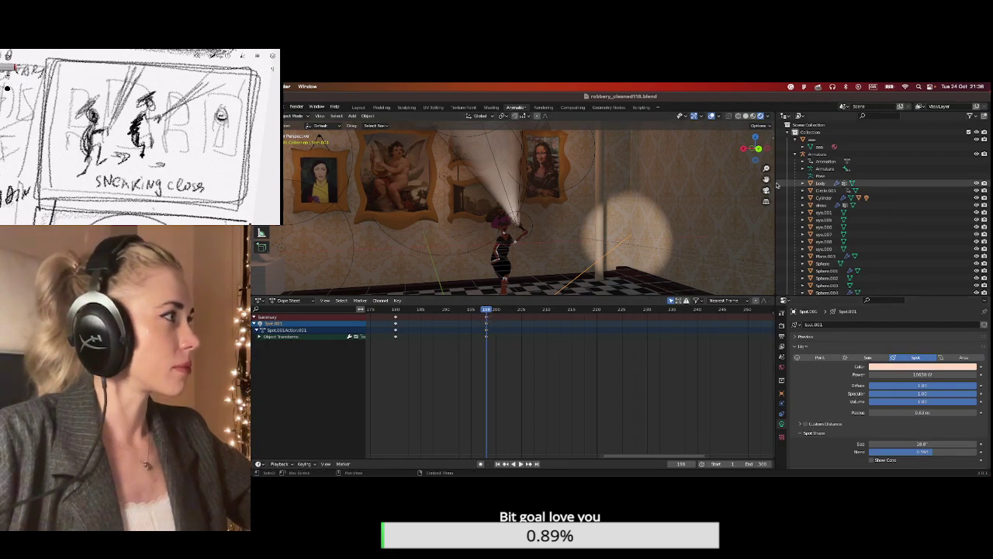
pyautogui.moveTo(766, 179)
pyautogui.mouseDown()
pyautogui.moveTo(776, 172)
pyautogui.moveTo(766, 179)
pyautogui.mouseUp()
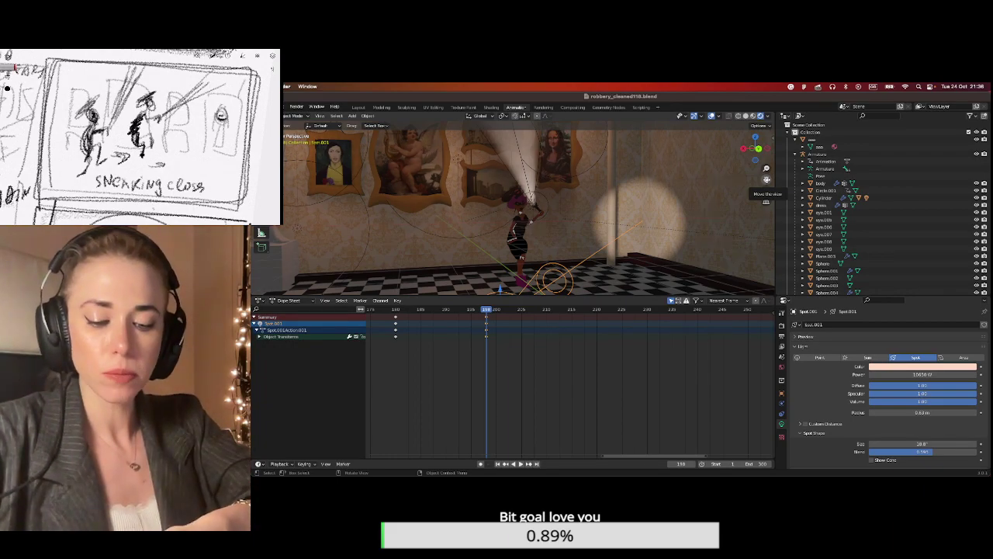
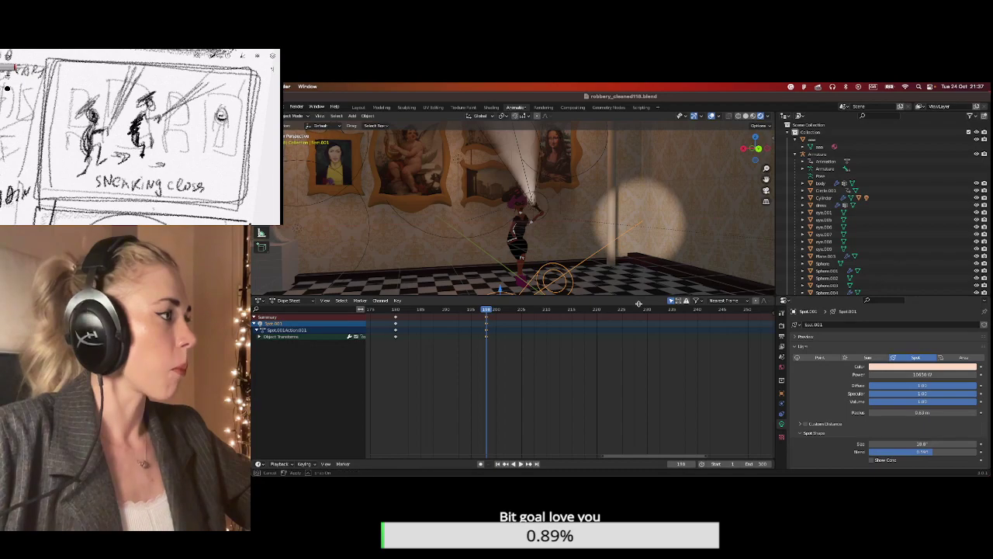
# Drag Spot.001's beam onto the character at frame 198 and show its Object transform values.
pyautogui.moveTo(640, 297); pyautogui.dragTo(639, 309)
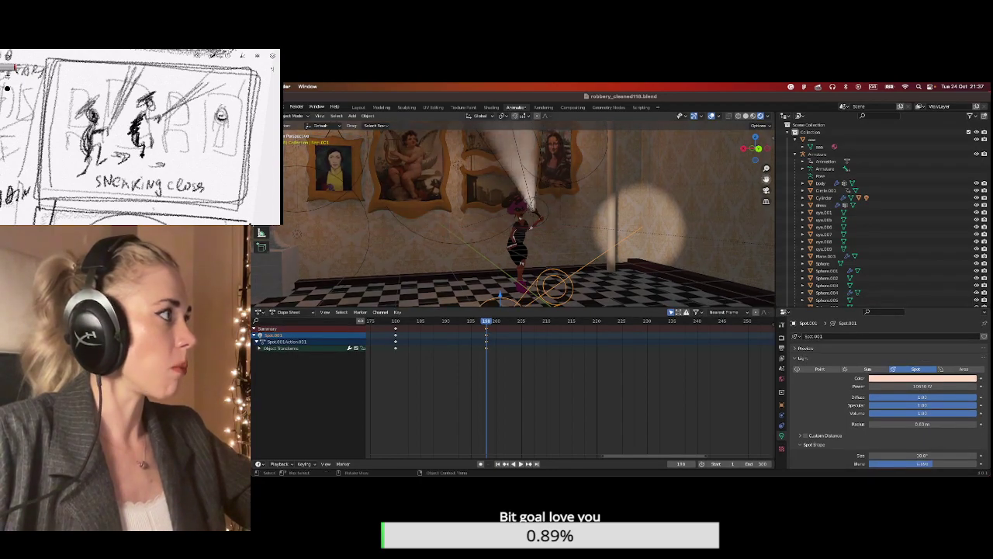
pyautogui.click(766, 190)
pyautogui.click(766, 189)
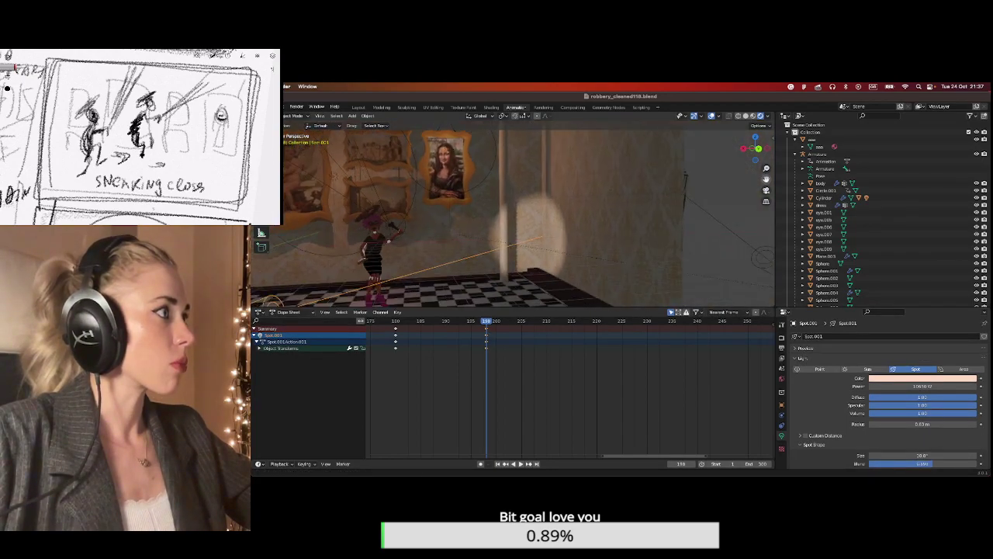
pyautogui.moveTo(765, 178); pyautogui.dragTo(767, 180)
pyautogui.click(480, 272)
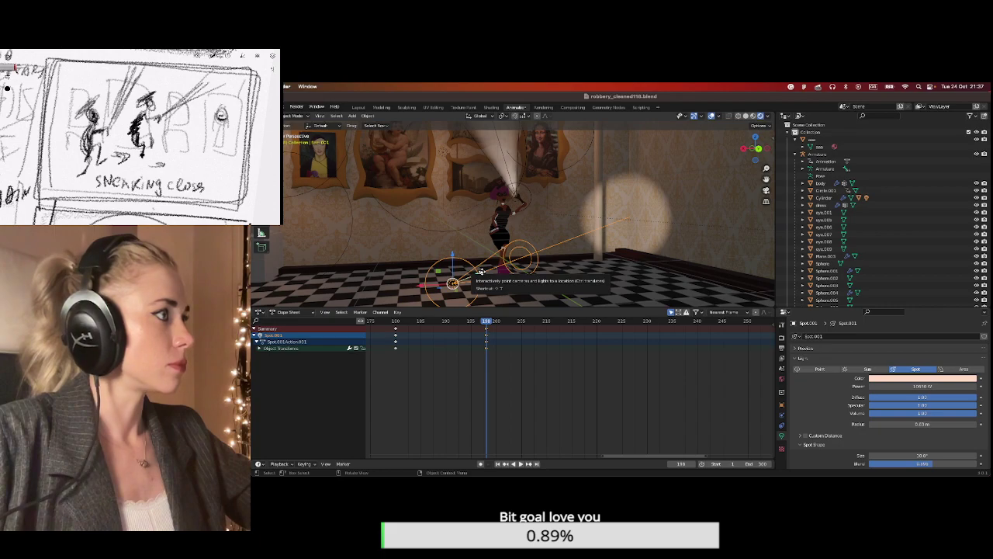
pyautogui.moveTo(481, 272); pyautogui.dragTo(496, 256)
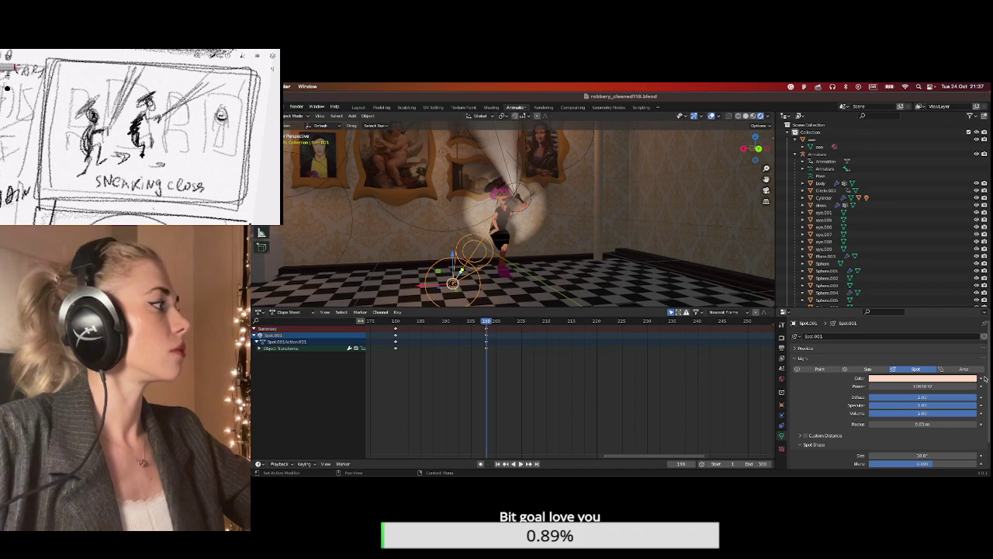
pyautogui.click(781, 405)
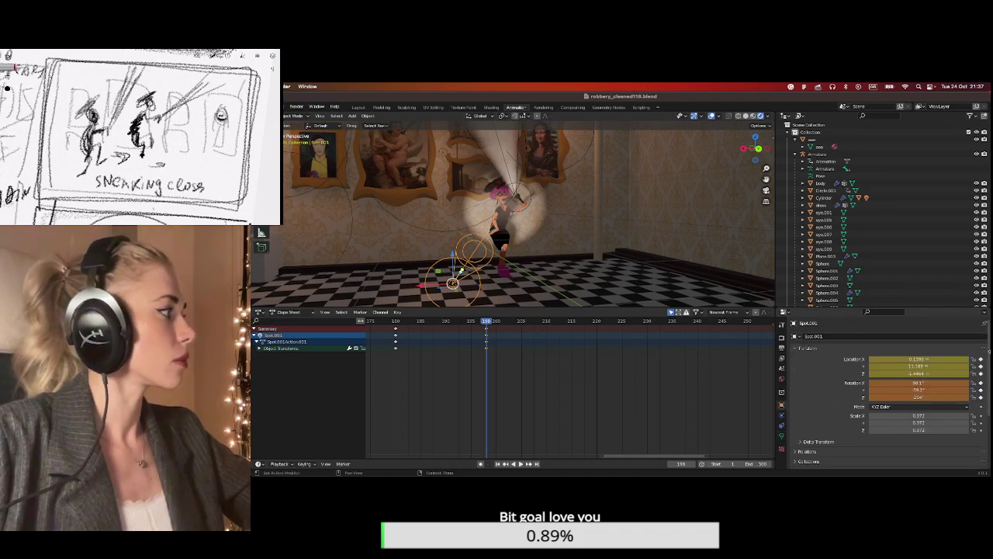
# Keyframe Spot.001's location and rotation at frame 198, then move to frame 180.
pyautogui.click(980, 359)
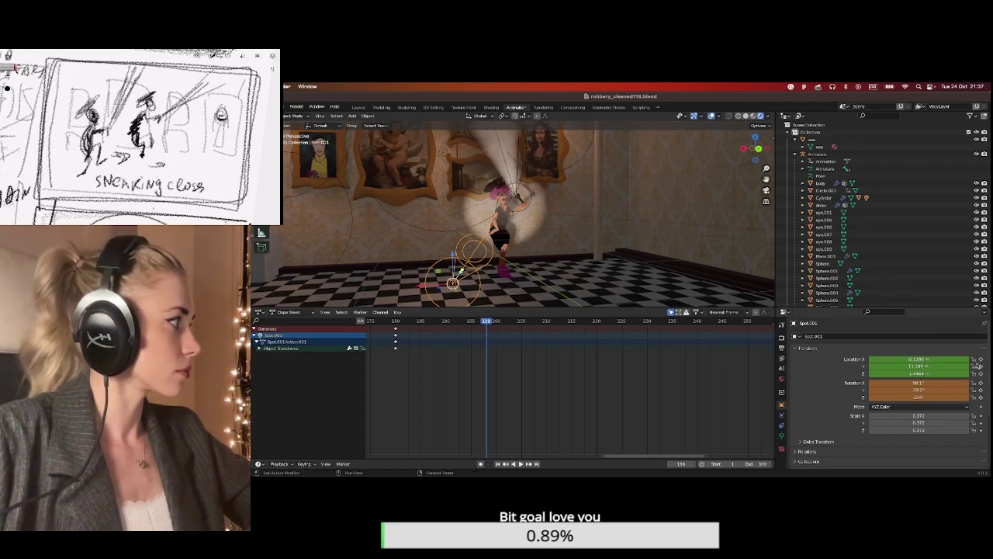
pyautogui.click(980, 360)
pyautogui.click(980, 396)
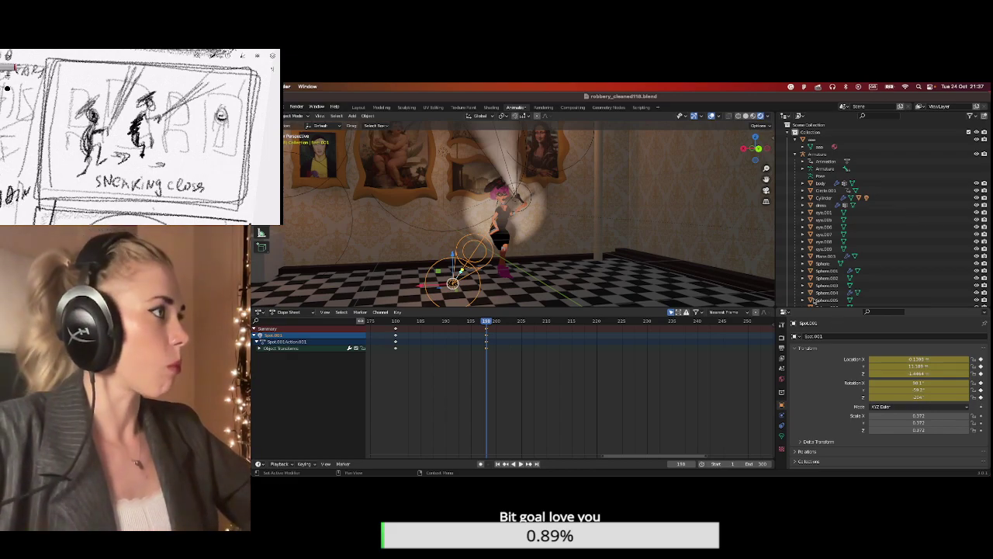
pyautogui.hscroll(-6, 512, 365)
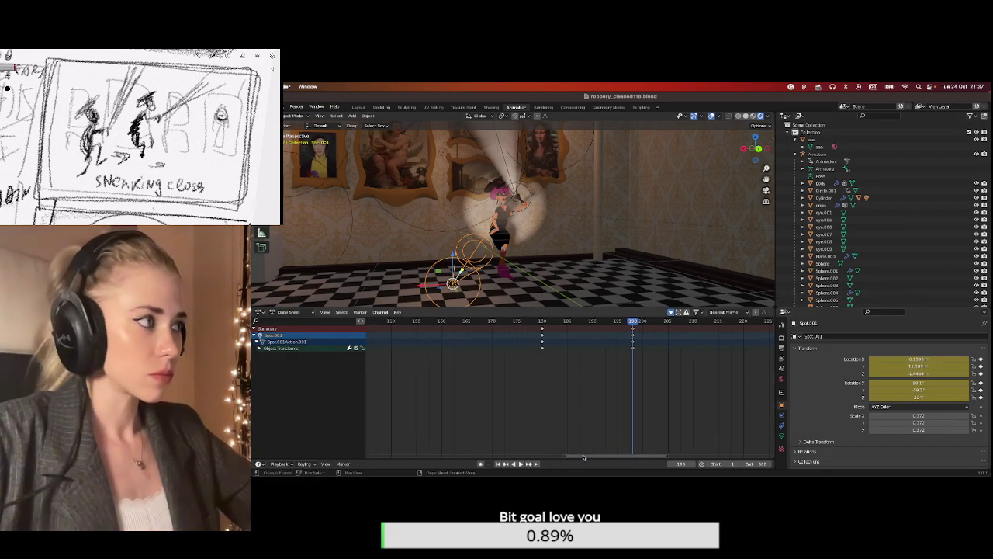
pyautogui.click(552, 324)
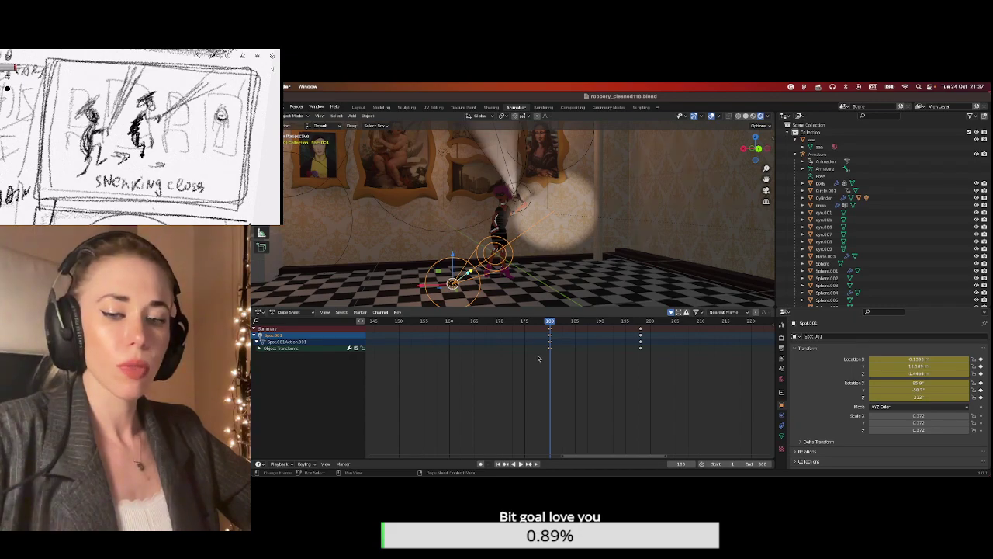
# Delete the spotlight's keyframes at frames 180 and 142.
pyautogui.press('x')
pyautogui.click(538, 358)
pyautogui.moveTo(619, 455); pyautogui.dragTo(571, 455)
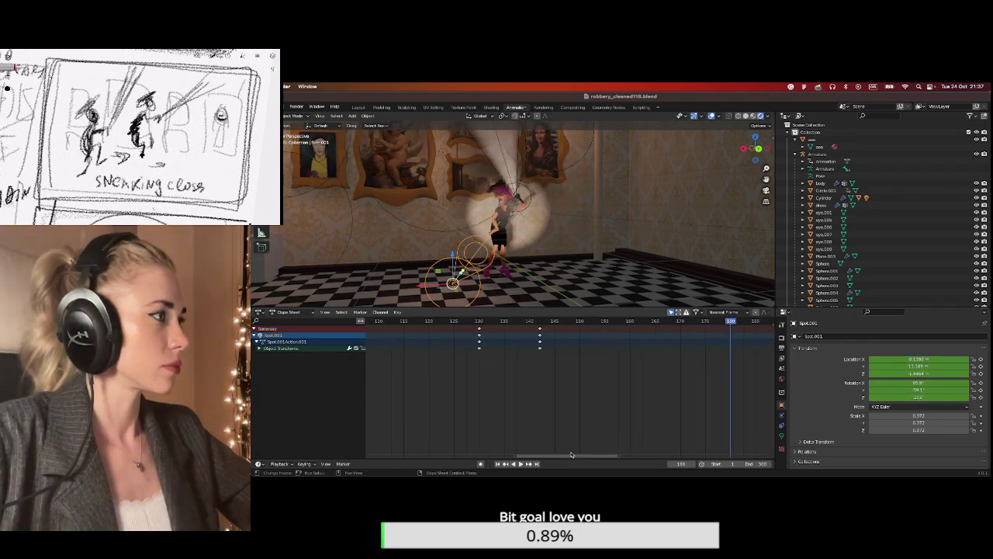
pyautogui.click(540, 322)
pyautogui.press('Escape')
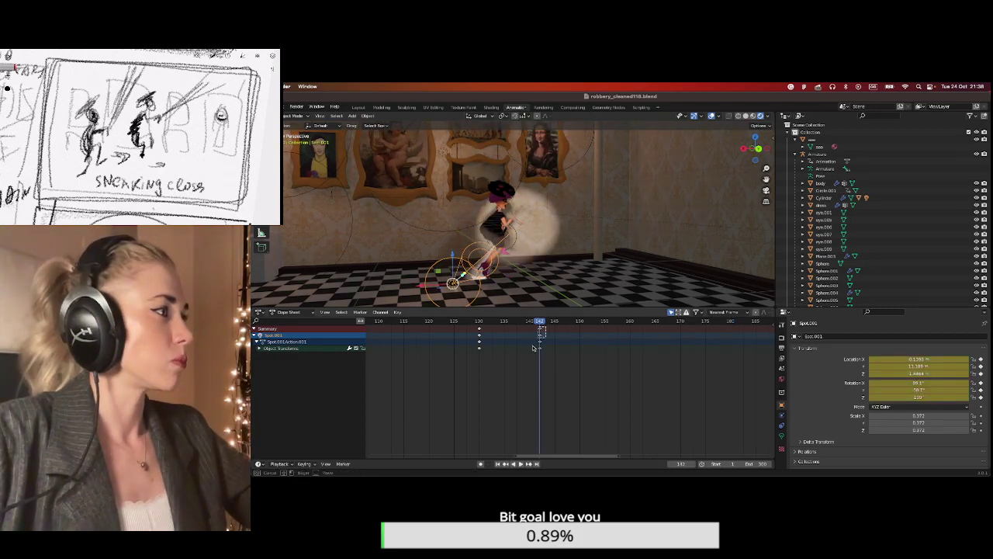
pyautogui.press('x')
pyautogui.click(533, 353)
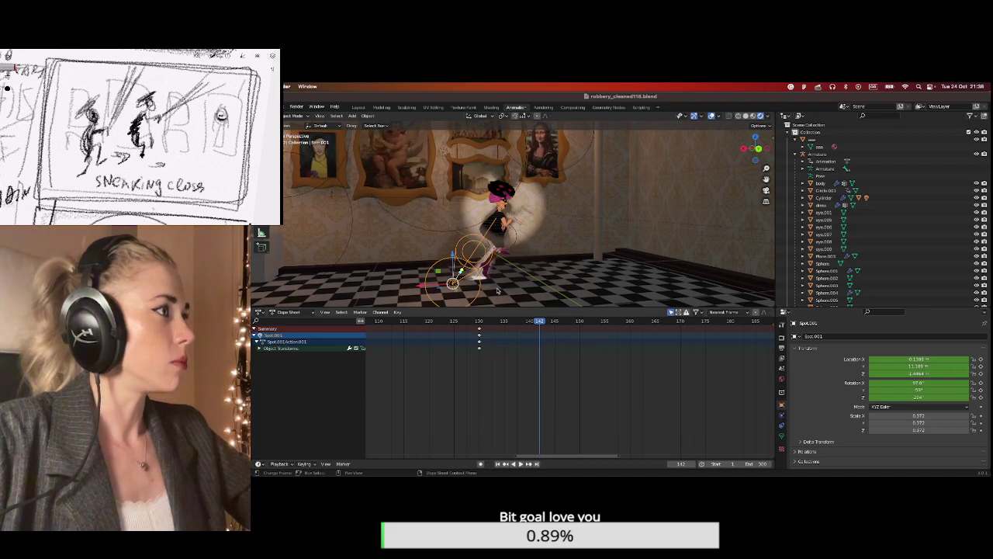
# Delete the spotlight's keyframes at frames 130 and 90.
pyautogui.click(479, 325)
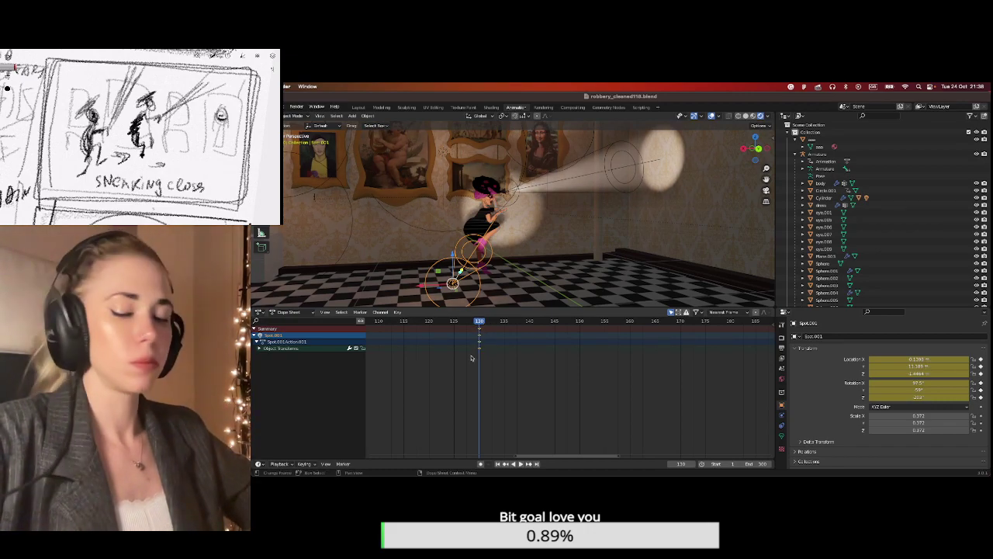
pyautogui.press('x')
pyautogui.click(471, 357)
pyautogui.moveTo(536, 457); pyautogui.dragTo(501, 457)
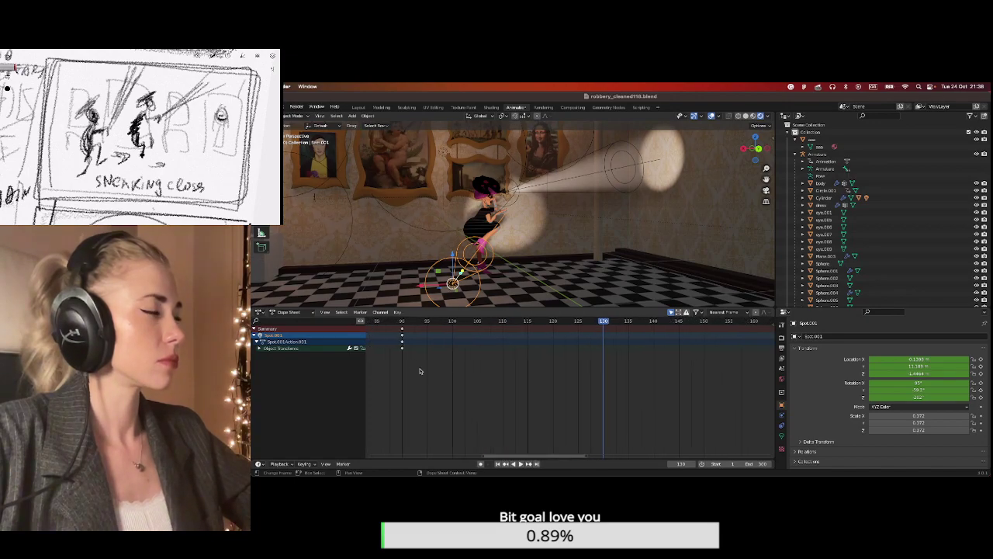
pyautogui.click(402, 322)
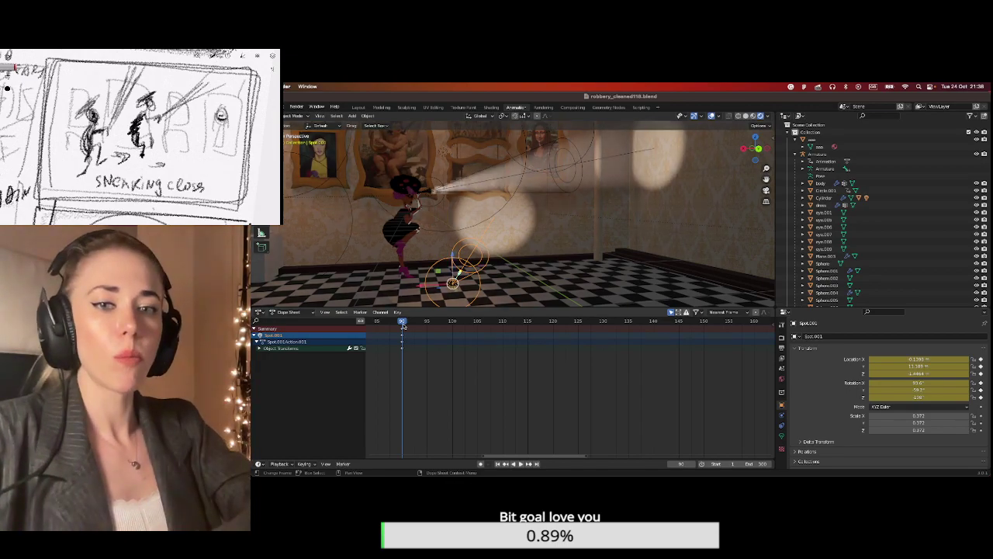
pyautogui.moveTo(416, 361); pyautogui.dragTo(396, 326)
pyautogui.press('x')
pyautogui.click(395, 326)
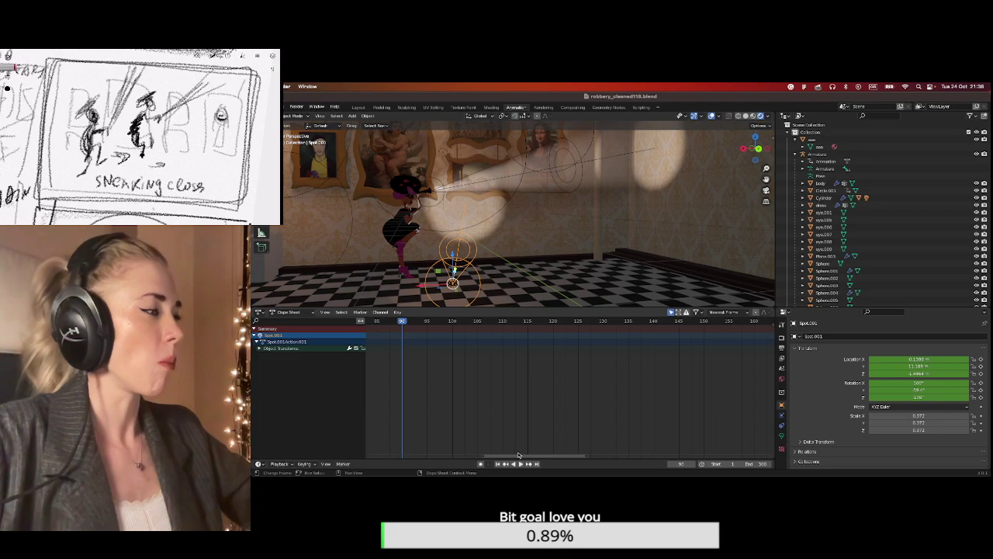
pyautogui.moveTo(514, 457); pyautogui.dragTo(448, 450)
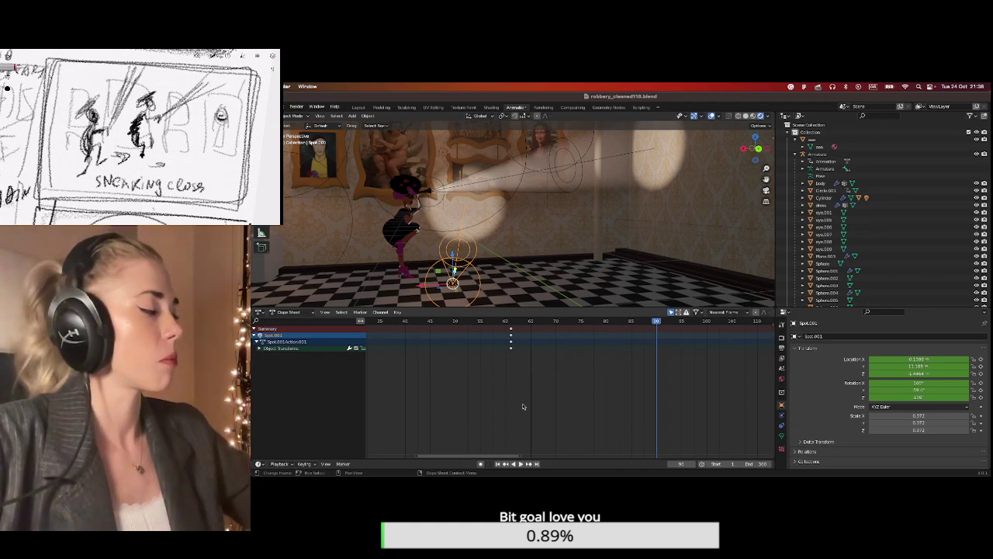
# Delete the spotlight's keyframe near frame 60 and view frame 30 through the scene camera.
pyautogui.press('x')
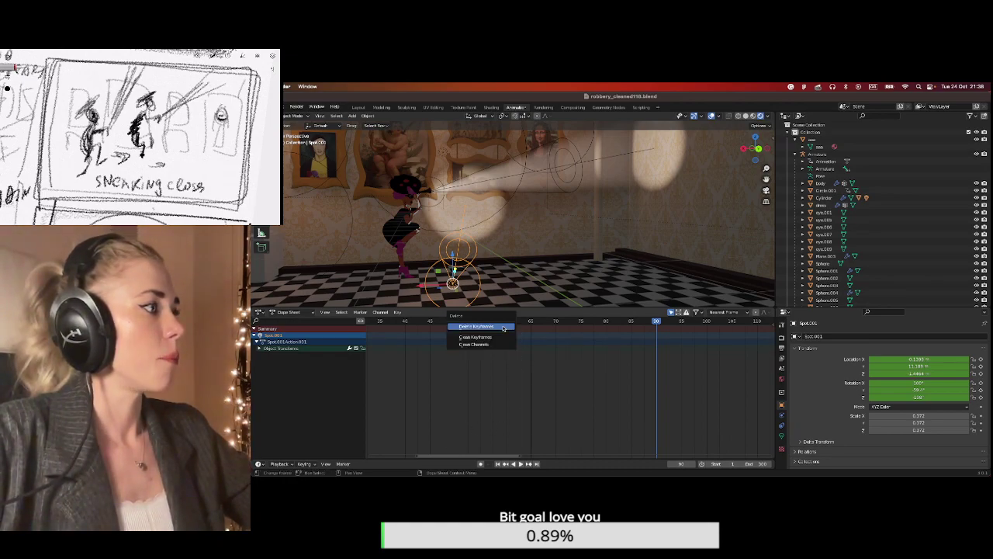
pyautogui.click(503, 327)
pyautogui.moveTo(514, 457); pyautogui.dragTo(464, 455)
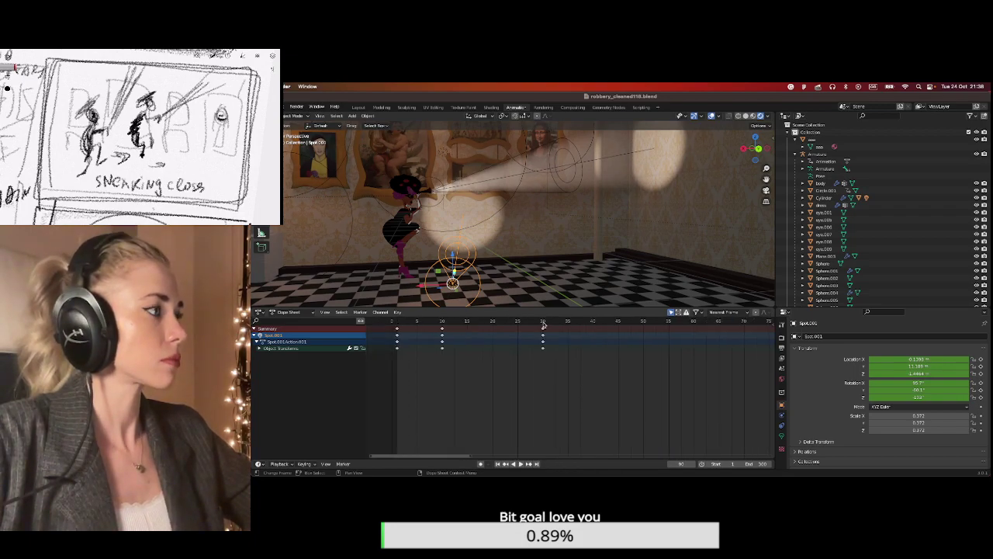
pyautogui.click(543, 324)
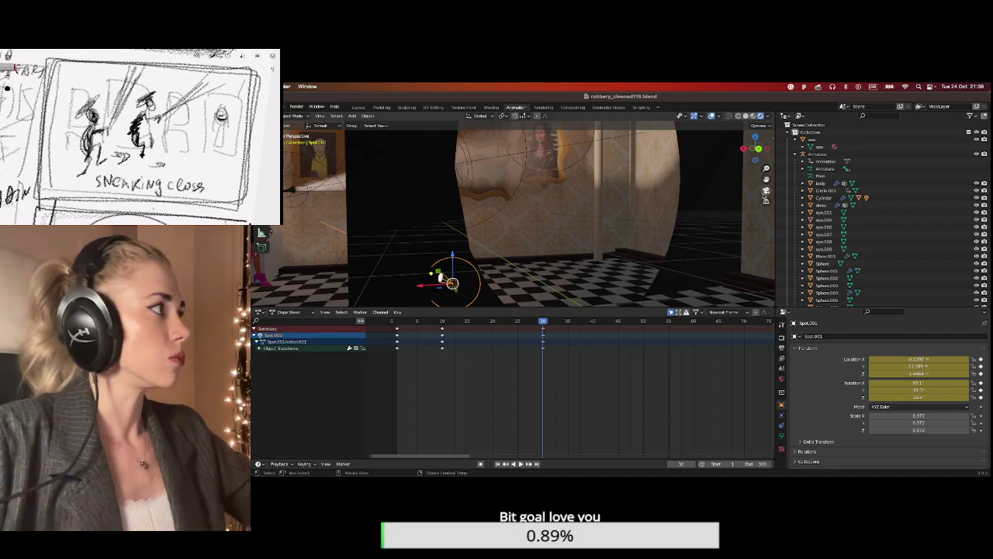
pyautogui.click(765, 192)
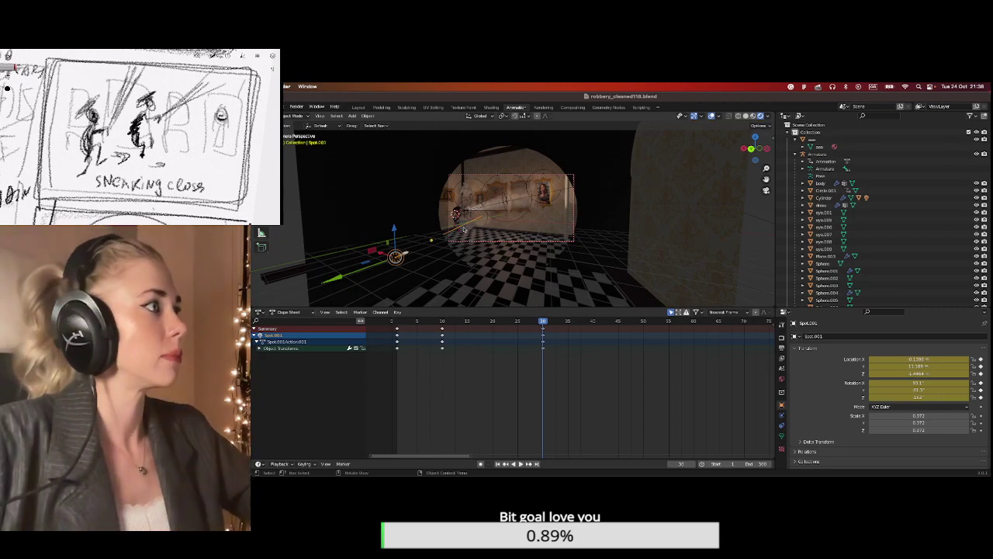
# Delete the spotlight's keyframes at frame 30 and return to frame 10.
pyautogui.scroll(5, 463, 229)
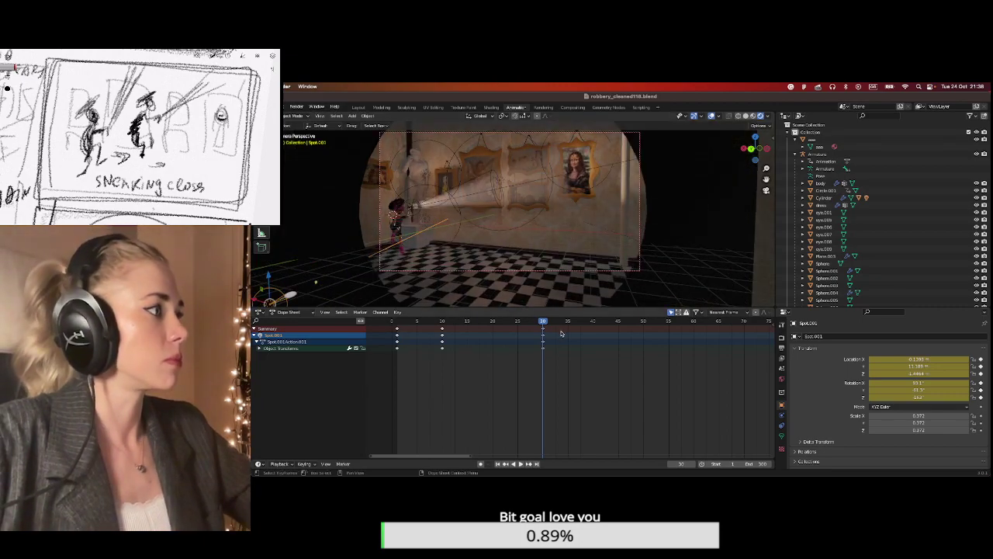
pyautogui.press('x')
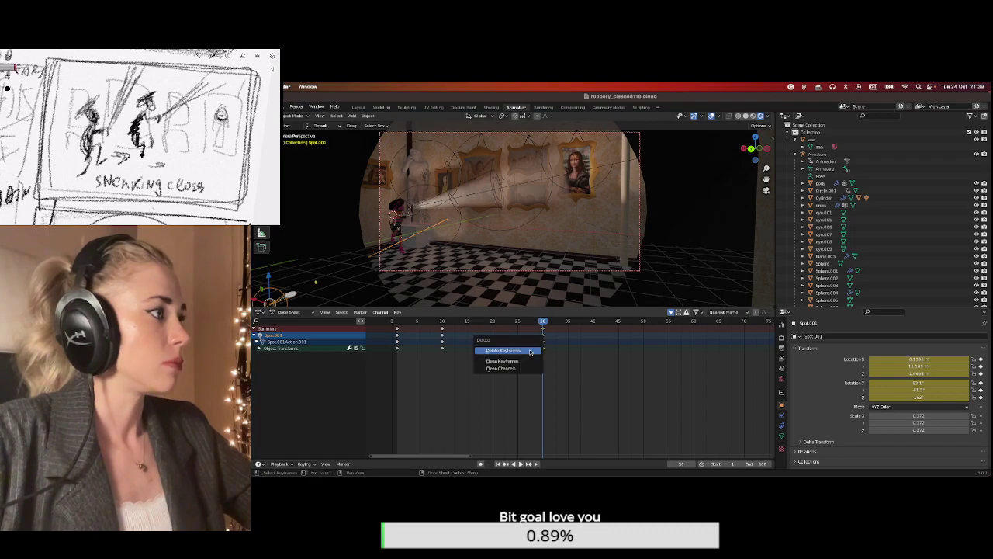
pyautogui.click(530, 352)
pyautogui.scroll(4, 574, 201)
pyautogui.hscroll(10, 574, 201)
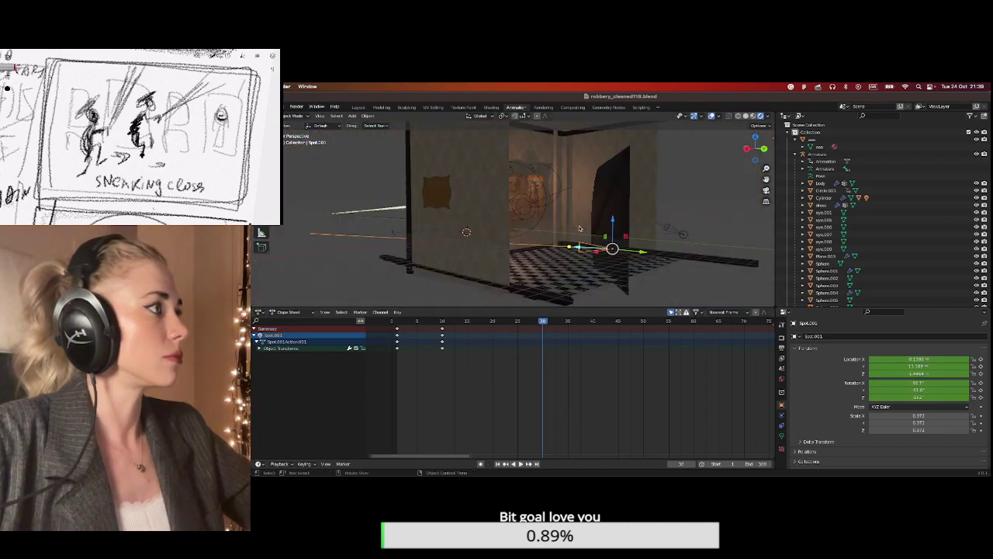
pyautogui.hscroll(-10, 579, 228)
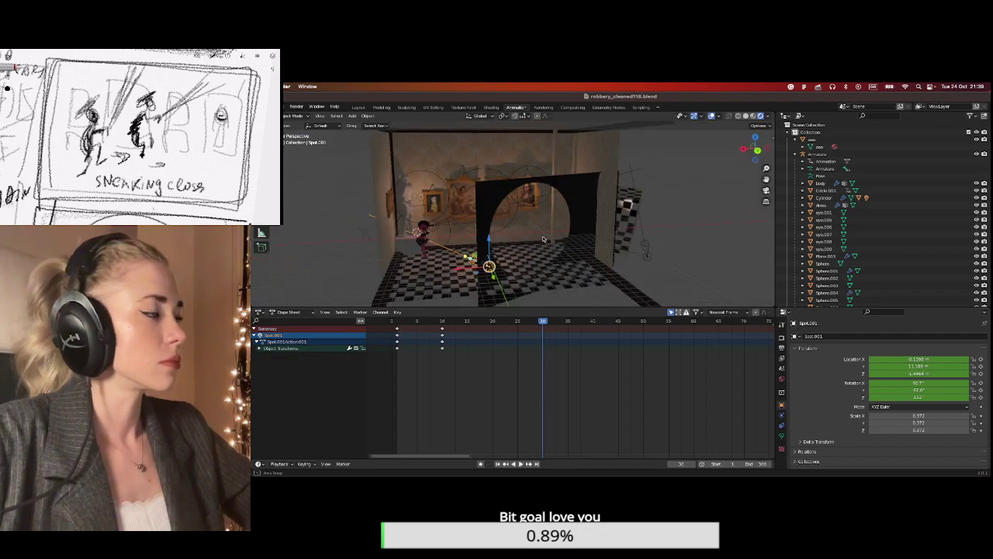
pyautogui.scroll(3, 543, 239)
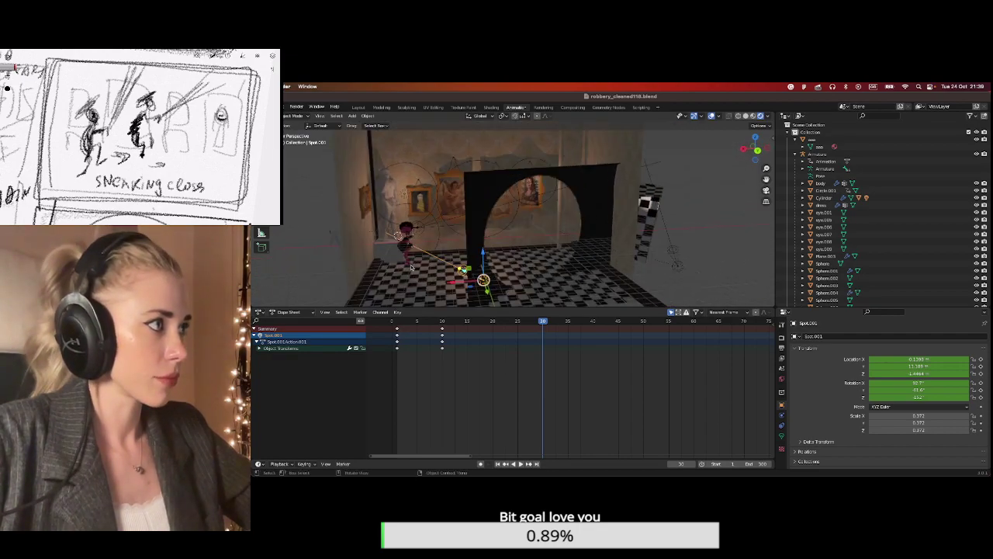
pyautogui.click(443, 322)
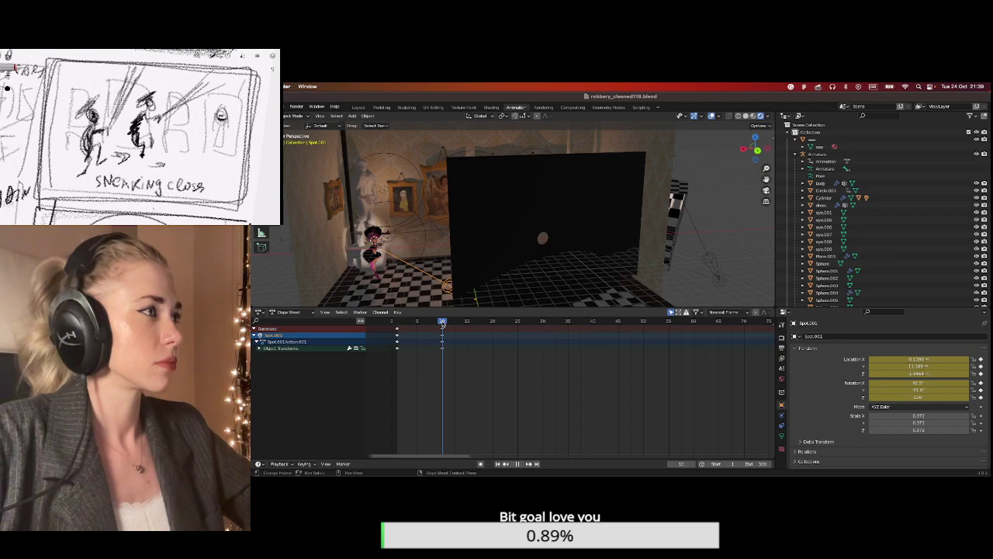
# At frame 25, rotate the spotlight so its beam swings toward the upper left.
pyautogui.moveTo(543, 232); pyautogui.dragTo(605, 230, button='middle')
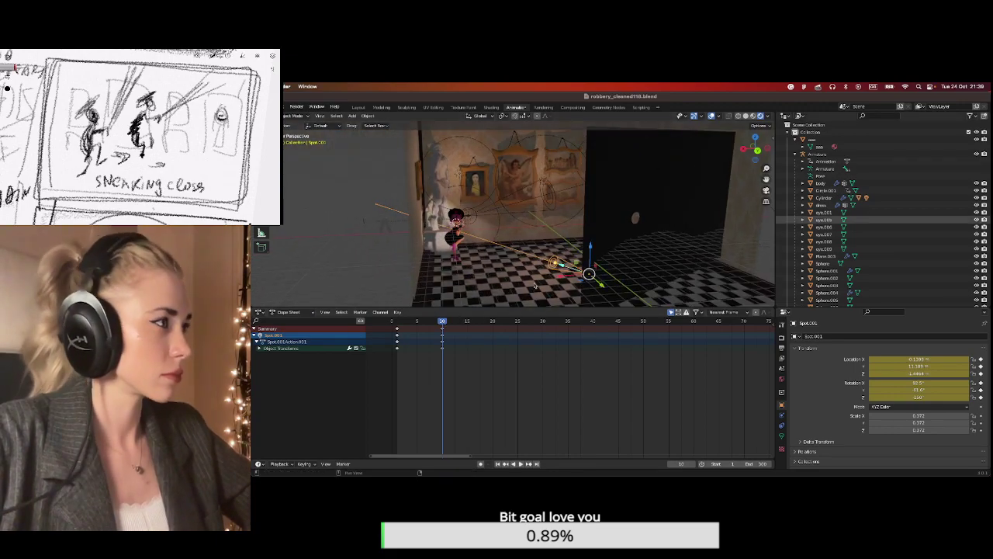
pyautogui.click(519, 322)
pyautogui.press('r')
pyautogui.click(550, 254)
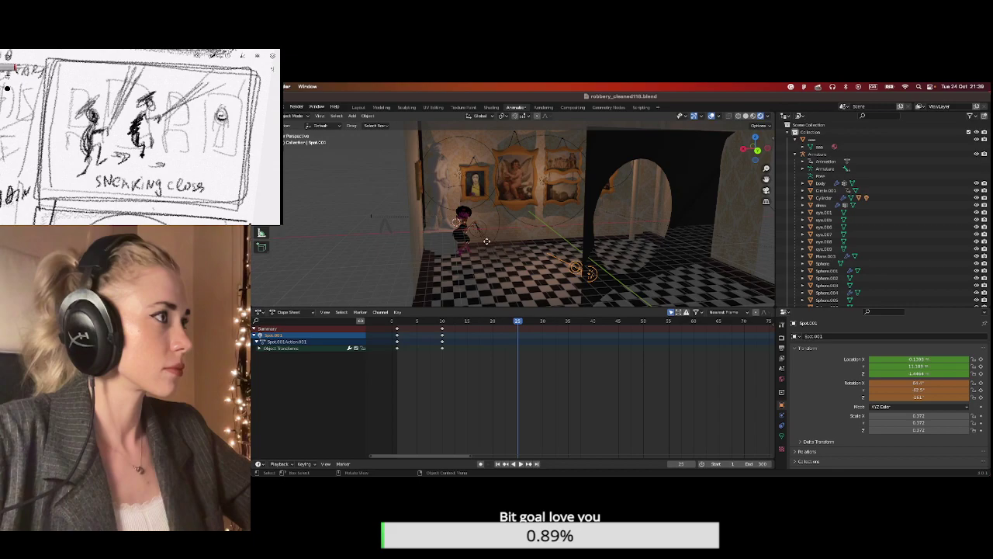
pyautogui.press('r')
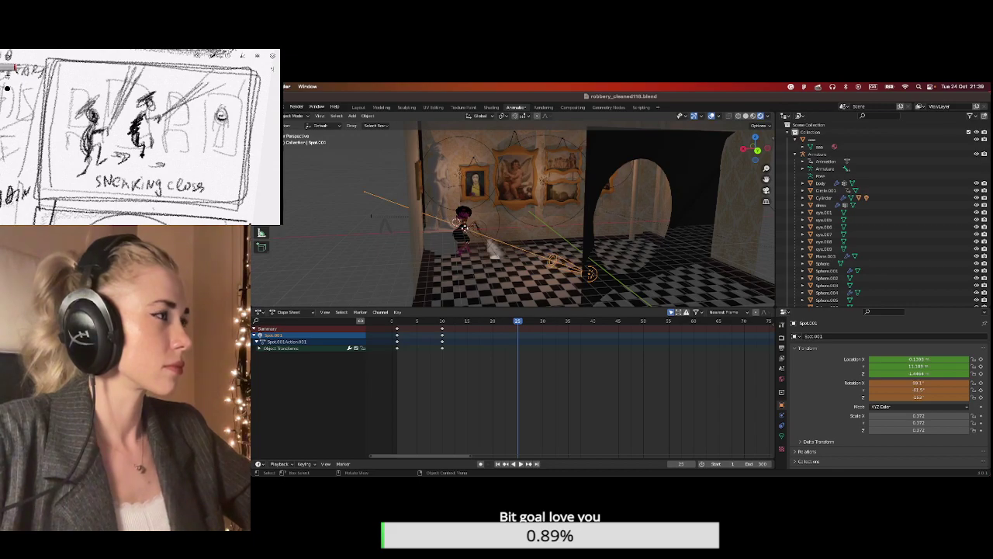
pyautogui.press('Return')
pyautogui.moveTo(511, 265); pyautogui.dragTo(439, 259, button='middle')
pyautogui.scroll(5, 435, 241)
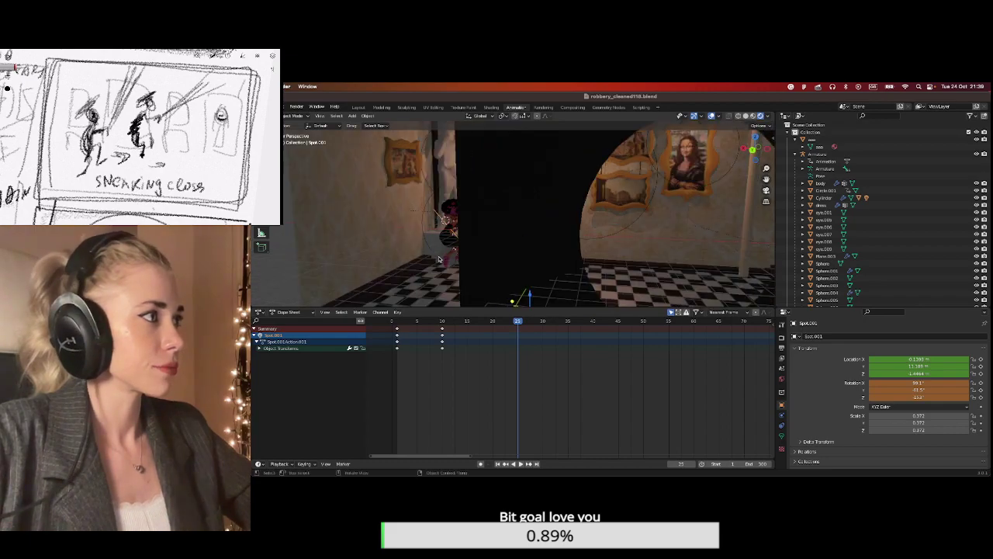
pyautogui.scroll(-6, 434, 233)
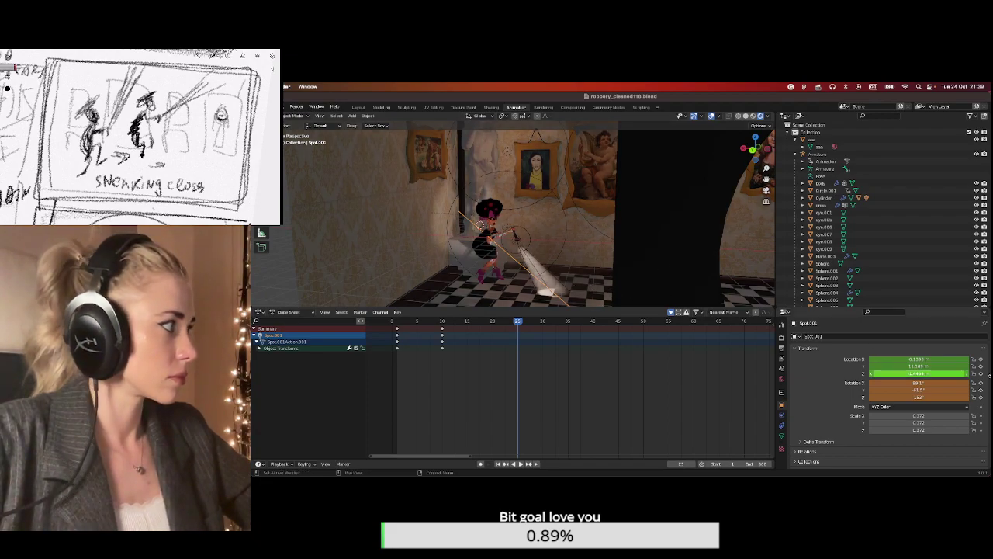
# Keyframe the spotlight's location and X, Y, Z rotation at frame 25.
pyautogui.click(981, 374)
pyautogui.click(981, 374)
pyautogui.click(981, 382)
pyautogui.click(981, 389)
pyautogui.click(980, 396)
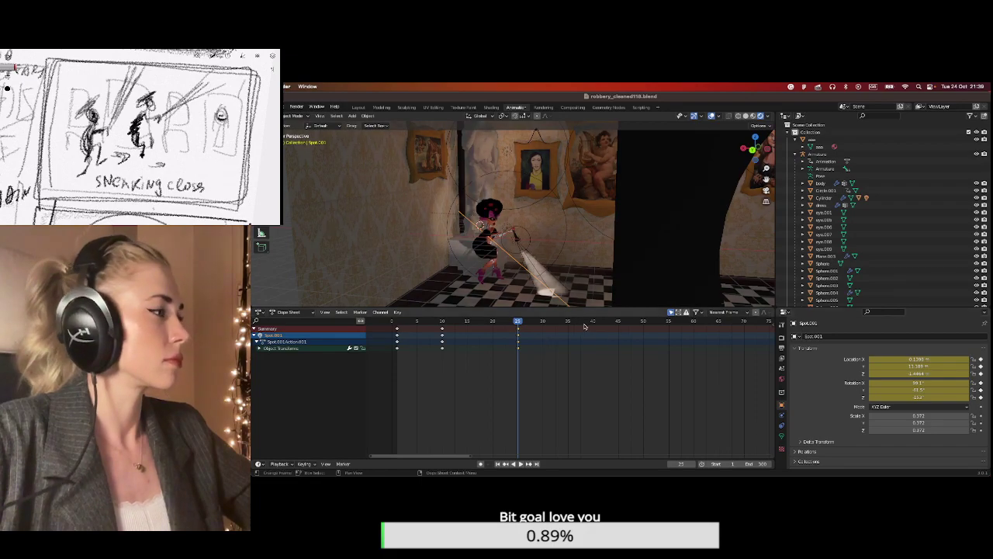
pyautogui.click(643, 324)
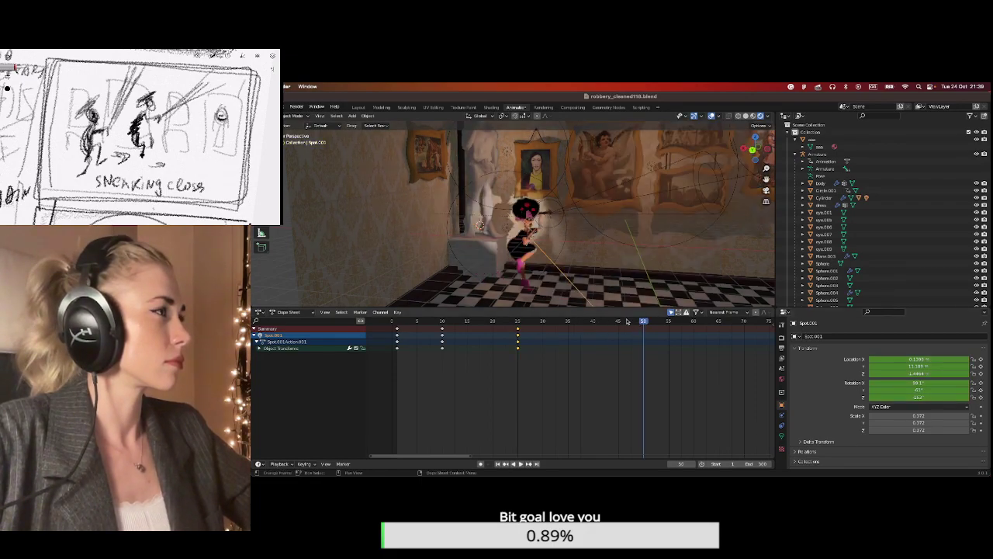
# Aim the spotlight onto the wall behind the character and keyframe its location and rotation at frame 50.
pyautogui.moveTo(558, 233); pyautogui.dragTo(535, 219, button='middle')
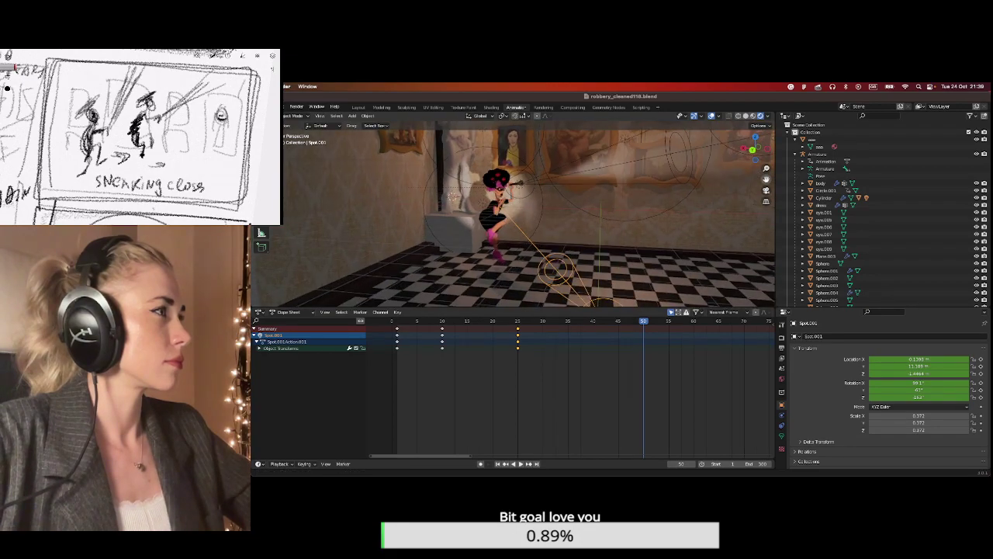
pyautogui.moveTo(581, 299); pyautogui.dragTo(501, 201)
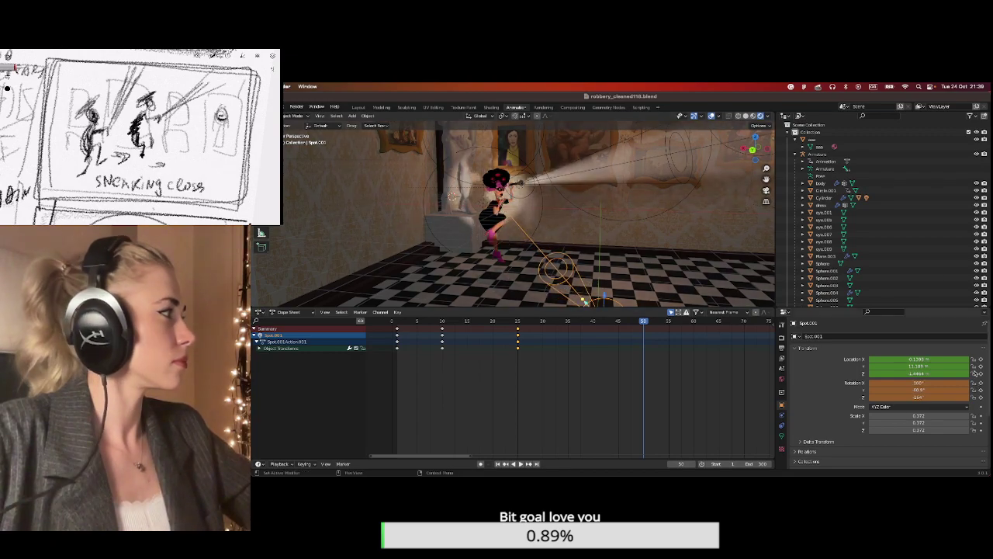
pyautogui.click(980, 359)
pyautogui.click(980, 383)
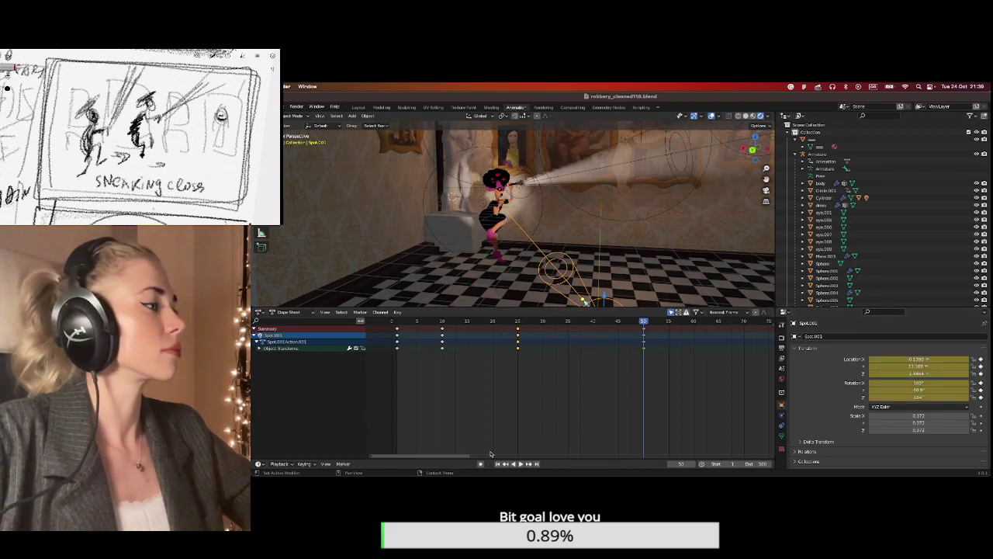
pyautogui.moveTo(468, 456); pyautogui.dragTo(544, 454)
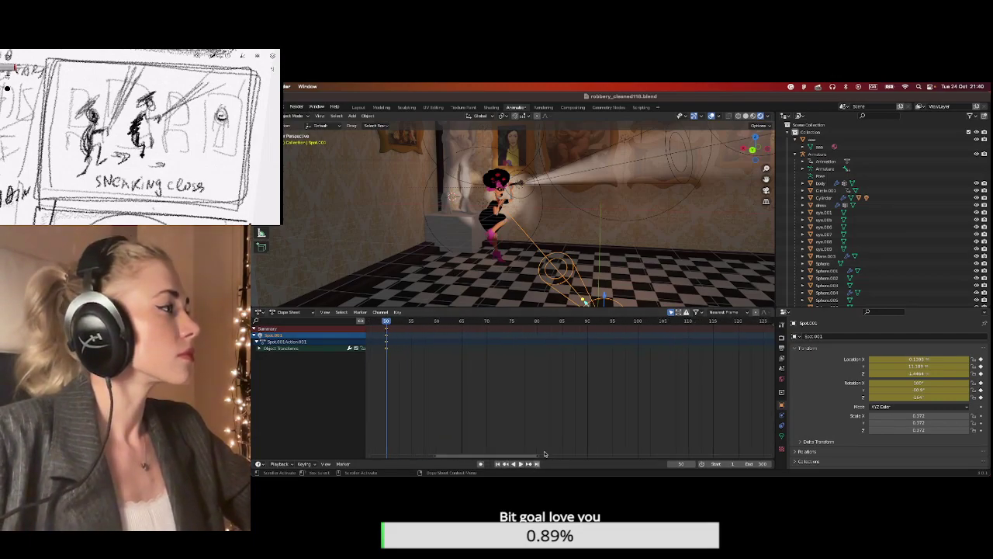
# At frame 100, keyframe the spotlight's location and X/Y rotation with its beam angled onto the floor.
pyautogui.click(639, 323)
pyautogui.moveTo(641, 265); pyautogui.dragTo(641, 286, button='middle')
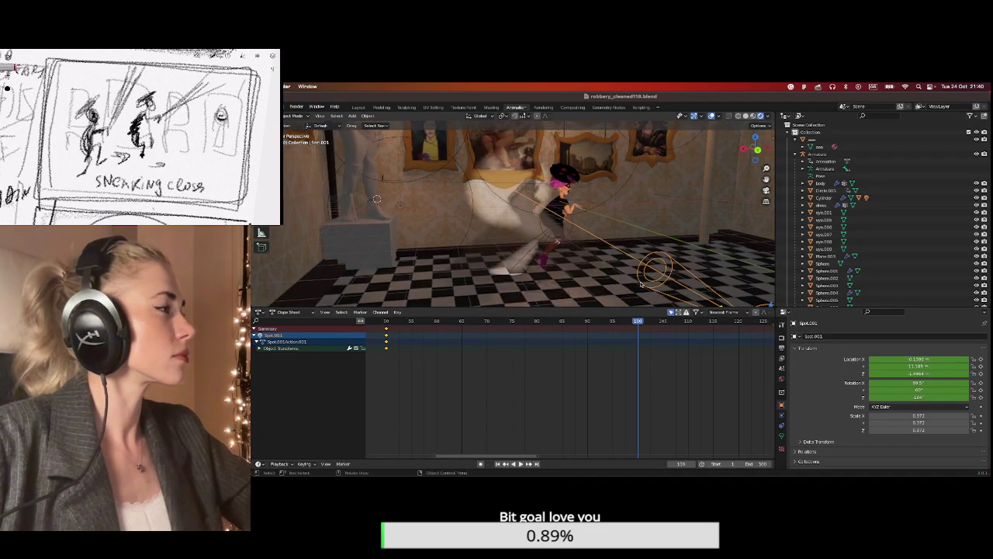
pyautogui.moveTo(755, 148); pyautogui.dragTo(682, 189)
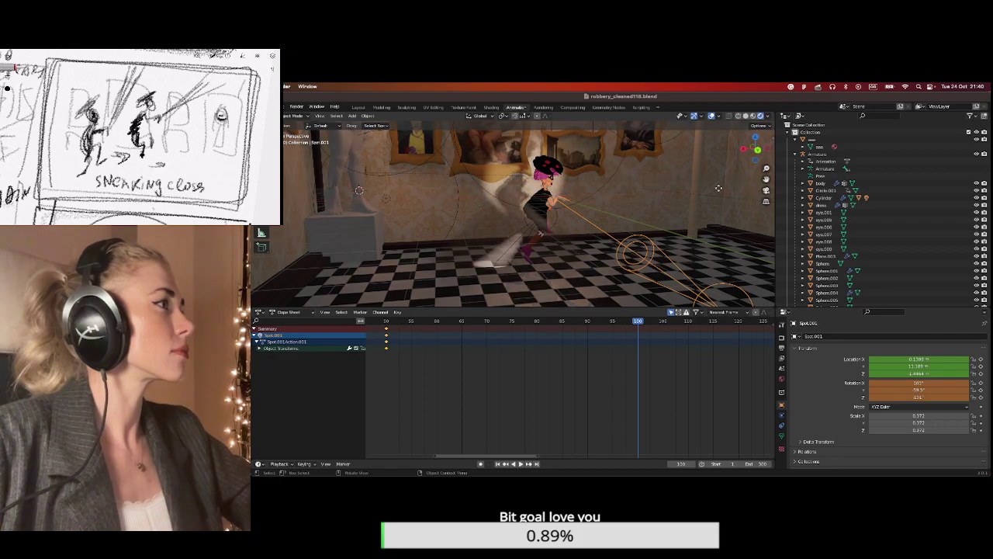
pyautogui.moveTo(683, 189); pyautogui.dragTo(728, 397, button='middle')
pyautogui.click(981, 362)
pyautogui.click(982, 382)
pyautogui.click(982, 390)
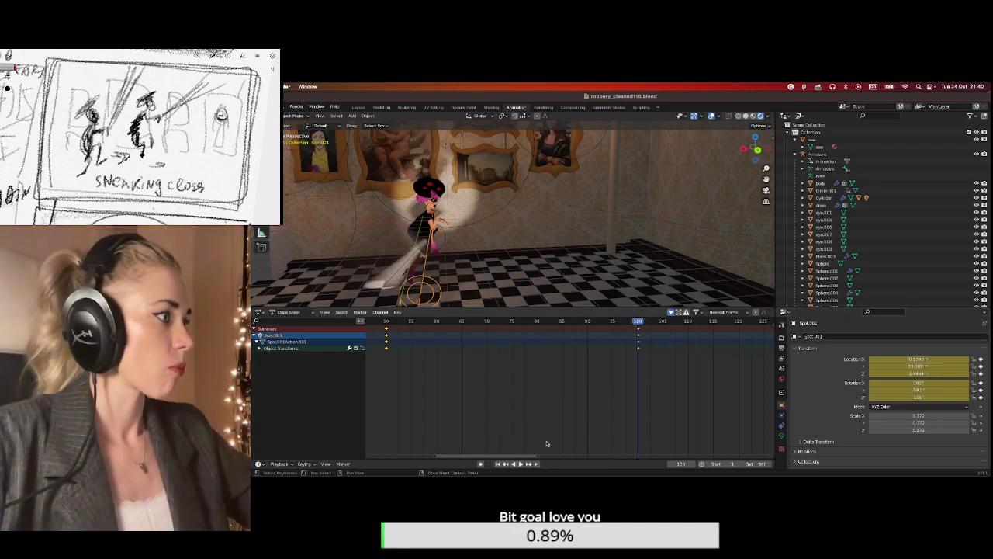
pyautogui.moveTo(524, 459); pyautogui.dragTo(585, 458)
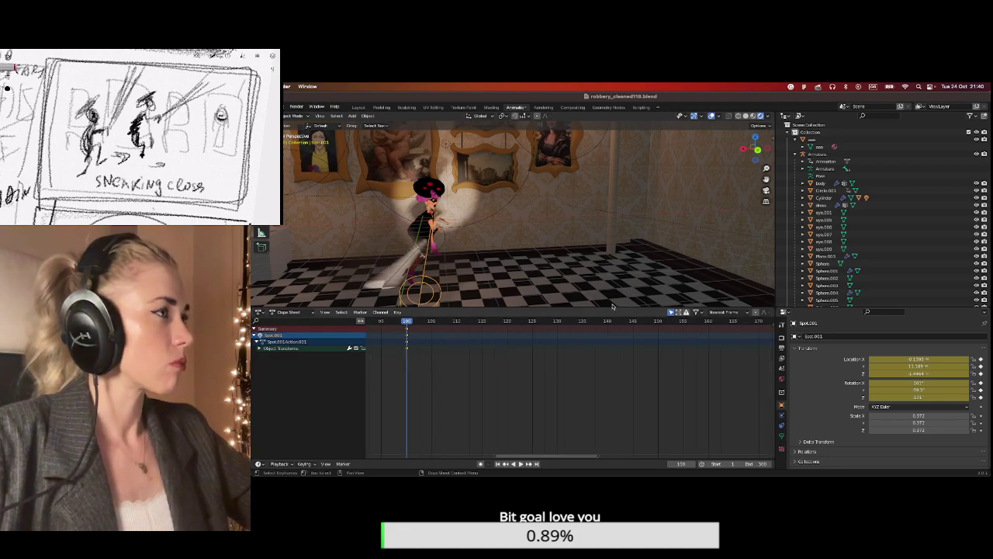
# At frame 150, aim the spotlight beam onto the character and keyframe its location.
pyautogui.click(658, 320)
pyautogui.press('space')
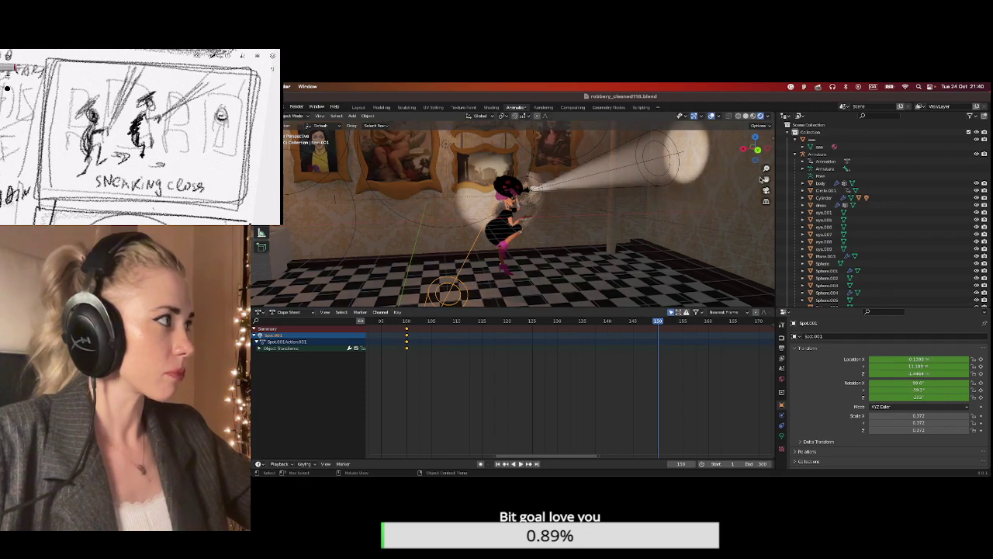
pyautogui.press('Escape')
pyautogui.moveTo(458, 291); pyautogui.dragTo(469, 281, button='middle')
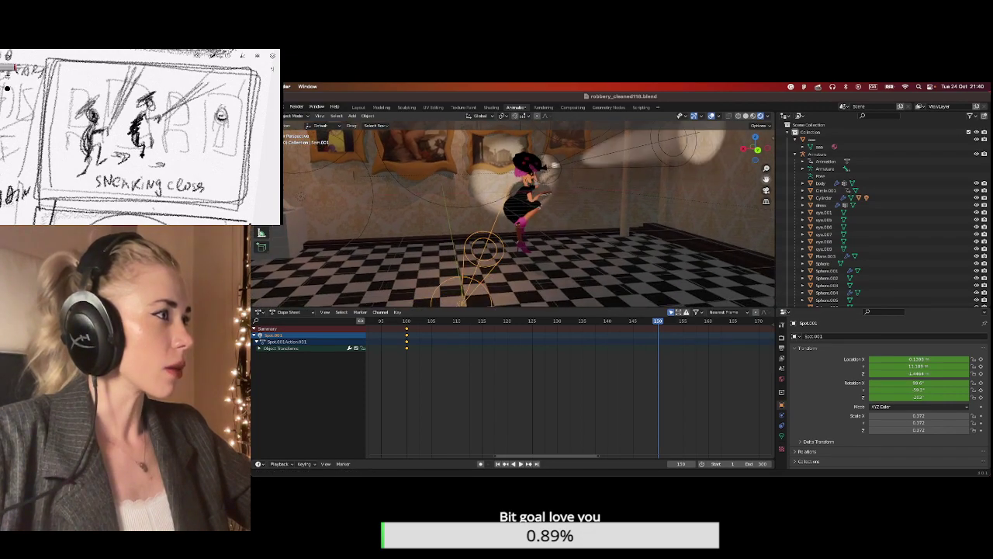
pyautogui.moveTo(470, 281); pyautogui.dragTo(524, 190)
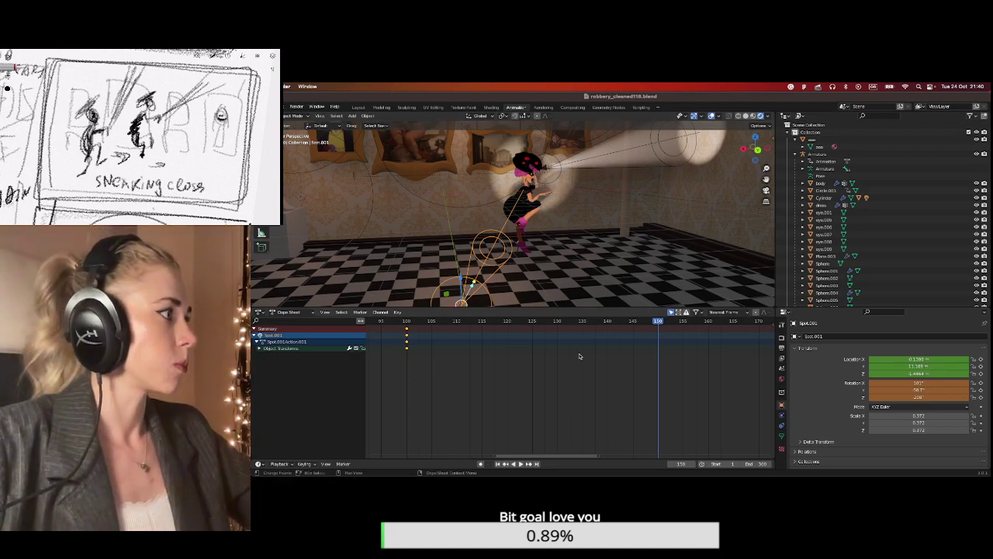
pyautogui.click(981, 359)
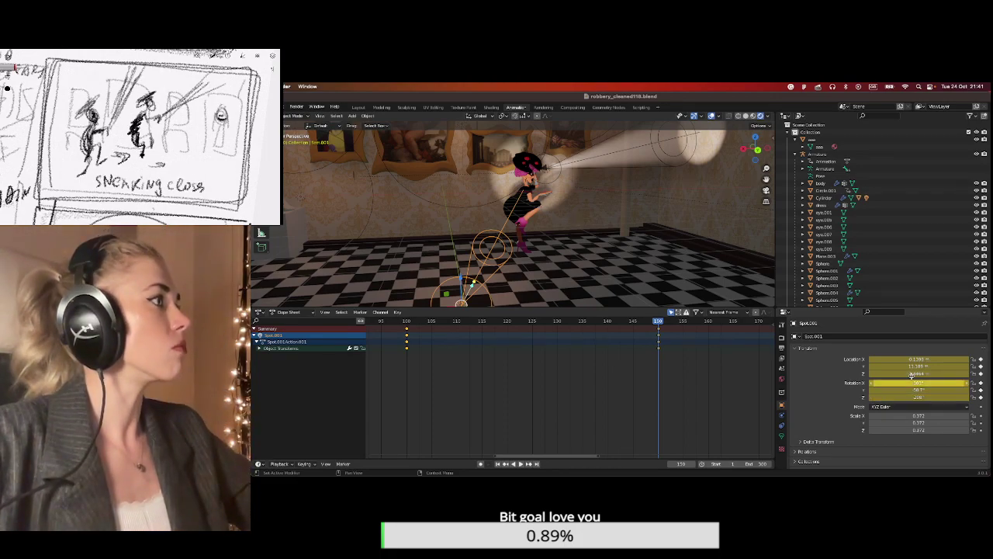
pyautogui.moveTo(475, 281); pyautogui.dragTo(524, 208)
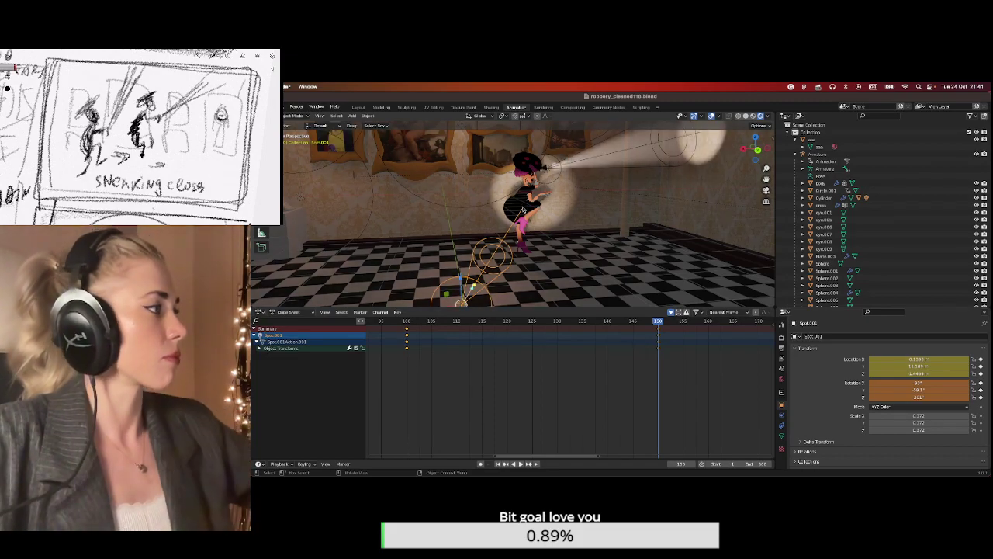
pyautogui.moveTo(582, 456); pyautogui.dragTo(628, 461)
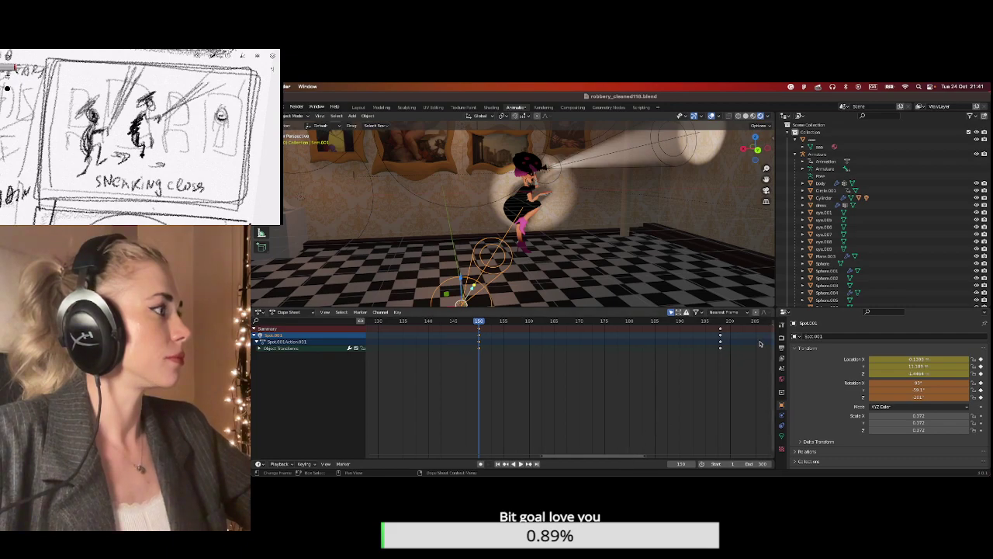
# Scrub between frames 198 and 181 and view the scene through the camera.
pyautogui.click(721, 322)
pyautogui.moveTo(721, 325); pyautogui.dragTo(718, 326)
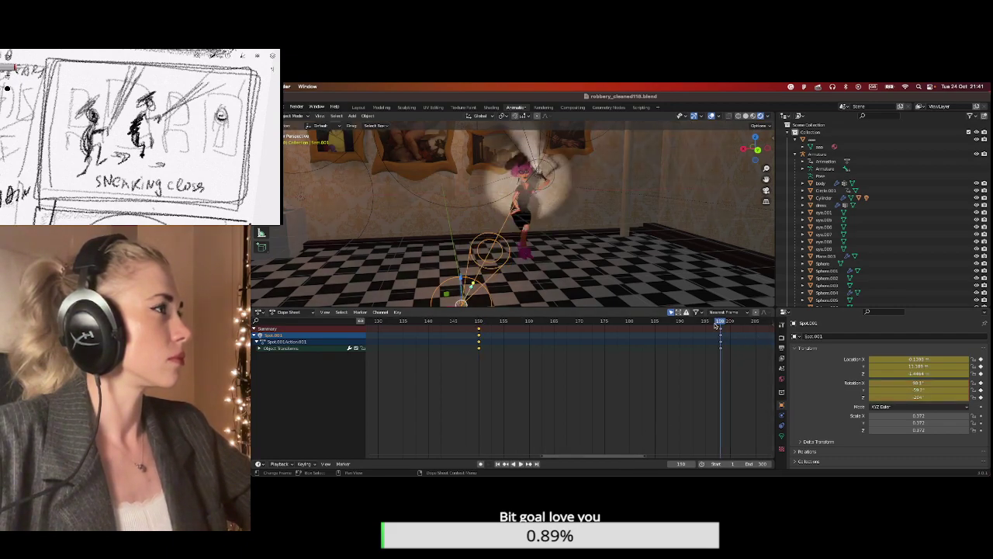
pyautogui.click(635, 323)
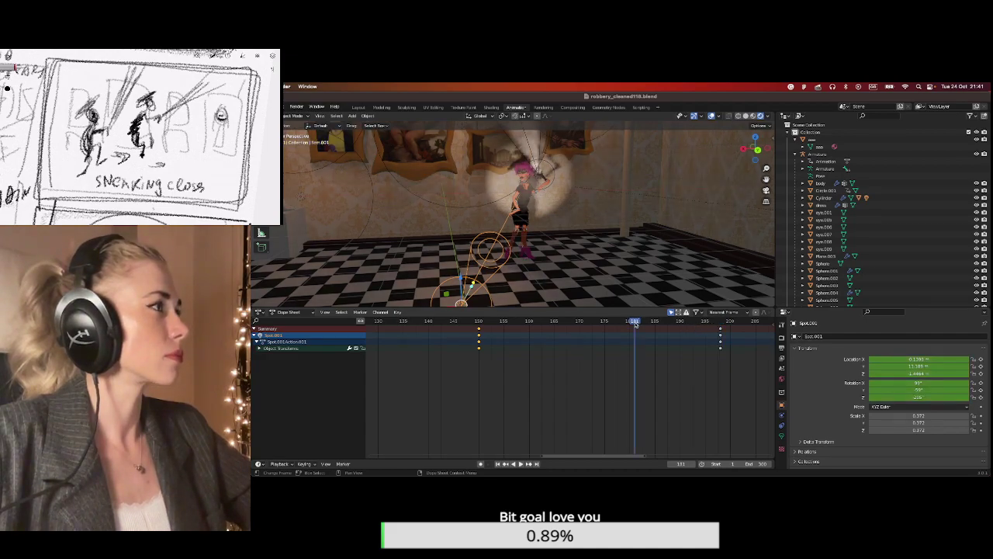
pyautogui.scroll(-3, 526, 402)
pyautogui.scroll(-4, 526, 402)
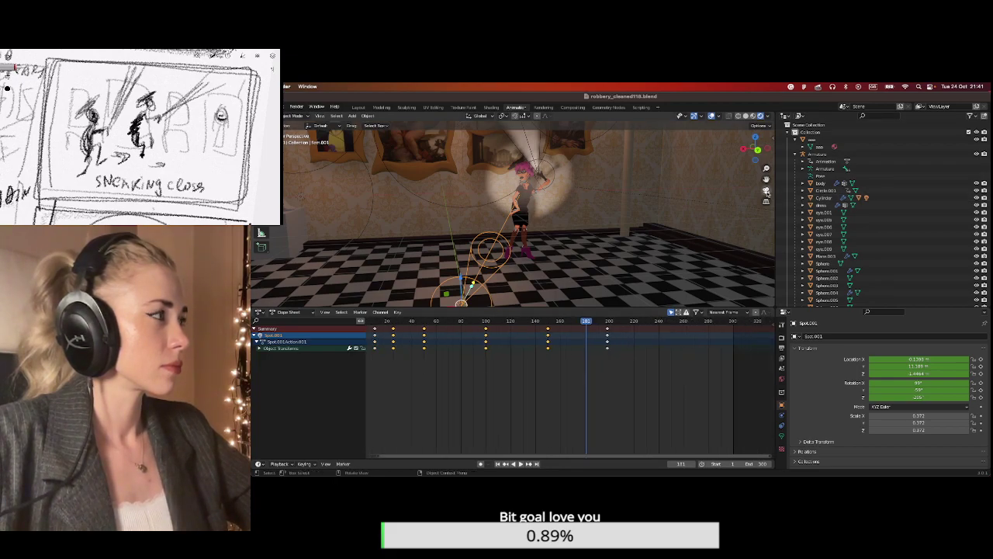
pyautogui.press('KP_0')
pyautogui.scroll(-3, 488, 418)
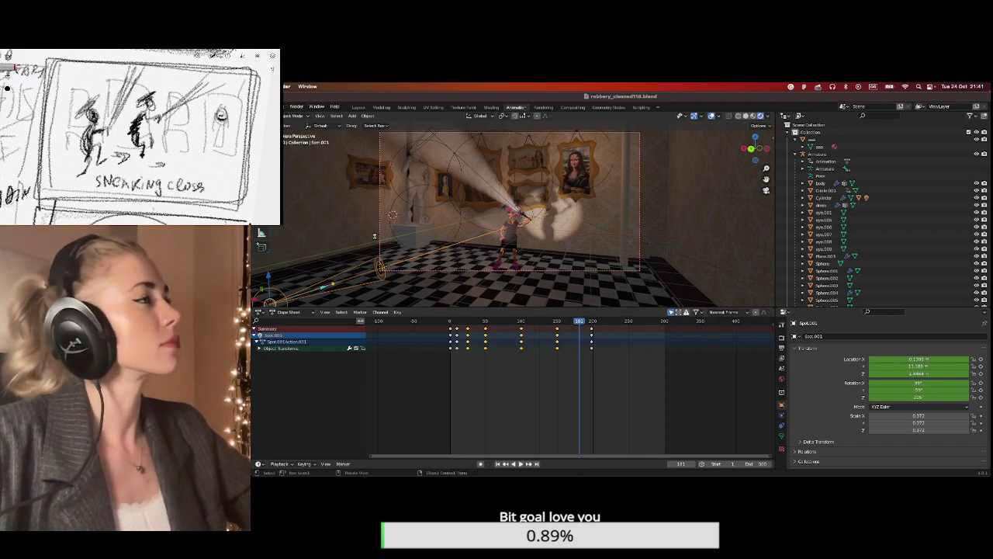
# Save the blend file, frame the character closer, and start playback from the beginning.
pyautogui.hotkey('ctrl', 's')
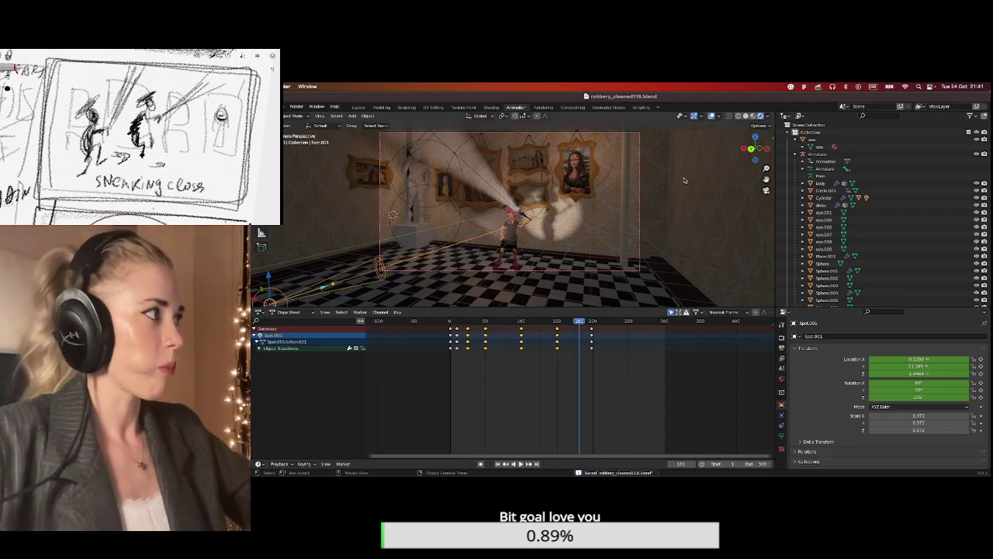
pyautogui.moveTo(766, 168); pyautogui.dragTo(479, 265)
pyautogui.scroll(3, 480, 265)
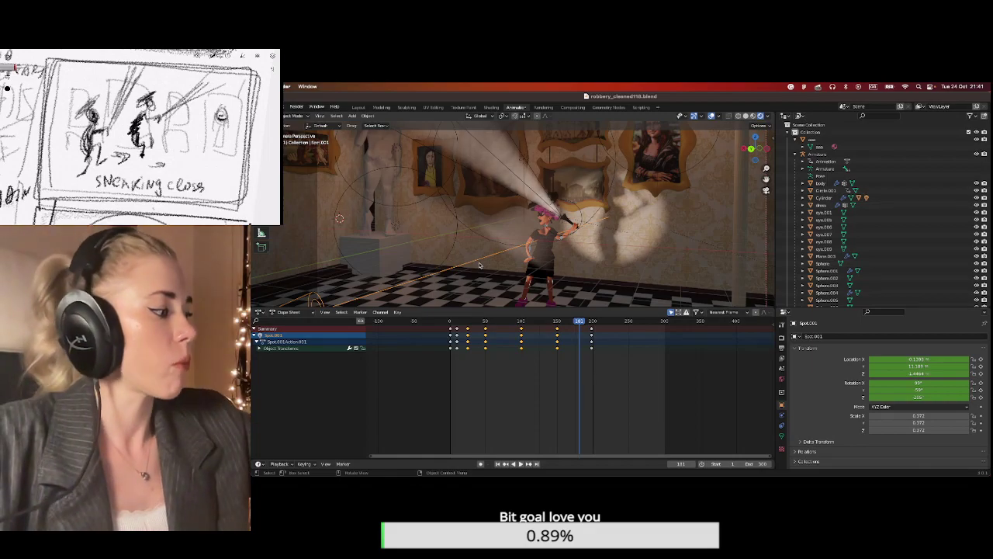
pyautogui.click(450, 323)
pyautogui.press('space')
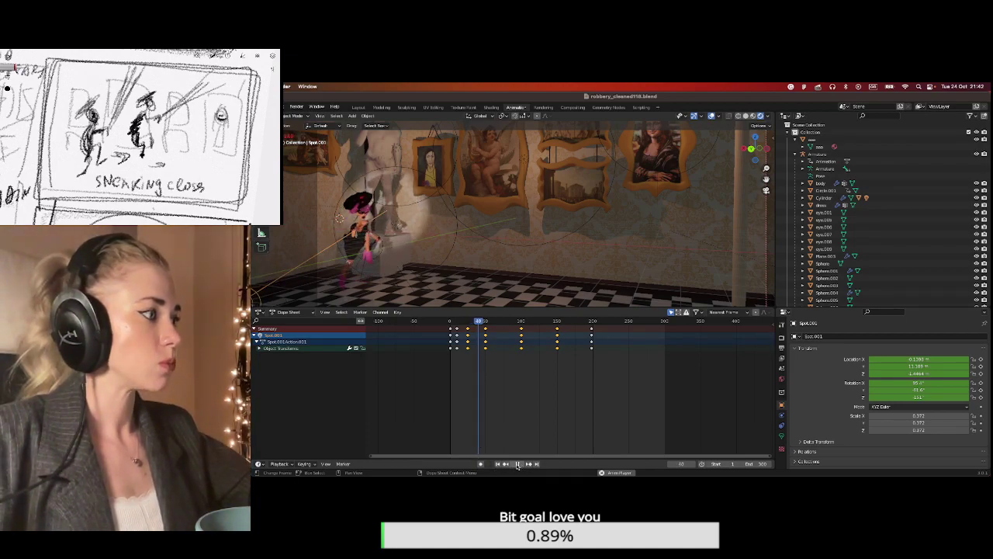
# Pause playback at frame 40, jump back to frame 12, and resume playing.
pyautogui.click(517, 464)
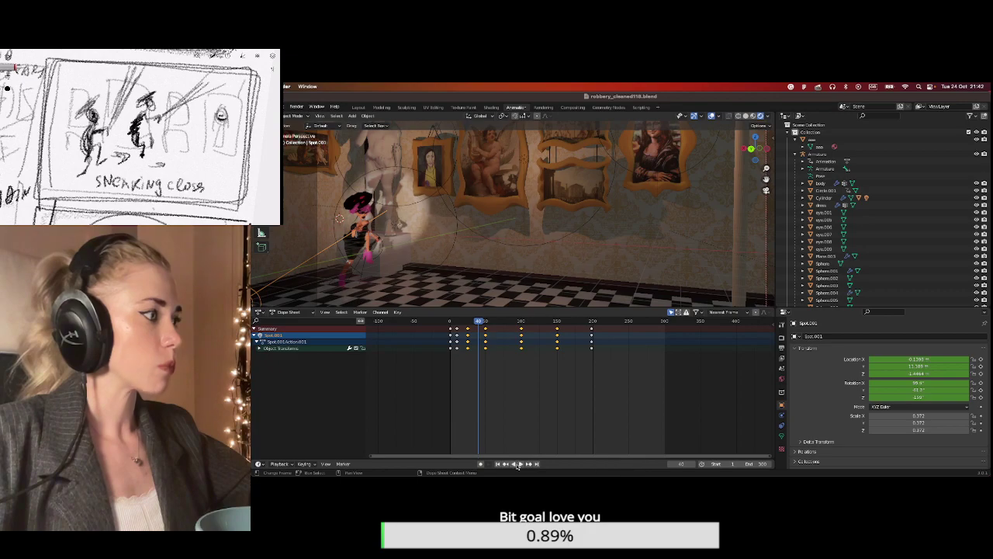
pyautogui.click(464, 322)
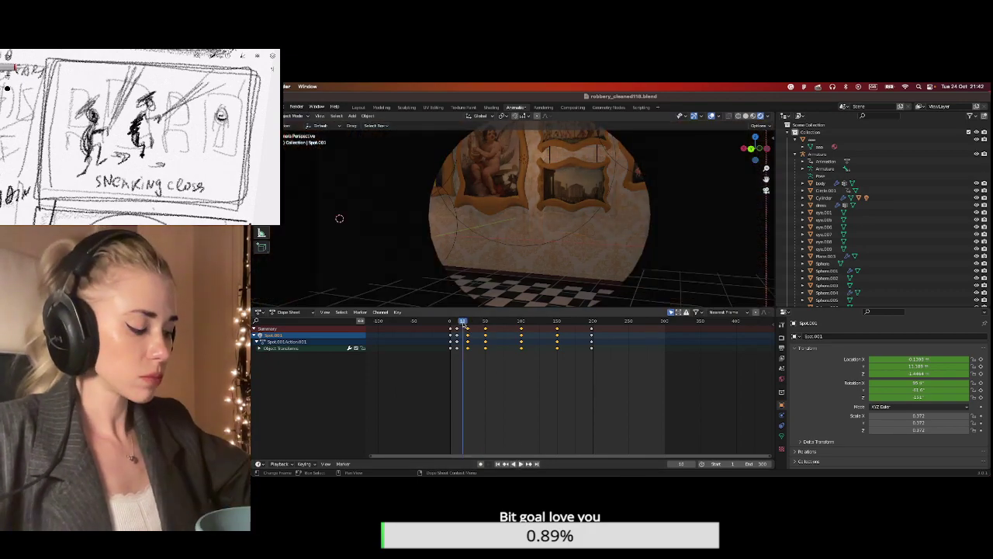
pyautogui.click(520, 464)
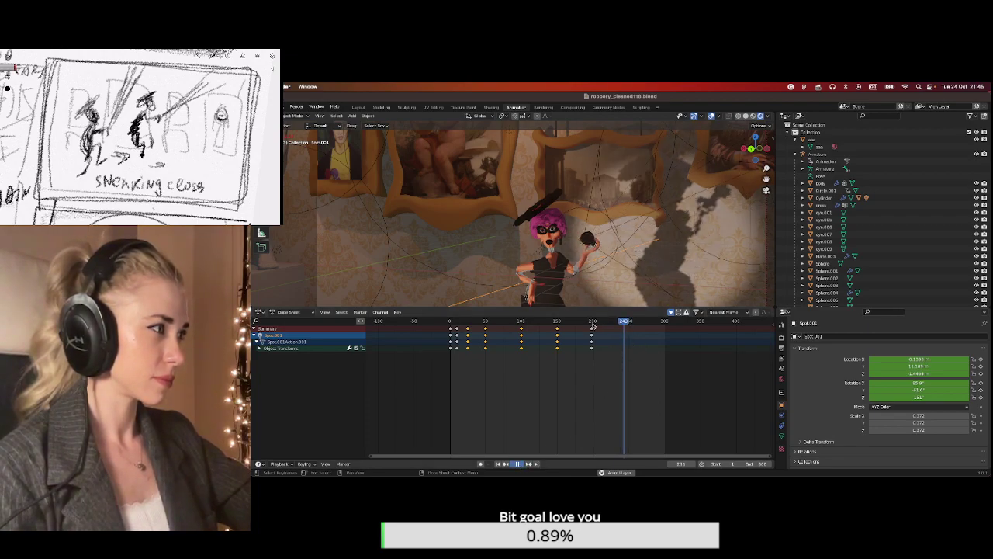
# Stop playback, then select the character's Armature to show its keyframes in the Dope Sheet.
pyautogui.click(518, 464)
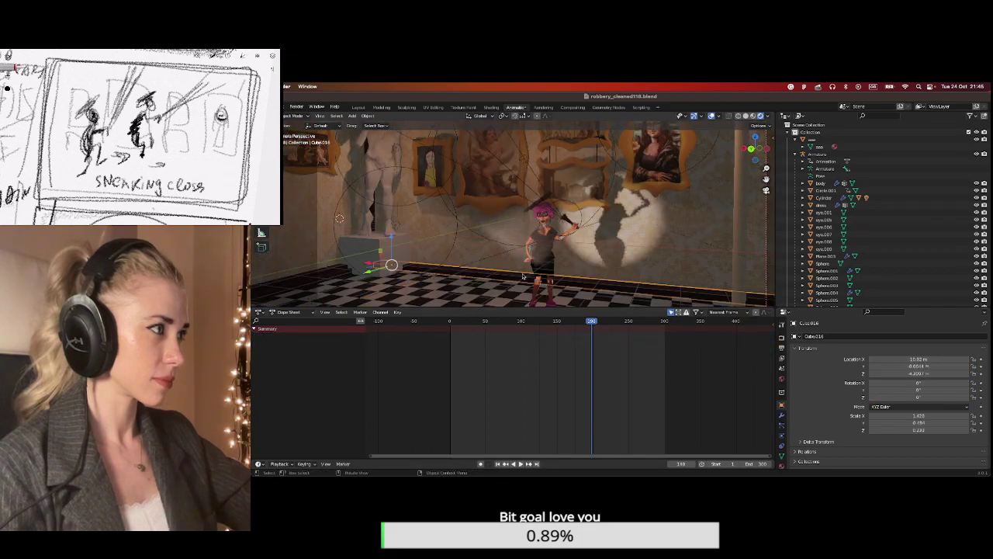
pyautogui.click(531, 250)
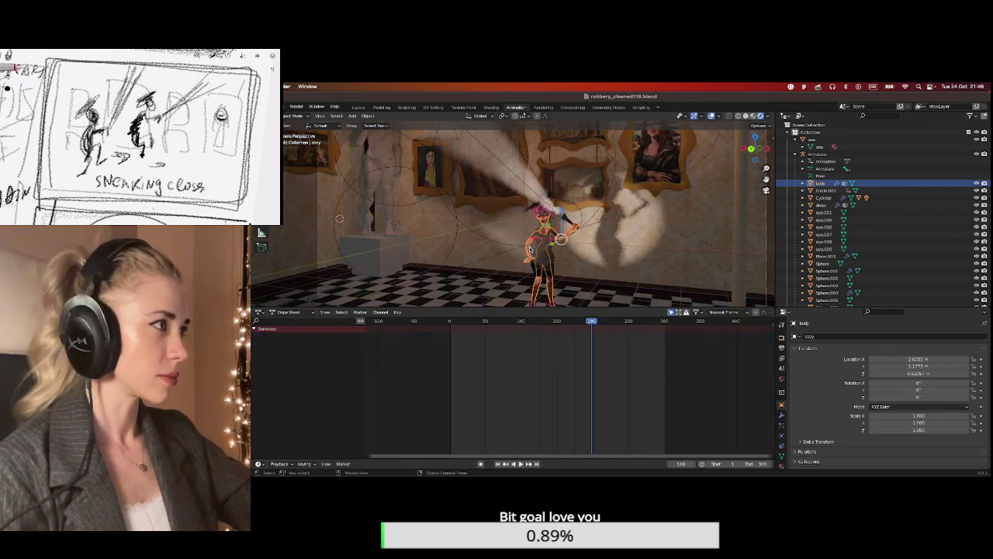
pyautogui.click(825, 169)
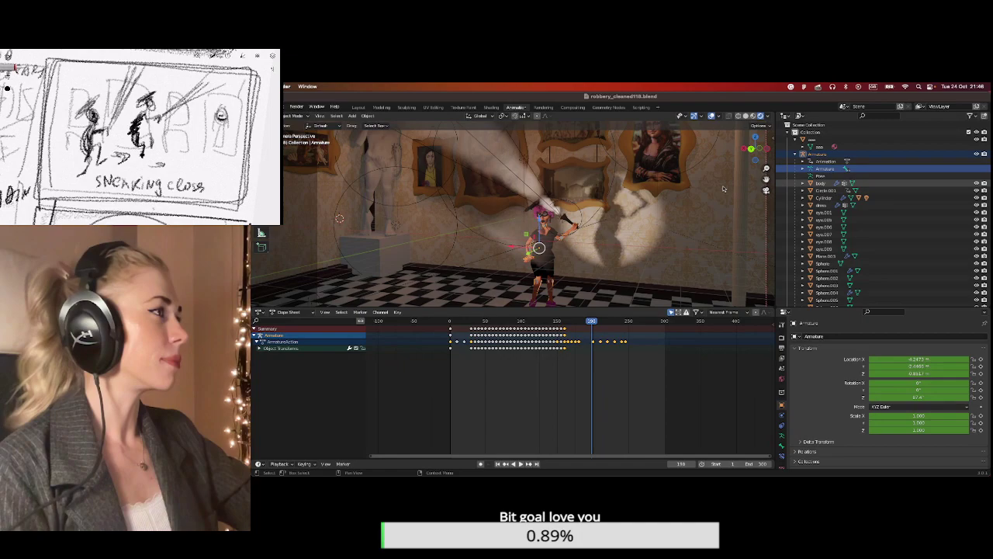
pyautogui.scroll(4, 587, 379)
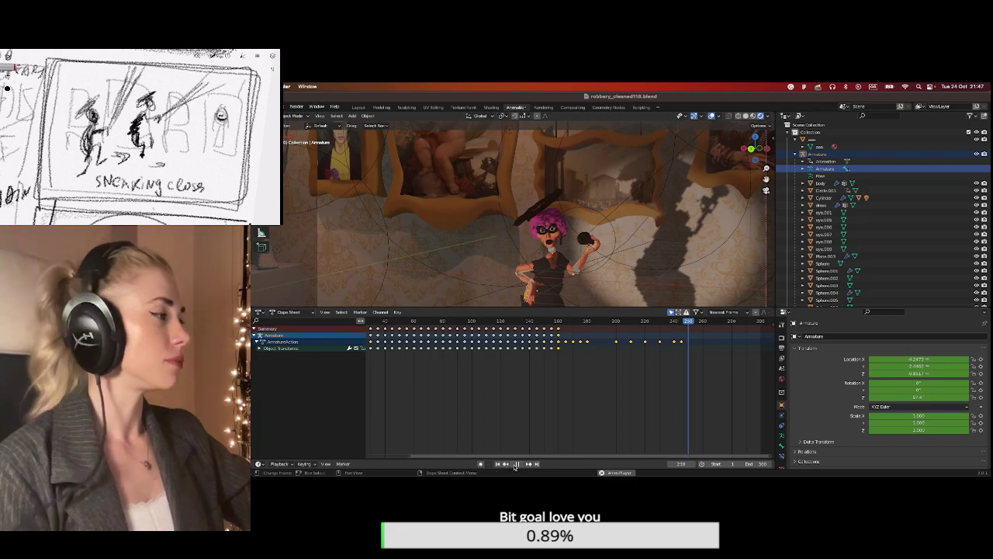
# Replay the motion past frame 240, save the blend file, and enlarge the 3D view.
pyautogui.click(515, 464)
pyautogui.click(515, 464)
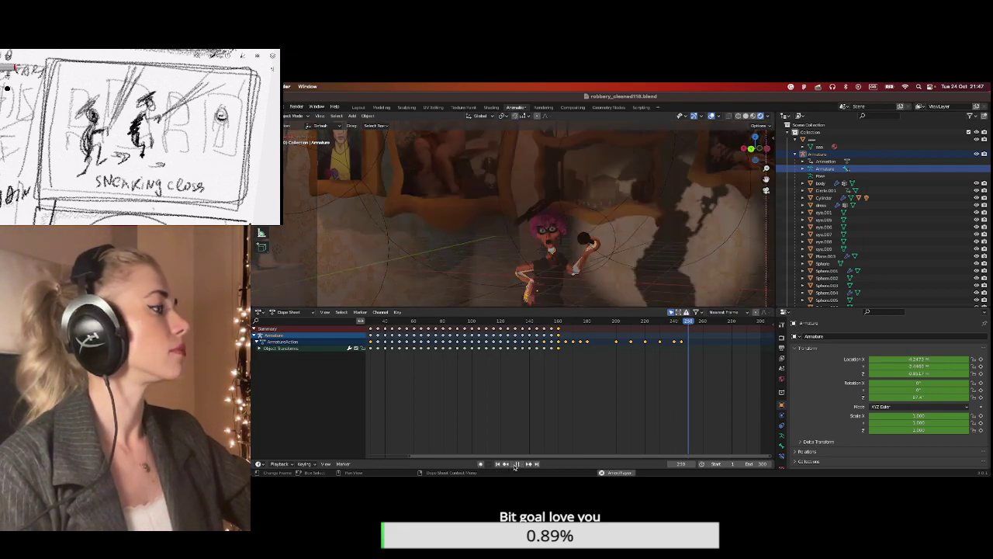
pyautogui.click(515, 464)
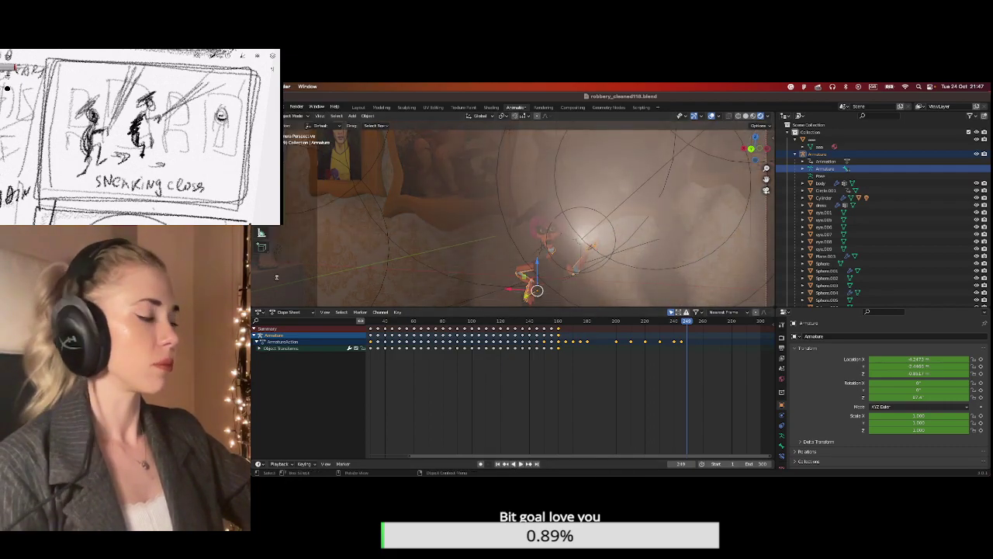
pyautogui.press('super+s')
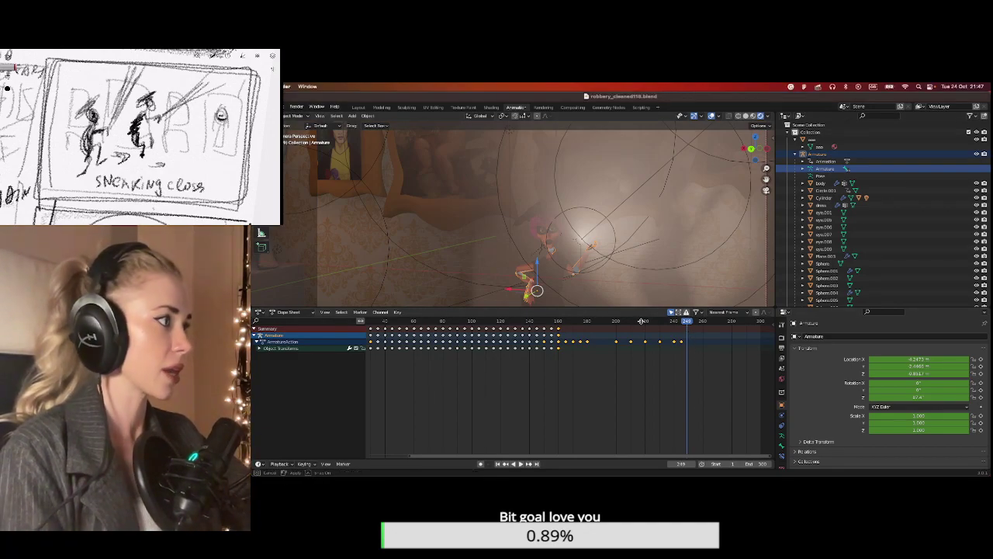
pyautogui.moveTo(640, 307); pyautogui.dragTo(641, 321)
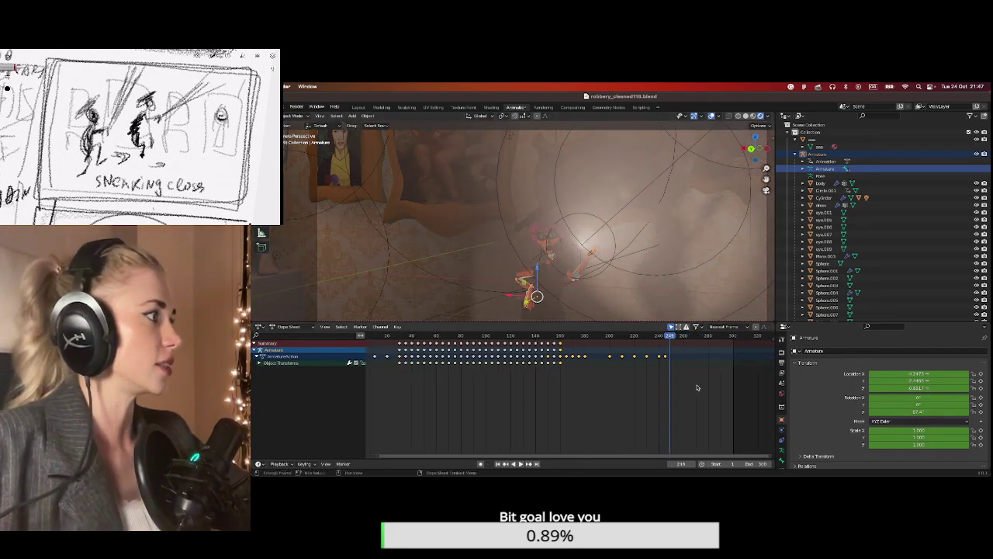
pyautogui.scroll(-1, 680, 345)
pyautogui.press('space')
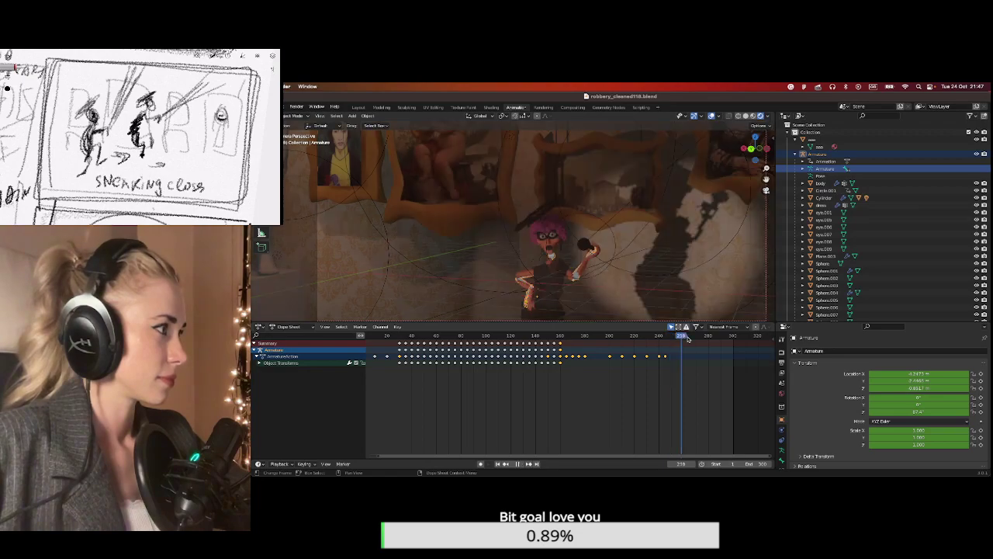
pyautogui.press('space')
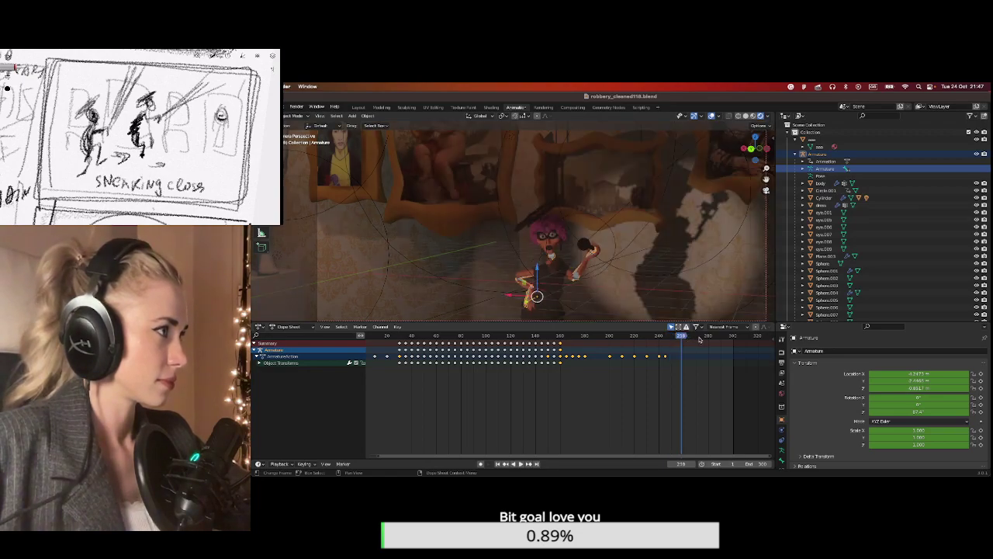
pyautogui.click(698, 336)
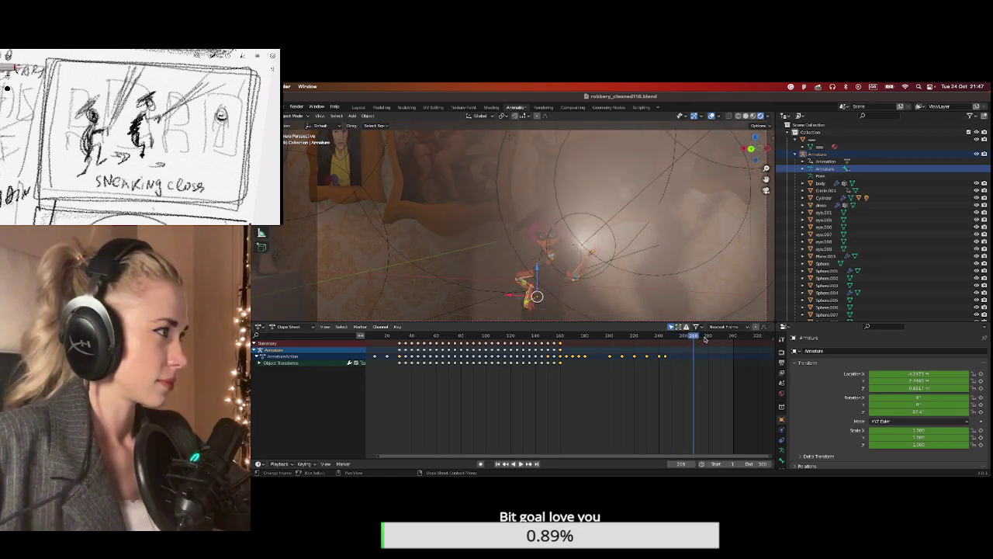
pyautogui.click(706, 336)
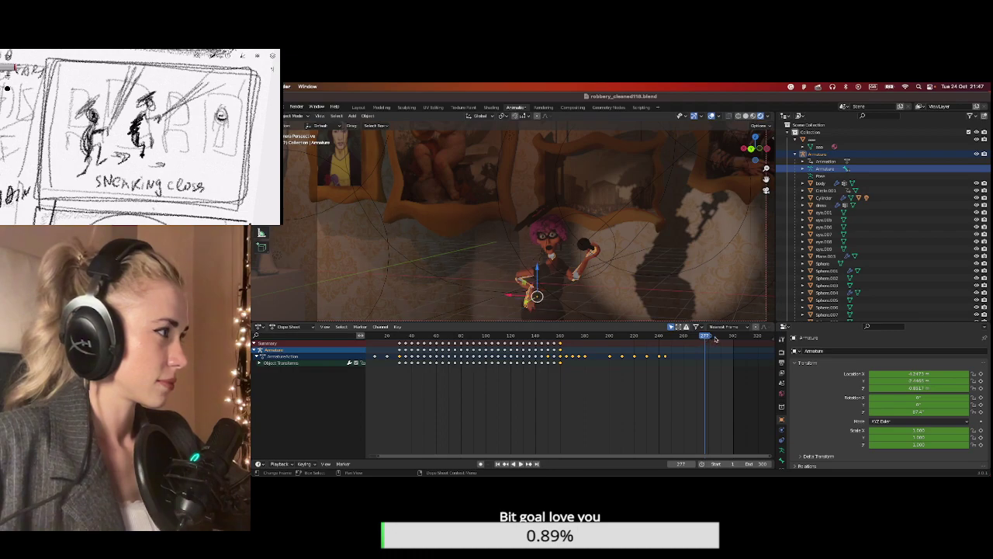
pyautogui.click(715, 338)
pyautogui.press('space')
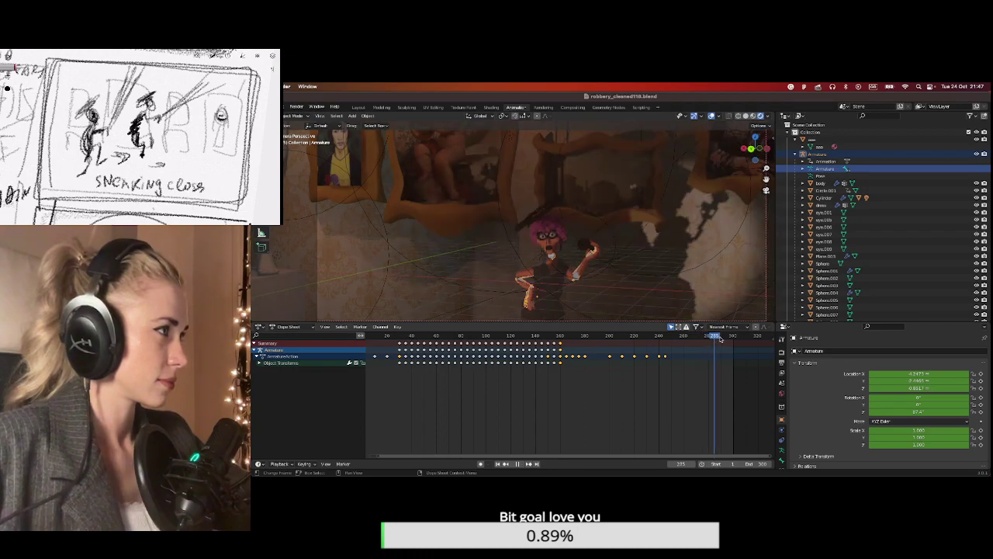
pyautogui.press('space')
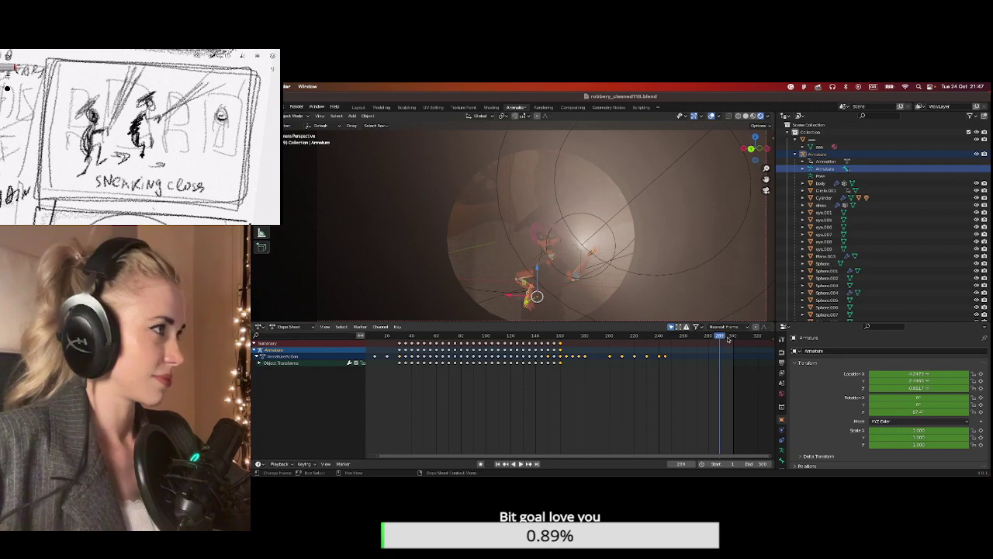
pyautogui.click(727, 337)
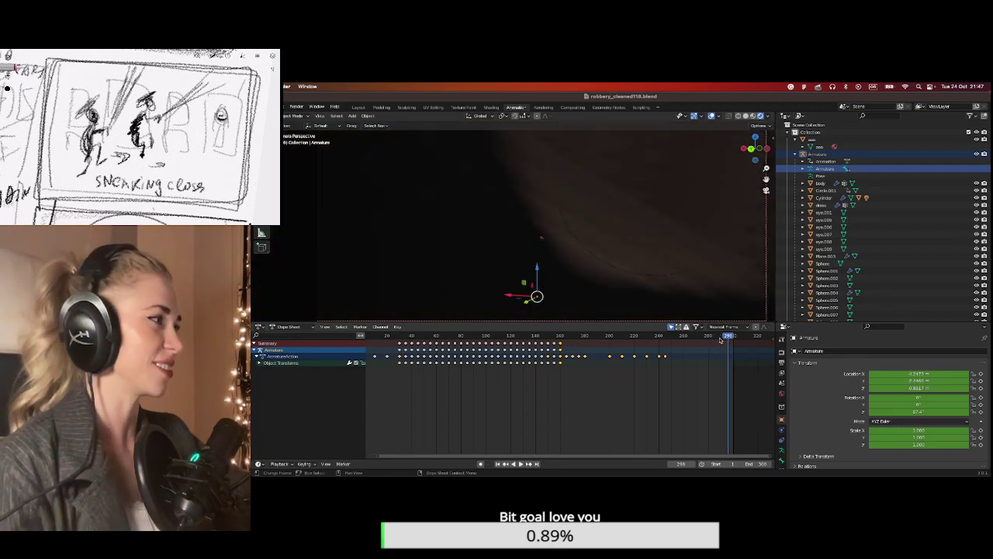
pyautogui.click(720, 337)
pyautogui.press('space')
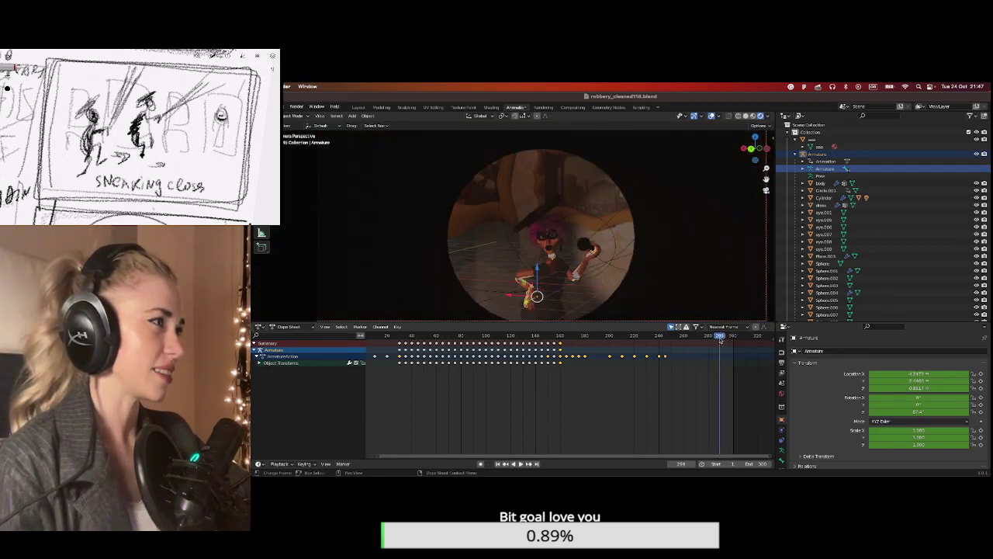
pyautogui.press('space')
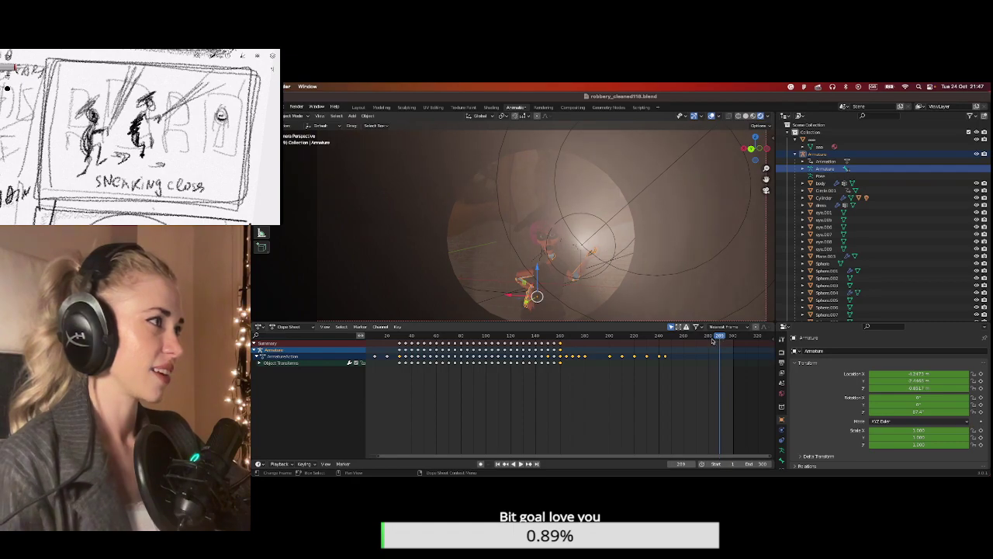
pyautogui.click(711, 337)
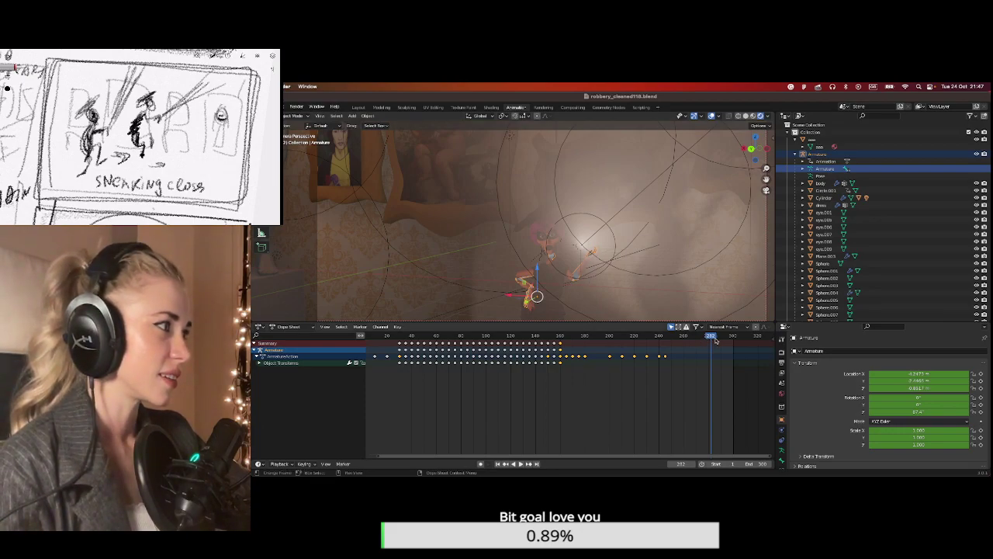
pyautogui.press('space')
pyautogui.press('space')
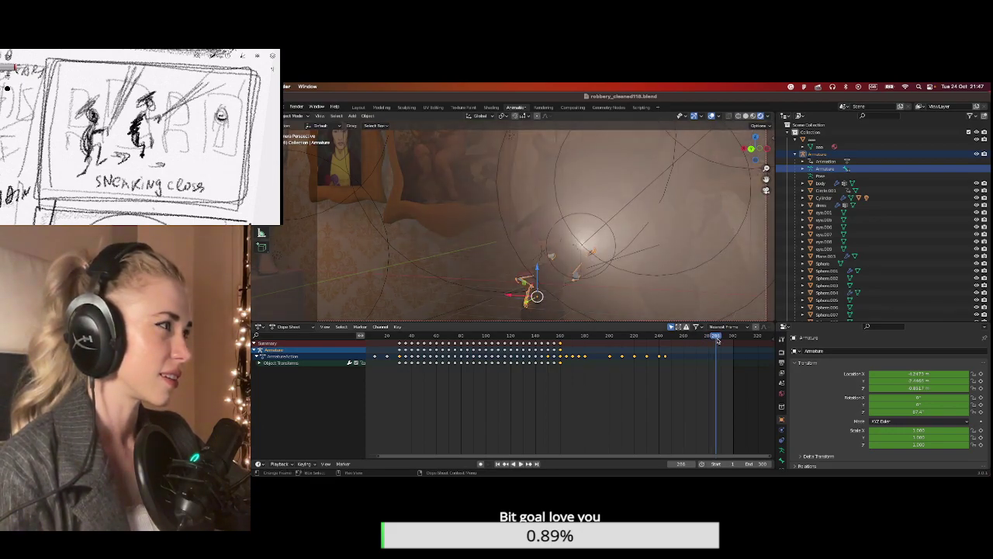
pyautogui.press('Right')
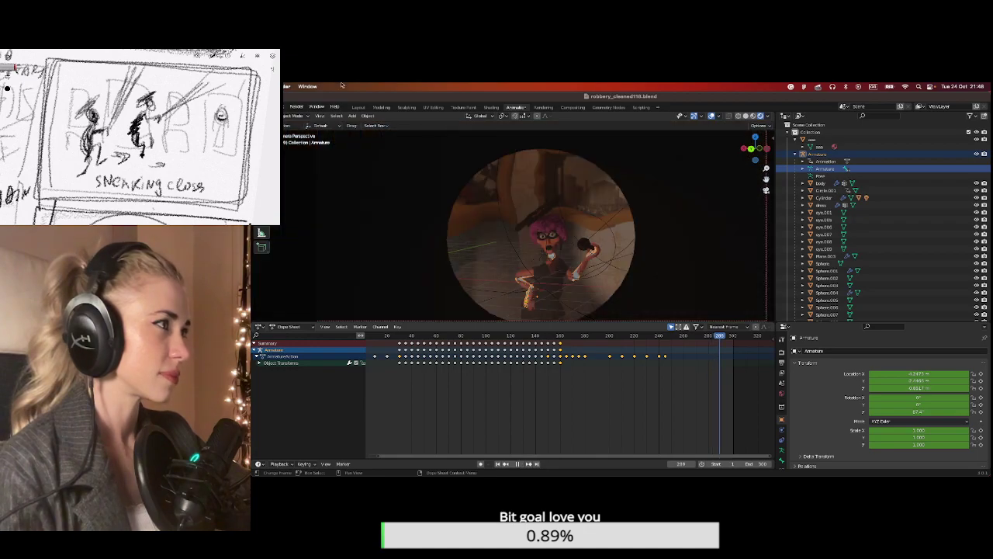
pyautogui.click(296, 106)
pyautogui.click(304, 115)
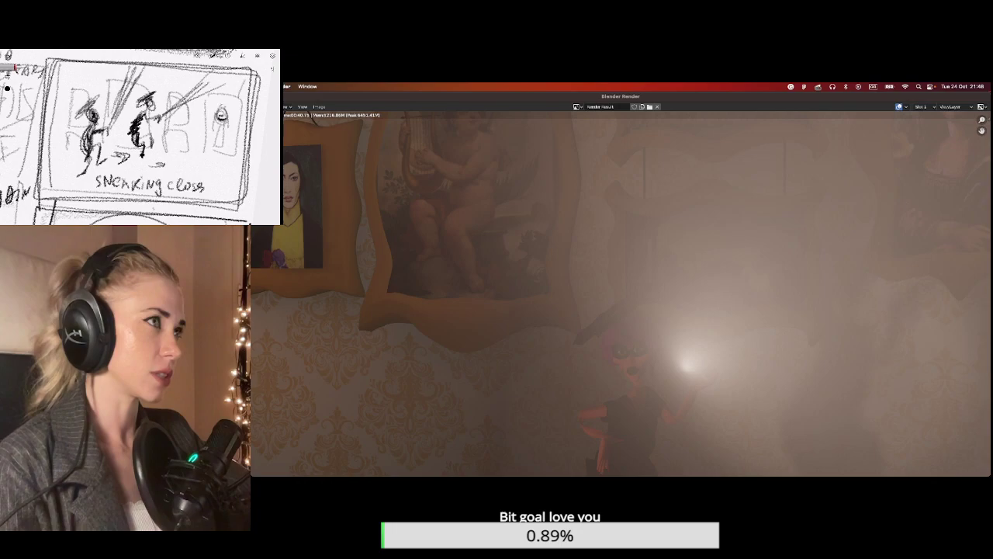
pyautogui.press('Escape')
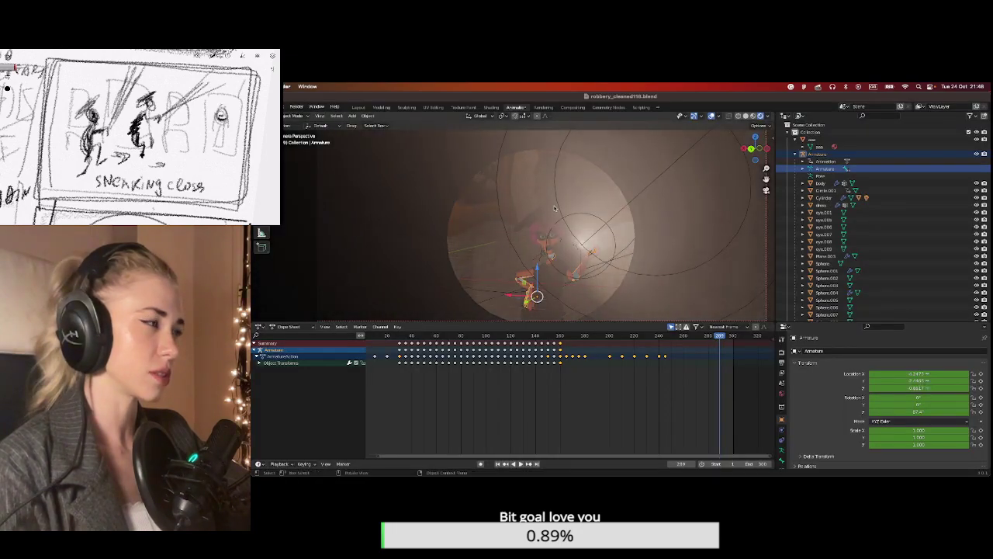
# Zoom the Dope Sheet and preview playback, stopping back at frame 289.
pyautogui.scroll(3, 610, 455)
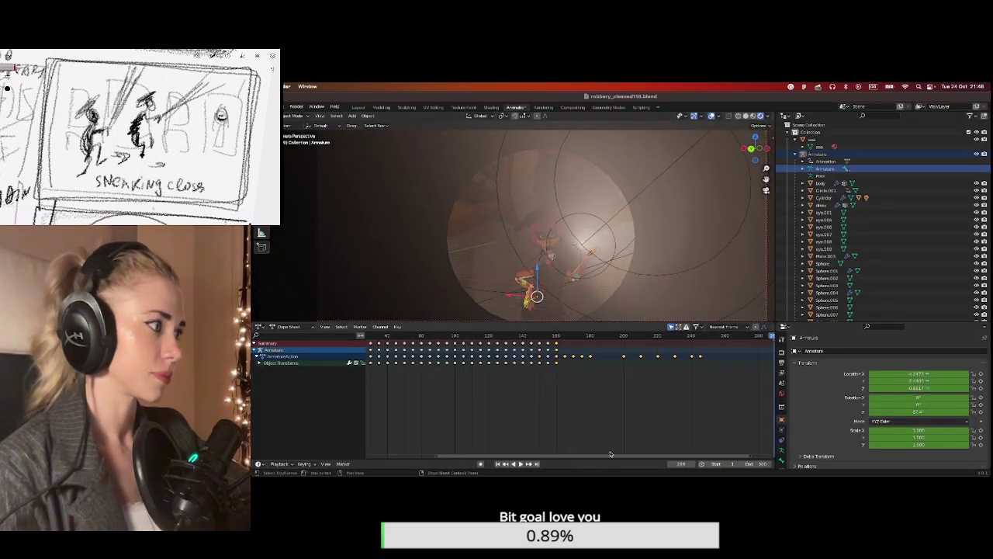
pyautogui.keyDown('ctrl'); pyautogui.scroll(-3, 605, 457); pyautogui.keyUp('ctrl')
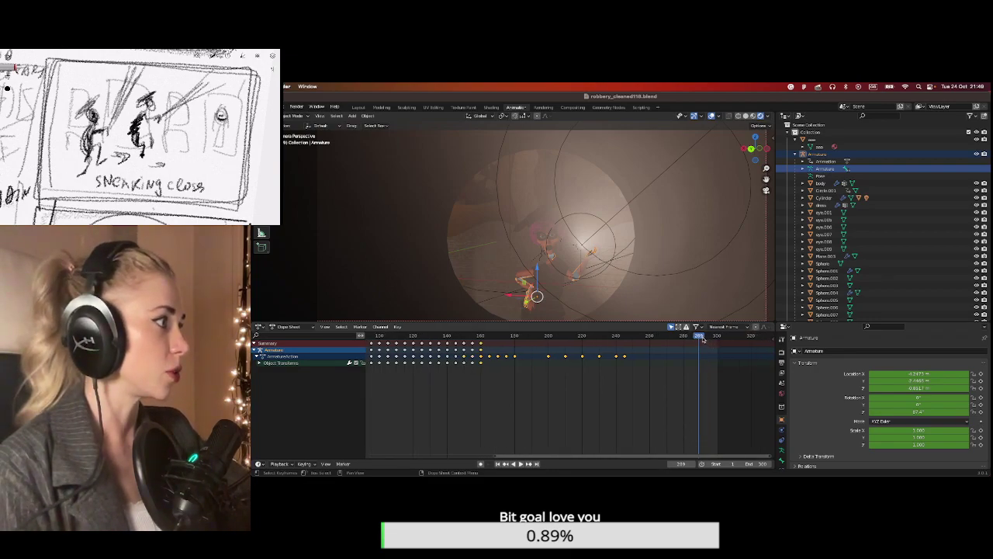
pyautogui.press('space')
pyautogui.press('Escape')
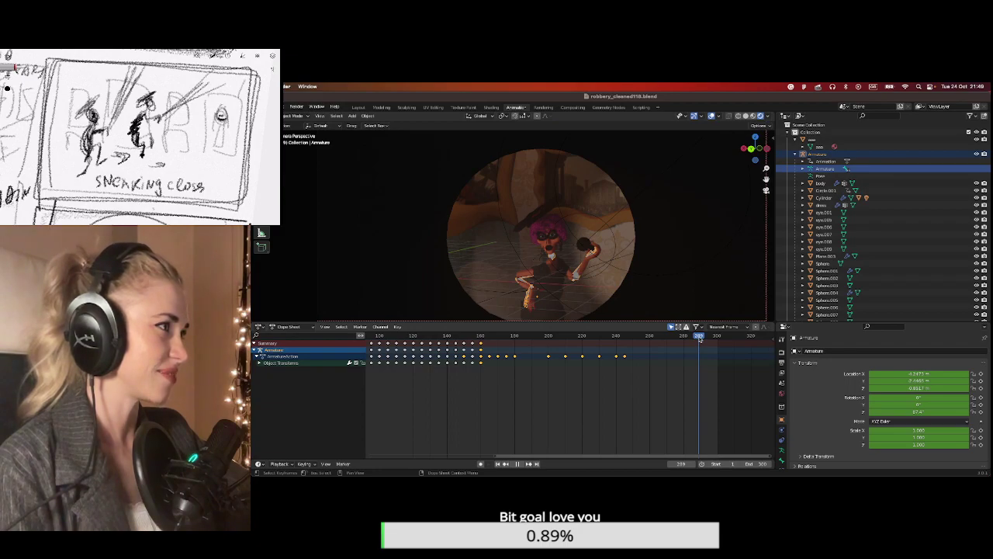
pyautogui.press('Escape')
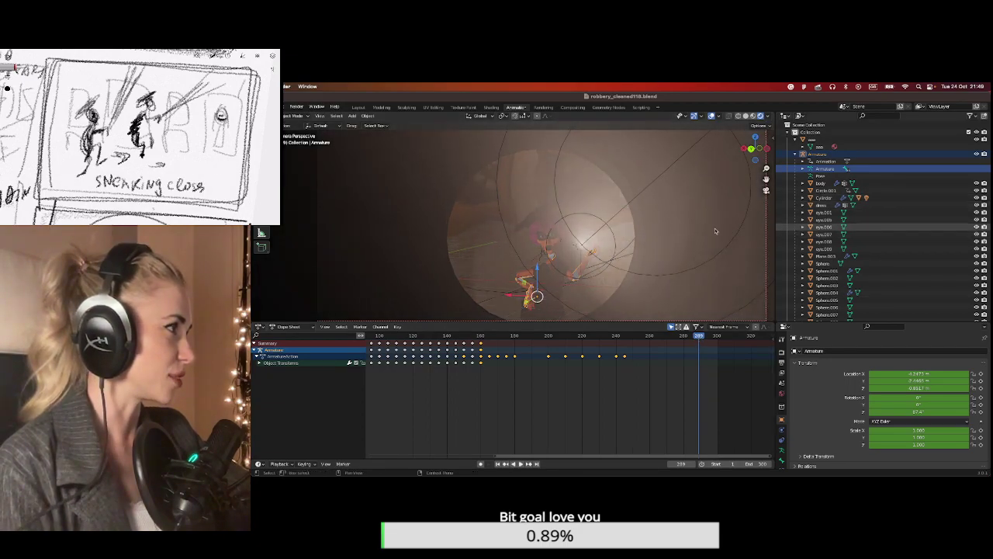
# Select the spotlight Cone and Spot light, then start File > Save As.
pyautogui.click(589, 252)
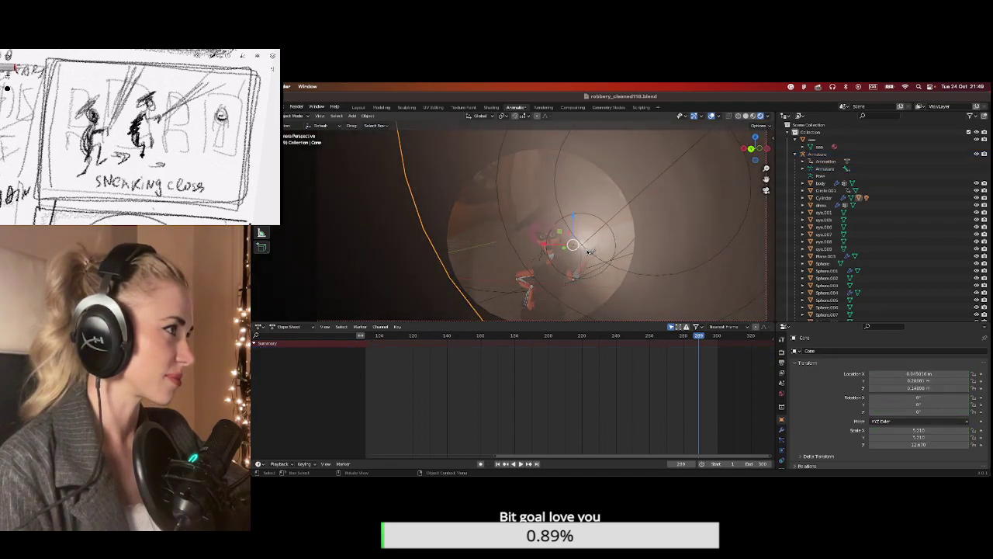
pyautogui.click(589, 249)
pyautogui.click(588, 249)
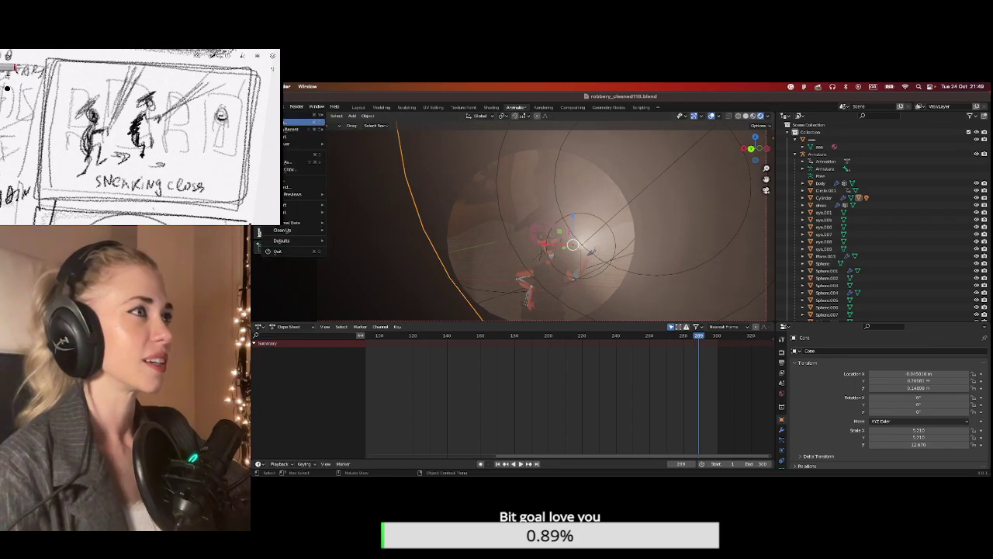
pyautogui.click(302, 162)
# Save the project under the new name robbery_cleaned119.blend.
pyautogui.click(603, 471)
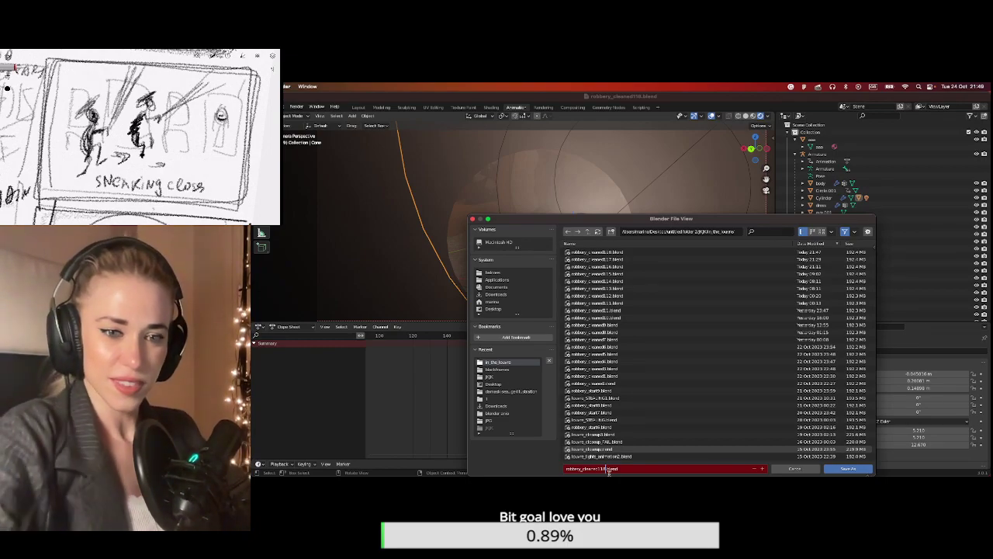
pyautogui.click(609, 470)
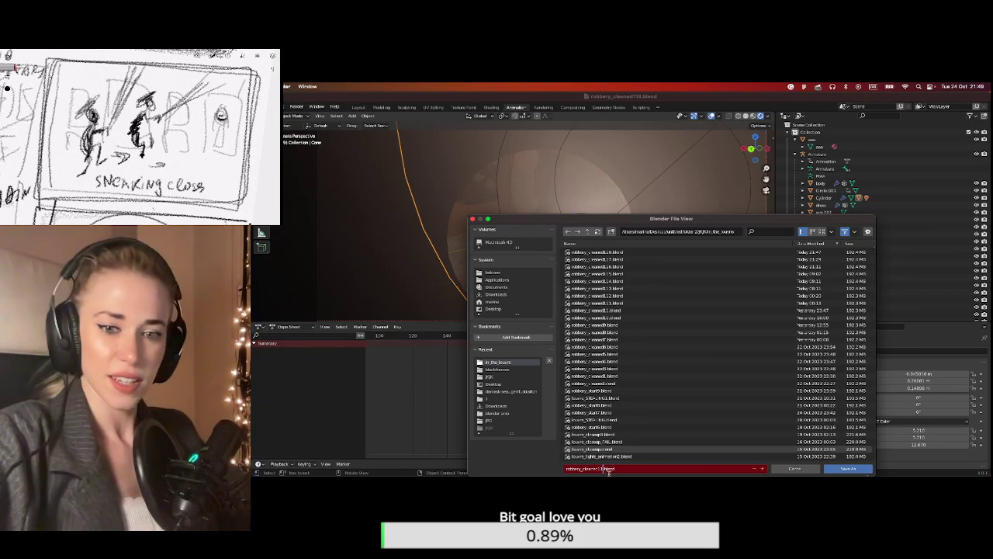
pyautogui.click(855, 469)
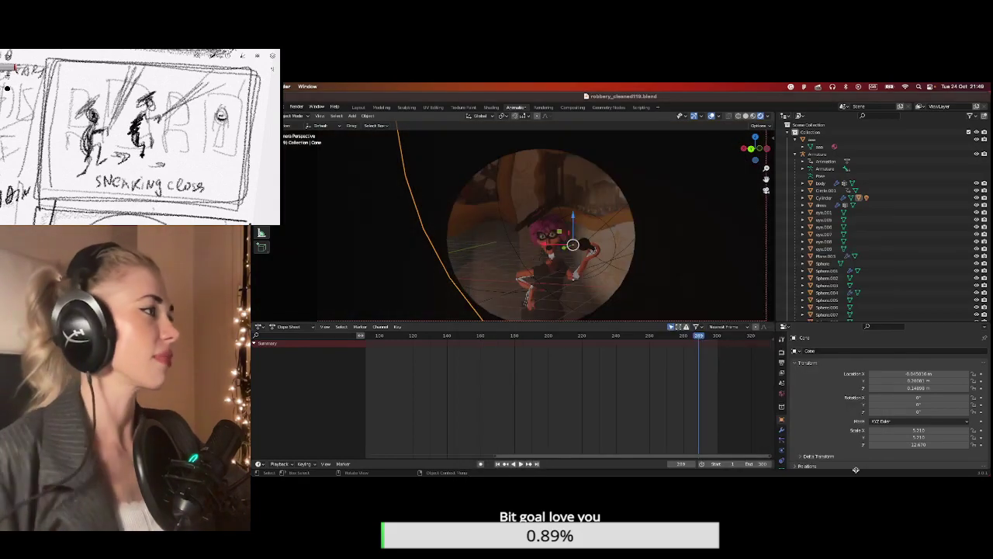
# Select Cylinder.002, switch to fog-free textured shading, and reselect the spotlight Cone.
pyautogui.scroll(-10, 832, 266)
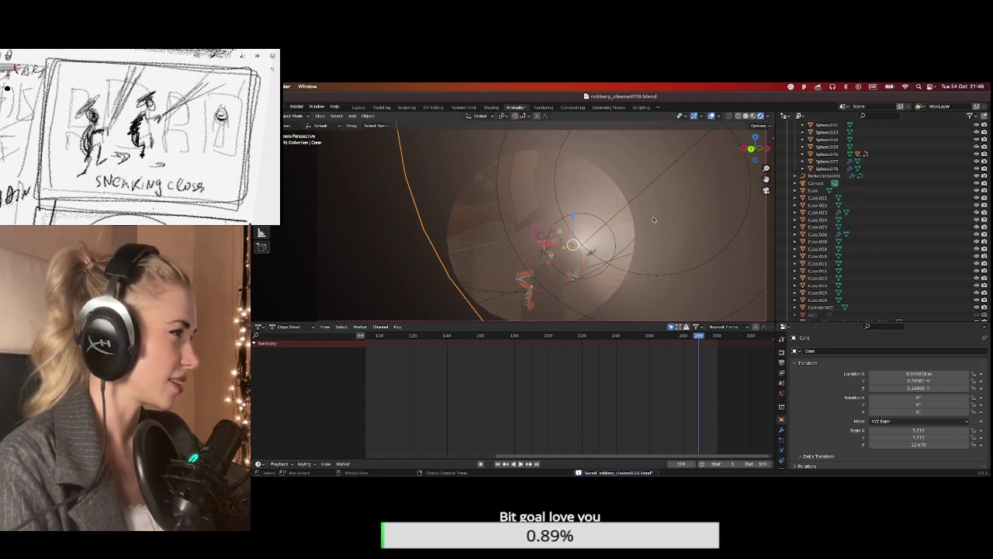
pyautogui.scroll(-3, 893, 248)
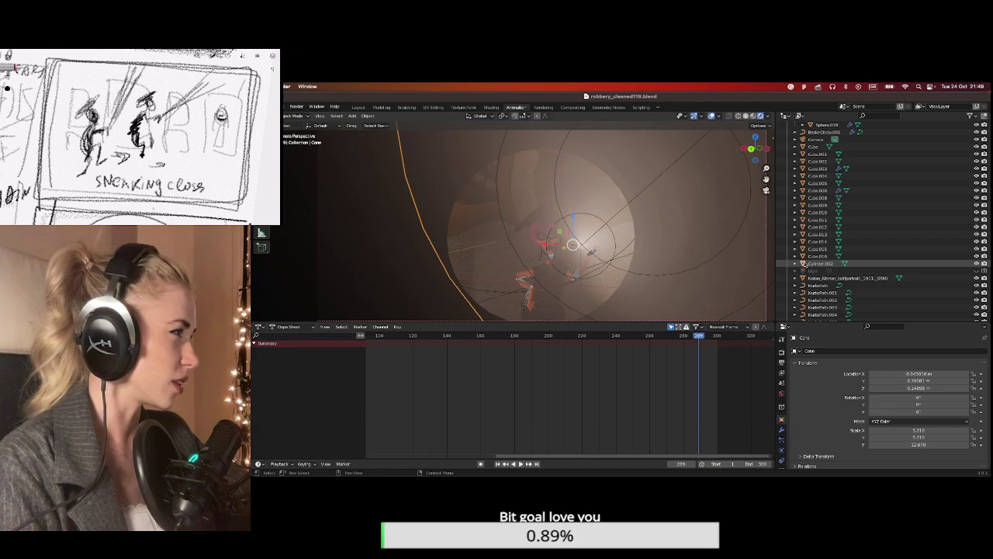
pyautogui.click(804, 263)
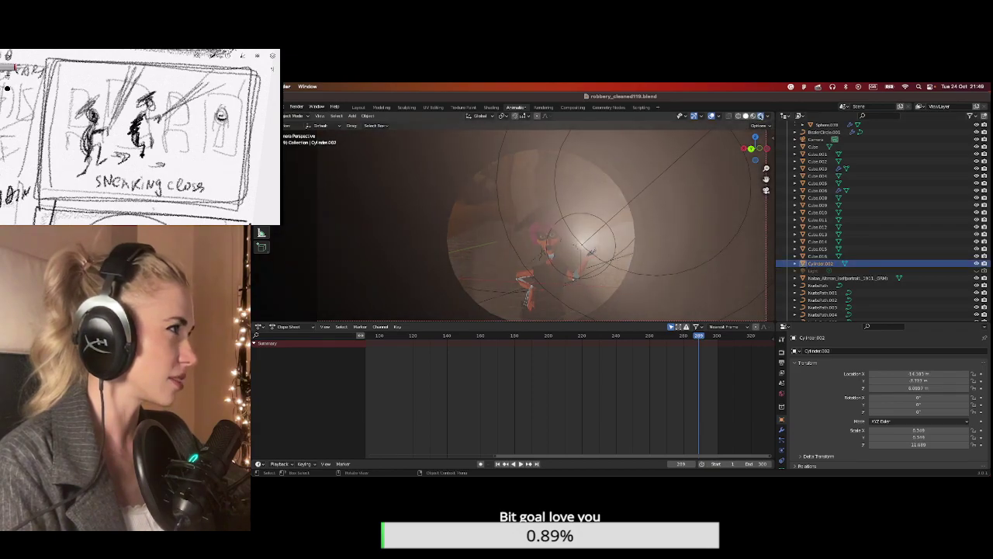
pyautogui.click(753, 117)
pyautogui.click(590, 248)
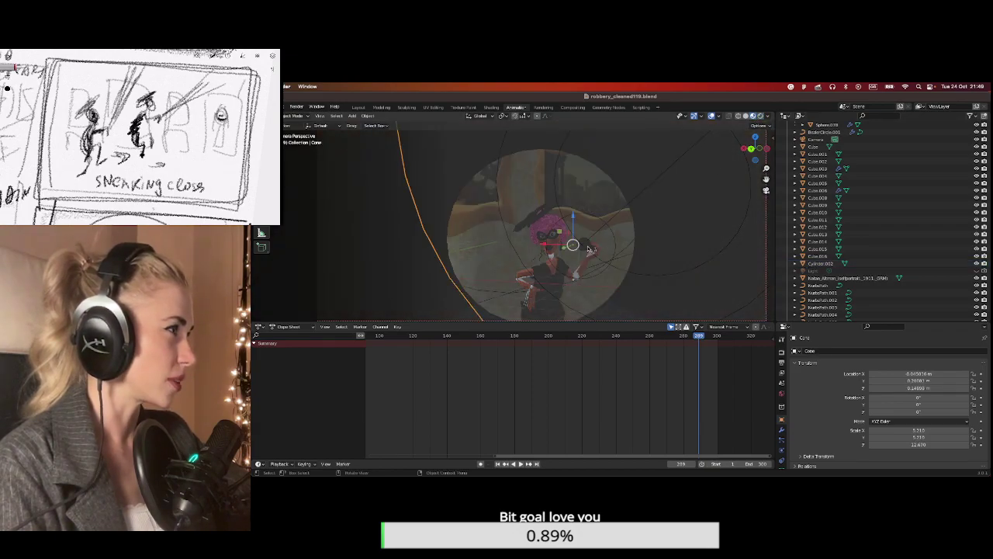
# Orbit out of camera view, zoom in on the spotlight cone, and select the Cylinder near the hand.
pyautogui.moveTo(590, 249); pyautogui.dragTo(547, 237, button='middle')
pyautogui.scroll(-5, 863, 253)
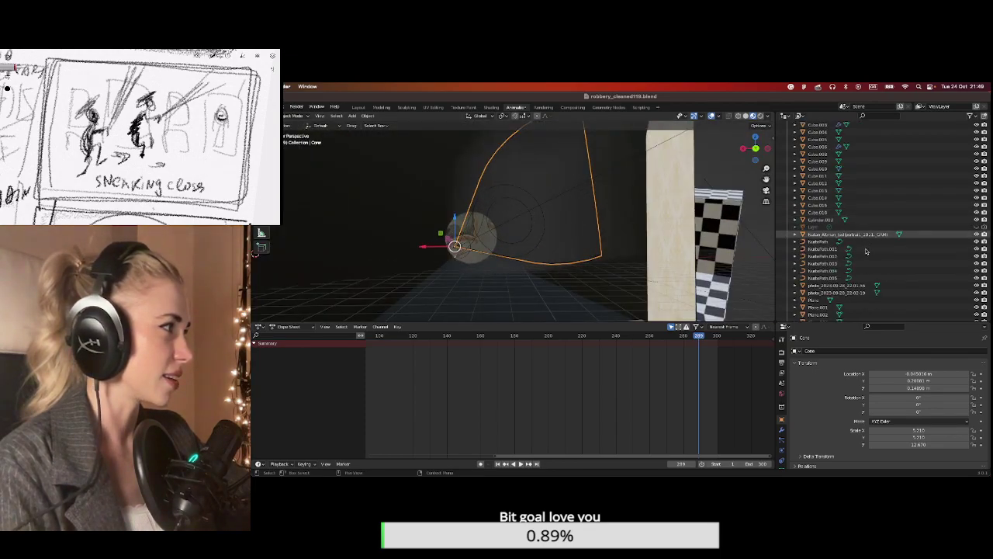
pyautogui.scroll(-5, 864, 253)
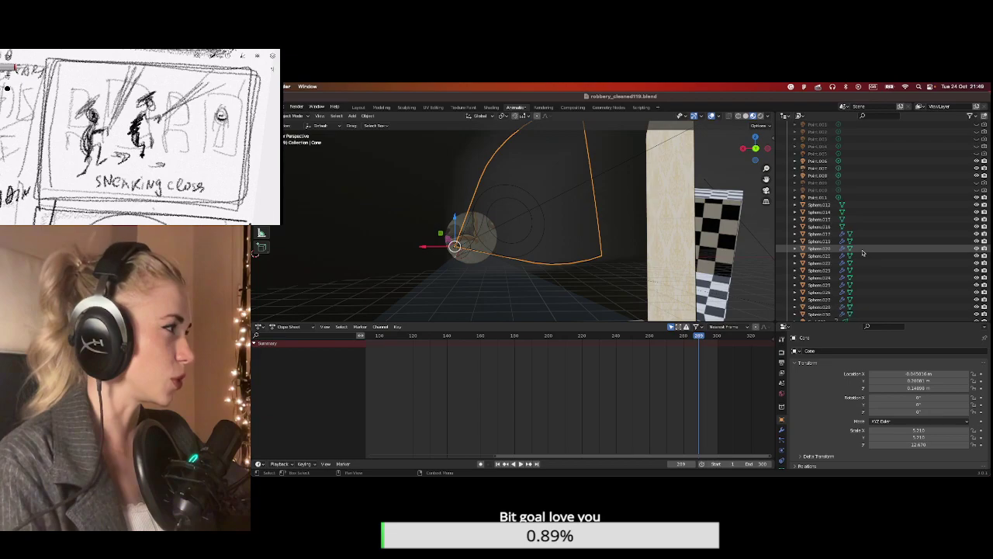
pyautogui.scroll(-10, 862, 253)
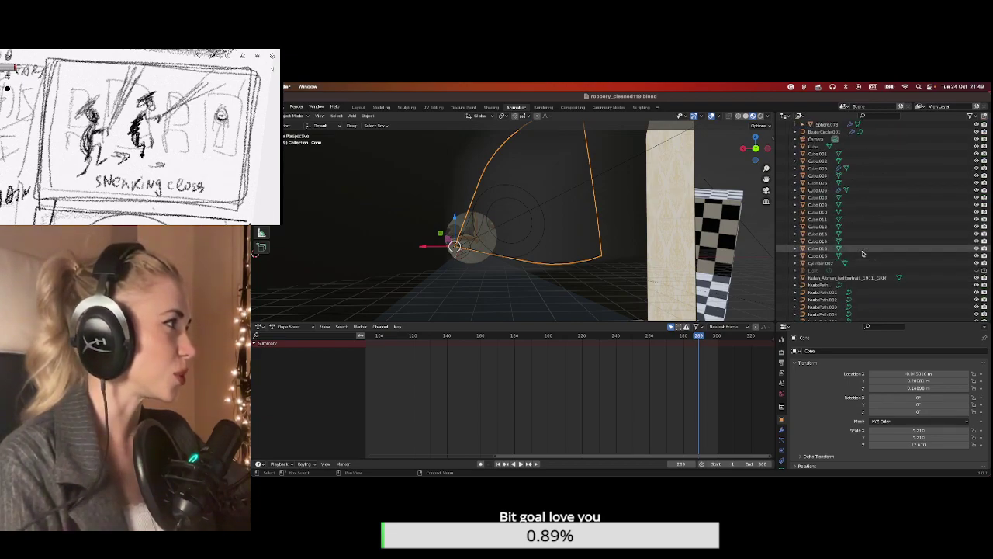
pyautogui.scroll(15, 862, 253)
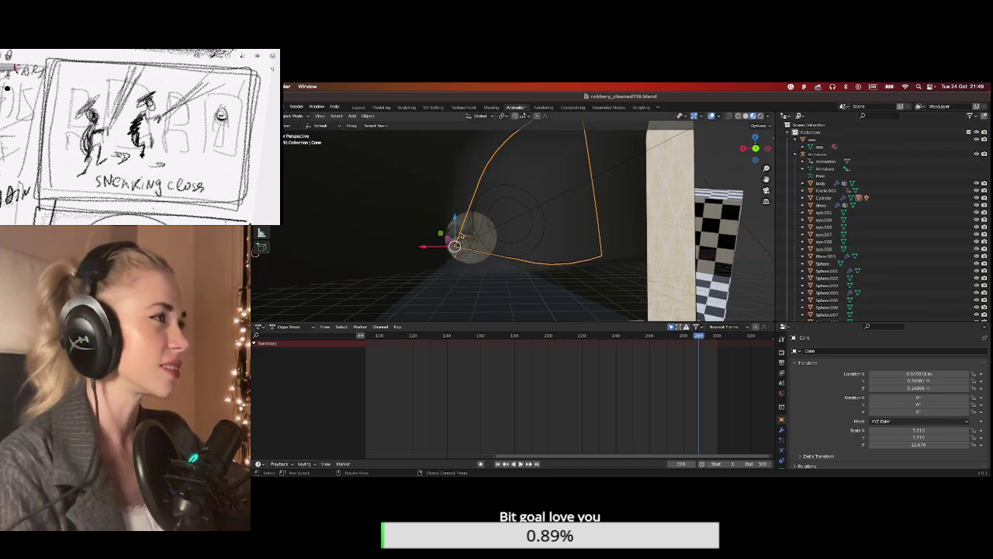
pyautogui.scroll(2, 468, 245)
pyautogui.scroll(4, 469, 245)
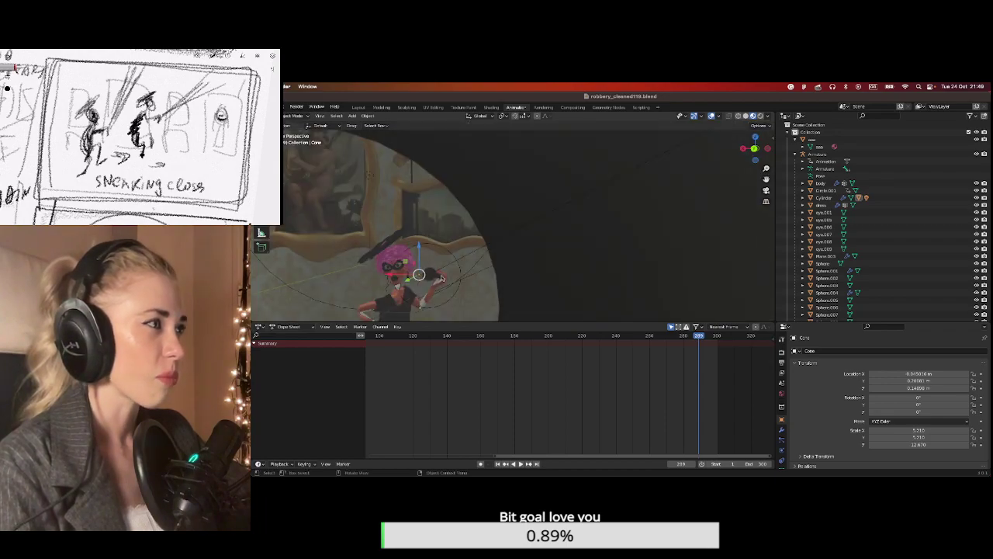
pyautogui.click(439, 277)
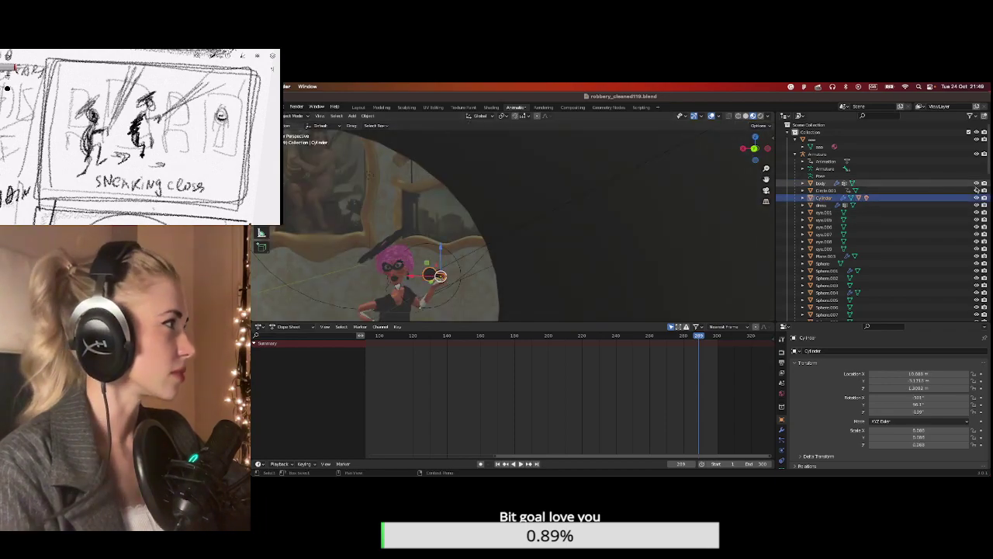
# Hide the Cylinder's child Spot light in the Outliner and return to the scene camera view.
pyautogui.click(804, 198)
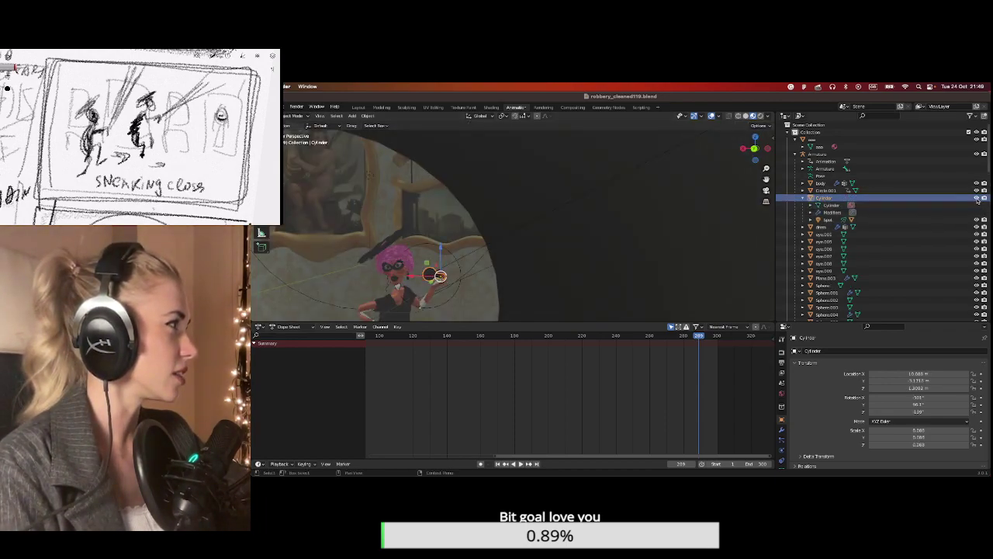
pyautogui.click(976, 198)
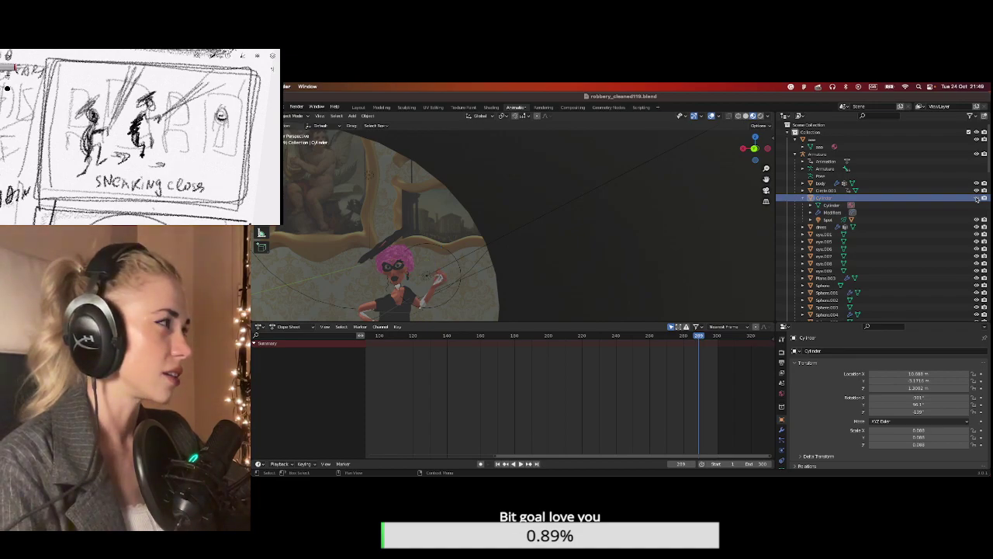
pyautogui.click(977, 219)
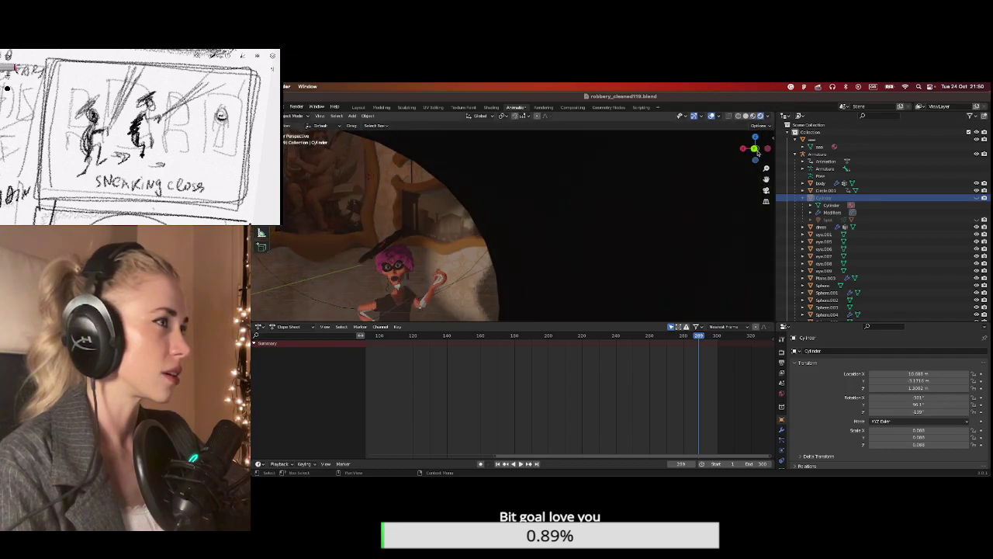
pyautogui.click(766, 190)
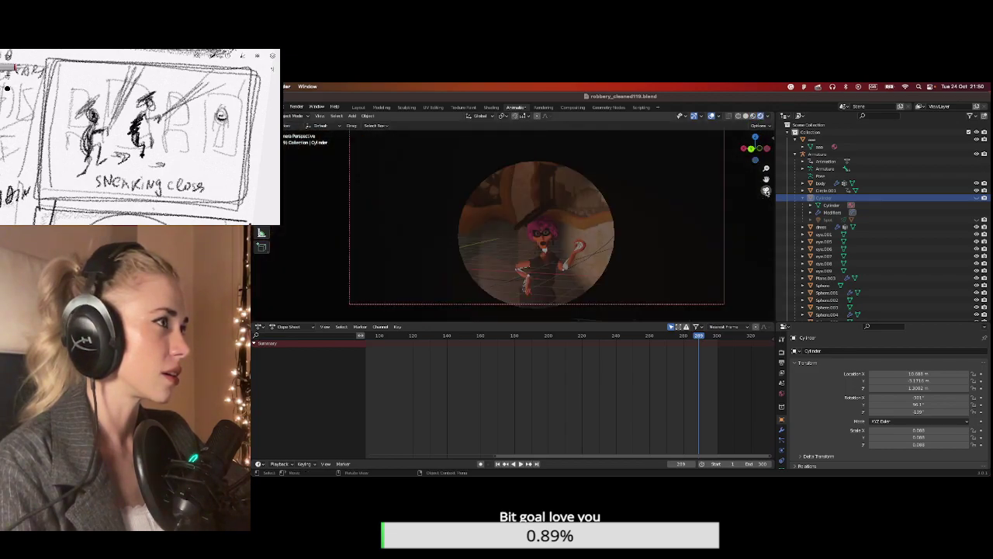
pyautogui.click(781, 353)
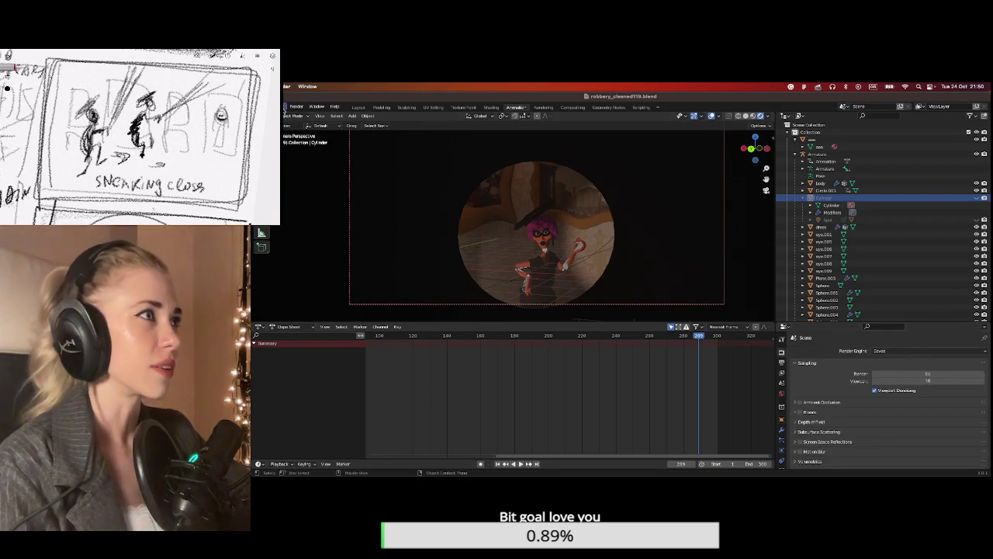
# Render the current frame as a still with Render > Render Image.
pyautogui.click(294, 107)
pyautogui.click(294, 114)
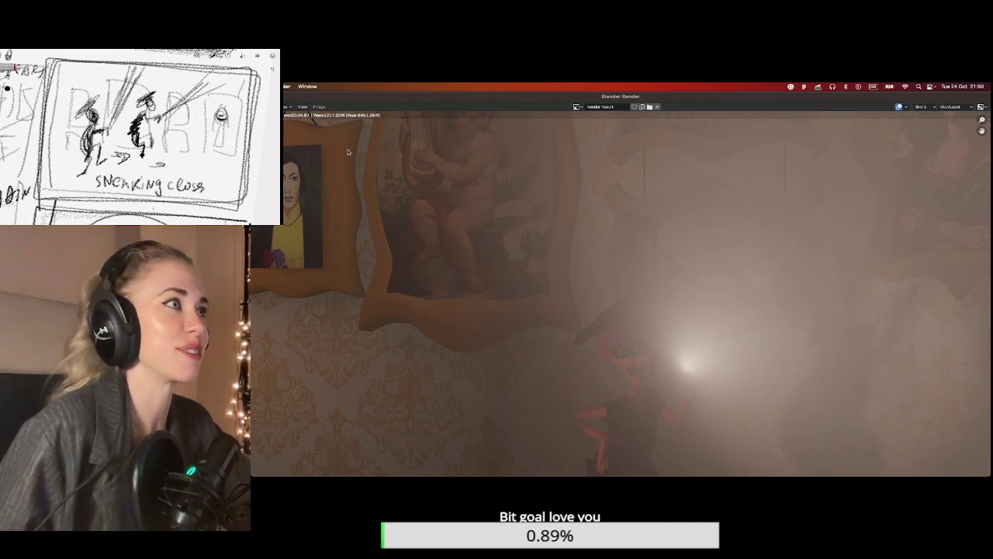
# Close the Blender Render result window with Esc.
pyautogui.press('Escape')
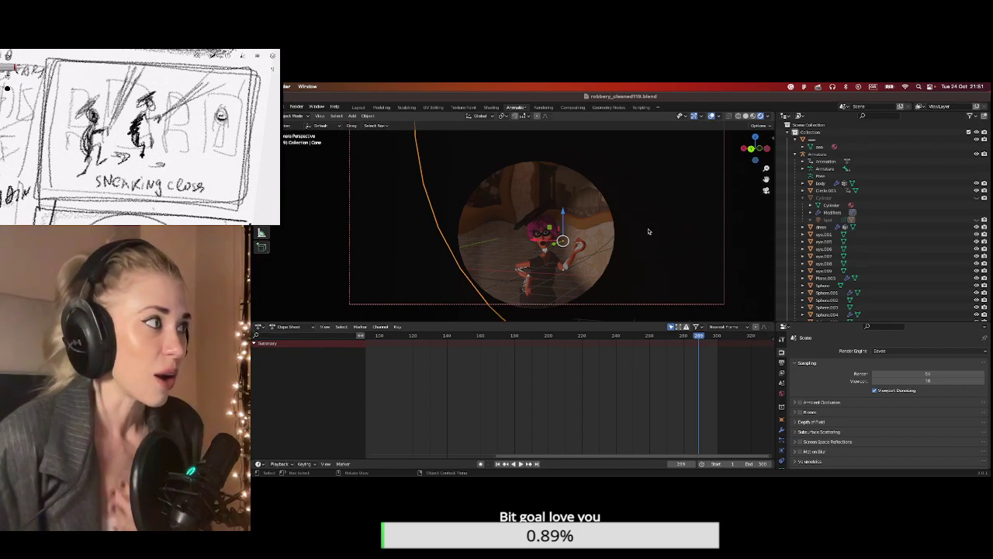
# Select the circular Plane.007 and zoom the Dope Sheet to its keyframes.
pyautogui.click(685, 209)
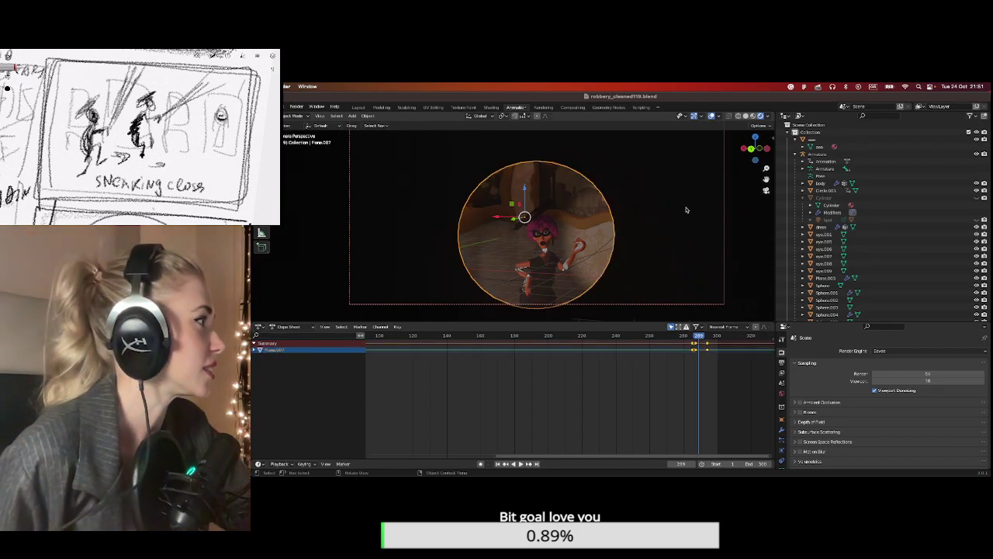
pyautogui.scroll(-8, 908, 233)
pyautogui.scroll(-10, 908, 236)
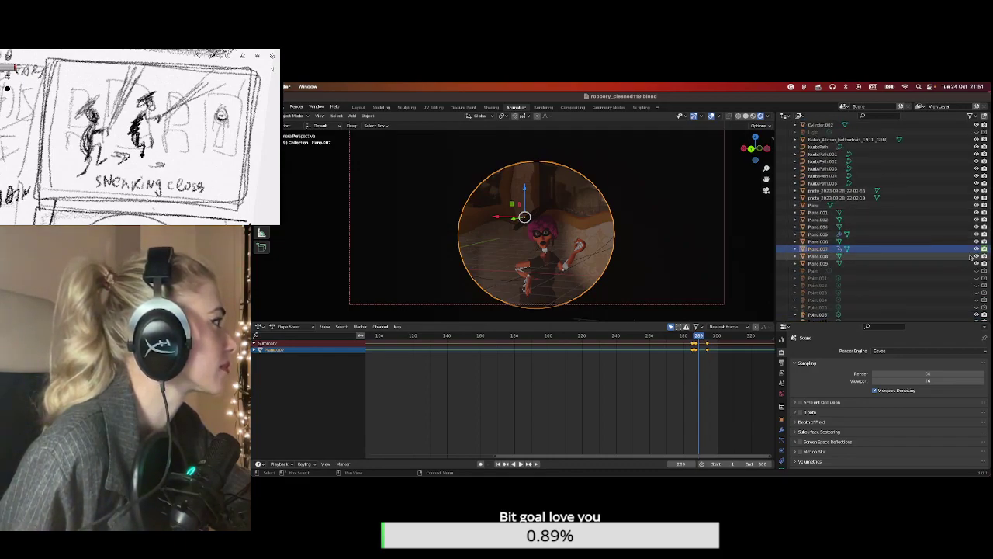
pyautogui.scroll(3, 714, 427)
pyautogui.moveTo(636, 458); pyautogui.dragTo(703, 459)
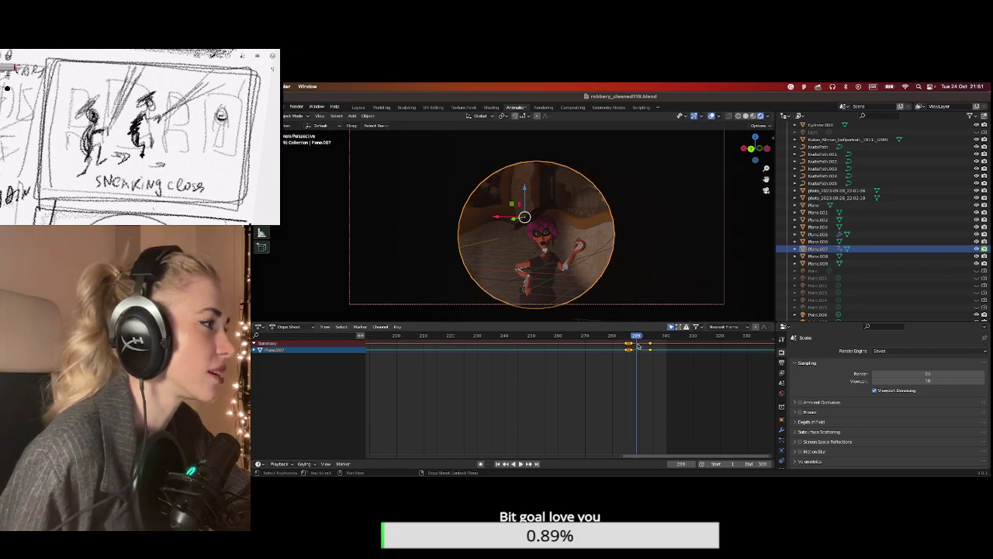
# Play and stop the animation around frame 289, then render that frame again.
pyautogui.press('space')
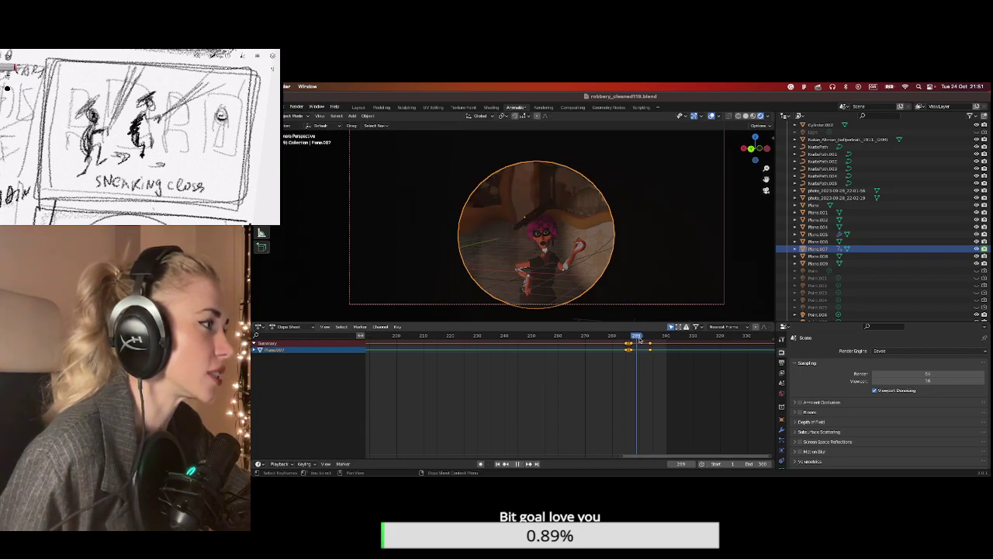
pyautogui.press('space')
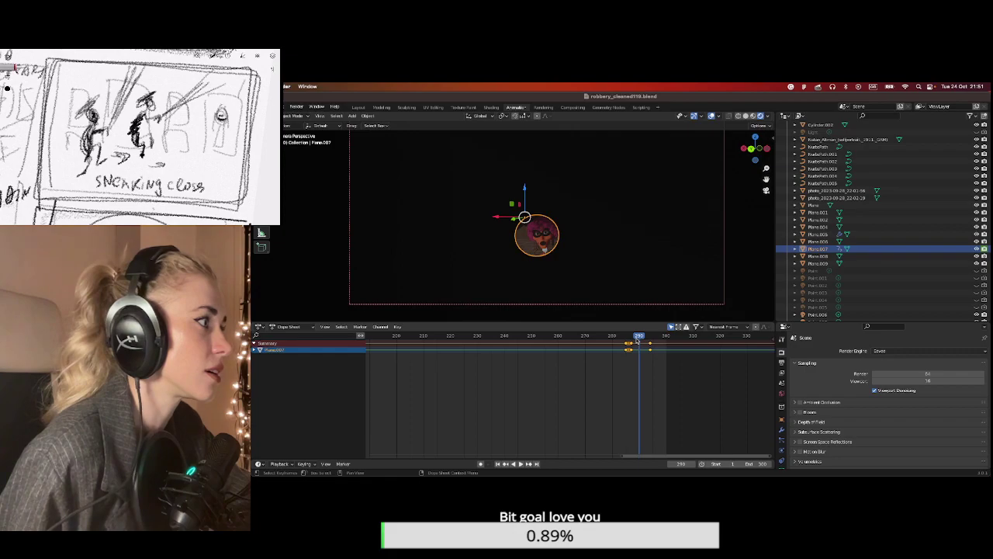
pyautogui.hotkey('shift', 'ctrl', 'space')
pyautogui.press('space')
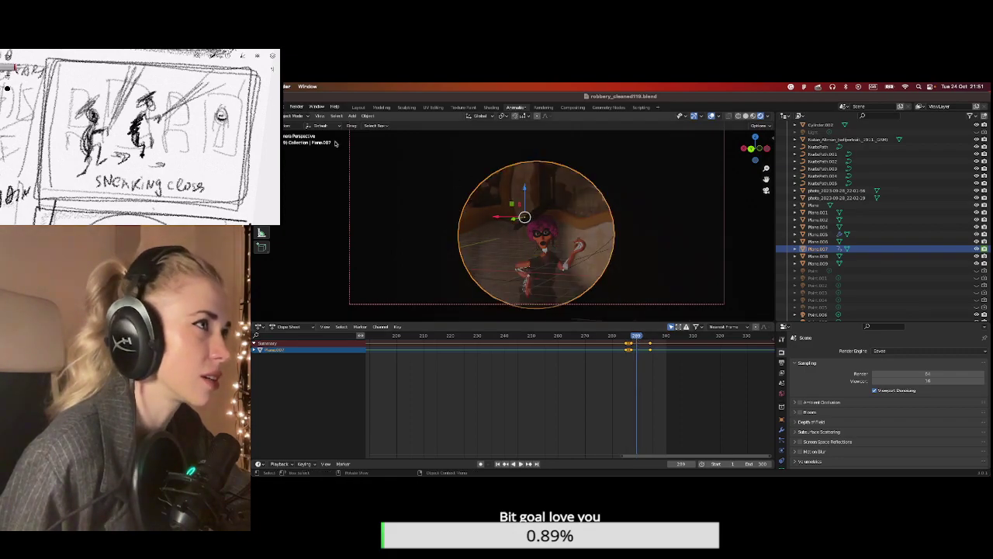
pyautogui.click(295, 107)
pyautogui.click(299, 114)
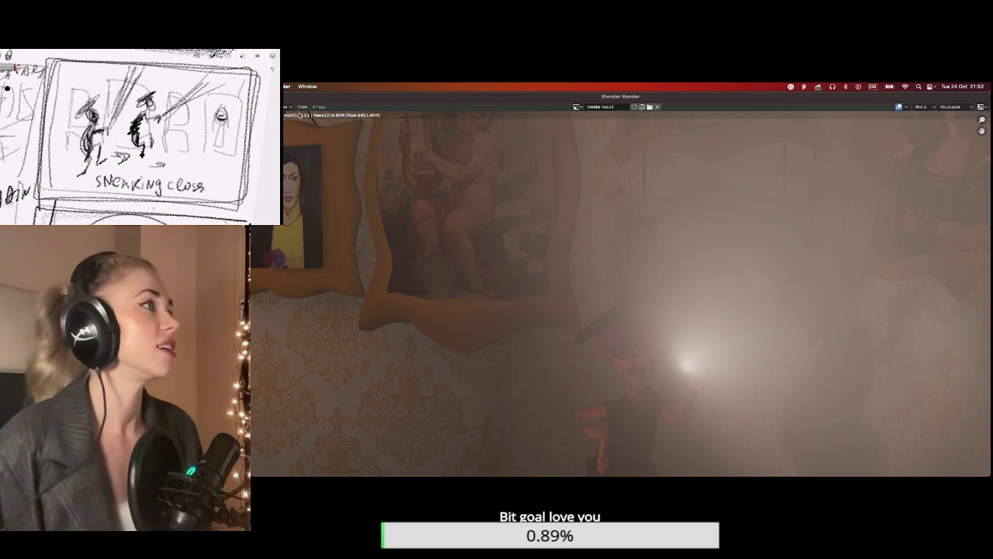
# Zoom the render preview out and back in, then close the render window.
pyautogui.scroll(-6, 427, 184)
pyautogui.scroll(2, 673, 247)
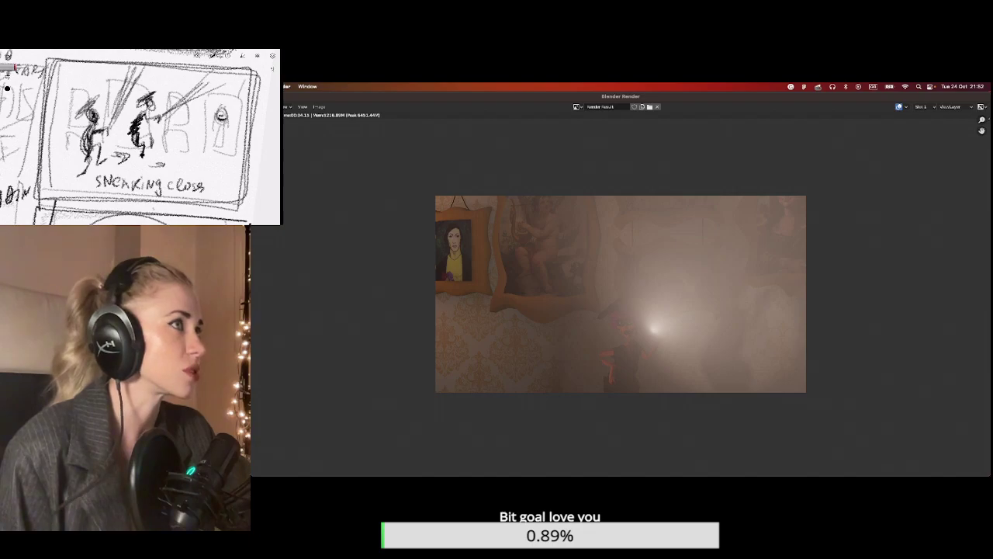
pyautogui.press('Escape')
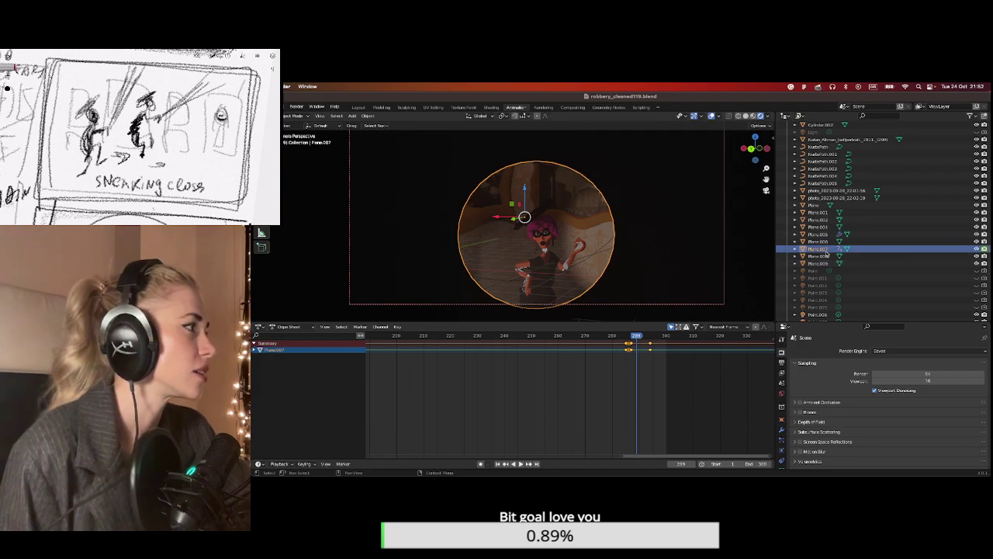
pyautogui.scroll(6, 849, 222)
pyautogui.scroll(10, 848, 222)
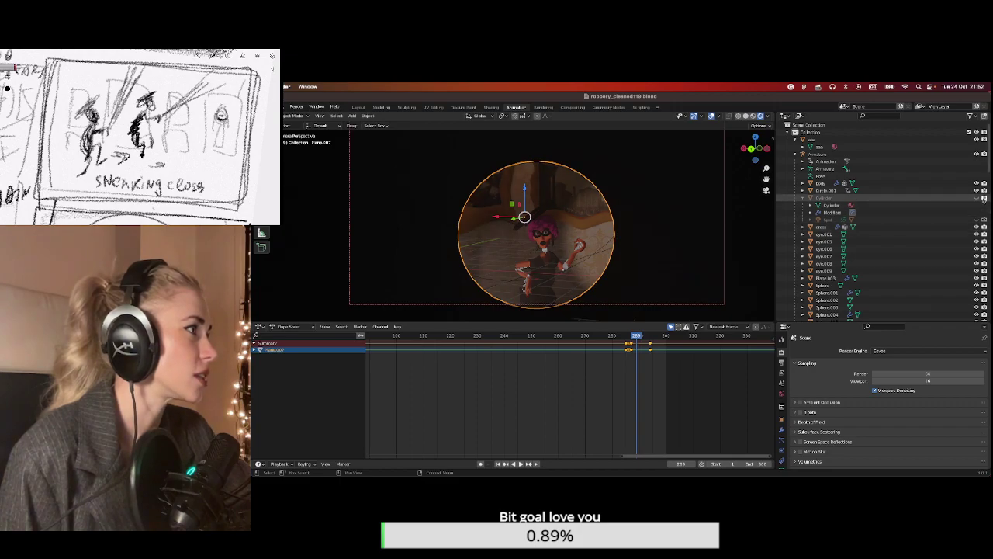
pyautogui.click(296, 107)
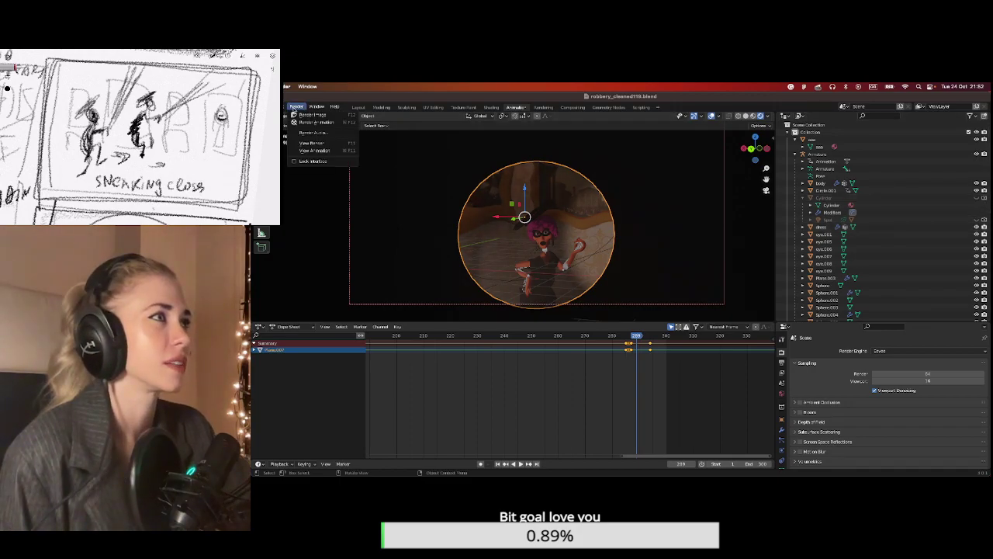
pyautogui.click(296, 114)
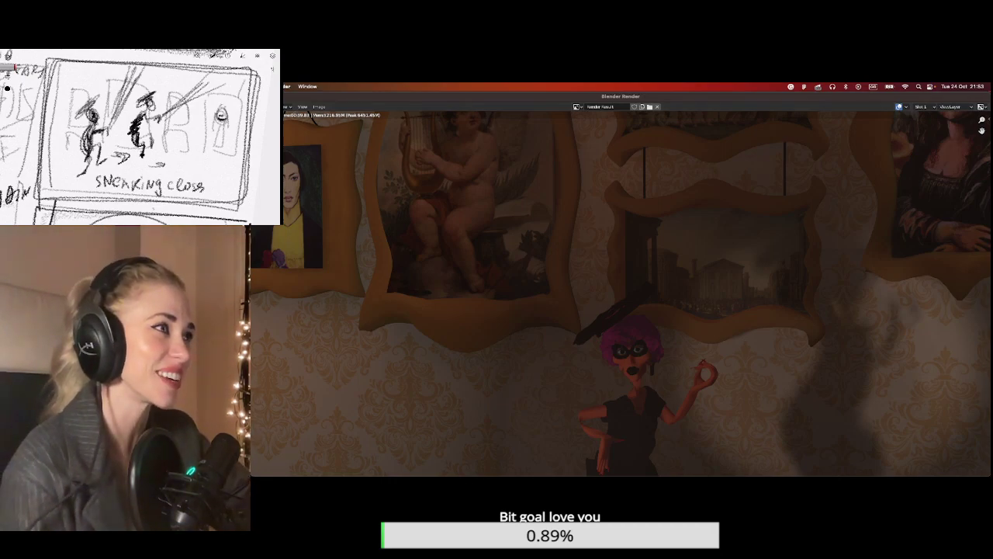
pyautogui.press('Escape')
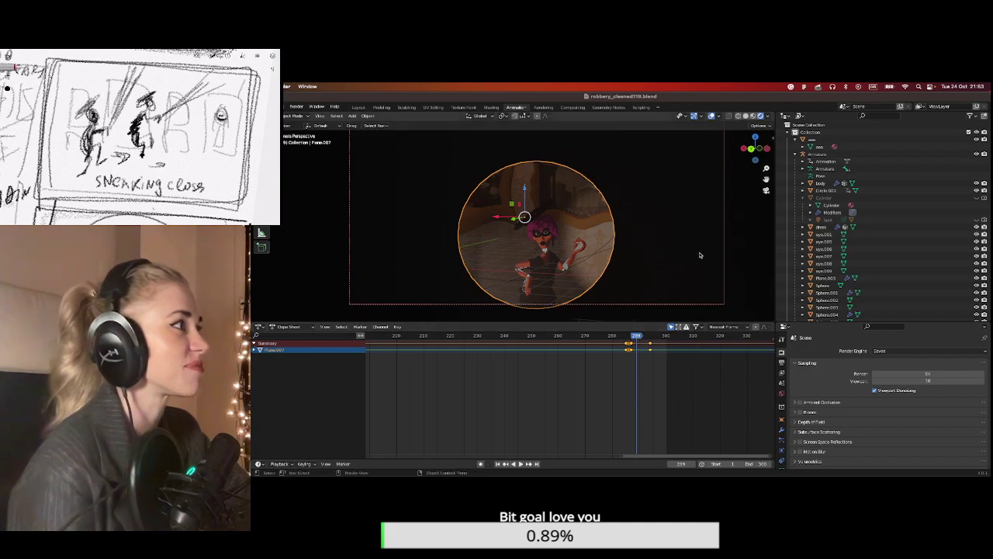
# Orbit around the circular plane, wall and checker cube, briefly returning to the camera view.
pyautogui.moveTo(589, 233); pyautogui.dragTo(556, 231, button='middle')
pyautogui.scroll(5, 556, 231)
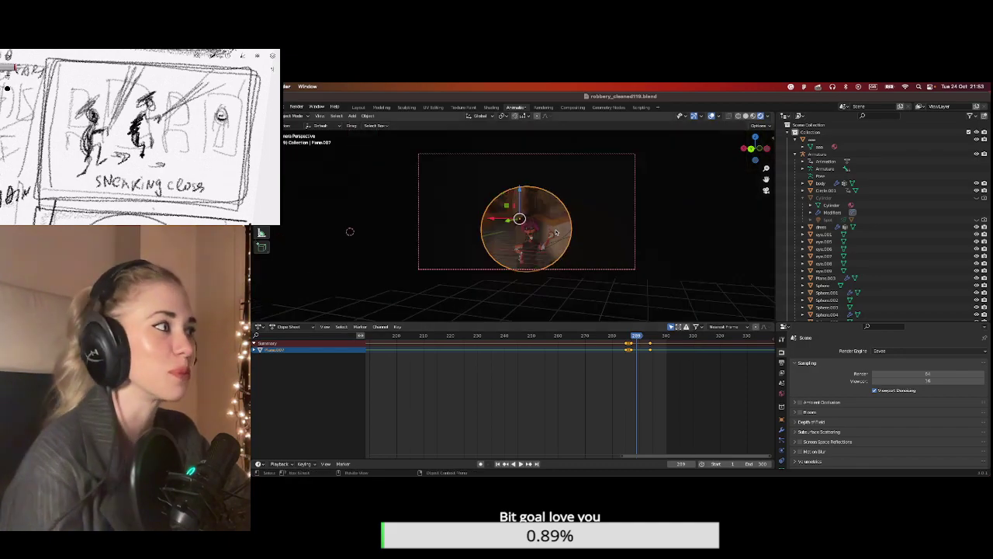
pyautogui.scroll(-3, 556, 231)
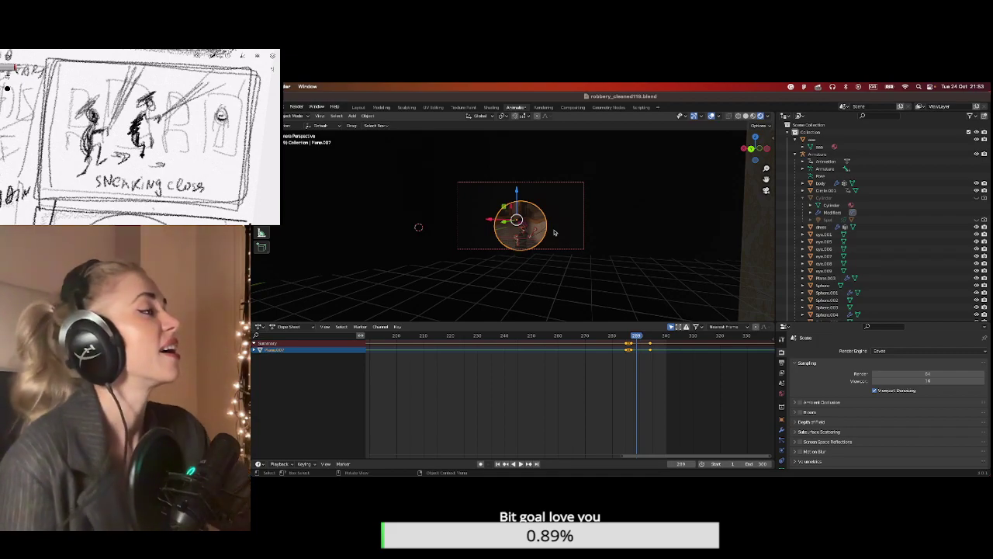
pyautogui.moveTo(660, 240); pyautogui.dragTo(629, 237, button='middle')
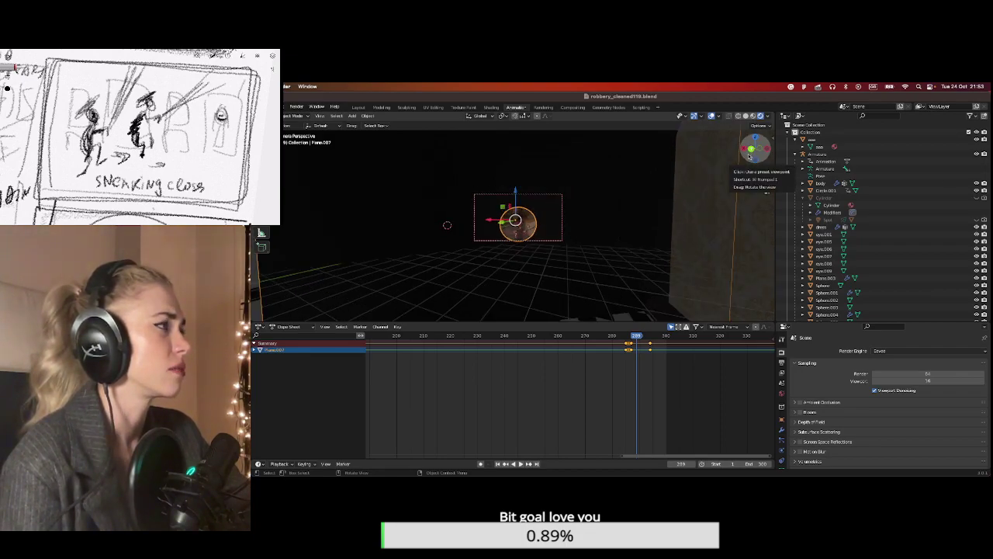
pyautogui.click(767, 191)
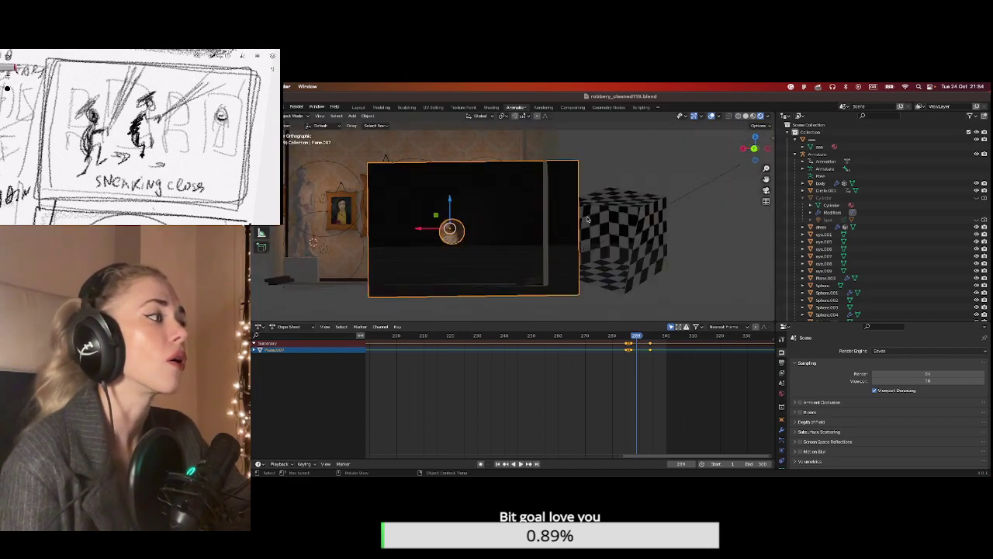
pyautogui.moveTo(590, 221); pyautogui.dragTo(737, 204, button='middle')
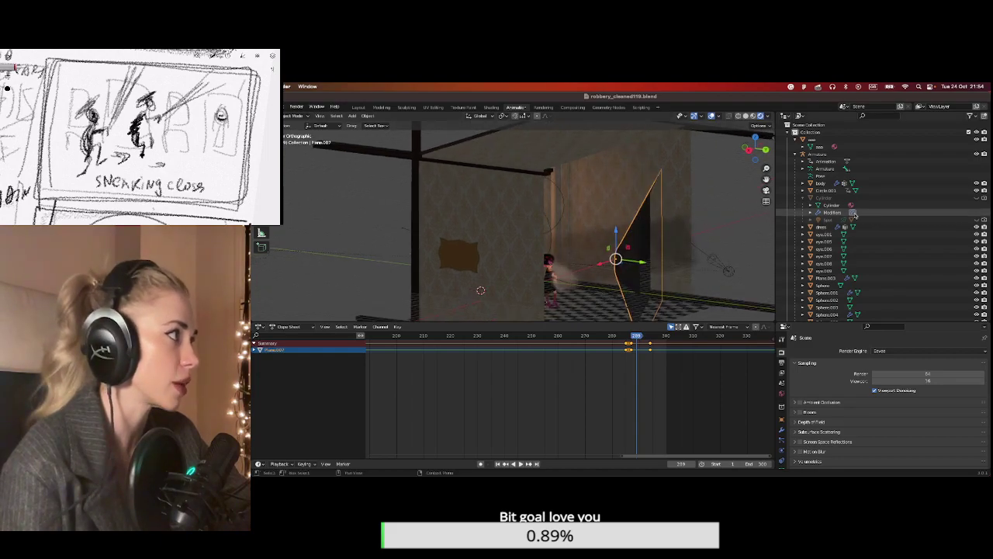
# Select the Camera in the Outliner to show its keyframes, orbiting toward the painting wall and character.
pyautogui.scroll(-5, 859, 198)
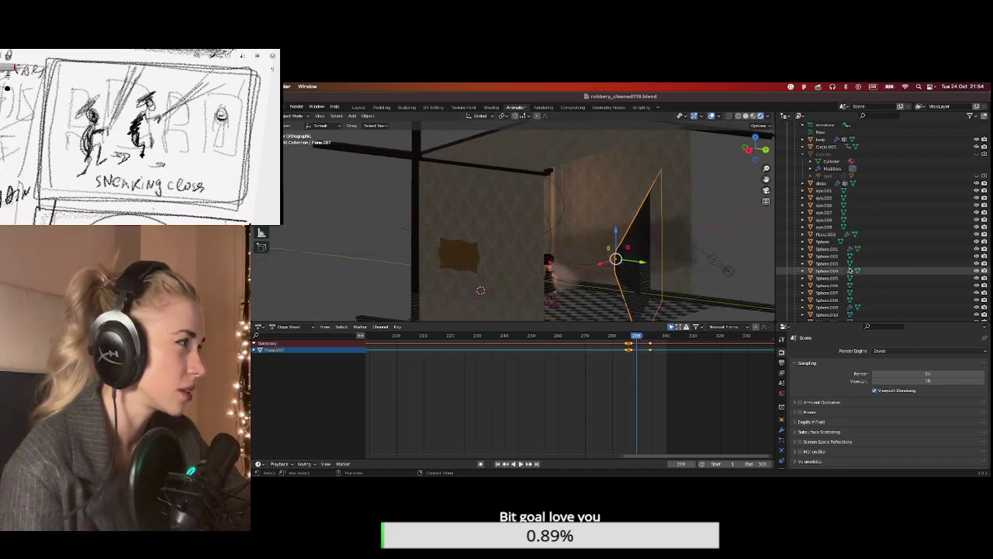
pyautogui.scroll(-2, 850, 270)
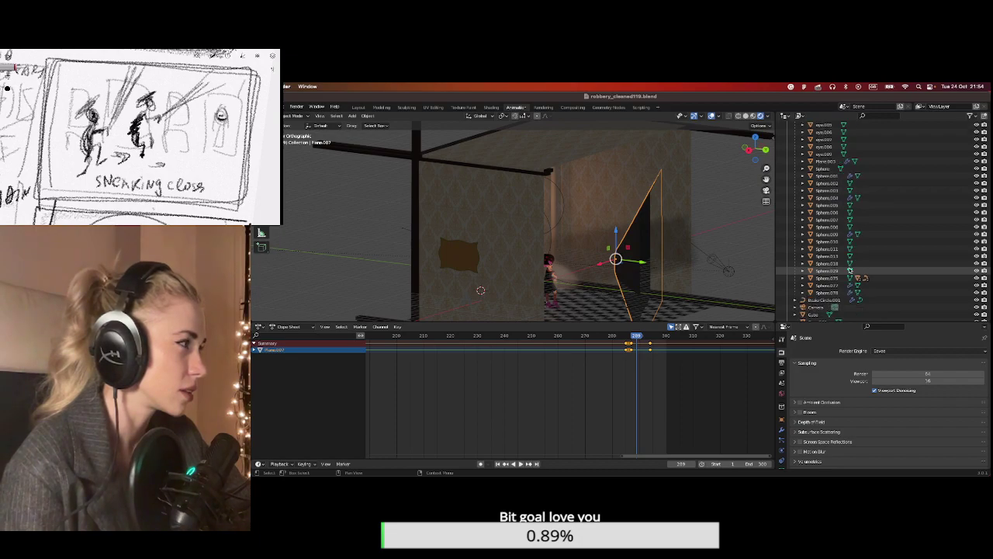
pyautogui.click(828, 307)
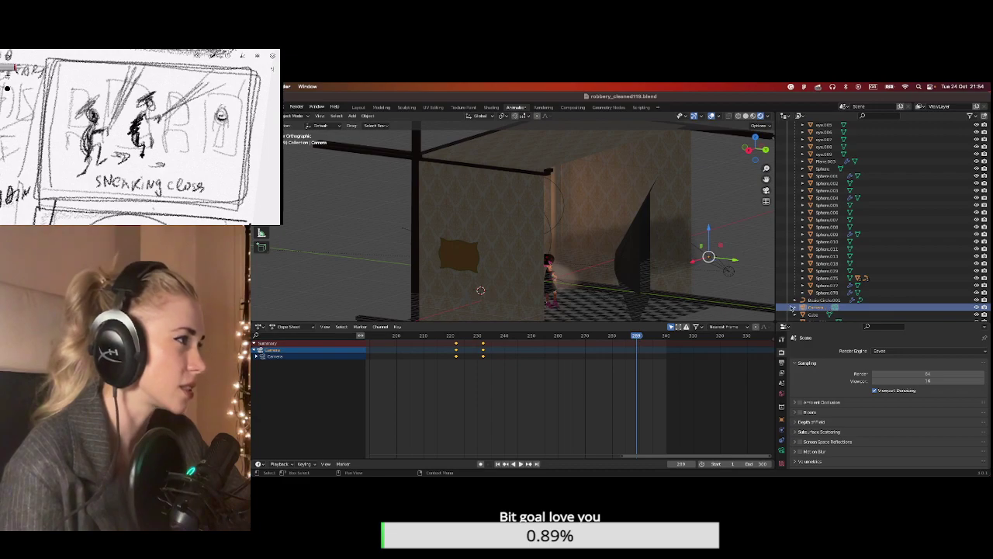
pyautogui.moveTo(627, 273); pyautogui.dragTo(566, 269, button='middle')
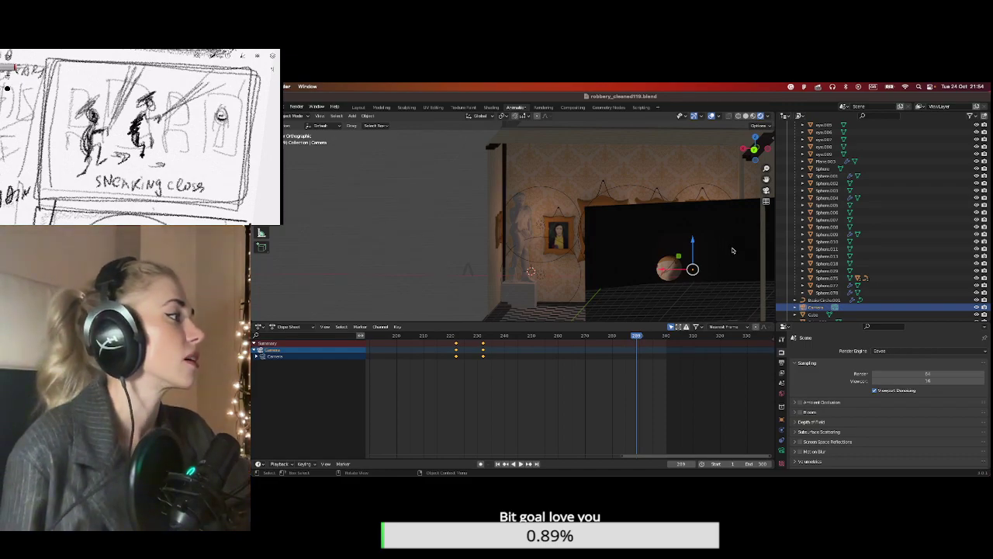
# Select the black plane Frame.007 and orbit to see the room and character.
pyautogui.moveTo(768, 268); pyautogui.dragTo(620, 260, button='middle')
pyautogui.click(584, 256)
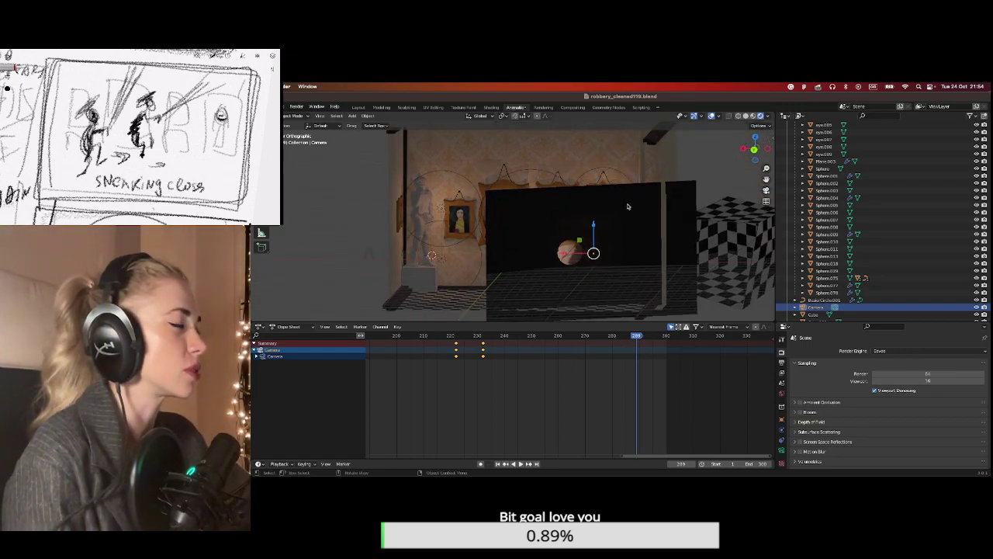
pyautogui.click(627, 236)
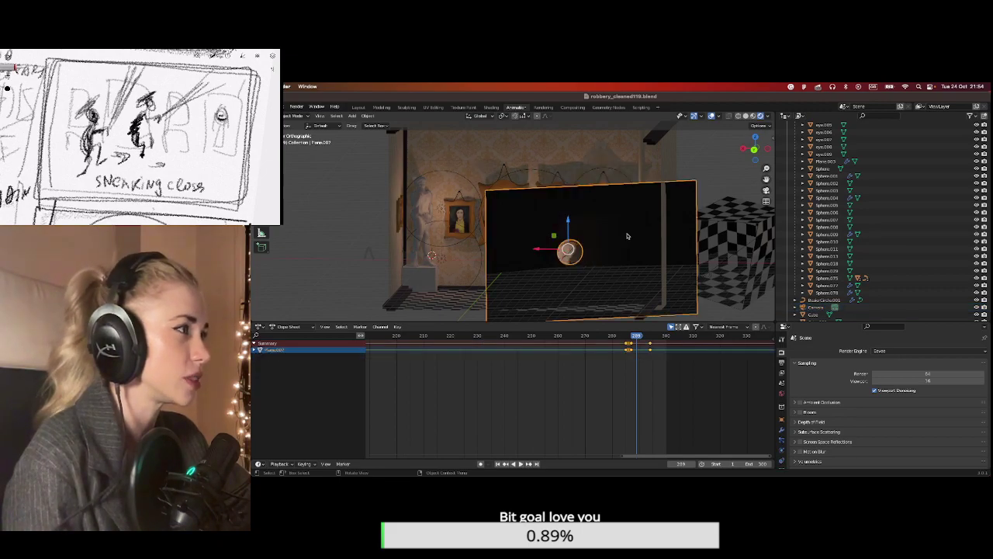
pyautogui.moveTo(651, 272)
pyautogui.mouseDown(button='middle')
pyautogui.moveTo(677, 282)
pyautogui.moveTo(676, 300)
pyautogui.mouseUp(button='middle')
# Move the plane along the X axis twice toward the character.
pyautogui.press('g')
pyautogui.press('x')
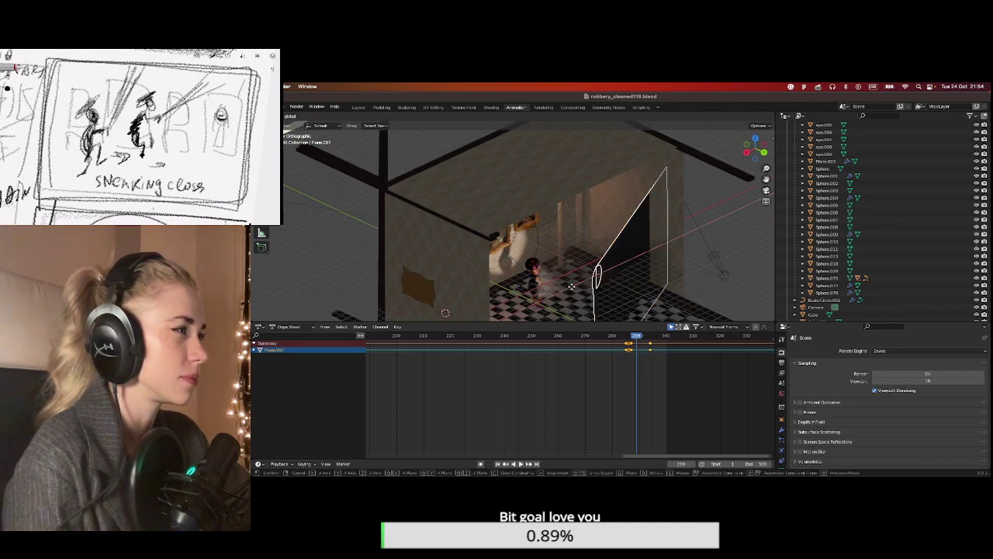
pyautogui.click(570, 285)
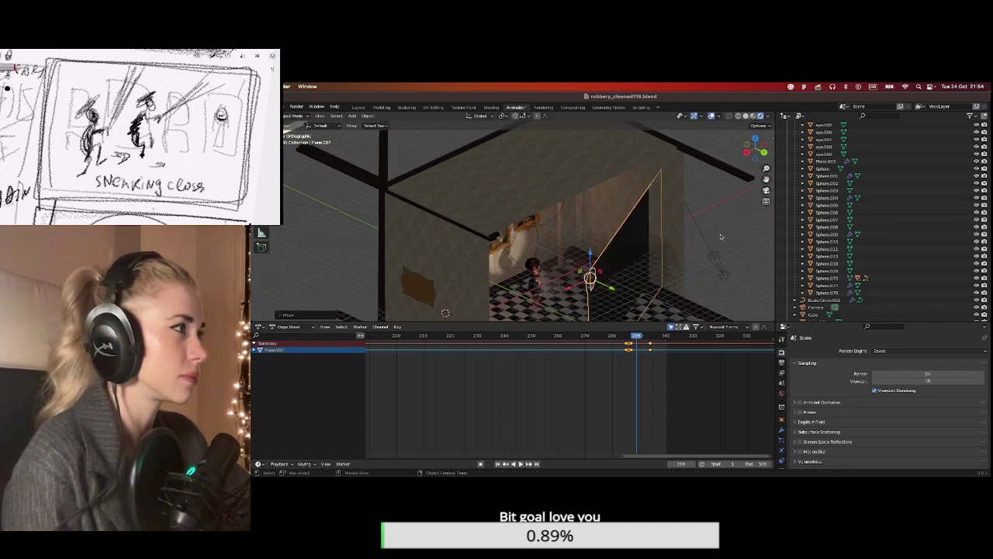
pyautogui.press('KP_Decimal')
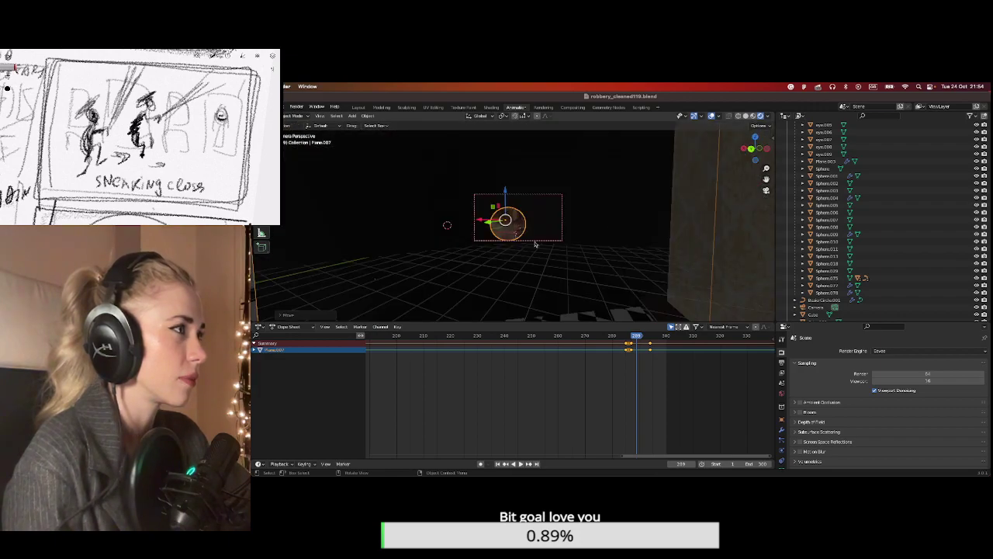
pyautogui.press('g')
pyautogui.press('x')
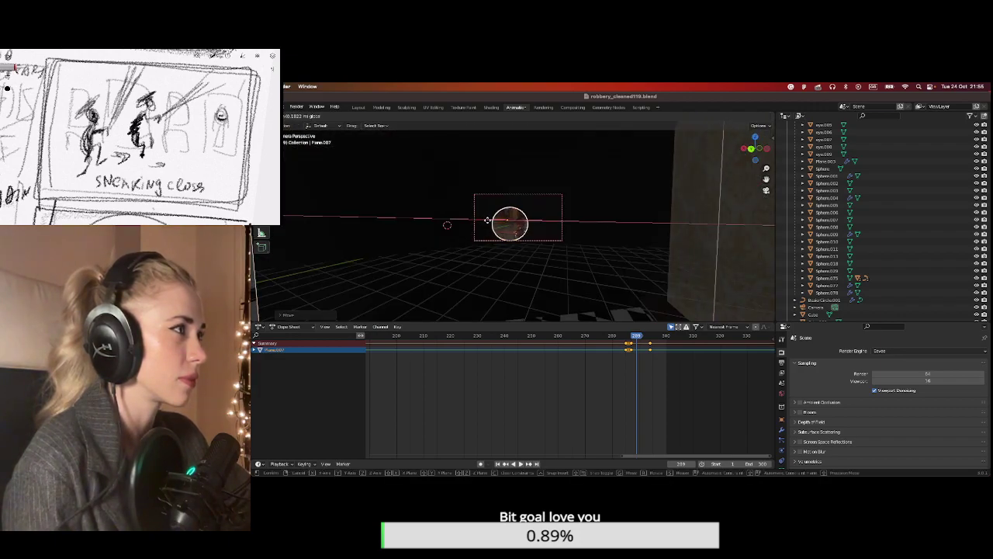
pyautogui.click(492, 222)
# Fine-tune the plane along Y and X so its opening frames the character.
pyautogui.press('KP_Decimal')
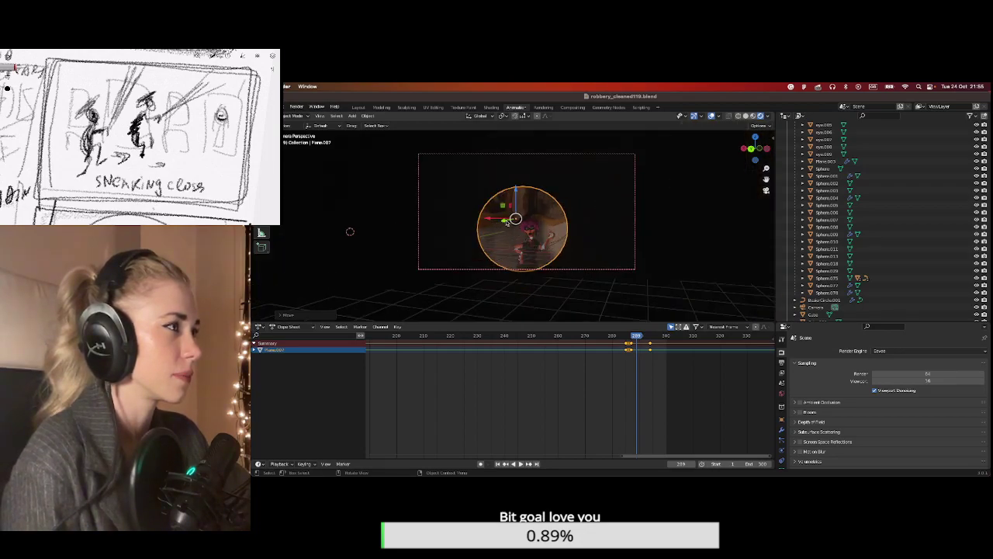
pyautogui.press('g')
pyautogui.press('y')
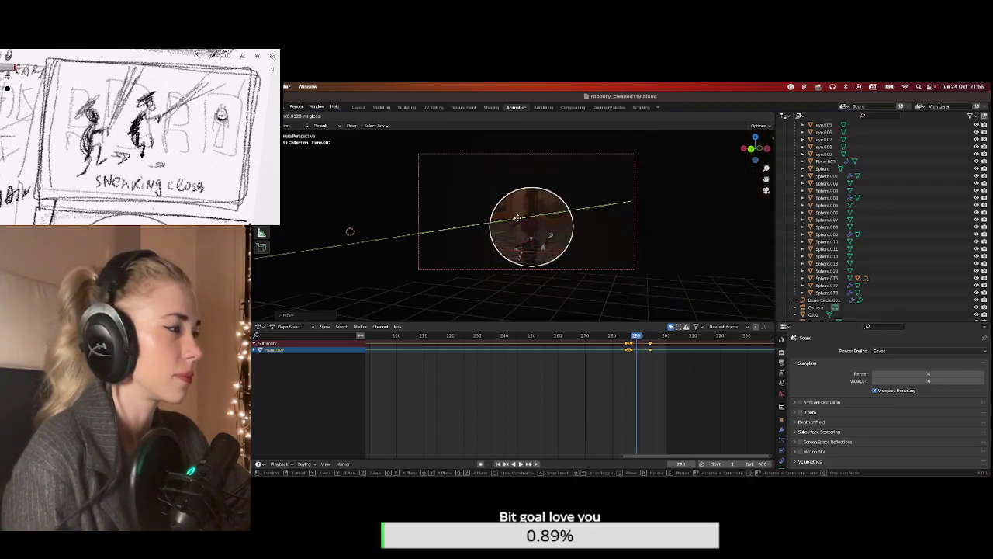
pyautogui.click(518, 221)
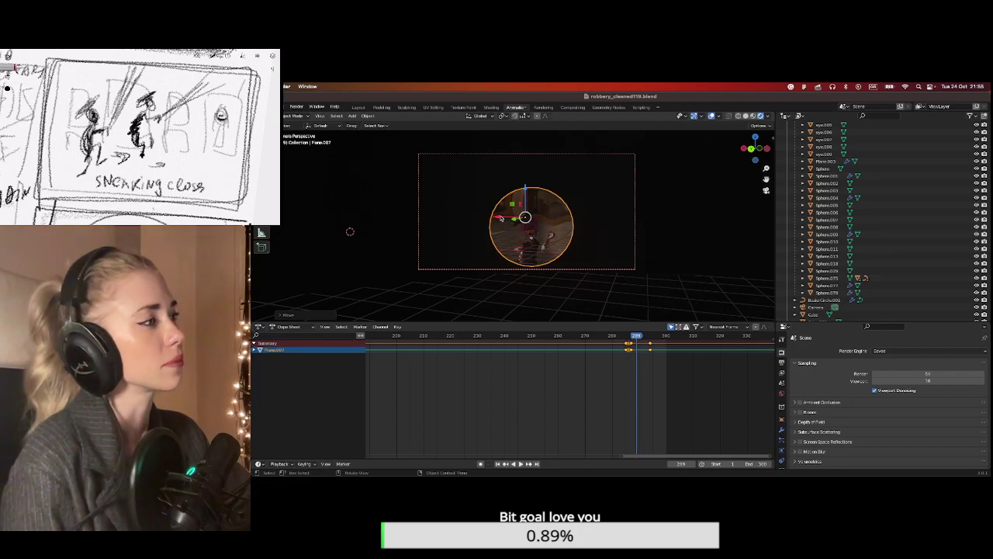
pyautogui.press('g')
pyautogui.press('x')
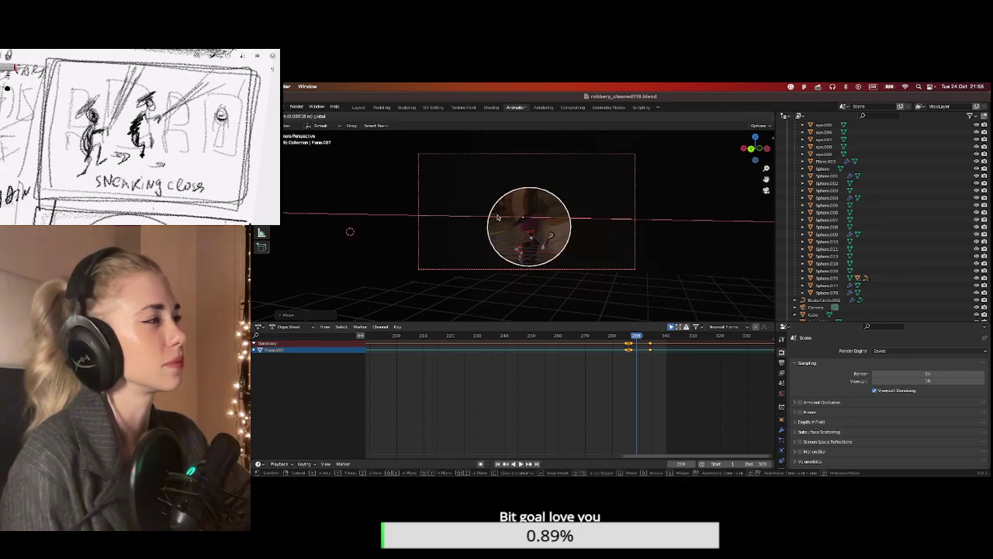
pyautogui.click(500, 219)
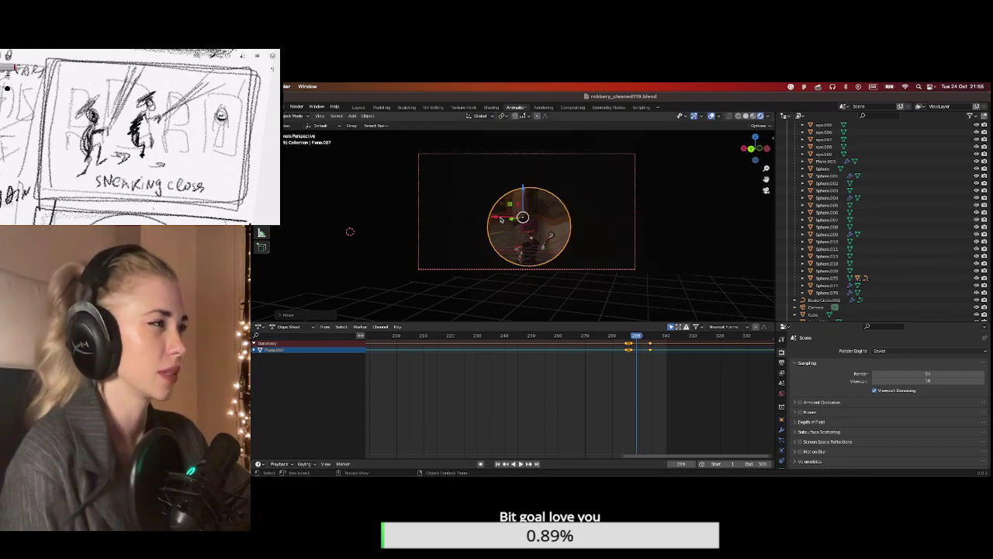
pyautogui.click(296, 106)
pyautogui.click(304, 114)
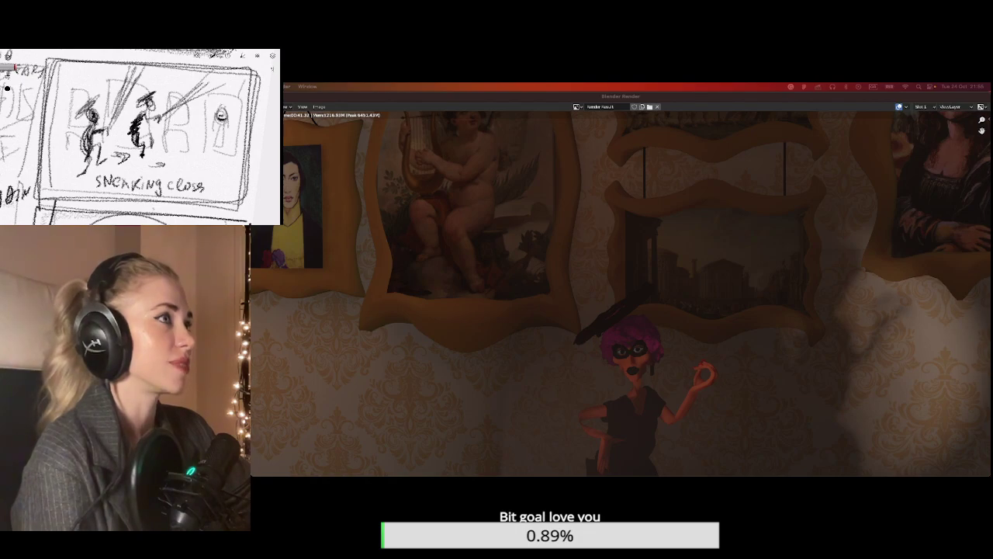
pyautogui.press('Escape')
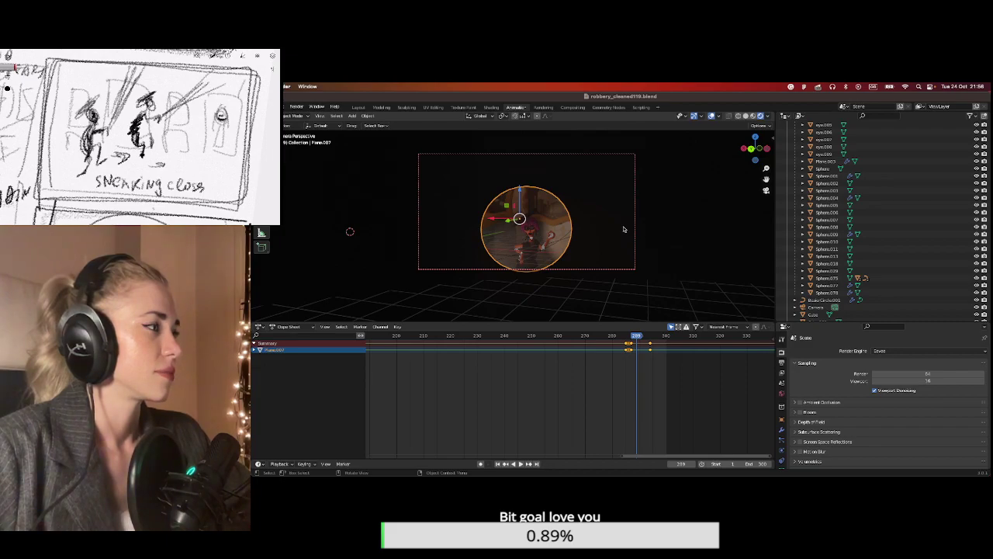
# Select the Cone, then the Cylinder, in the Outliner.
pyautogui.click(623, 229)
pyautogui.click(623, 229)
pyautogui.scroll(5, 875, 228)
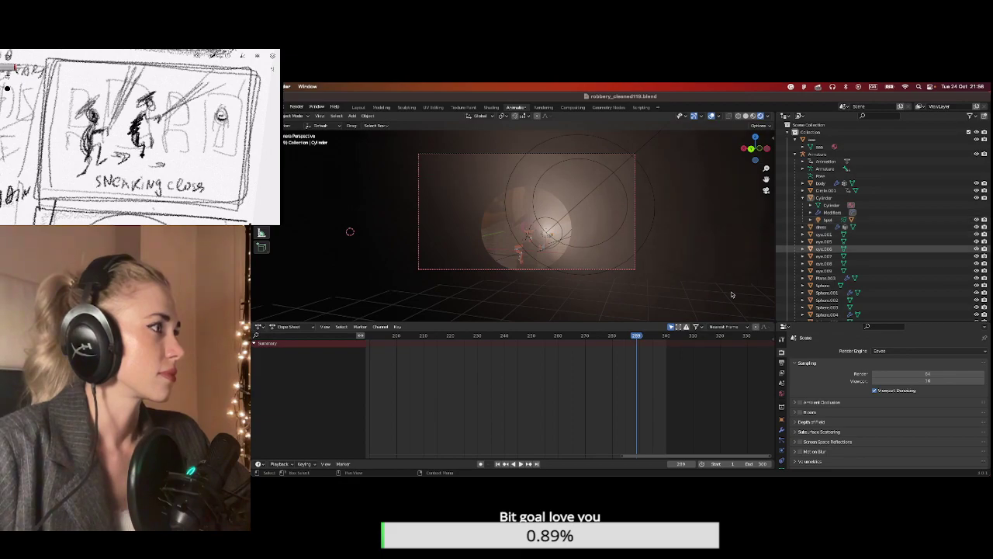
pyautogui.scroll(-4, 574, 399)
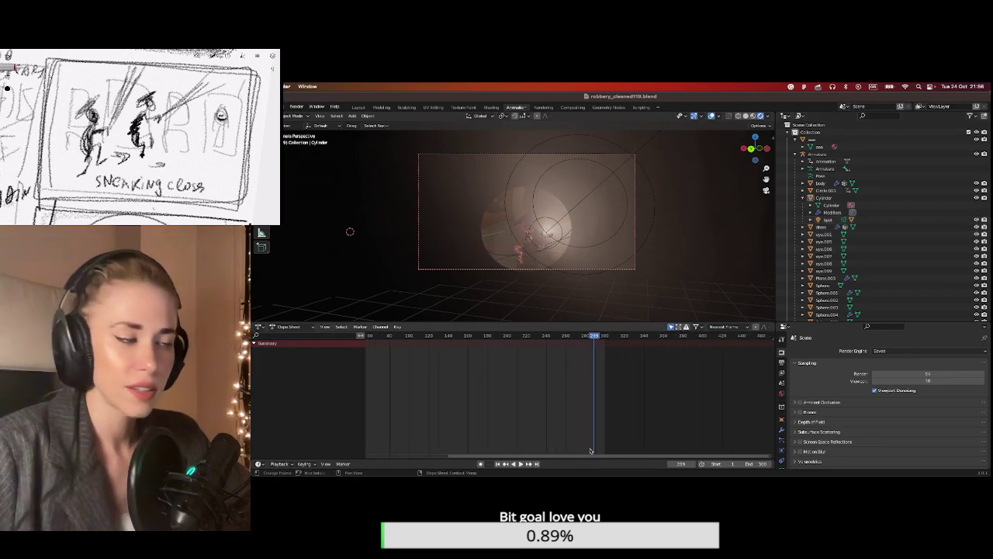
# Fit the full range in the Dope Sheet, rewind to frame 1 and start playback.
pyautogui.press('Home')
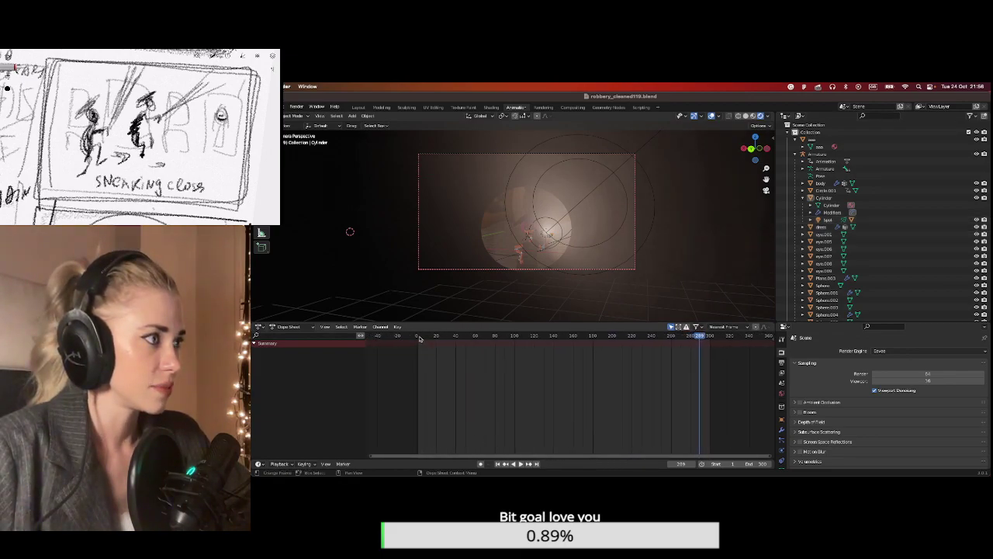
pyautogui.hotkey('shift', 'Left')
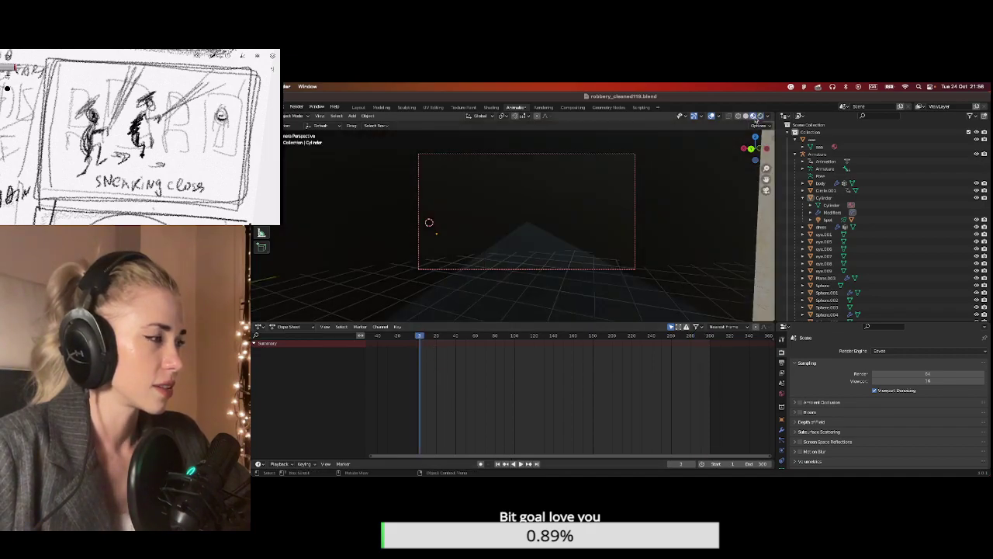
pyautogui.scroll(2, 770, 188)
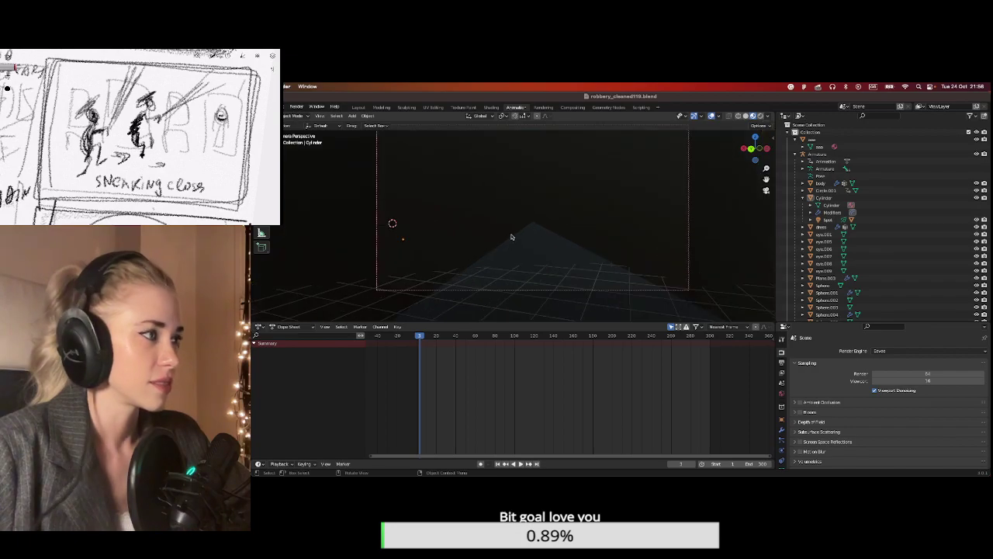
pyautogui.click(521, 463)
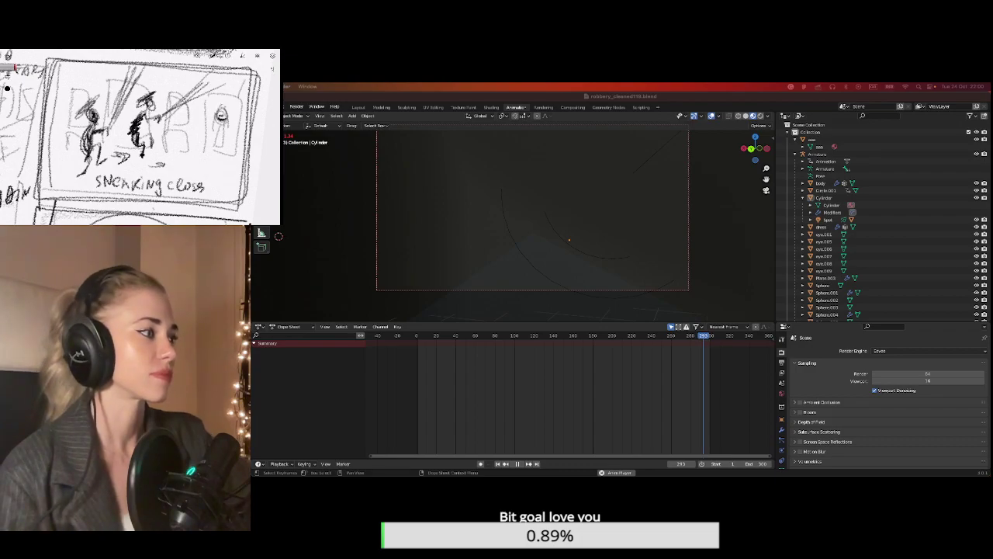
# Pause, resume, then pause playback again at frame 293.
pyautogui.click(517, 464)
pyautogui.click(517, 463)
pyautogui.click(517, 464)
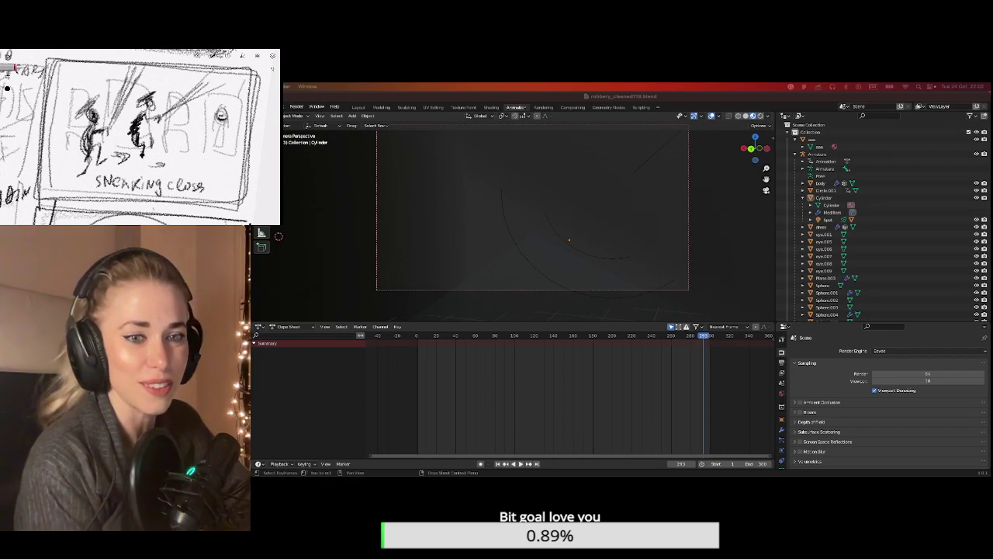
# Jump to frame 221 in the Dope Sheet and stop playback.
pyautogui.click(625, 357)
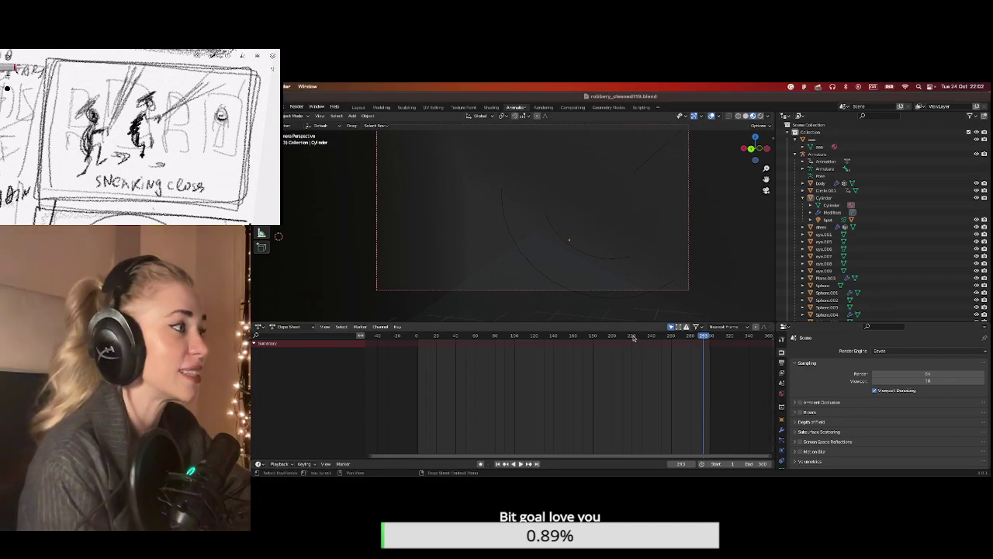
pyautogui.click(633, 336)
pyautogui.press('space')
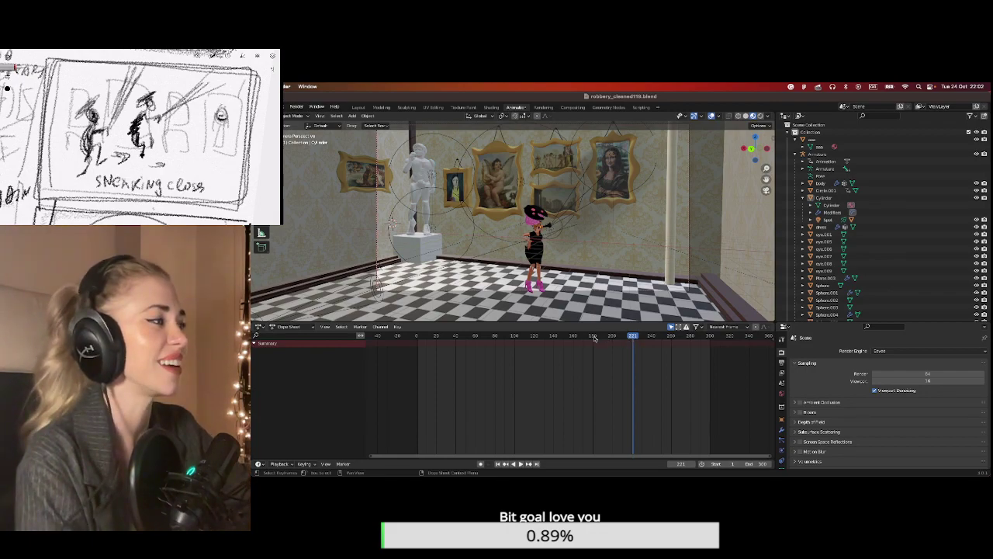
# Play a brief stretch starting from frame 181, then stop.
pyautogui.click(595, 336)
pyautogui.press('space')
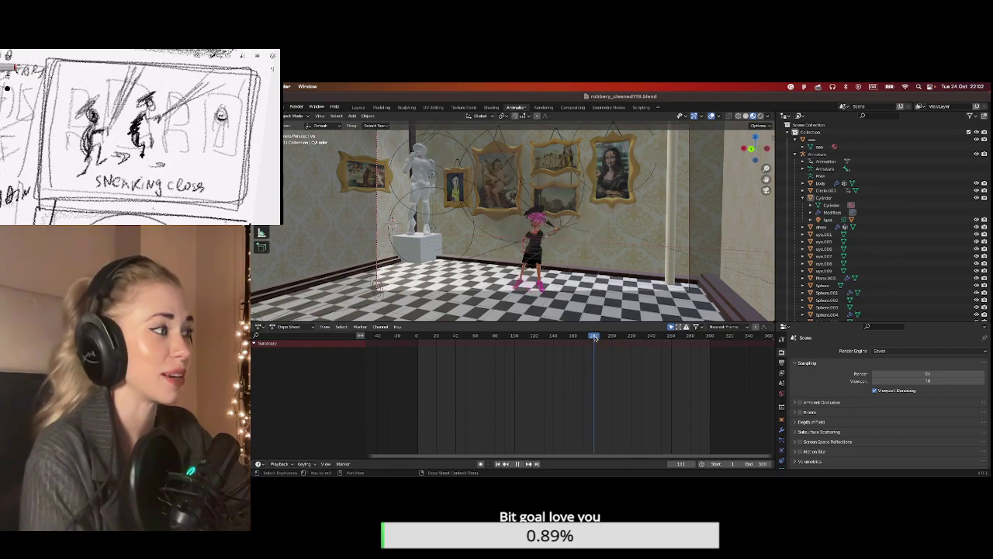
pyautogui.press('space')
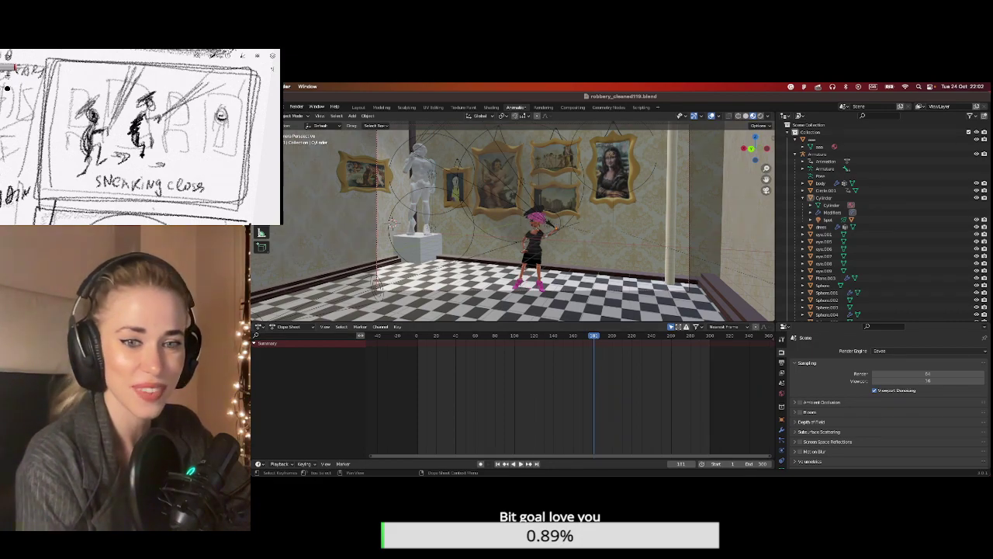